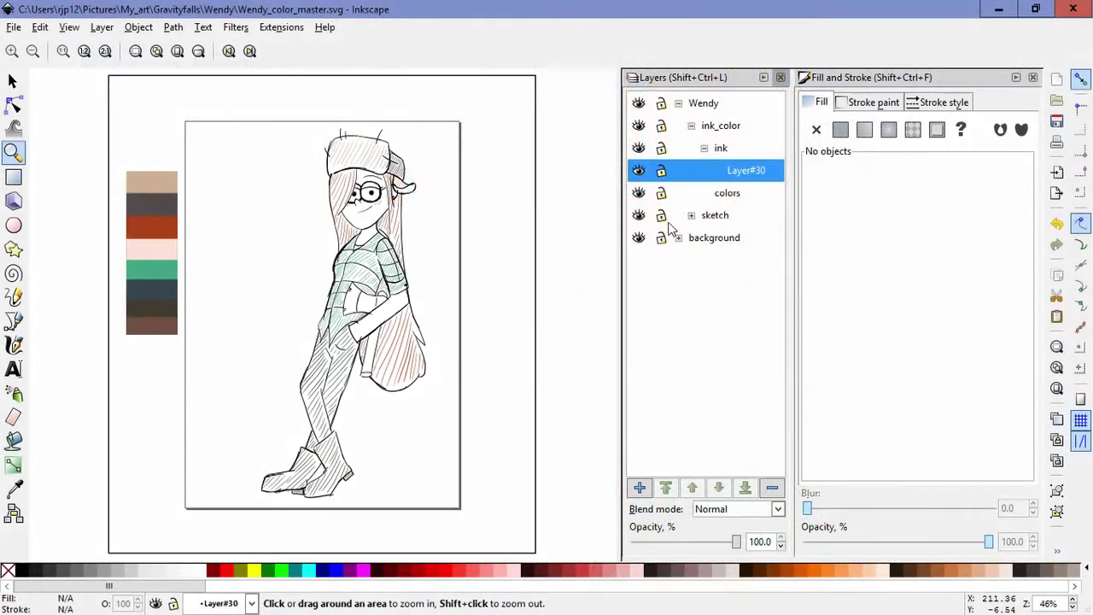
# Step: Hide Layer#28 with the hatched shading inside the sketch layer's cloths group
pyautogui.click(690, 215)
pyautogui.click(703, 237)
pyautogui.click(639, 260)
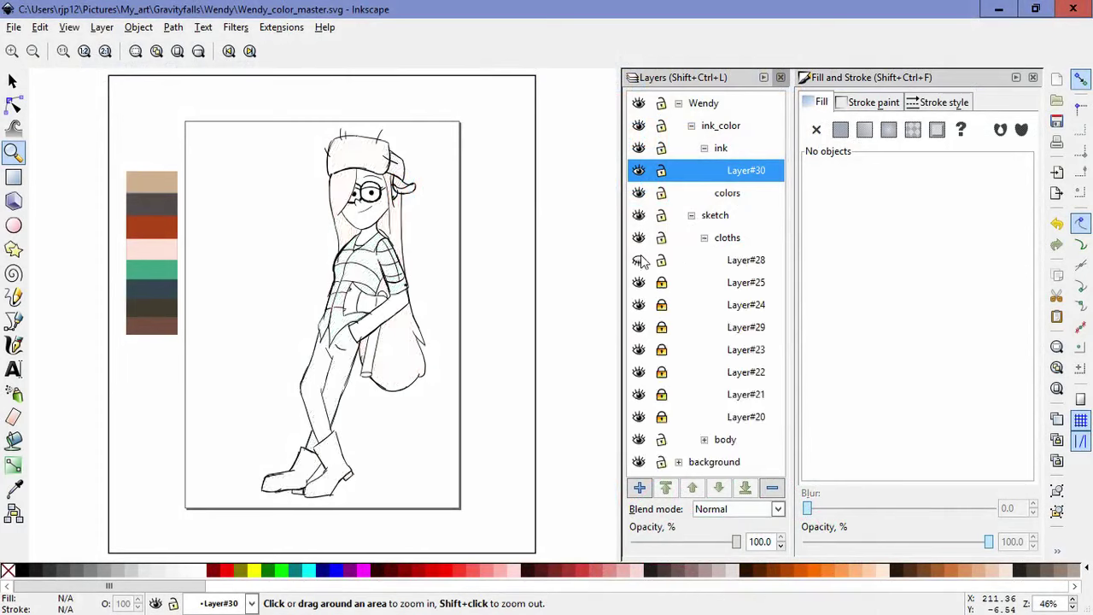
pyautogui.click(703, 237)
# Step: Set the whole sketch layer's opacity to 25%
pyautogui.click(739, 218)
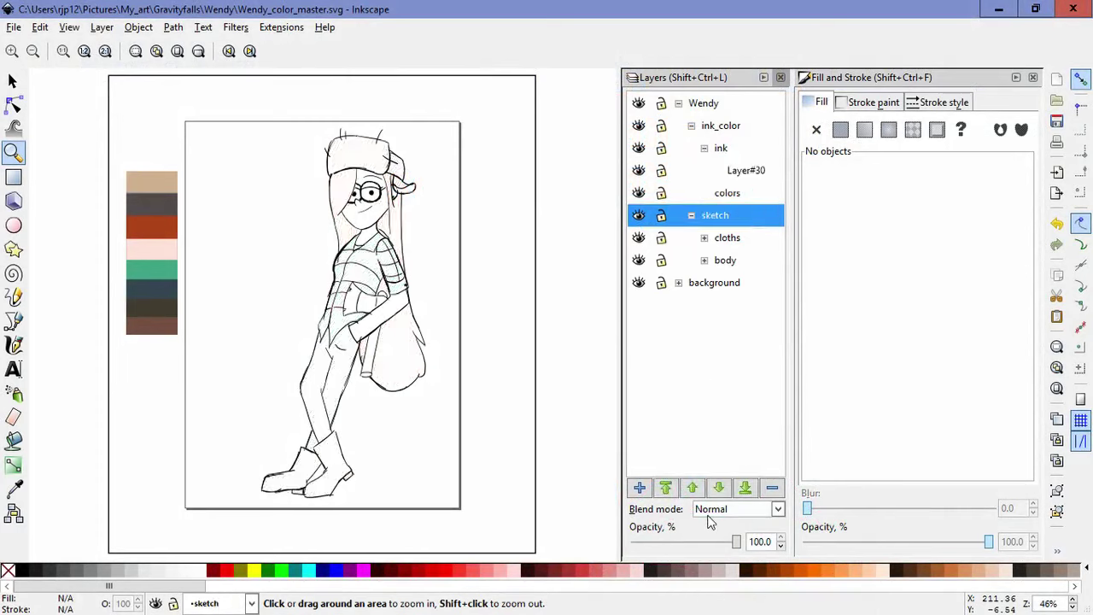
pyautogui.moveTo(772, 542); pyautogui.dragTo(745, 546)
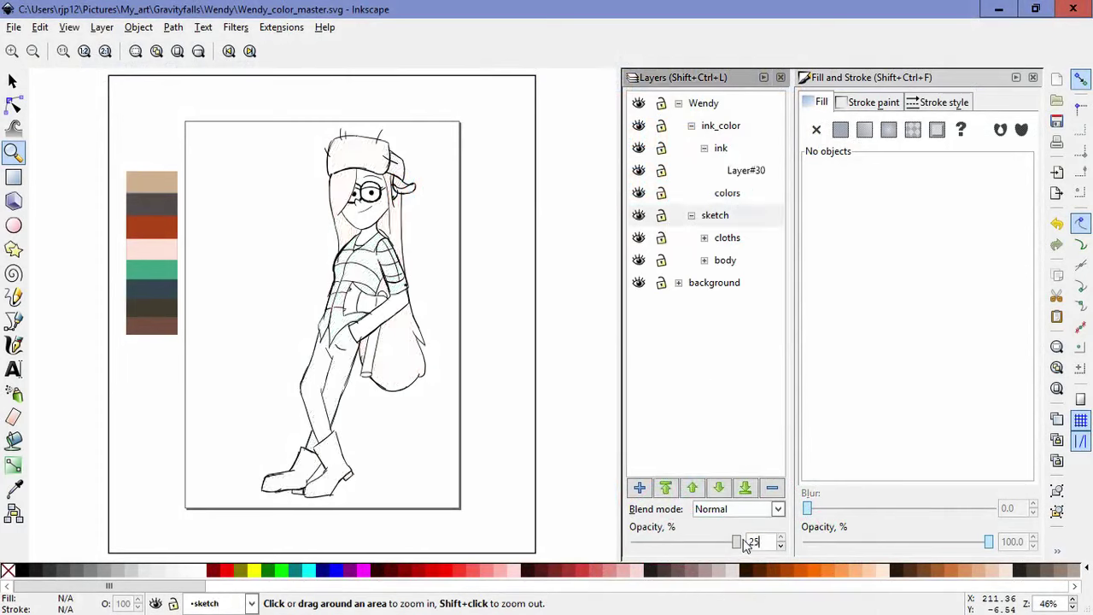
pyautogui.press('Return')
# Step: On Layer#30, trace the hat front's right side and lower brim edge as one open curved Bezier path
pyautogui.click(739, 172)
pyautogui.press('b')
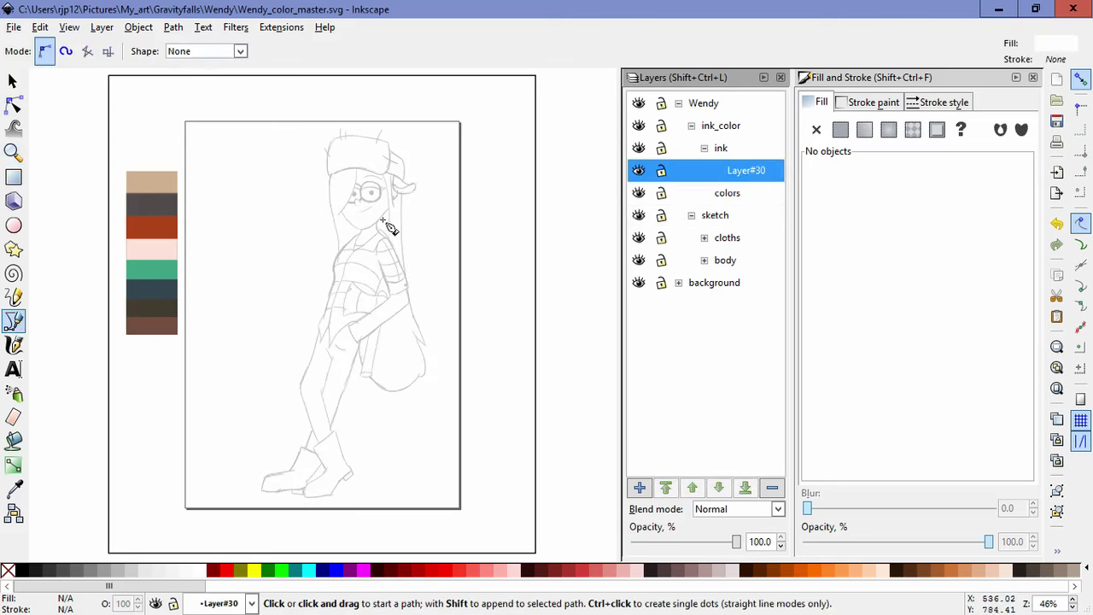
pyautogui.scroll(3, 385, 214)
pyautogui.moveTo(363, 185); pyautogui.dragTo(416, 325)
pyautogui.press('Escape')
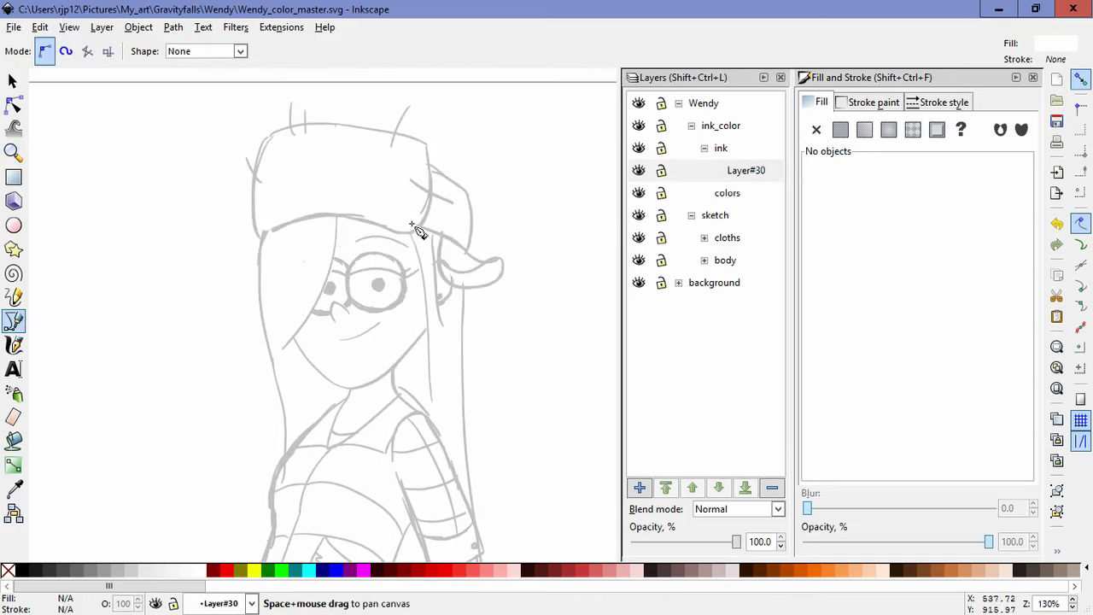
pyautogui.moveTo(415, 205); pyautogui.dragTo(438, 315)
pyautogui.scroll(3, 438, 315)
pyautogui.scroll(-2, 437, 315)
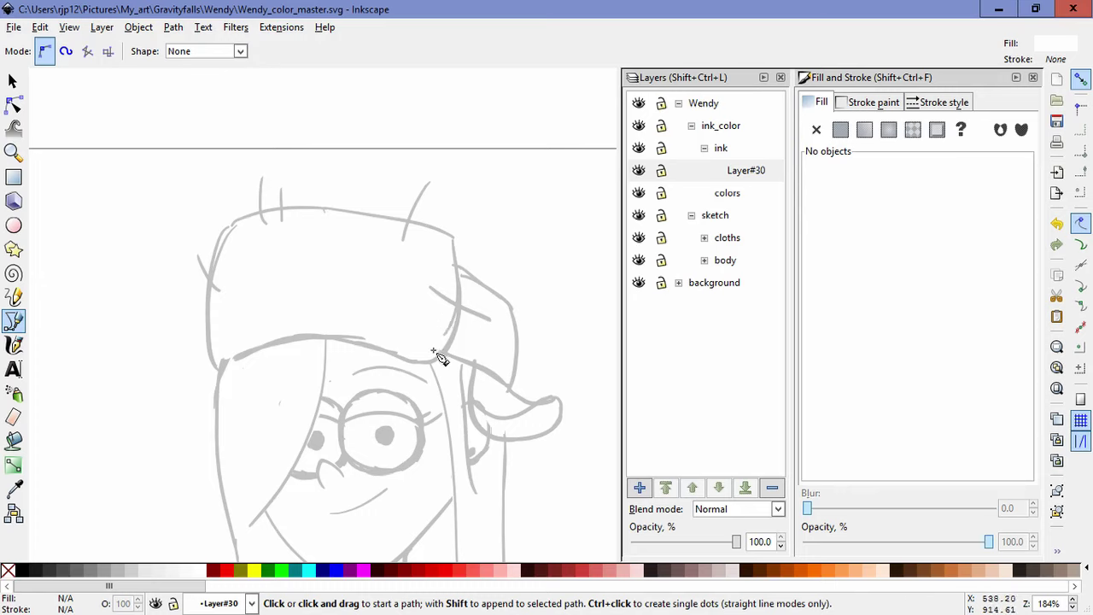
pyautogui.click(509, 388)
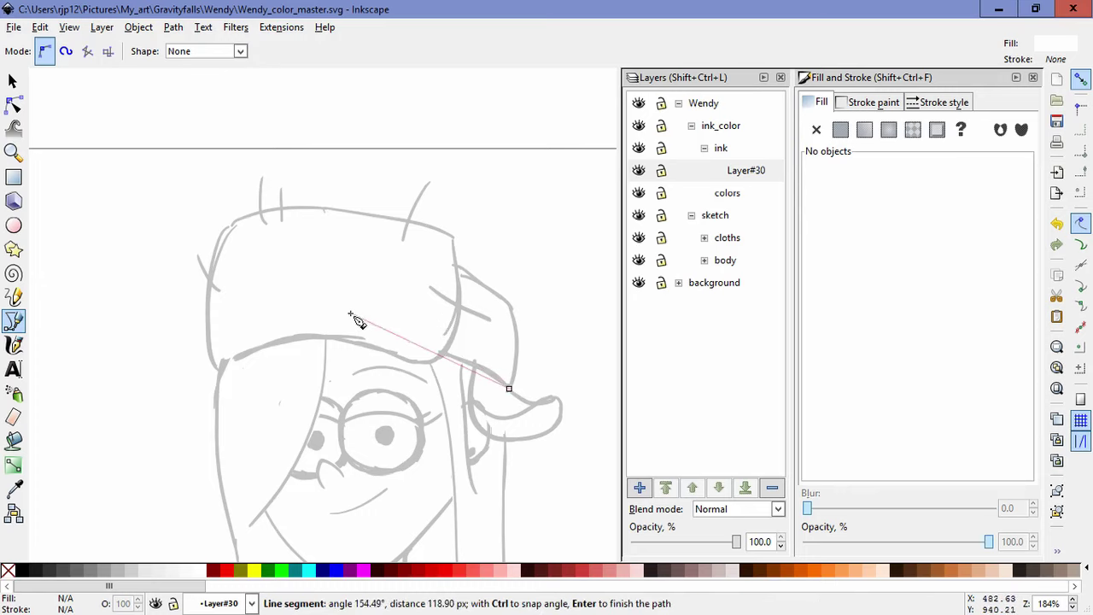
pyautogui.press('Return')
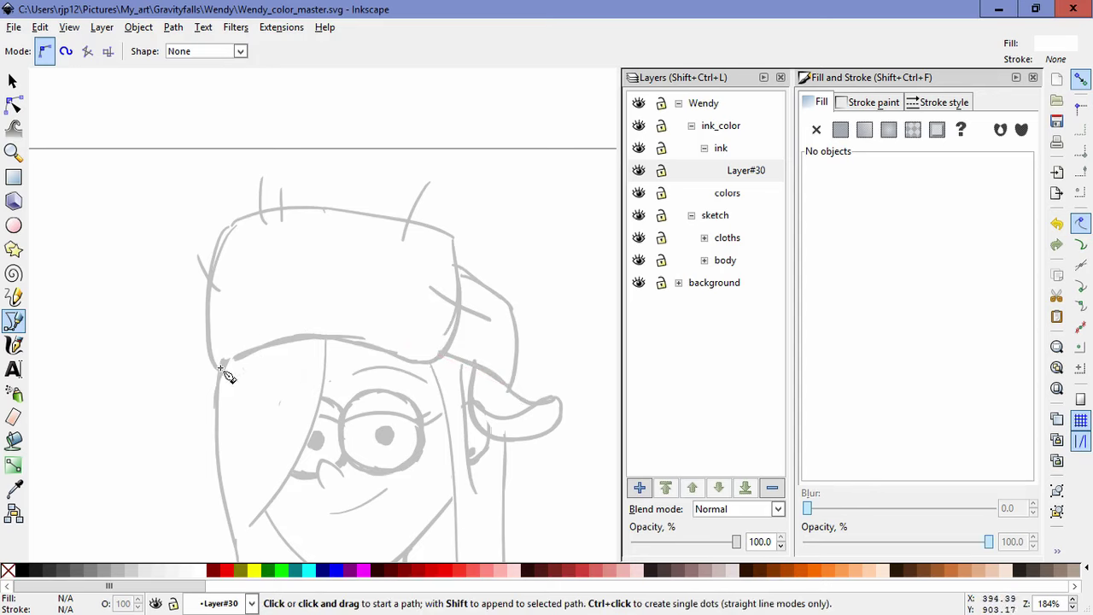
pyautogui.click(451, 237)
pyautogui.moveTo(463, 309); pyautogui.dragTo(431, 372)
pyautogui.moveTo(325, 339); pyautogui.dragTo(288, 339)
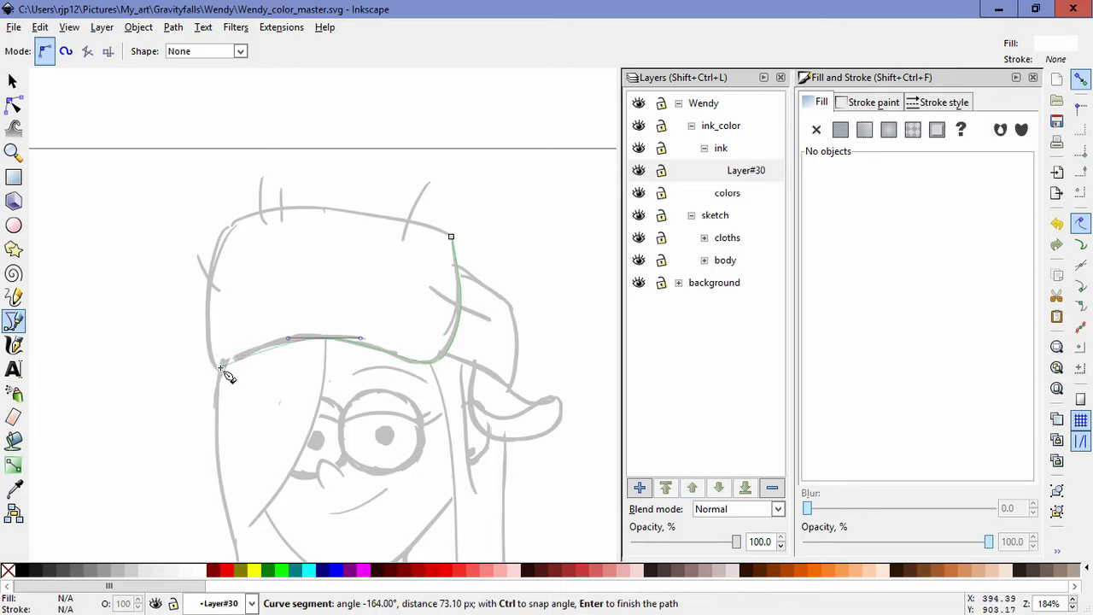
pyautogui.doubleClick(220, 367)
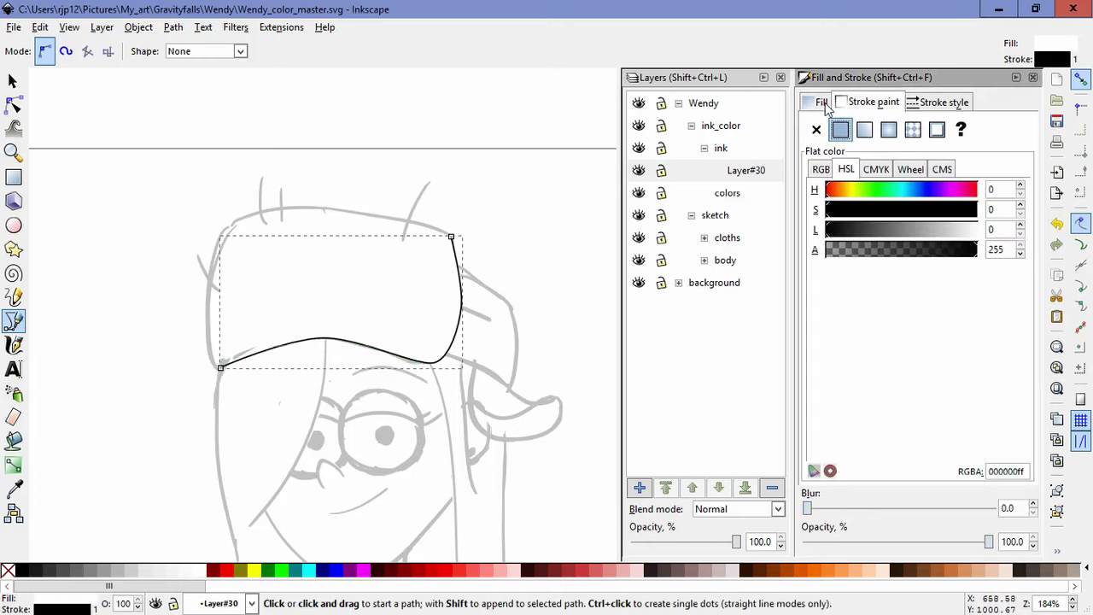
# Step: Remove the fill from the brim path and set its stroke width to 3 px
pyautogui.click(825, 128)
pyautogui.click(919, 102)
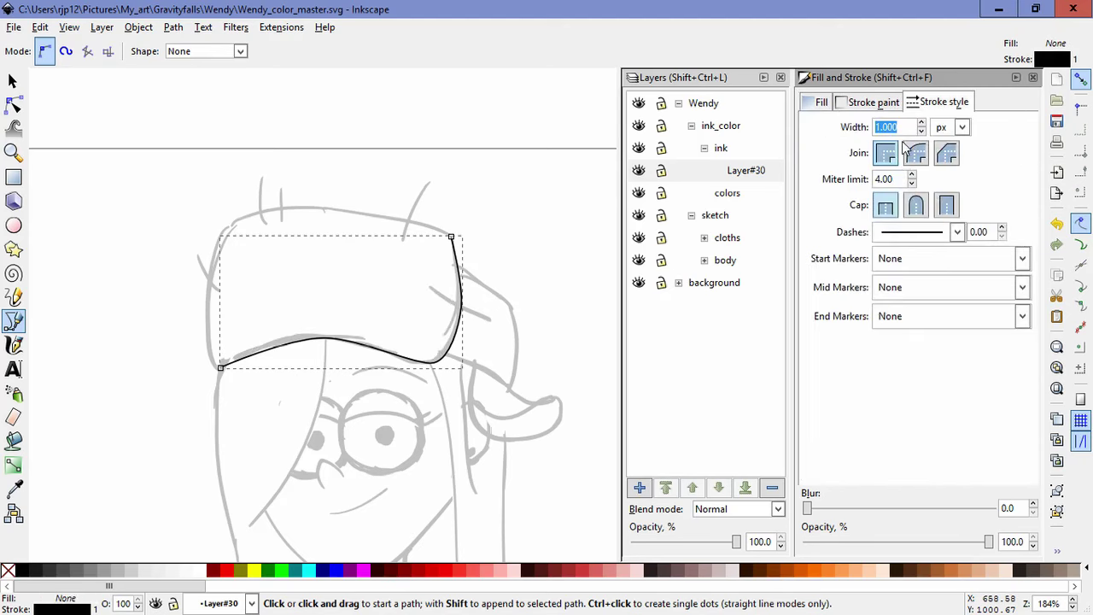
pyautogui.write('3')
pyautogui.press('Return')
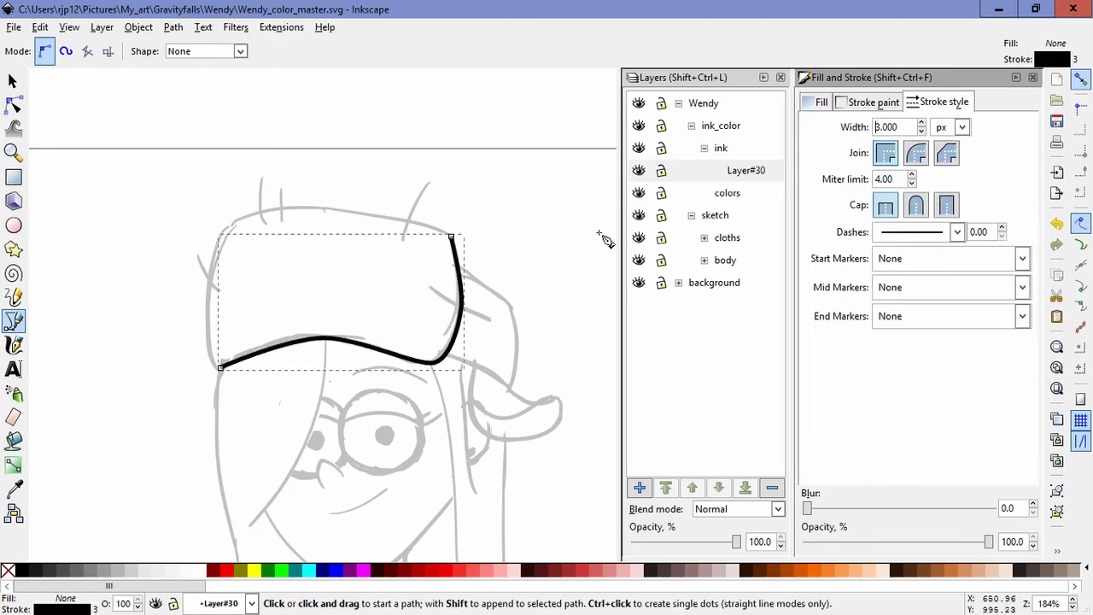
# Step: Extend the path from the brim's upper right corner across the hat's top and down its left side to the lower left corner
pyautogui.click(452, 238)
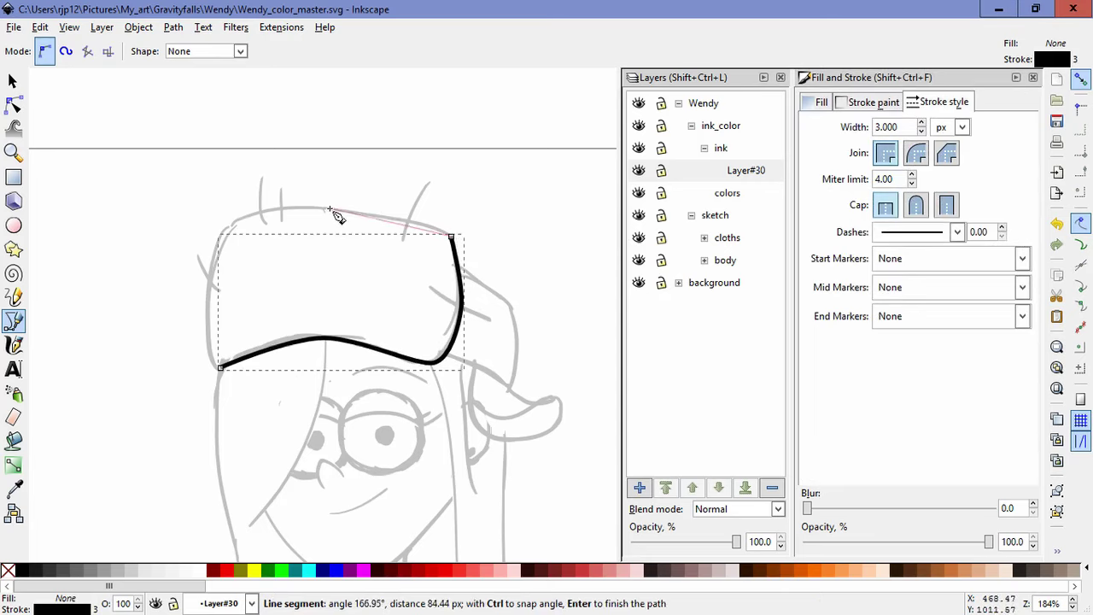
pyautogui.moveTo(333, 209); pyautogui.dragTo(220, 233)
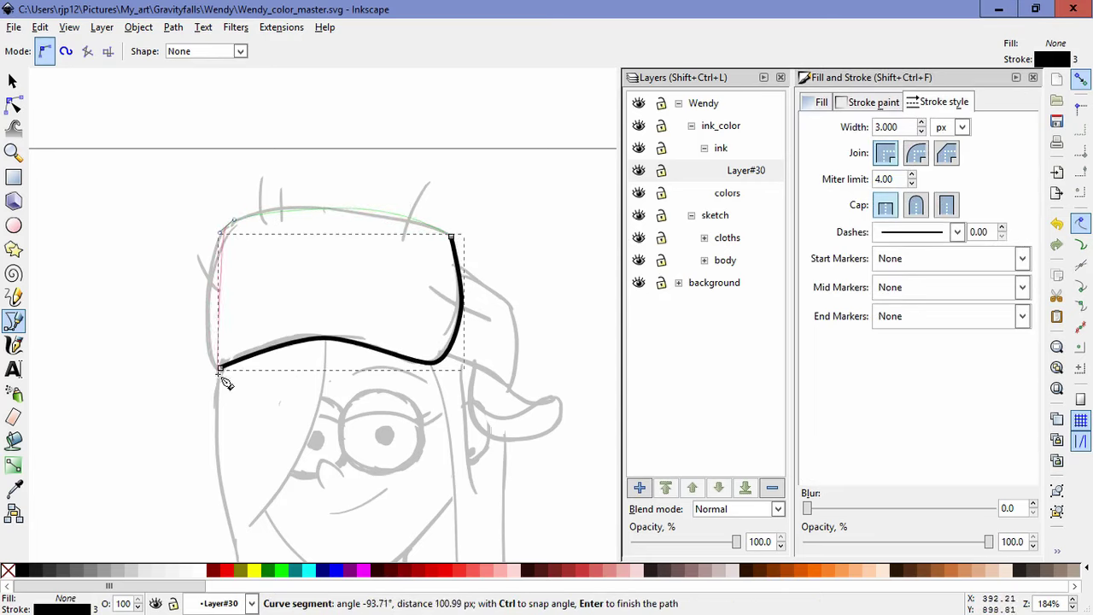
pyautogui.moveTo(208, 298); pyautogui.dragTo(238, 385)
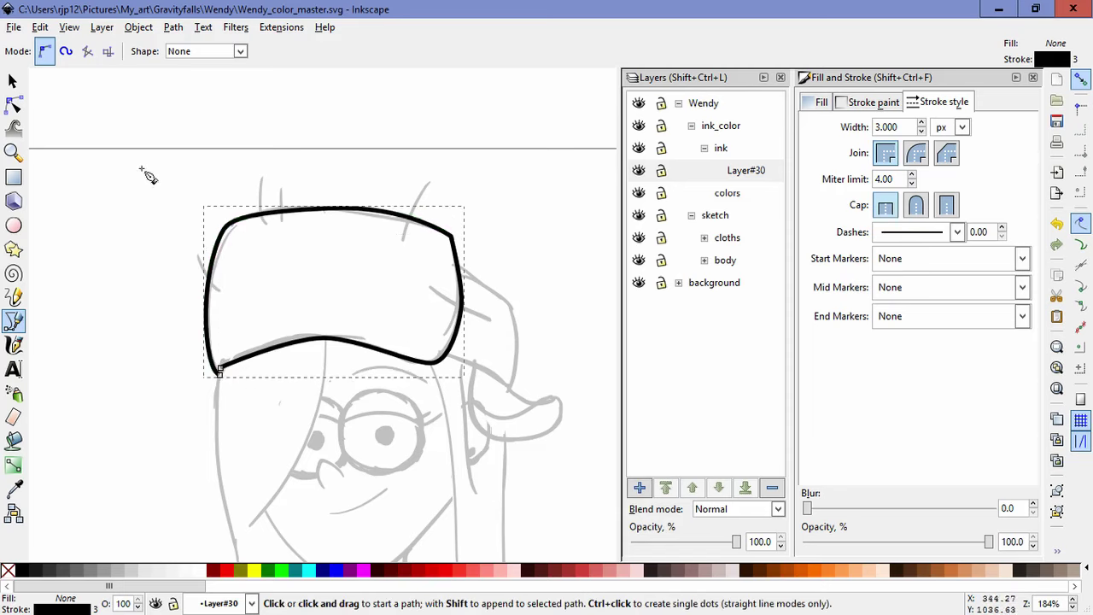
# Step: Round the hat outline's upper right corner and adjust its upper left and top middle nodes for a smoother top curve
pyautogui.click(14, 104)
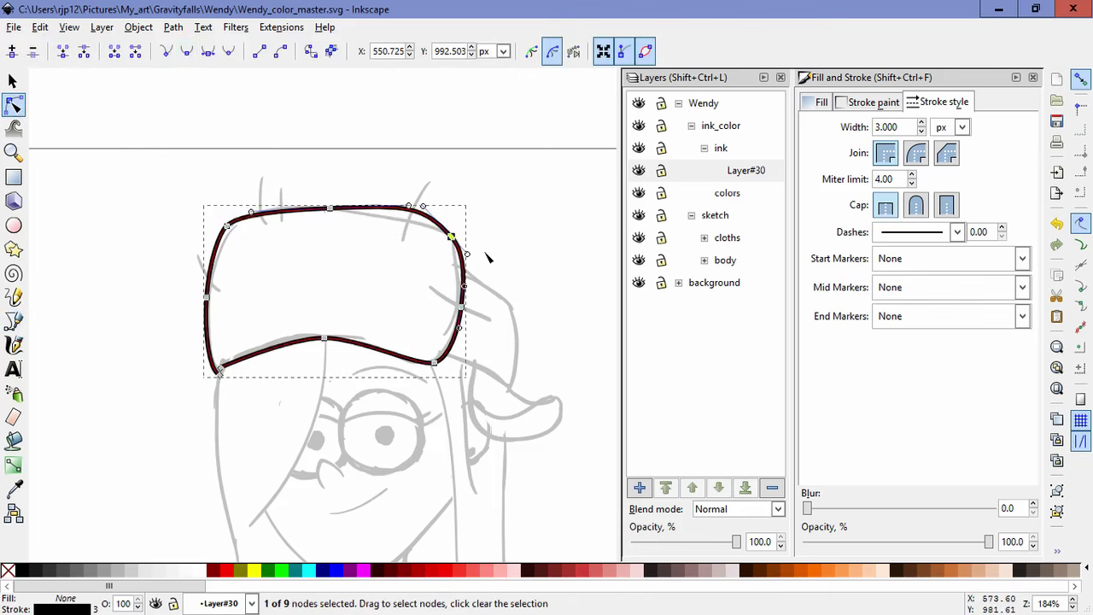
pyautogui.keyDown('ctrl'); pyautogui.scroll(2, 483, 252); pyautogui.keyUp('ctrl')
pyautogui.moveTo(452, 256); pyautogui.dragTo(437, 239)
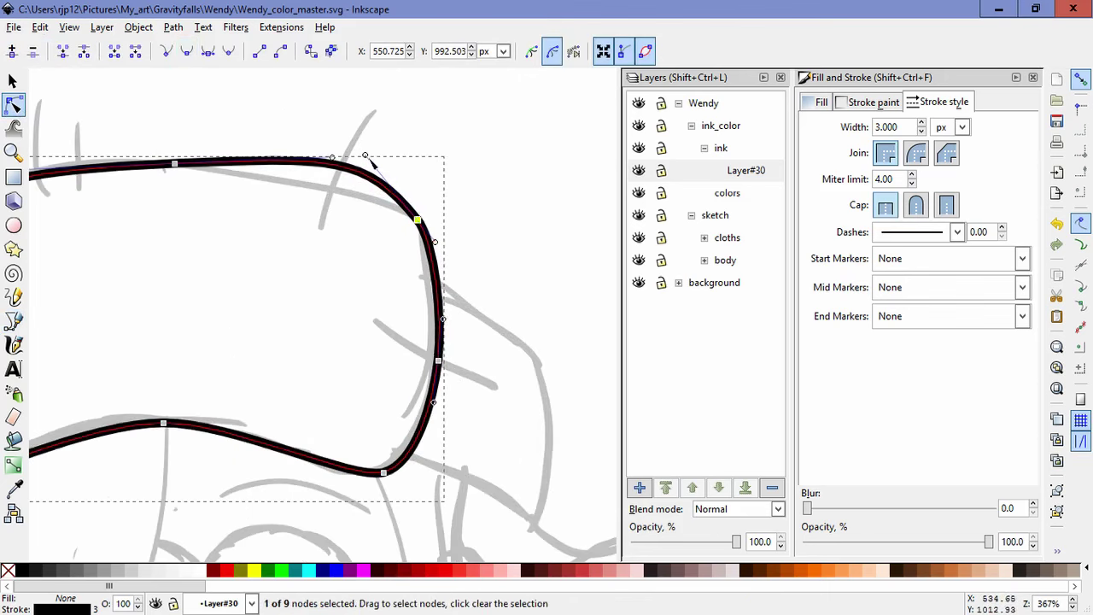
pyautogui.moveTo(364, 159); pyautogui.dragTo(395, 197)
pyautogui.keyDown('ctrl'); pyautogui.scroll(-2, 464, 236); pyautogui.keyUp('ctrl')
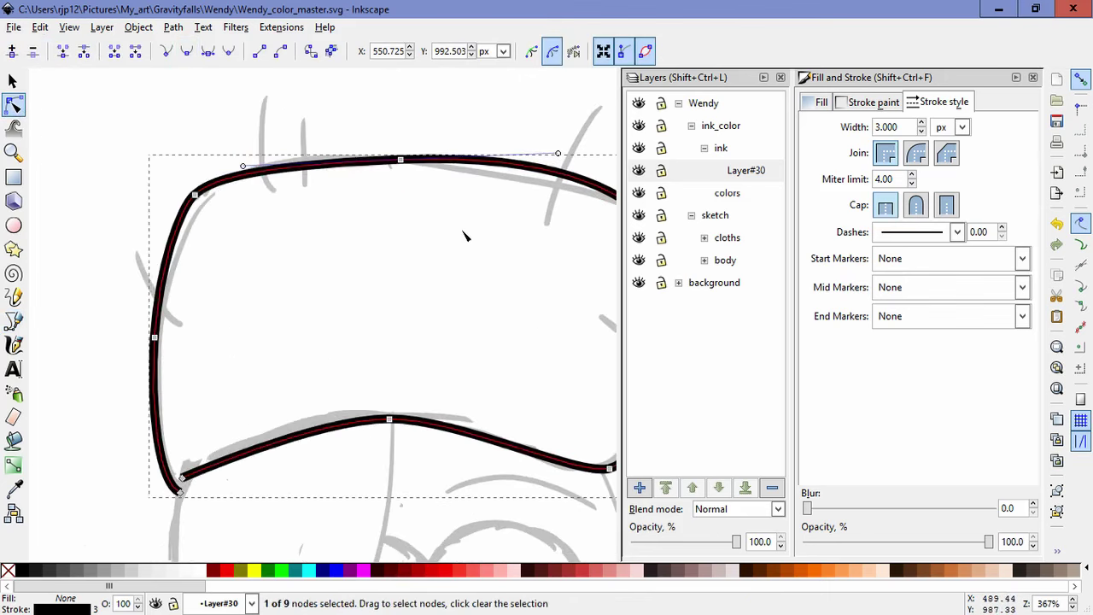
pyautogui.moveTo(329, 228); pyautogui.dragTo(319, 214)
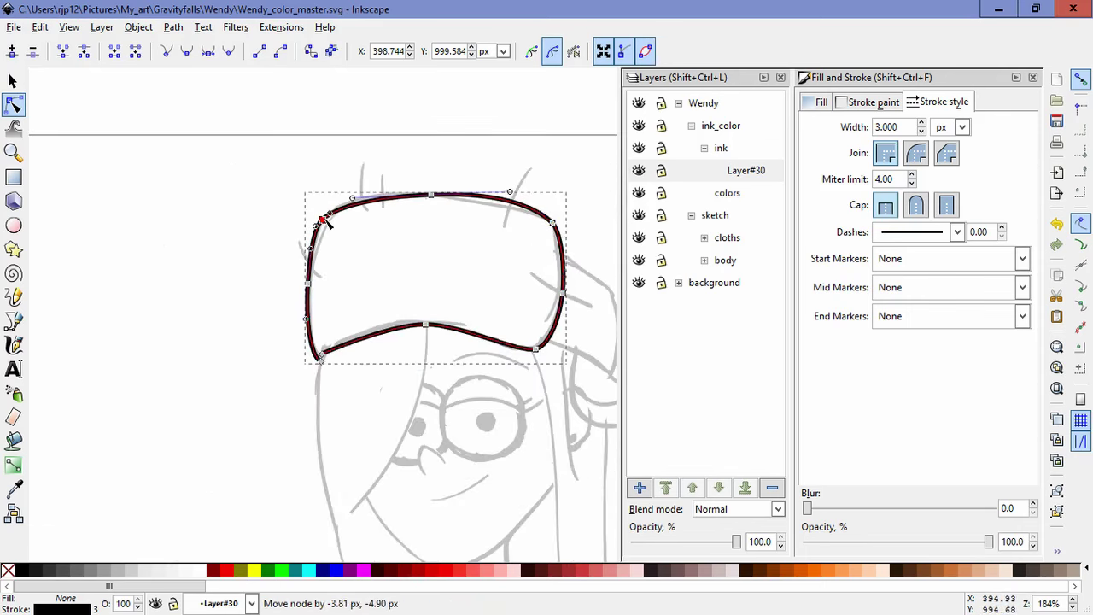
pyautogui.moveTo(431, 195); pyautogui.dragTo(416, 189)
pyautogui.press('Escape')
pyautogui.press('Escape')
pyautogui.press('space')
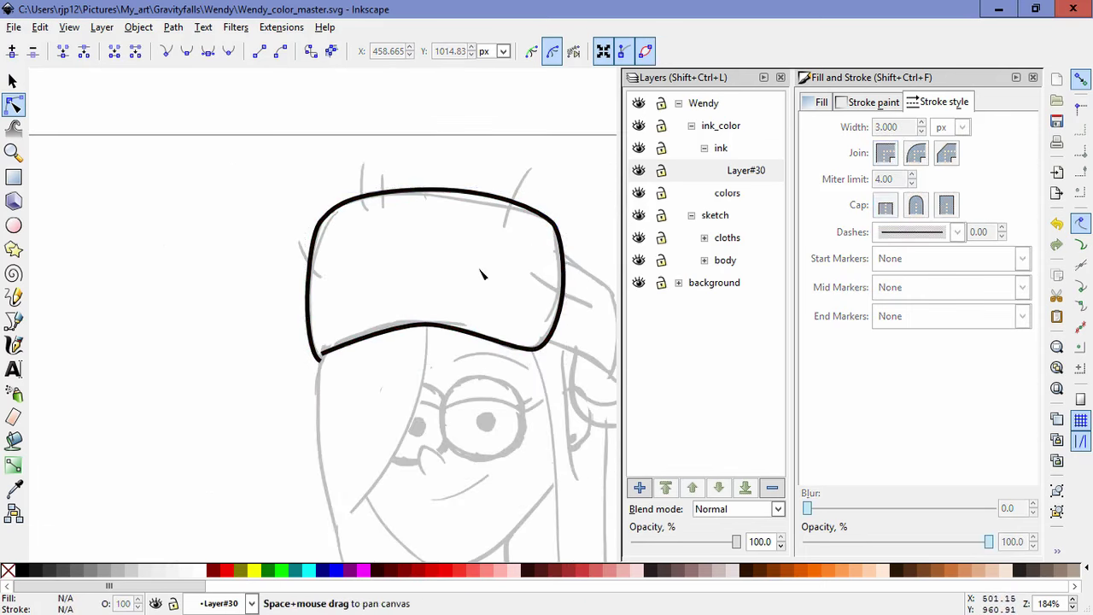
pyautogui.moveTo(480, 268); pyautogui.dragTo(416, 273)
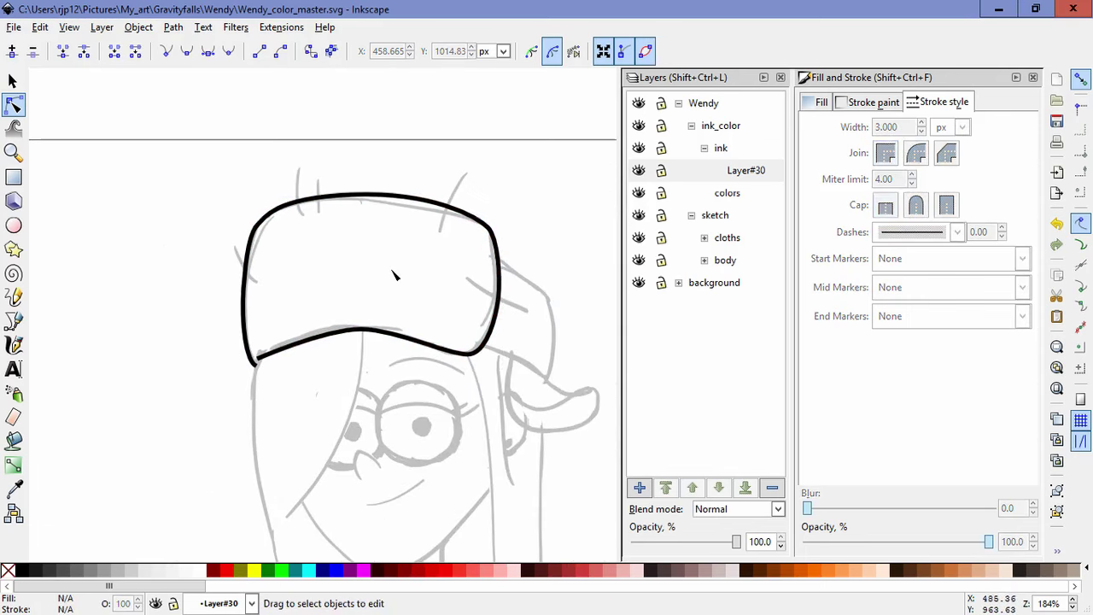
# Step: Skew the hat outline's top nodes so that the upper left corner sits slightly lower
pyautogui.click(371, 196)
pyautogui.moveTo(199, 176); pyautogui.dragTo(533, 247)
pyautogui.click(490, 229)
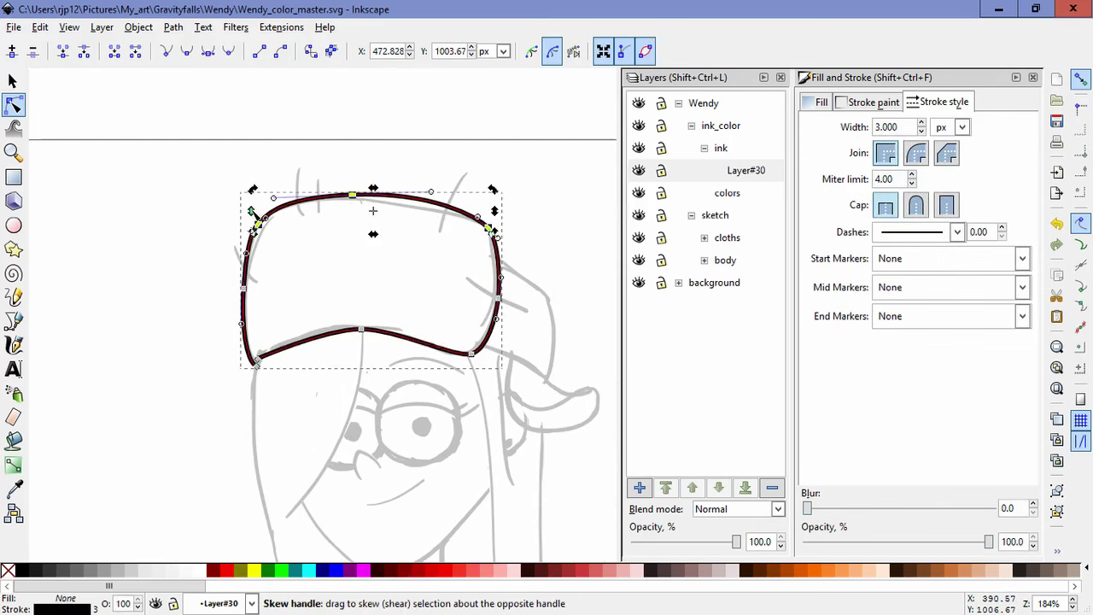
pyautogui.moveTo(251, 214); pyautogui.dragTo(250, 224)
pyautogui.click(365, 293)
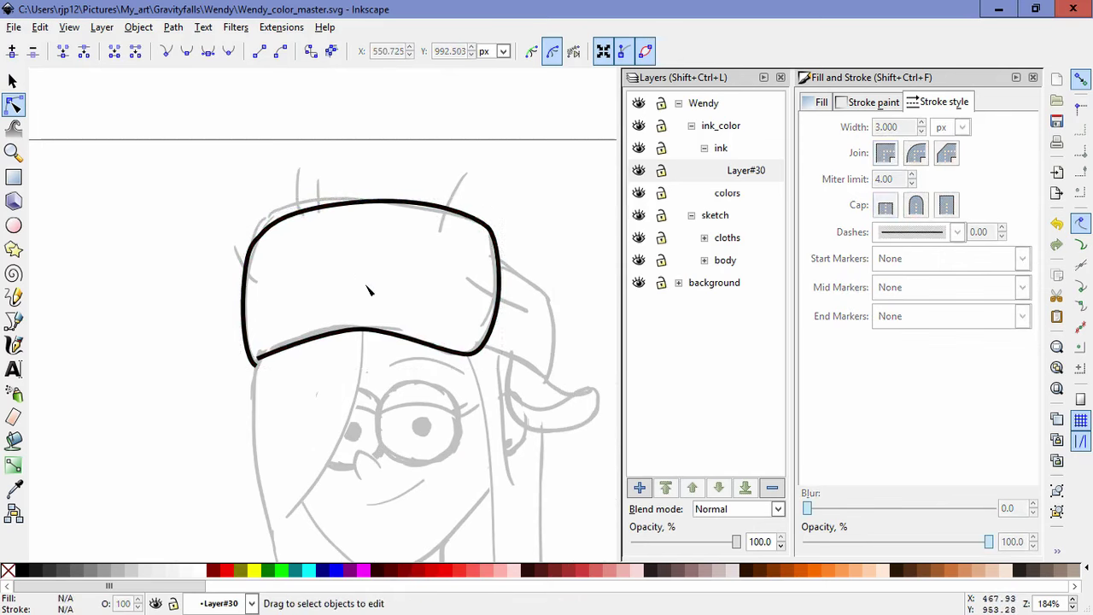
# Step: Move the hat outline's left side node slightly down and outward, and broaden the curve at the middle of the lower brim
pyautogui.click(248, 292)
pyautogui.moveTo(246, 291); pyautogui.dragTo(243, 315)
pyautogui.click(389, 262)
pyautogui.click(368, 329)
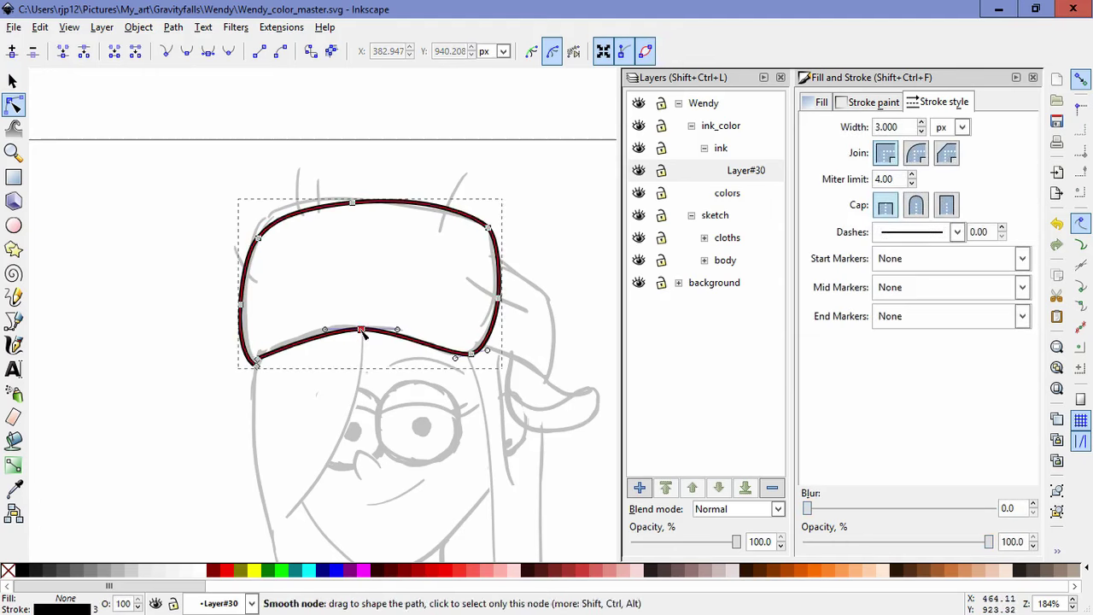
pyautogui.click(362, 329)
pyautogui.click(420, 294)
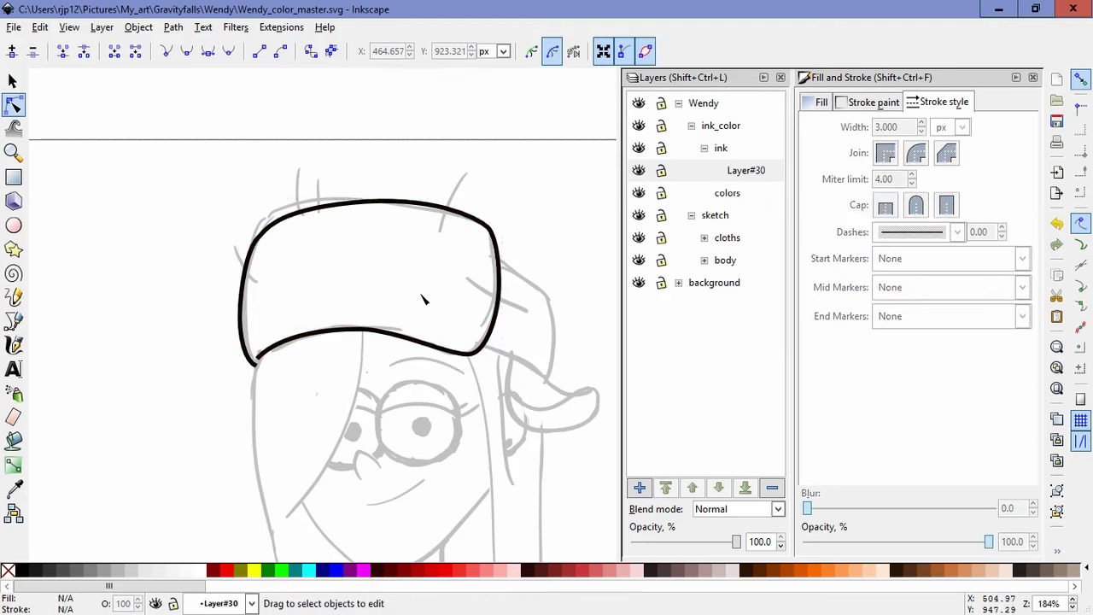
# Step: Trace the hat's side flap with a Bezier path from the hat's right edge around to its lower right corner
pyautogui.click(14, 321)
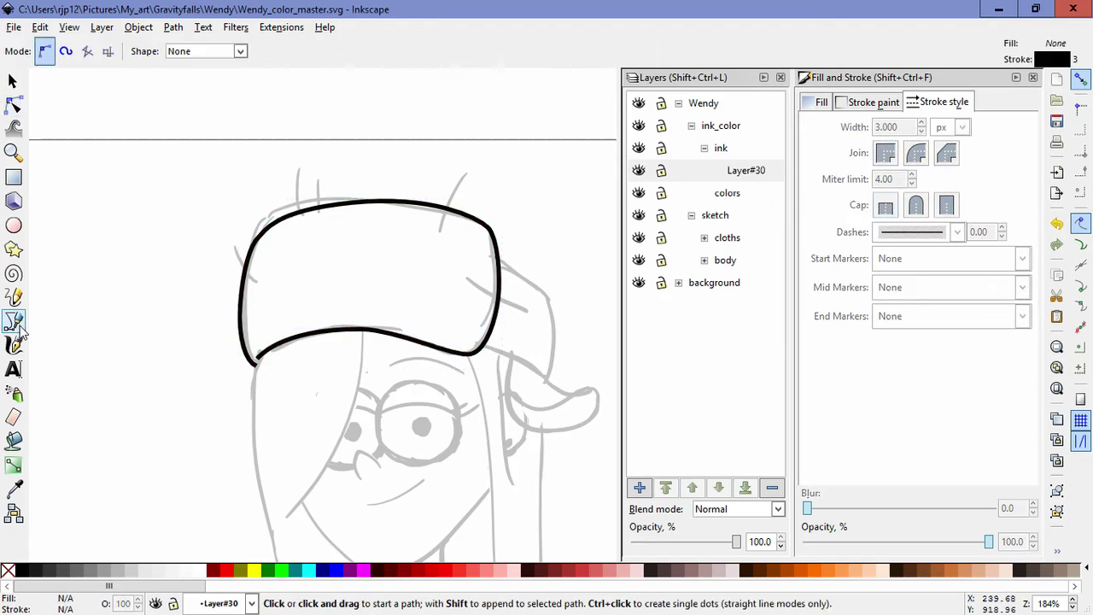
pyautogui.click(499, 259)
pyautogui.moveTo(544, 290); pyautogui.dragTo(551, 306)
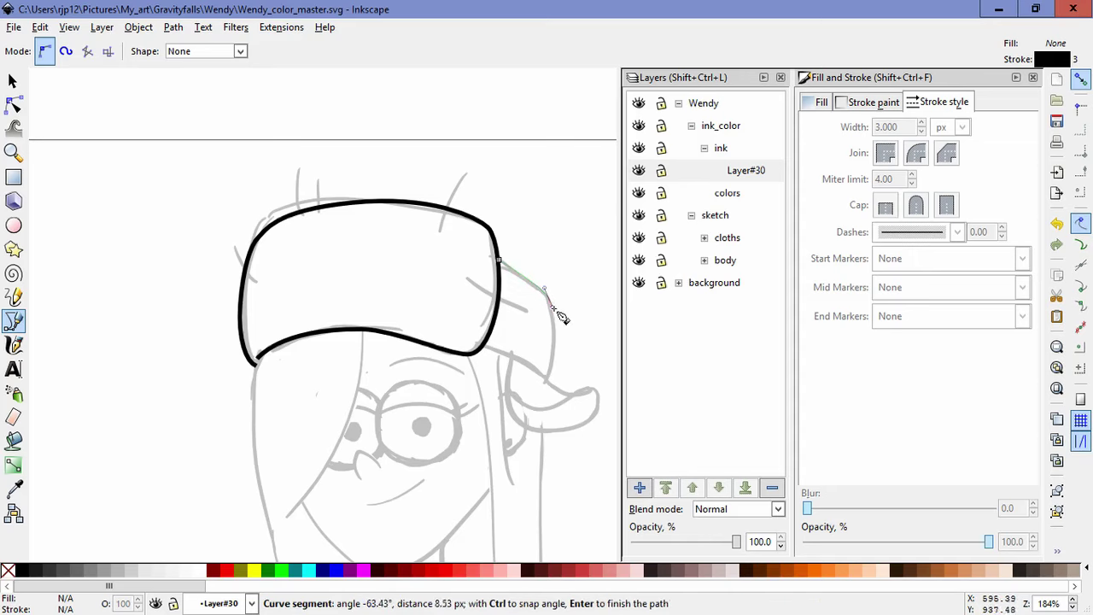
pyautogui.click(548, 378)
pyautogui.moveTo(515, 357); pyautogui.dragTo(494, 351)
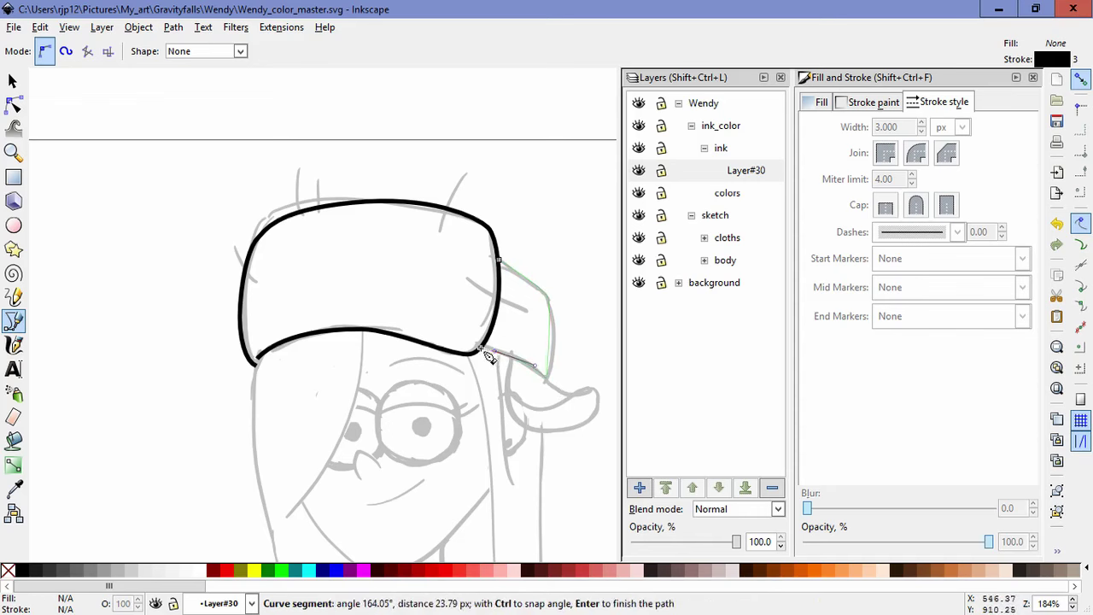
pyautogui.click(480, 349)
# Step: Reshape the side flap's nodes and handles so its outer edge bulges outward and its lower edge follows the sketch
pyautogui.click(13, 103)
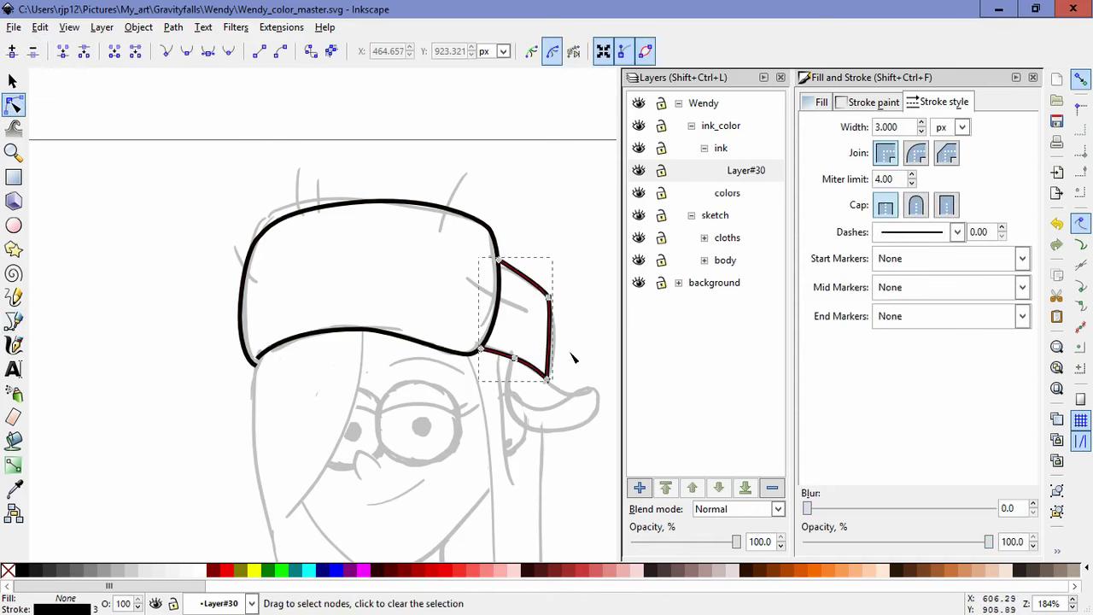
pyautogui.click(547, 298)
pyautogui.moveTo(554, 312); pyautogui.dragTo(565, 339)
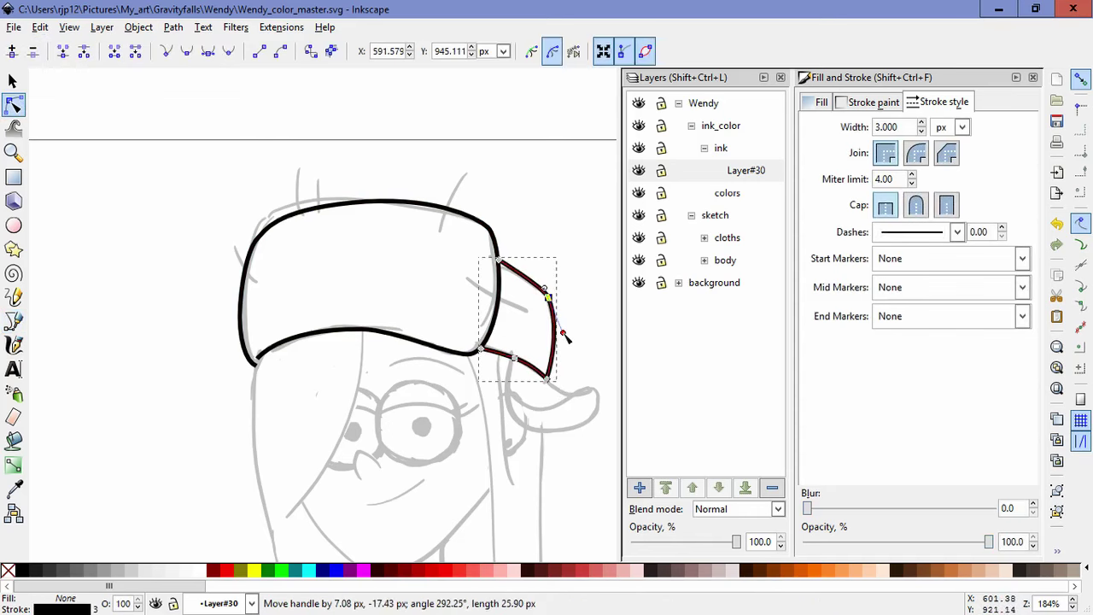
pyautogui.moveTo(544, 289); pyautogui.dragTo(540, 279)
pyautogui.moveTo(515, 357); pyautogui.dragTo(443, 327)
pyautogui.scroll(2, 566, 369)
pyautogui.click(580, 376)
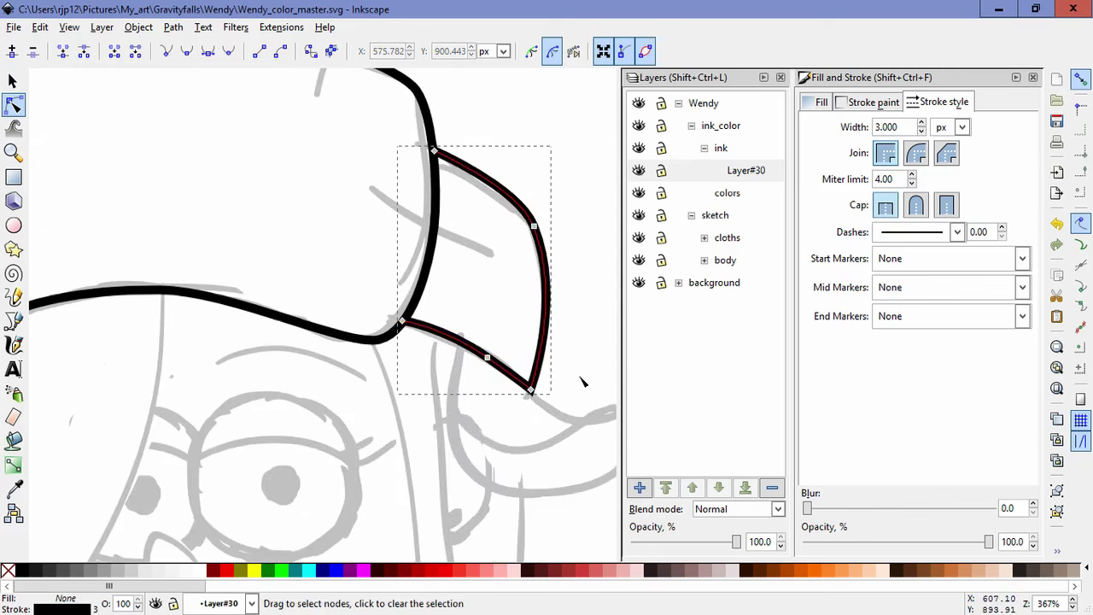
pyautogui.click(571, 390)
# Step: Draw a curved Bezier path from the side flap's lower tip to the outer edge of the upturned ear flap
pyautogui.moveTo(559, 392); pyautogui.dragTo(446, 357)
pyautogui.click(14, 320)
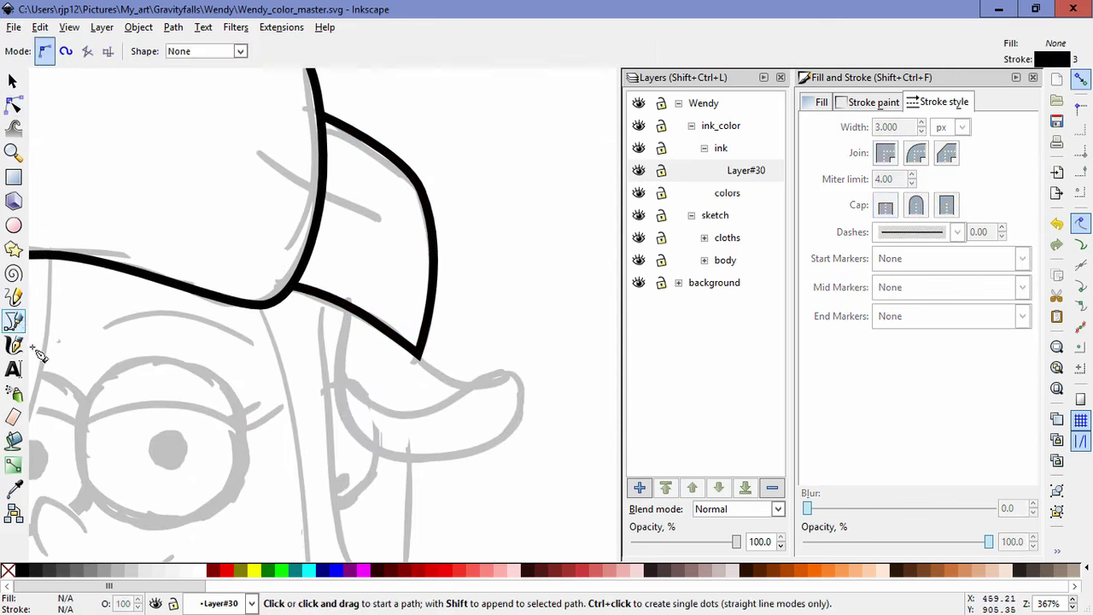
pyautogui.click(417, 357)
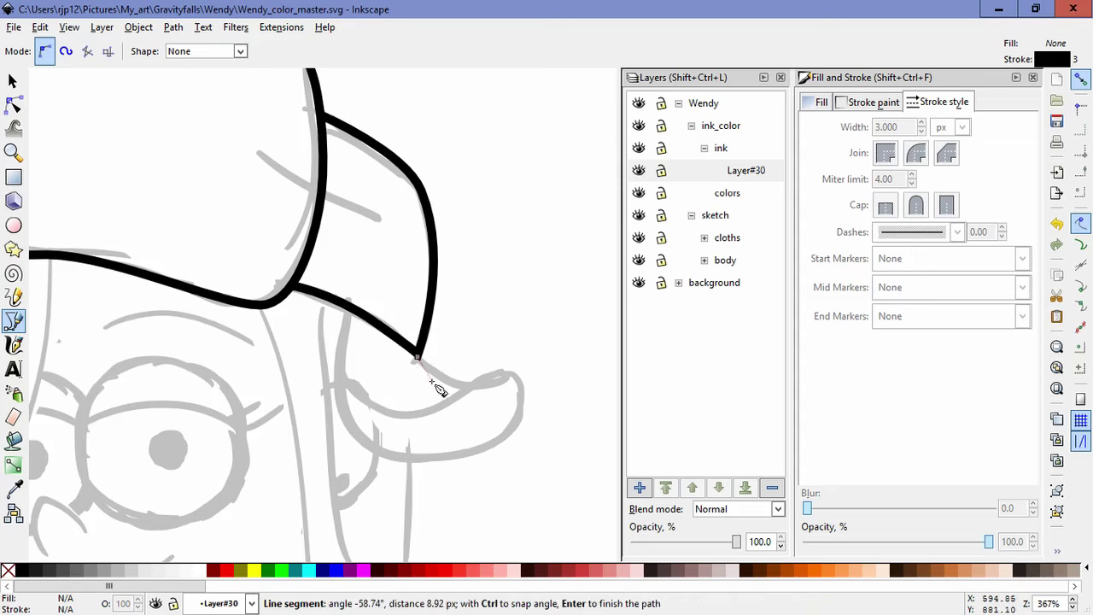
pyautogui.moveTo(412, 417); pyautogui.dragTo(452, 453)
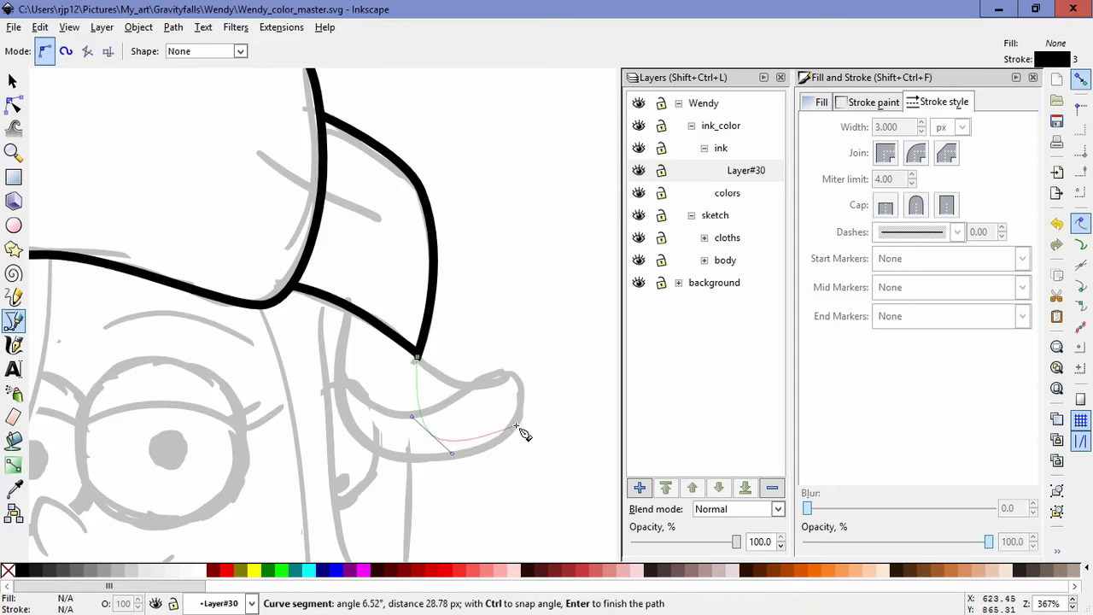
pyautogui.doubleClick(516, 426)
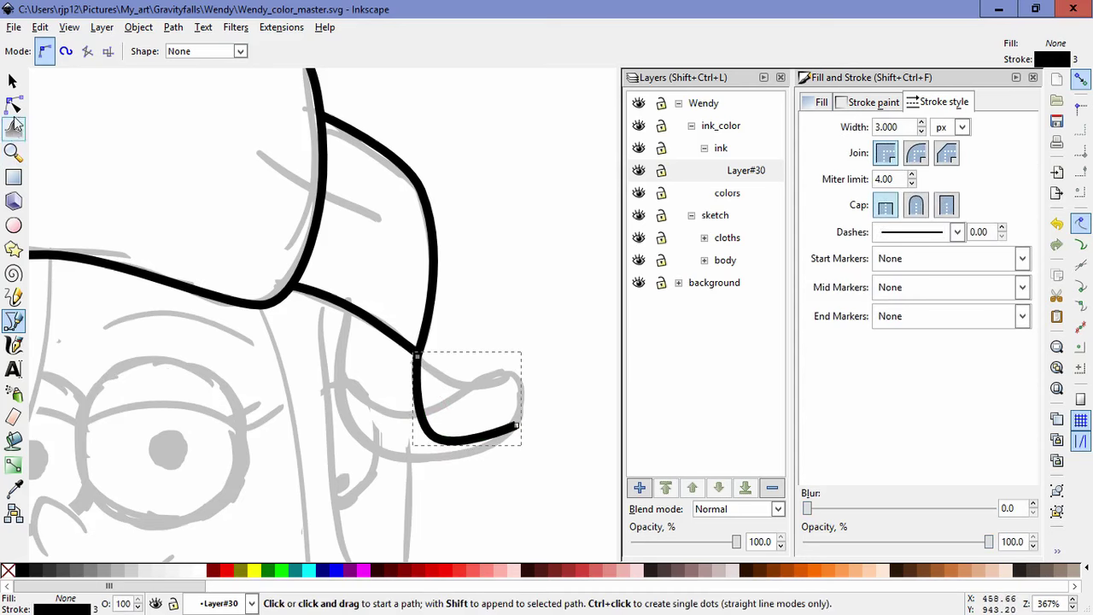
# Step: Reshape the curved path below the side flap so its lower bend moves up and its inner side bulges outward
pyautogui.click(13, 103)
pyautogui.moveTo(432, 439)
pyautogui.mouseDown()
pyautogui.moveTo(394, 401)
pyautogui.moveTo(448, 438)
pyautogui.moveTo(434, 429)
pyautogui.mouseUp()
pyautogui.hotkey('ctrl', 'z')
pyautogui.moveTo(402, 396); pyautogui.dragTo(392, 401)
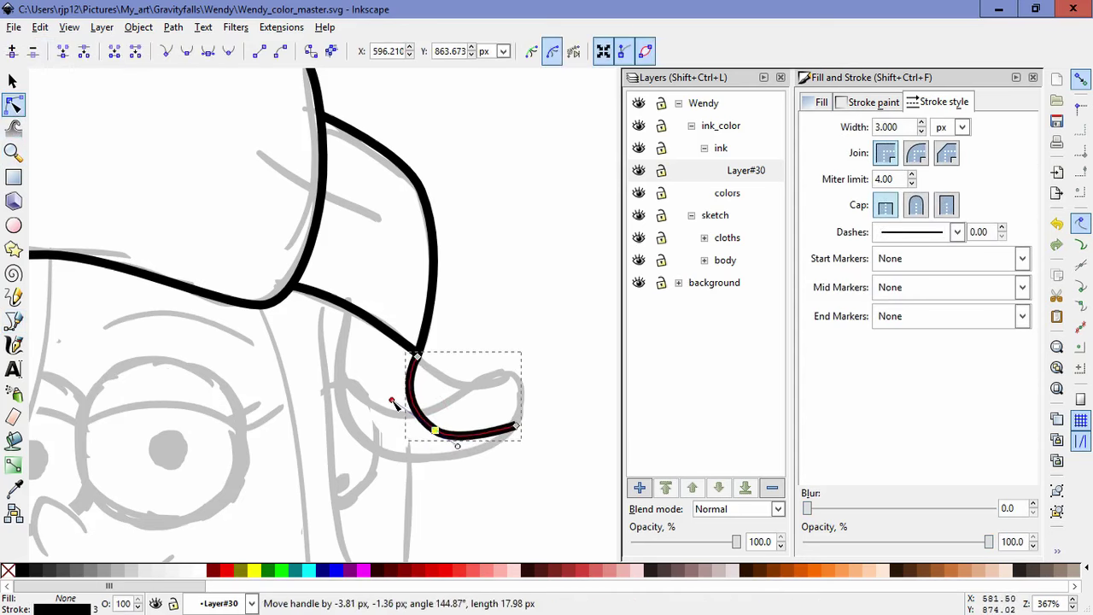
# Step: Trace the upturned ear flap with a Bezier path from the brim, around the outer tip and back along the inner fold
pyautogui.click(12, 320)
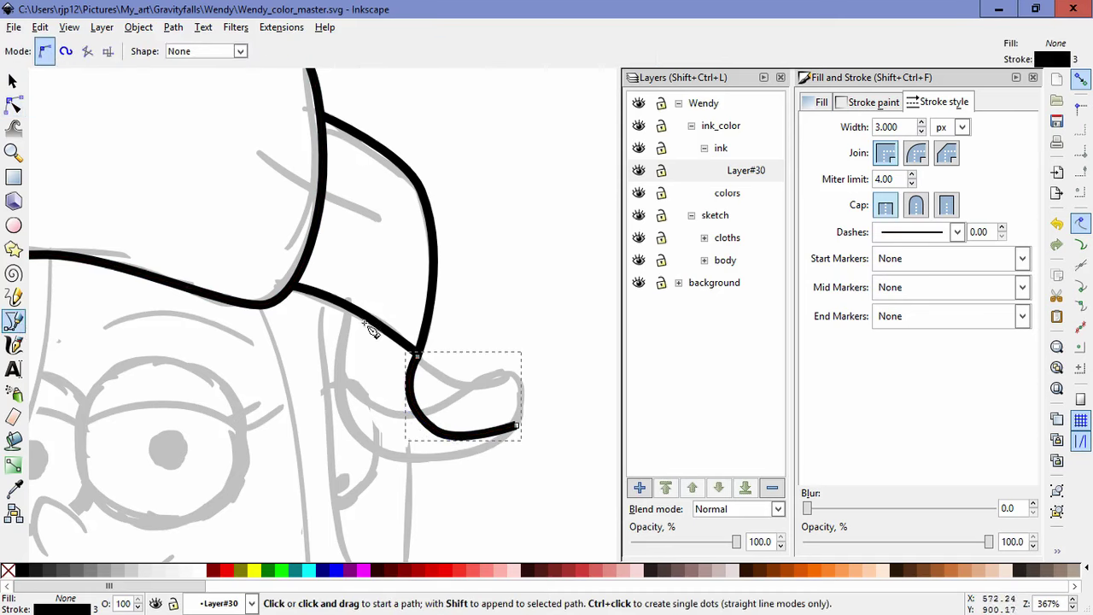
pyautogui.click(350, 305)
pyautogui.moveTo(352, 433); pyautogui.dragTo(394, 468)
pyautogui.moveTo(504, 442); pyautogui.dragTo(548, 417)
pyautogui.moveTo(517, 372); pyautogui.dragTo(505, 374)
pyautogui.moveTo(415, 413); pyautogui.dragTo(381, 414)
pyautogui.doubleClick(340, 369)
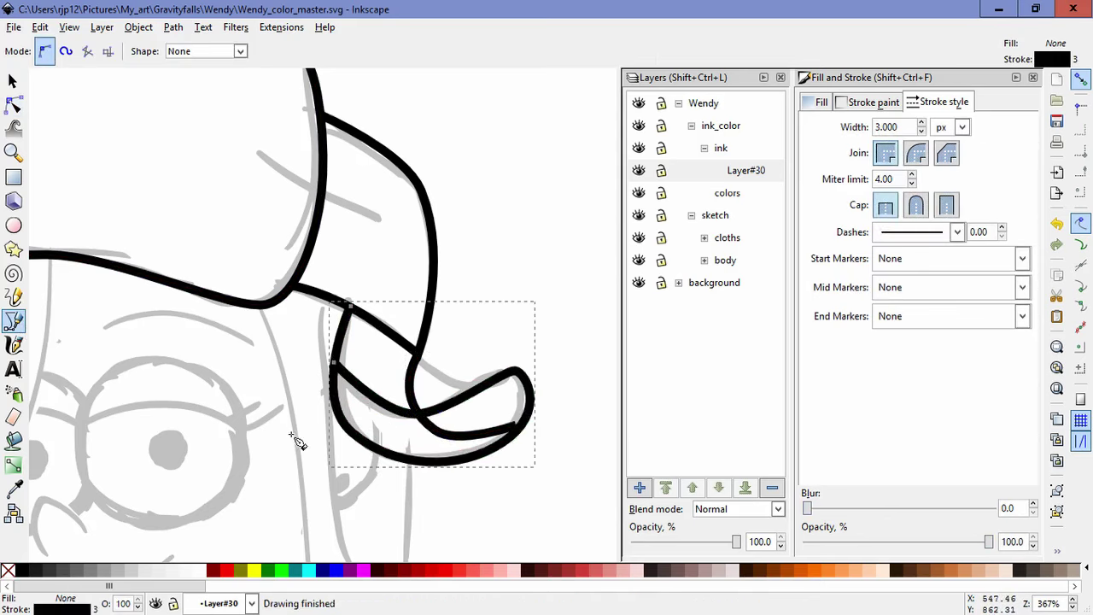
# Step: Reshape the ear flap path by deepening the inner fold, broadening the outer tip and moving the two inner-side nodes inward
pyautogui.press('n')
pyautogui.click(415, 415)
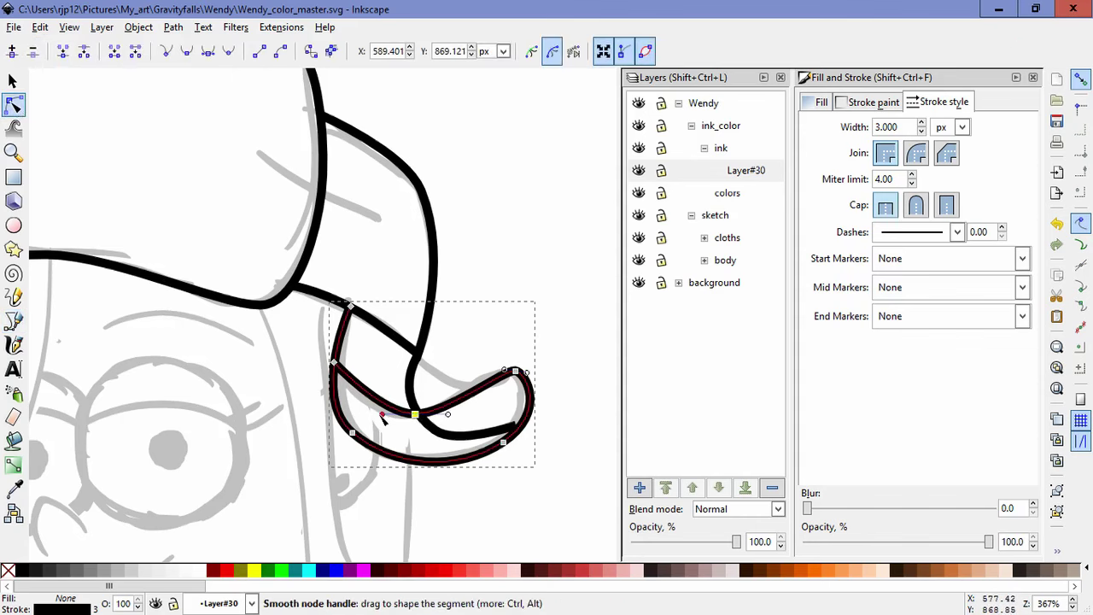
pyautogui.moveTo(382, 414); pyautogui.dragTo(362, 428)
pyautogui.moveTo(504, 370); pyautogui.dragTo(544, 382)
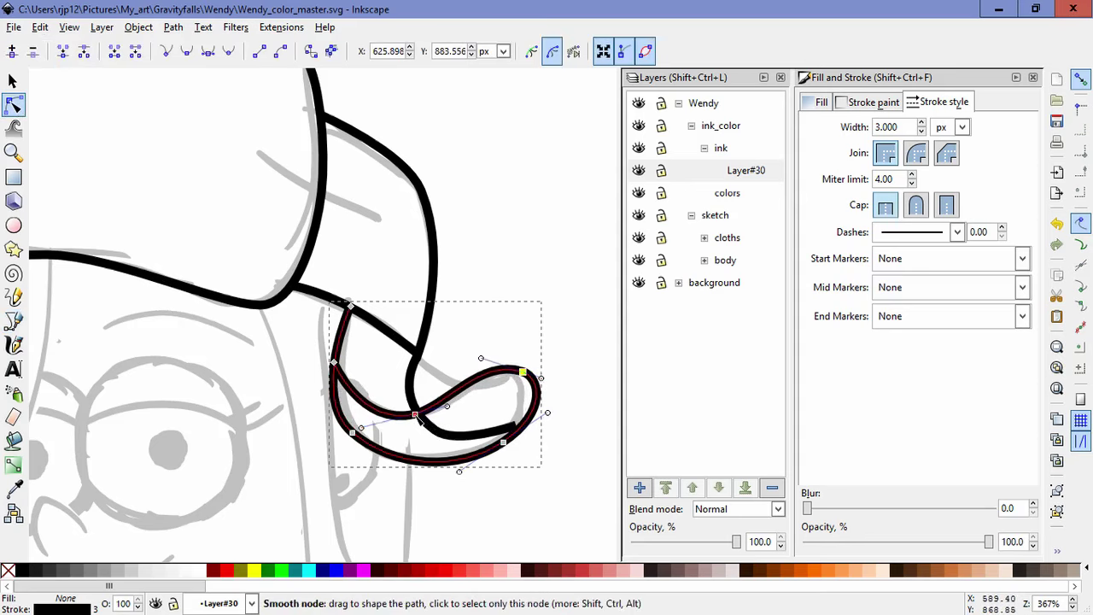
pyautogui.click(352, 433)
pyautogui.moveTo(353, 433); pyautogui.dragTo(361, 438)
pyautogui.moveTo(333, 363); pyautogui.dragTo(339, 369)
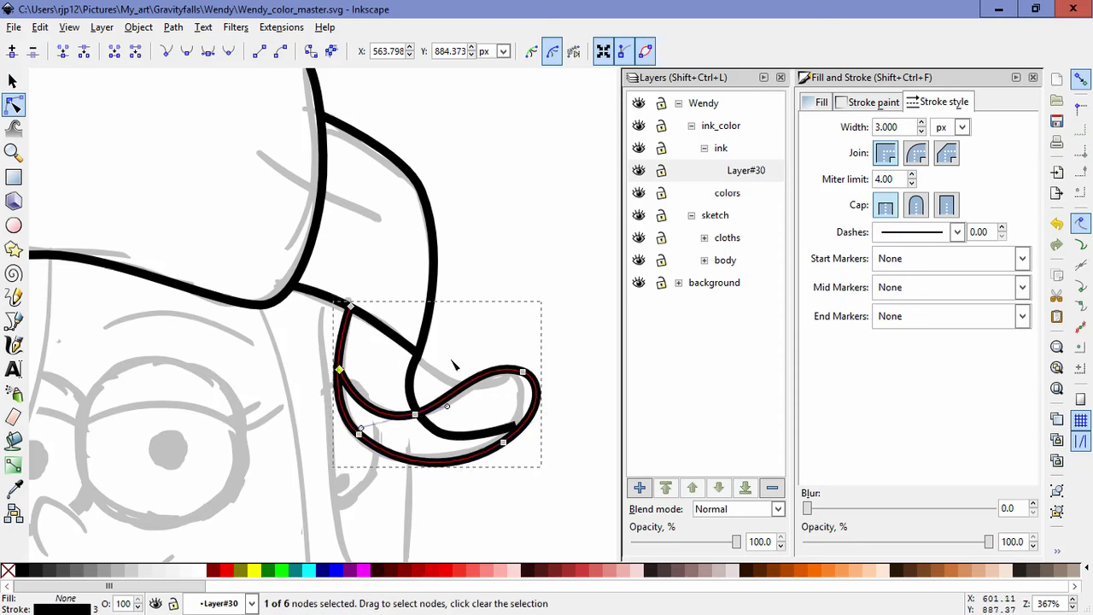
pyautogui.click(467, 331)
pyautogui.click(501, 324)
# Step: Scale the ear flap outline and its inner curve down together to about 61 by 49 px, keeping them against the hat
pyautogui.scroll(-3, 451, 331)
pyautogui.press('space')
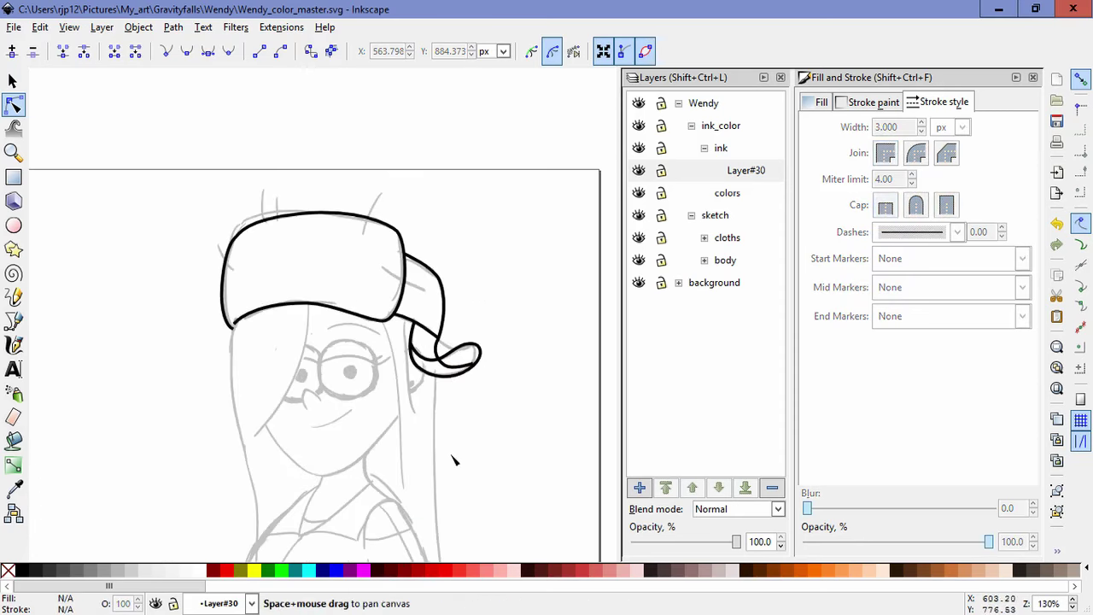
pyautogui.moveTo(449, 445); pyautogui.dragTo(505, 453)
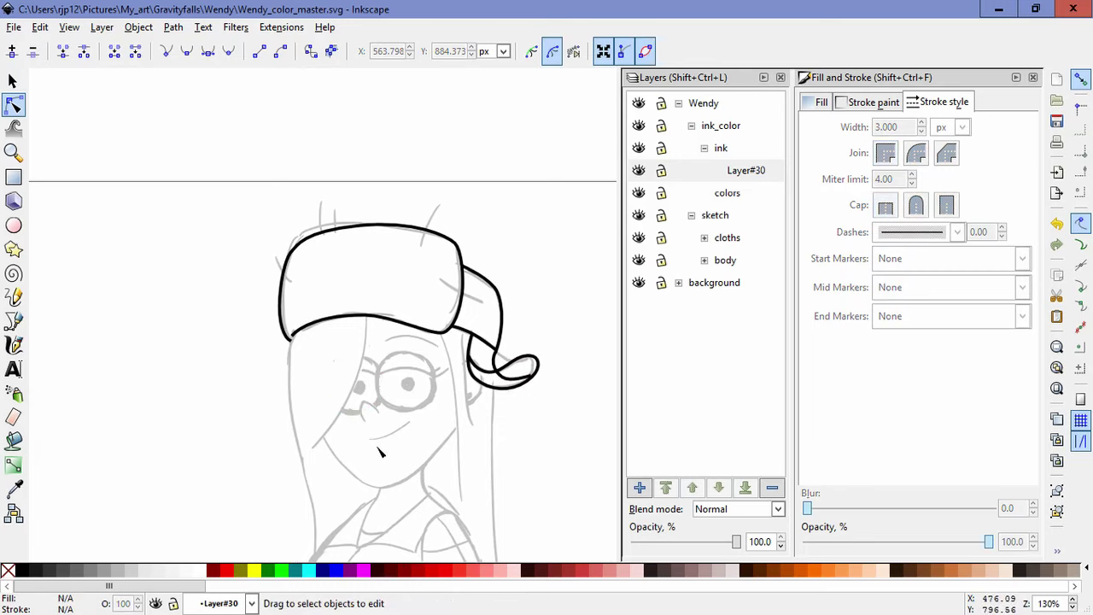
pyautogui.scroll(2, 489, 445)
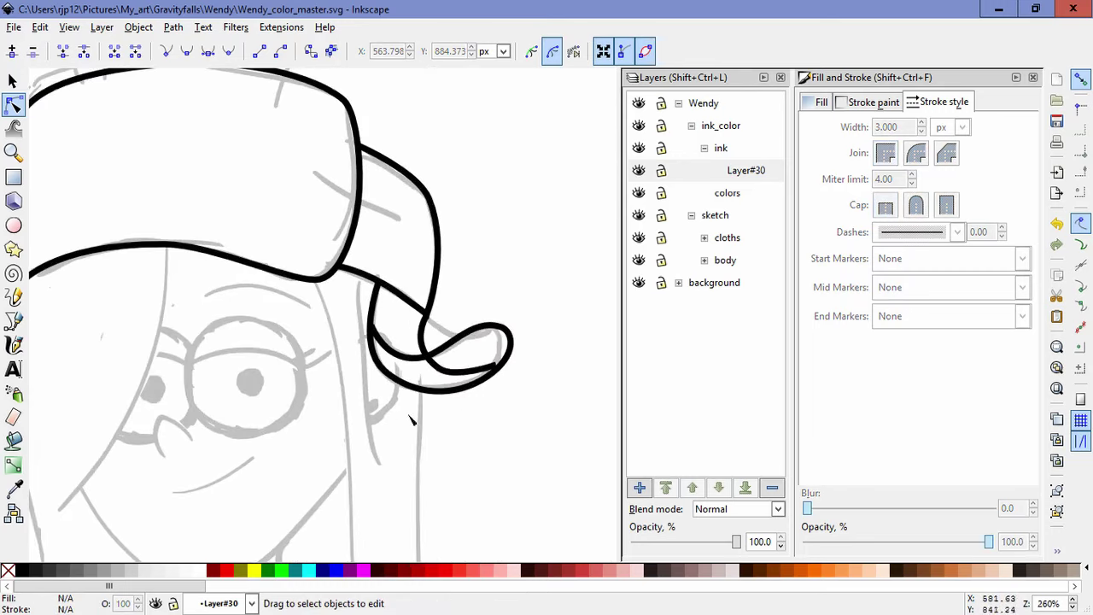
pyautogui.press('s')
pyautogui.click(451, 390)
pyautogui.keyDown('shift'); pyautogui.click(449, 389); pyautogui.keyUp('shift')
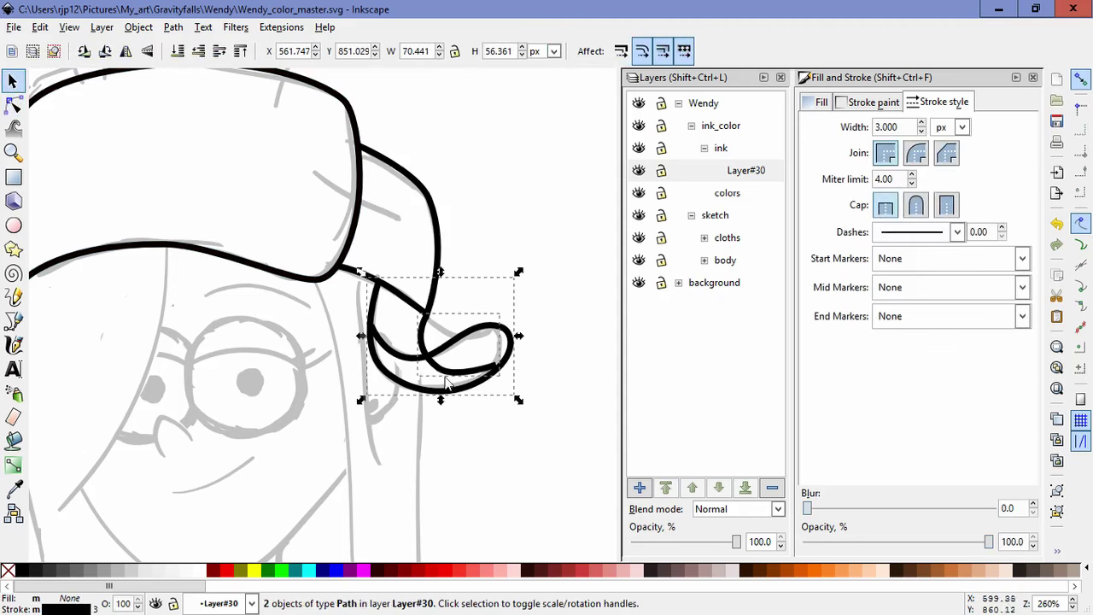
pyautogui.moveTo(364, 397); pyautogui.dragTo(383, 391)
pyautogui.moveTo(465, 328)
pyautogui.mouseDown()
pyautogui.moveTo(454, 329)
pyautogui.moveTo(461, 338)
pyautogui.mouseUp()
pyautogui.click(461, 489)
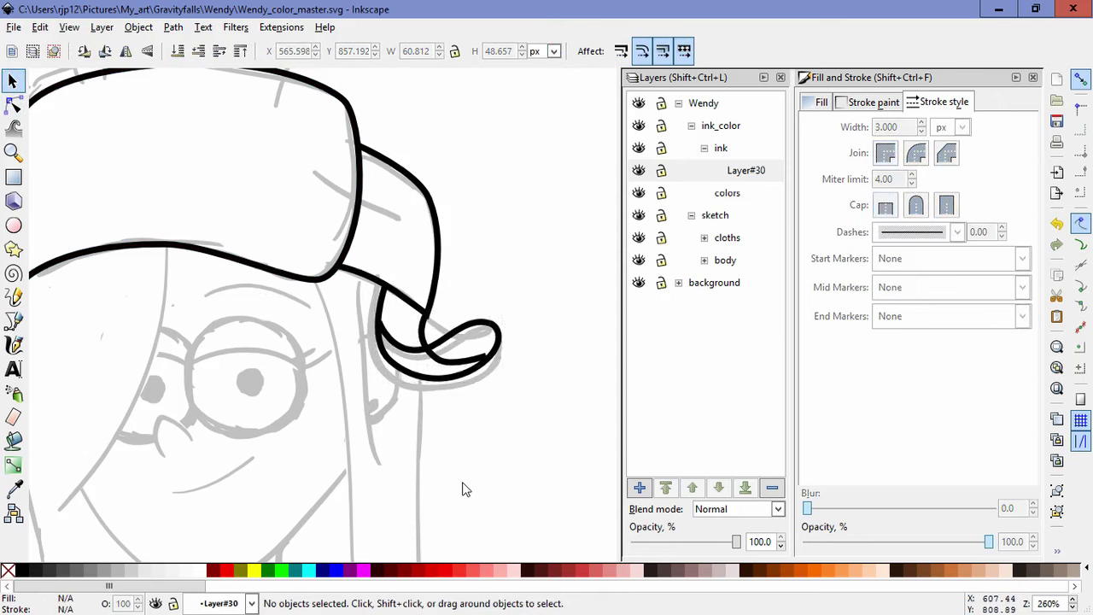
# Step: Draw a short curved Bezier line along the hair strand next to the ear, just inside the ear flap
pyautogui.moveTo(234, 404); pyautogui.dragTo(267, 329)
pyautogui.click(16, 323)
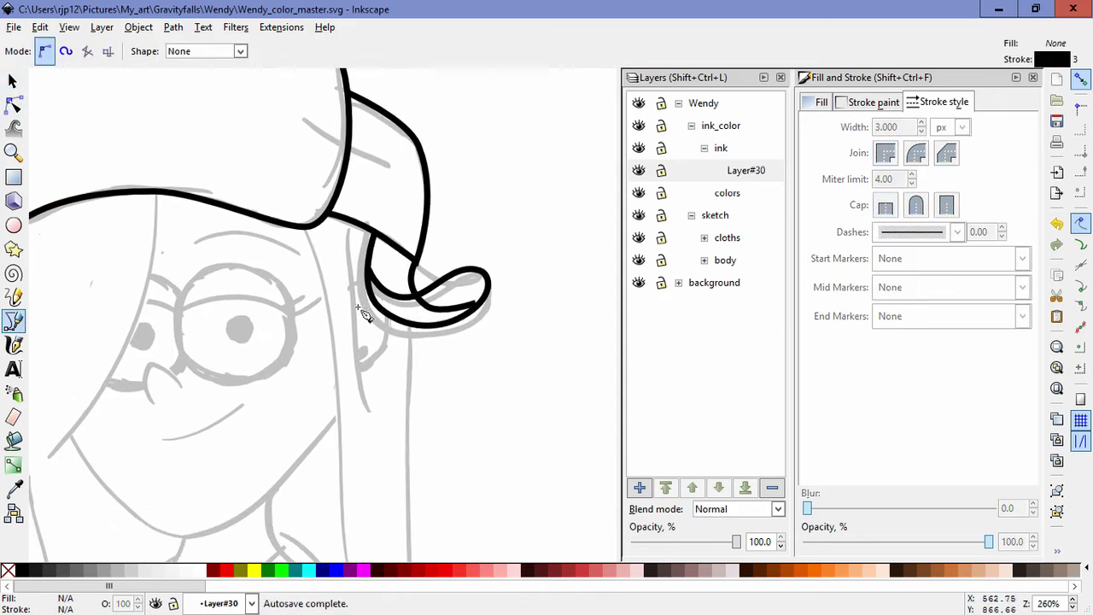
pyautogui.click(347, 267)
pyautogui.moveTo(369, 411); pyautogui.dragTo(380, 429)
pyautogui.press('Return')
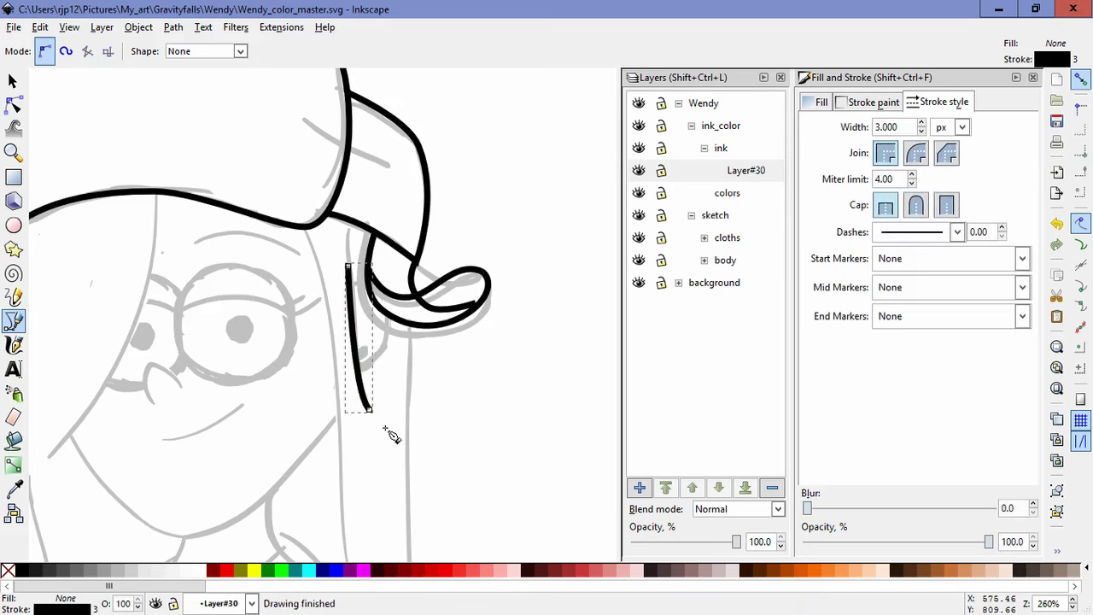
# Step: Draw a long Bezier hair strand from the hat brim's lower corner past the cheek down to the shoulder
pyautogui.click(304, 227)
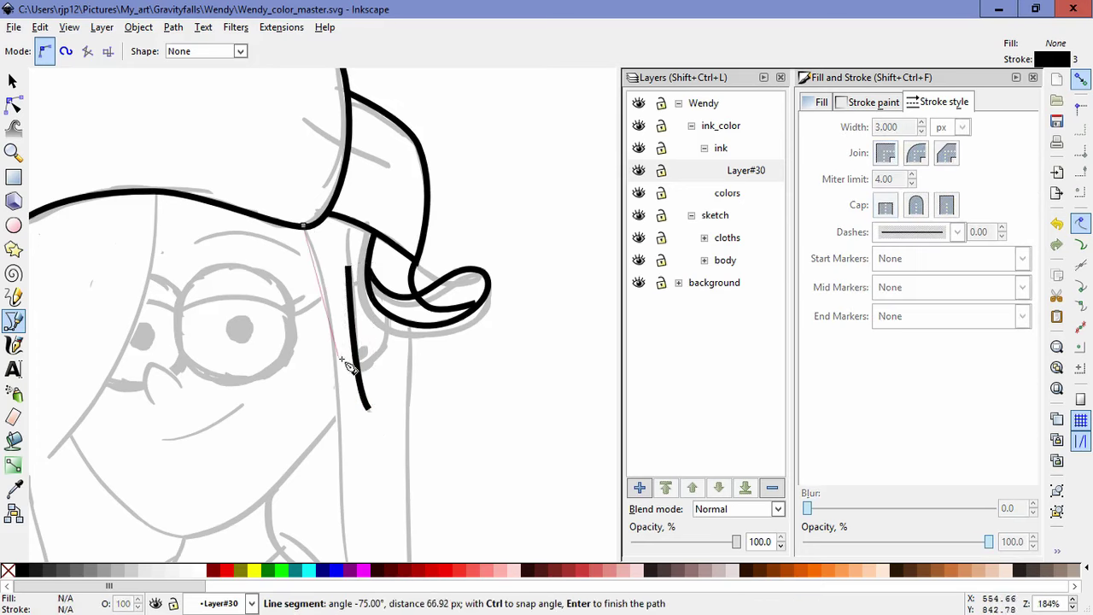
pyautogui.scroll(-2, 358, 333)
pyautogui.scroll(1, 346, 299)
pyautogui.moveTo(352, 289); pyautogui.dragTo(356, 307)
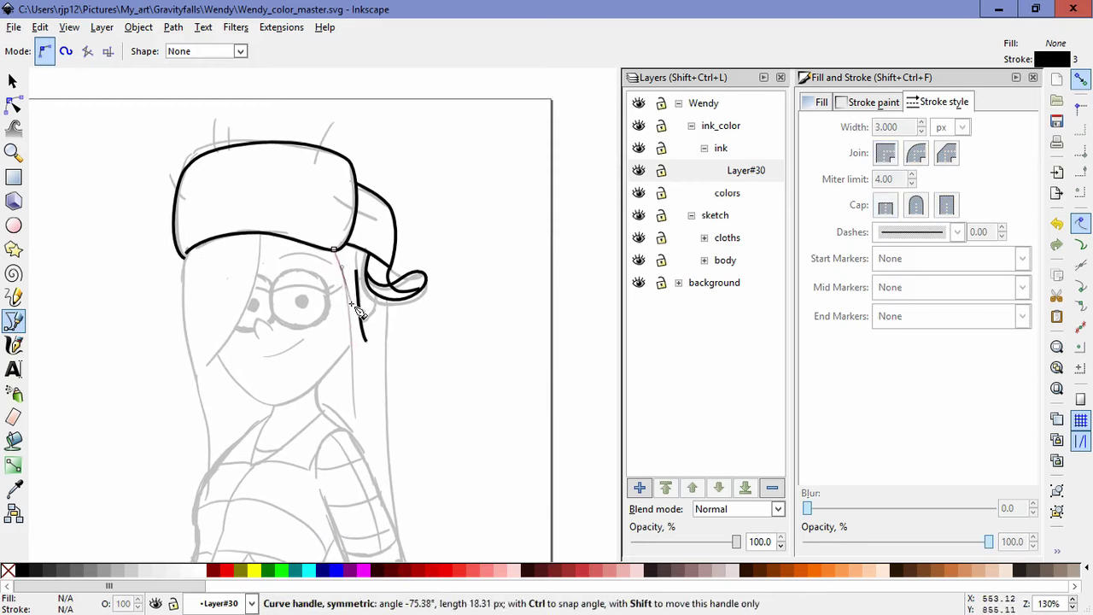
pyautogui.click(355, 418)
pyautogui.press('Return')
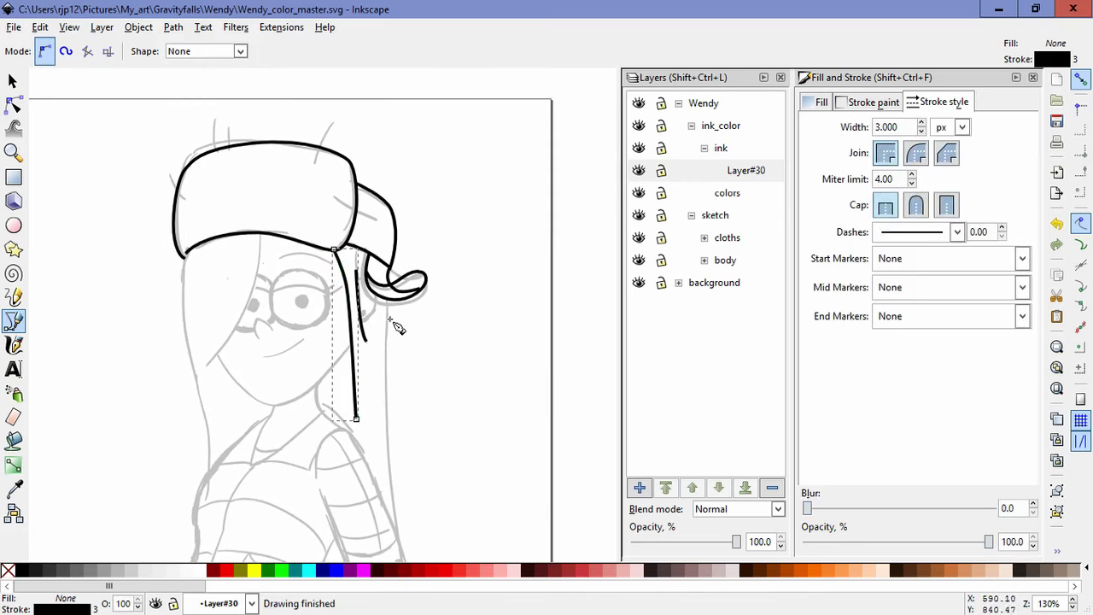
# Step: Trace the outer hair edge with a Bezier path from below the ear flap to the pointed tip and back up its short inner side
pyautogui.click(388, 298)
pyautogui.moveTo(389, 431); pyautogui.dragTo(395, 447)
pyautogui.scroll(-2, 397, 440)
pyautogui.scroll(-5, 393, 384)
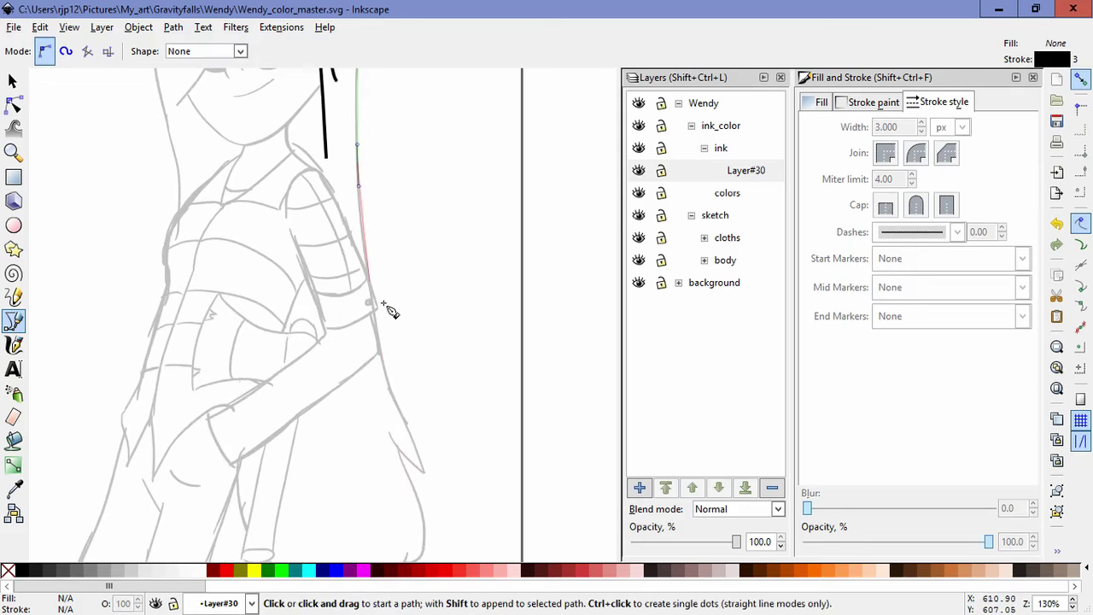
pyautogui.moveTo(391, 391)
pyautogui.mouseDown()
pyautogui.moveTo(414, 442)
pyautogui.moveTo(395, 443)
pyautogui.mouseUp()
pyautogui.click(425, 472)
pyautogui.click(386, 429)
pyautogui.press('Return')
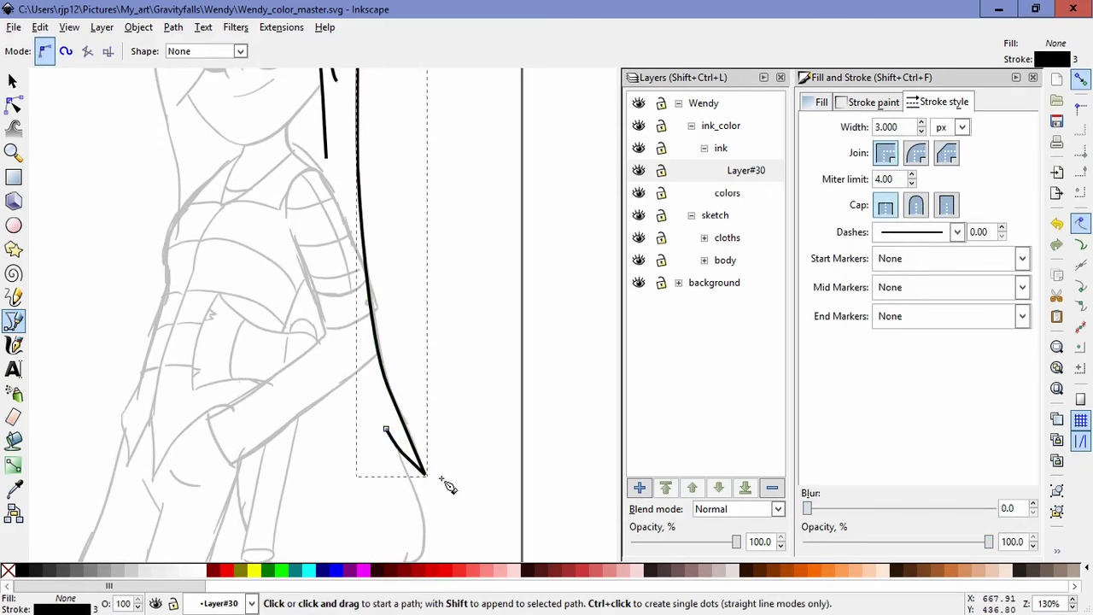
# Step: Adjust the node handles near the outer hair path's pointed end so both sides of the tip follow the sketch more closely
pyautogui.keyDown('ctrl'); pyautogui.scroll(1, 439, 478); pyautogui.keyUp('ctrl')
pyautogui.press('n')
pyautogui.click(387, 444)
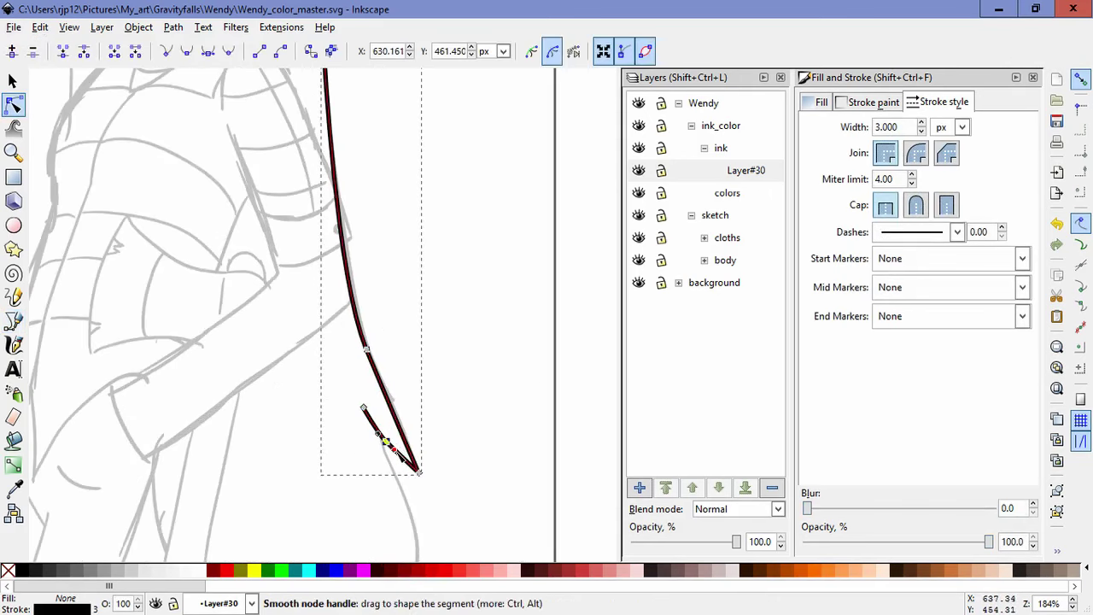
pyautogui.moveTo(387, 444); pyautogui.dragTo(402, 462)
pyautogui.click(366, 349)
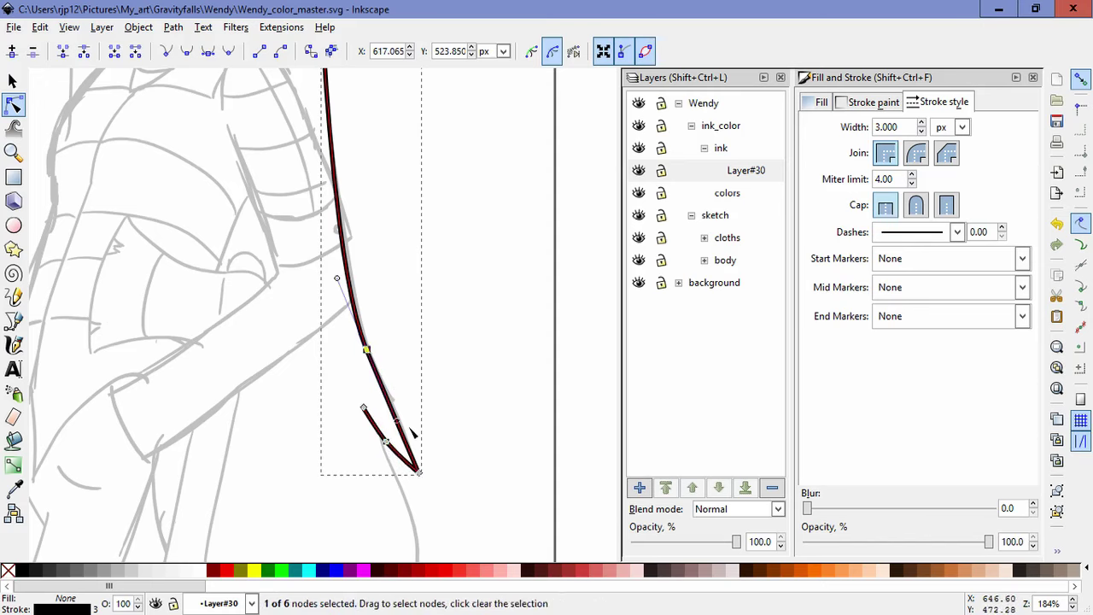
pyautogui.moveTo(395, 417); pyautogui.dragTo(395, 437)
pyautogui.click(435, 455)
# Step: Round off the sharp corner at the outer hair path's pointed tip
pyautogui.scroll(-4, 256, 427)
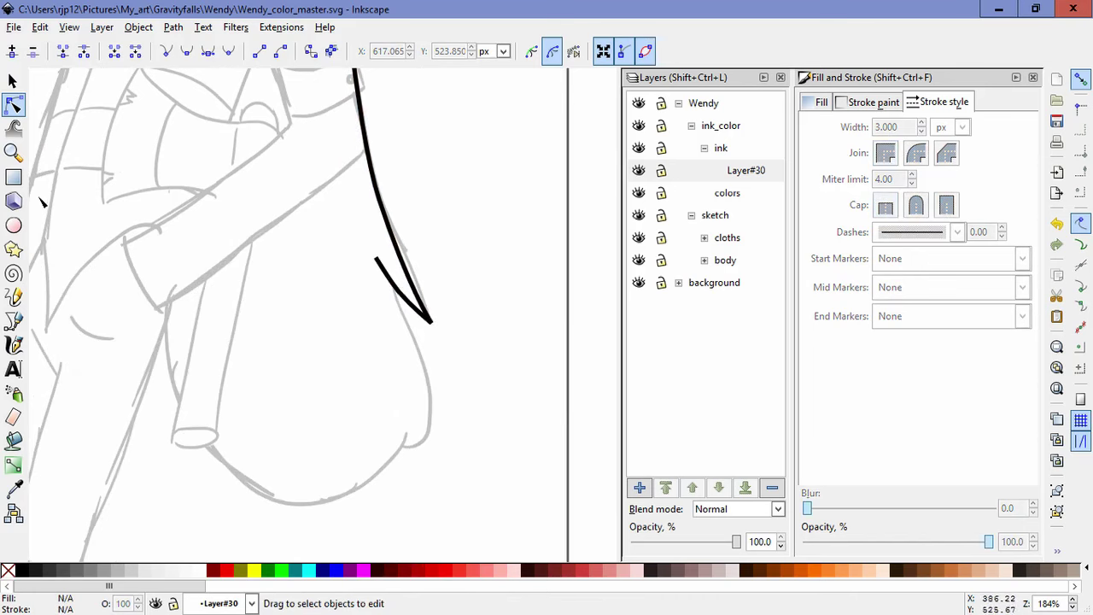
pyautogui.click(429, 321)
pyautogui.click(432, 323)
pyautogui.click(358, 282)
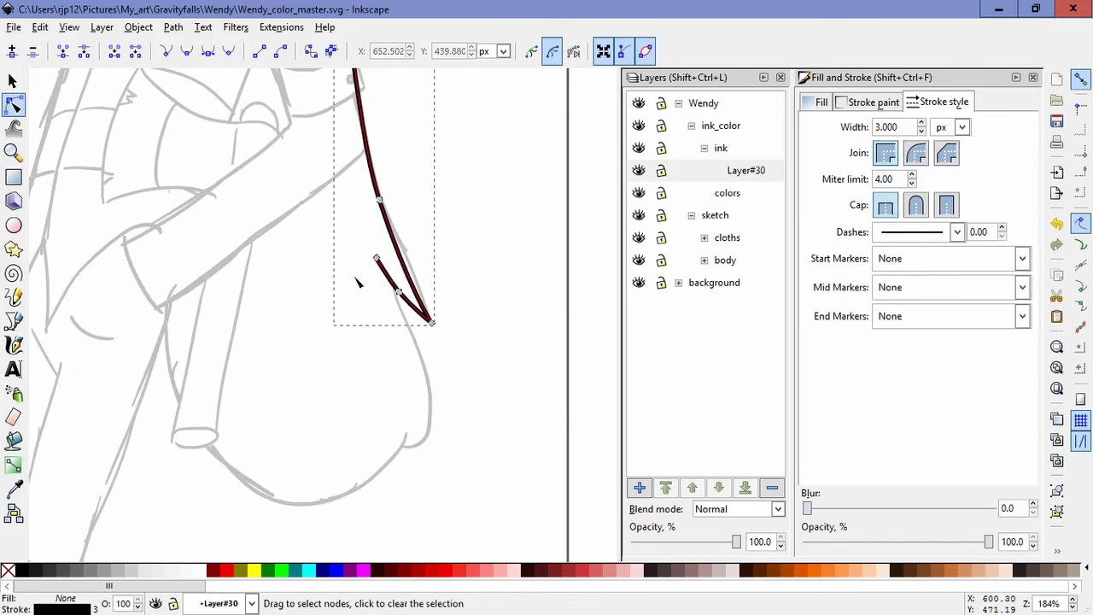
pyautogui.click(432, 322)
pyautogui.moveTo(432, 321)
pyautogui.mouseDown()
pyautogui.moveTo(467, 299)
pyautogui.moveTo(429, 324)
pyautogui.mouseUp()
pyautogui.click(479, 383)
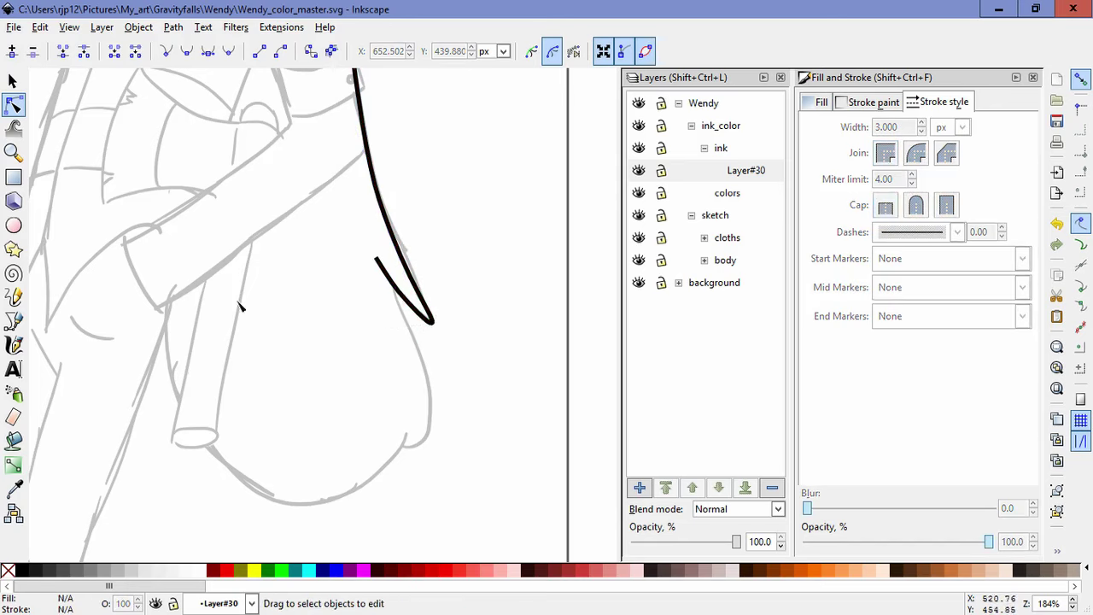
# Step: Draw a Bezier path from the hair tip's inner side down the lower hair bulge to its small inward curl
pyautogui.click(14, 320)
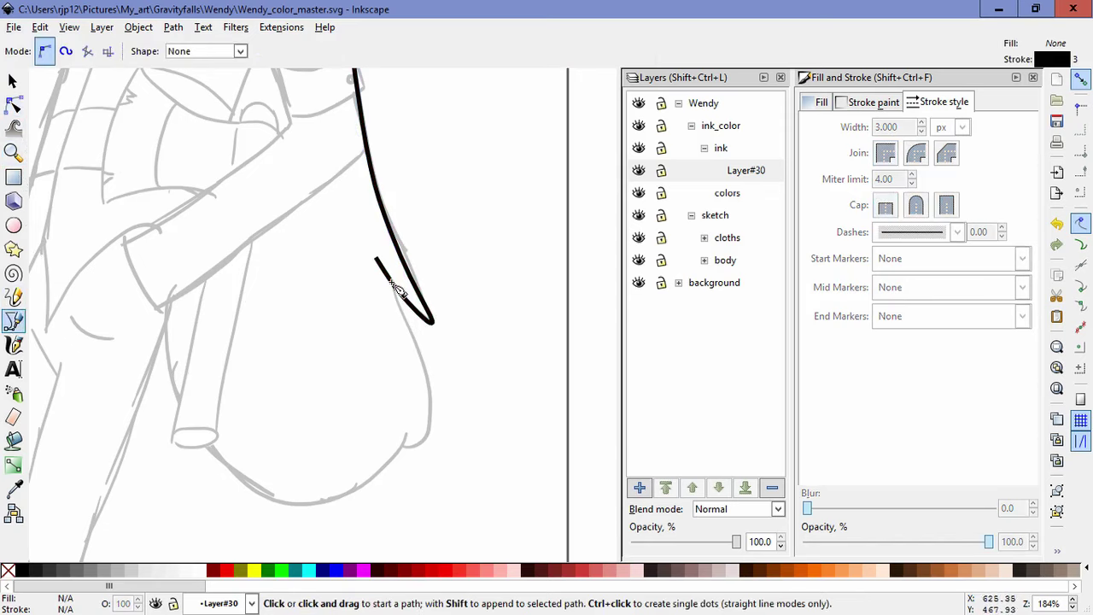
pyautogui.click(392, 283)
pyautogui.moveTo(433, 392); pyautogui.dragTo(402, 445)
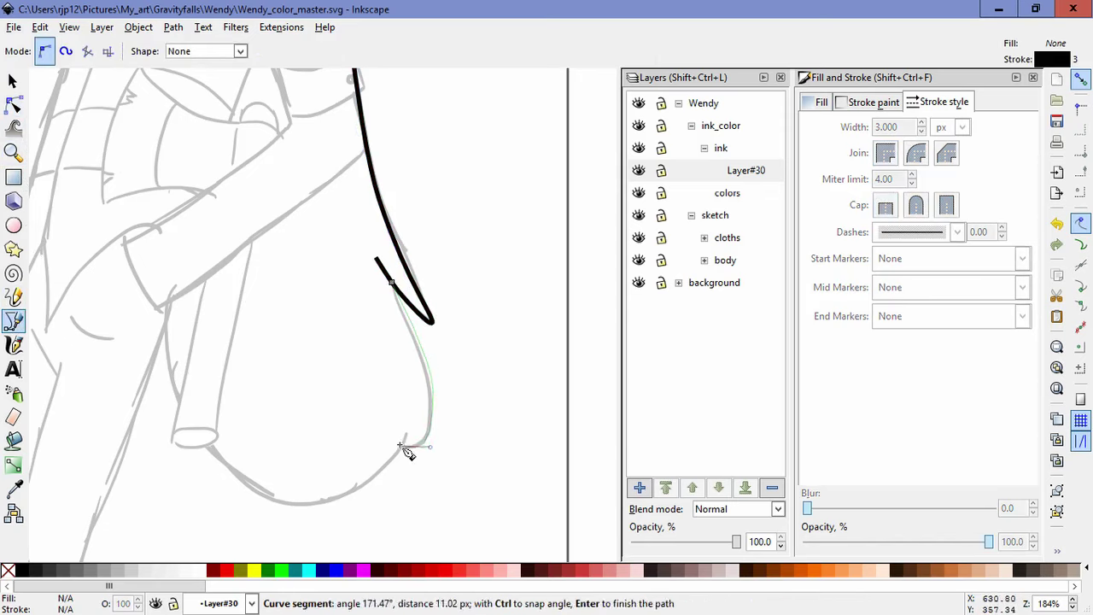
pyautogui.press('Return')
# Step: Reshape the lower hair bulge's nodes to smooth the inward curl and fit the outer edge to the sketch
pyautogui.press('n')
pyautogui.click(415, 446)
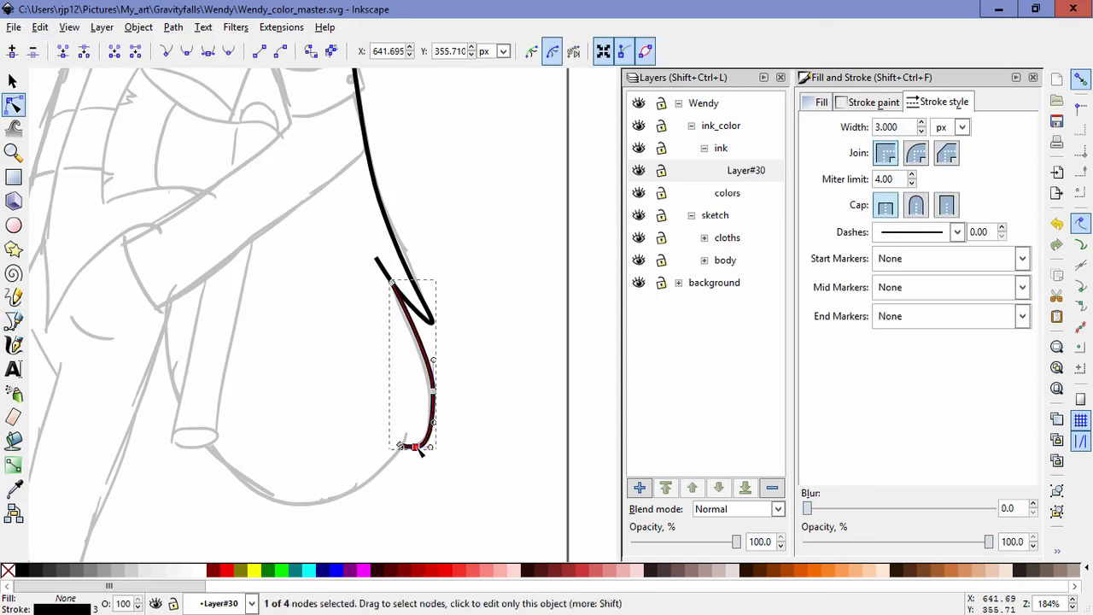
pyautogui.moveTo(421, 452); pyautogui.dragTo(419, 446)
pyautogui.moveTo(432, 391); pyautogui.dragTo(427, 352)
pyautogui.click(436, 516)
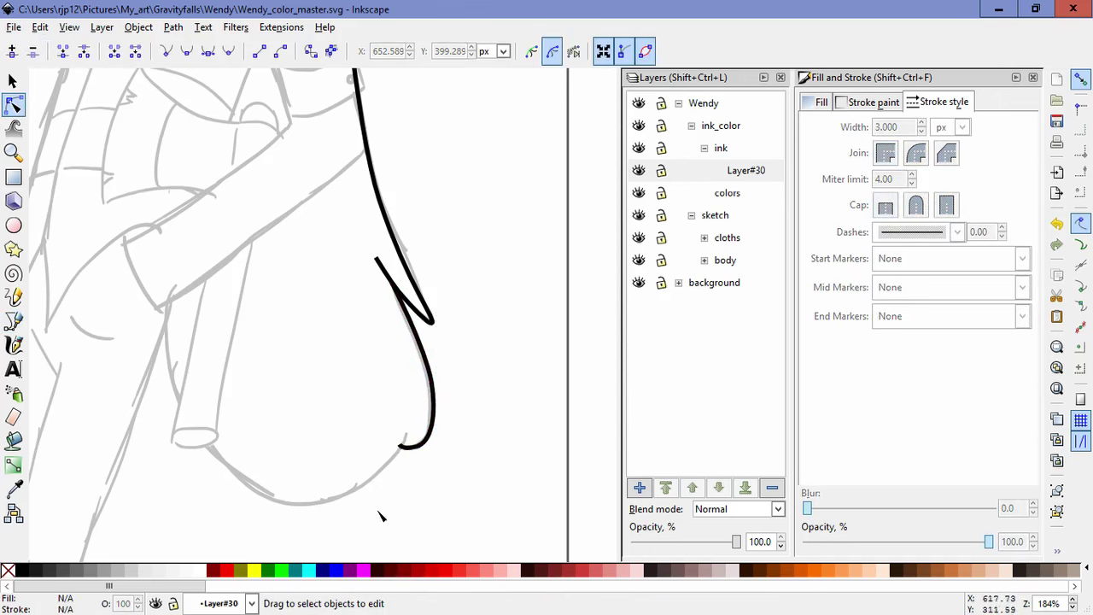
# Step: Trace the bottom of the hair with a Bezier path from the inward curl around the rounded base and up to the wrist
pyautogui.click(13, 320)
pyautogui.moveTo(355, 465); pyautogui.dragTo(434, 446)
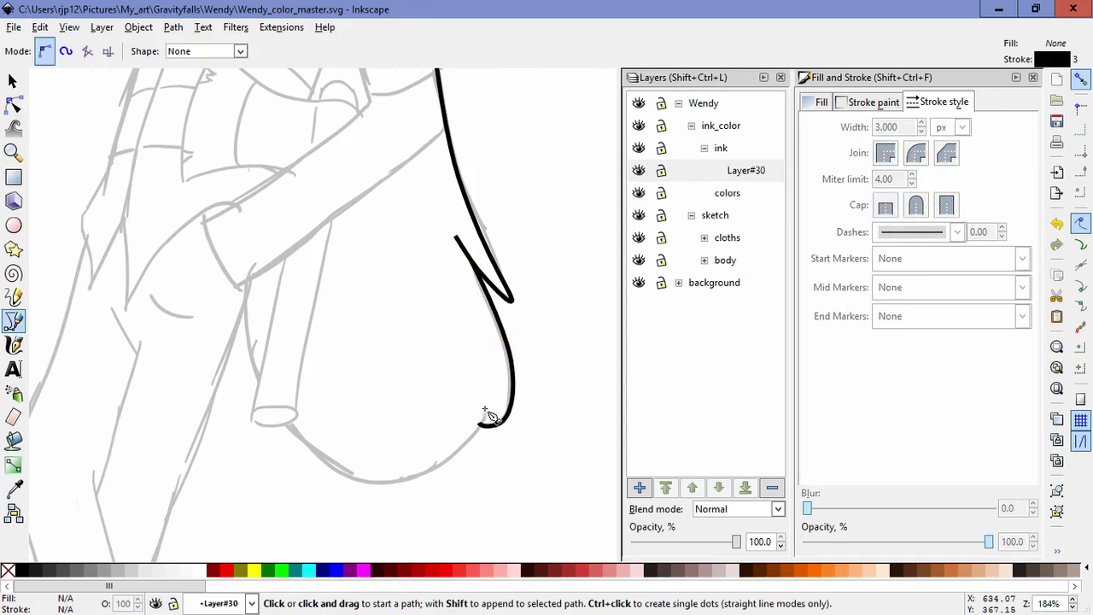
pyautogui.click(485, 412)
pyautogui.moveTo(406, 483); pyautogui.dragTo(349, 488)
pyautogui.moveTo(279, 414); pyautogui.dragTo(248, 363)
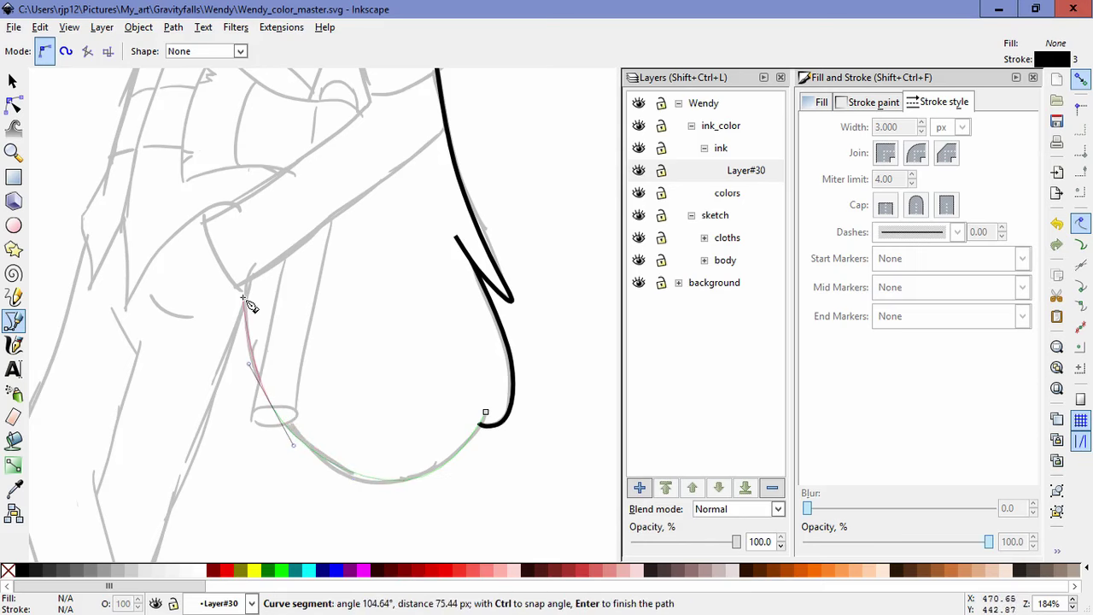
pyautogui.doubleClick(244, 299)
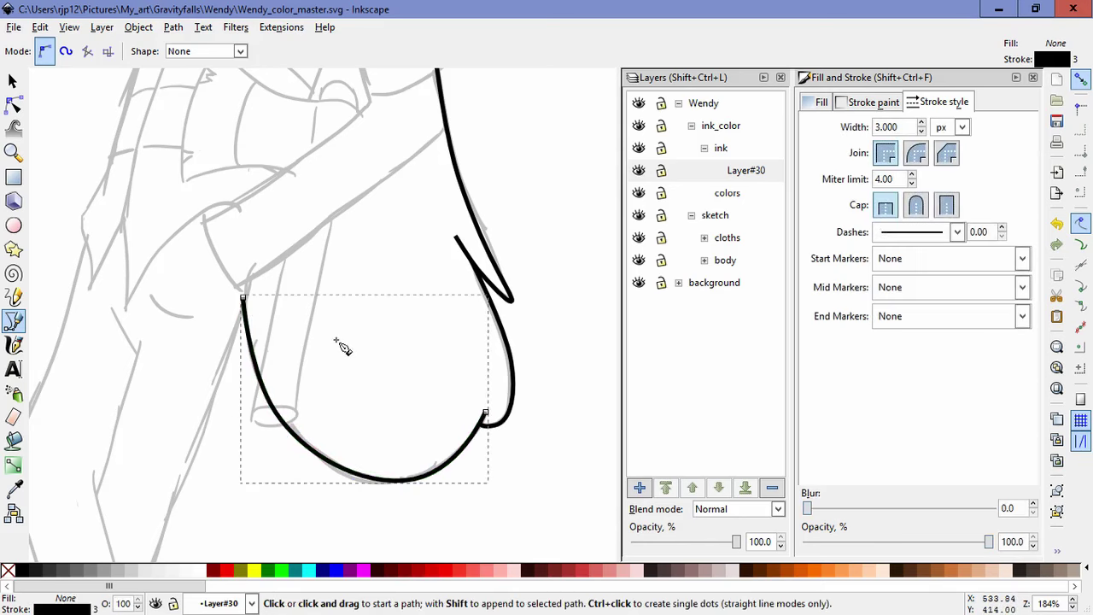
# Step: Draw the hair fringe across the face with a Bezier path from the middle of the hat brim to the point beside the jaw
pyautogui.press('space')
pyautogui.moveTo(316, 256); pyautogui.dragTo(432, 481)
pyautogui.moveTo(319, 83); pyautogui.dragTo(382, 441)
pyautogui.click(414, 142)
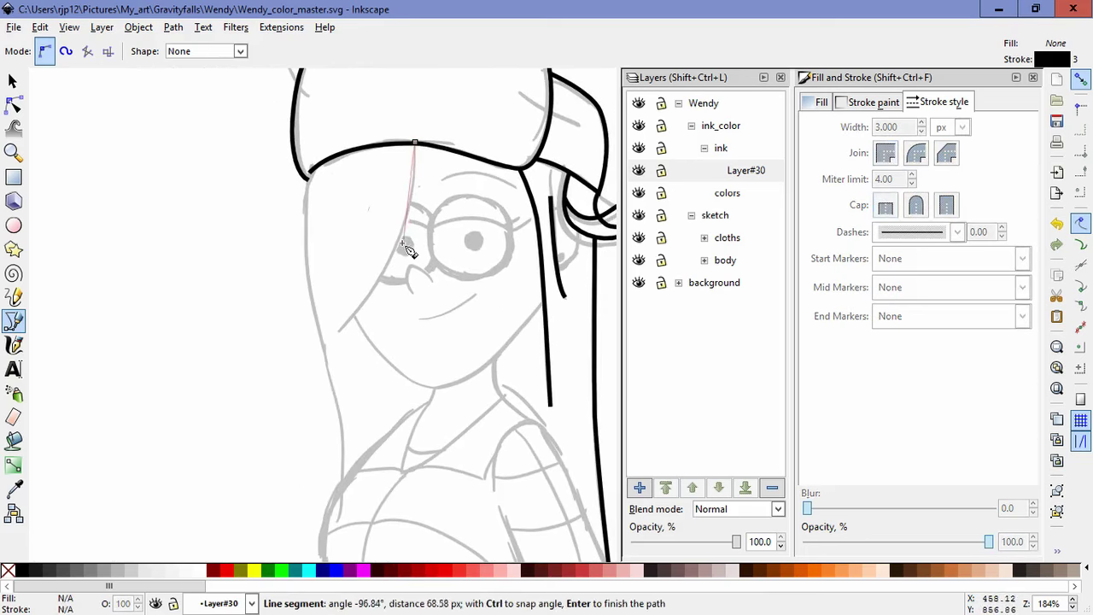
pyautogui.moveTo(398, 243); pyautogui.dragTo(378, 280)
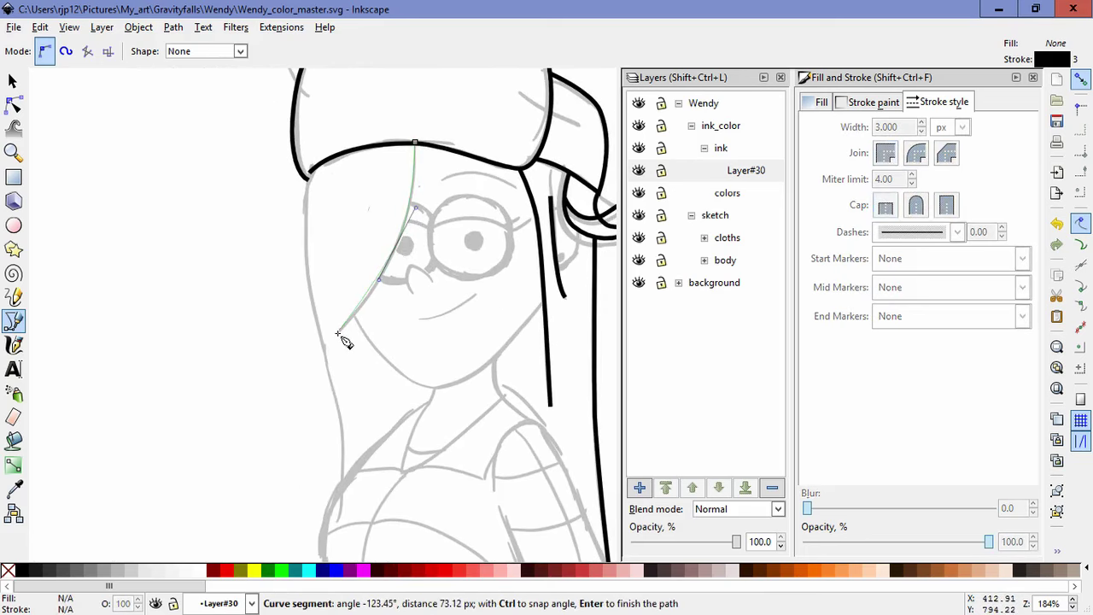
pyautogui.doubleClick(339, 333)
# Step: Draw the left outer edge of the hair with a Bezier path from the hat brim's left corner down to the upper arm
pyautogui.click(313, 169)
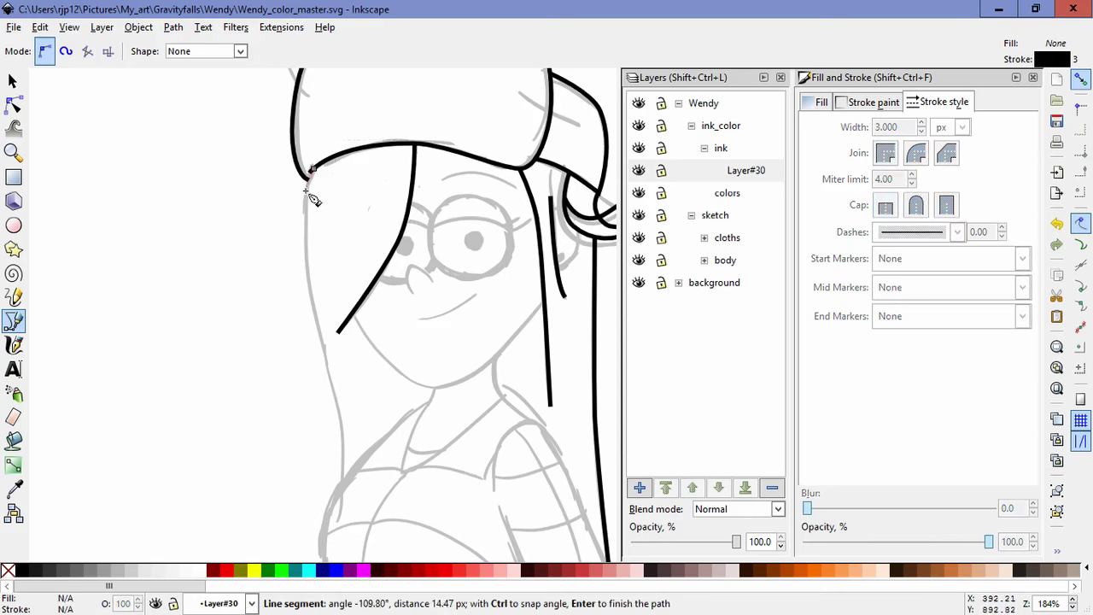
pyautogui.moveTo(306, 251); pyautogui.dragTo(312, 302)
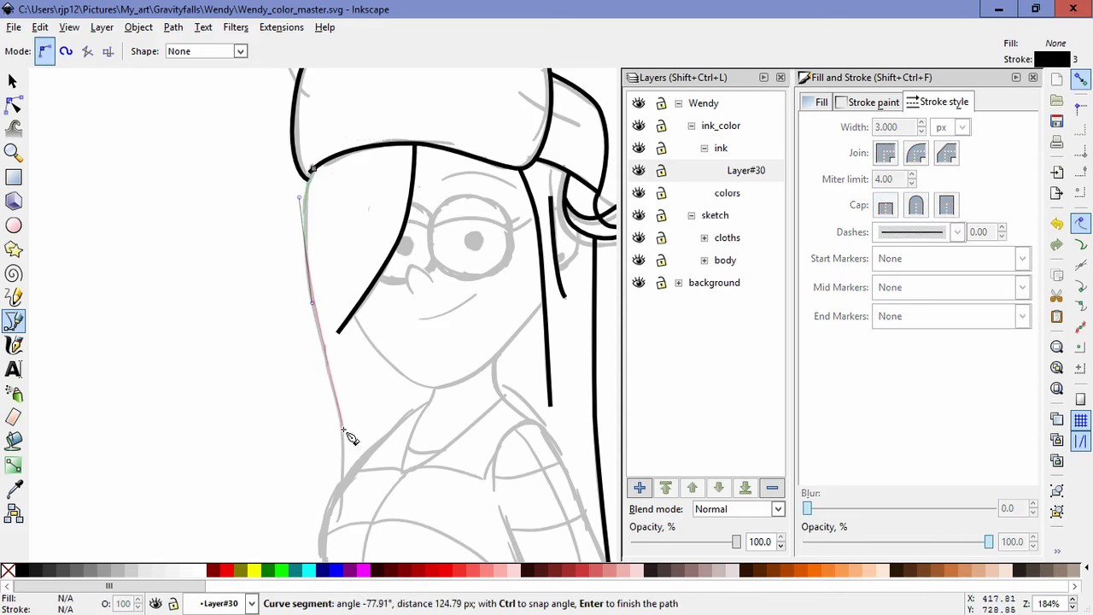
pyautogui.moveTo(342, 410); pyautogui.dragTo(342, 441)
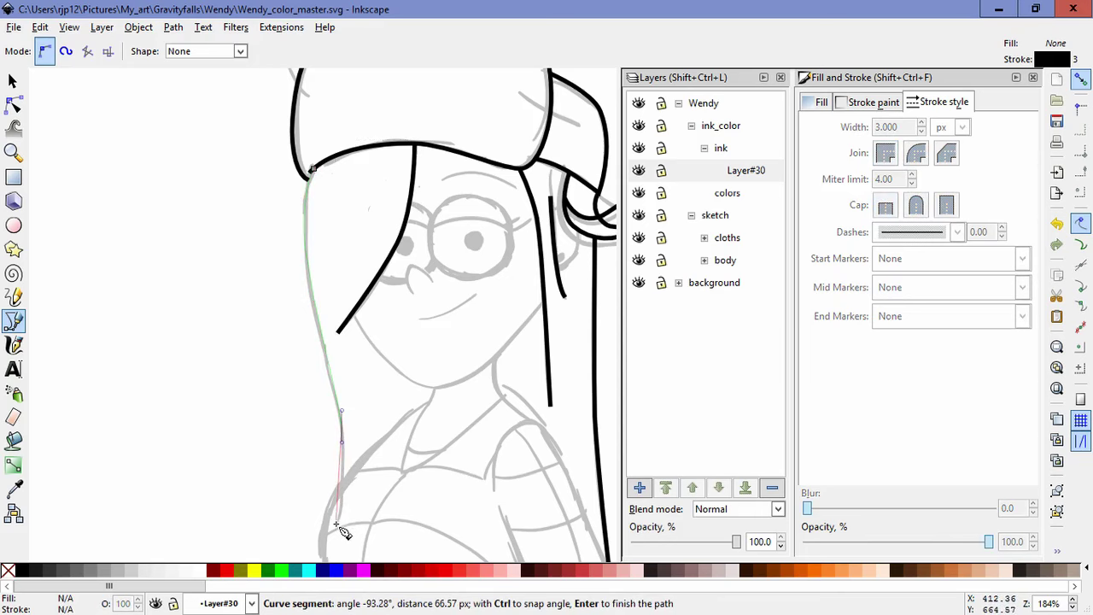
pyautogui.moveTo(336, 524); pyautogui.dragTo(325, 545)
pyautogui.press('Return')
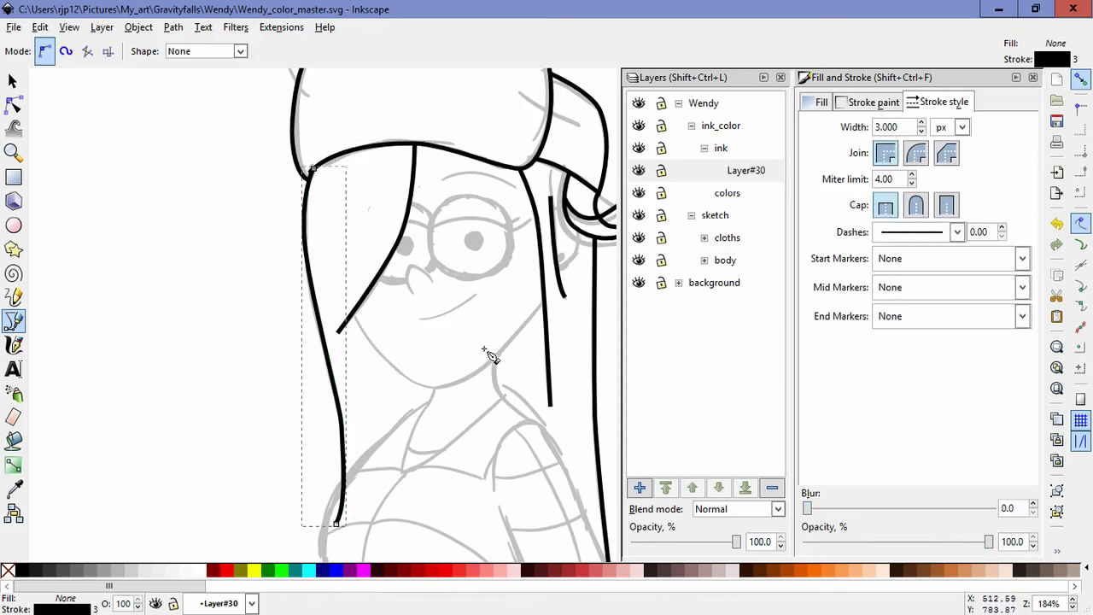
# Step: Draw a short fur mark across the hat's right edge beside the ear flap, following the sketch line
pyautogui.scroll(-2, 485, 348)
pyautogui.press('space')
pyautogui.moveTo(490, 398); pyautogui.dragTo(408, 272)
pyautogui.press('space')
pyautogui.moveTo(470, 339); pyautogui.dragTo(438, 219)
pyautogui.press('space')
pyautogui.moveTo(459, 298)
pyautogui.mouseDown()
pyautogui.moveTo(440, 206)
pyautogui.moveTo(499, 546)
pyautogui.mouseUp()
pyautogui.press('space')
pyautogui.press('space')
pyautogui.moveTo(485, 272); pyautogui.dragTo(530, 346)
pyautogui.press('space')
pyautogui.moveTo(525, 255); pyautogui.dragTo(532, 356)
pyautogui.scroll(2, 520, 277)
pyautogui.scroll(2, 499, 324)
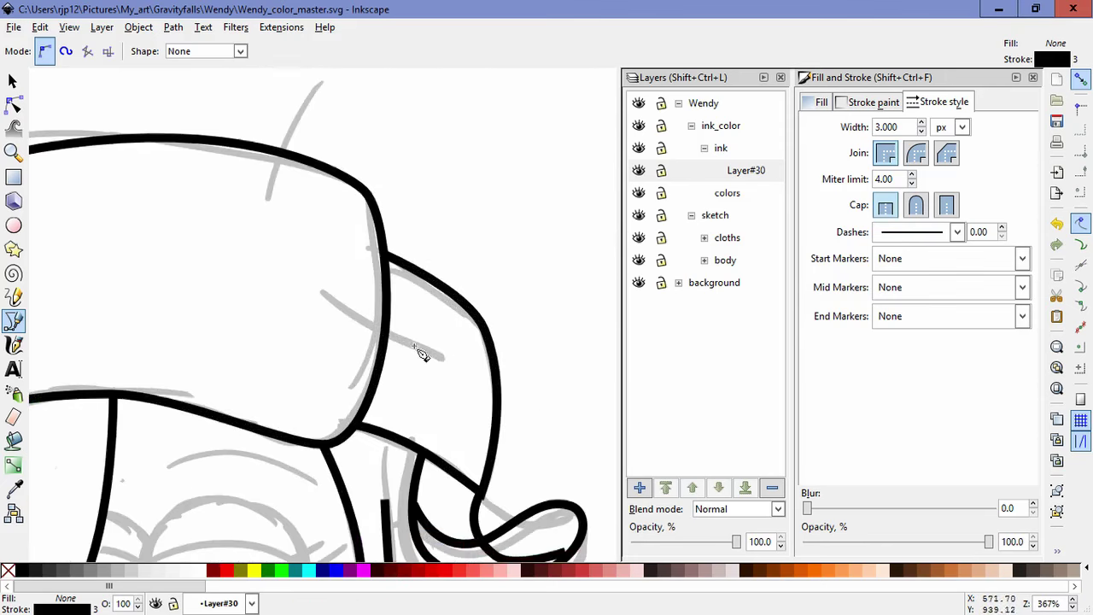
pyautogui.click(349, 324)
pyautogui.moveTo(415, 347); pyautogui.dragTo(426, 354)
pyautogui.press('Return')
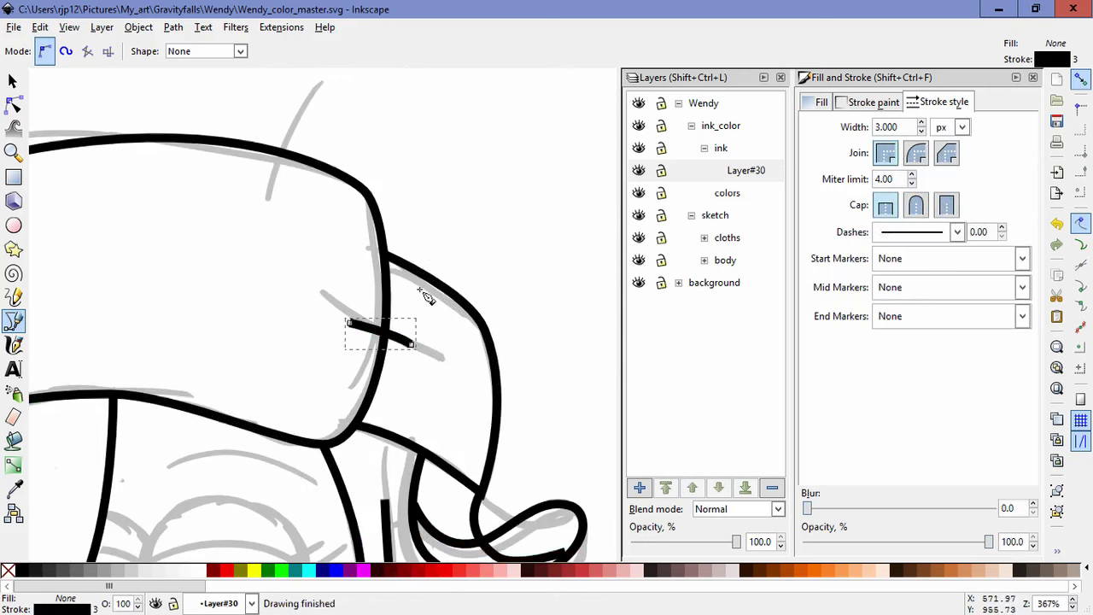
# Step: Draw a short slanted fur mark across the upper right of the hat's top edge with a Bezier path
pyautogui.press('space')
pyautogui.moveTo(260, 248)
pyautogui.mouseDown()
pyautogui.moveTo(511, 385)
pyautogui.moveTo(482, 365)
pyautogui.mouseUp()
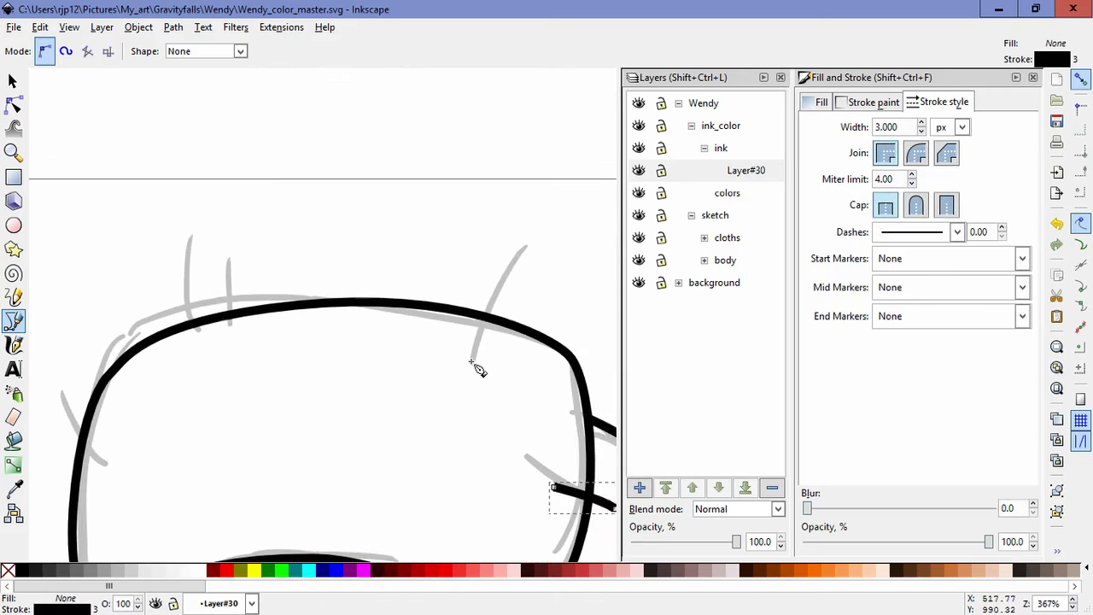
pyautogui.click(471, 362)
pyautogui.moveTo(483, 316); pyautogui.dragTo(497, 306)
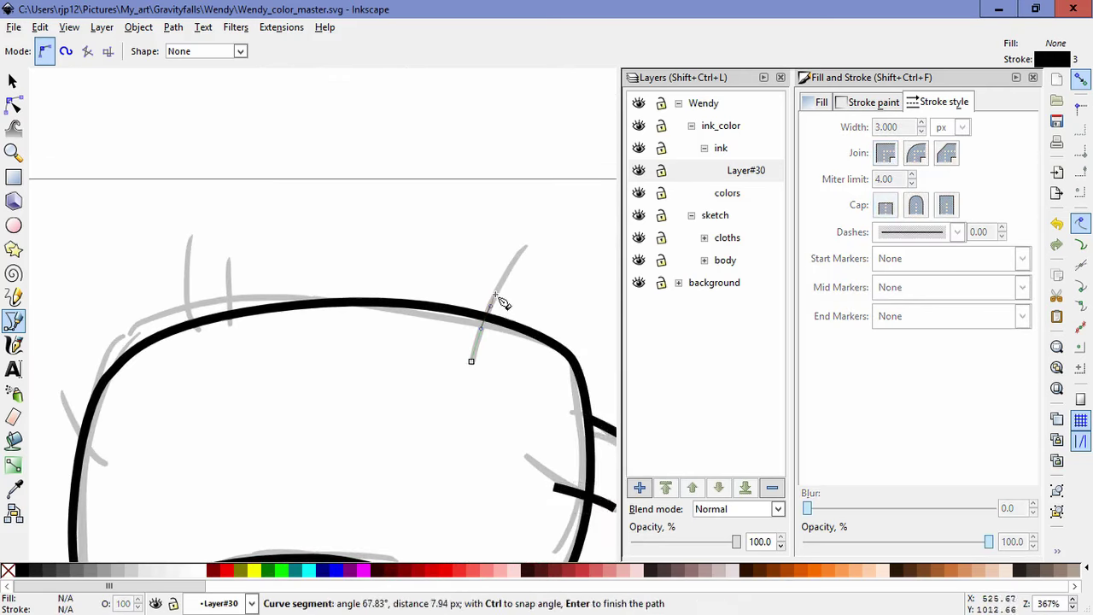
pyautogui.doubleClick(501, 289)
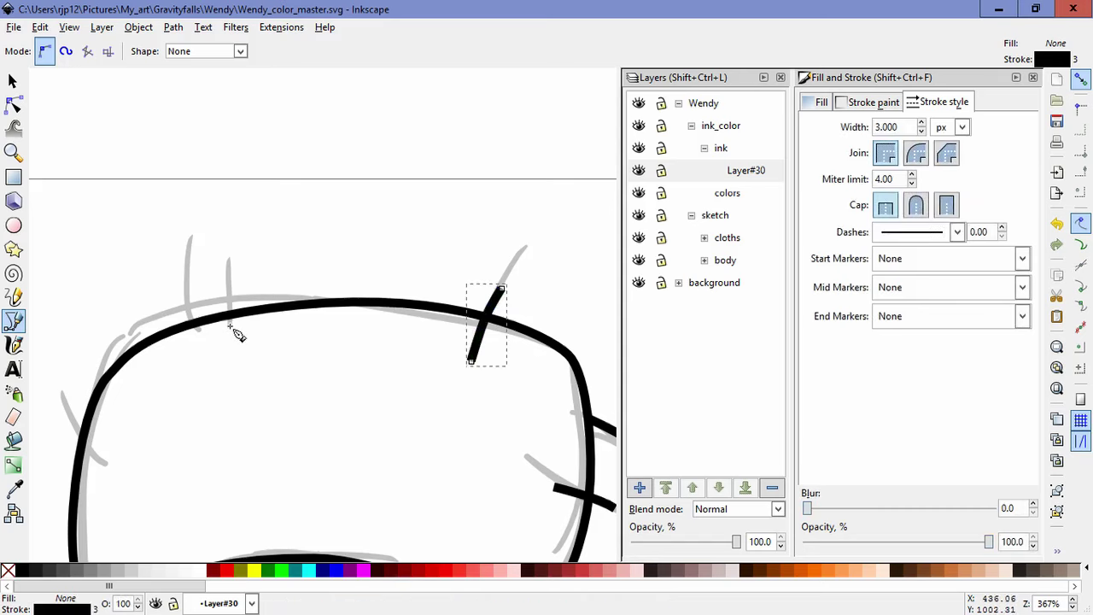
# Step: Draw two short curved fur marks side by side across the upper left of the hat's top edge
pyautogui.moveTo(230, 328); pyautogui.dragTo(224, 273)
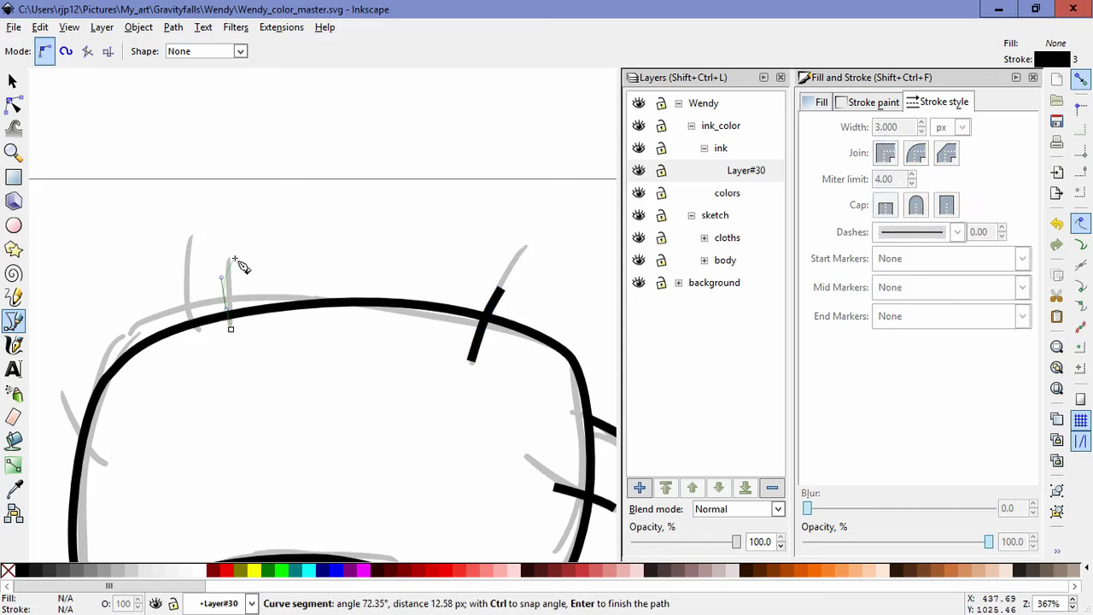
pyautogui.doubleClick(235, 258)
pyautogui.moveTo(197, 327); pyautogui.dragTo(184, 269)
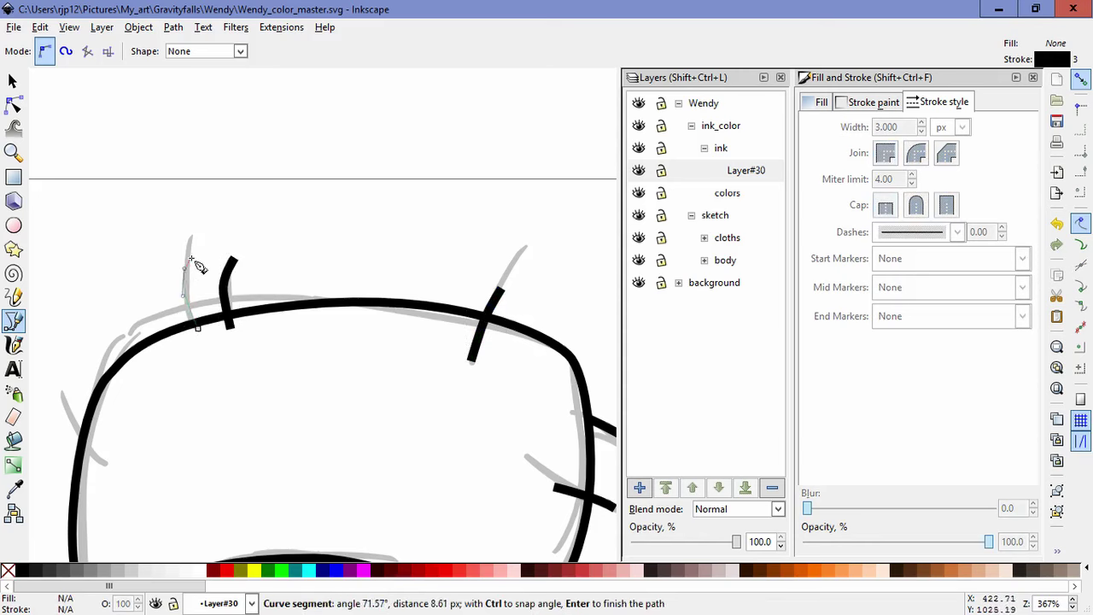
pyautogui.doubleClick(191, 258)
# Step: Draw a short diagonal fur mark across the hat's left edge, starting from its inner end
pyautogui.click(103, 462)
pyautogui.moveTo(83, 435); pyautogui.dragTo(79, 425)
pyautogui.doubleClick(61, 392)
# Step: Reshape the nodes and handles of the paired fur marks on the hat's top edge to smooth their curves
pyautogui.click(16, 110)
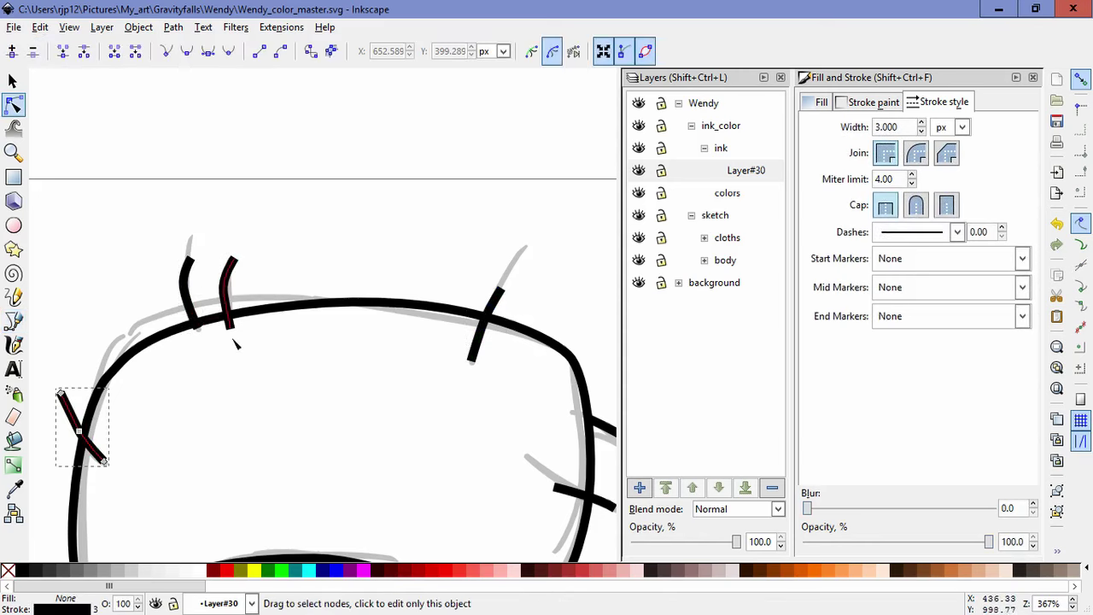
pyautogui.click(225, 291)
pyautogui.keyDown('shift'); pyautogui.click(186, 286); pyautogui.keyUp('shift')
pyautogui.moveTo(197, 328); pyautogui.dragTo(199, 334)
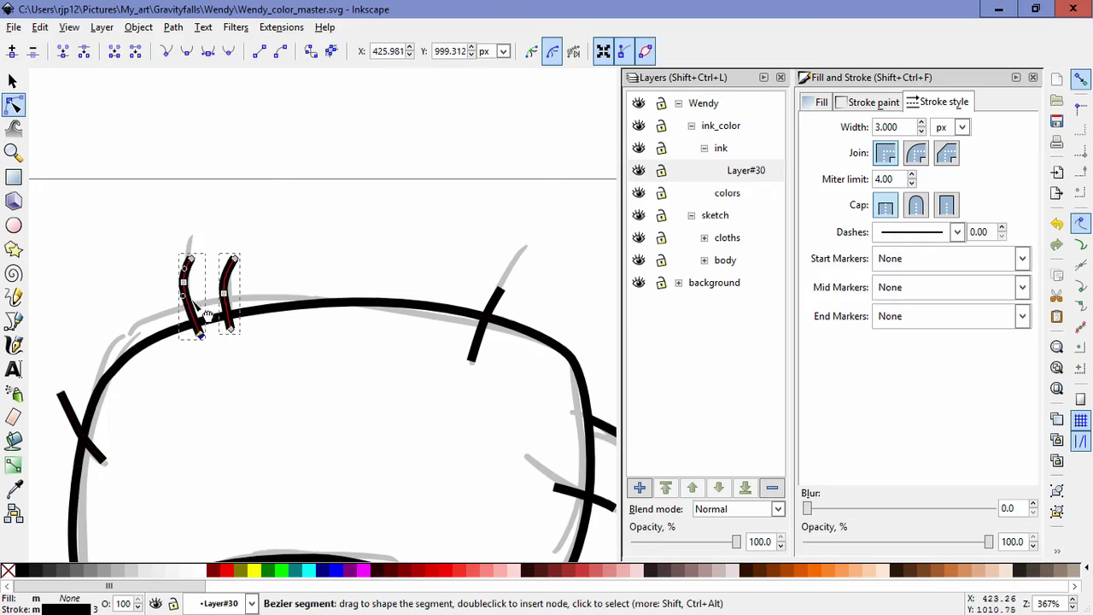
pyautogui.moveTo(183, 281)
pyautogui.mouseDown()
pyautogui.moveTo(188, 300)
pyautogui.moveTo(187, 274)
pyautogui.mouseUp()
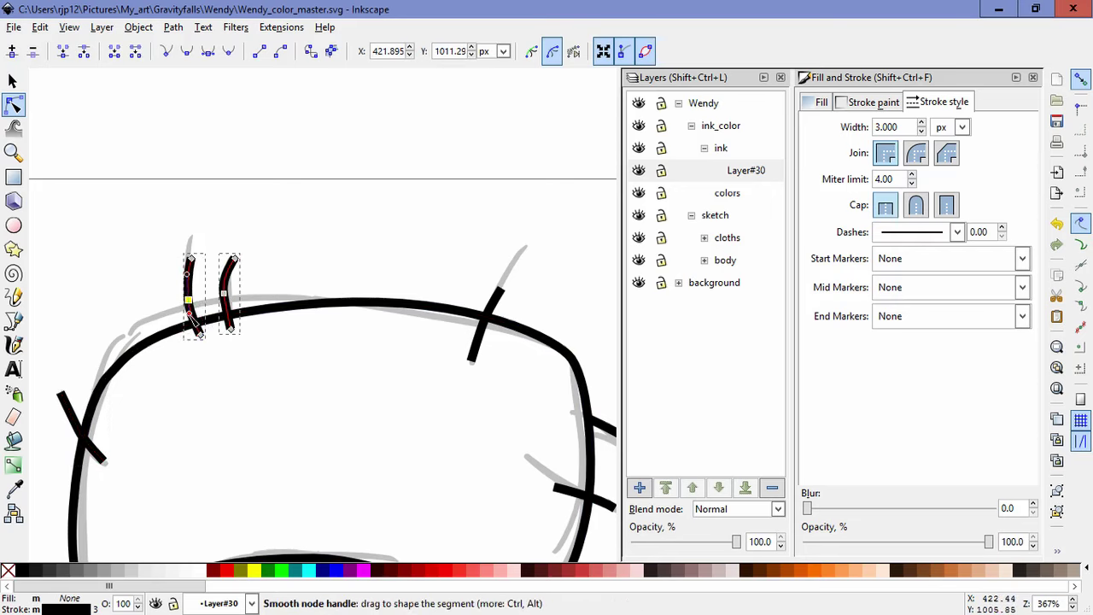
pyautogui.click(223, 294)
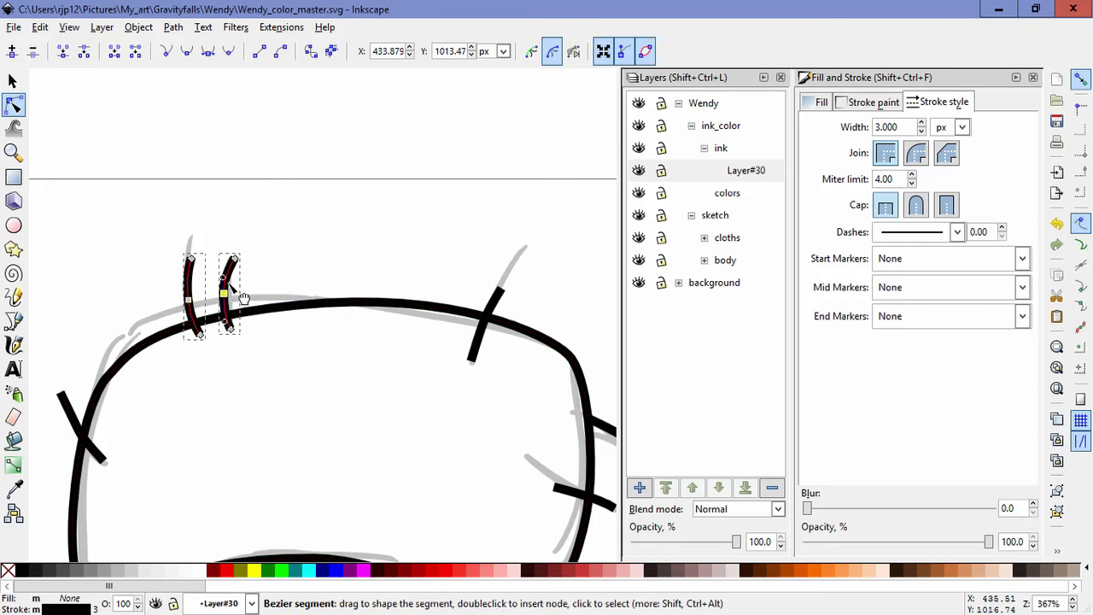
pyautogui.moveTo(222, 278); pyautogui.dragTo(223, 269)
# Step: Adjust the fur marks on the hat's left edge and upper right edge into smoother curves by editing their nodes
pyautogui.click(98, 453)
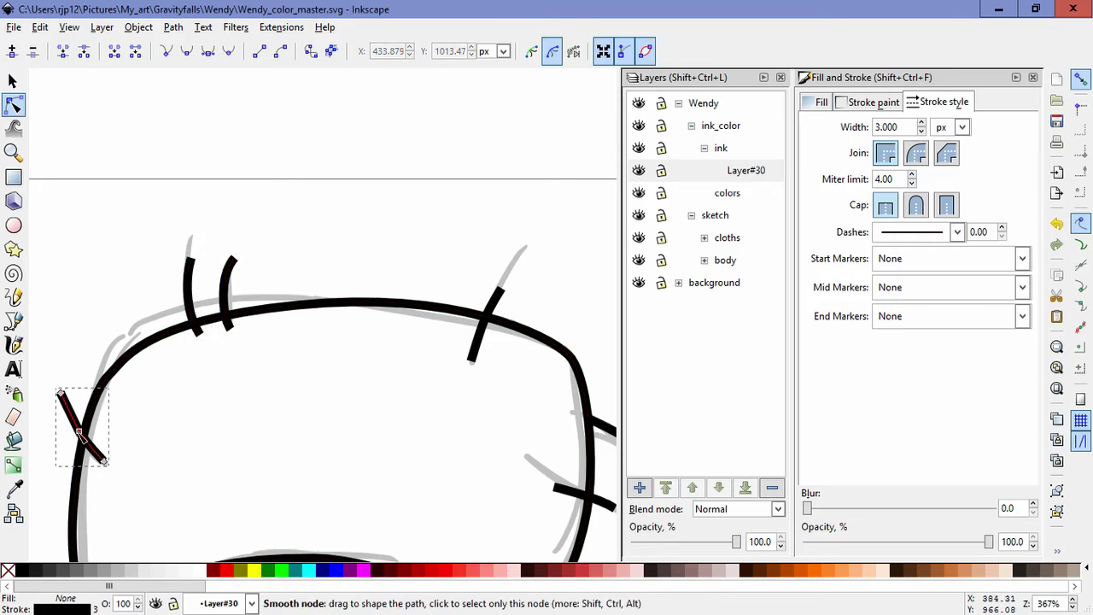
pyautogui.click(80, 431)
pyautogui.moveTo(84, 441)
pyautogui.mouseDown()
pyautogui.moveTo(89, 450)
pyautogui.moveTo(68, 419)
pyautogui.moveTo(69, 393)
pyautogui.mouseUp()
pyautogui.doubleClick(364, 367)
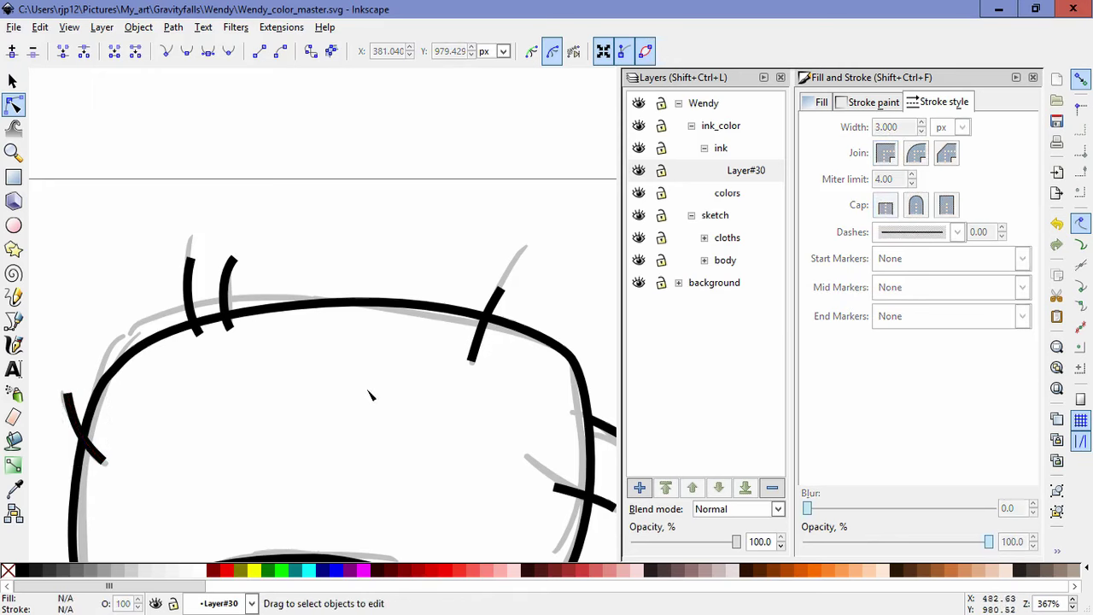
pyautogui.click(482, 329)
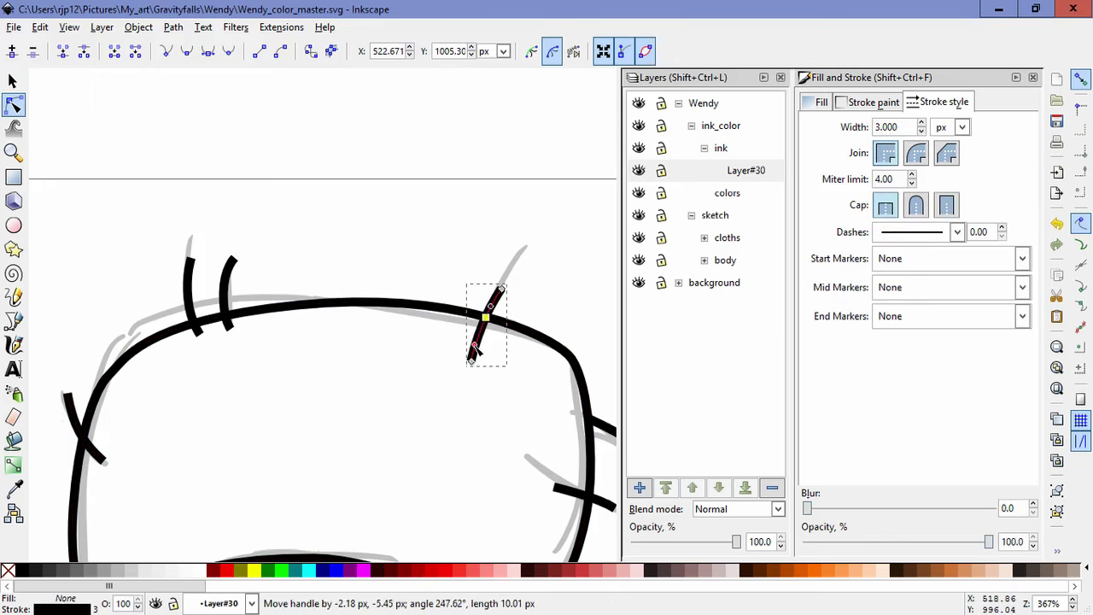
pyautogui.click(544, 307)
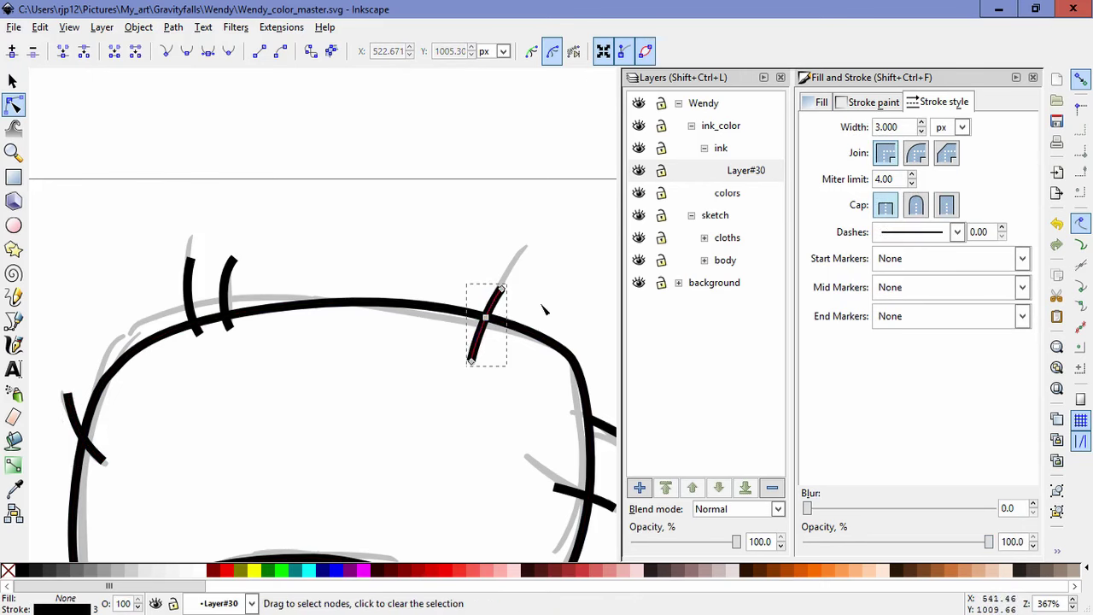
# Step: Delete the fur mark crossing the hat's right edge beside the ear flap
pyautogui.click(492, 390)
pyautogui.moveTo(482, 442); pyautogui.dragTo(314, 314)
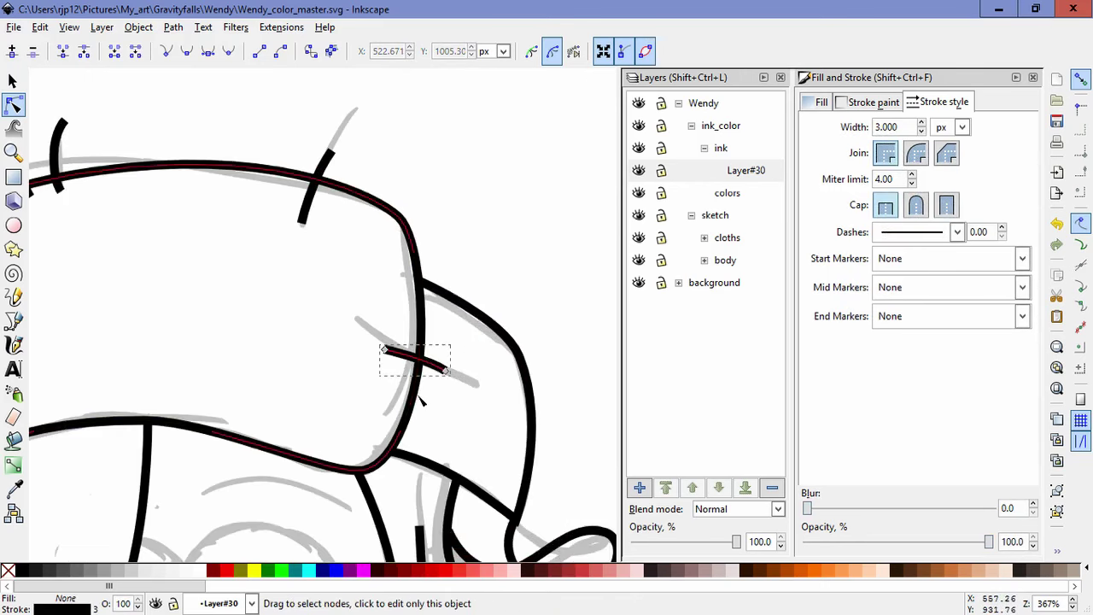
pyautogui.click(415, 361)
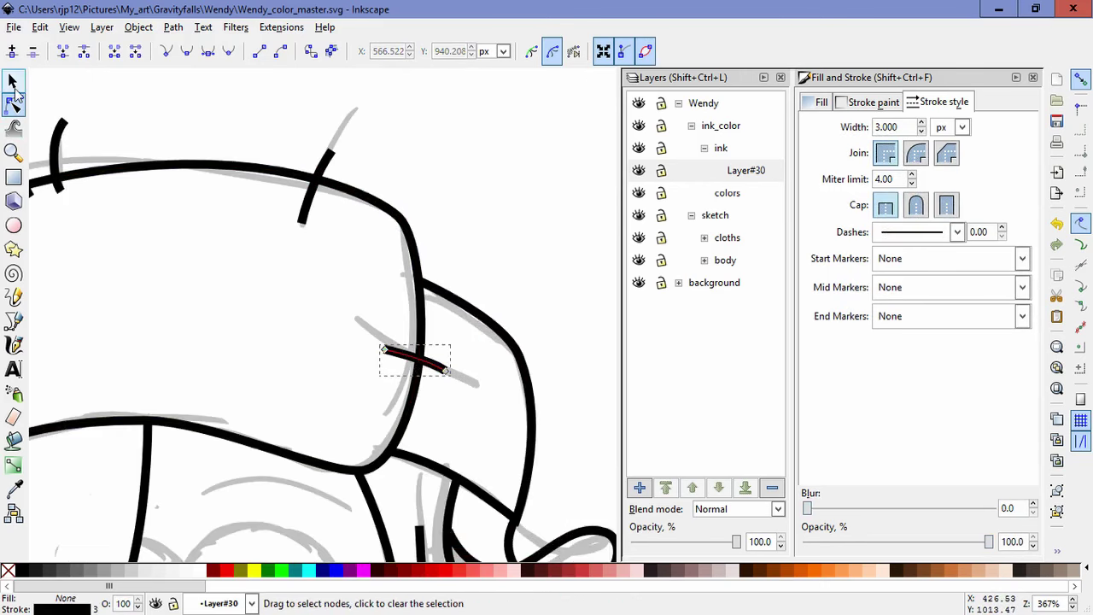
pyautogui.click(13, 86)
pyautogui.press('Delete')
# Step: Draw a three-node fur mark across the hat's right edge beside the ear flap and adjust its middle node's handle to smooth the bend
pyautogui.click(14, 346)
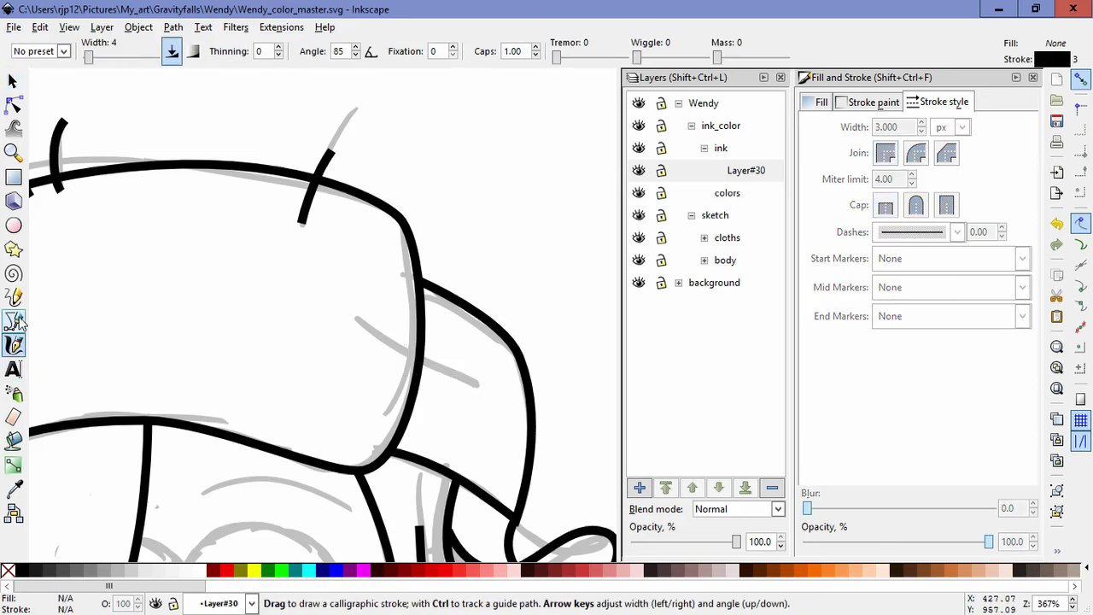
pyautogui.click(13, 320)
pyautogui.click(384, 342)
pyautogui.moveTo(418, 357); pyautogui.dragTo(429, 361)
pyautogui.press('Return')
pyautogui.click(13, 105)
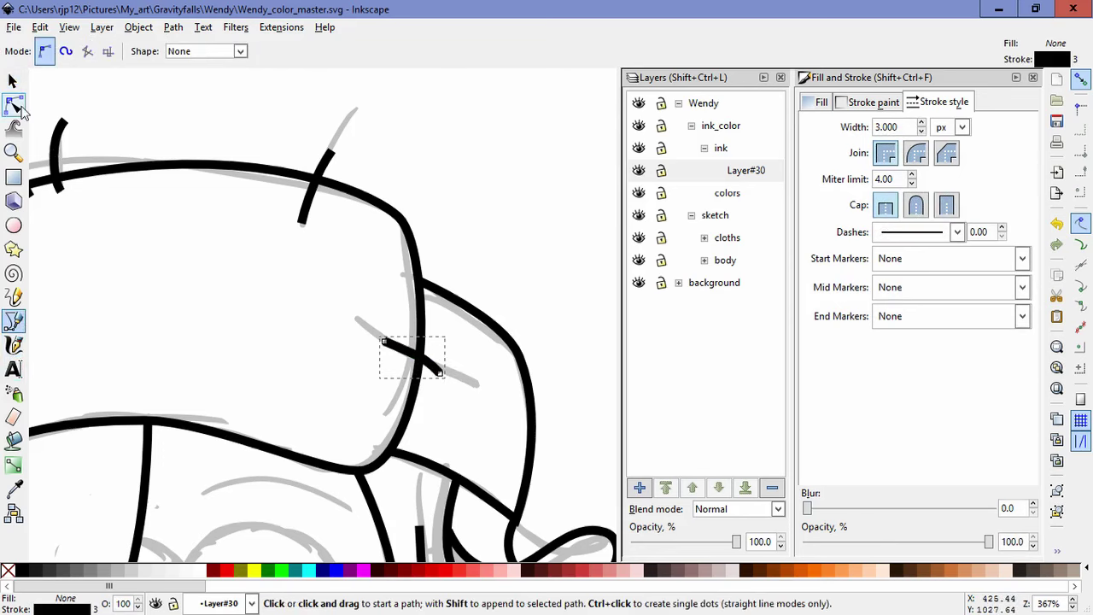
pyautogui.click(418, 357)
pyautogui.moveTo(409, 353); pyautogui.dragTo(411, 357)
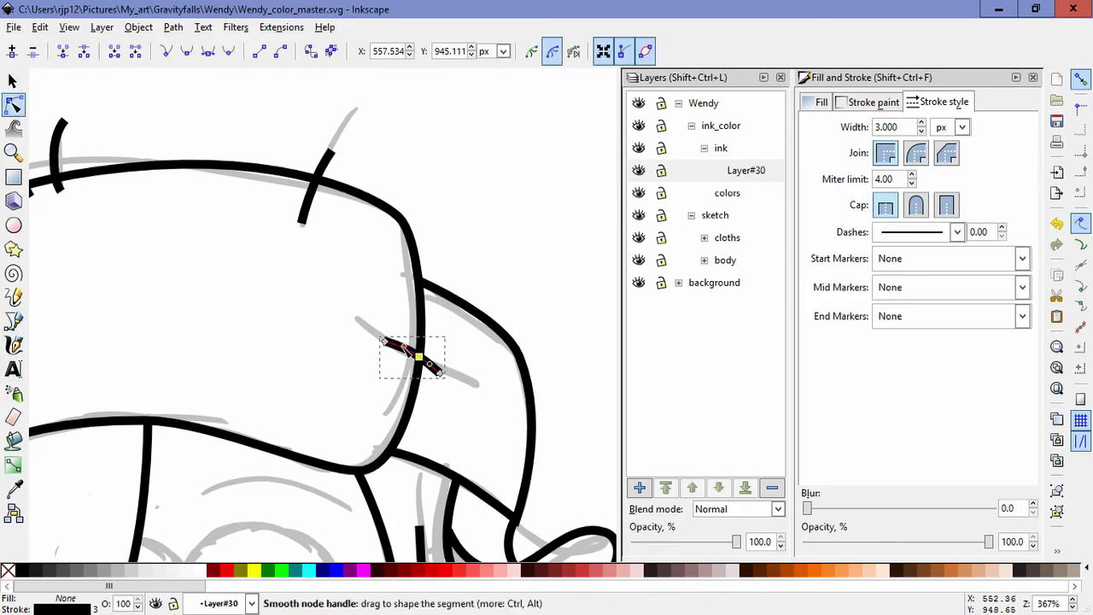
pyautogui.click(477, 433)
# Step: Add a new layer above the current ink layer for the face outlines
pyautogui.scroll(-3, 476, 429)
pyautogui.moveTo(539, 512); pyautogui.dragTo(495, 379)
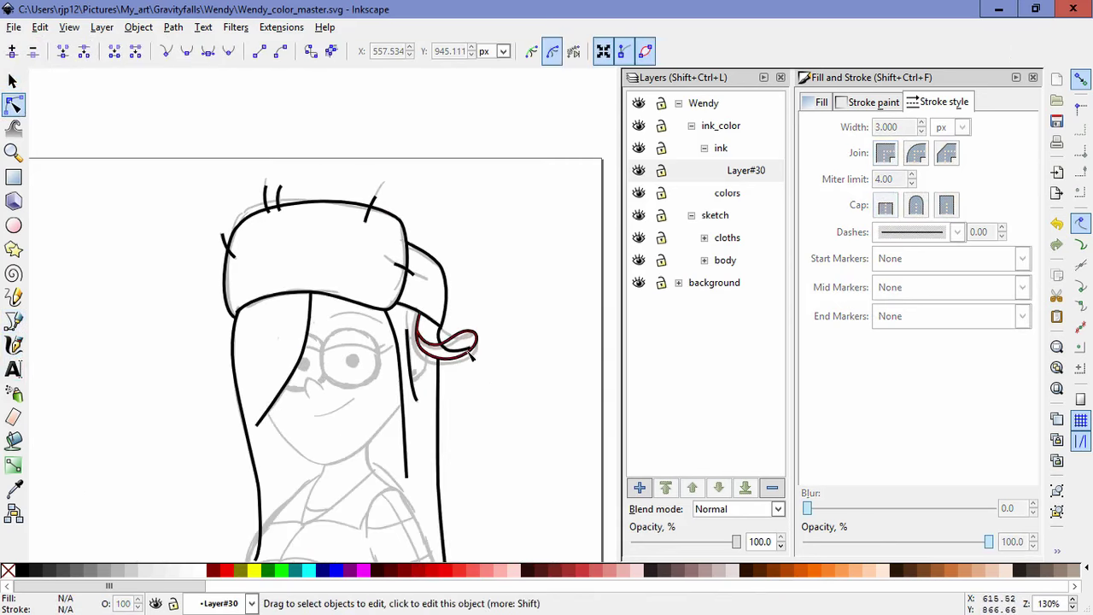
pyautogui.moveTo(481, 427); pyautogui.dragTo(480, 311)
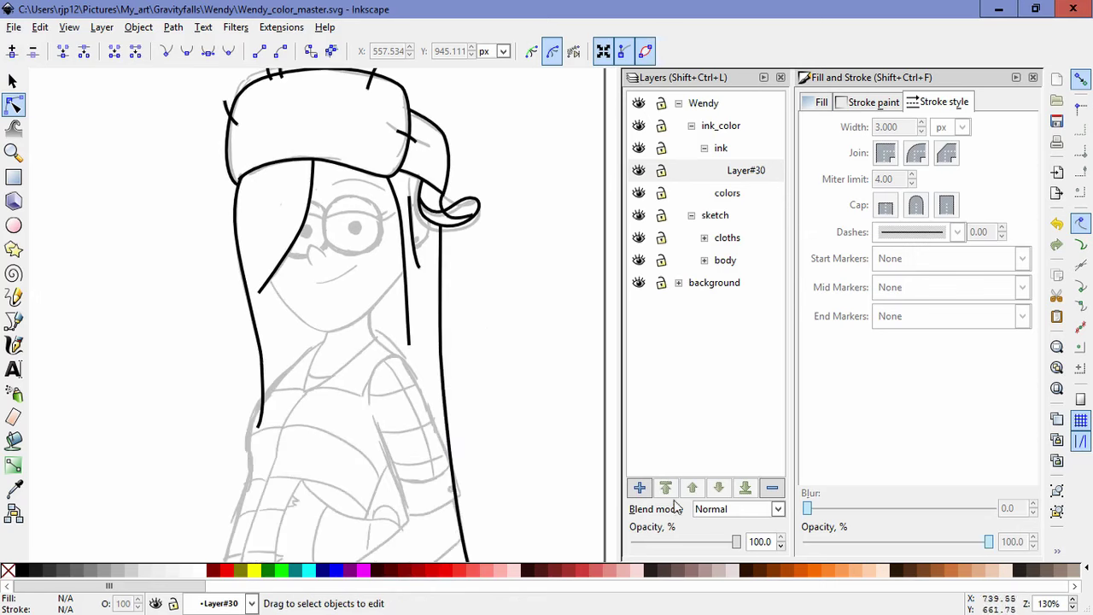
pyautogui.click(639, 486)
pyautogui.click(605, 364)
pyautogui.click(14, 320)
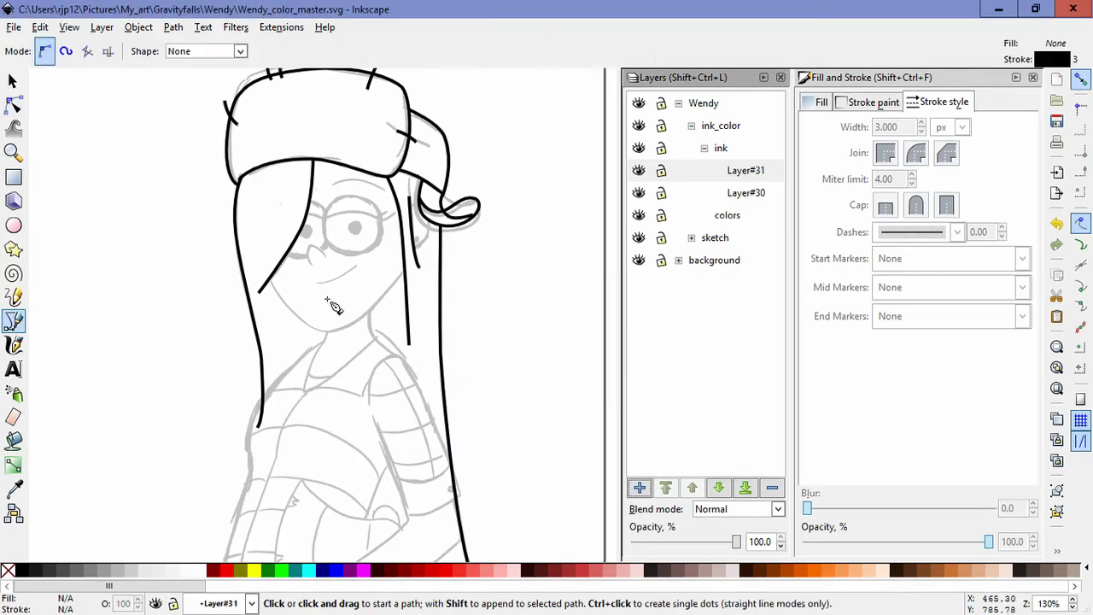
pyautogui.scroll(2, 398, 285)
pyautogui.hotkey('shift', 'ctrl', 'n')
pyautogui.press('Escape')
pyautogui.hotkey('shift', 'ctrl', 'n')
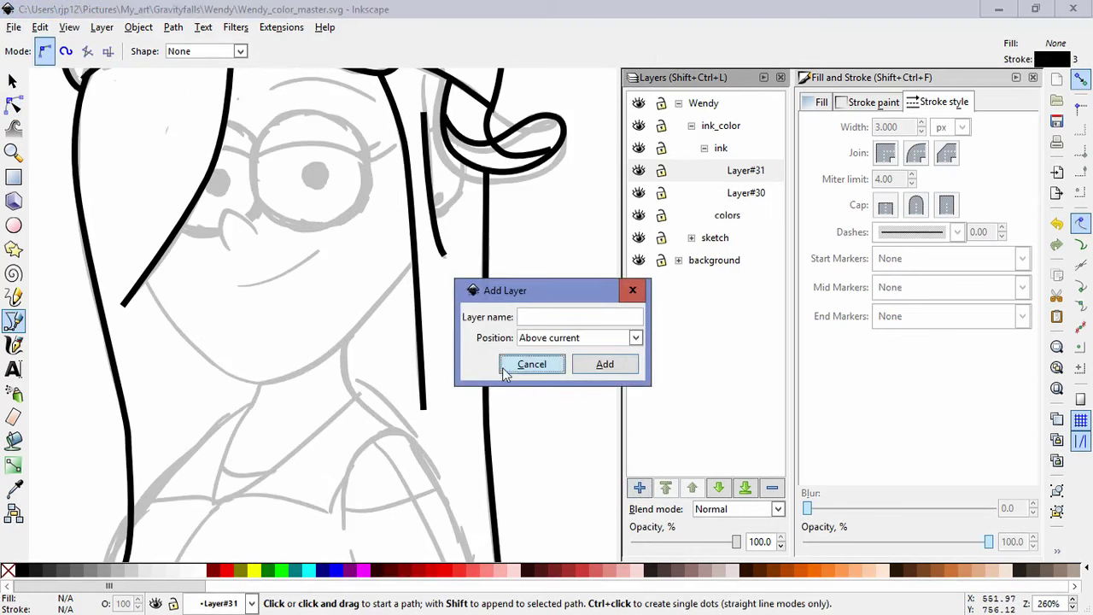
pyautogui.click(532, 363)
# Step: Draw the jawline with a Bezier path from the fringe around the chin up to the hair strand on the opposite side
pyautogui.press('space')
pyautogui.moveTo(302, 319)
pyautogui.mouseDown()
pyautogui.moveTo(370, 415)
pyautogui.moveTo(258, 383)
pyautogui.mouseUp()
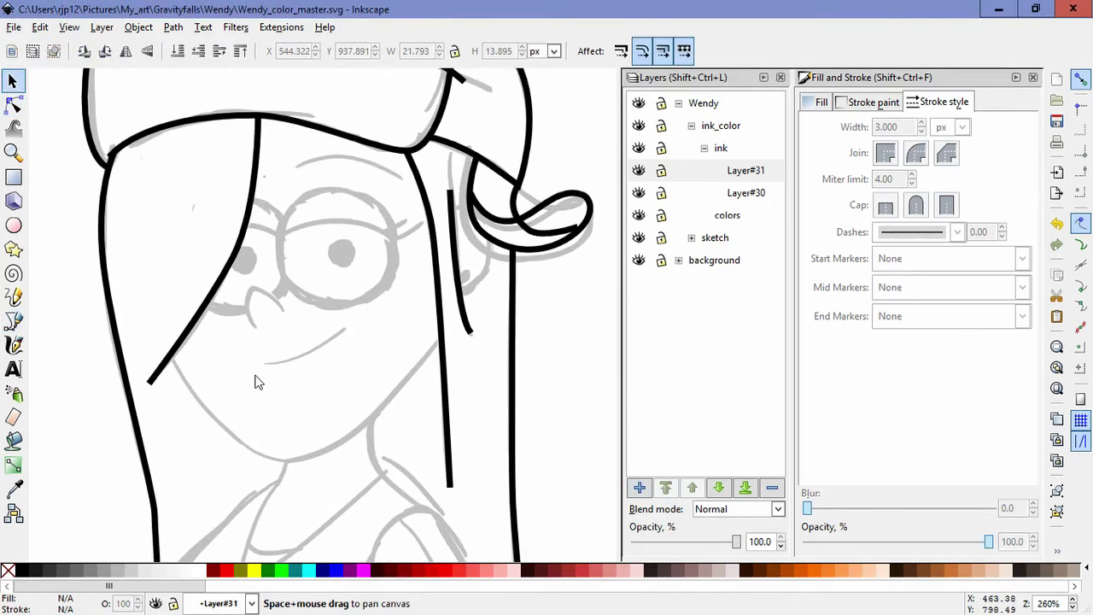
pyautogui.click(14, 322)
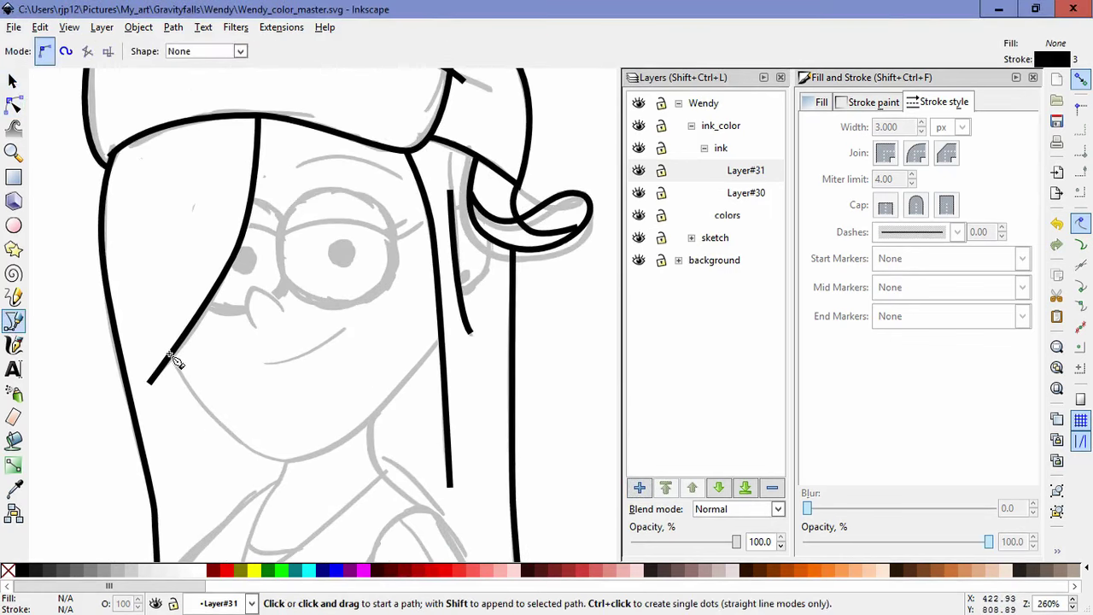
pyautogui.click(170, 355)
pyautogui.moveTo(286, 461); pyautogui.dragTo(356, 472)
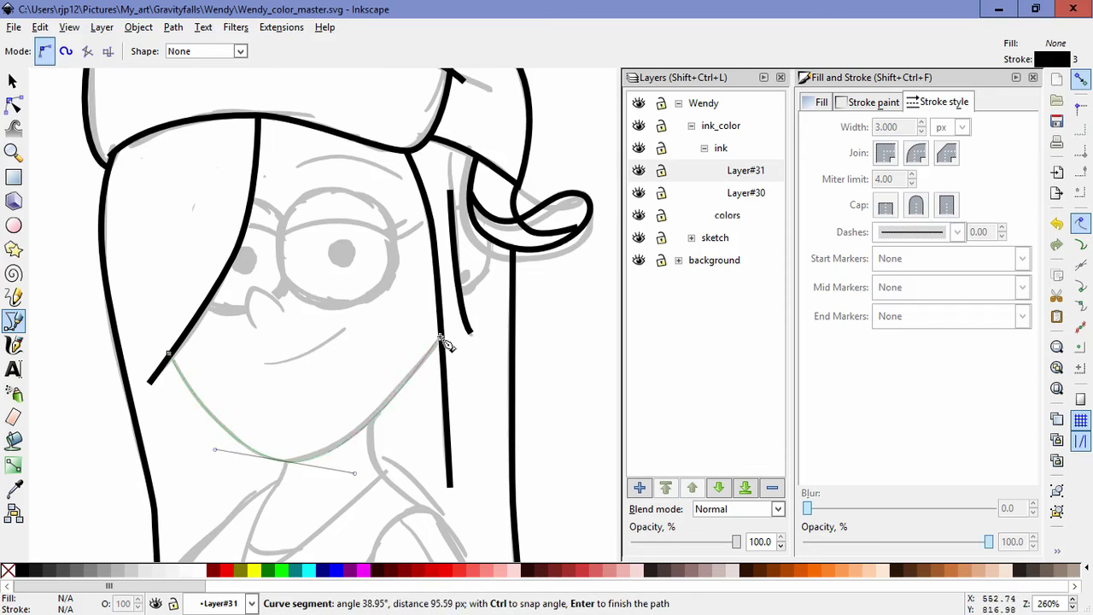
pyautogui.doubleClick(442, 341)
# Step: Shift the jawline's chin node slightly toward the fringe and shorten its fringe-side handle
pyautogui.click(15, 106)
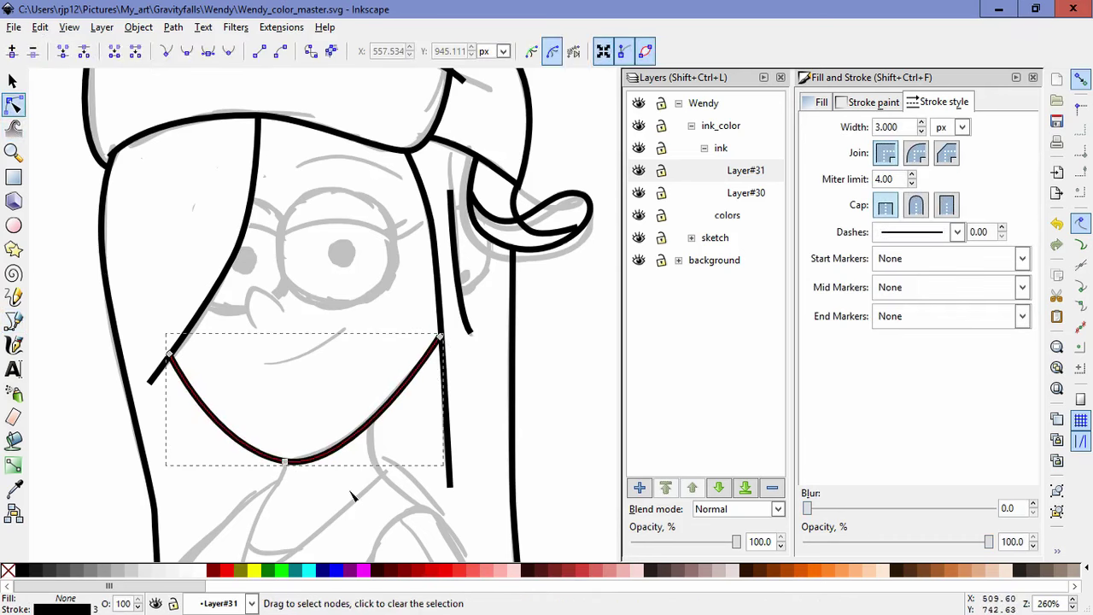
pyautogui.moveTo(289, 462); pyautogui.dragTo(284, 464)
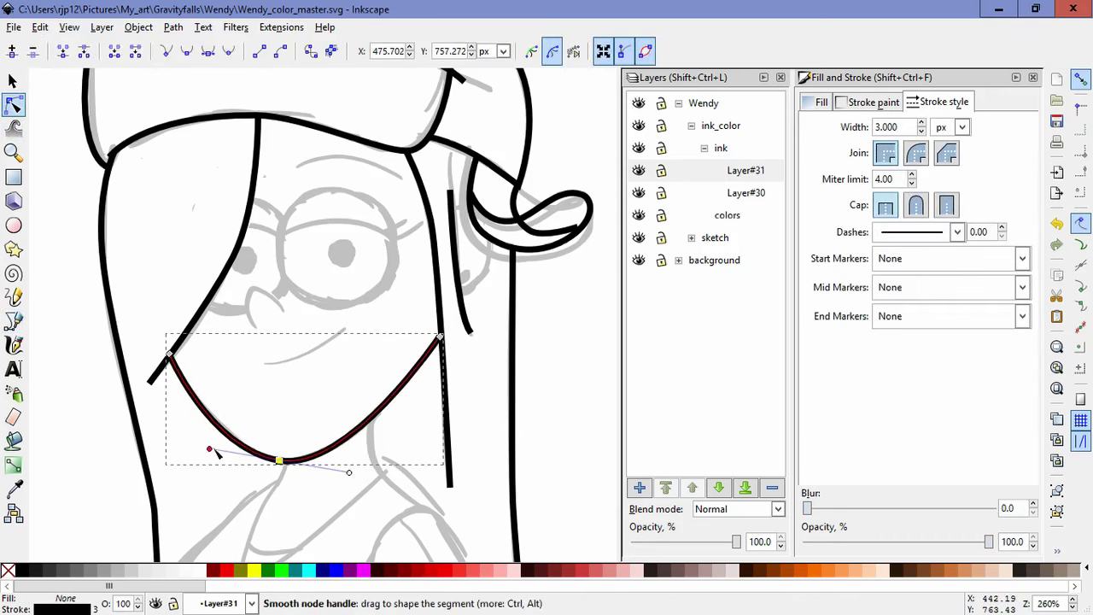
pyautogui.moveTo(212, 447); pyautogui.dragTo(232, 455)
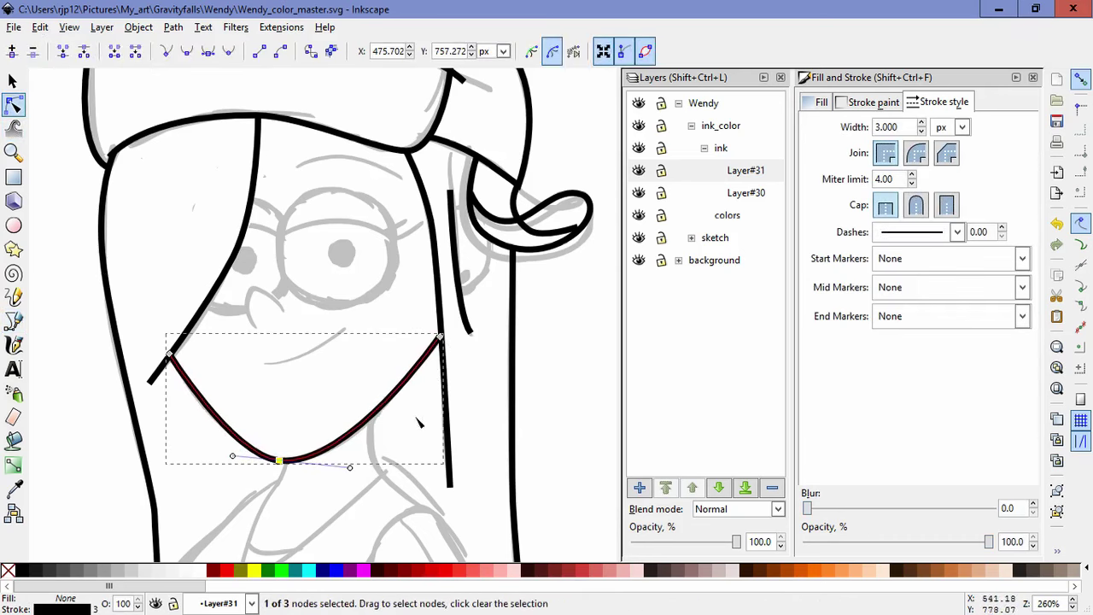
# Step: Insert a node in the jawline's ear-side segment, extend the end node up past the hair strand and reshape the cheek
pyautogui.keyDown('shift'); pyautogui.click(442, 336); pyautogui.keyUp('shift')
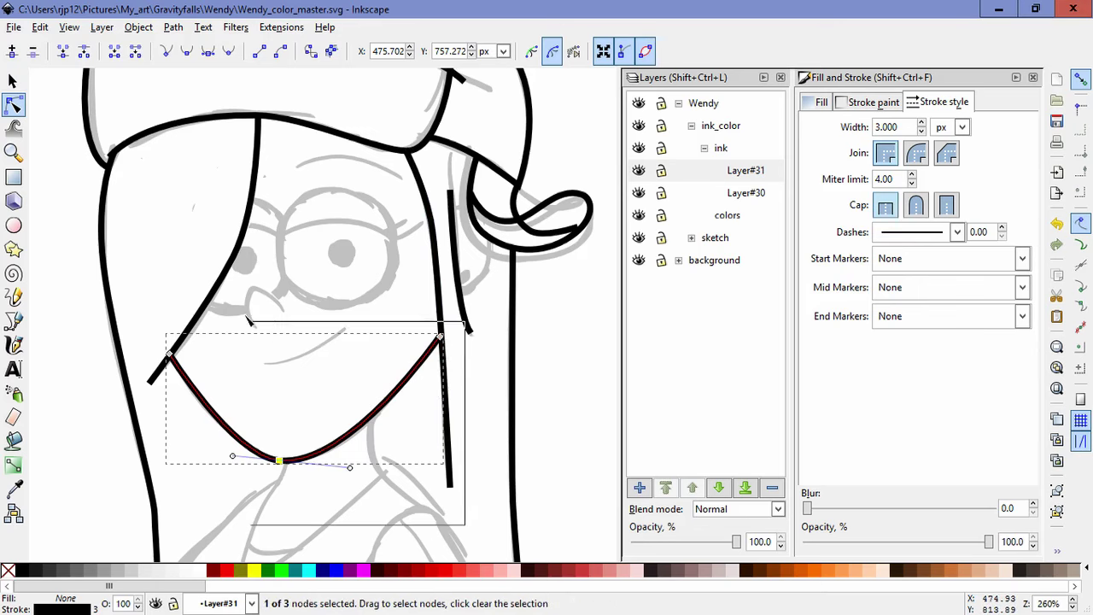
pyautogui.click(17, 53)
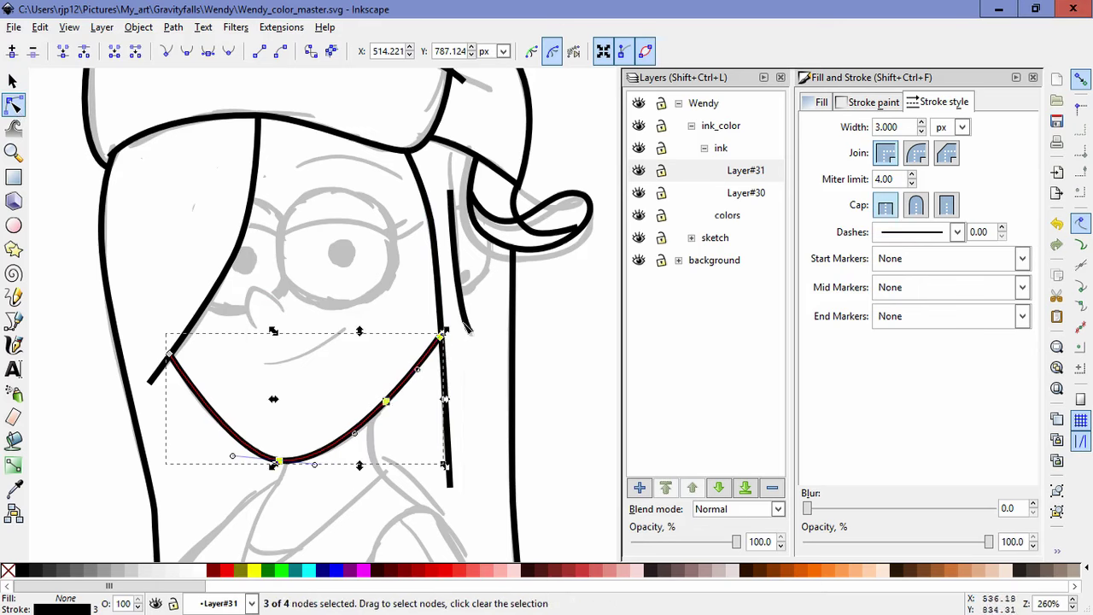
pyautogui.moveTo(441, 344); pyautogui.dragTo(457, 288)
pyautogui.moveTo(416, 369); pyautogui.dragTo(438, 351)
pyautogui.moveTo(387, 403)
pyautogui.mouseDown()
pyautogui.moveTo(349, 448)
pyautogui.moveTo(393, 415)
pyautogui.moveTo(395, 394)
pyautogui.mouseUp()
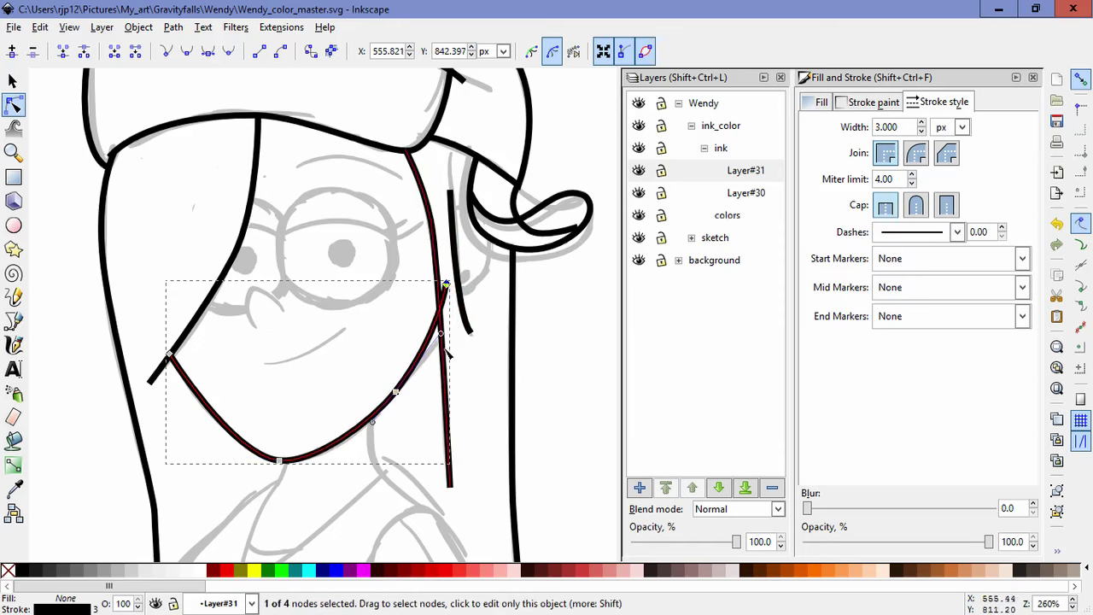
pyautogui.click(419, 435)
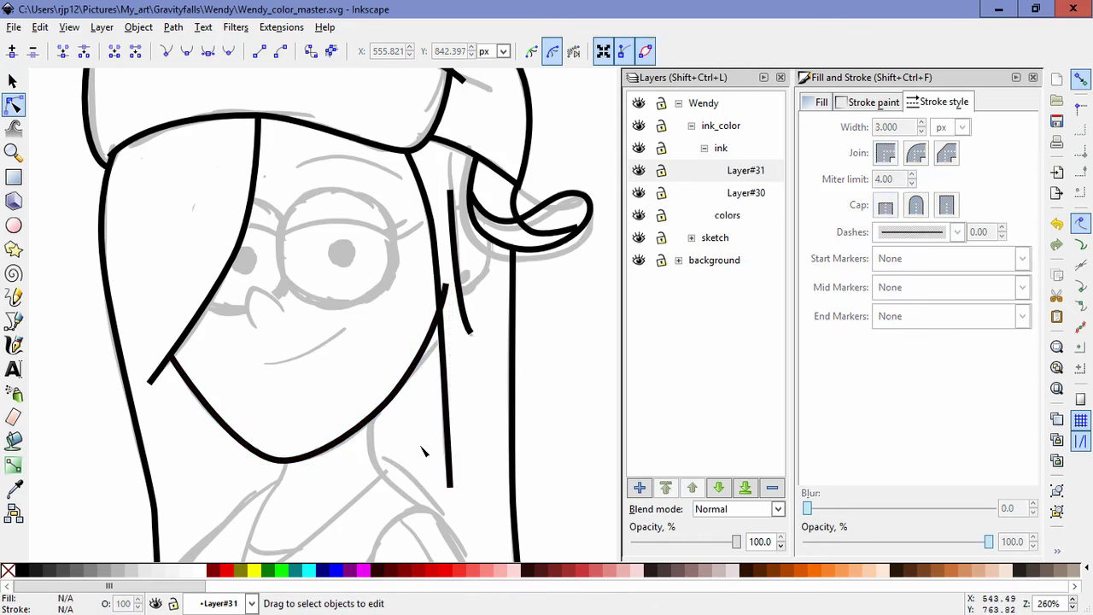
# Step: Shorten the chin node's ear-side handle and reshape the curve between the chin and the ear-side hair strand
pyautogui.click(286, 462)
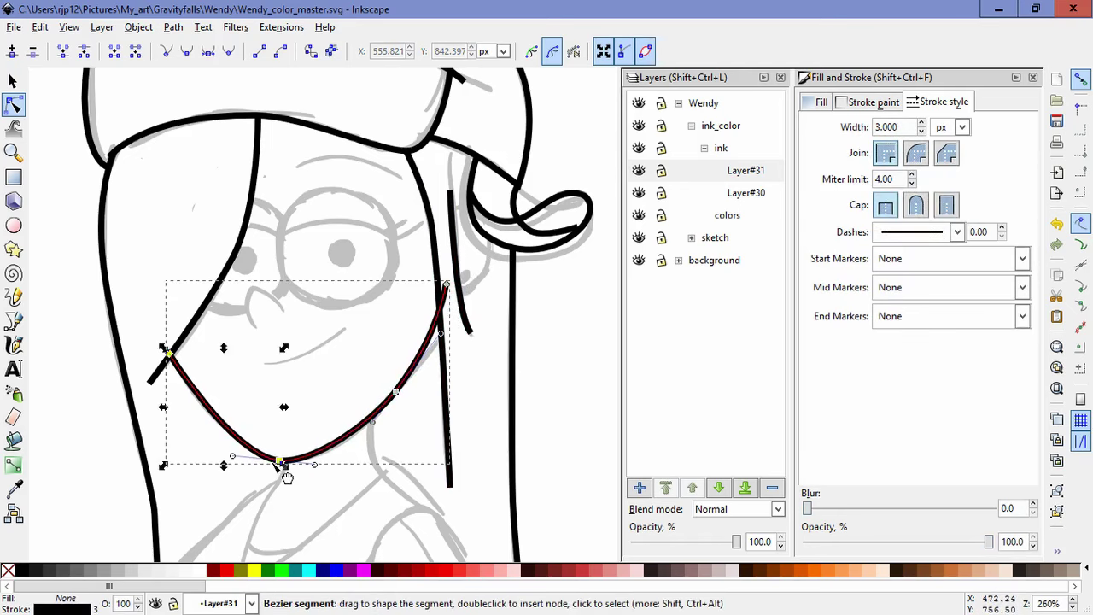
pyautogui.click(280, 461)
pyautogui.moveTo(318, 463); pyautogui.dragTo(298, 465)
pyautogui.moveTo(401, 396); pyautogui.dragTo(371, 441)
pyautogui.click(412, 472)
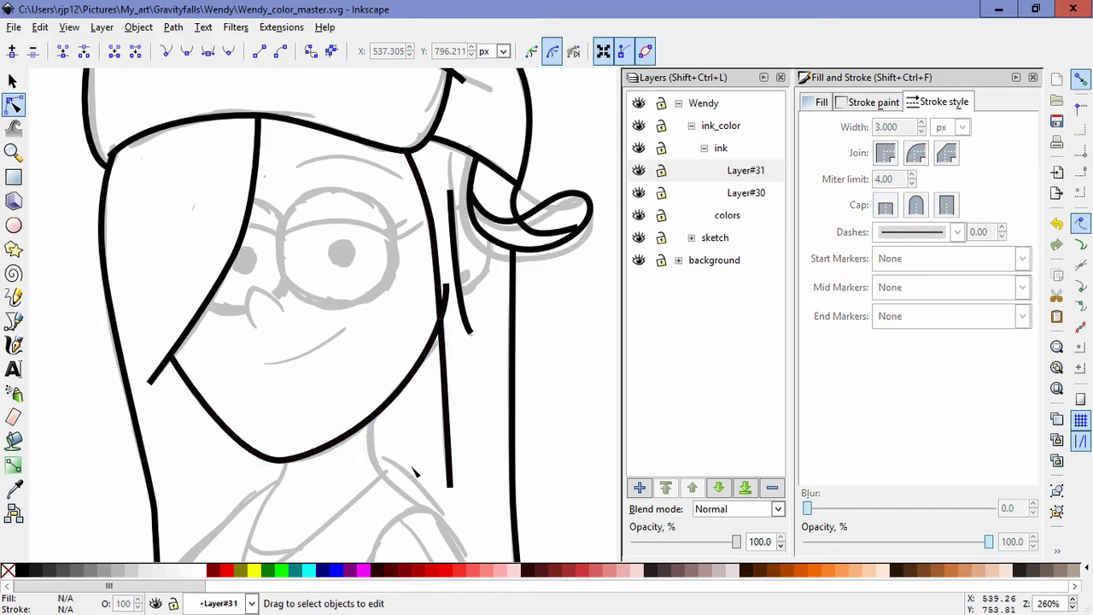
# Step: Move the chin node slightly toward the ear and extend the jawline's fringe-side end upward past the fringe line
pyautogui.click(286, 461)
pyautogui.moveTo(285, 463); pyautogui.dragTo(295, 462)
pyautogui.click(412, 525)
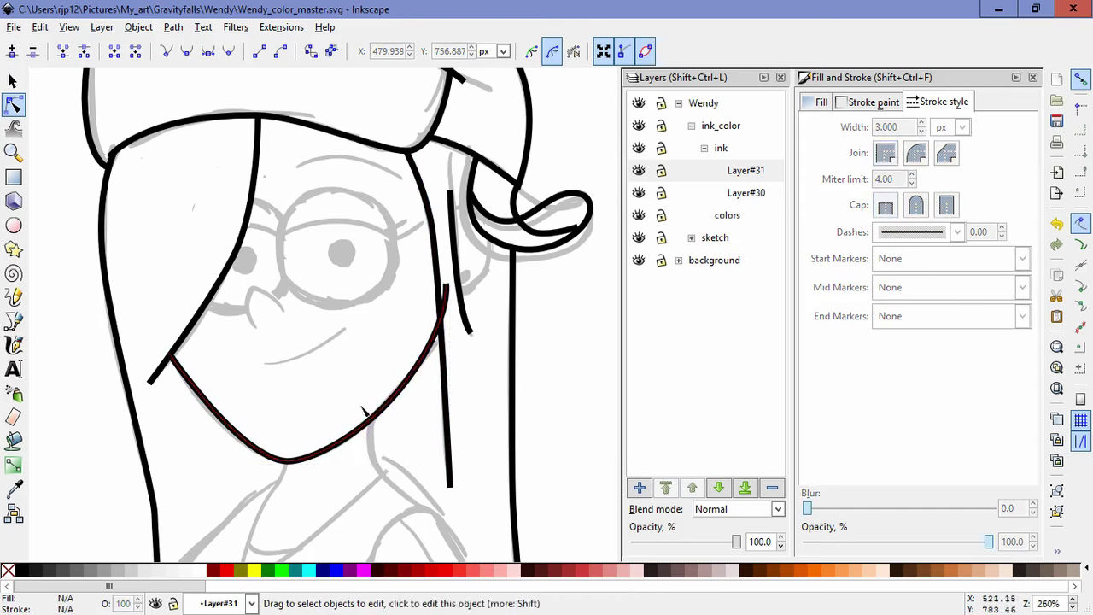
pyautogui.click(181, 367)
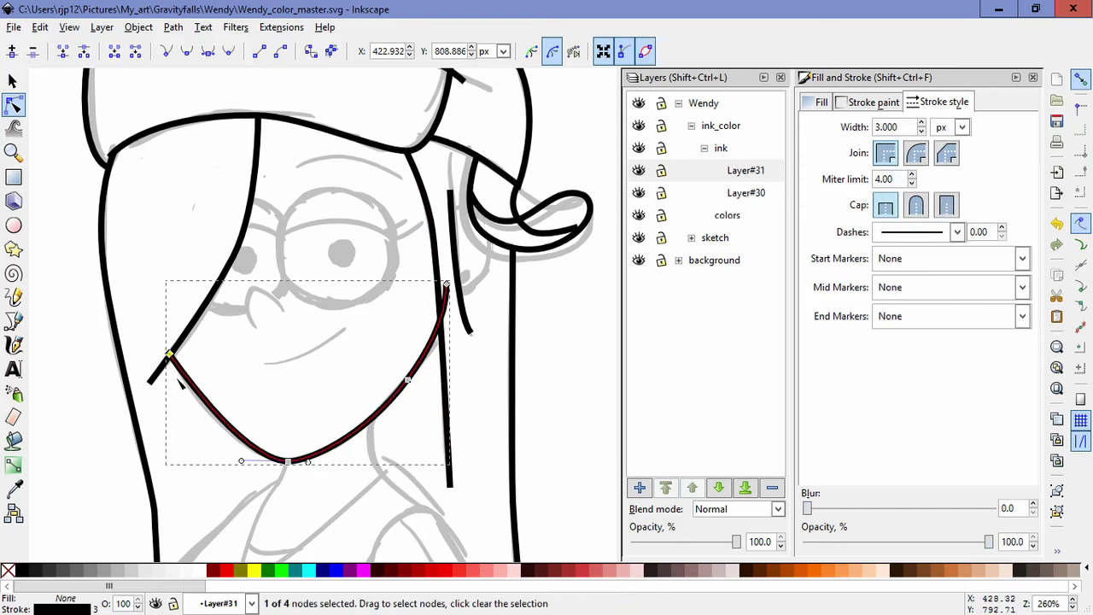
pyautogui.moveTo(184, 374)
pyautogui.mouseDown()
pyautogui.moveTo(165, 376)
pyautogui.moveTo(172, 388)
pyautogui.moveTo(171, 341)
pyautogui.moveTo(173, 386)
pyautogui.mouseUp()
pyautogui.click(408, 483)
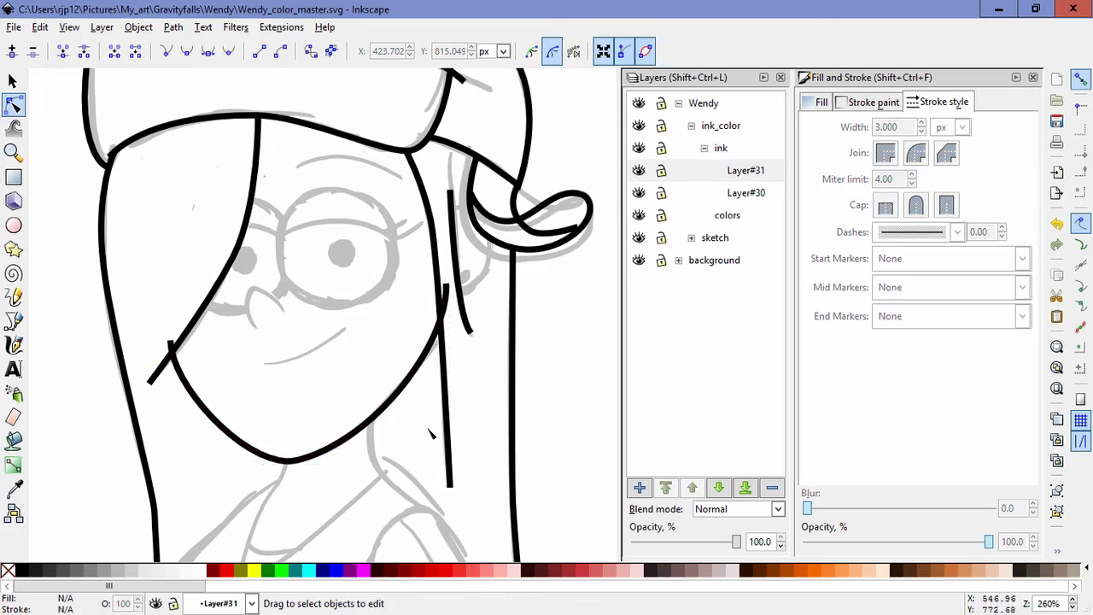
# Step: Draw the eyebrow above the fully visible eye as a three-node curve following the sketch
pyautogui.click(13, 320)
pyautogui.click(296, 168)
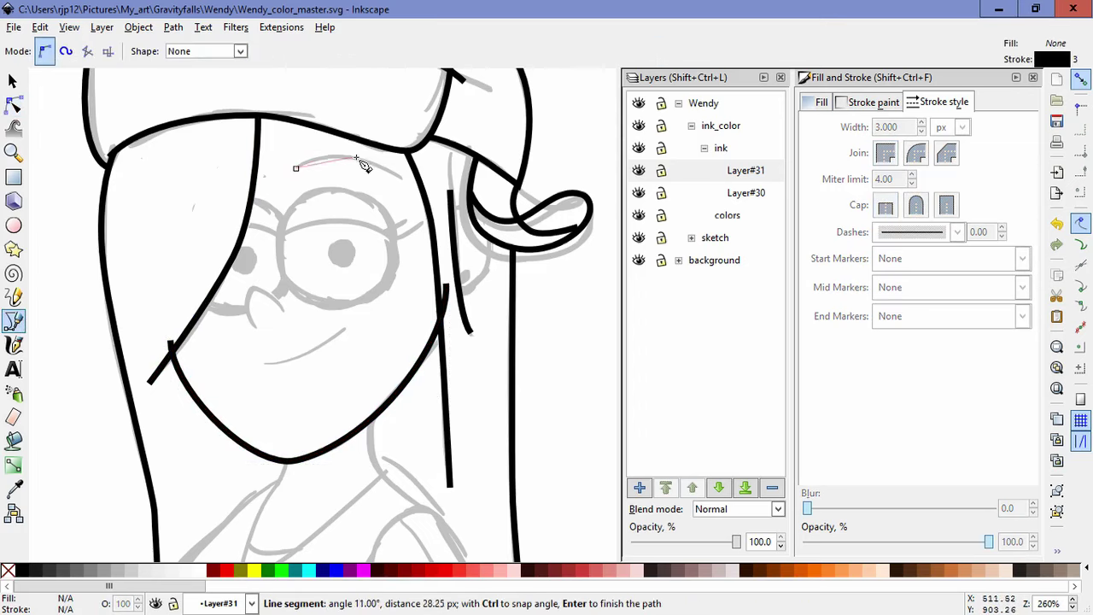
pyautogui.moveTo(357, 158); pyautogui.dragTo(389, 163)
pyautogui.doubleClick(407, 178)
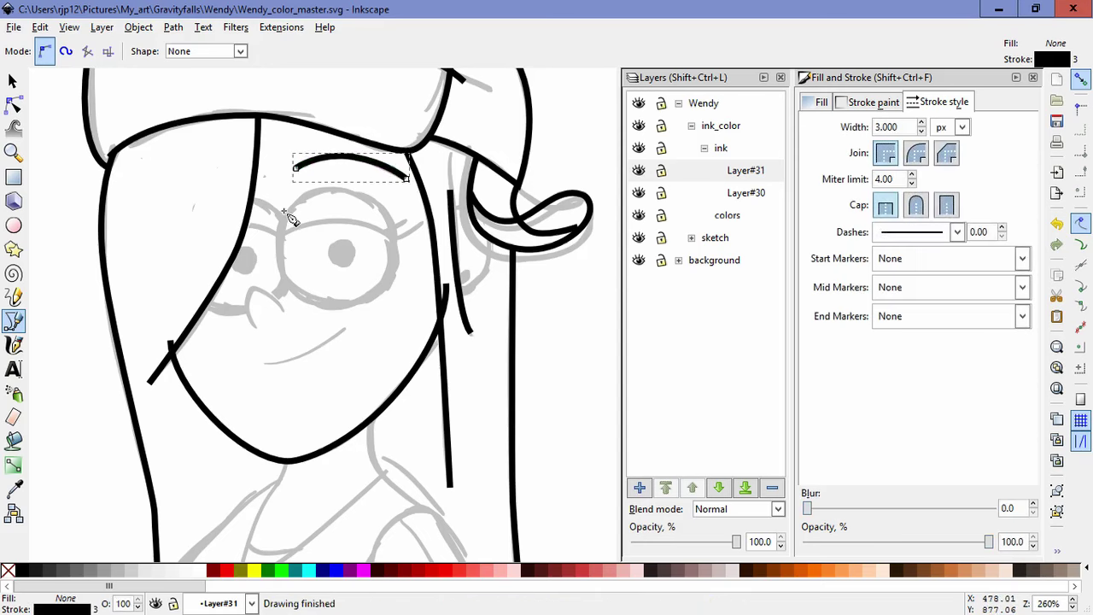
# Step: Draw the other eyebrow as a three-node curve crossing the fringe line and nudge it slightly up and away from the face centre
pyautogui.click(264, 175)
pyautogui.moveTo(222, 169); pyautogui.dragTo(191, 172)
pyautogui.doubleClick(175, 180)
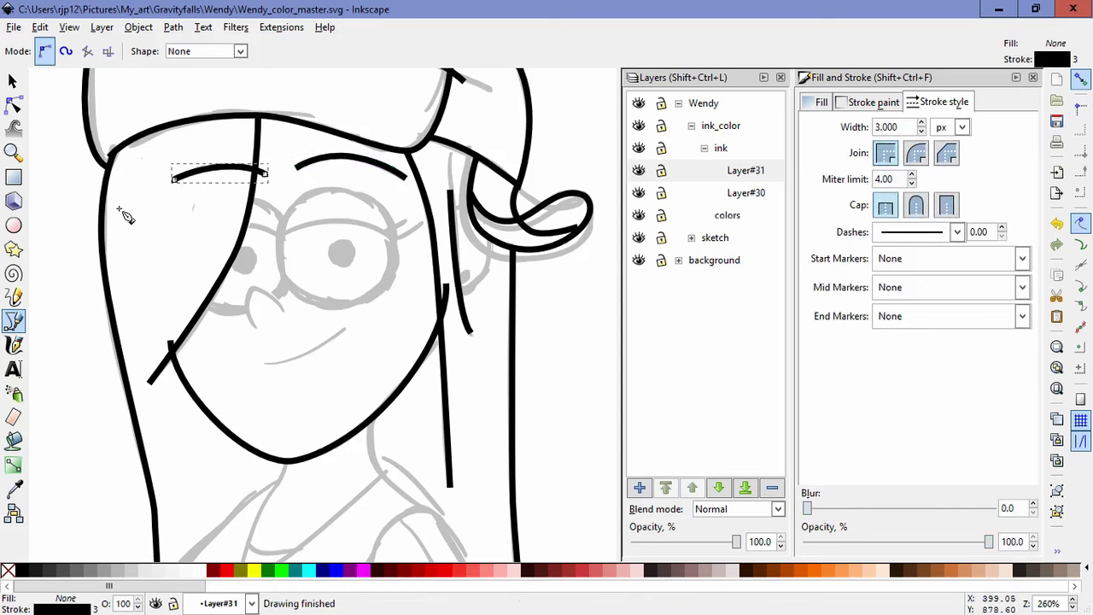
pyautogui.click(12, 80)
pyautogui.moveTo(224, 178); pyautogui.dragTo(215, 174)
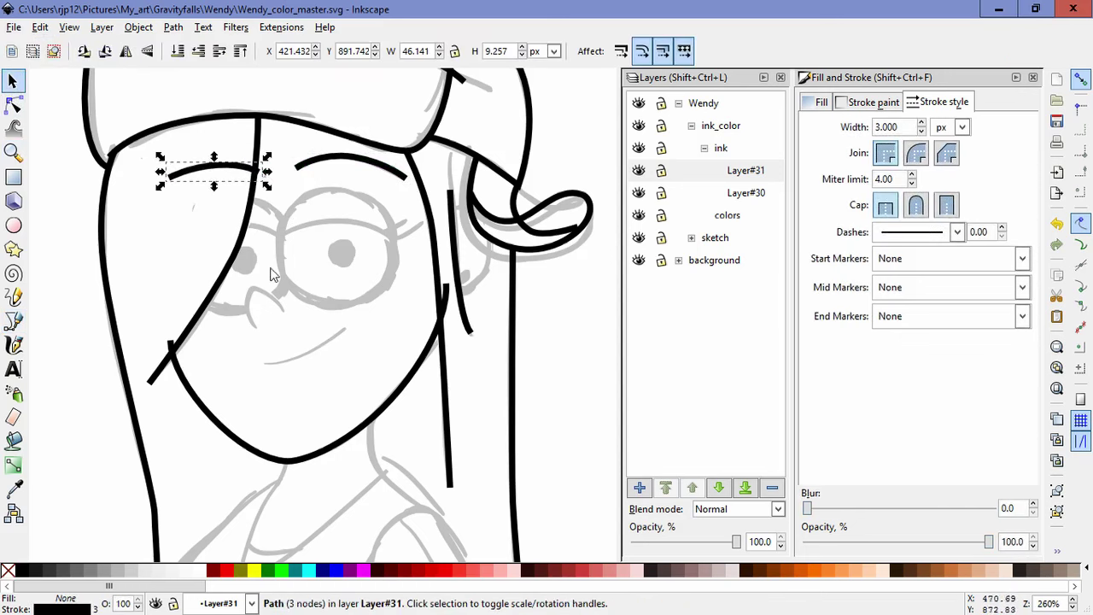
pyautogui.click(341, 376)
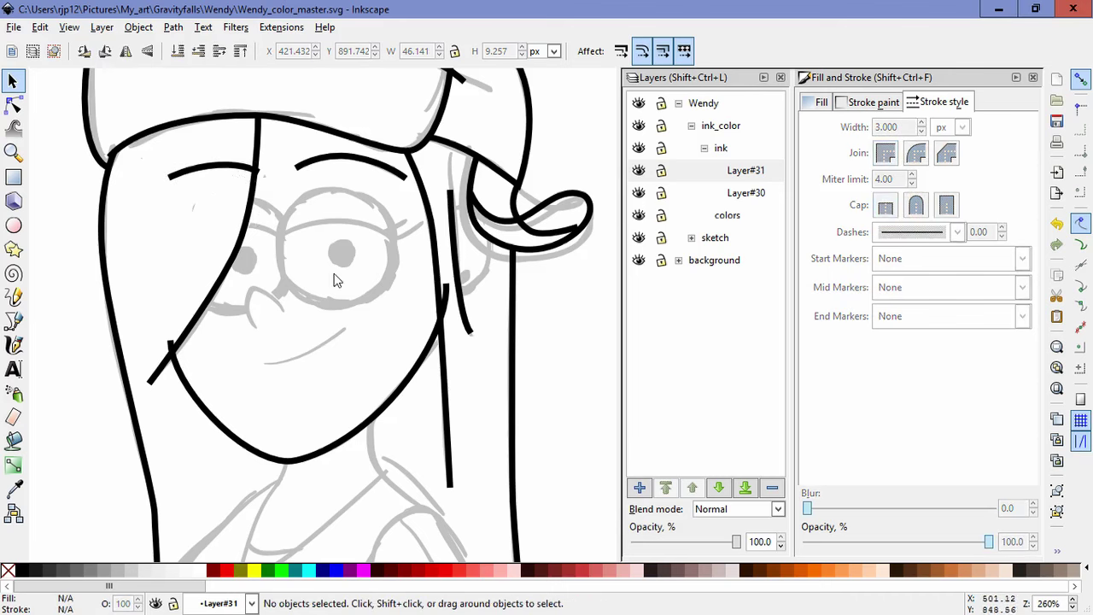
# Step: Select all inked lines of the character and give their strokes a round join and round cap
pyautogui.scroll(-2, 334, 275)
pyautogui.scroll(-3, 334, 275)
pyautogui.moveTo(439, 514); pyautogui.dragTo(229, 181)
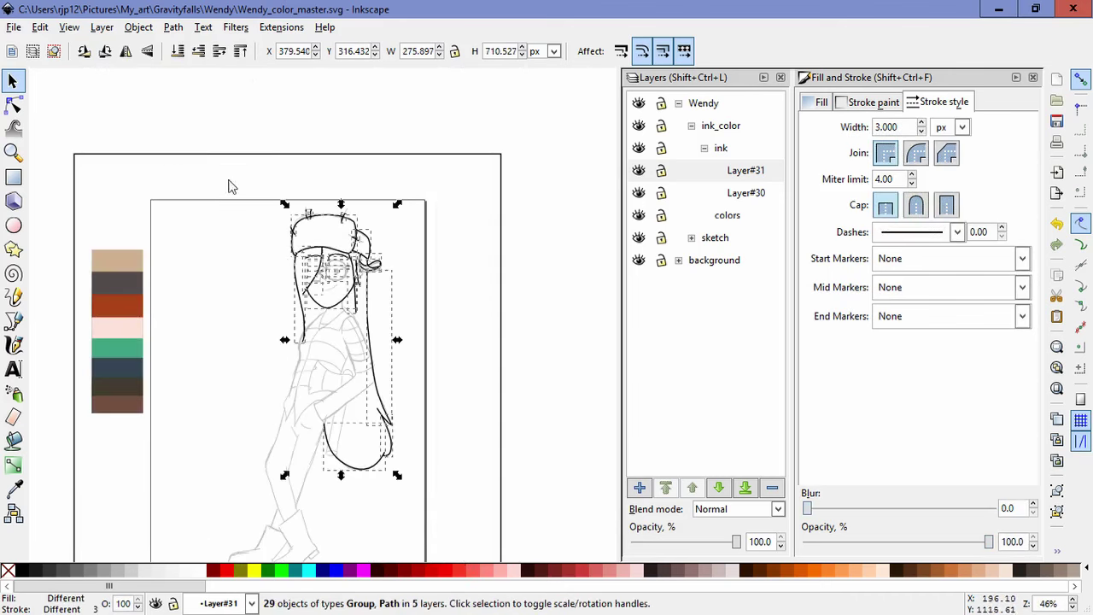
pyautogui.click(916, 154)
pyautogui.click(916, 205)
pyautogui.click(484, 248)
# Step: Nudge the eyebrow that crosses the fringe line slightly upward
pyautogui.scroll(6, 333, 257)
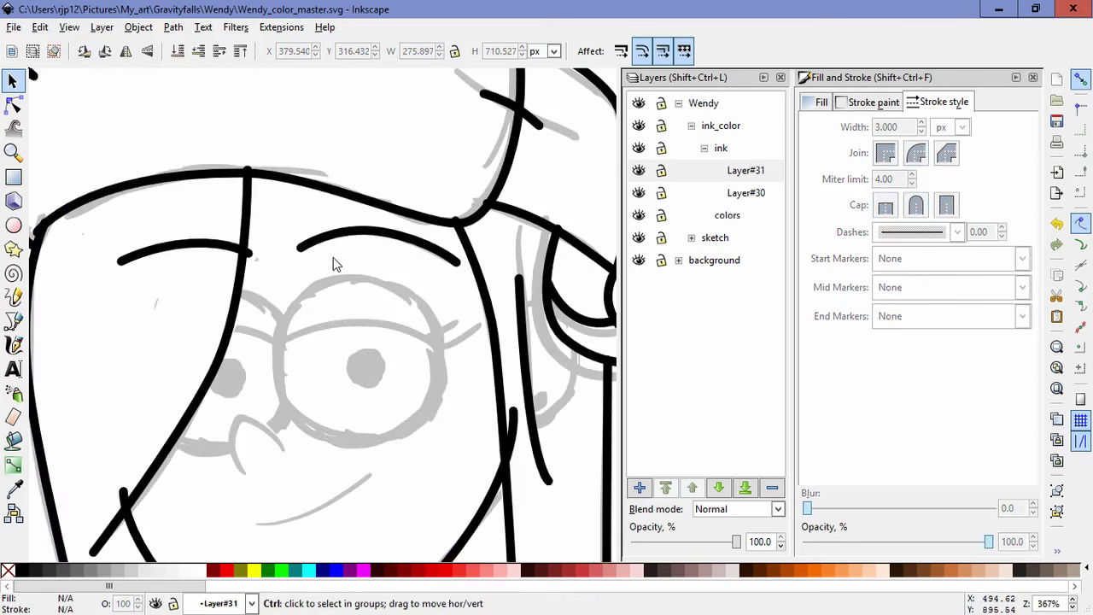
pyautogui.scroll(-2, 333, 257)
pyautogui.scroll(2, 381, 319)
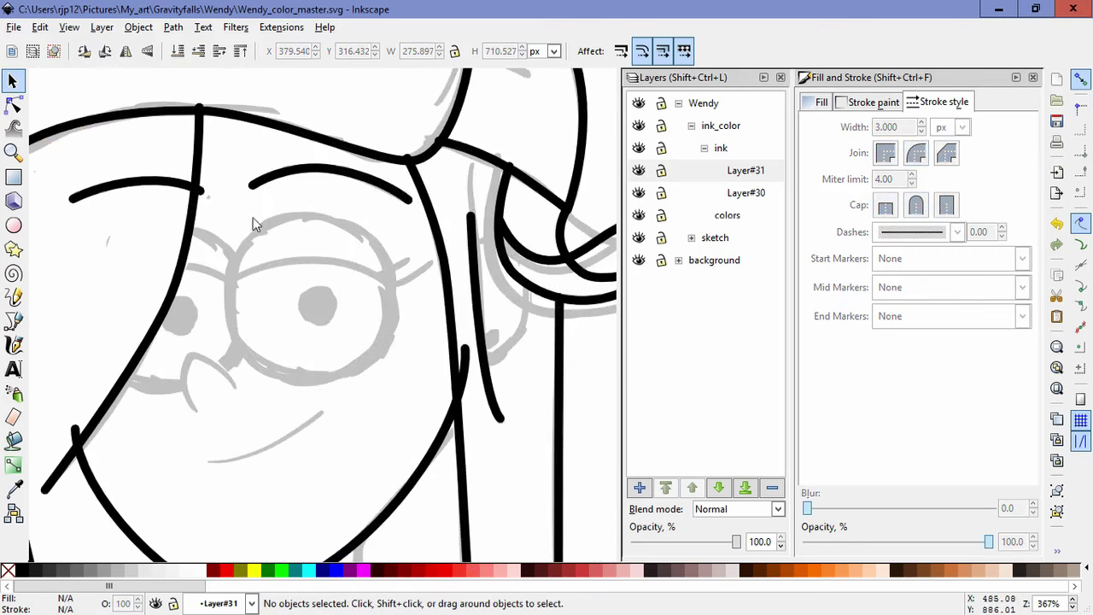
pyautogui.moveTo(159, 181); pyautogui.dragTo(158, 174)
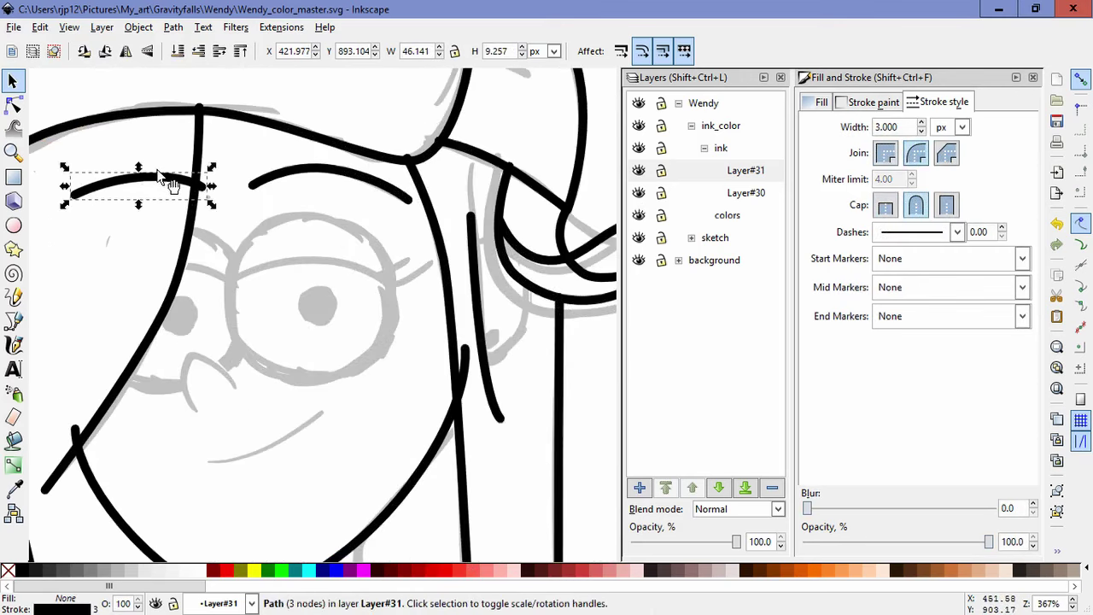
pyautogui.click(378, 415)
# Step: Trace the smile as a three-node Bezier curve over the sketched mouth
pyautogui.moveTo(377, 414); pyautogui.dragTo(395, 381)
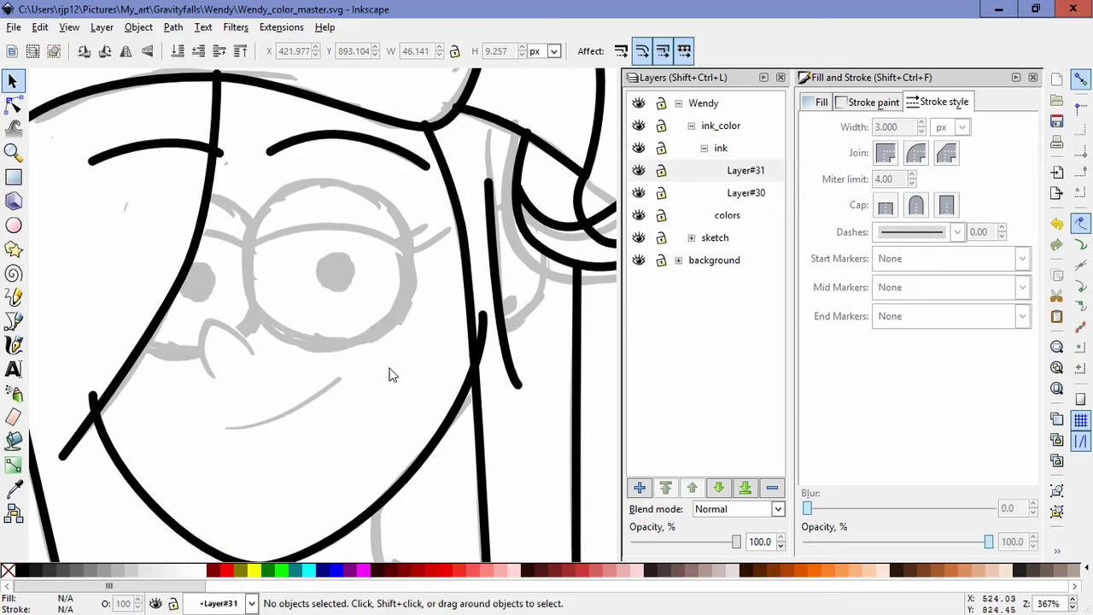
pyautogui.press('ctrl')
pyautogui.click(14, 319)
pyautogui.click(225, 427)
pyautogui.moveTo(289, 419); pyautogui.dragTo(324, 399)
pyautogui.doubleClick(341, 379)
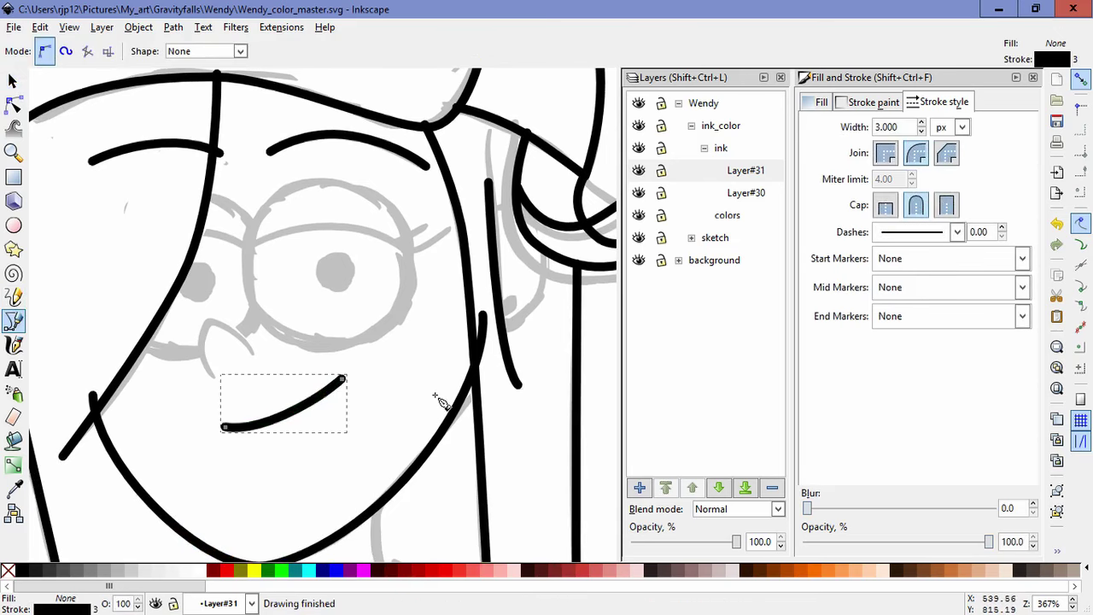
# Step: Draw the ear outline as an open Bezier path from the lobe around to the hair strand beneath the hat flap
pyautogui.press('space')
pyautogui.moveTo(530, 338)
pyautogui.mouseDown()
pyautogui.moveTo(463, 393)
pyautogui.moveTo(452, 377)
pyautogui.mouseUp()
pyautogui.click(434, 374)
pyautogui.moveTo(479, 314); pyautogui.dragTo(475, 270)
pyautogui.click(437, 260)
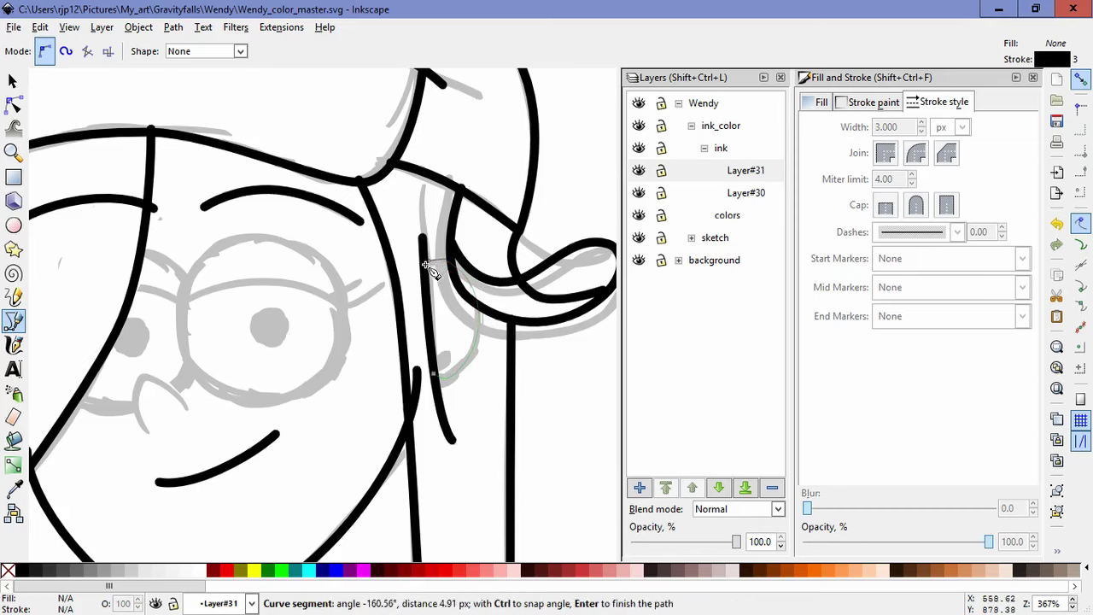
pyautogui.press('Return')
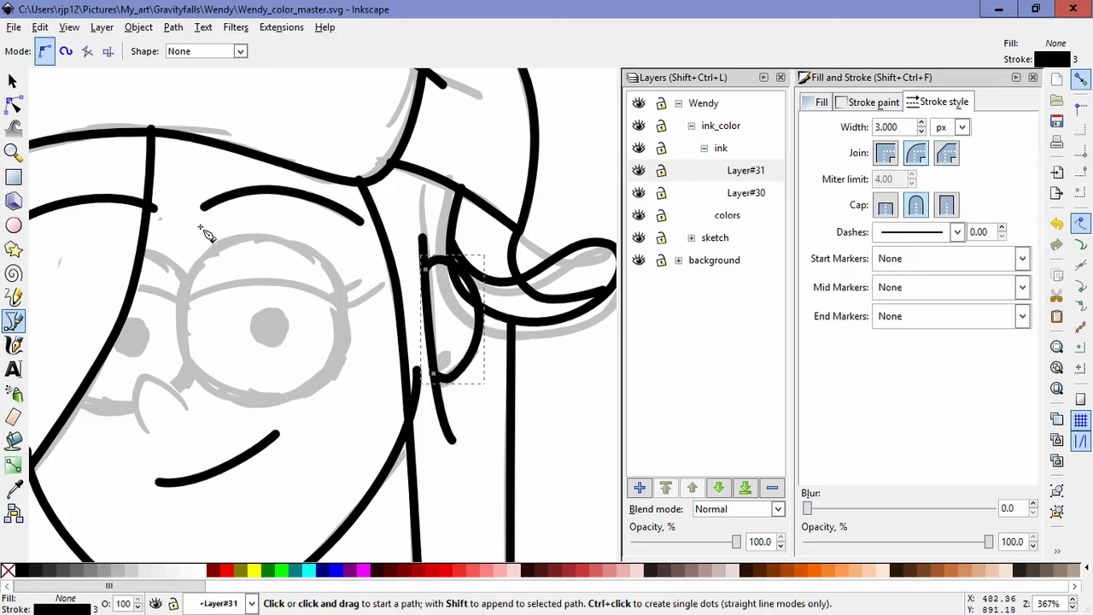
# Step: Stretch the ear outline slightly wider and taller, and undo the last adjustment
pyautogui.click(13, 104)
pyautogui.click(13, 81)
pyautogui.moveTo(491, 320)
pyautogui.mouseDown()
pyautogui.moveTo(506, 321)
pyautogui.moveTo(496, 320)
pyautogui.mouseUp()
pyautogui.moveTo(454, 390); pyautogui.dragTo(462, 397)
pyautogui.click(457, 381)
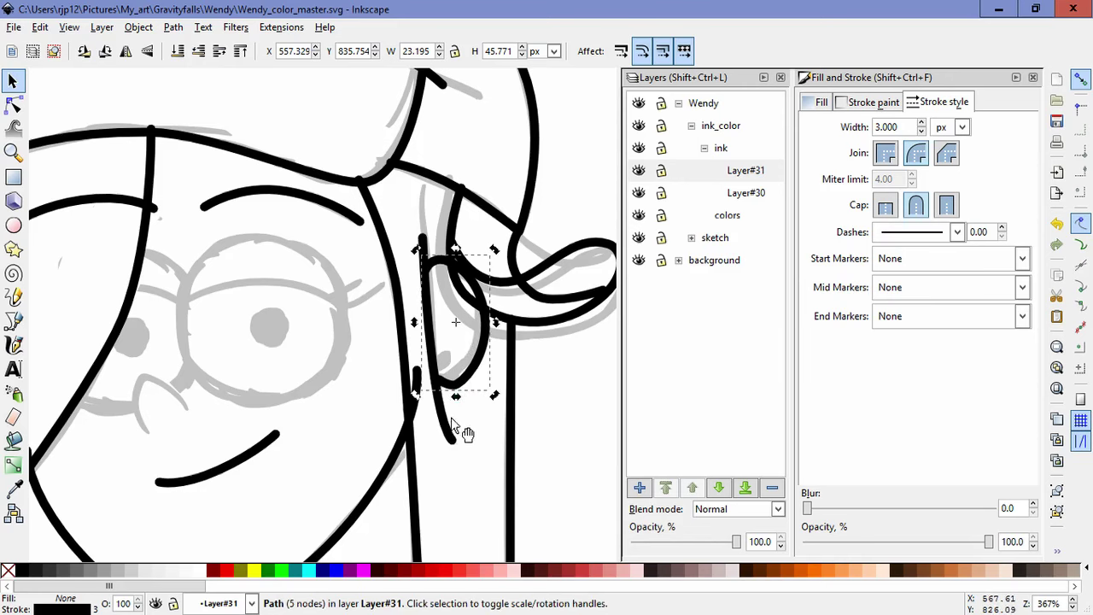
pyautogui.hotkey('ctrl', 'z')
# Step: Reposition the two lower nodes of the ear outline to round the lobe against the hair strand
pyautogui.click(14, 112)
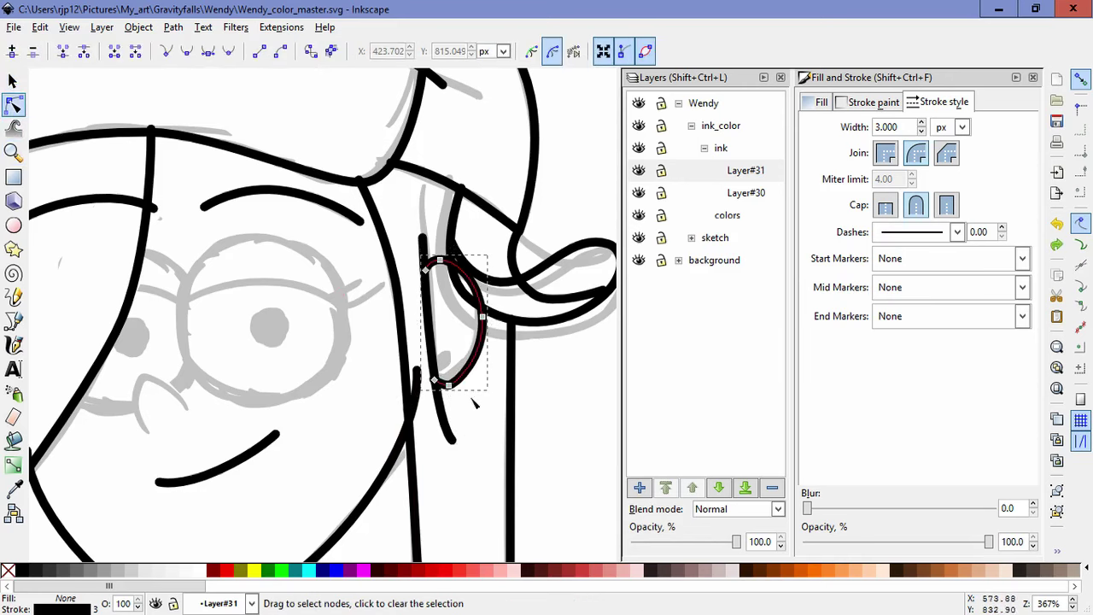
pyautogui.moveTo(449, 387); pyautogui.dragTo(453, 387)
pyautogui.moveTo(446, 387); pyautogui.dragTo(435, 376)
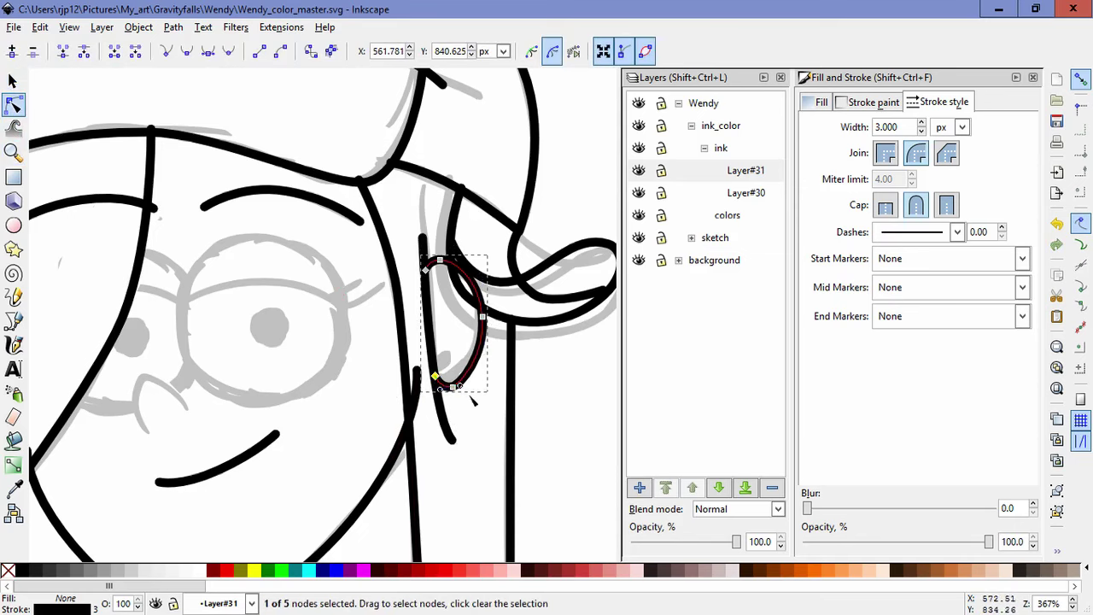
pyautogui.click(488, 461)
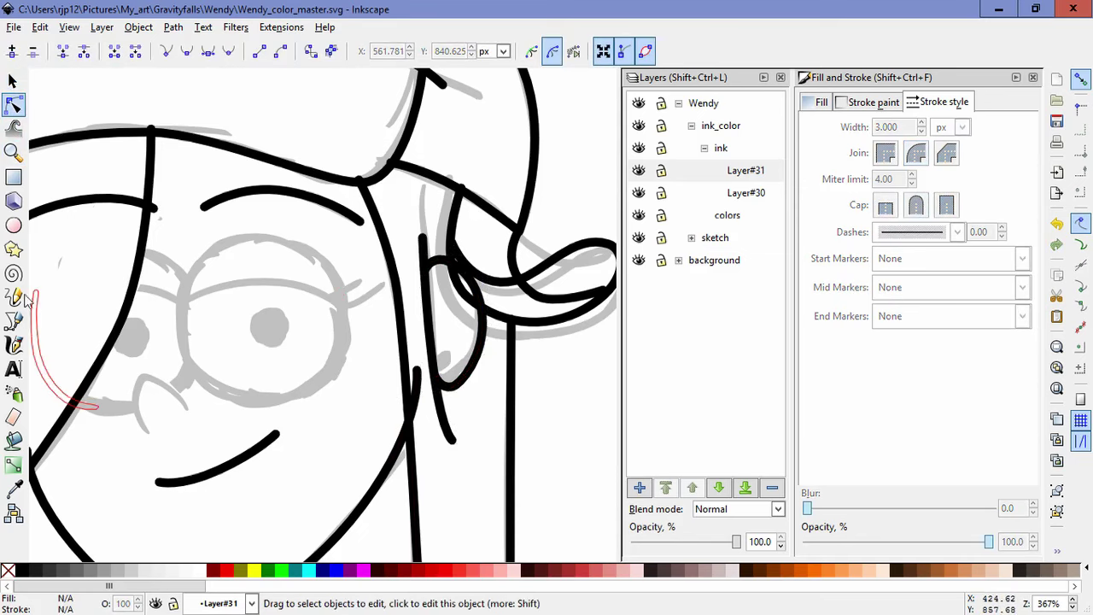
# Step: Draw a small black-filled ellipse about 4.4 by 5.2 px on the earlobe as the earring, without a stroke
pyautogui.click(13, 224)
pyautogui.moveTo(449, 359); pyautogui.dragTo(459, 373)
pyautogui.click(873, 102)
pyautogui.click(840, 129)
pyautogui.click(817, 130)
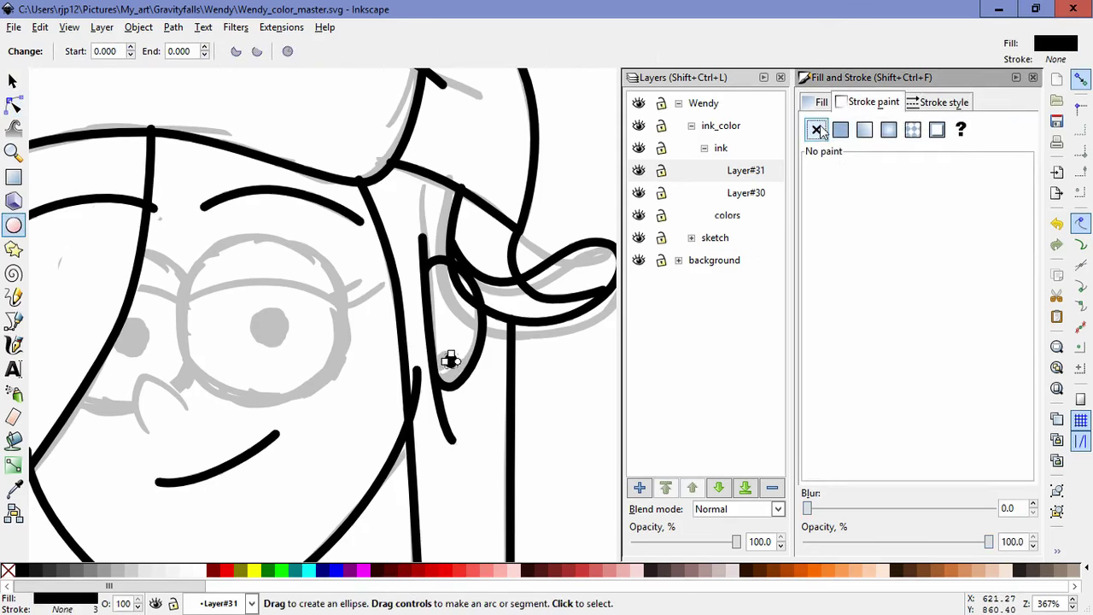
# Step: Enlarge the earring ellipse to about 5.7 by 6.8 px over its sketched mark
pyautogui.press('s')
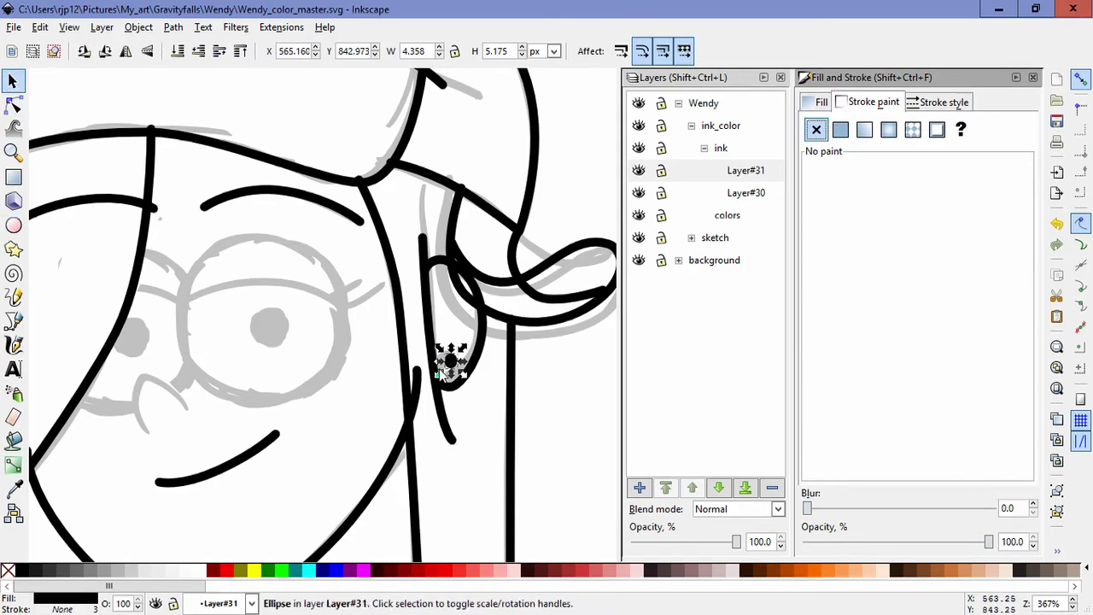
pyautogui.moveTo(439, 373); pyautogui.dragTo(450, 359)
pyautogui.click(478, 445)
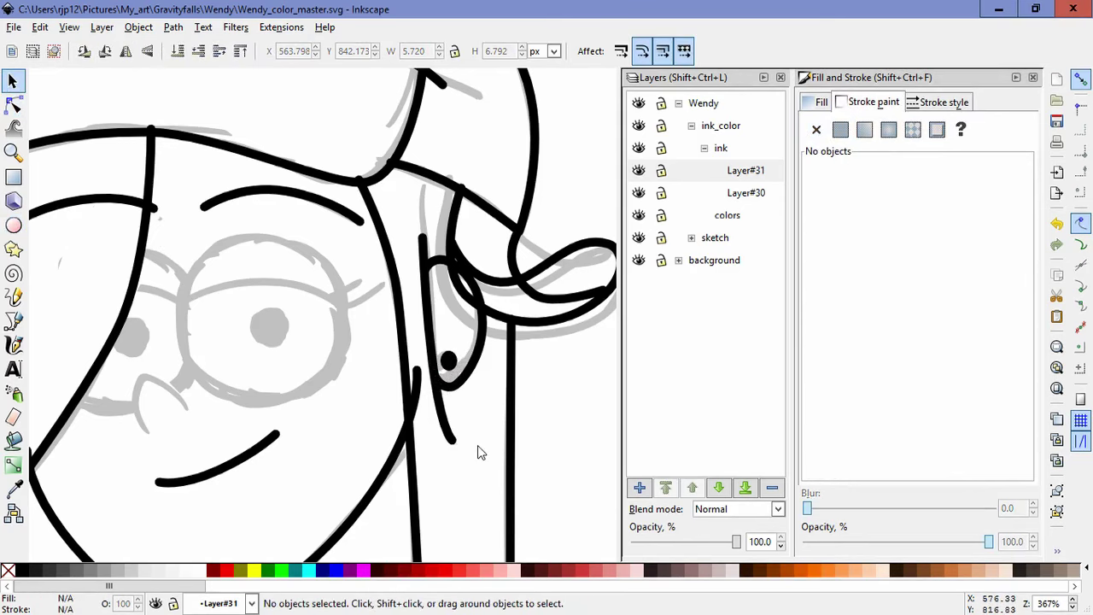
# Step: Draw a circle about 52 px across over the fully visible sketched eye, undoing the first attempt
pyautogui.moveTo(303, 432); pyautogui.dragTo(370, 416)
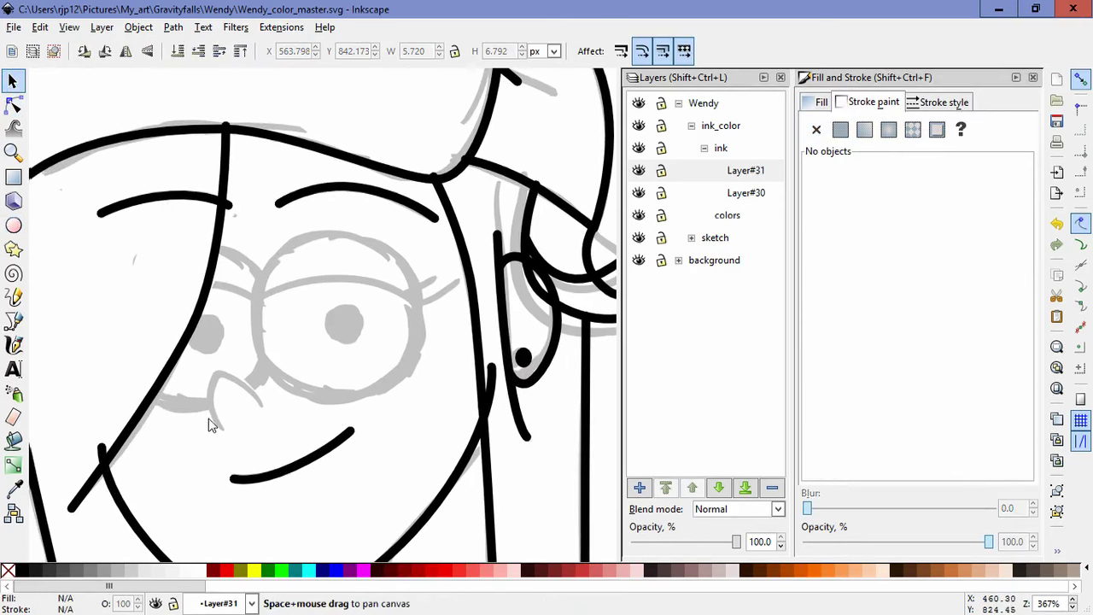
pyautogui.click(13, 224)
pyautogui.moveTo(270, 376)
pyautogui.mouseDown()
pyautogui.moveTo(368, 291)
pyautogui.moveTo(418, 225)
pyautogui.mouseUp()
pyautogui.hotkey('ctrl', 'z')
pyautogui.moveTo(267, 385); pyautogui.dragTo(415, 242)
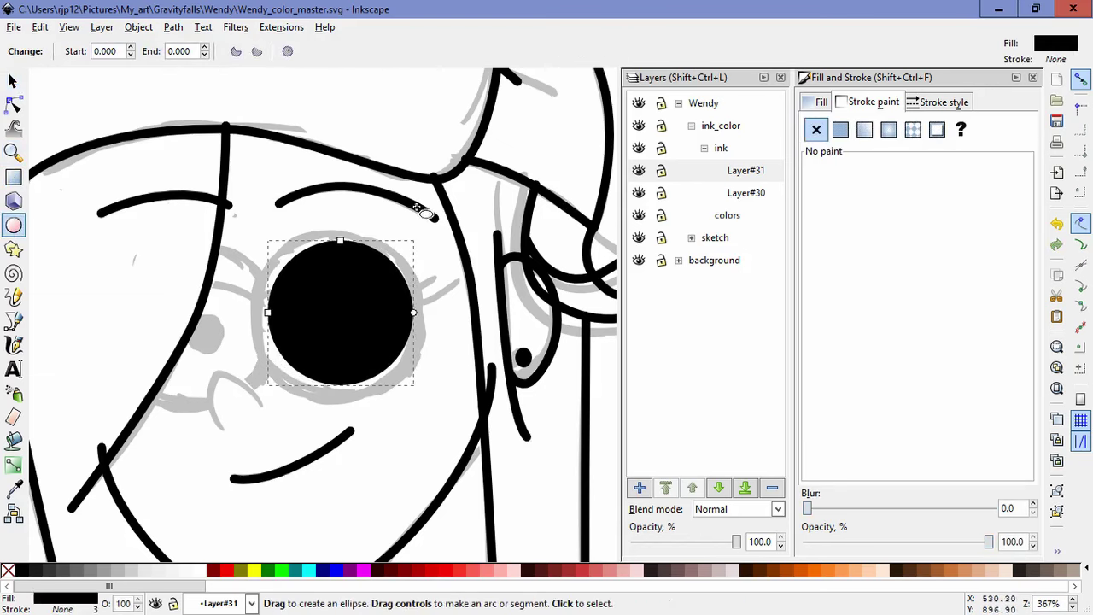
# Step: Give the eye circle a flat black stroke and remove its fill
pyautogui.click(839, 131)
pyautogui.click(816, 101)
pyautogui.click(817, 130)
pyautogui.click(13, 81)
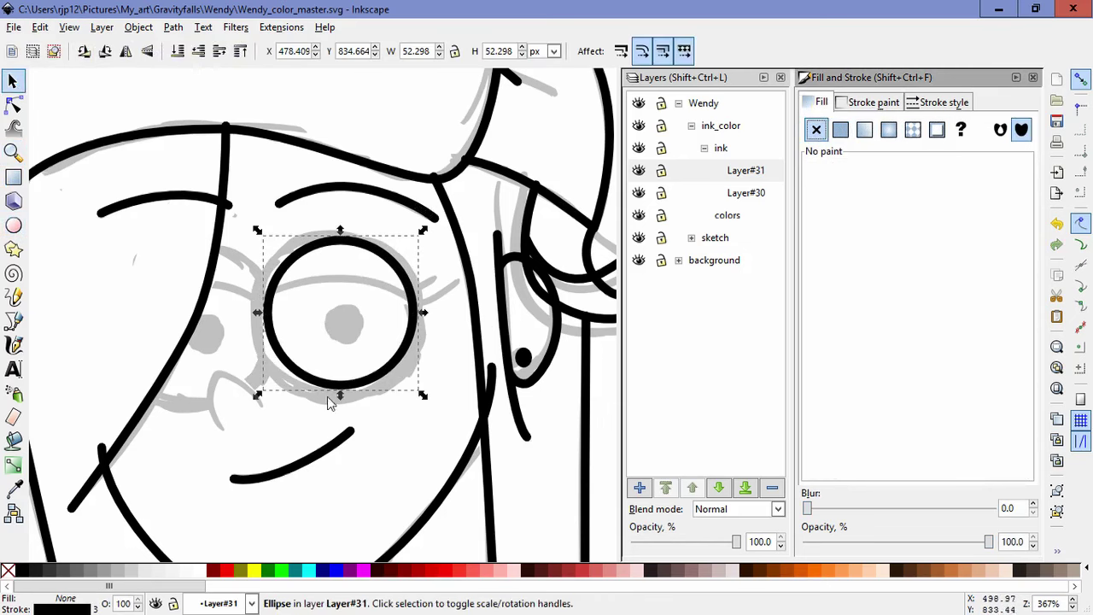
# Step: Enlarge the eye circle to about 60 px across and fit it over the fully visible sketched eye
pyautogui.moveTo(425, 395); pyautogui.dragTo(445, 414)
pyautogui.moveTo(414, 359); pyautogui.dragTo(399, 350)
pyautogui.moveTo(424, 409); pyautogui.dragTo(431, 412)
# Step: Duplicate the eye circle and place the copy over the other sketched eye, slightly overlapping the first circle
pyautogui.hotkey('ctrl', 'd')
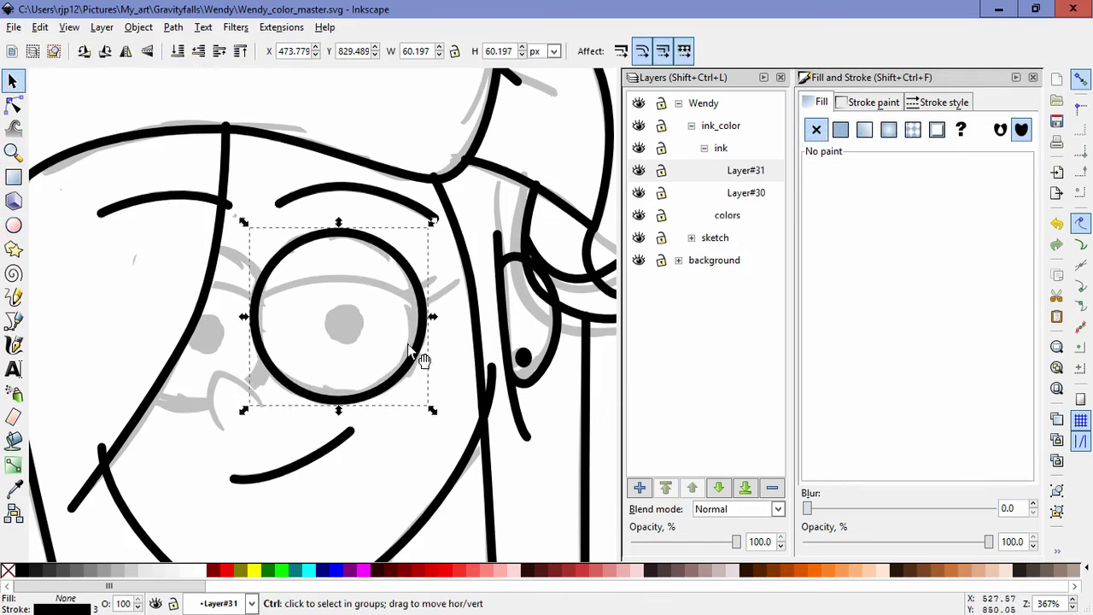
pyautogui.moveTo(424, 357); pyautogui.dragTo(281, 365)
pyautogui.moveTo(293, 411); pyautogui.dragTo(331, 408)
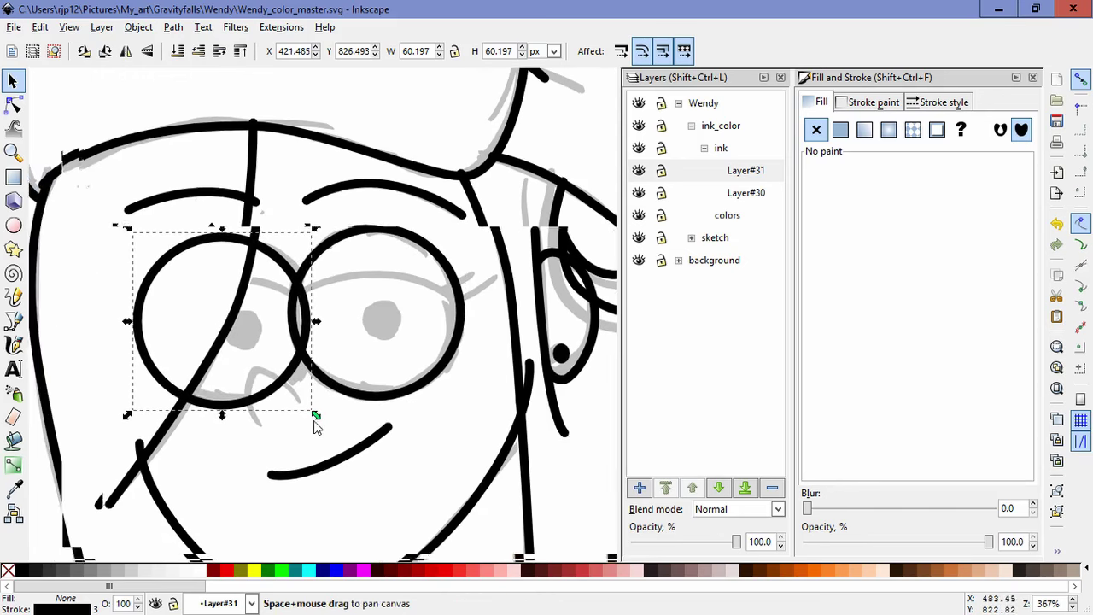
# Step: Draw the nose as a curved open hook over its sketched line and adjust its lower end node
pyautogui.click(13, 321)
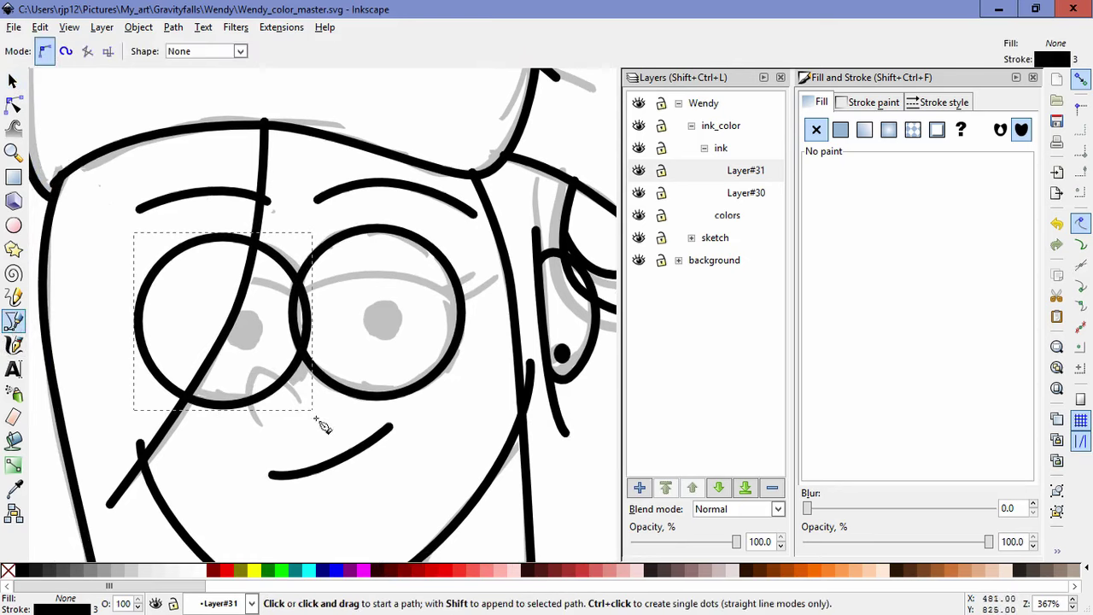
pyautogui.click(261, 423)
pyautogui.moveTo(253, 370); pyautogui.dragTo(285, 363)
pyautogui.doubleClick(305, 407)
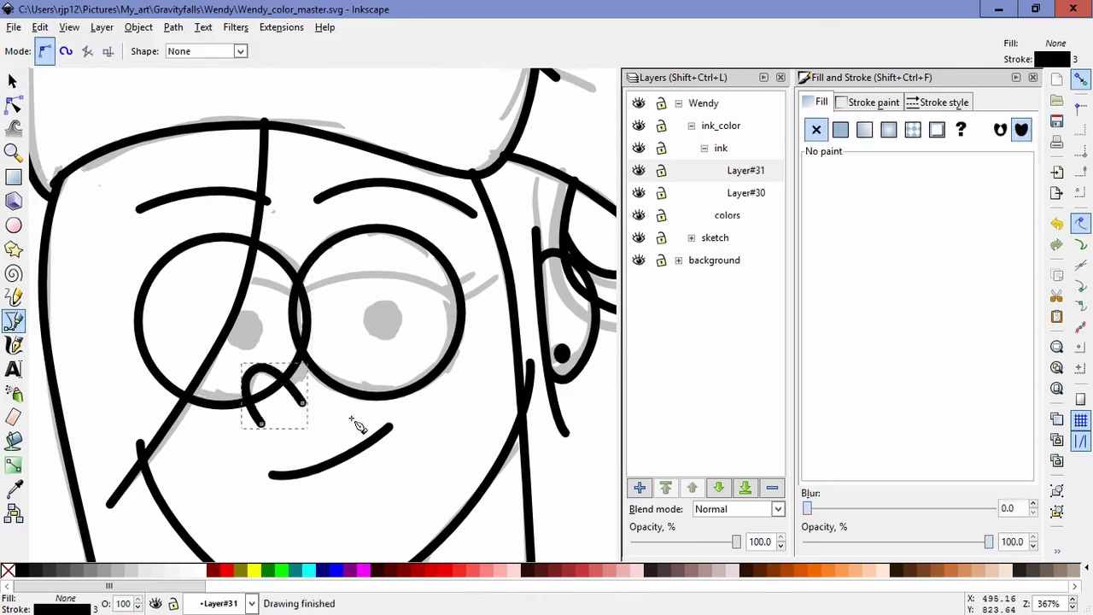
pyautogui.click(13, 104)
pyautogui.moveTo(262, 423); pyautogui.dragTo(257, 427)
pyautogui.click(424, 440)
# Step: Draw a short curved neck line from the jaw's right side down to the collar, following the sketch
pyautogui.scroll(-2, 451, 456)
pyautogui.press('space')
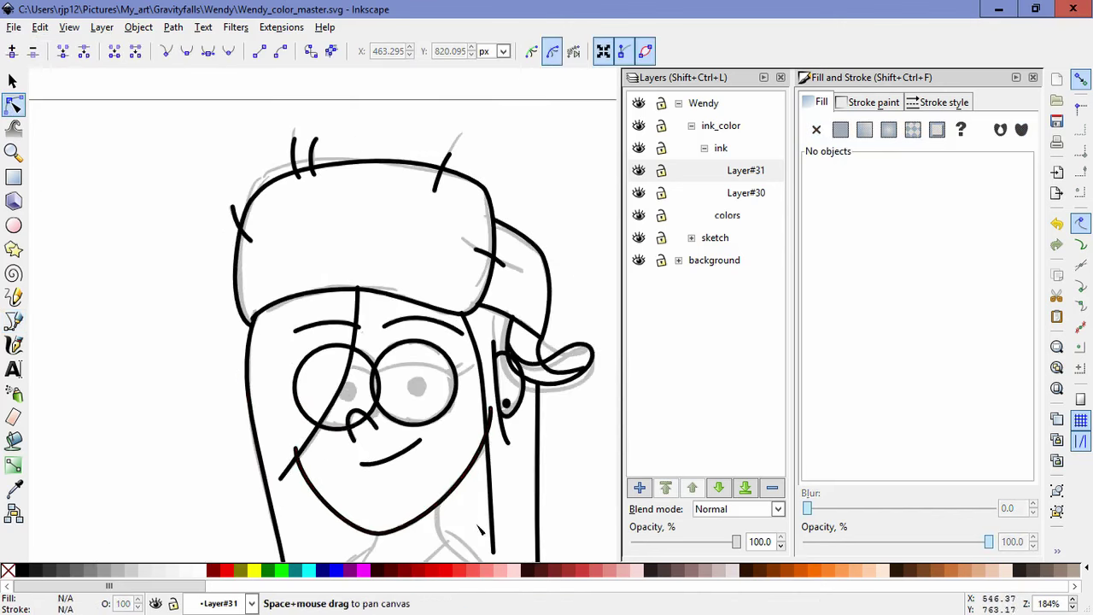
pyautogui.moveTo(472, 523); pyautogui.dragTo(418, 354)
pyautogui.click(14, 321)
pyautogui.scroll(1, 407, 389)
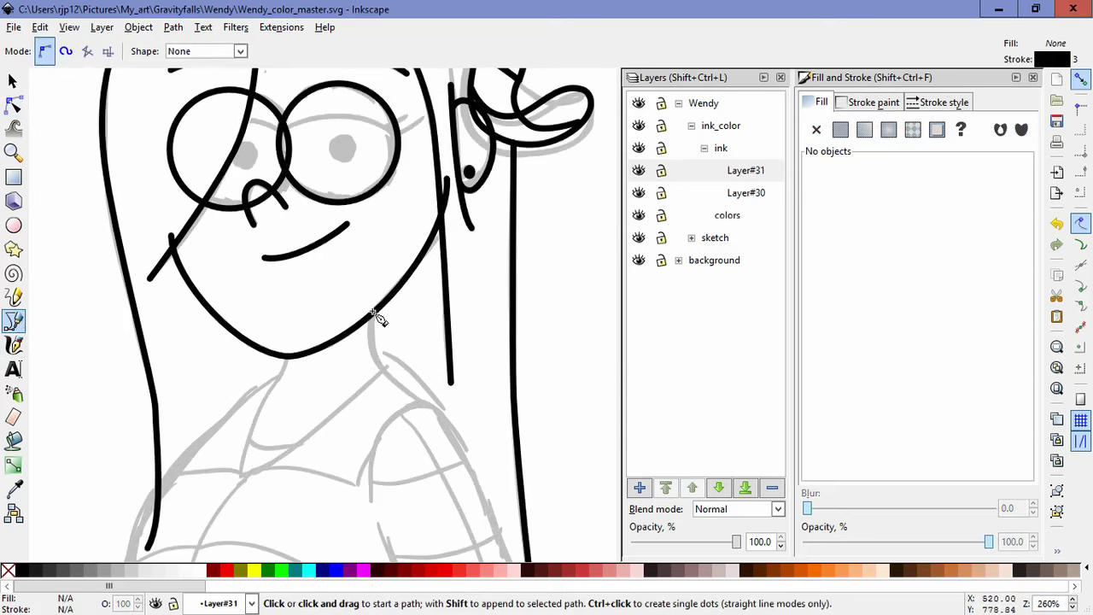
pyautogui.click(374, 312)
pyautogui.moveTo(385, 369); pyautogui.dragTo(387, 376)
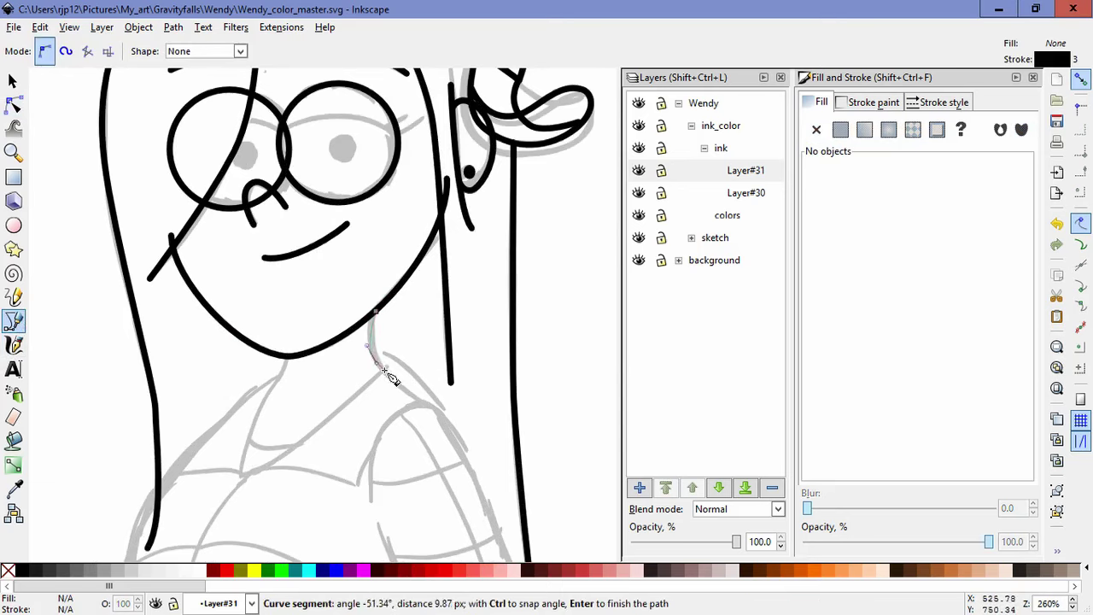
pyautogui.rightClick(384, 388)
# Step: Draw the other neck line as a short curve about 8 by 16 px running down from the chin
pyautogui.click(287, 357)
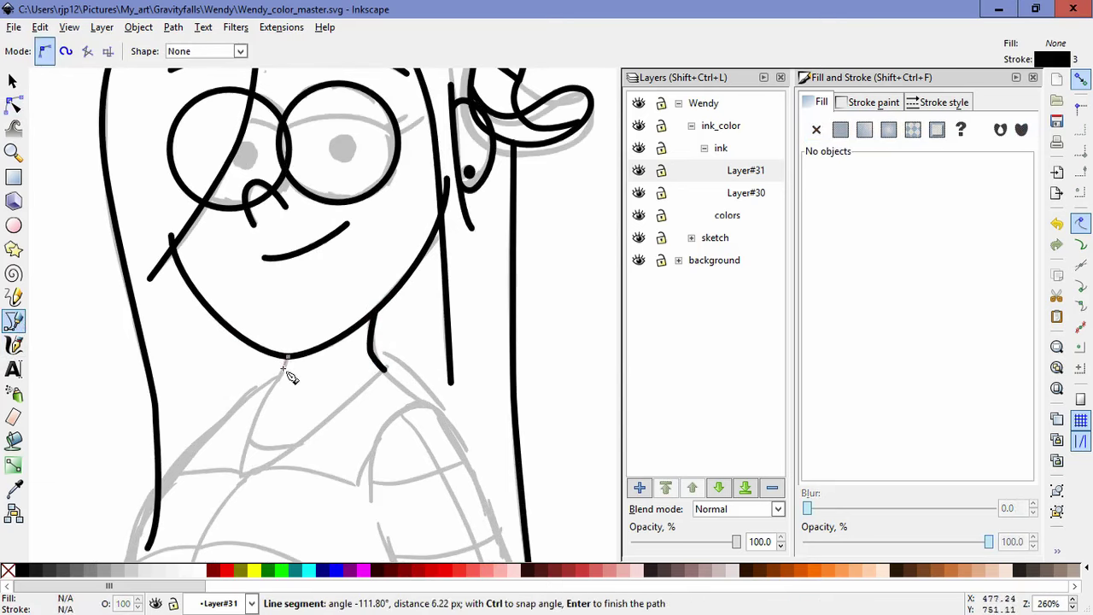
pyautogui.moveTo(285, 394); pyautogui.dragTo(277, 402)
pyautogui.rightClick(278, 403)
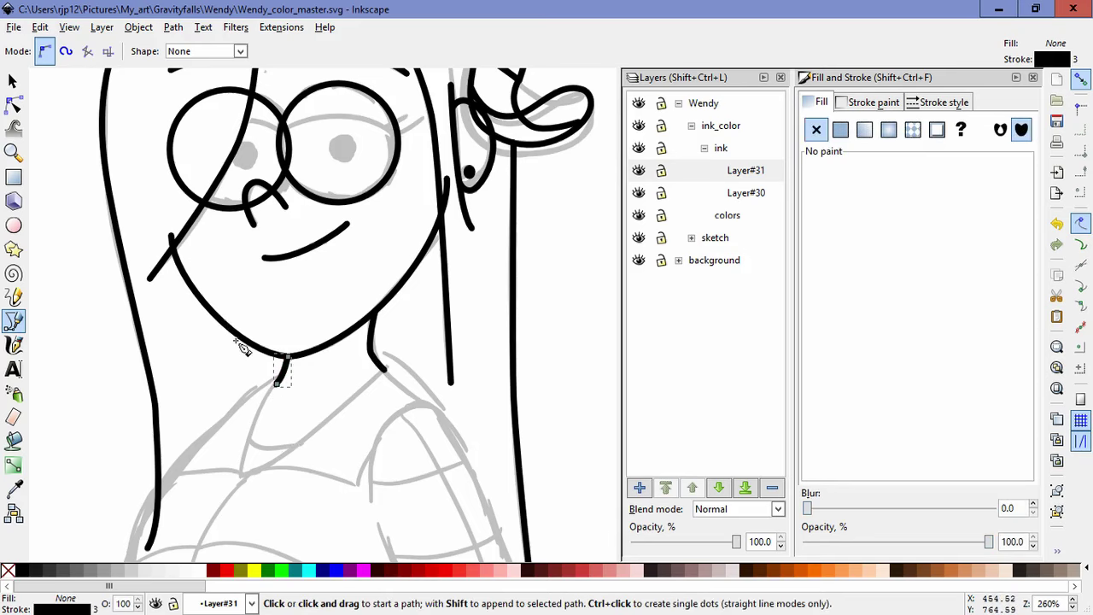
pyautogui.click(21, 82)
# Step: Draw a pupil about 11 px across in the fully visible eye, filled black and without a stroke
pyautogui.scroll(3, 313, 371)
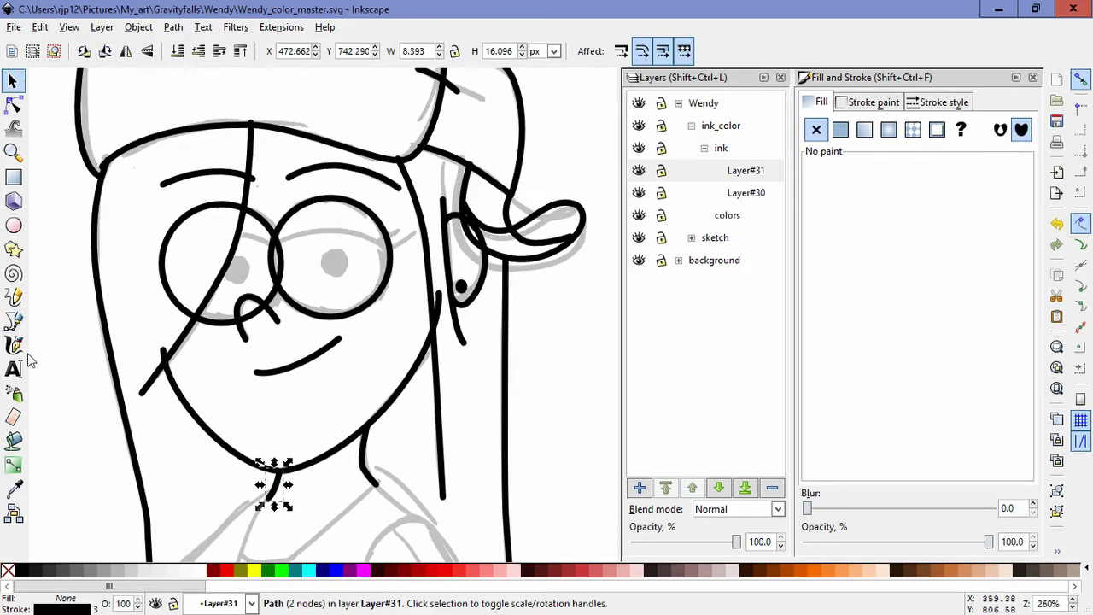
pyautogui.click(13, 227)
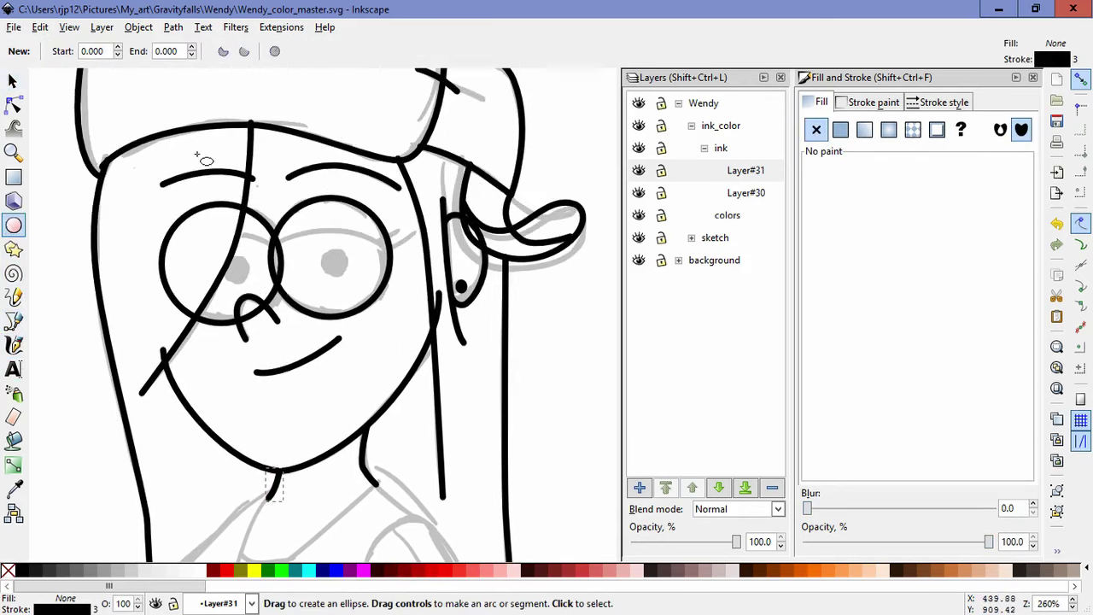
pyautogui.moveTo(325, 253)
pyautogui.mouseDown()
pyautogui.moveTo(352, 282)
pyautogui.moveTo(345, 271)
pyautogui.mouseUp()
pyautogui.click(13, 81)
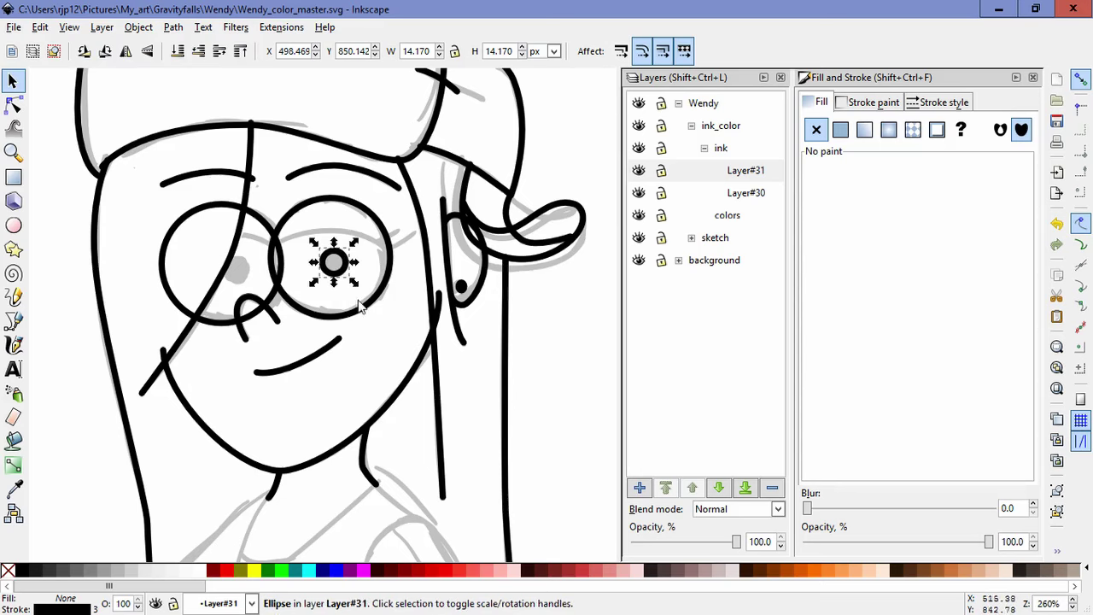
pyautogui.click(865, 129)
pyautogui.click(873, 101)
pyautogui.click(815, 128)
# Step: Duplicate the pupil and place the copy over the sketched pupil of the other eye
pyautogui.moveTo(345, 278); pyautogui.dragTo(232, 269)
pyautogui.hotkey('ctrl', 'd')
pyautogui.click(376, 327)
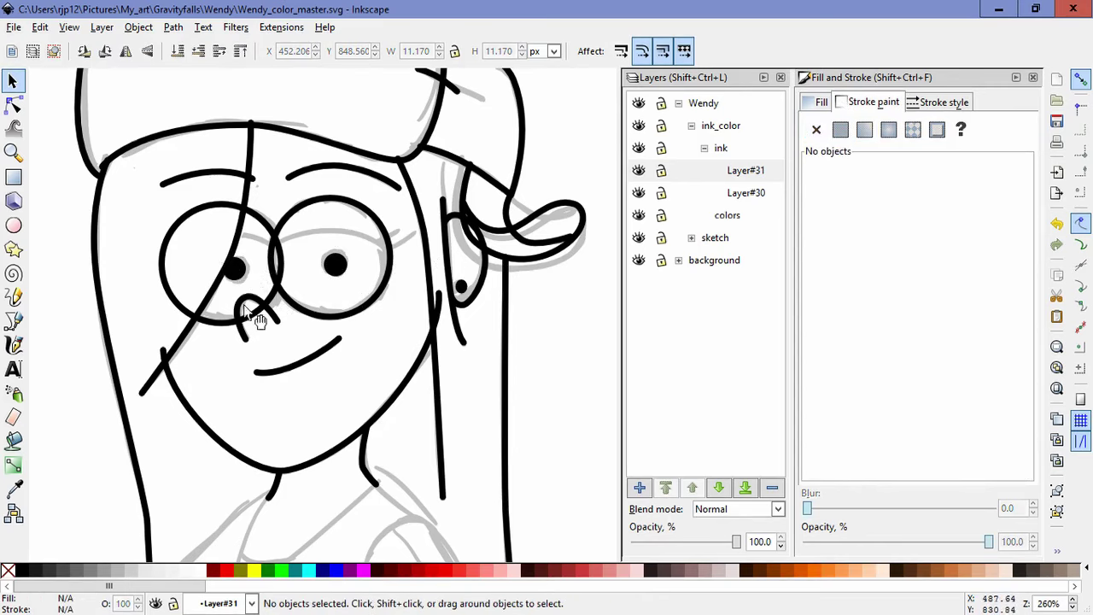
# Step: Draw a curved upper eyelid about 59 by 15 px across the fully visible eye, fitting its end nodes to the circle
pyautogui.click(14, 321)
pyautogui.click(297, 228)
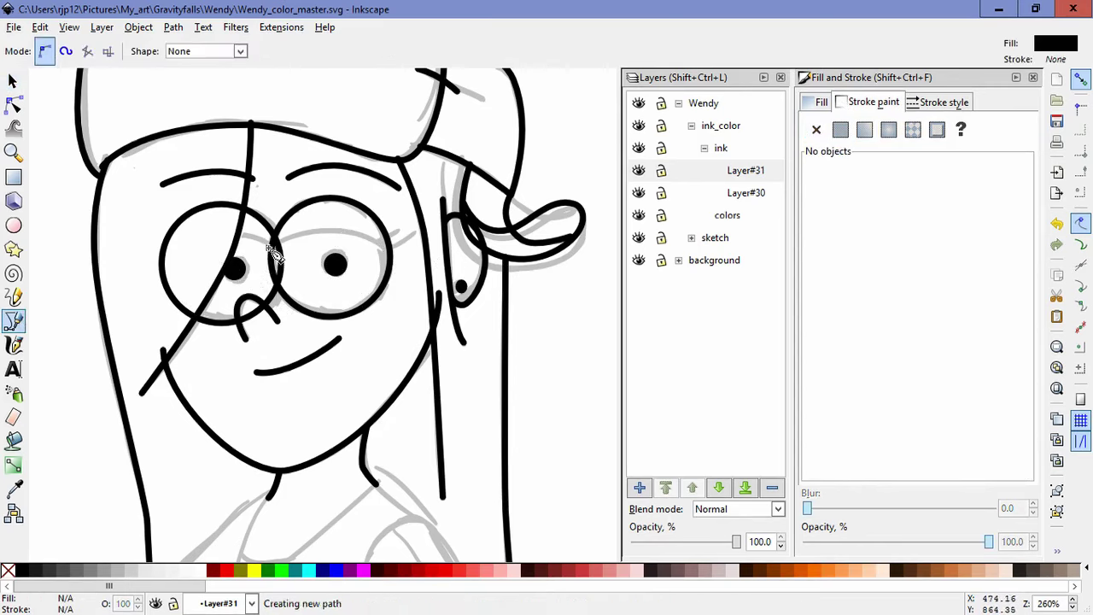
pyautogui.moveTo(367, 233); pyautogui.dragTo(381, 244)
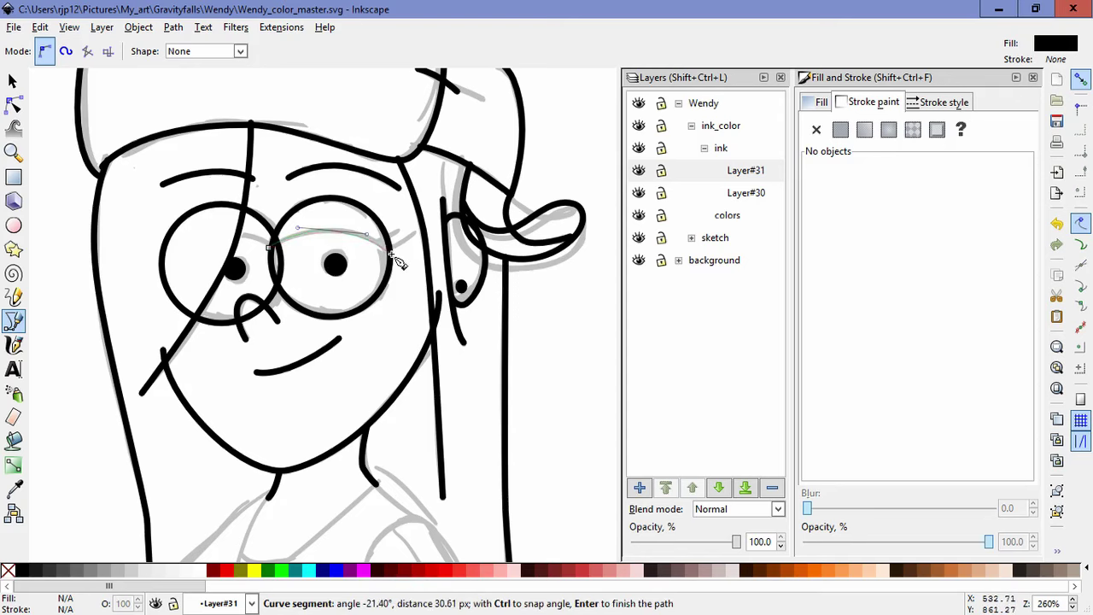
pyautogui.doubleClick(391, 255)
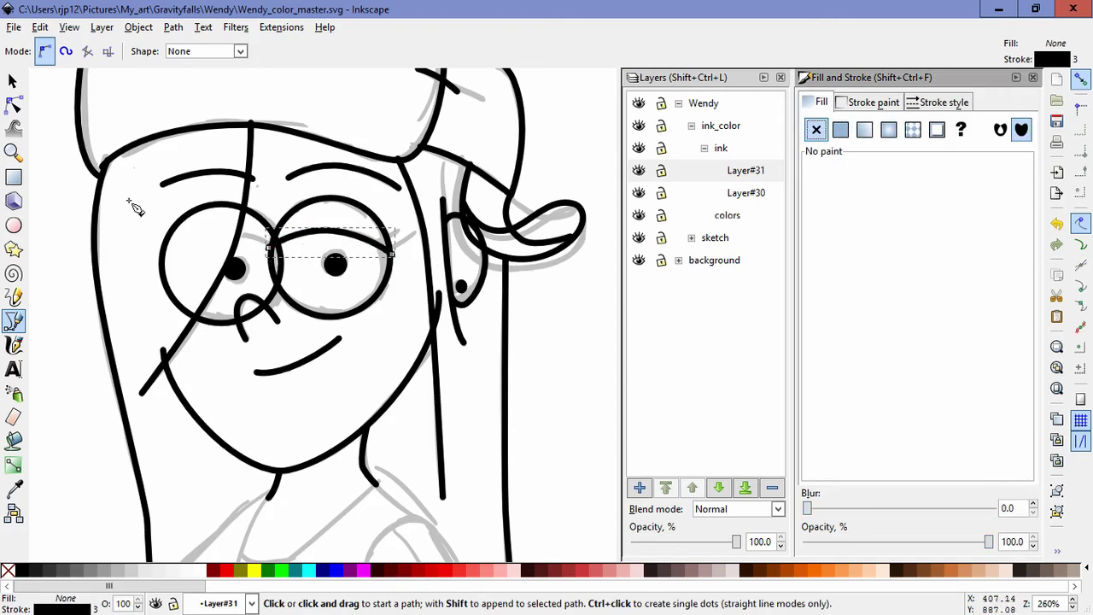
pyautogui.click(14, 104)
pyautogui.moveTo(270, 249); pyautogui.dragTo(299, 234)
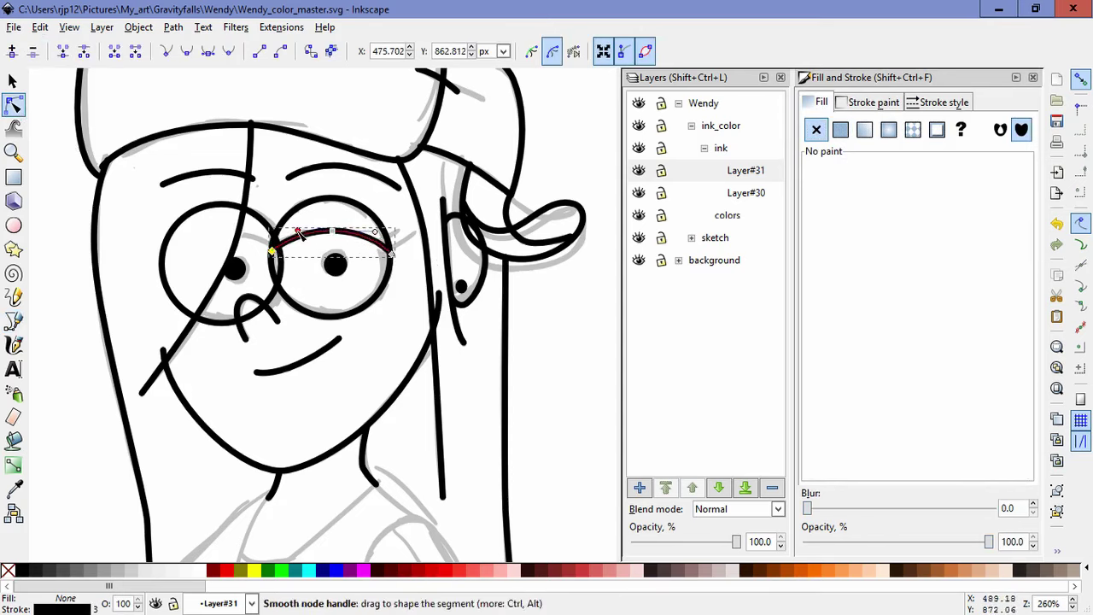
pyautogui.moveTo(391, 254); pyautogui.dragTo(389, 255)
pyautogui.doubleClick(364, 361)
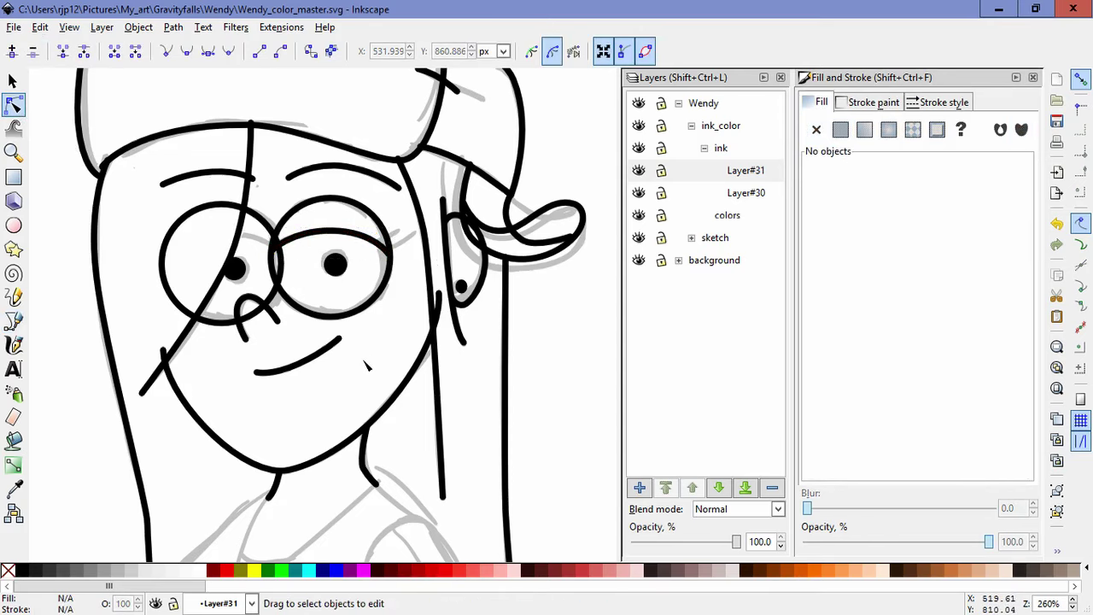
# Step: Duplicate the eyelid line and place the copy across the other eye
pyautogui.press('s')
pyautogui.click(365, 244)
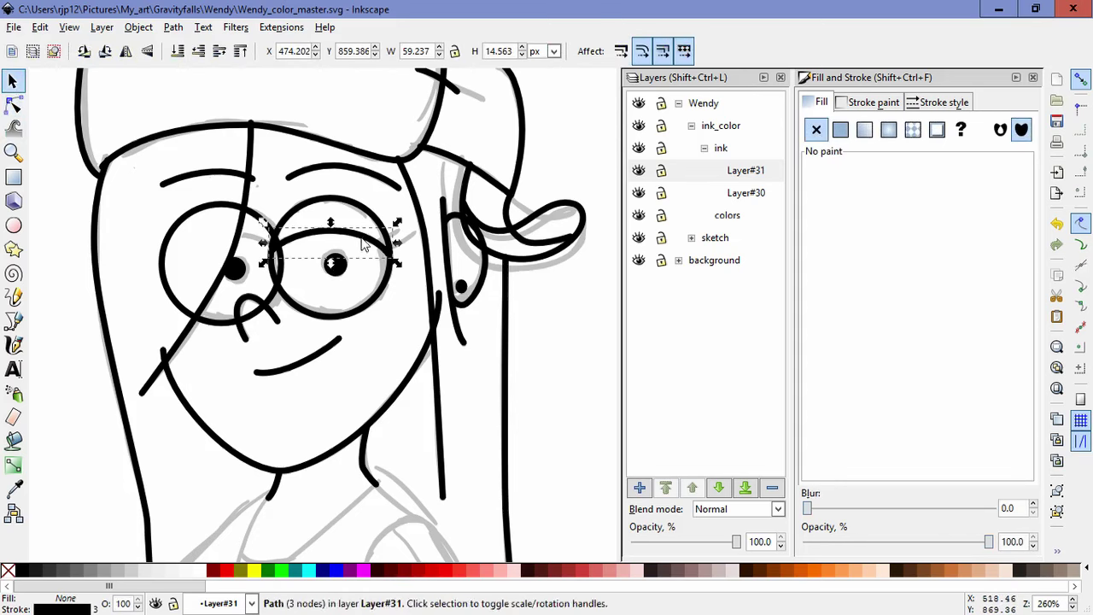
pyautogui.click(253, 248)
pyautogui.moveTo(242, 240); pyautogui.dragTo(247, 238)
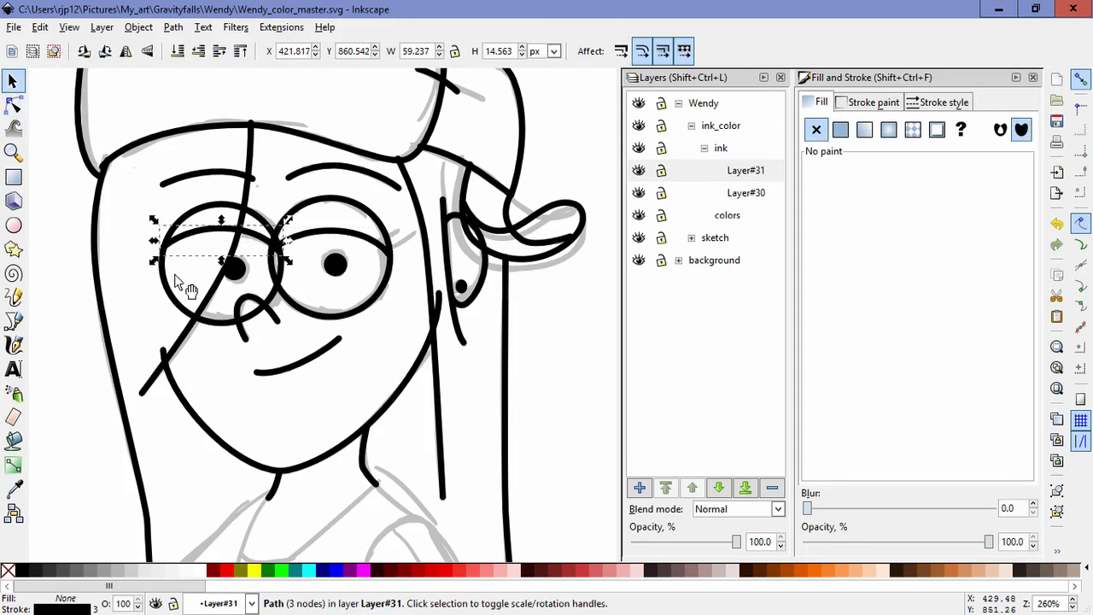
# Step: Extend the fully visible eye's eyelid line from its outer end with a short segment for an eyelash
pyautogui.click(13, 320)
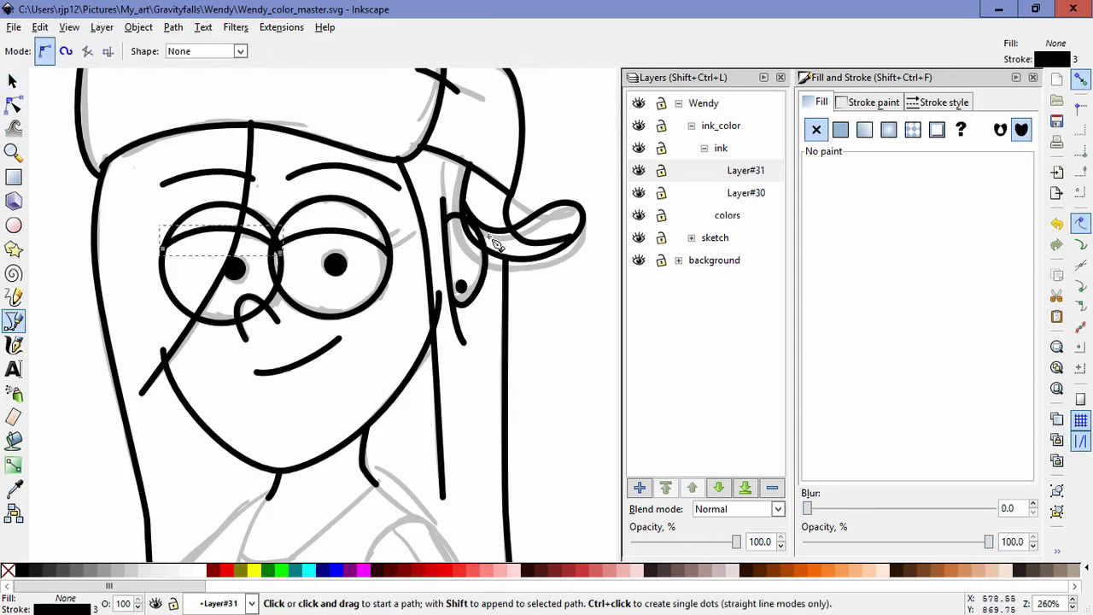
pyautogui.scroll(2, 417, 253)
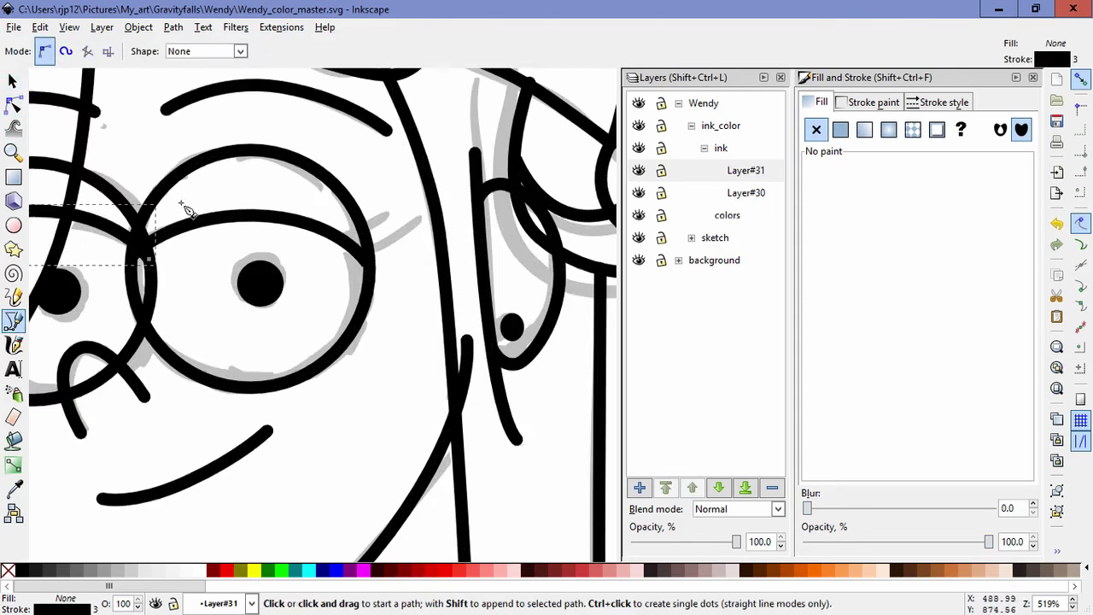
pyautogui.press('n')
pyautogui.click(367, 262)
pyautogui.click(13, 320)
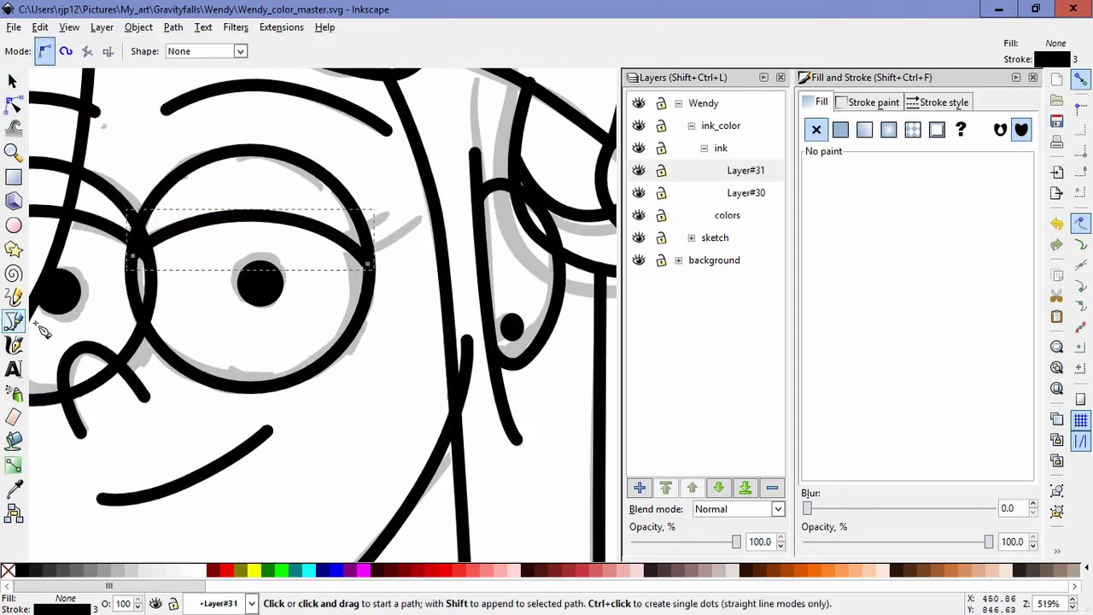
pyautogui.click(368, 265)
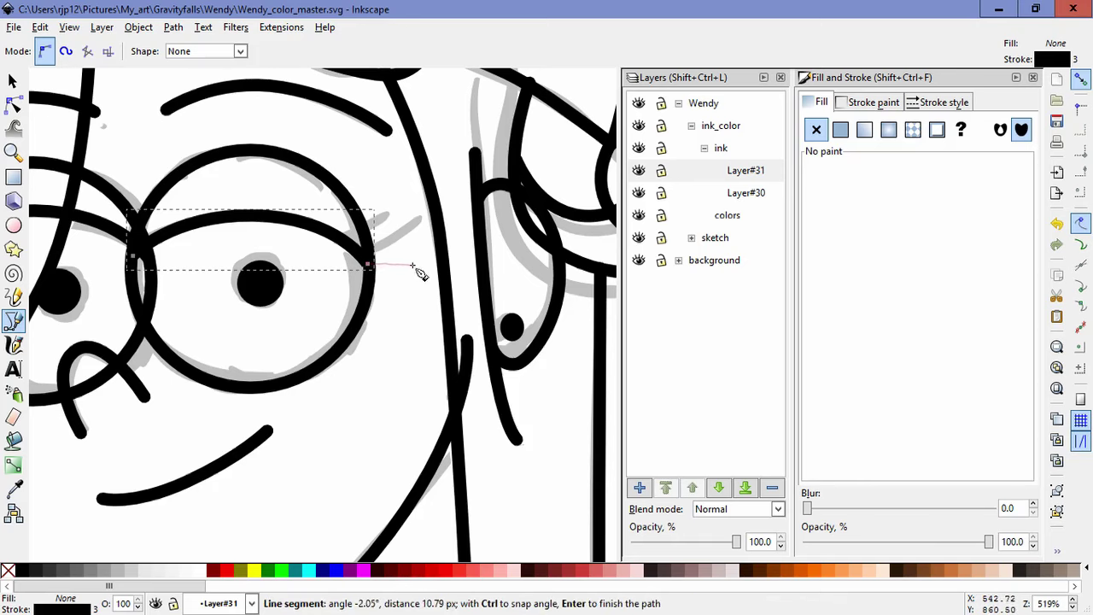
pyautogui.doubleClick(412, 265)
pyautogui.press('n')
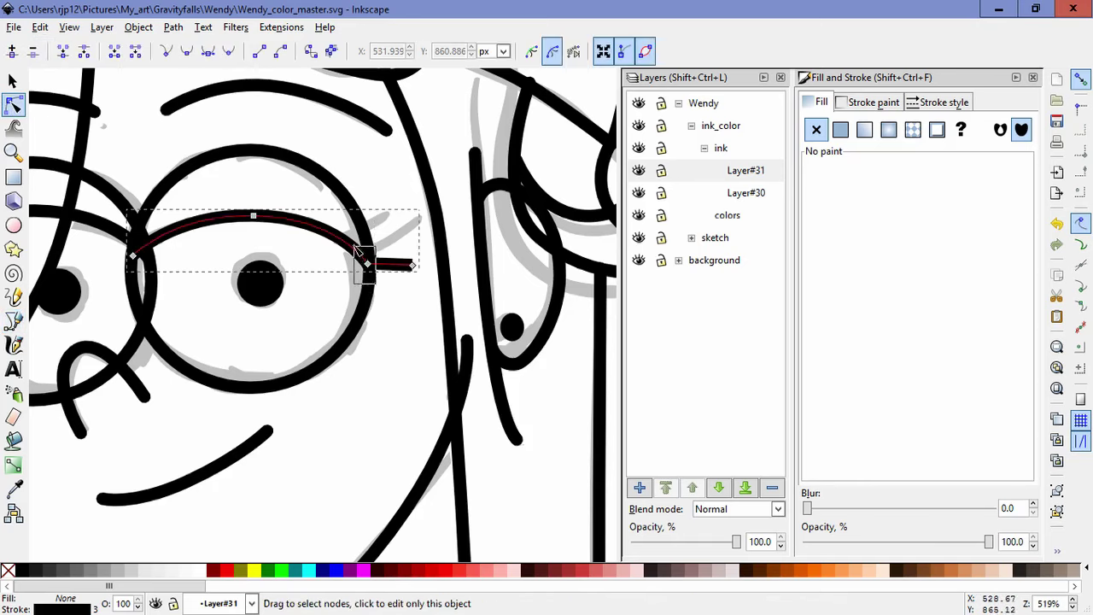
# Step: Smooth the node at the eye's outer corner and raise the segment's end to form an upward-curving eyelash
pyautogui.click(368, 265)
pyautogui.click(186, 50)
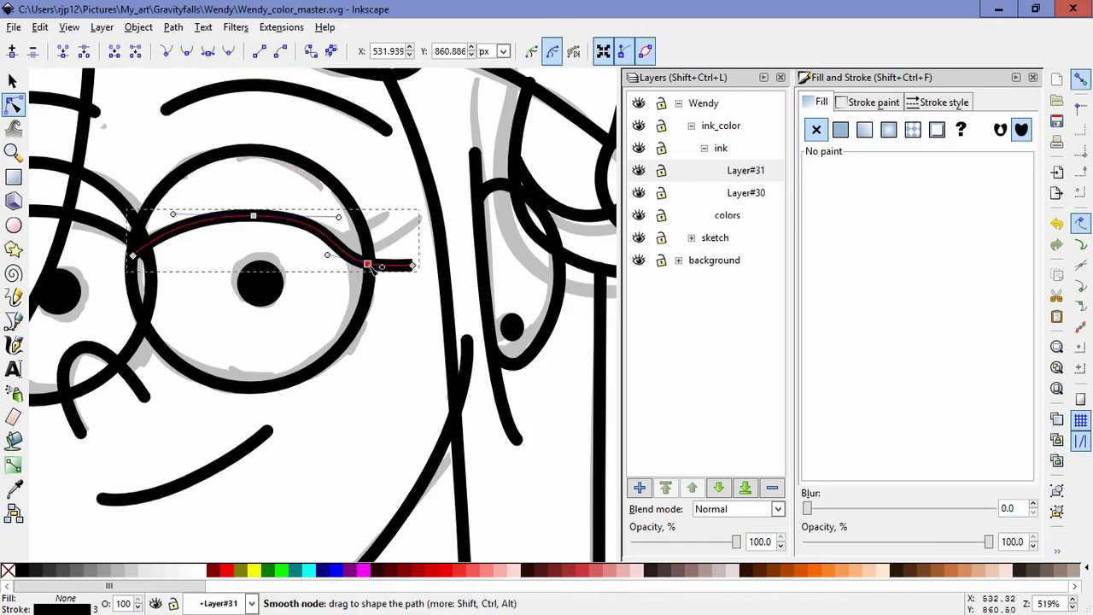
pyautogui.moveTo(368, 264)
pyautogui.mouseDown()
pyautogui.moveTo(354, 258)
pyautogui.moveTo(410, 241)
pyautogui.moveTo(397, 269)
pyautogui.moveTo(414, 232)
pyautogui.mouseUp()
pyautogui.click(939, 102)
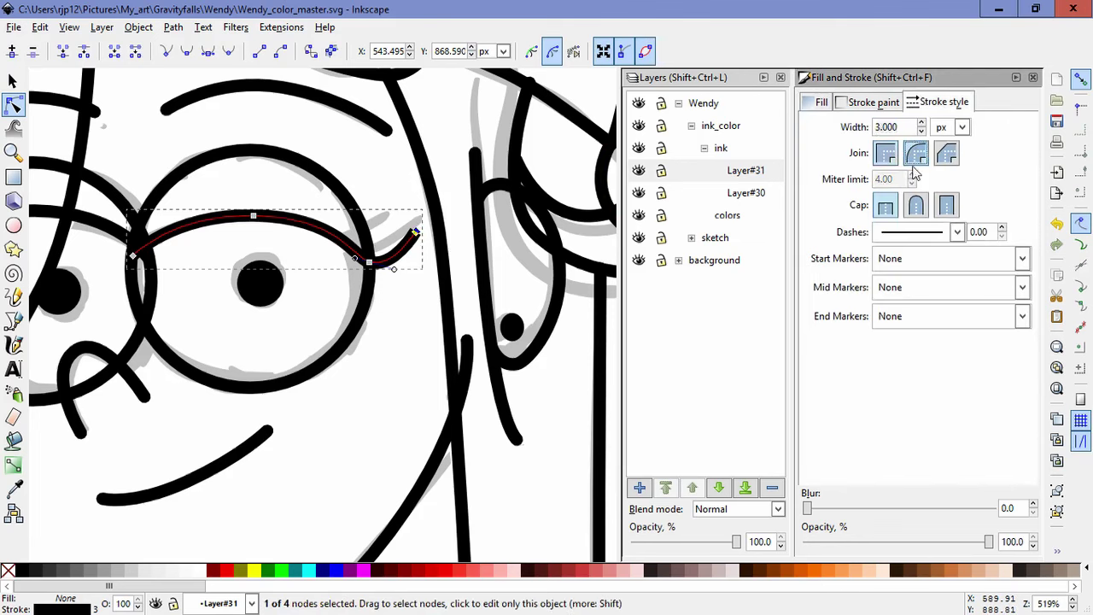
pyautogui.click(359, 372)
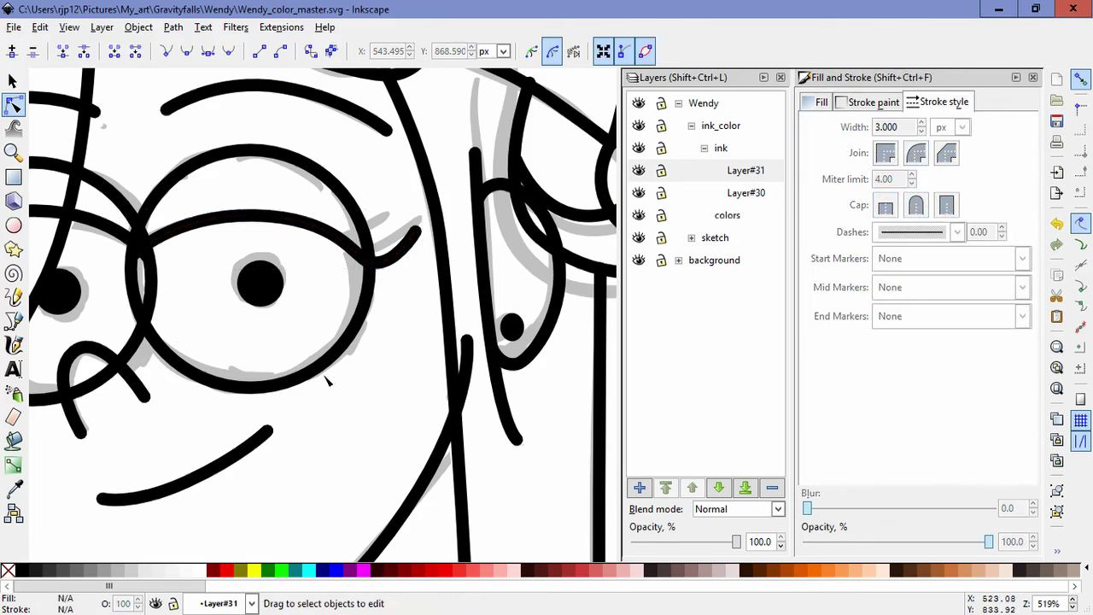
# Step: Draw a second short curved eyelash above the first and adjust its outer end node to the sketch
pyautogui.click(15, 319)
pyautogui.click(346, 240)
pyautogui.moveTo(391, 229); pyautogui.dragTo(407, 212)
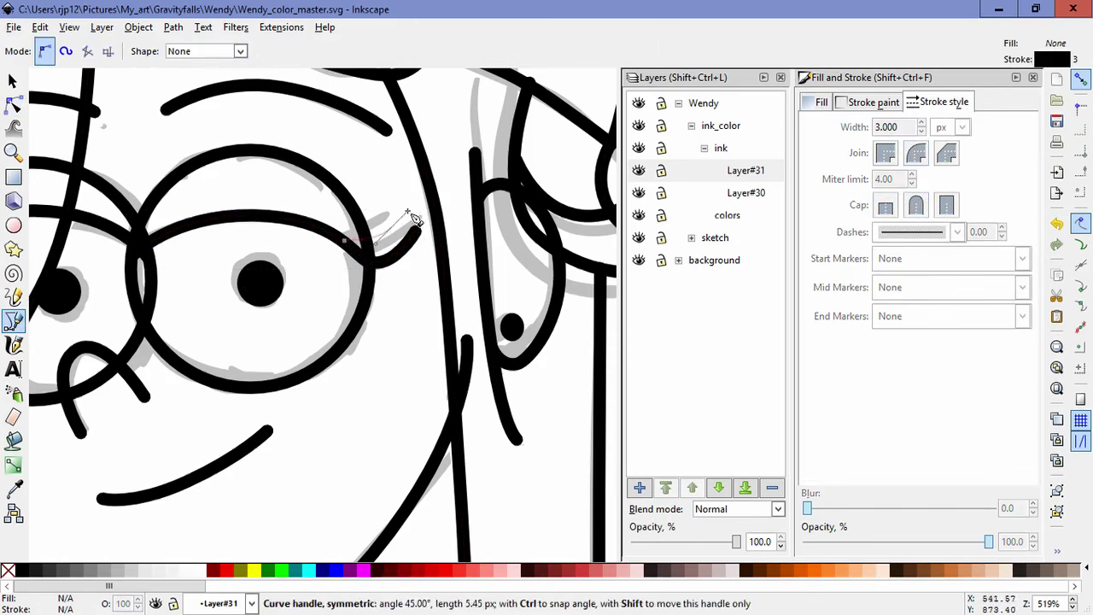
pyautogui.press('Return')
pyautogui.click(12, 104)
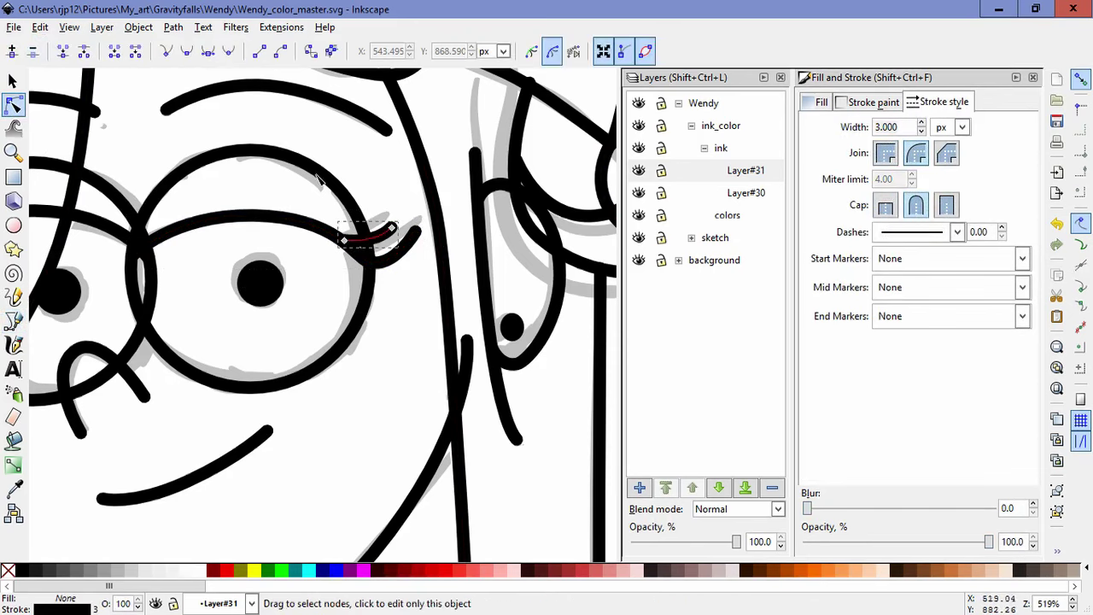
pyautogui.moveTo(392, 230); pyautogui.dragTo(386, 223)
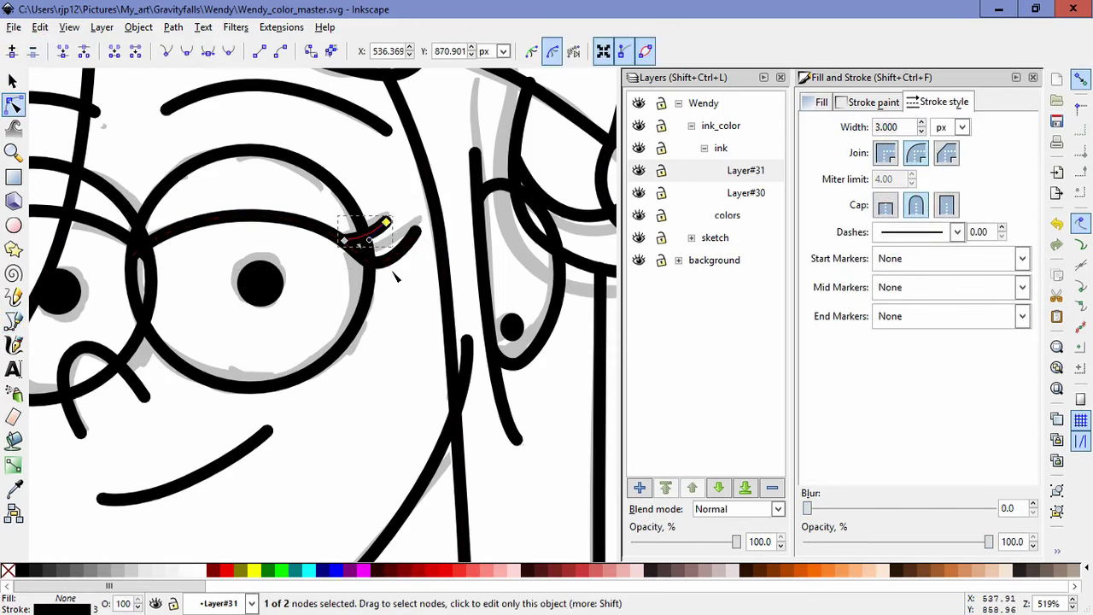
# Step: Rotate the second eyelash steeper and position it so it starts at the eye's outer corner
pyautogui.press('s')
pyautogui.moveTo(377, 253)
pyautogui.mouseDown()
pyautogui.moveTo(400, 265)
pyautogui.moveTo(382, 250)
pyautogui.moveTo(414, 219)
pyautogui.moveTo(408, 212)
pyautogui.moveTo(400, 231)
pyautogui.moveTo(403, 207)
pyautogui.moveTo(392, 224)
pyautogui.mouseUp()
pyautogui.click(383, 250)
pyautogui.click(398, 388)
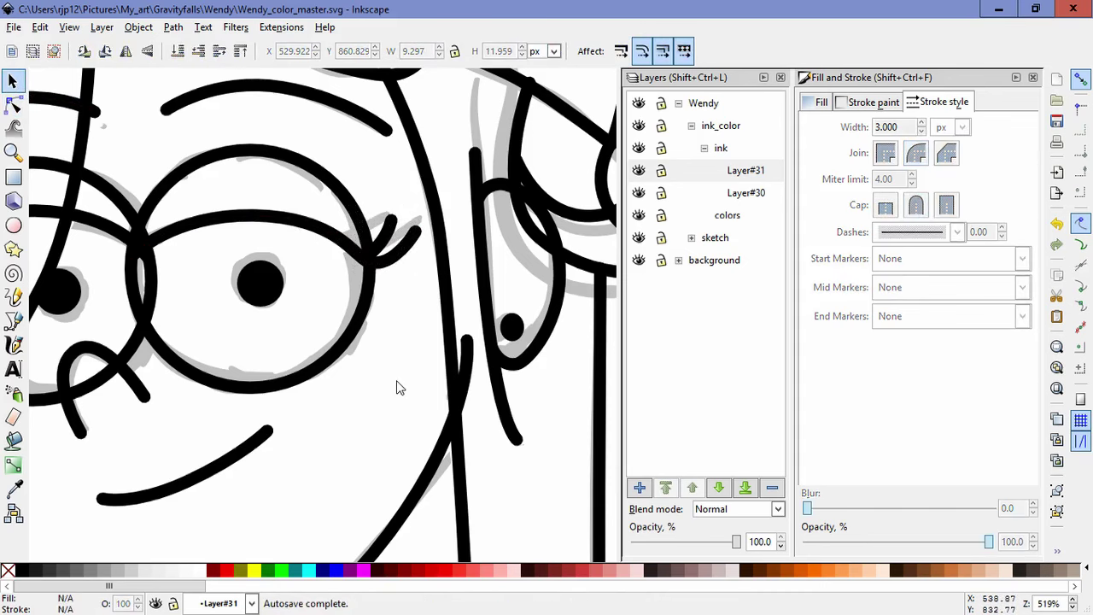
# Step: Add a new layer above Layer#31 in the ink group and get the Pen tool ready for inking the body
pyautogui.scroll(-3, 392, 376)
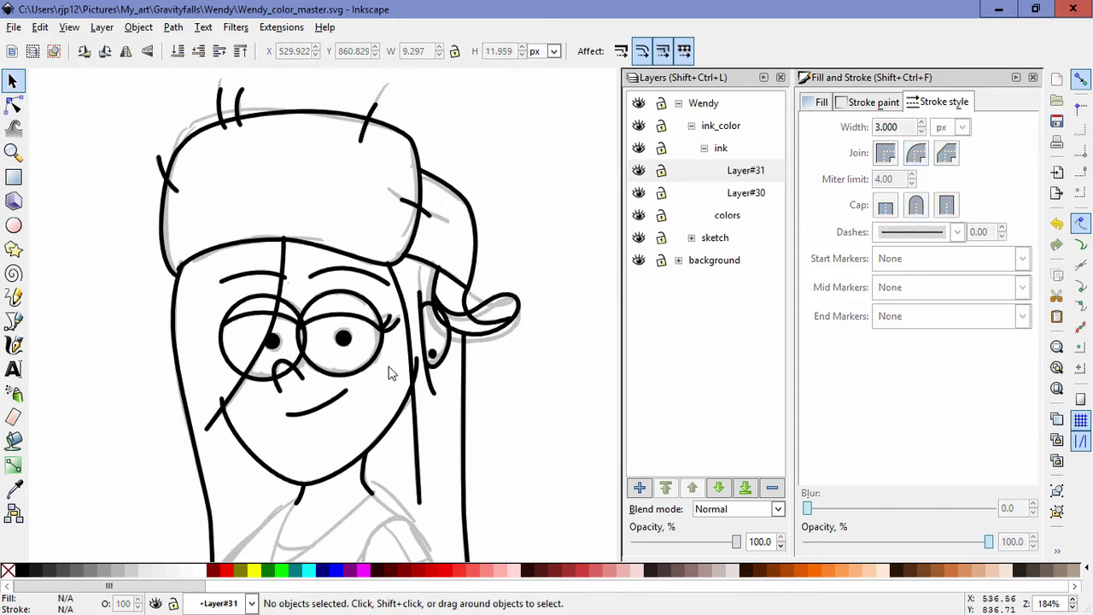
pyautogui.moveTo(390, 371); pyautogui.dragTo(435, 279)
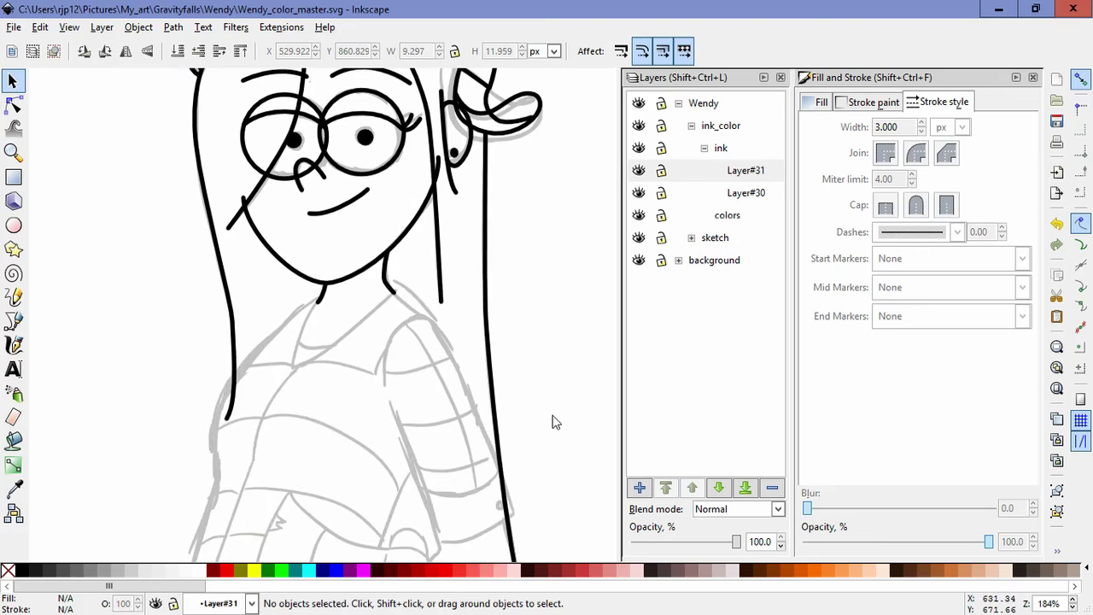
pyautogui.click(639, 488)
pyautogui.click(602, 366)
pyautogui.click(13, 321)
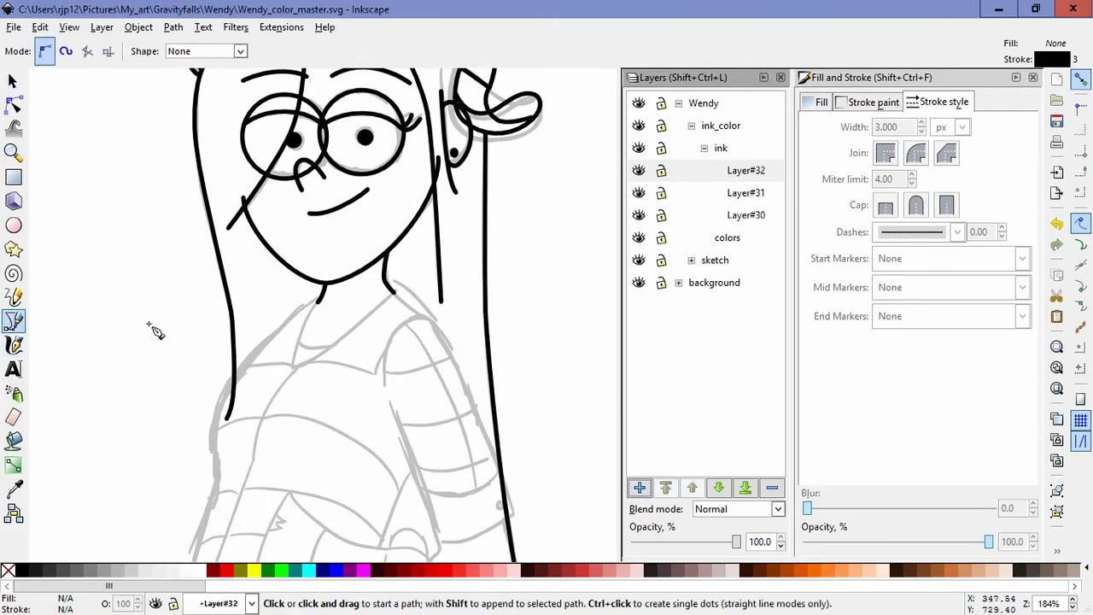
pyautogui.press('space')
pyautogui.click(533, 364)
pyautogui.press('space')
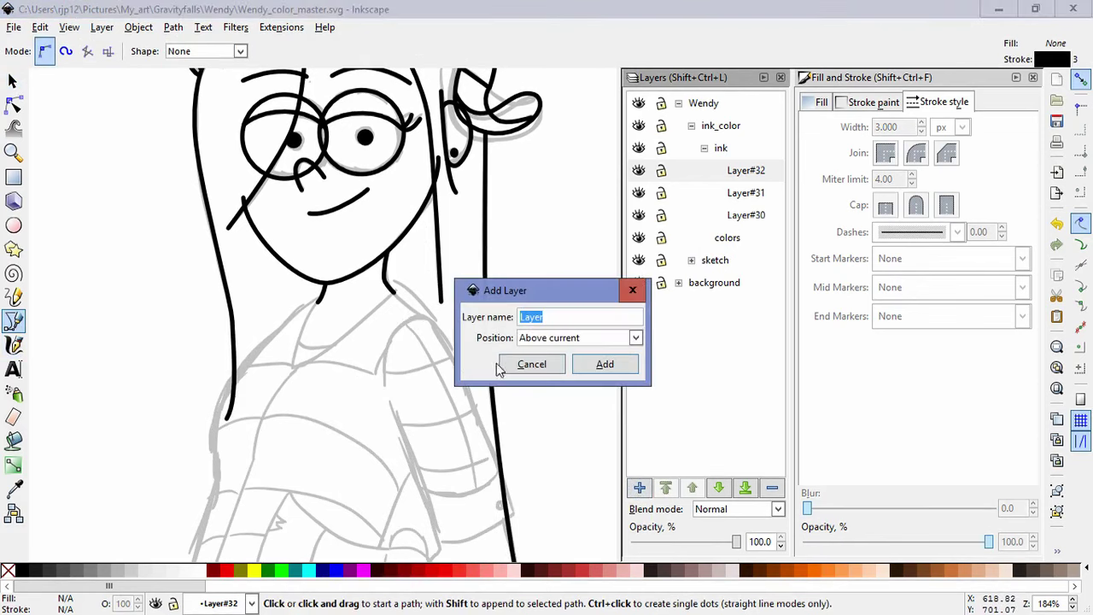
pyautogui.click(502, 365)
# Step: Draw a curved shoulder line from the right side of the neck down to the upper arm, following the sketch
pyautogui.click(13, 81)
pyautogui.moveTo(304, 378); pyautogui.dragTo(231, 370)
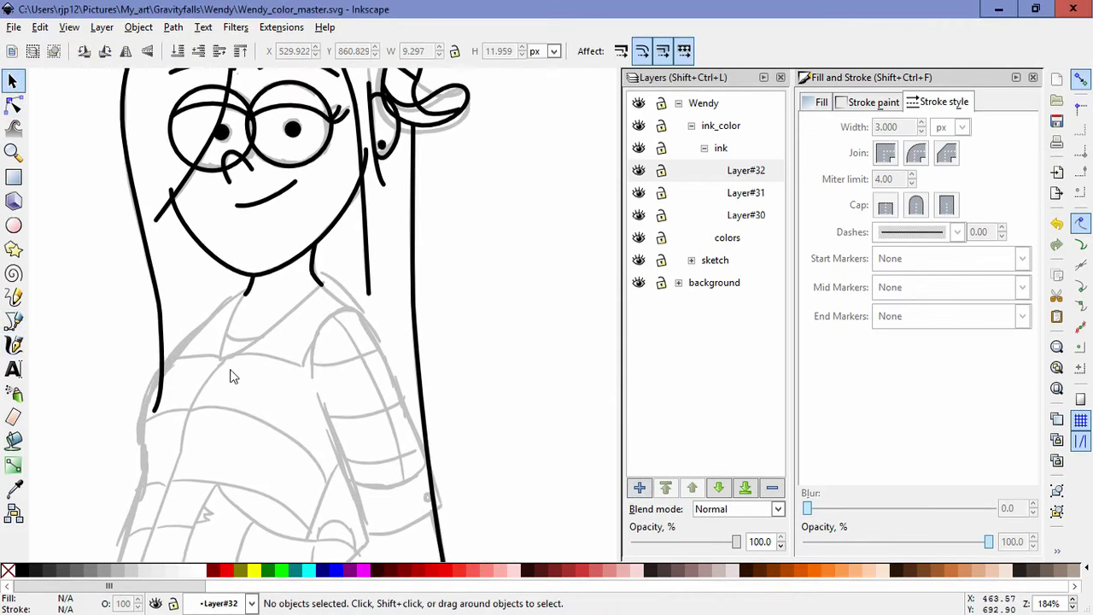
pyautogui.click(13, 323)
pyautogui.click(310, 268)
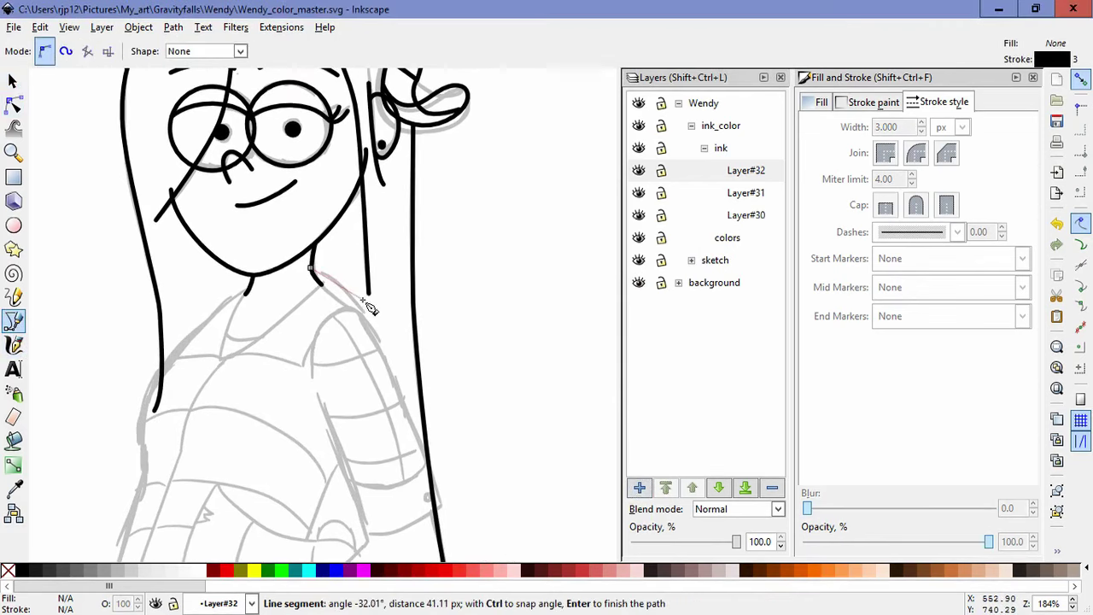
pyautogui.moveTo(377, 341)
pyautogui.mouseDown()
pyautogui.moveTo(410, 398)
pyautogui.moveTo(400, 398)
pyautogui.mouseUp()
pyautogui.press('Return')
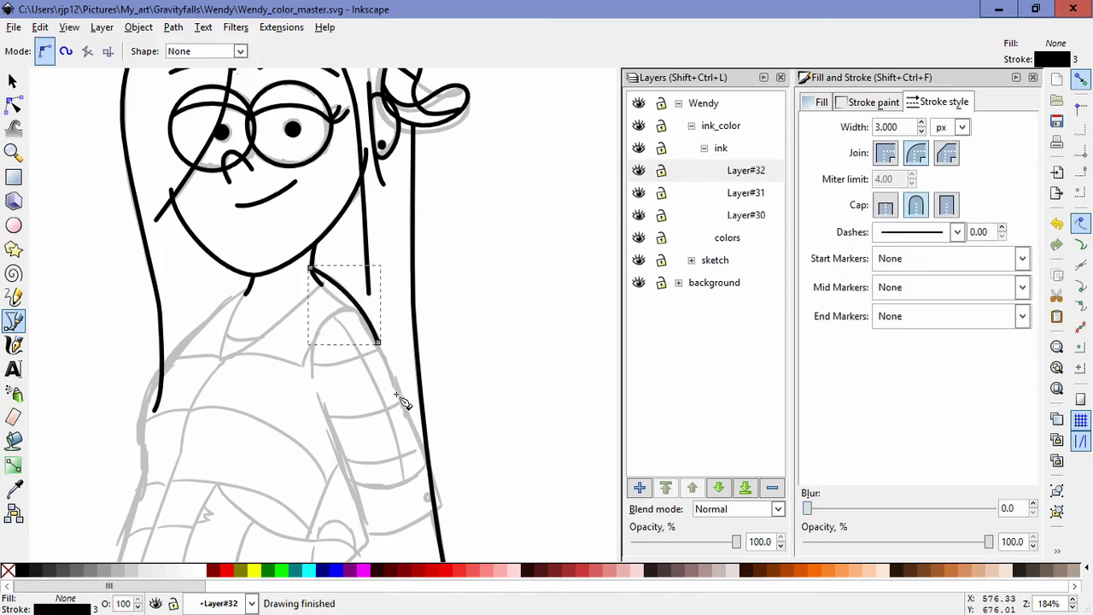
# Step: Draw the left shoulder and outer arm as one path from the neck down to the sketched elbow
pyautogui.click(249, 286)
pyautogui.moveTo(205, 319); pyautogui.dragTo(198, 350)
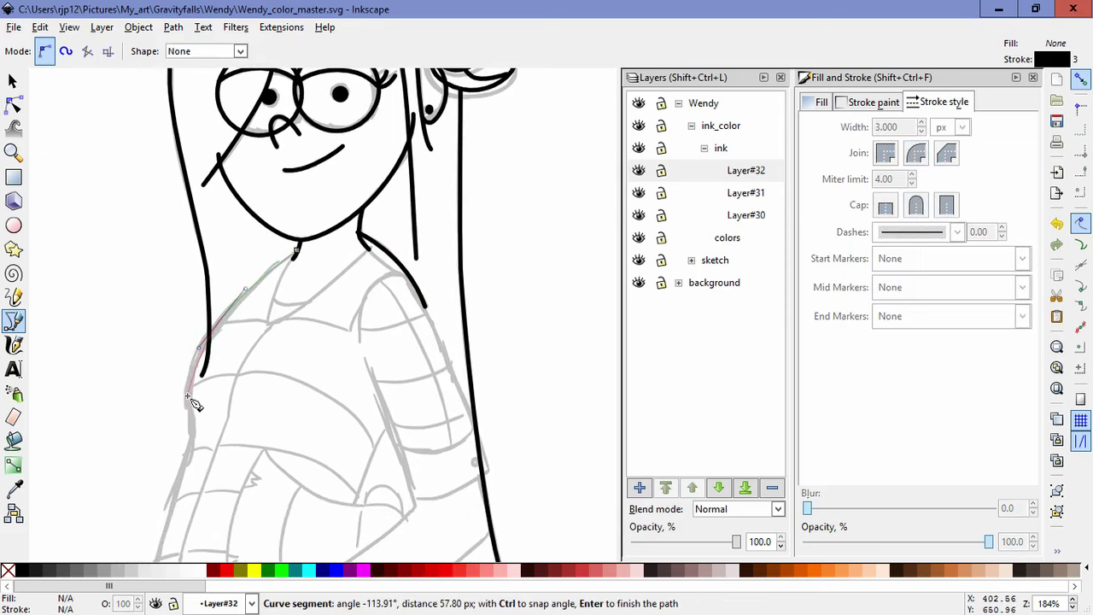
pyautogui.moveTo(191, 408); pyautogui.dragTo(330, 274)
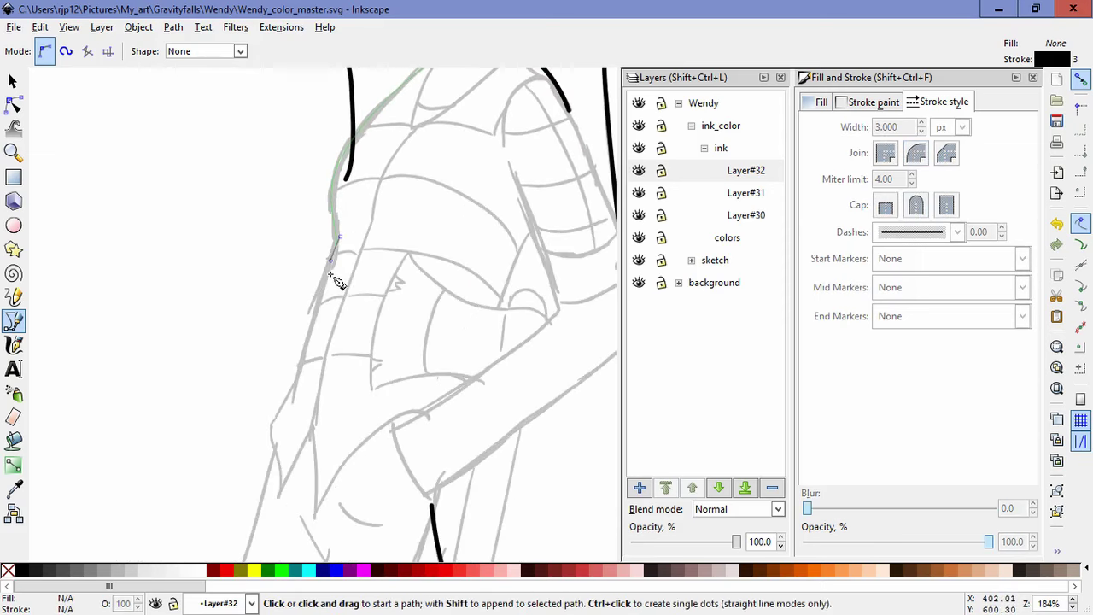
pyautogui.doubleClick(292, 401)
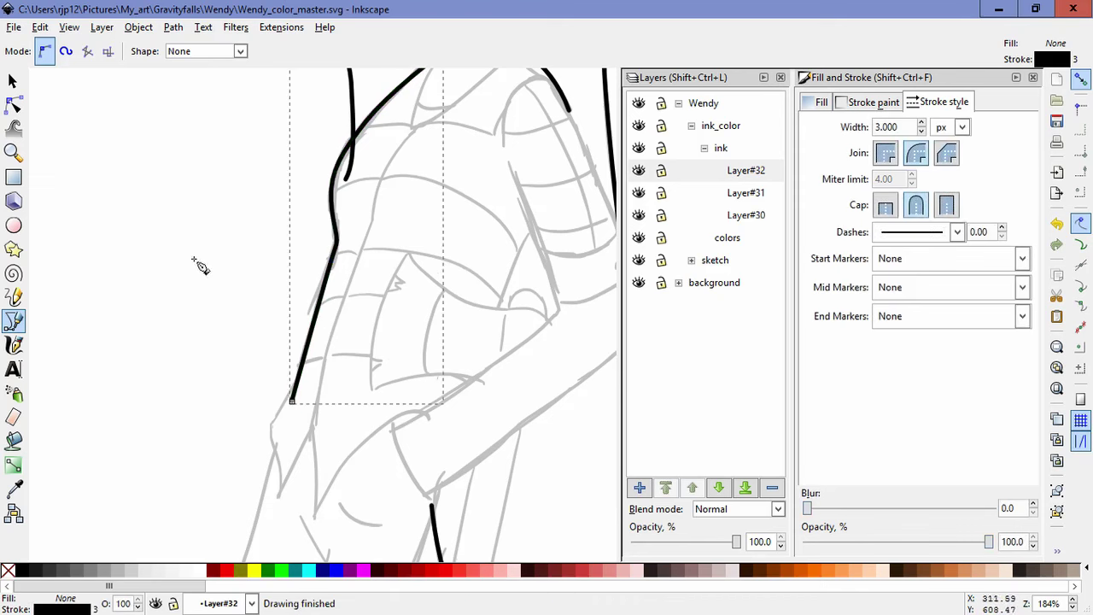
# Step: Bend the straight lower segment of the left arm line into a slight curve that follows the sketch
pyautogui.press('s')
pyautogui.click(12, 105)
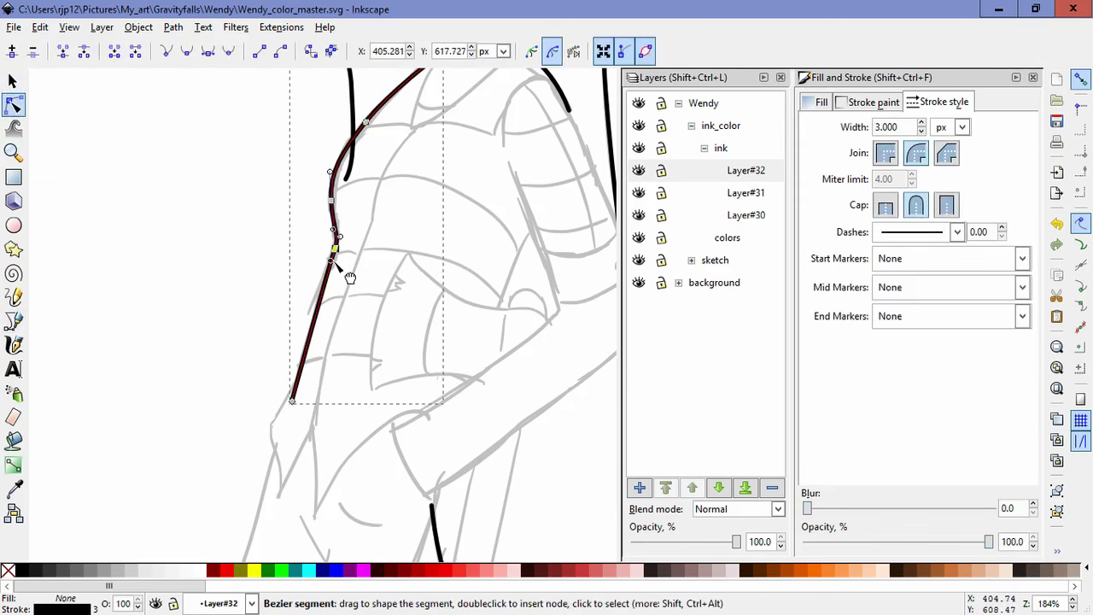
pyautogui.moveTo(349, 276); pyautogui.dragTo(326, 318)
pyautogui.click(415, 307)
pyautogui.click(415, 307)
# Step: Draw the right sleeve's outline from the outer cuff corner up over the shoulder to the armpit
pyautogui.moveTo(415, 308); pyautogui.dragTo(319, 478)
pyautogui.moveTo(363, 372); pyautogui.dragTo(302, 354)
pyautogui.moveTo(372, 319); pyautogui.dragTo(289, 276)
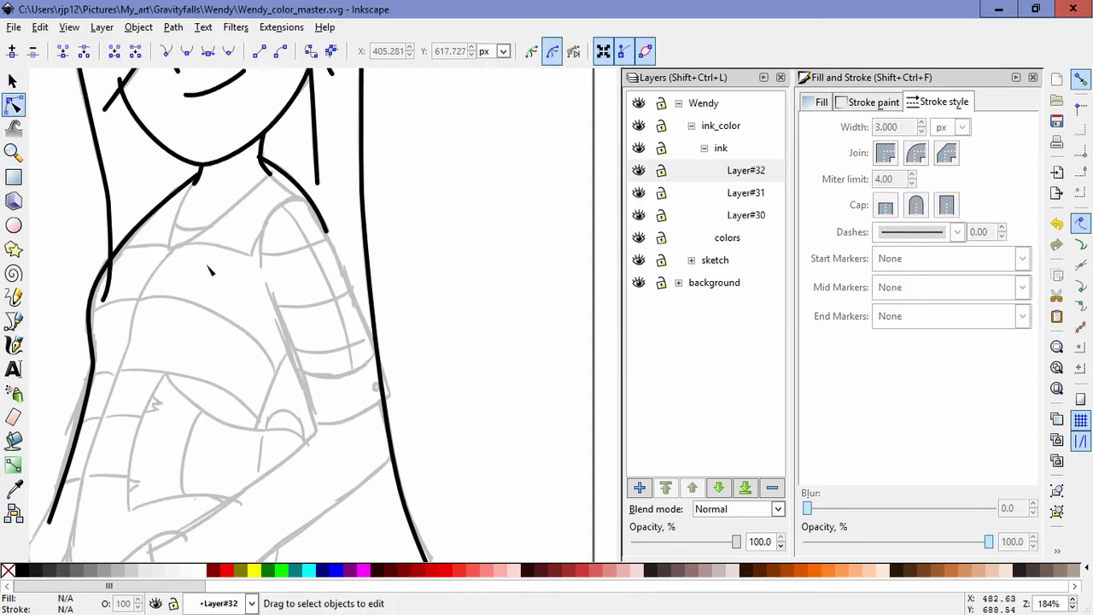
pyautogui.click(13, 320)
pyautogui.click(391, 397)
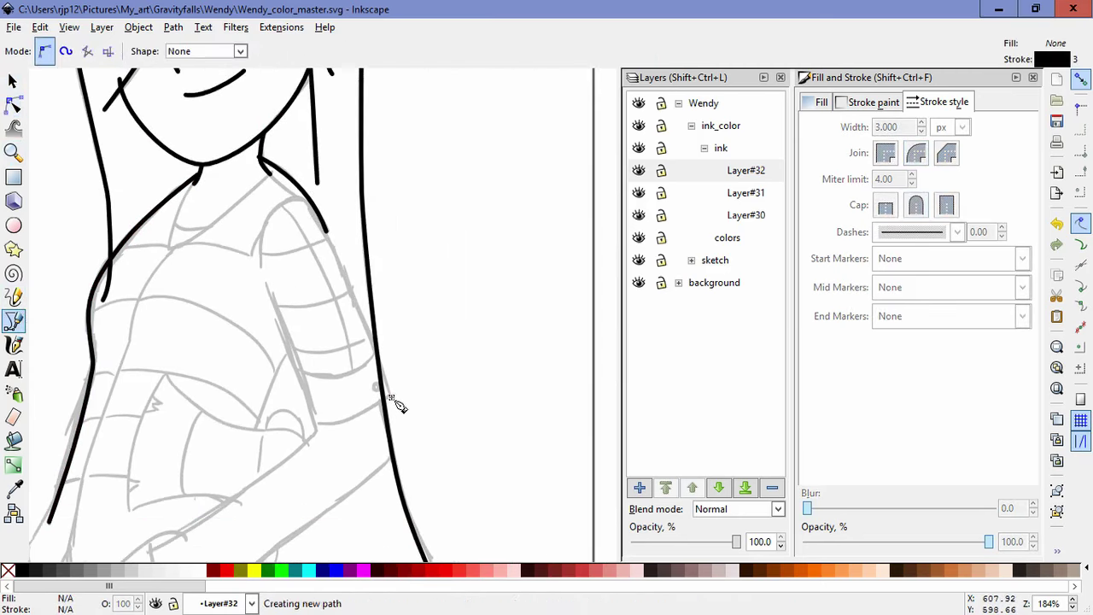
pyautogui.moveTo(356, 288); pyautogui.dragTo(339, 253)
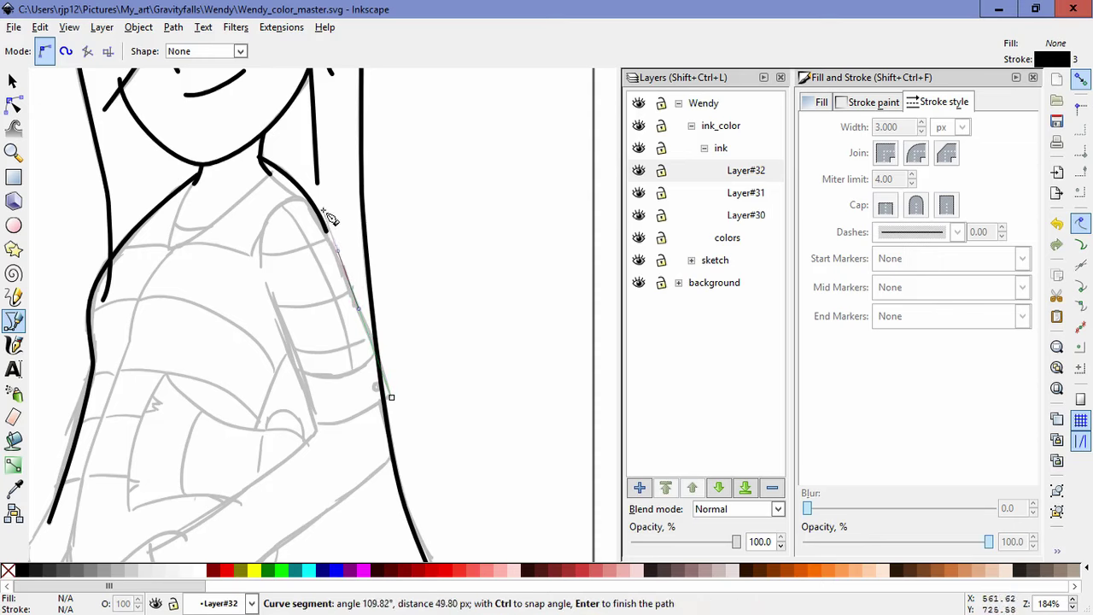
pyautogui.moveTo(295, 194); pyautogui.dragTo(270, 206)
pyautogui.doubleClick(259, 268)
# Step: Move the sleeve's top node and adjust its handles to round the shoulder curve
pyautogui.click(13, 104)
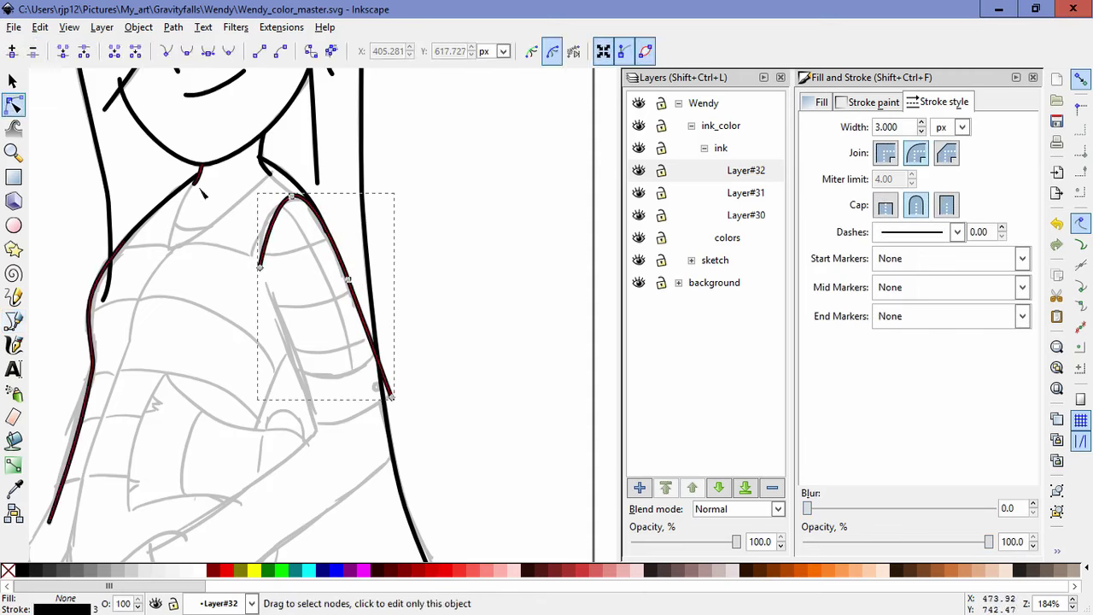
pyautogui.moveTo(293, 200); pyautogui.dragTo(314, 185)
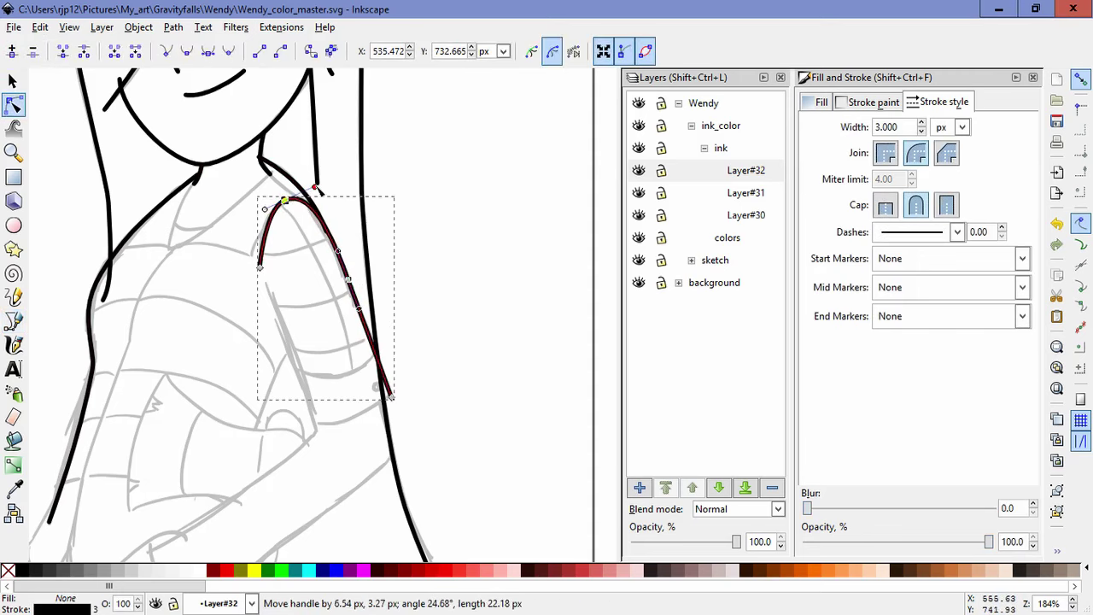
pyautogui.moveTo(265, 210); pyautogui.dragTo(292, 215)
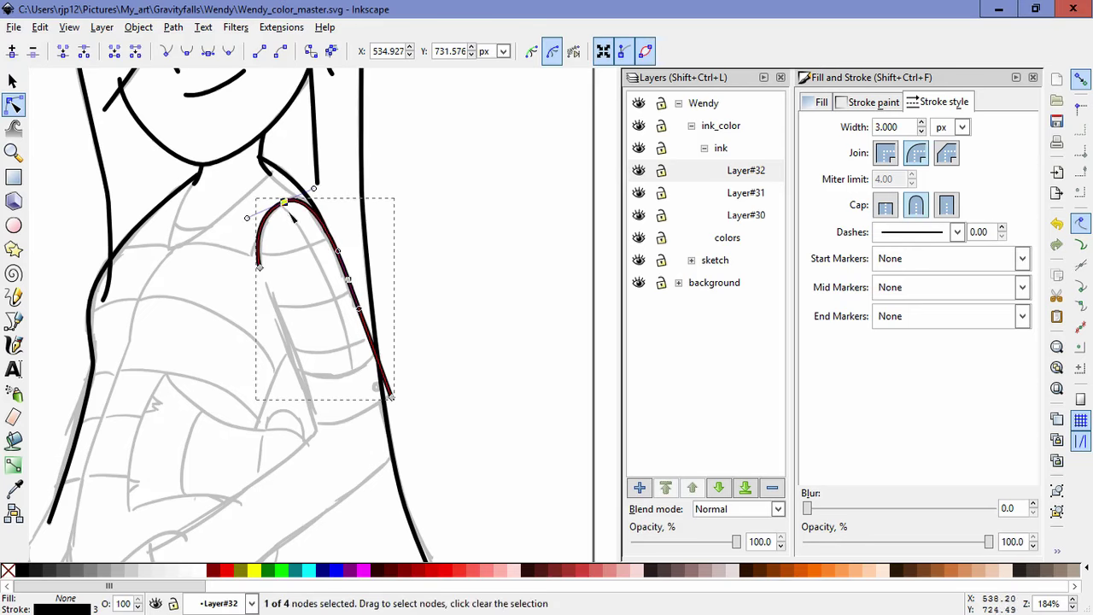
pyautogui.click(13, 320)
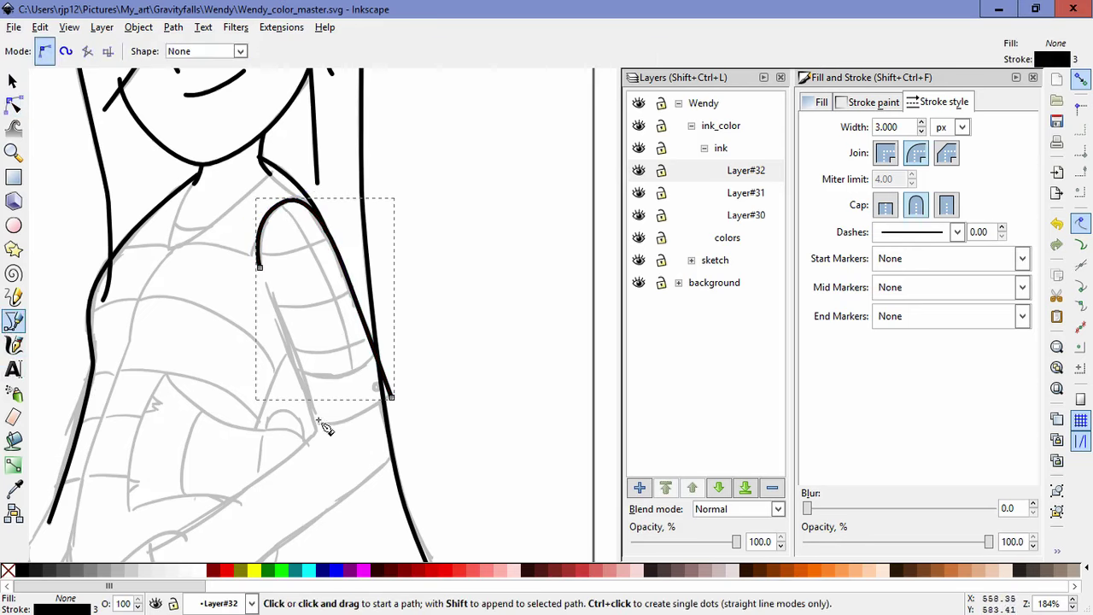
pyautogui.click(317, 431)
pyautogui.press('Escape')
# Step: Extend the right sleeve path from its outer cuff corner along the curved hem and up the inner arm edge
pyautogui.click(14, 104)
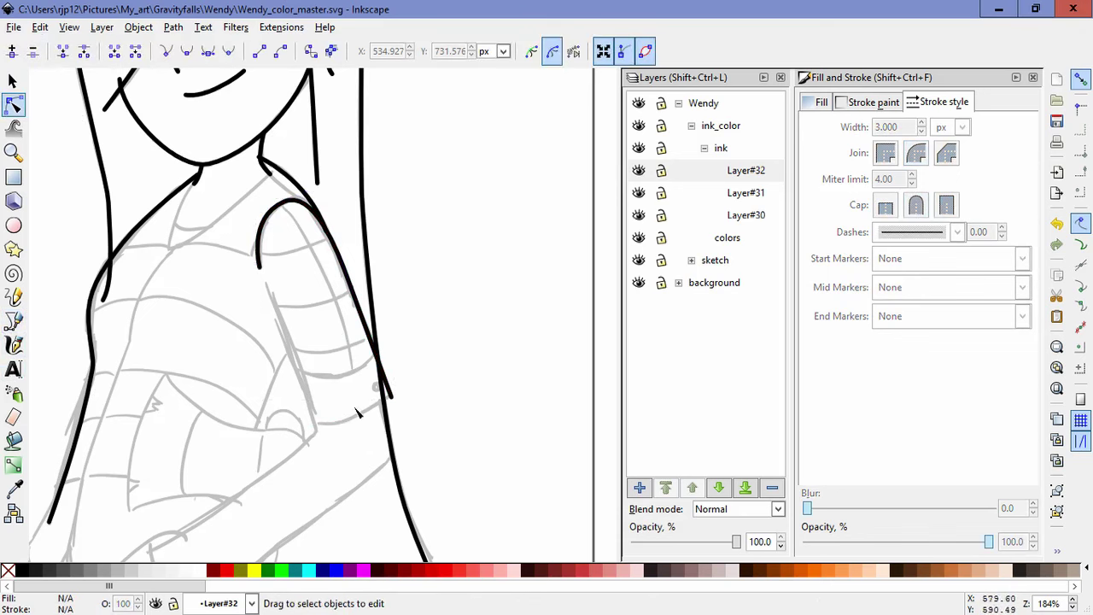
pyautogui.click(386, 384)
pyautogui.click(13, 321)
pyautogui.click(392, 398)
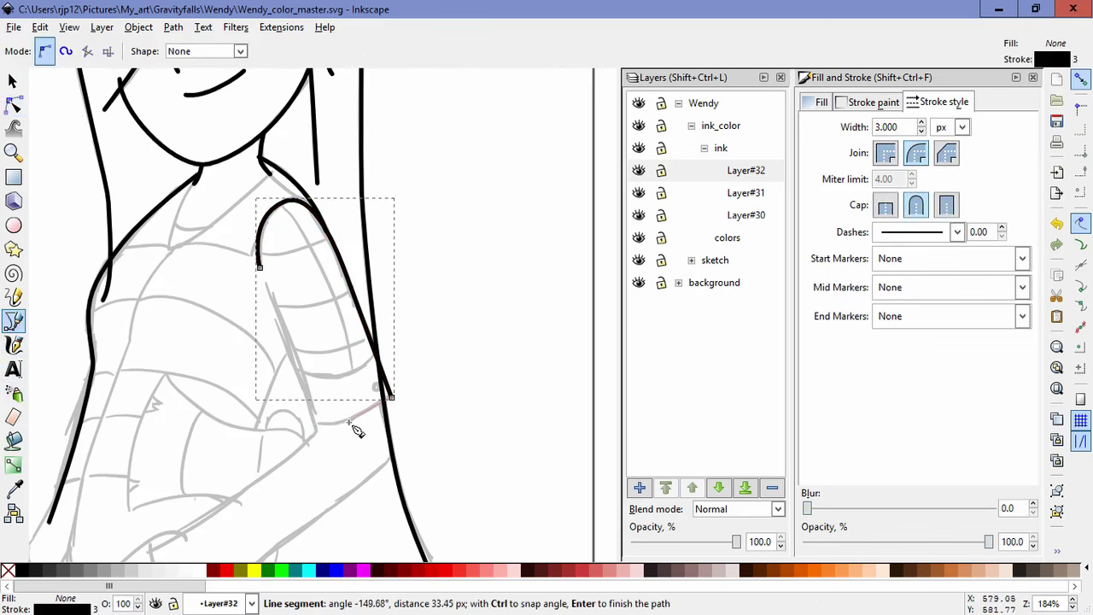
pyautogui.moveTo(346, 421); pyautogui.dragTo(319, 424)
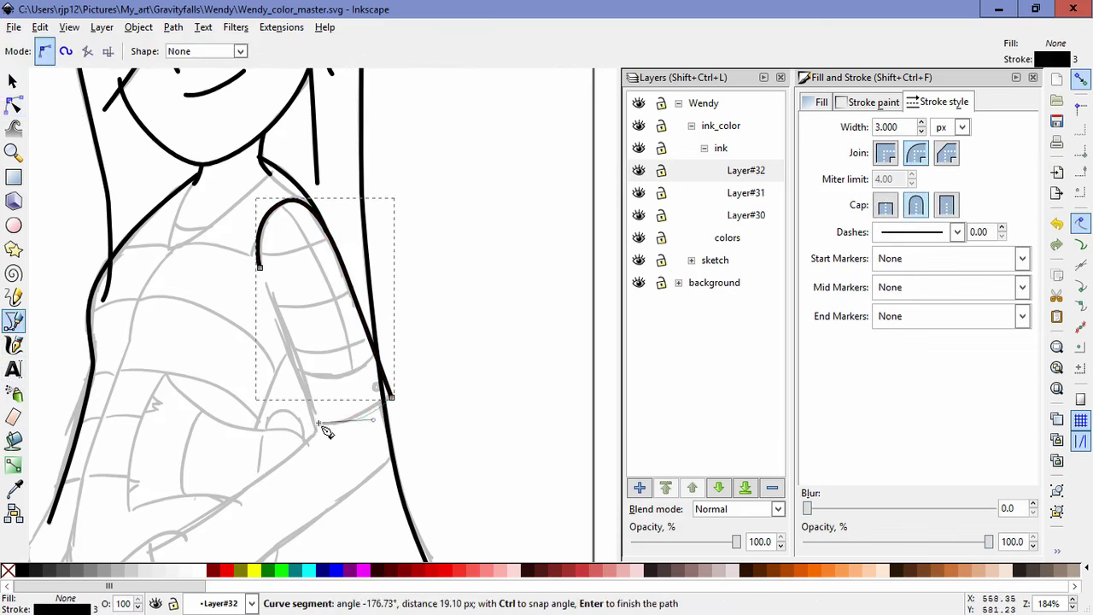
pyautogui.click(265, 281)
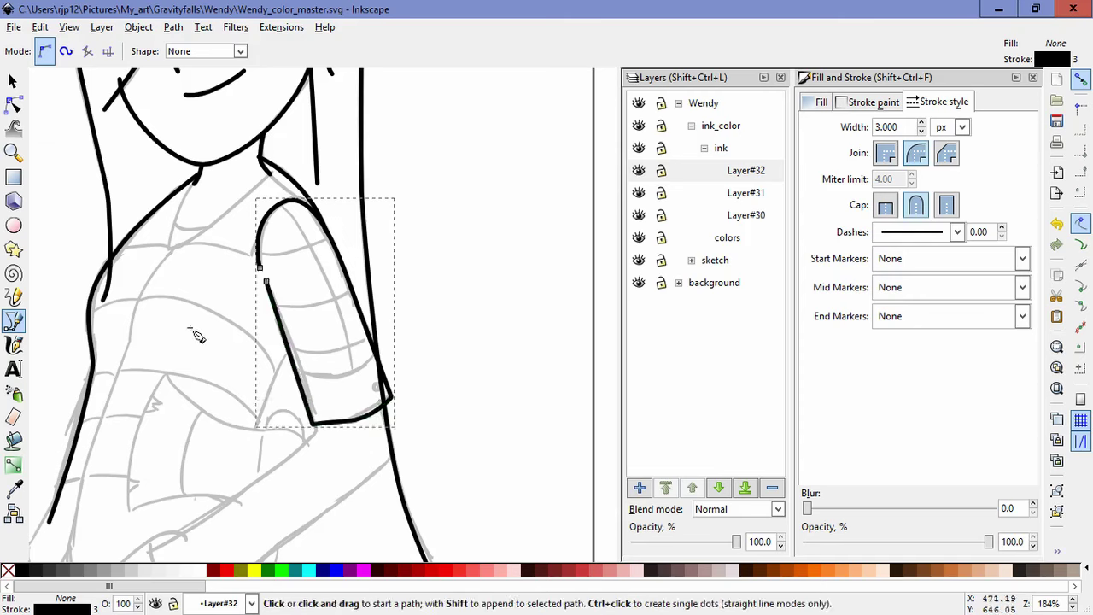
# Step: Adjust the node in the middle of the sleeve hem to round the hem's curve
pyautogui.press('n')
pyautogui.click(345, 421)
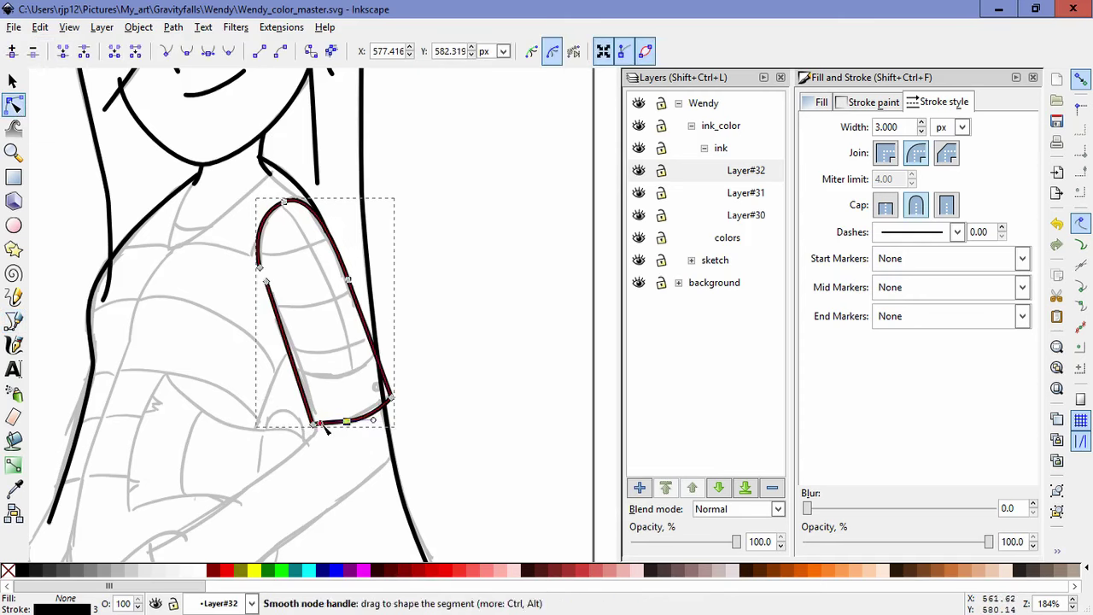
pyautogui.click(442, 450)
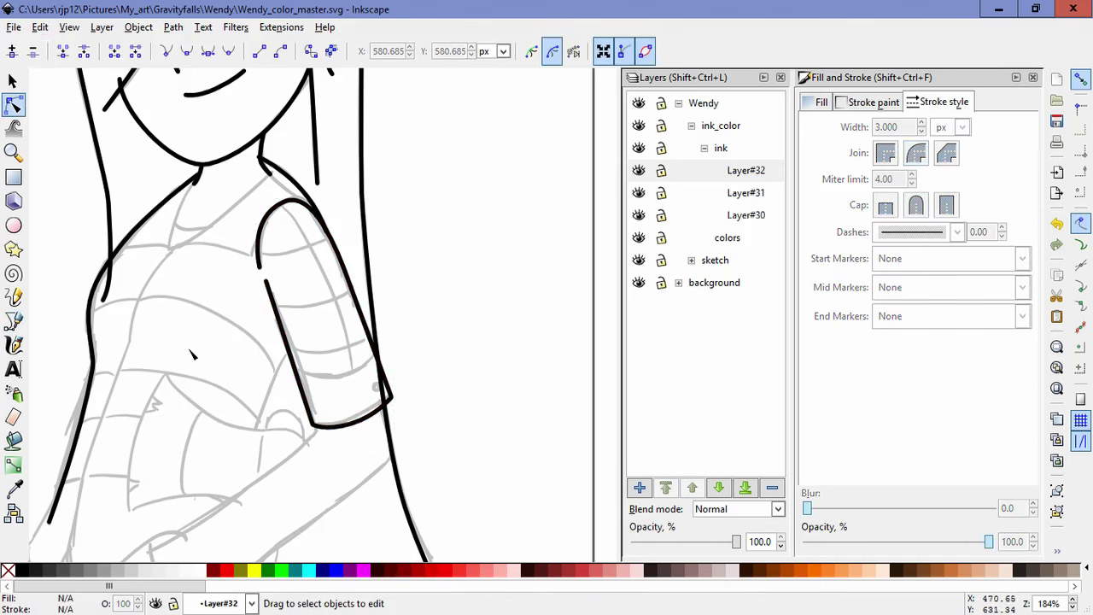
# Step: Draw a small ellipse over the sketched button near the outer edge of the right sleeve's cuff
pyautogui.click(14, 225)
pyautogui.scroll(4, 402, 401)
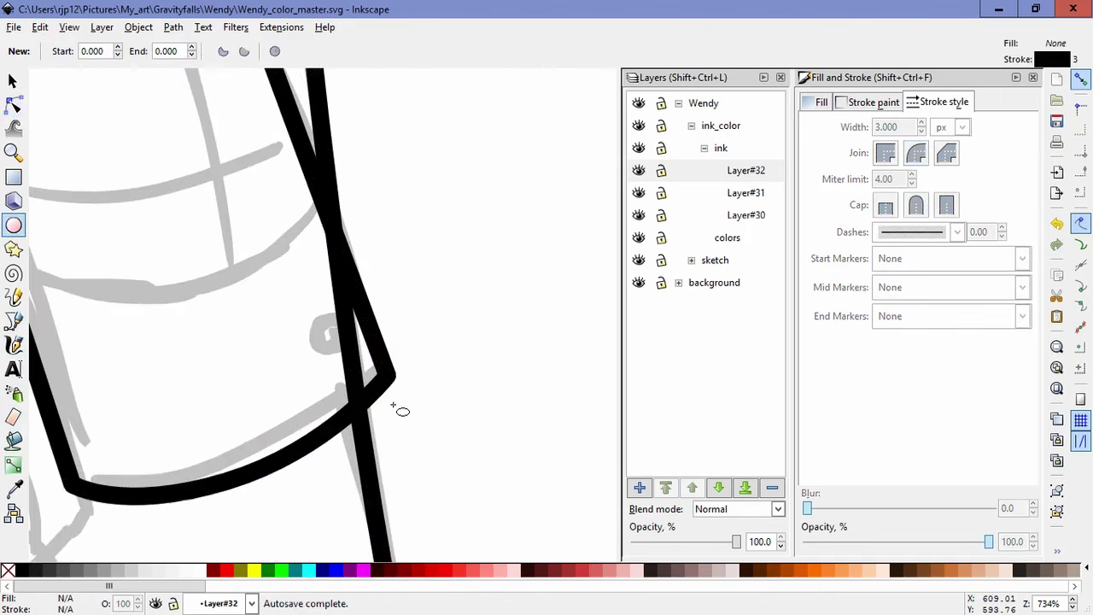
pyautogui.moveTo(315, 321); pyautogui.dragTo(351, 365)
pyautogui.scroll(-3, 451, 390)
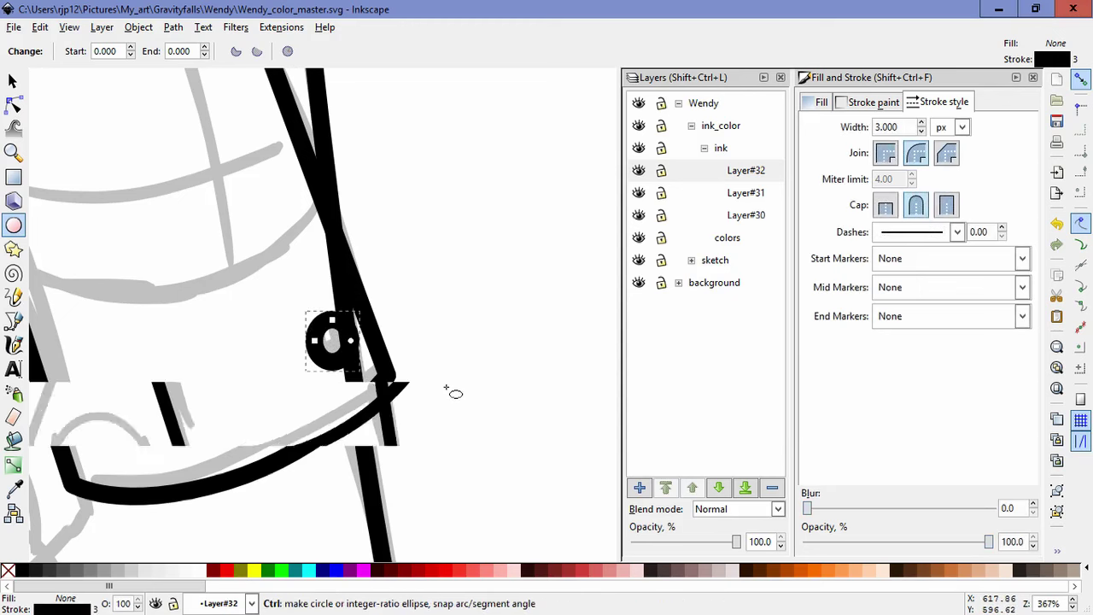
# Step: Draw a curved line across the right sleeve above the button for the cuff's upper edge
pyautogui.press('b')
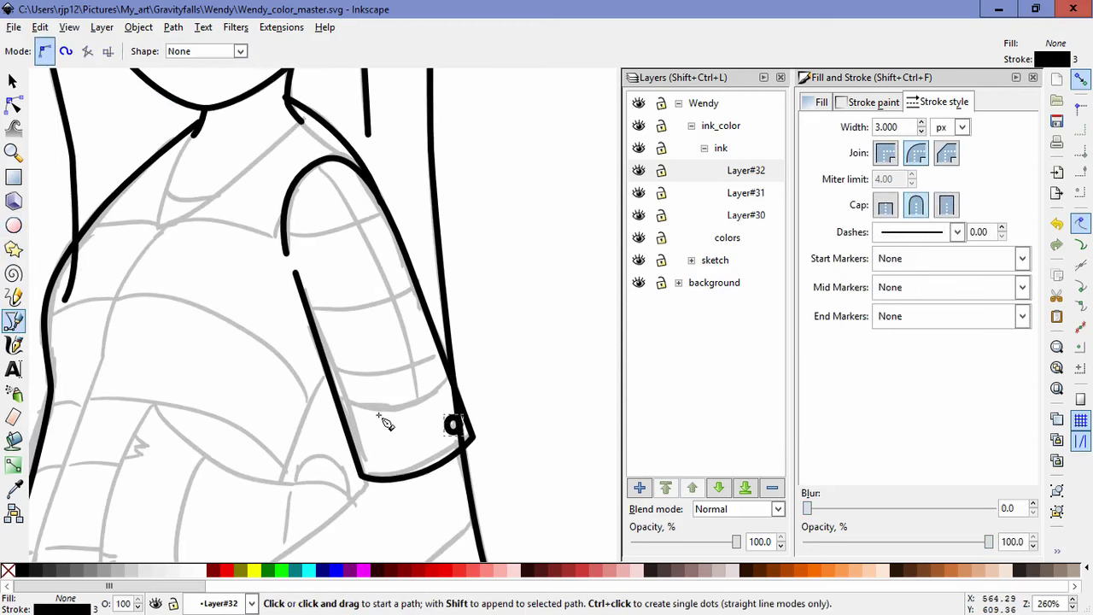
pyautogui.click(335, 399)
pyautogui.moveTo(411, 406); pyautogui.dragTo(440, 392)
pyautogui.doubleClick(445, 374)
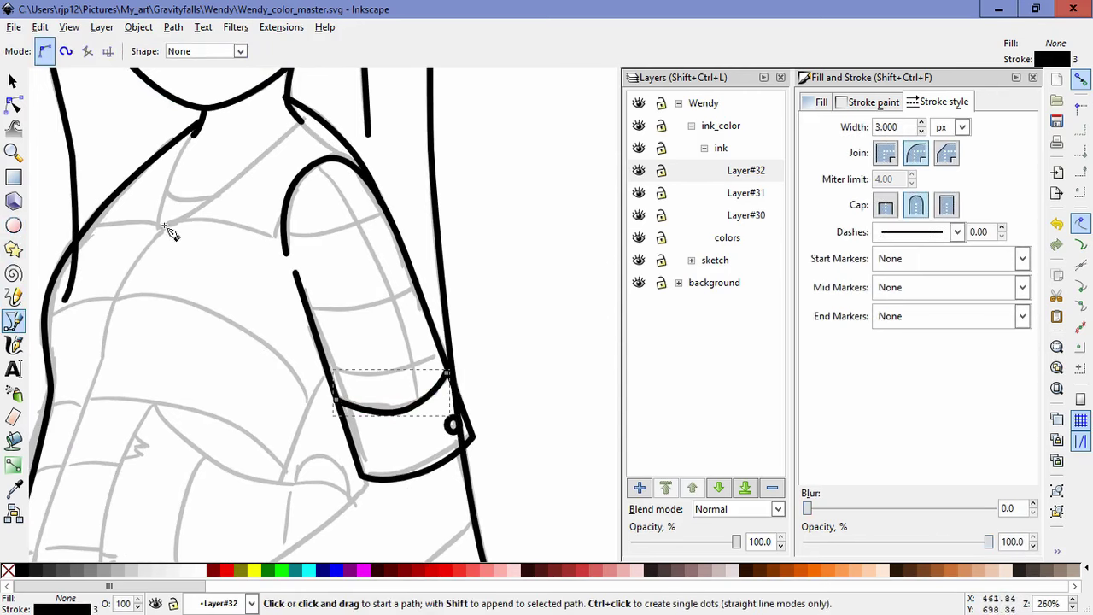
# Step: Flatten the cuff line's curve to match the sketch and align both its end nodes with the sleeve outline
pyautogui.click(12, 103)
pyautogui.moveTo(414, 410); pyautogui.dragTo(374, 418)
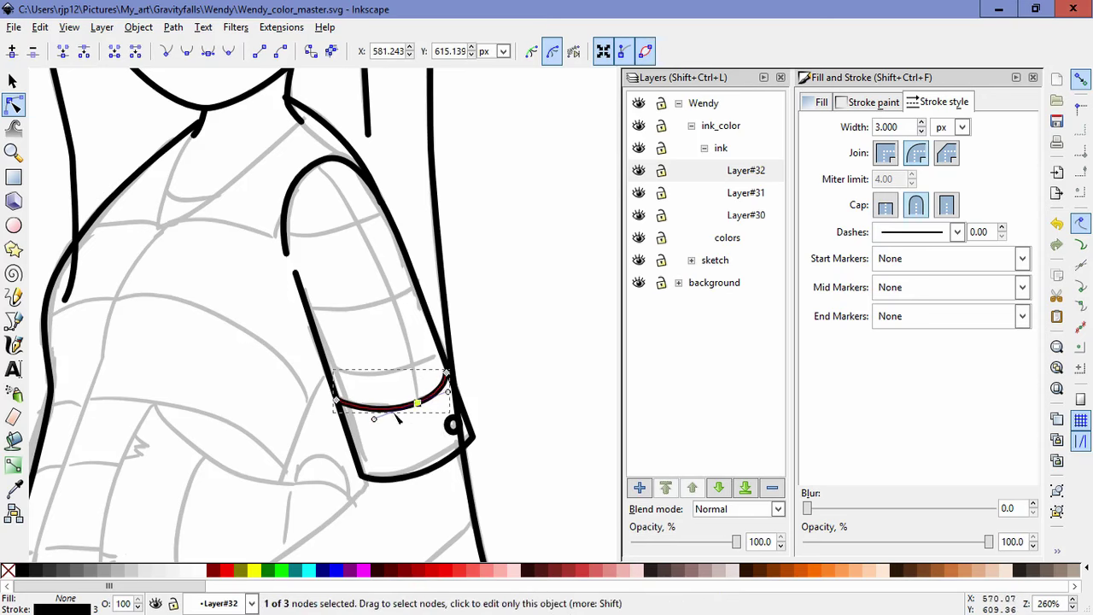
pyautogui.moveTo(446, 374); pyautogui.dragTo(449, 371)
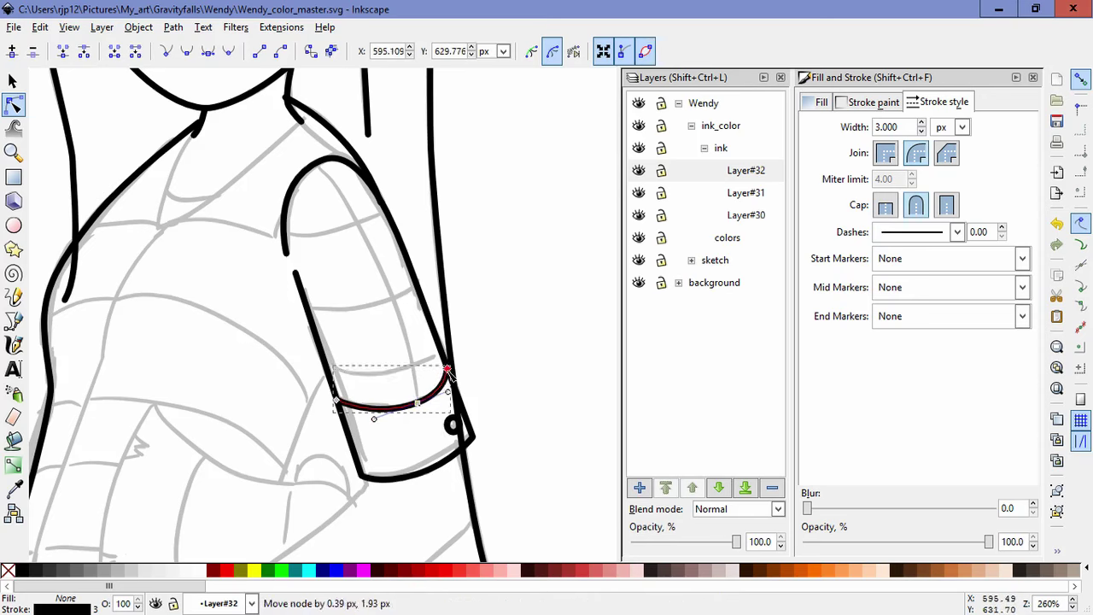
pyautogui.click(501, 377)
pyautogui.click(351, 411)
pyautogui.moveTo(337, 400); pyautogui.dragTo(341, 402)
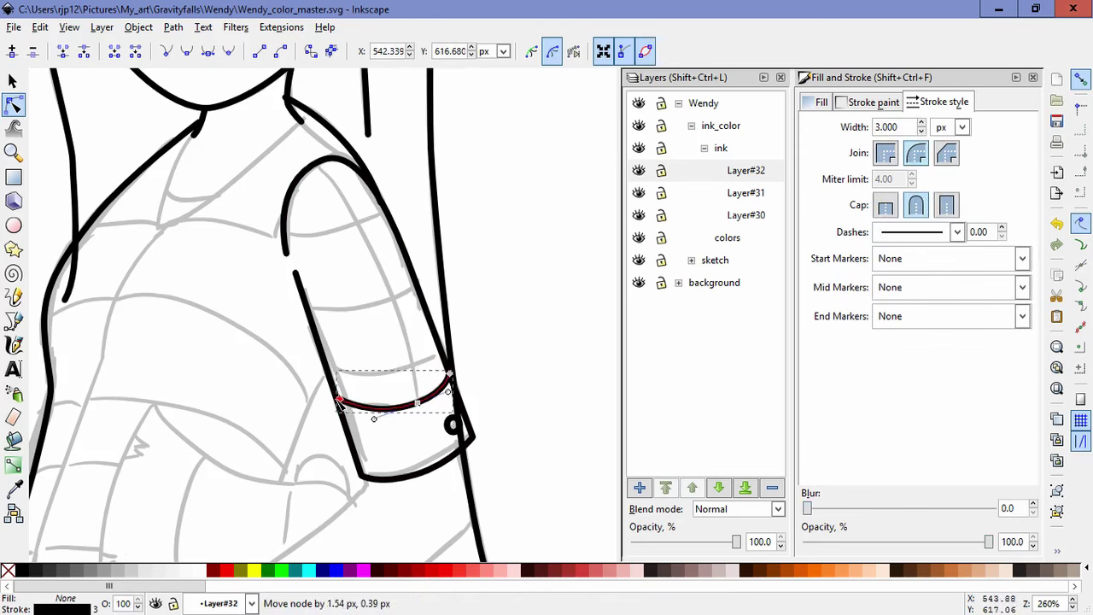
pyautogui.click(446, 463)
pyautogui.click(523, 363)
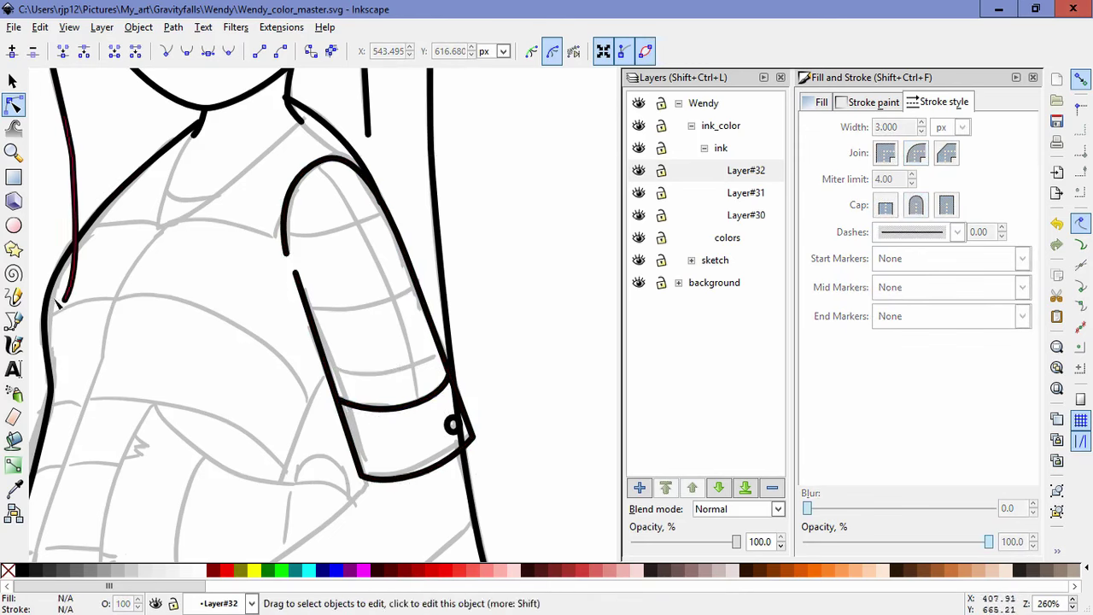
# Step: Draw a curved stripe across the right sleeve just above the cuff line
pyautogui.click(13, 320)
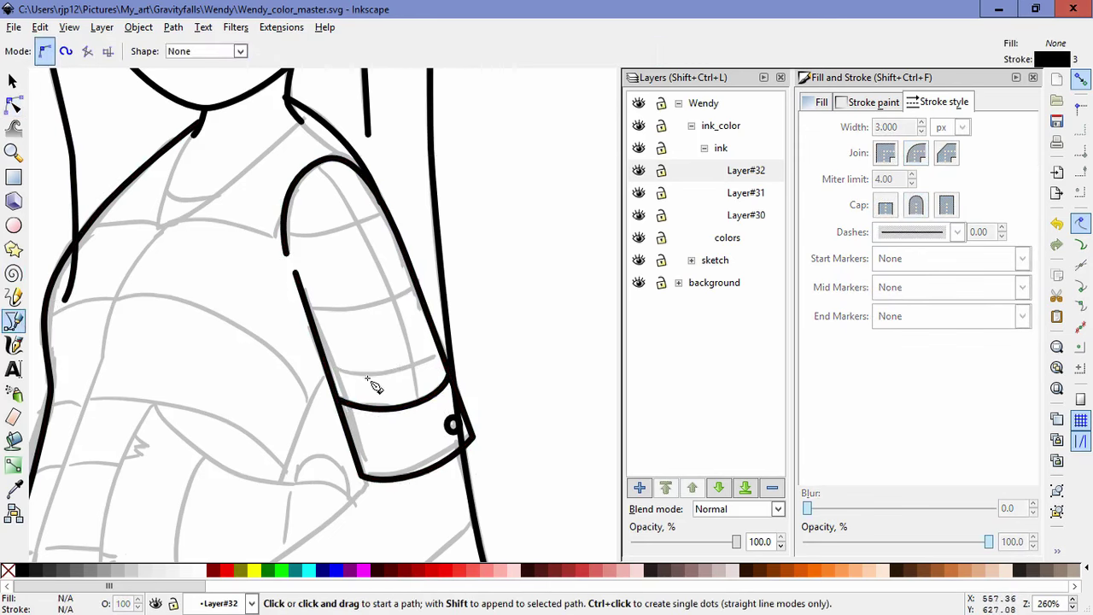
pyautogui.click(322, 366)
pyautogui.moveTo(413, 371); pyautogui.dragTo(454, 351)
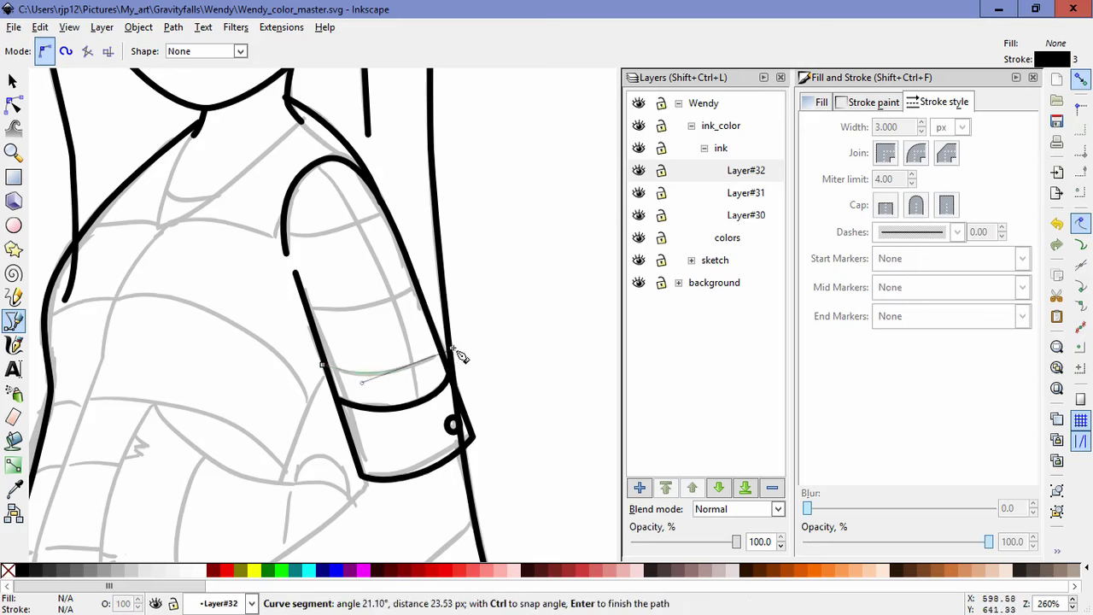
pyautogui.doubleClick(445, 326)
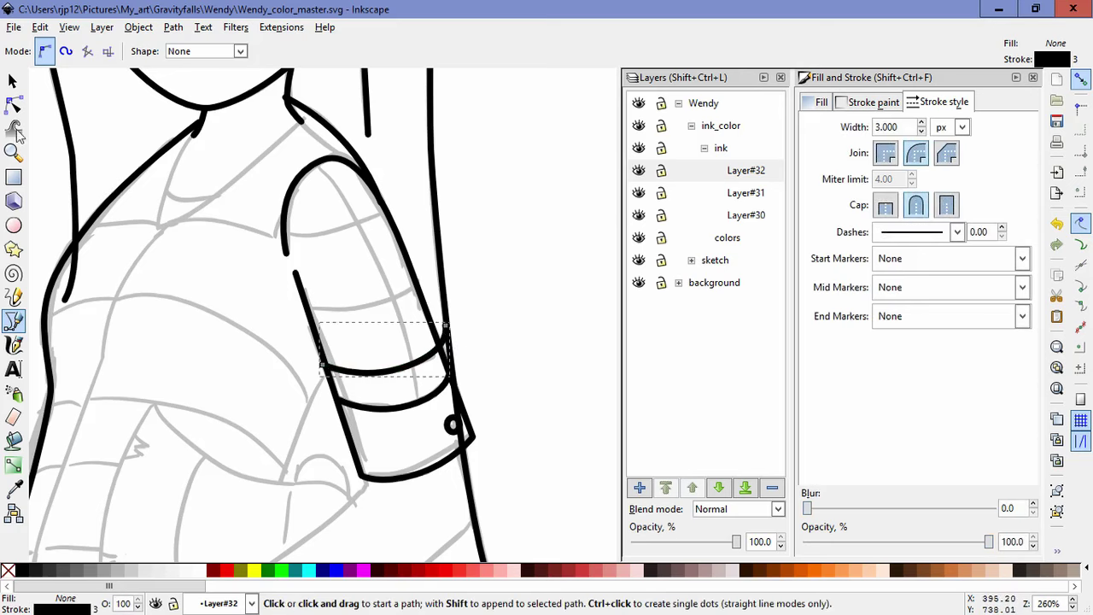
# Step: Move the stripe's two end nodes onto the sleeve's outer and inner edges
pyautogui.press('n')
pyautogui.click(451, 351)
pyautogui.moveTo(452, 350)
pyautogui.mouseDown()
pyautogui.moveTo(432, 360)
pyautogui.moveTo(438, 347)
pyautogui.mouseUp()
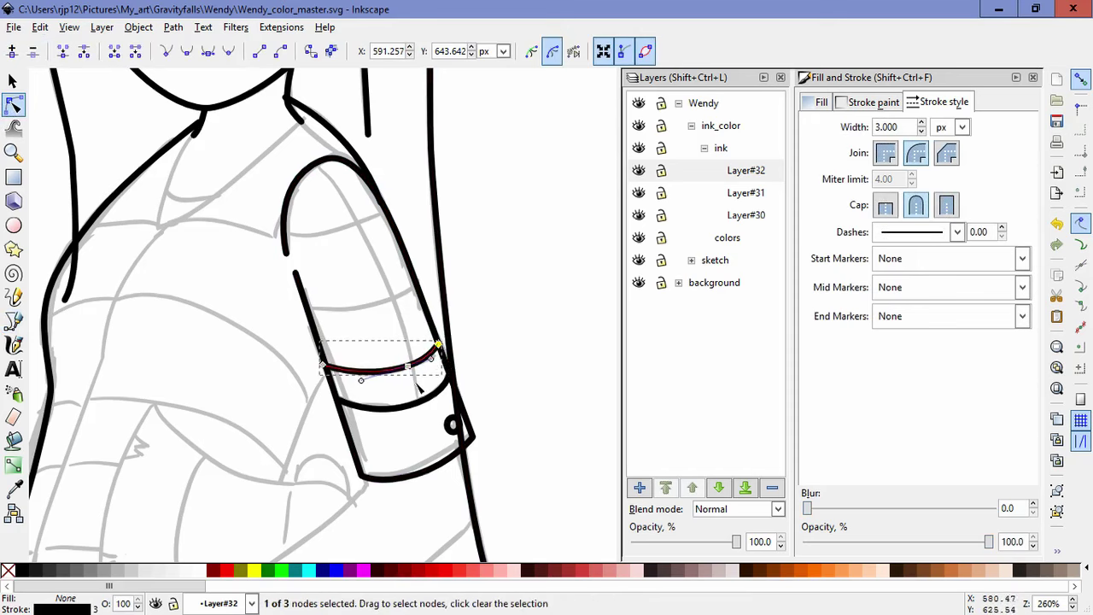
pyautogui.click(401, 393)
pyautogui.click(375, 371)
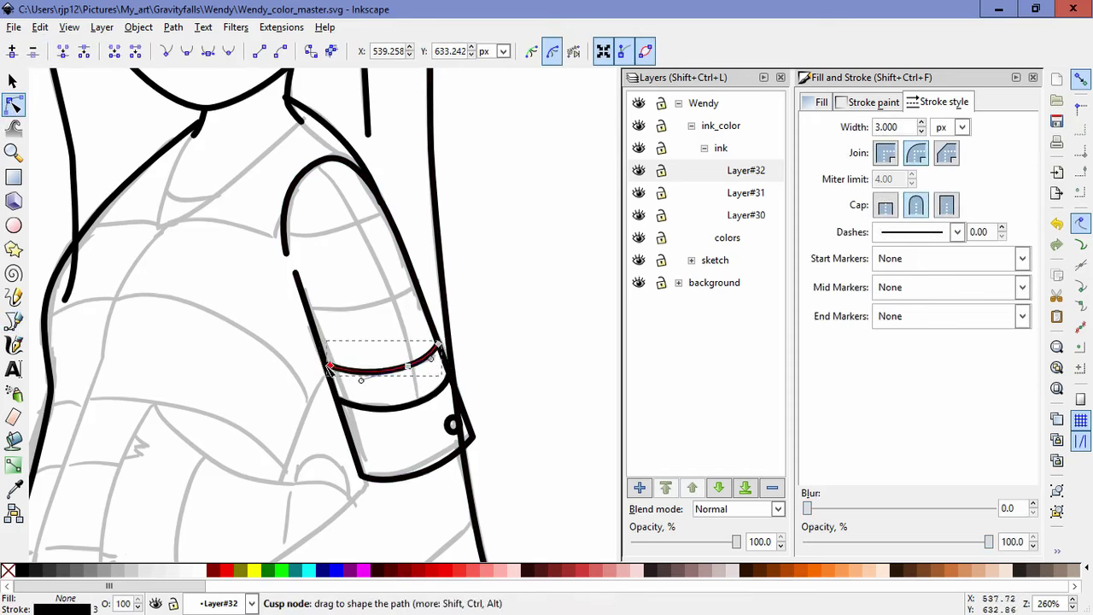
pyautogui.click(327, 367)
pyautogui.moveTo(329, 368); pyautogui.dragTo(327, 369)
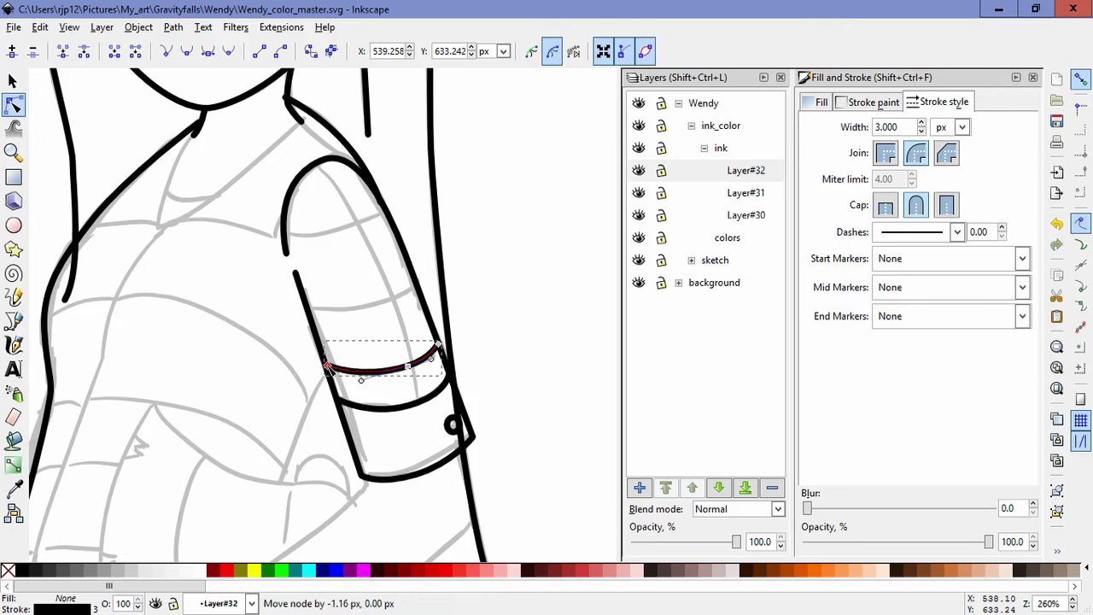
# Step: Draw a third curved stripe across the middle of the right sleeve, above the two existing ones
pyautogui.click(400, 404)
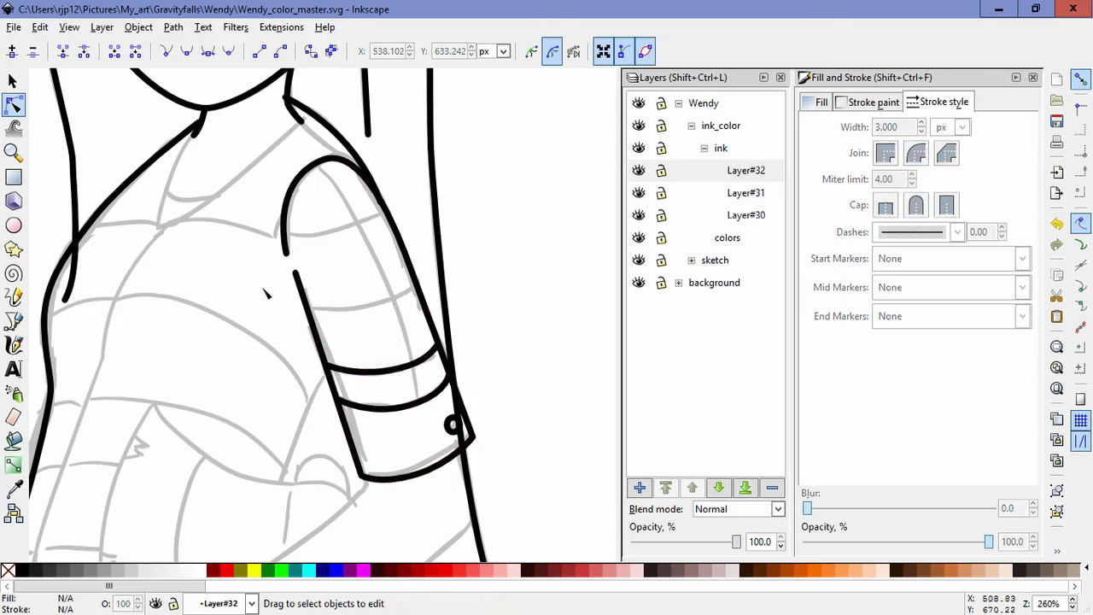
pyautogui.press('b')
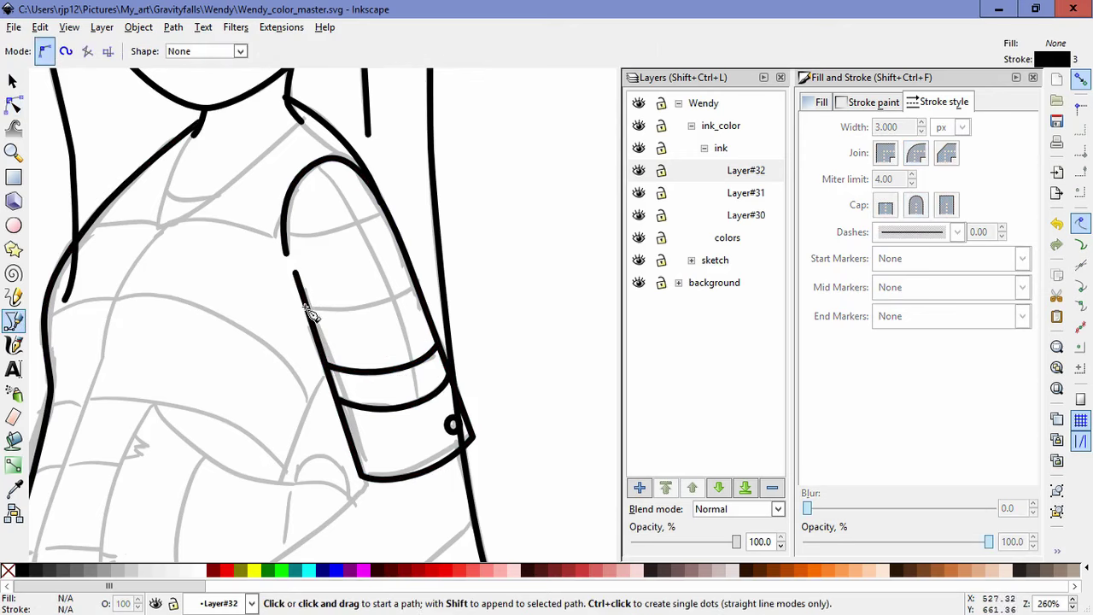
pyautogui.click(304, 308)
pyautogui.moveTo(415, 288); pyautogui.dragTo(441, 287)
pyautogui.doubleClick(444, 258)
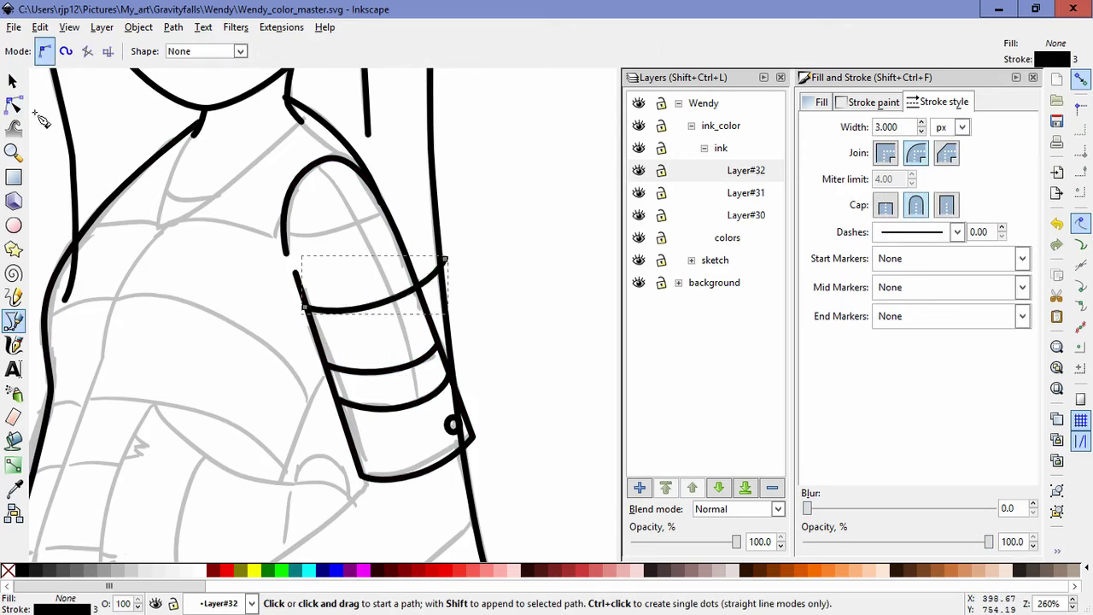
# Step: Fit the middle stripe's end nodes to the sleeve's outer and inner edges and adjust its outer curve to the sketch
pyautogui.click(13, 103)
pyautogui.moveTo(360, 277); pyautogui.dragTo(407, 329)
pyautogui.moveTo(439, 286); pyautogui.dragTo(413, 293)
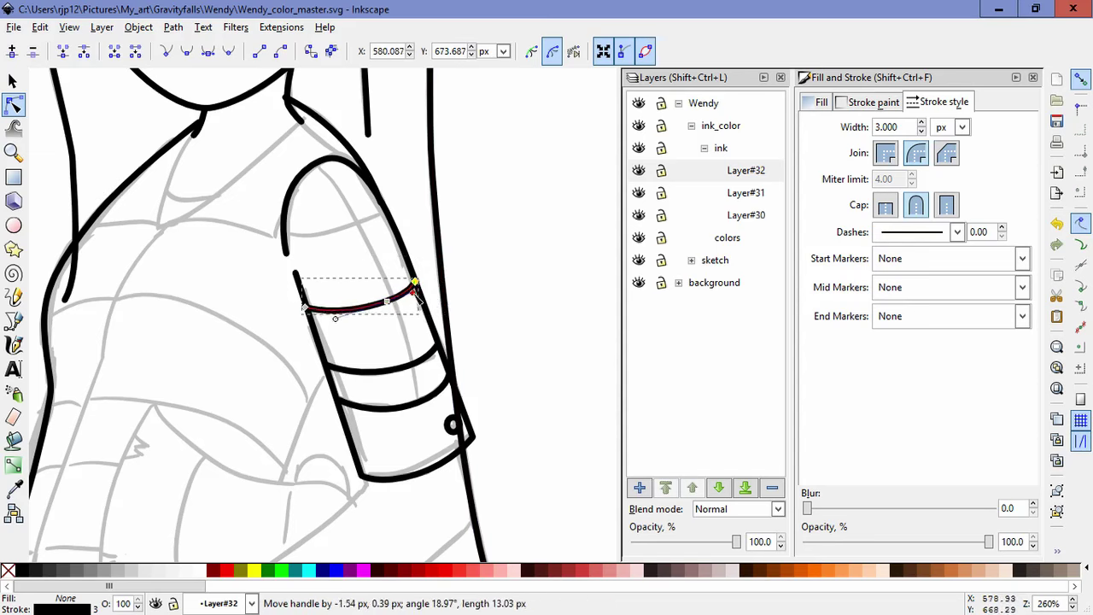
pyautogui.moveTo(306, 308); pyautogui.dragTo(310, 310)
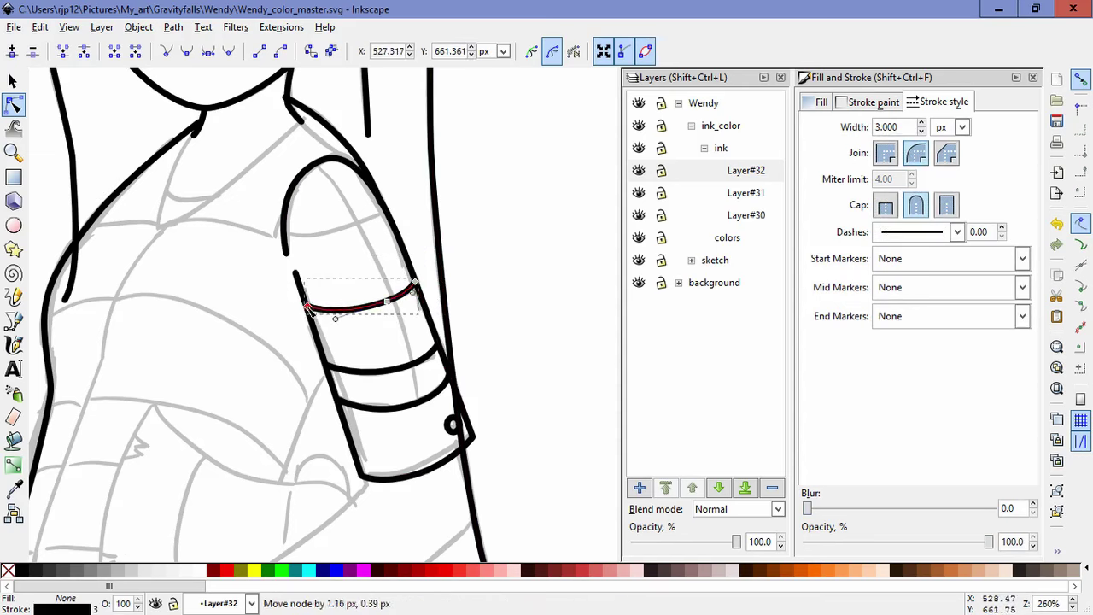
pyautogui.click(526, 309)
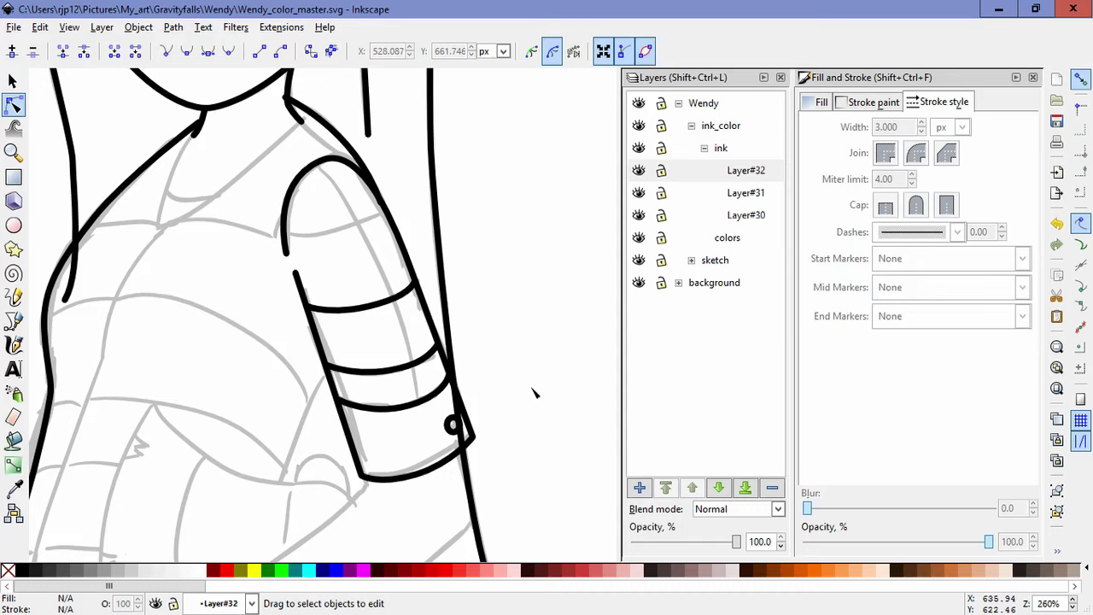
# Step: Draw the V-shaped collar outline from the right side of the neck down to its point and up to the left side
pyautogui.hscroll(-2, 158, 245)
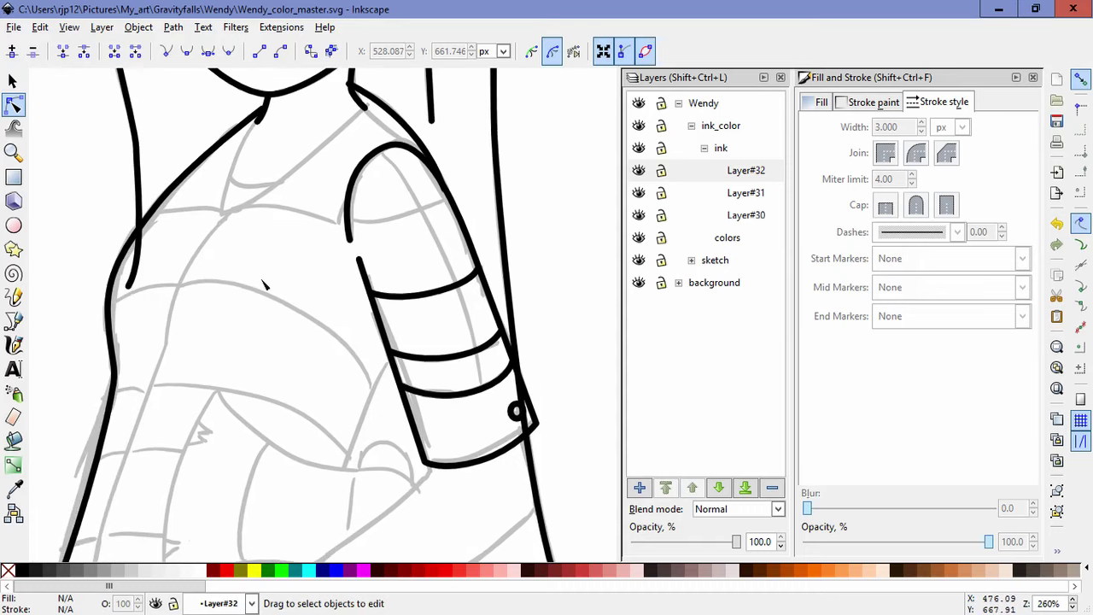
pyautogui.click(15, 320)
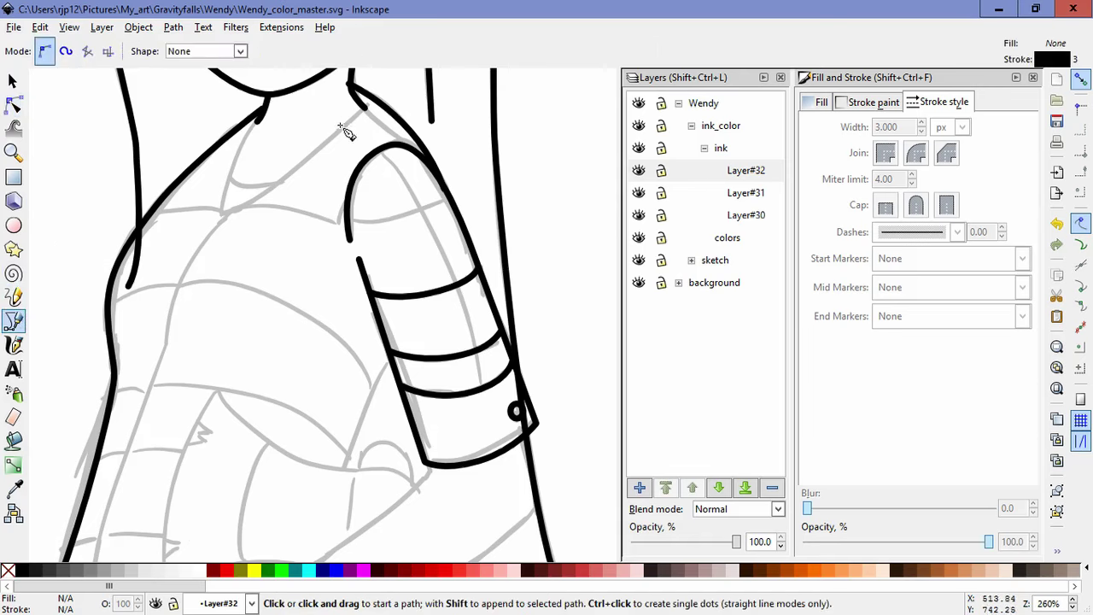
pyautogui.click(365, 102)
pyautogui.moveTo(319, 147); pyautogui.dragTo(322, 152)
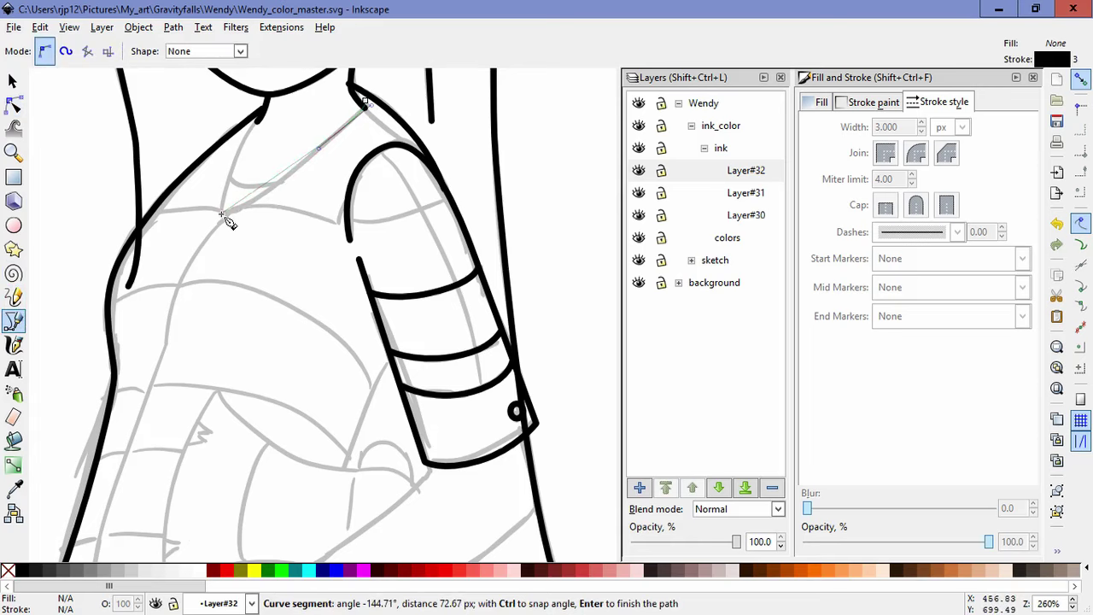
pyautogui.click(221, 213)
pyautogui.moveTo(234, 161); pyautogui.dragTo(248, 133)
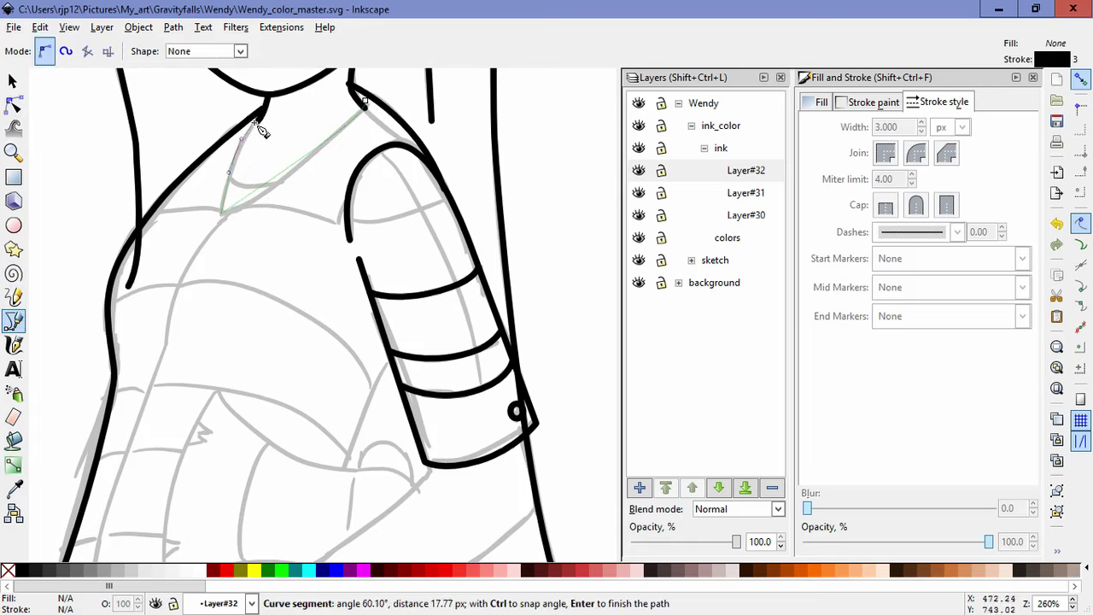
pyautogui.doubleClick(255, 122)
# Step: Bend the collar's long right edge into a smooth downward curve by adjusting its middle node and handles
pyautogui.press('n')
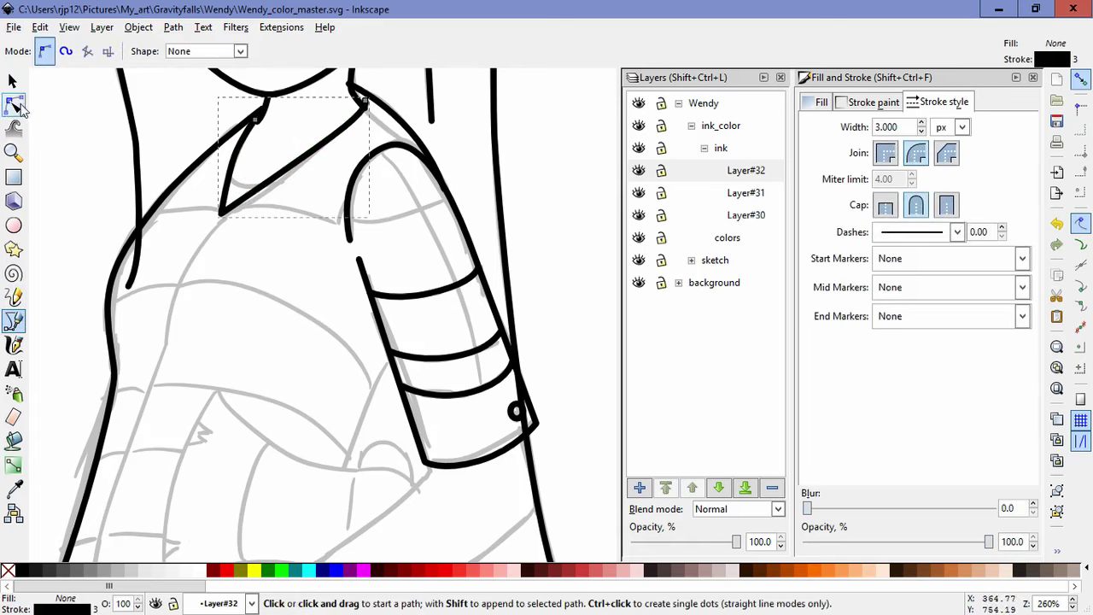
pyautogui.moveTo(347, 124); pyautogui.dragTo(283, 186)
pyautogui.moveTo(343, 126); pyautogui.dragTo(369, 121)
pyautogui.click(201, 256)
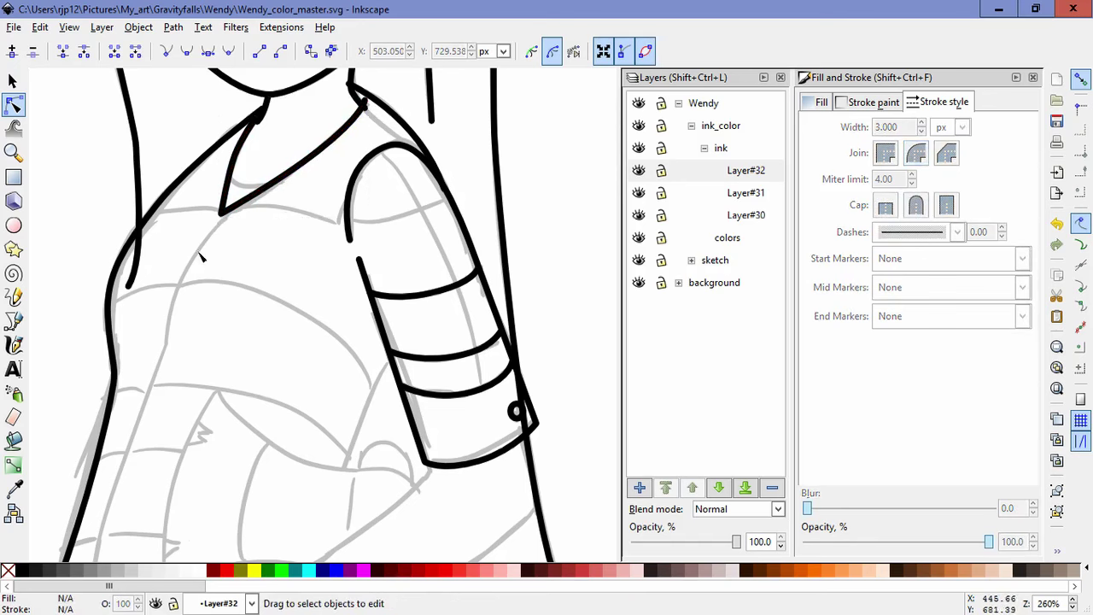
# Step: Draw a curved chest line from the collar's point to the right sleeve, ending in a short upward hook
pyautogui.click(13, 323)
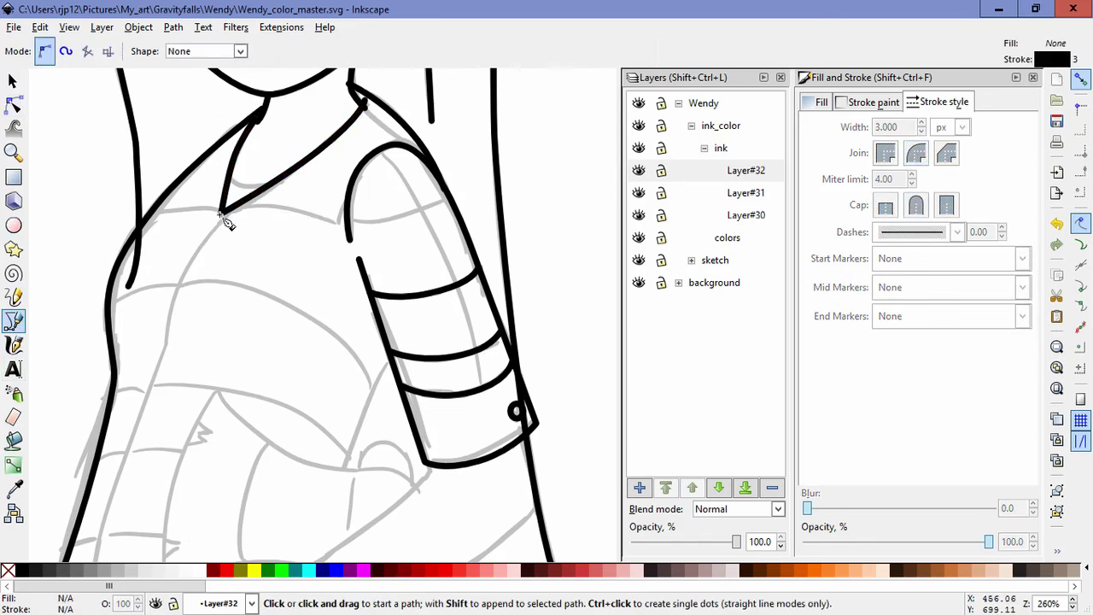
pyautogui.click(220, 215)
pyautogui.moveTo(277, 205); pyautogui.dragTo(362, 198)
pyautogui.click(338, 225)
pyautogui.press('Return')
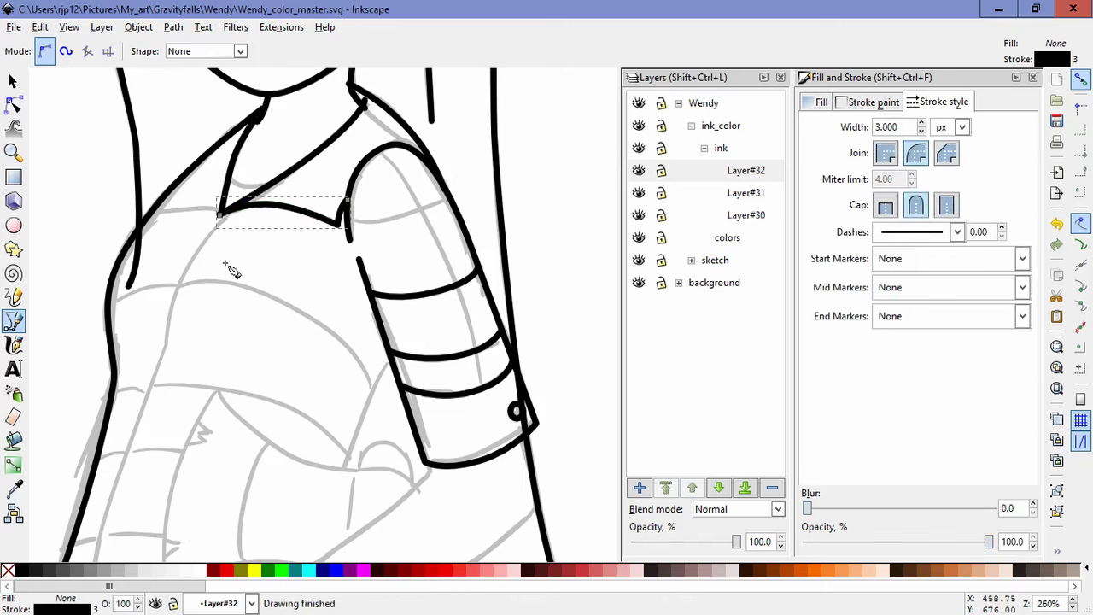
# Step: Extend the chest line from the collar's point in a curve to the left shoulder outline
pyautogui.click(219, 216)
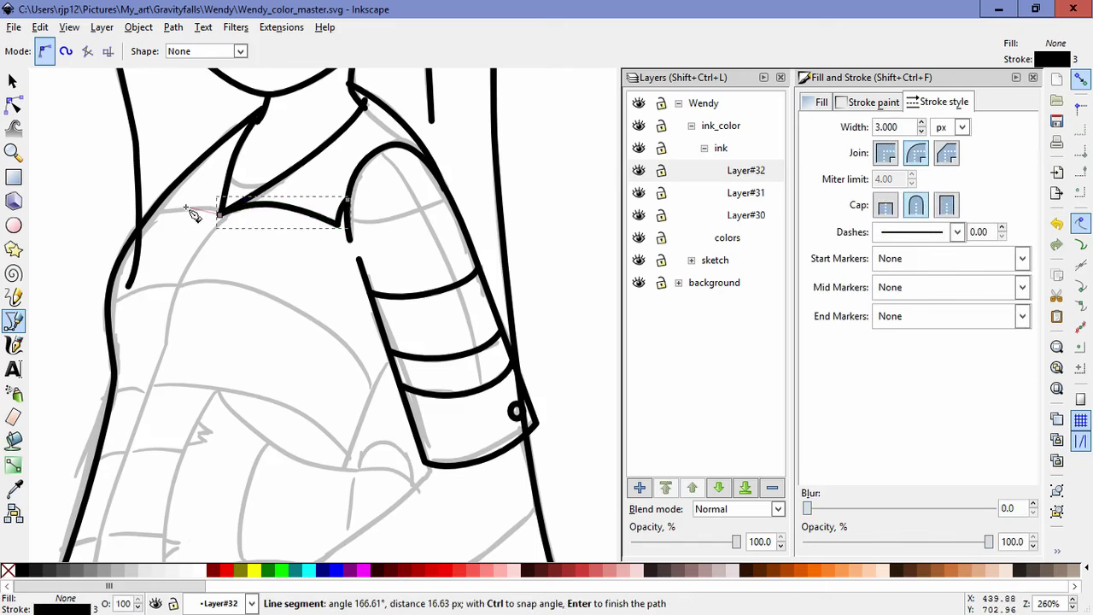
pyautogui.moveTo(186, 207); pyautogui.dragTo(164, 208)
pyautogui.click(146, 220)
pyautogui.press('Return')
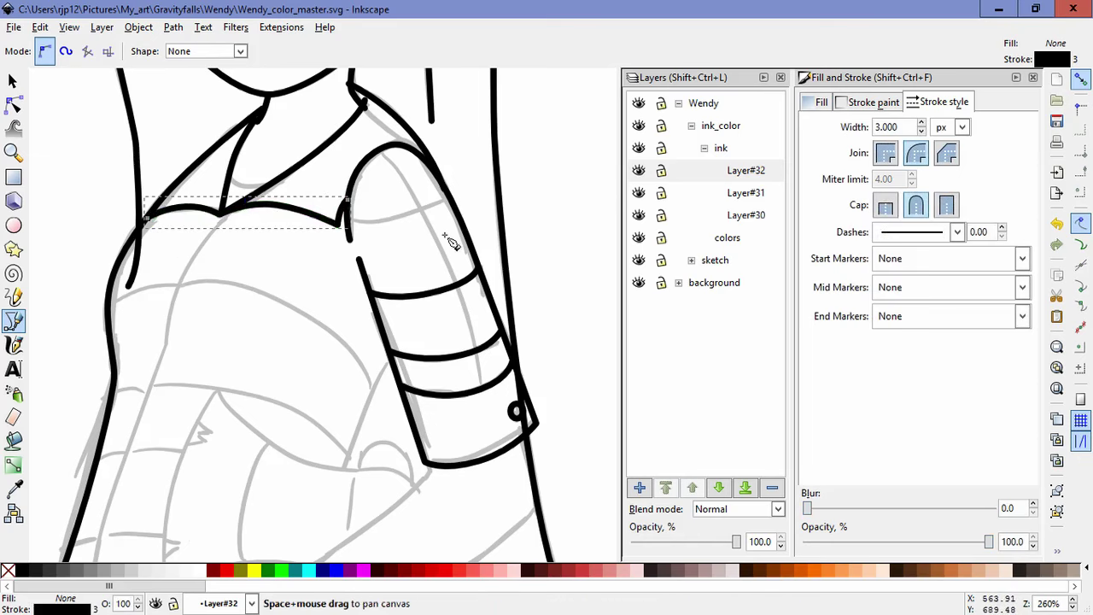
# Step: Draw a long curved line down the right sleeve from the shoulder to the cuff's upper edge
pyautogui.moveTo(443, 237); pyautogui.dragTo(401, 214)
pyautogui.click(338, 126)
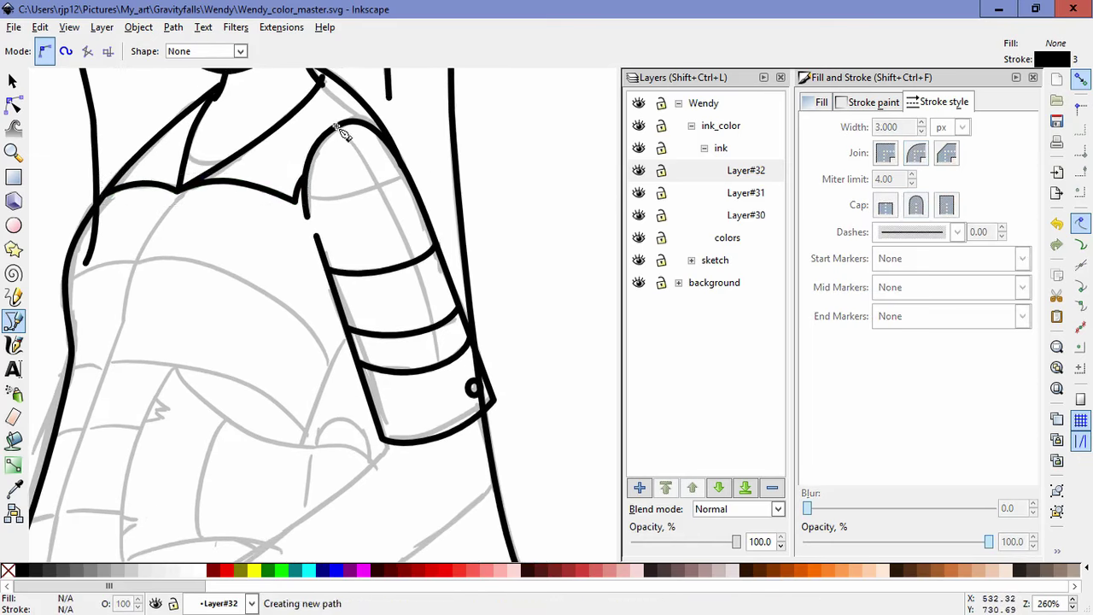
pyautogui.moveTo(421, 263); pyautogui.dragTo(445, 348)
pyautogui.press('Return')
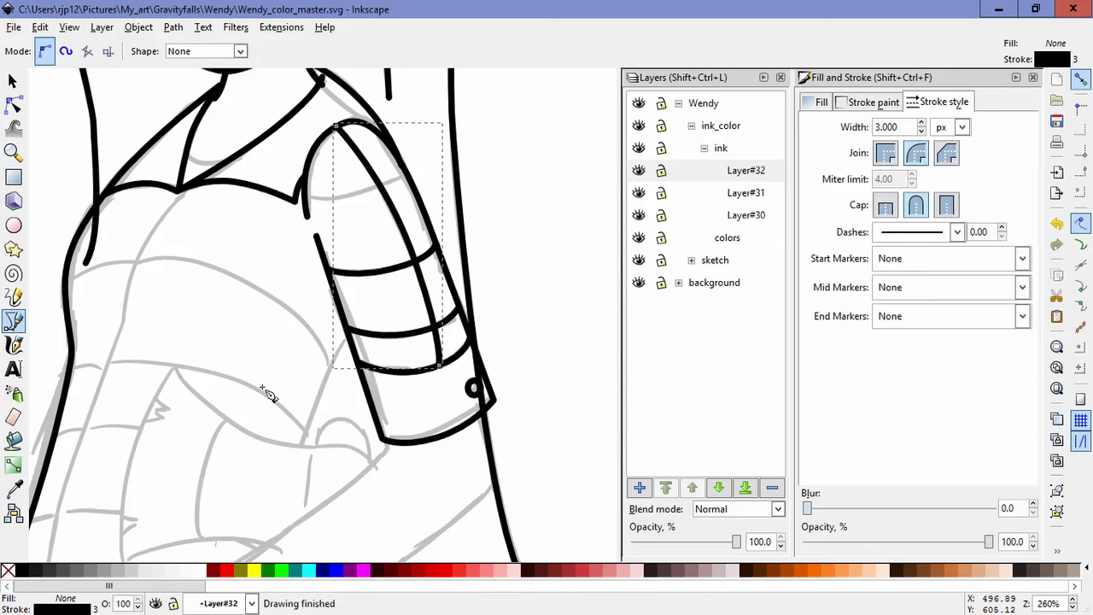
# Step: Draw a curved stripe across the upper right sleeve and move its outer end onto the sleeve outline
pyautogui.click(303, 194)
pyautogui.moveTo(379, 185); pyautogui.dragTo(402, 178)
pyautogui.doubleClick(432, 153)
pyautogui.click(14, 104)
pyautogui.doubleClick(472, 203)
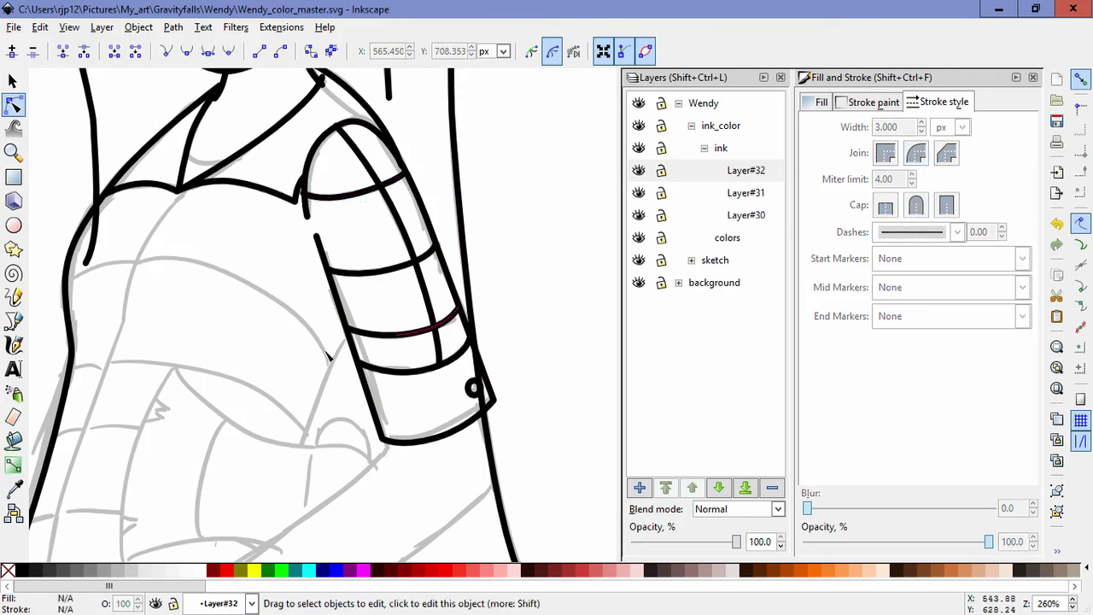
# Step: Draw the open shirt's left front edge from the collar's point down to the pointed hem, then curve it up toward the forearm
pyautogui.moveTo(209, 322); pyautogui.dragTo(310, 262)
pyautogui.moveTo(220, 314); pyautogui.dragTo(236, 271)
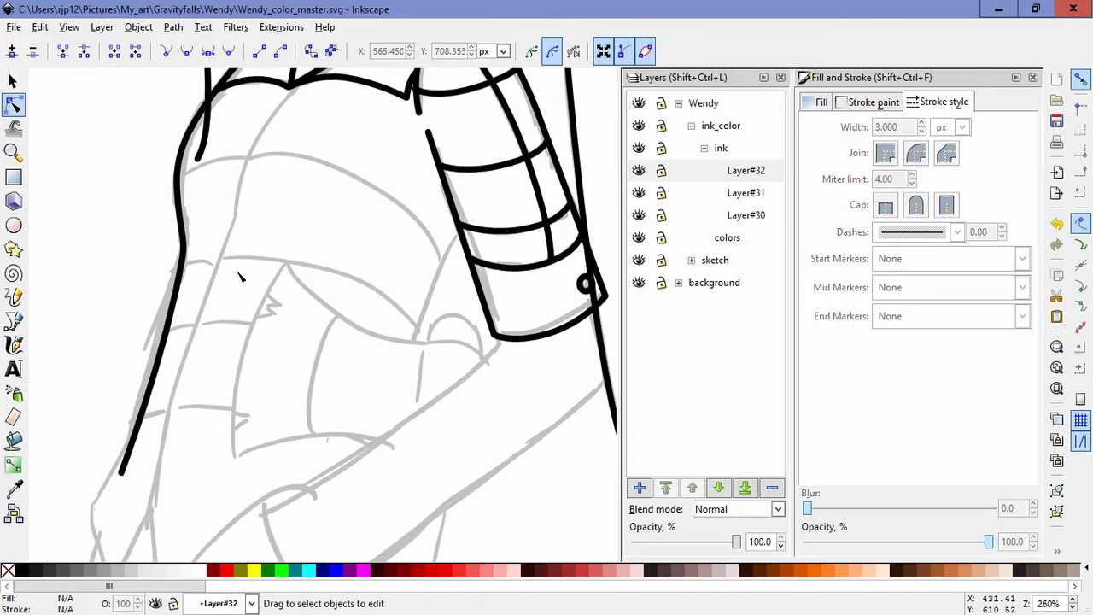
pyautogui.scroll(-1, 245, 287)
pyautogui.click(14, 322)
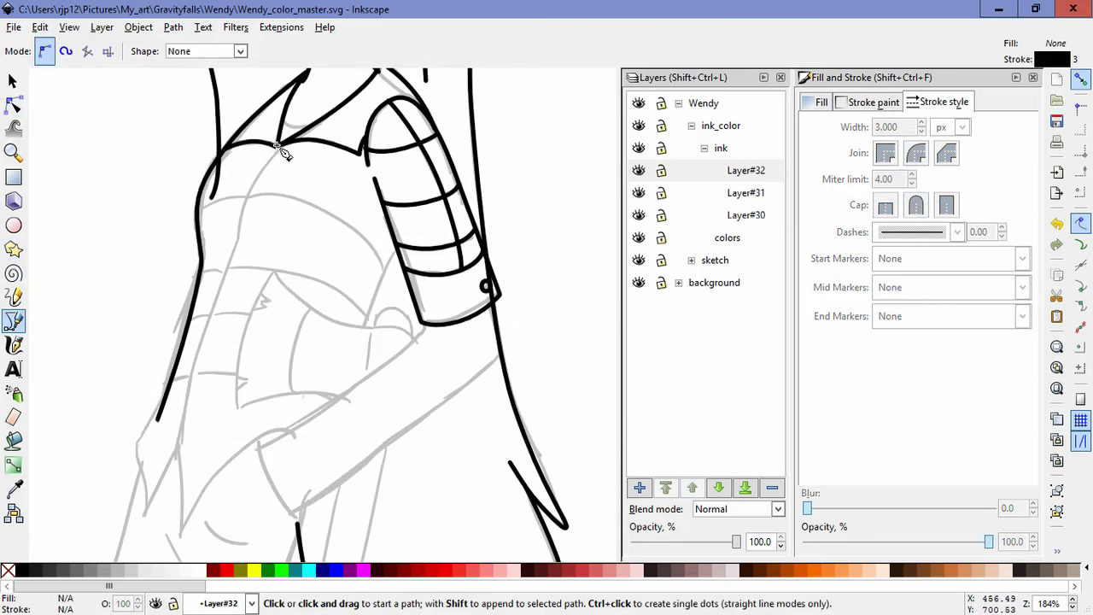
pyautogui.click(276, 145)
pyautogui.moveTo(245, 196); pyautogui.dragTo(227, 278)
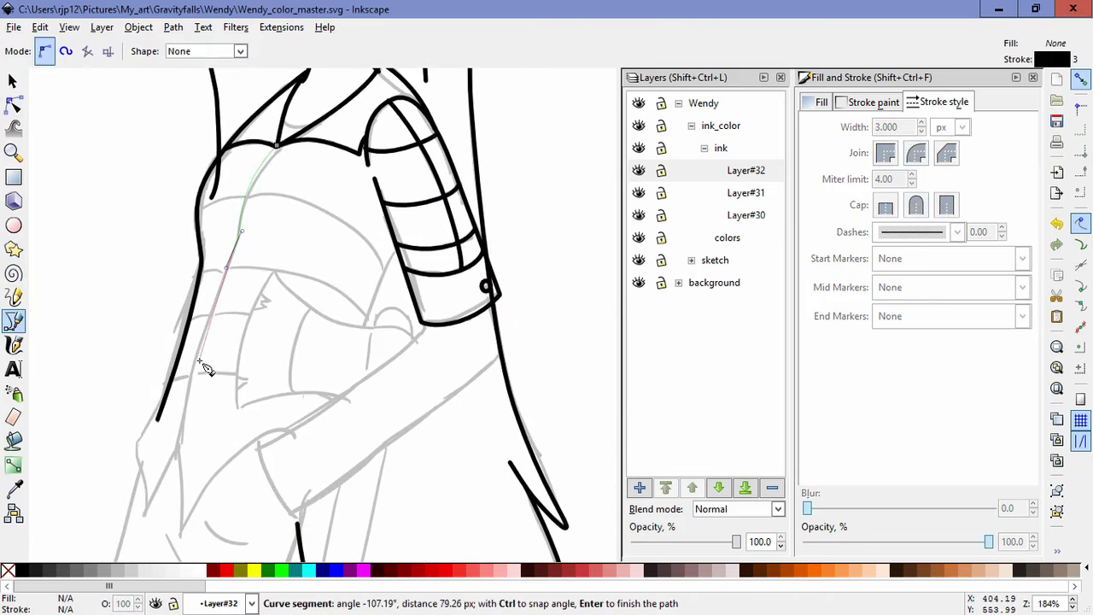
pyautogui.moveTo(199, 351); pyautogui.dragTo(191, 380)
pyautogui.click(178, 441)
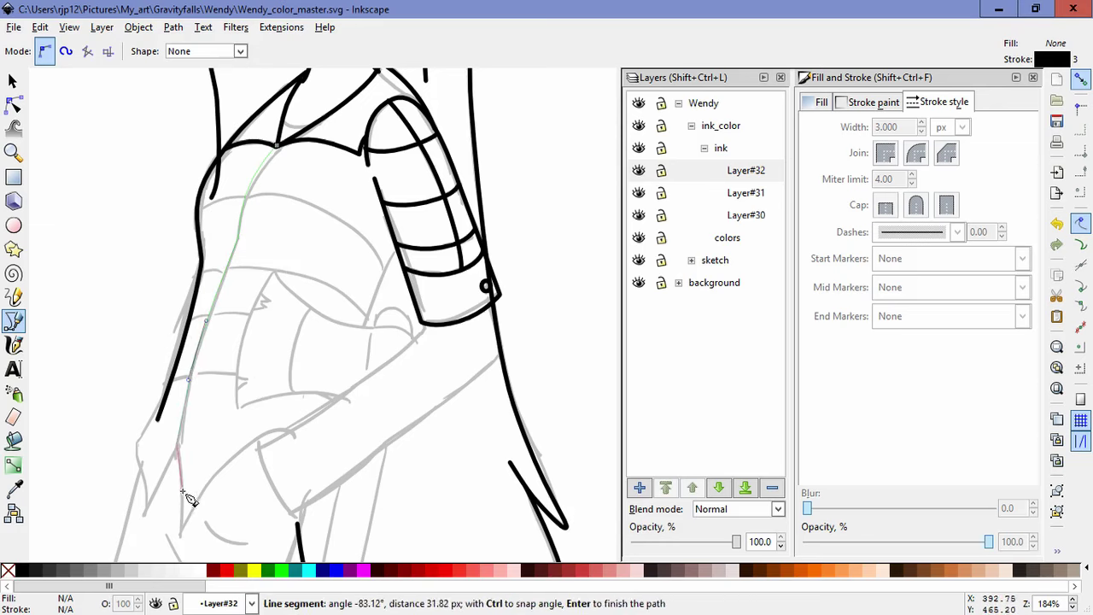
pyautogui.moveTo(182, 493); pyautogui.dragTo(181, 508)
pyautogui.click(179, 537)
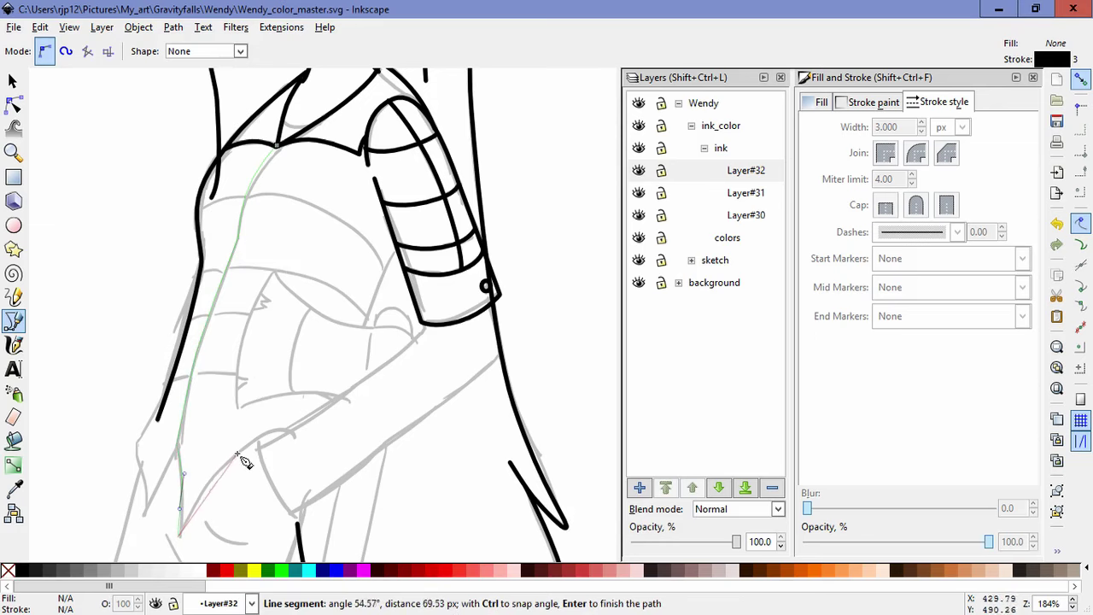
pyautogui.moveTo(237, 453); pyautogui.dragTo(263, 433)
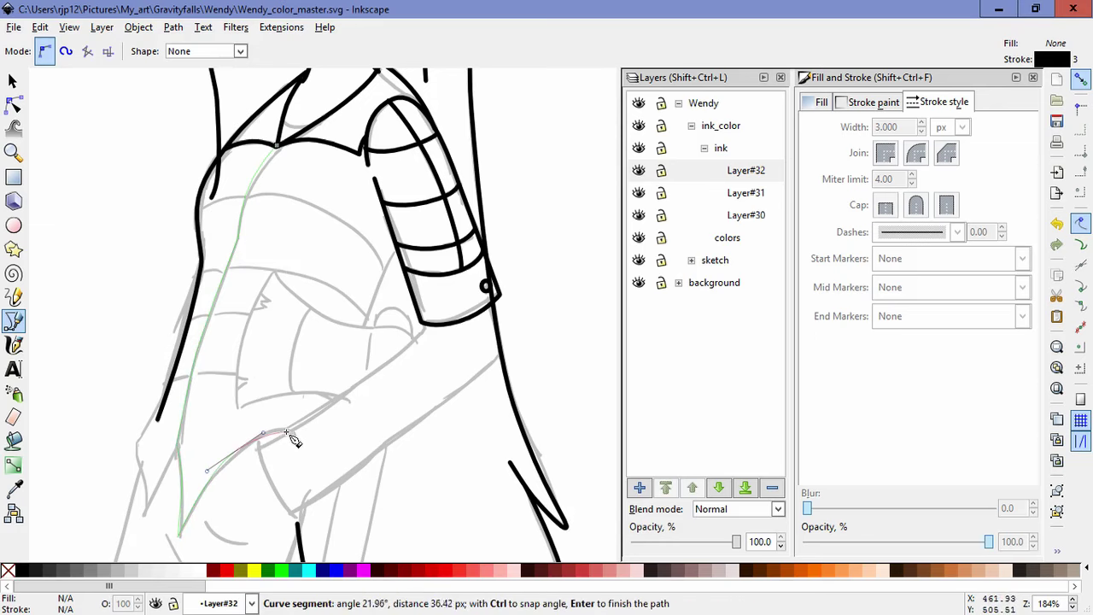
pyautogui.doubleClick(291, 433)
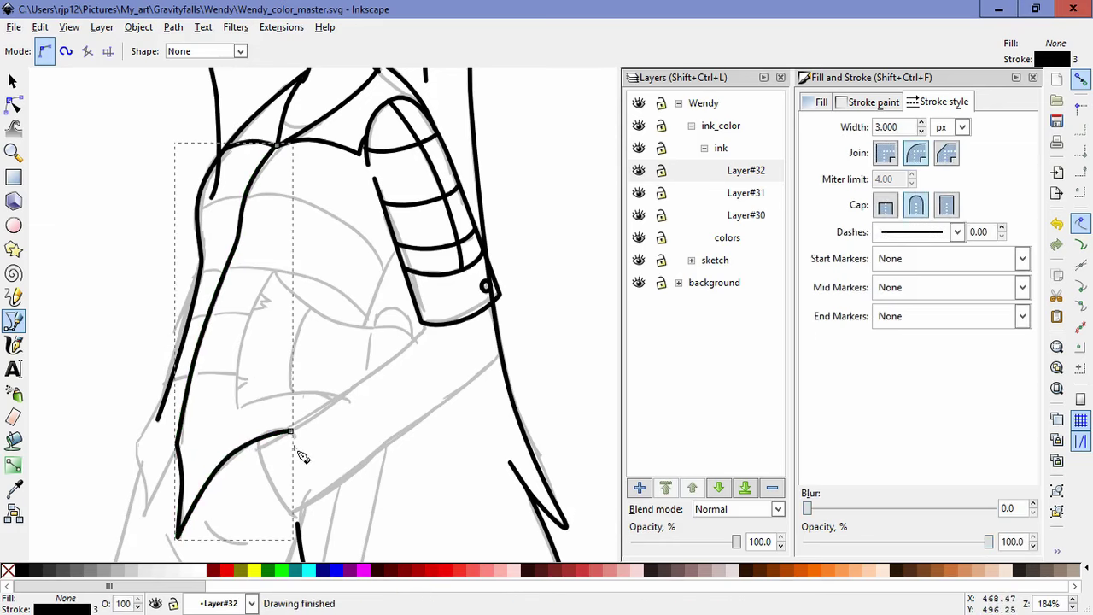
pyautogui.click(179, 447)
pyautogui.click(147, 488)
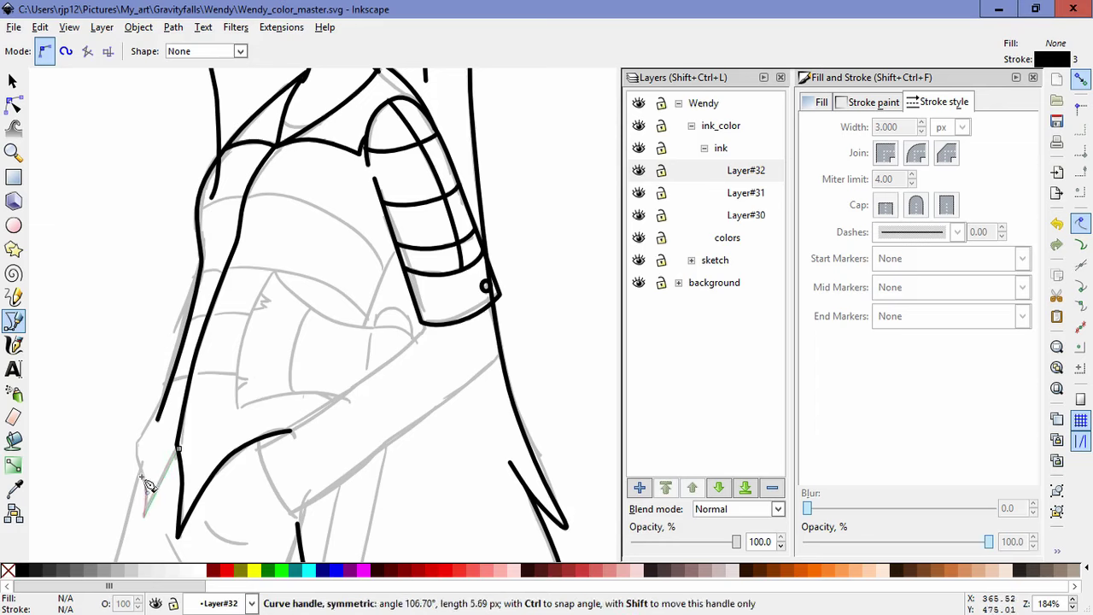
pyautogui.moveTo(139, 446); pyautogui.dragTo(156, 413)
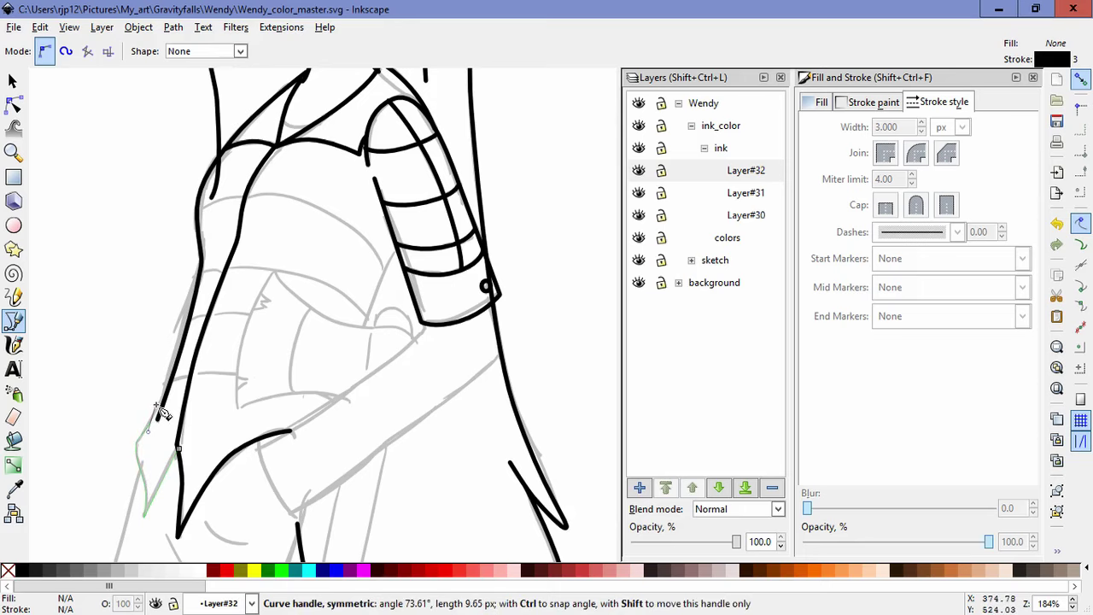
pyautogui.press('Escape')
# Step: Draw the pointed shirt tail beside the left hem, from the front edge down to the tip and up its outer side
pyautogui.click(177, 448)
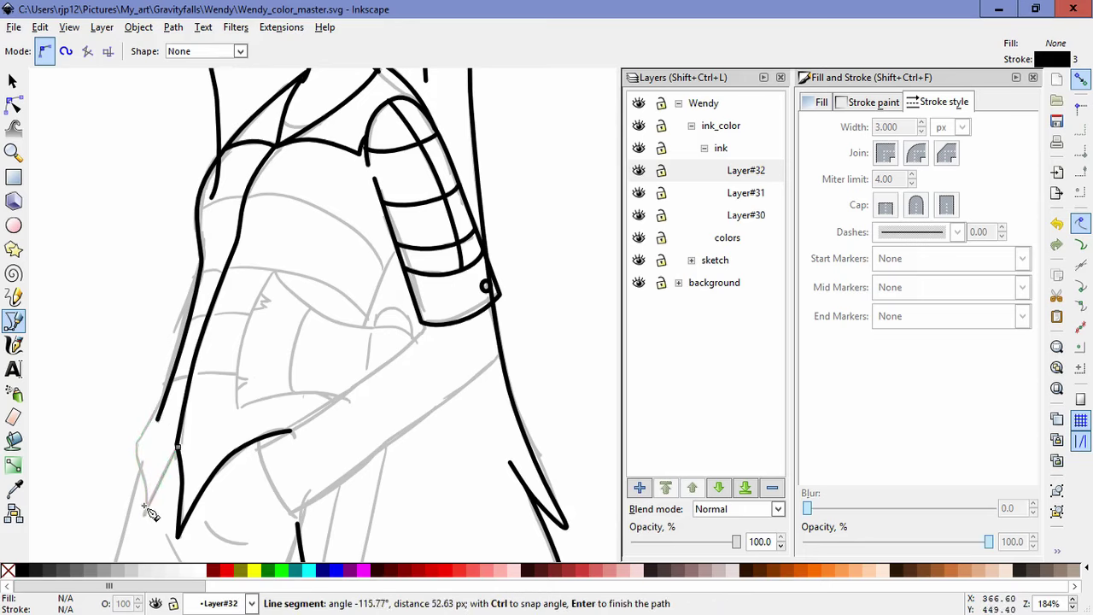
pyautogui.moveTo(144, 507); pyautogui.dragTo(142, 497)
pyautogui.moveTo(139, 445); pyautogui.dragTo(137, 430)
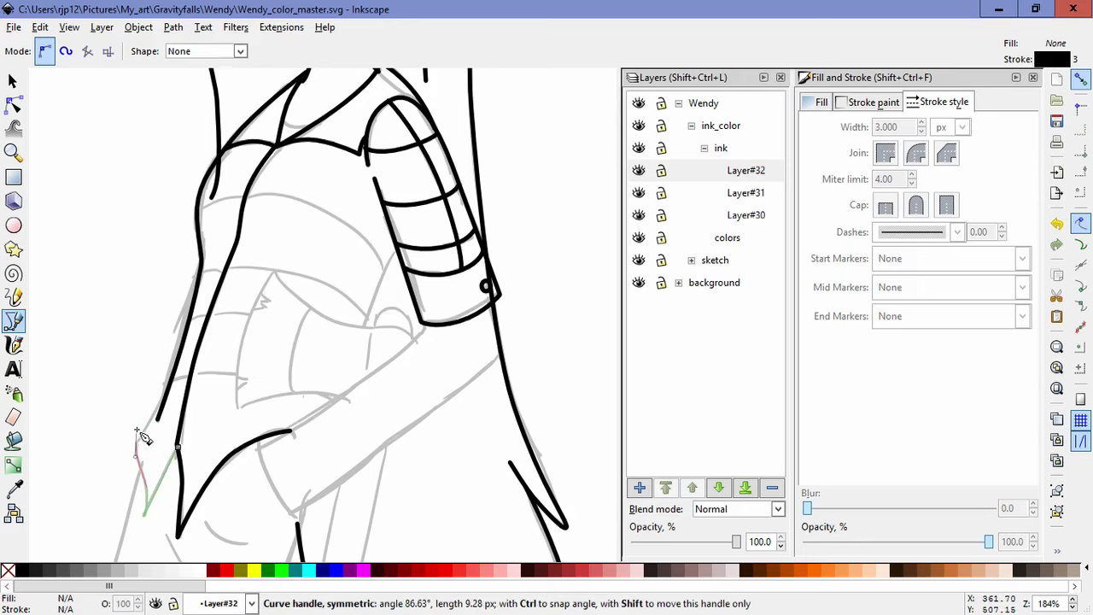
pyautogui.press('Return')
# Step: Extend the shirt tail's outer edge upward along the sketch to meet the left body outline
pyautogui.scroll(4, 177, 437)
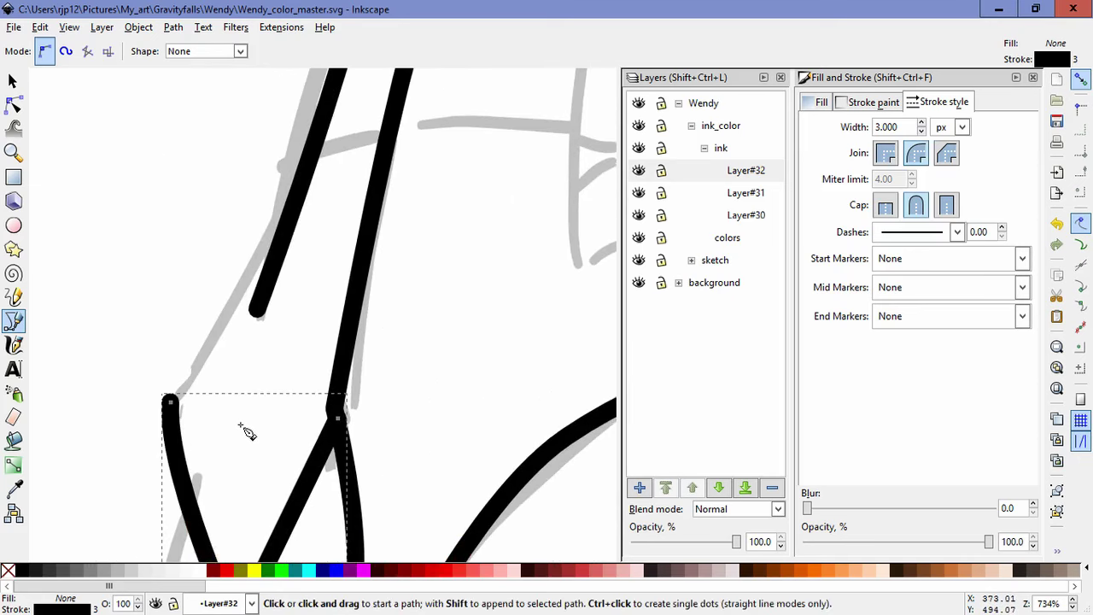
pyautogui.click(173, 401)
pyautogui.moveTo(239, 294); pyautogui.dragTo(258, 257)
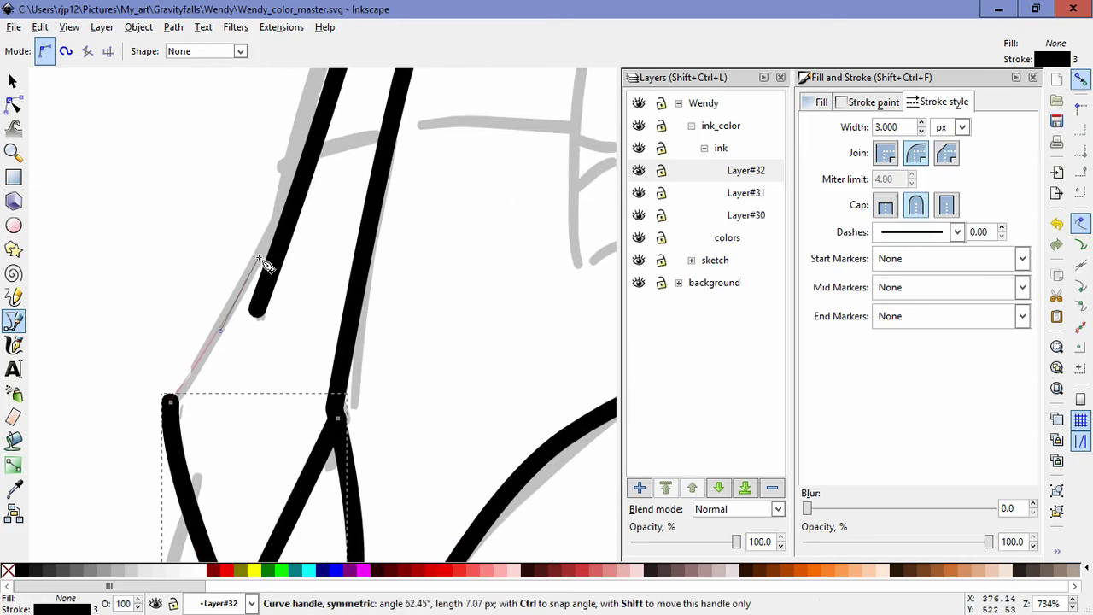
pyautogui.click(308, 151)
pyautogui.press('Return')
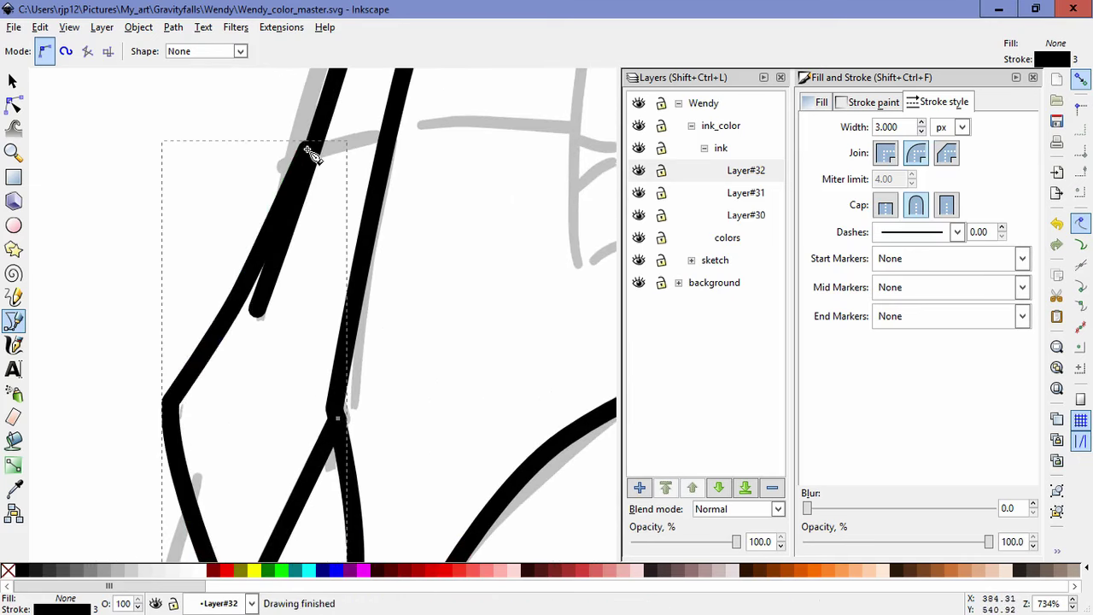
# Step: Align the shirt tail's end nodes with the neighbouring outlines and shift its lower outer-edge node to smooth the curve
pyautogui.click(13, 105)
pyautogui.moveTo(308, 150); pyautogui.dragTo(314, 151)
pyautogui.press('space')
pyautogui.moveTo(264, 401); pyautogui.dragTo(223, 261)
pyautogui.moveTo(297, 279); pyautogui.dragTo(297, 289)
pyautogui.click(276, 469)
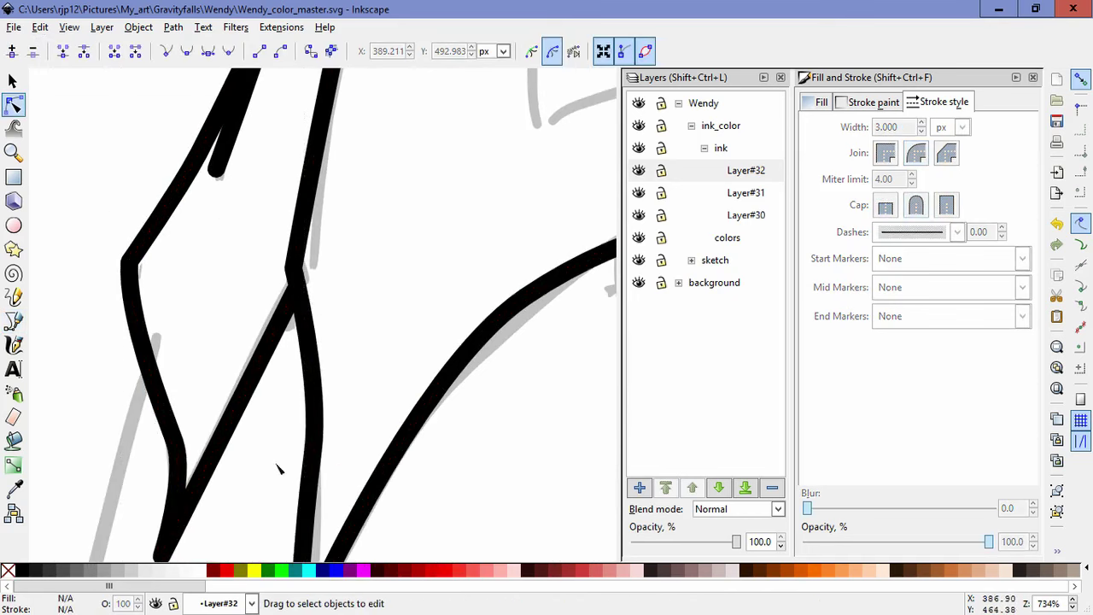
pyautogui.click(175, 447)
pyautogui.moveTo(174, 441); pyautogui.dragTo(165, 431)
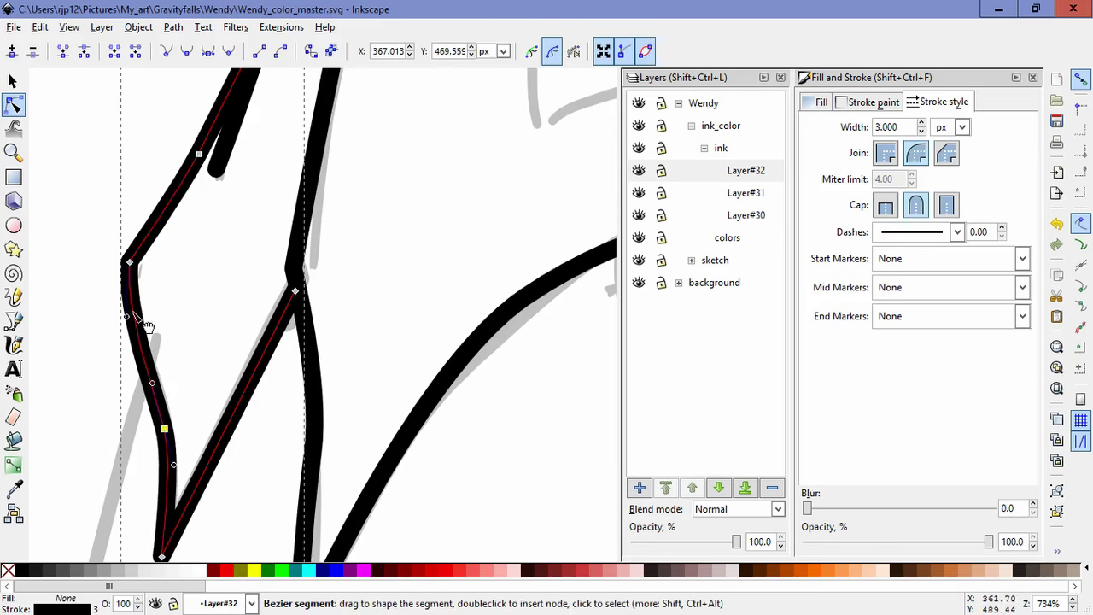
# Step: Adjust the curve handles on the shirt tail's outer edge to give it a rounder bulge above the tip
pyautogui.moveTo(127, 316); pyautogui.dragTo(117, 362)
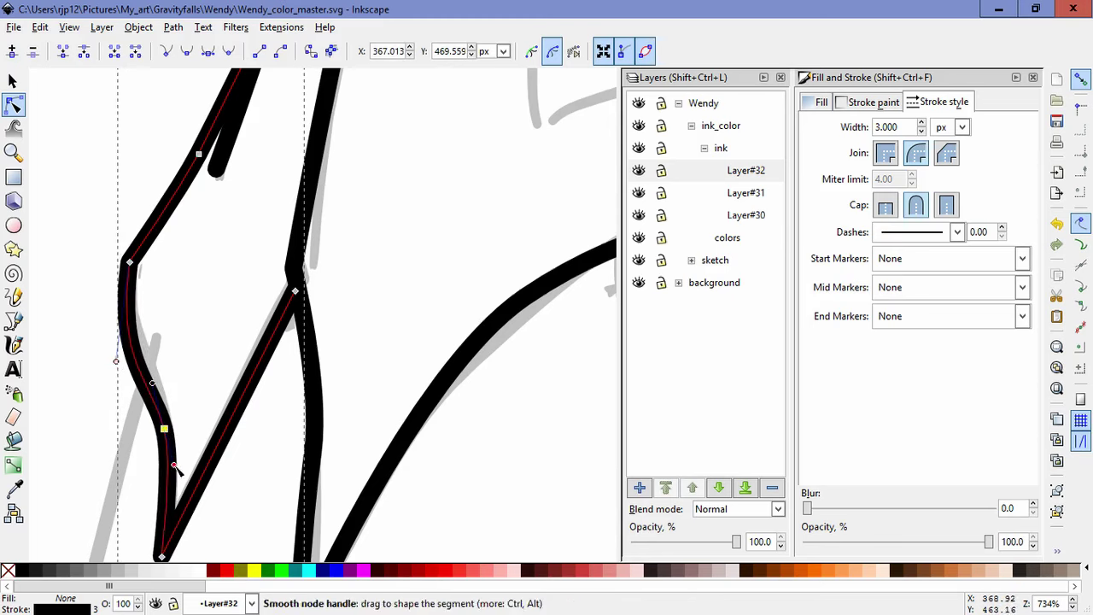
pyautogui.moveTo(174, 465); pyautogui.dragTo(181, 490)
pyautogui.click(237, 363)
pyautogui.keyDown('ctrl'); pyautogui.scroll(-3, 239, 366); pyautogui.keyUp('ctrl')
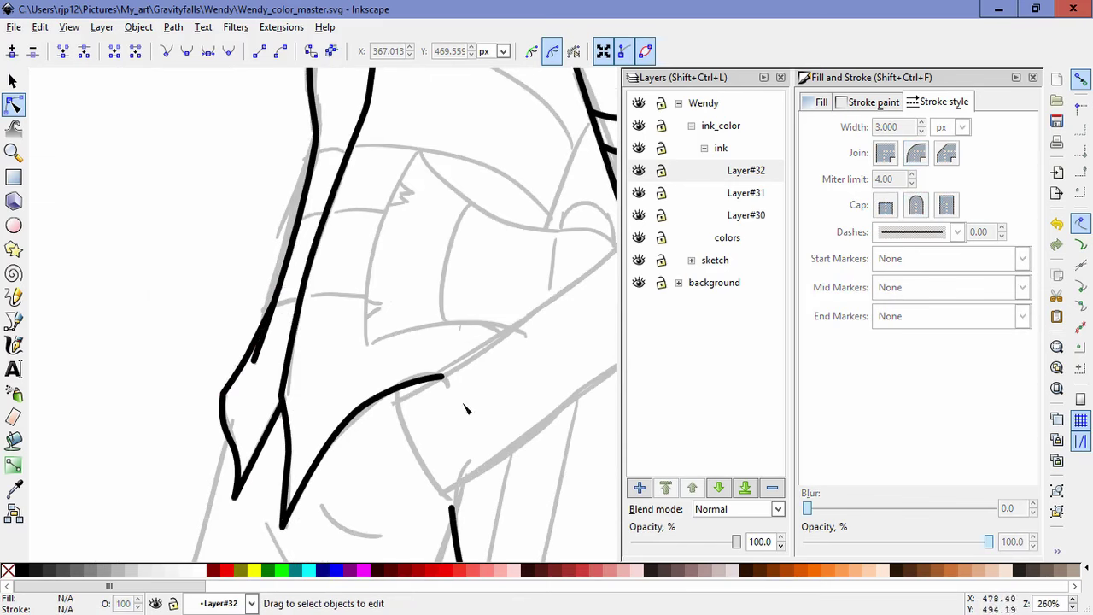
# Step: Reshape the curved shirt hem that rises from the pointed tip to the forearm by adjusting its curve handle
pyautogui.click(376, 399)
pyautogui.click(378, 396)
pyautogui.moveTo(339, 422); pyautogui.dragTo(318, 438)
pyautogui.click(392, 478)
pyautogui.click(513, 389)
pyautogui.keyDown('ctrl'); pyautogui.scroll(-2, 517, 377); pyautogui.keyUp('ctrl')
pyautogui.press('space')
pyautogui.moveTo(422, 370); pyautogui.dragTo(370, 400)
pyautogui.keyDown('ctrl'); pyautogui.scroll(1, 367, 352); pyautogui.keyUp('ctrl')
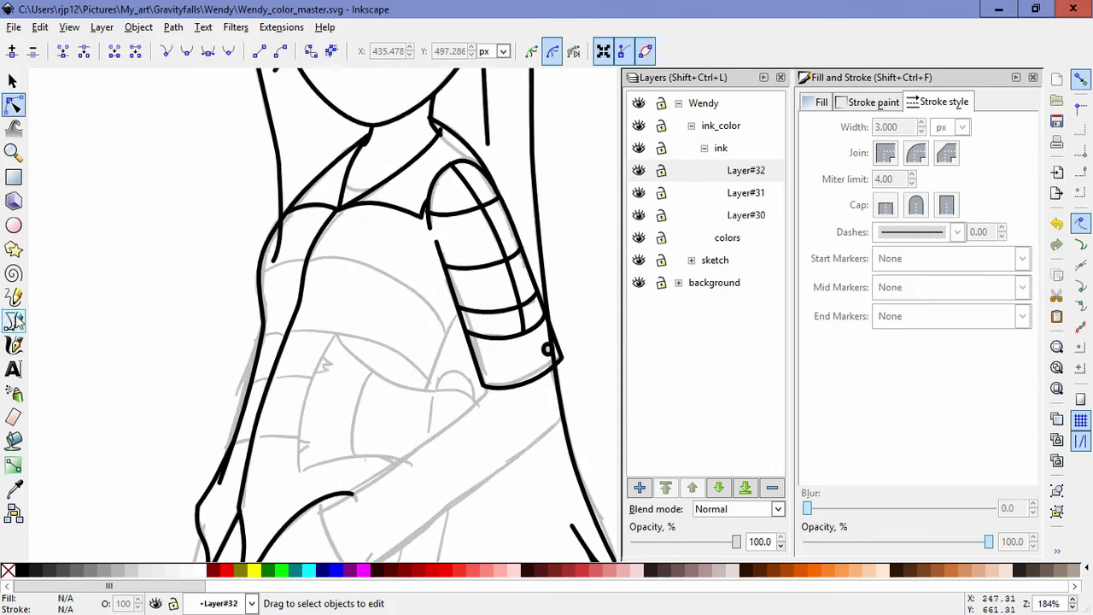
# Step: Draw the curved chest stripe from the left body outline over the open shirt's front edge and down toward the sleeve
pyautogui.click(15, 321)
pyautogui.scroll(2, 309, 261)
pyautogui.click(312, 253)
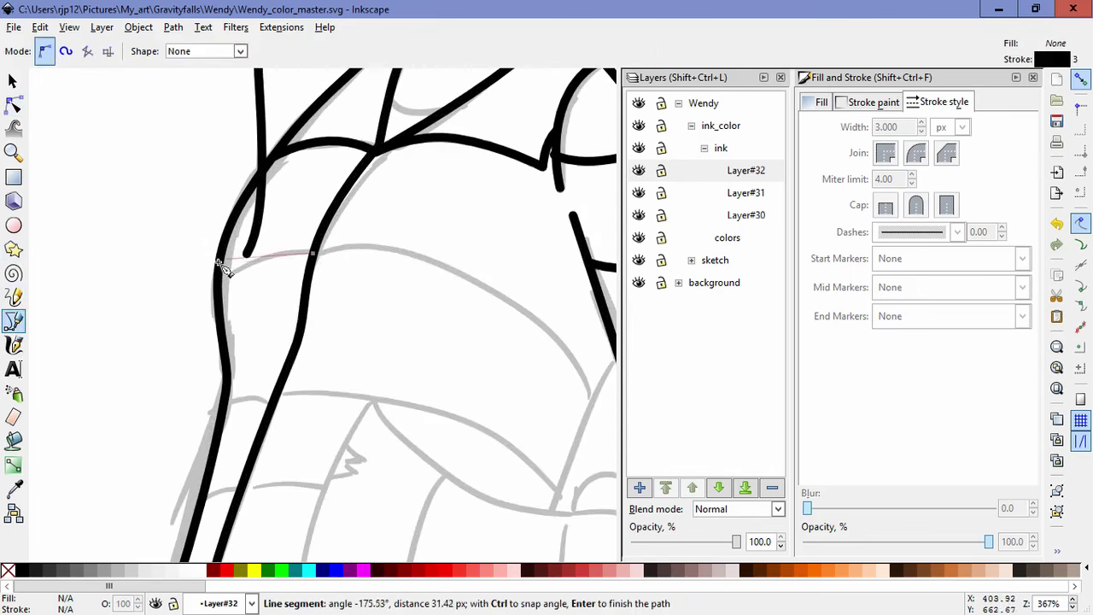
pyautogui.moveTo(218, 273)
pyautogui.mouseDown()
pyautogui.moveTo(184, 279)
pyautogui.moveTo(160, 319)
pyautogui.moveTo(172, 314)
pyautogui.mouseUp()
pyautogui.press('Return')
pyautogui.moveTo(407, 325); pyautogui.dragTo(240, 297)
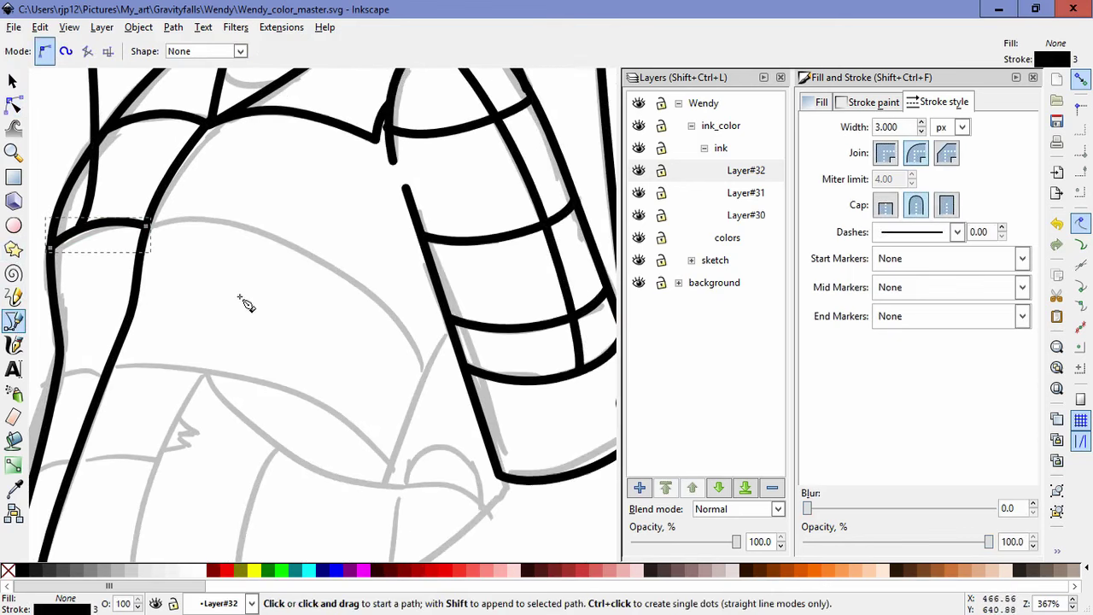
pyautogui.click(152, 227)
pyautogui.moveTo(232, 224); pyautogui.dragTo(287, 239)
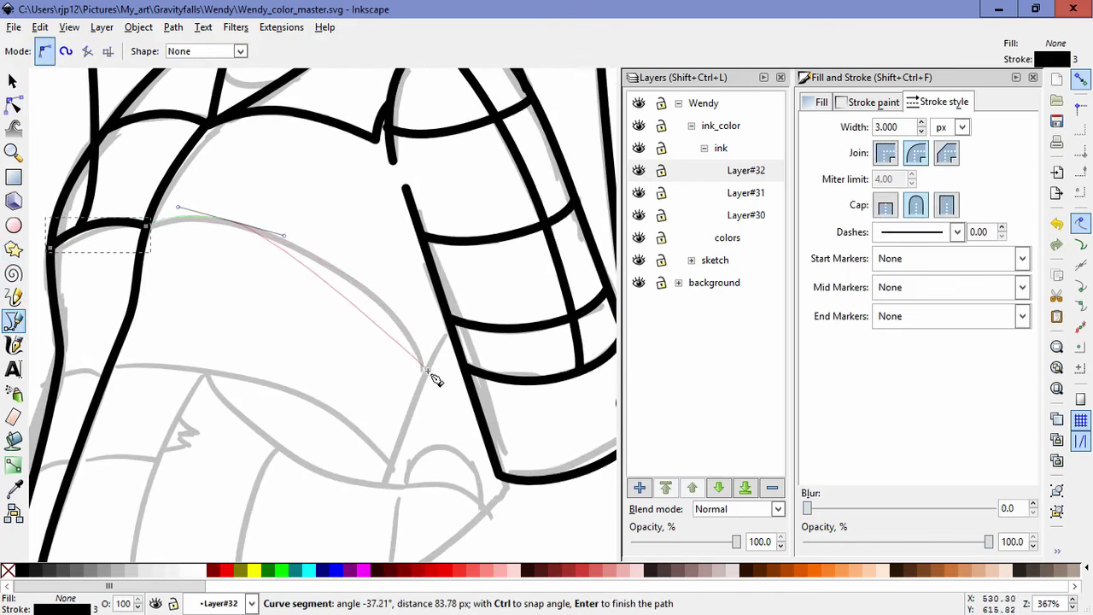
pyautogui.moveTo(427, 373); pyautogui.dragTo(462, 469)
pyautogui.press('Return')
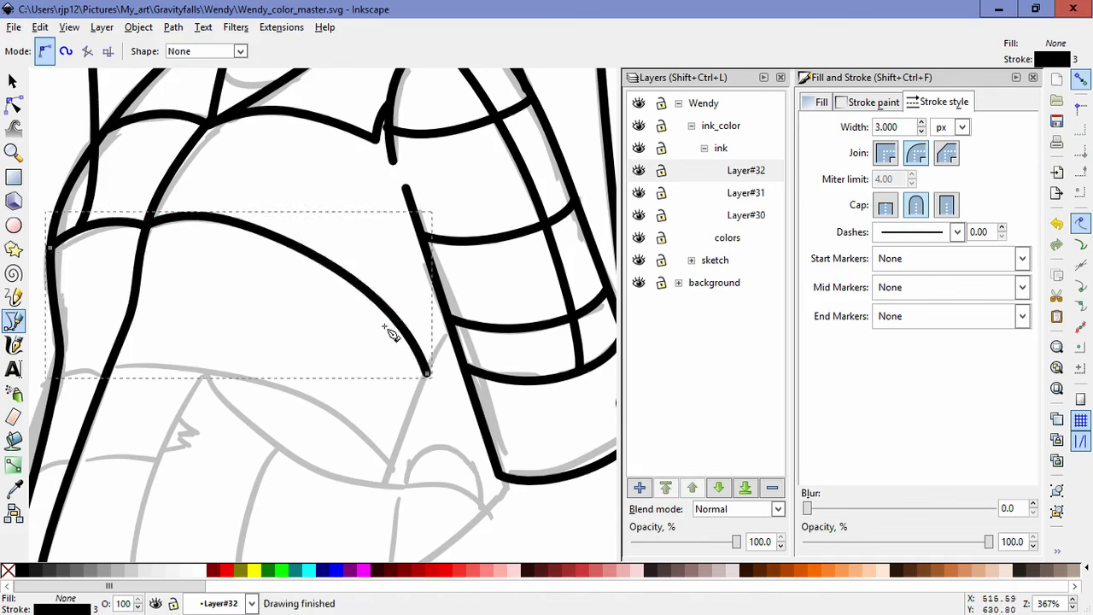
# Step: Draw the torso's side line from the sleeve's inner edge down past the chest stripe's end to the waist
pyautogui.click(451, 331)
pyautogui.moveTo(408, 419); pyautogui.dragTo(395, 457)
pyautogui.doubleClick(383, 487)
# Step: Draw the undershirt's curved bottom edge from the side line to the shirt front, and continue it to the left body outline
pyautogui.scroll(-3, 461, 456)
pyautogui.moveTo(462, 456); pyautogui.dragTo(466, 265)
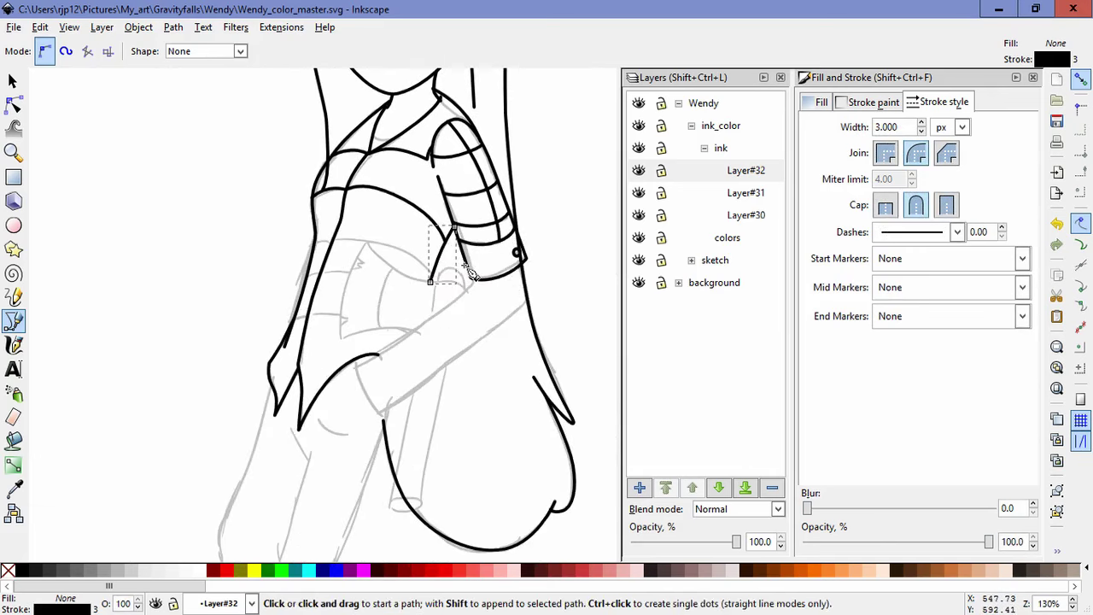
pyautogui.scroll(2, 468, 273)
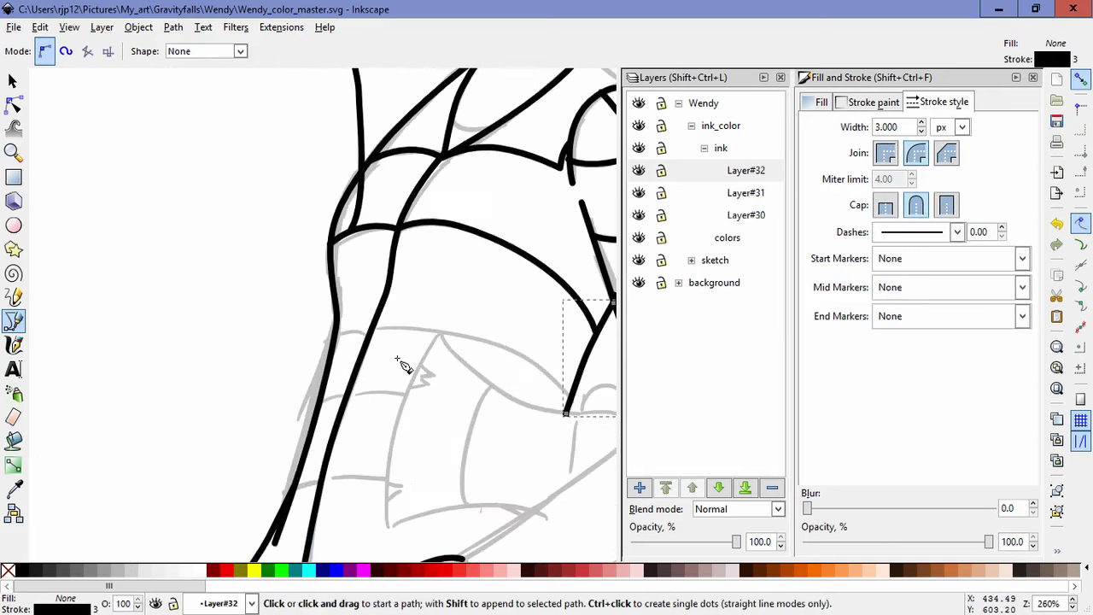
pyautogui.click(369, 336)
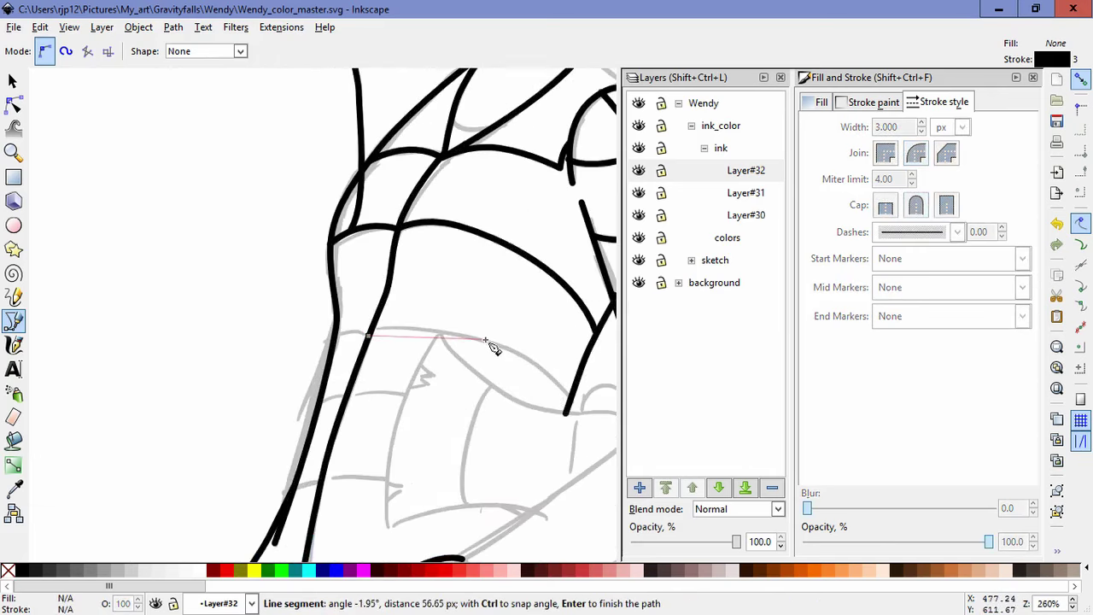
pyautogui.moveTo(476, 338); pyautogui.dragTo(532, 353)
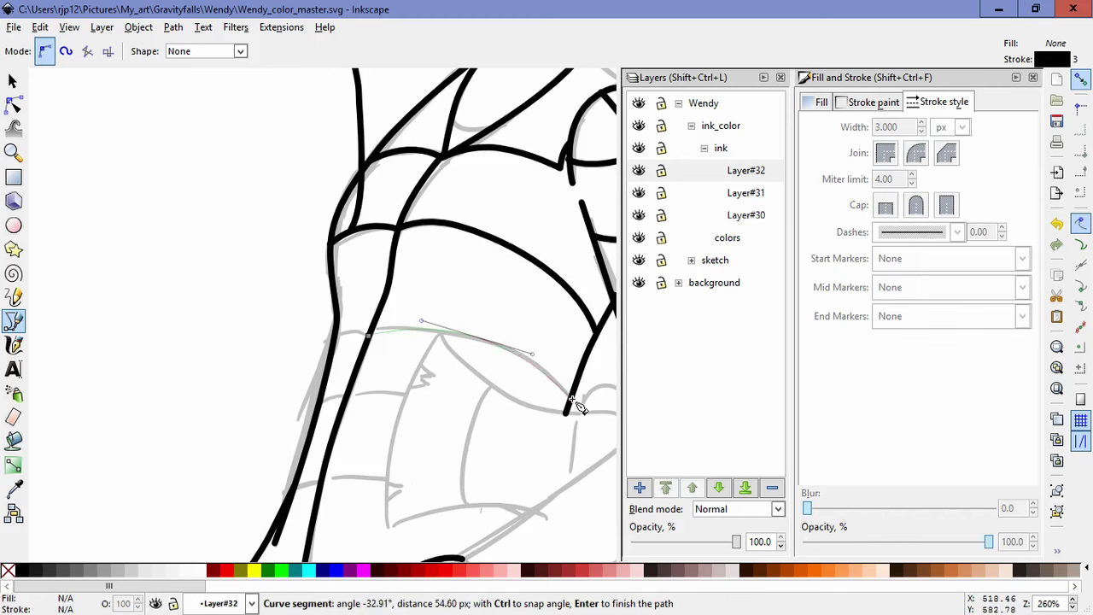
pyautogui.doubleClick(572, 399)
pyautogui.click(369, 336)
pyautogui.scroll(3, 356, 351)
pyautogui.moveTo(336, 301); pyautogui.dragTo(306, 310)
pyautogui.doubleClick(300, 316)
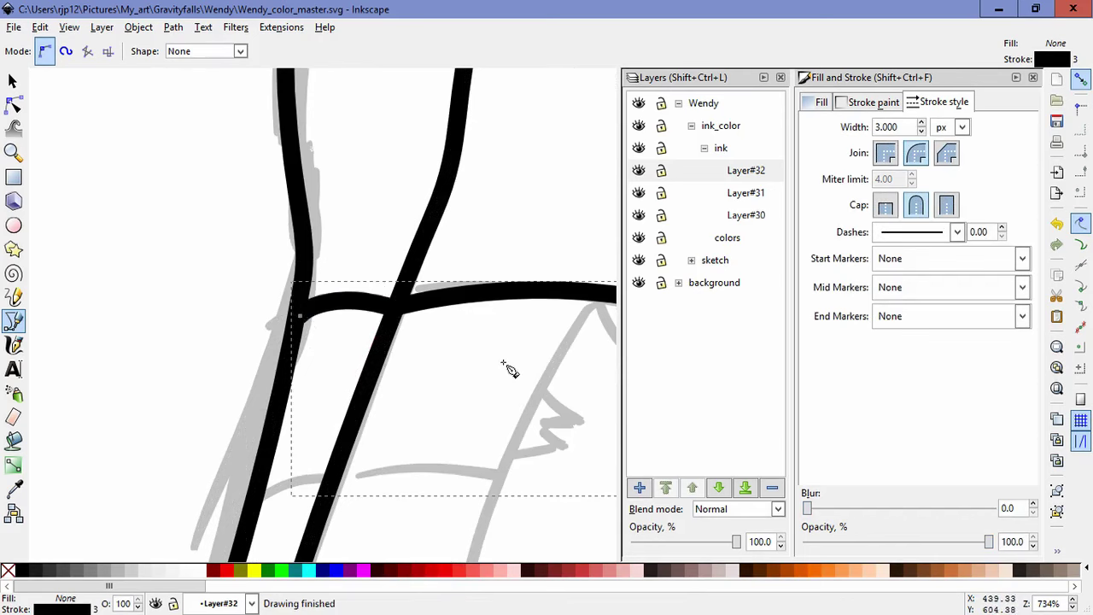
# Step: Draw the short stripe below the waist line across the open shirt's front edge, and extend it to the left body outline
pyautogui.scroll(-4, 503, 362)
pyautogui.scroll(2, 552, 389)
pyautogui.click(378, 339)
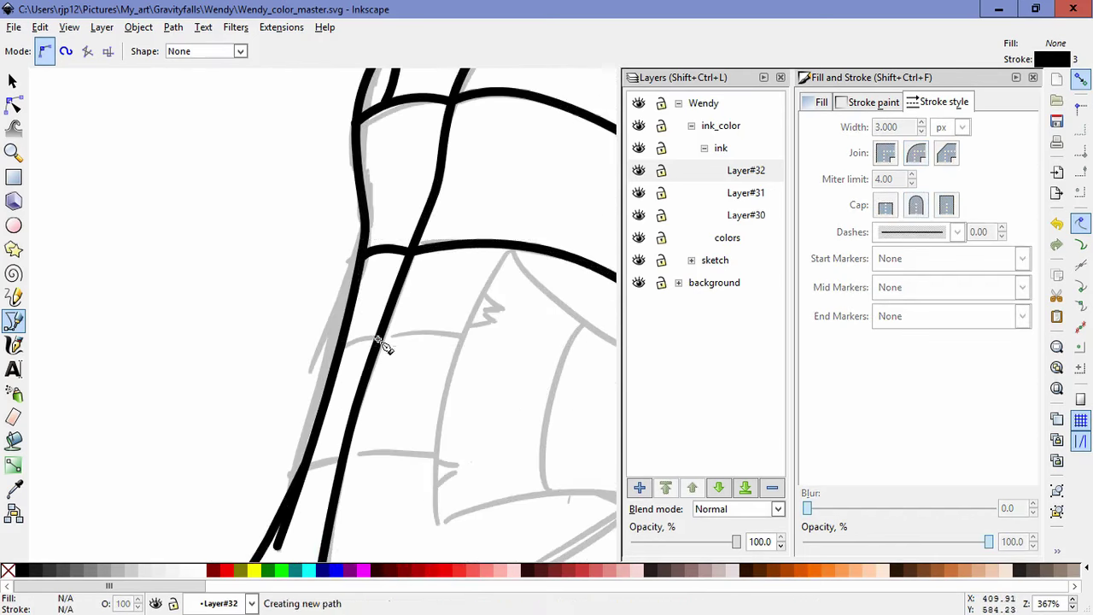
pyautogui.moveTo(430, 333); pyautogui.dragTo(436, 332)
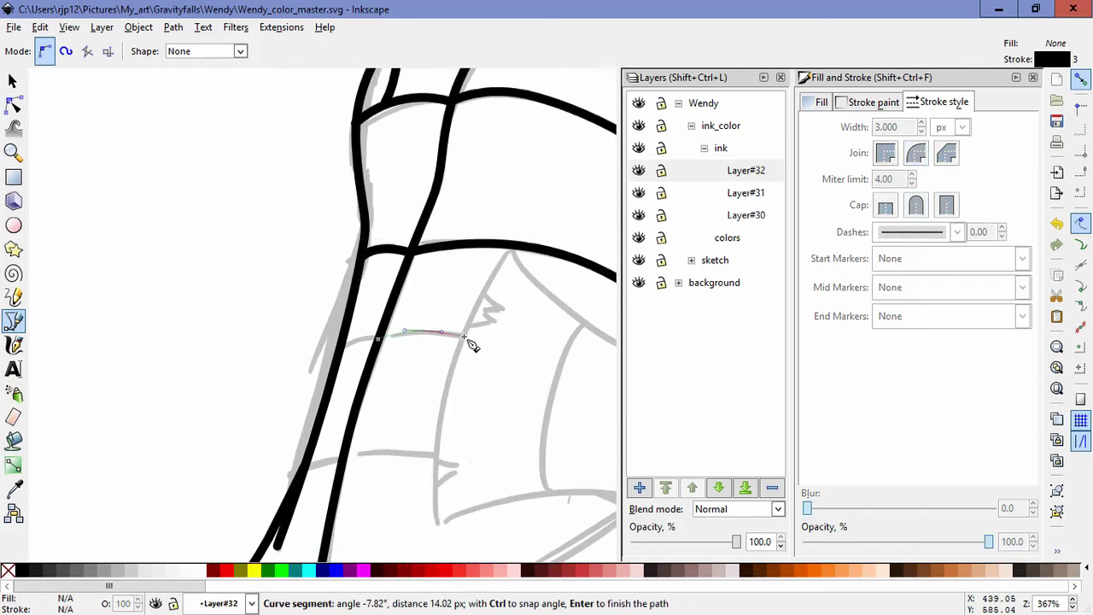
pyautogui.doubleClick(464, 338)
pyautogui.click(379, 340)
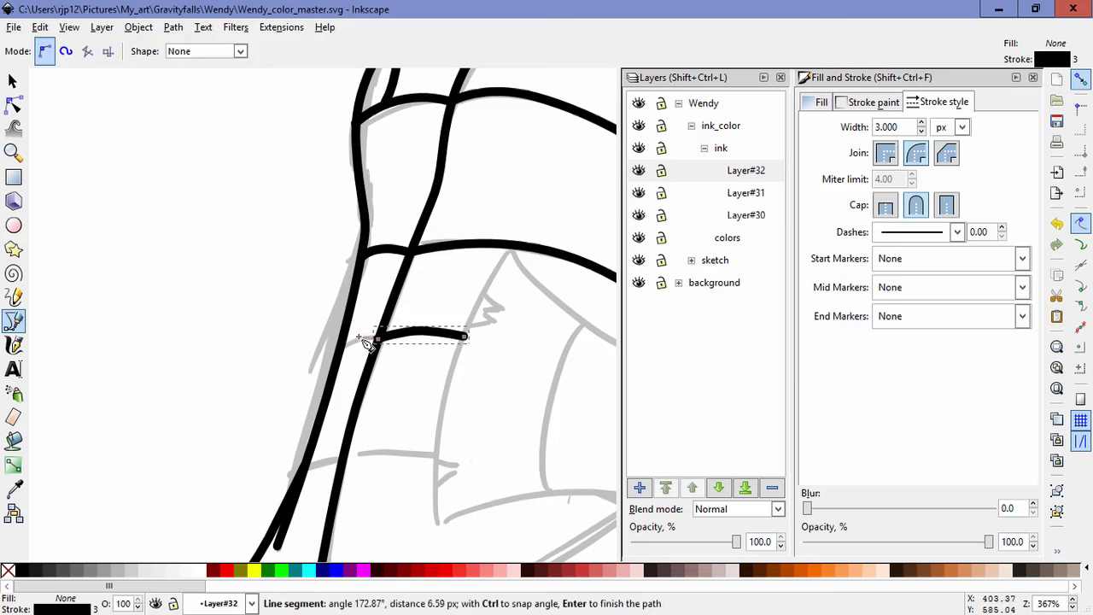
pyautogui.scroll(3, 366, 337)
pyautogui.moveTo(365, 330); pyautogui.dragTo(354, 341)
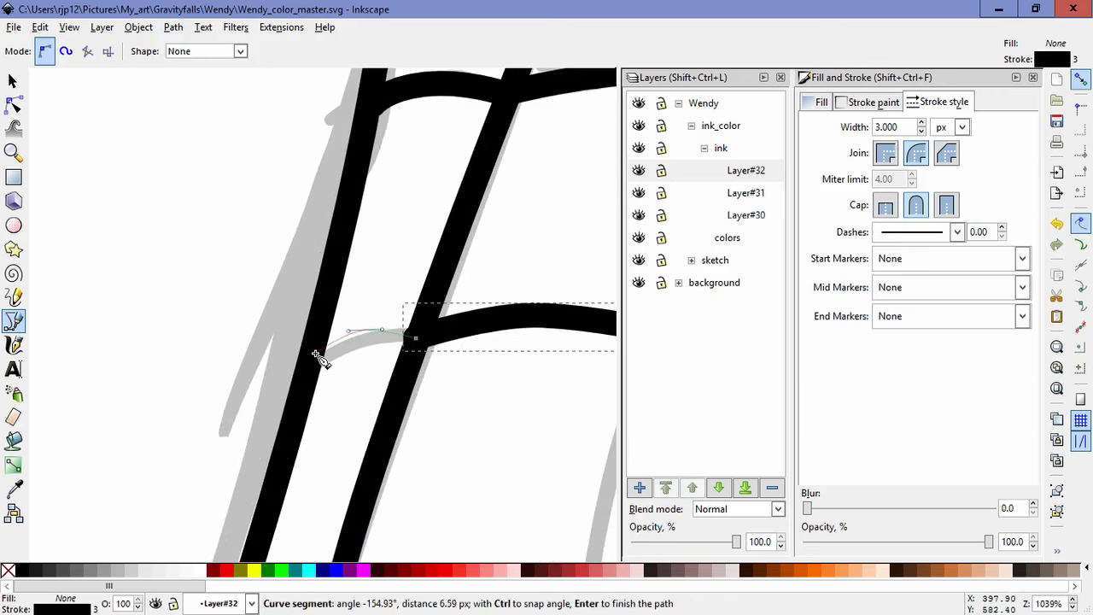
pyautogui.doubleClick(317, 357)
# Step: Round the short stripe's outer segment with its curve handle and shift the node where it crosses the front edge
pyautogui.click(13, 104)
pyautogui.click(365, 331)
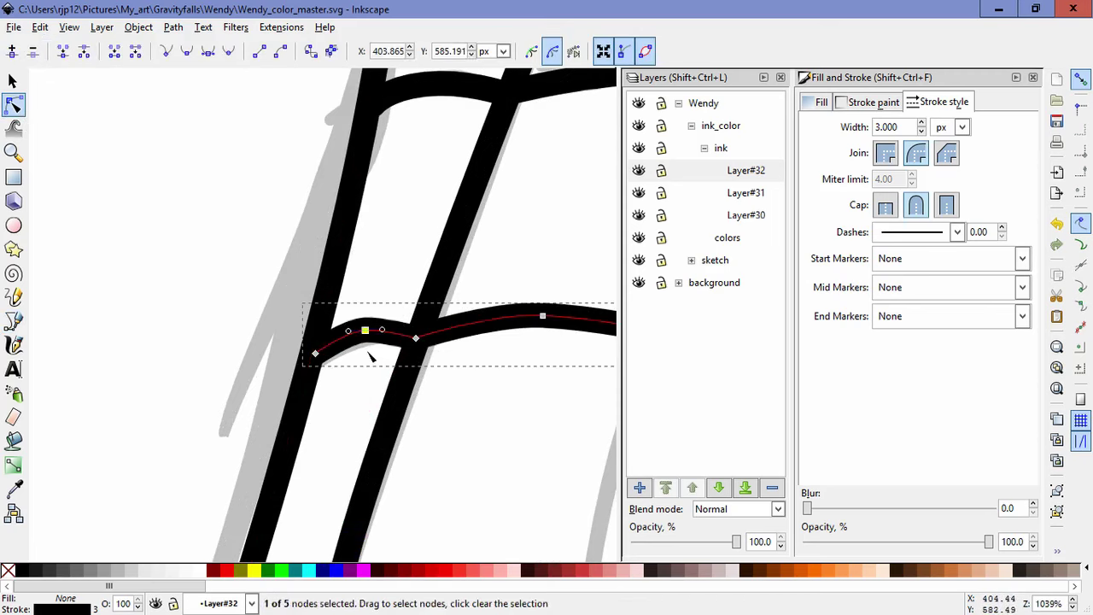
pyautogui.moveTo(348, 332); pyautogui.dragTo(327, 336)
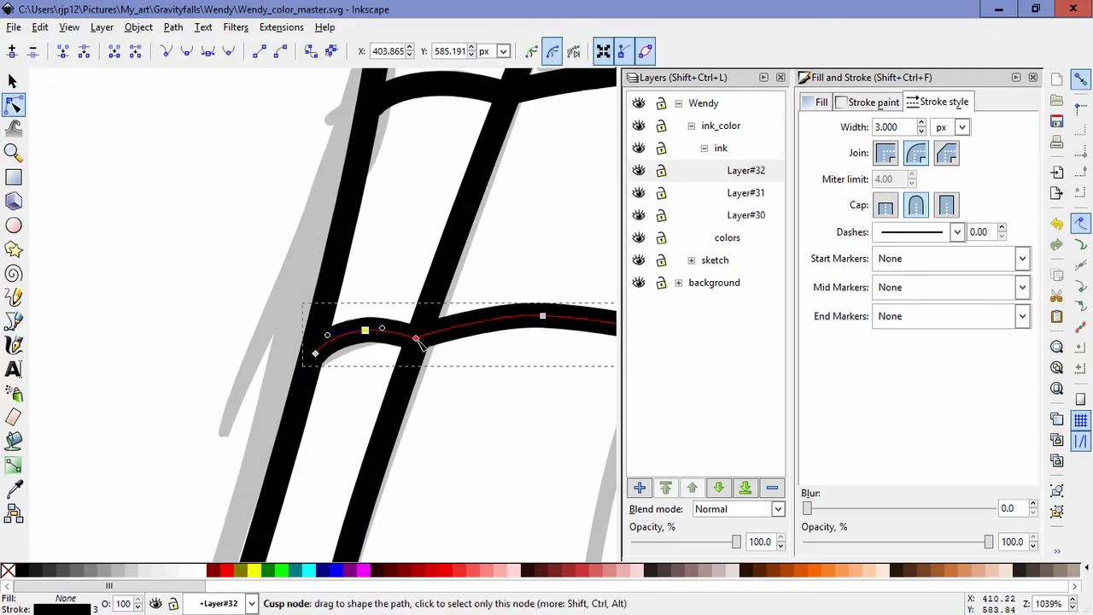
pyautogui.moveTo(416, 338); pyautogui.dragTo(423, 344)
pyautogui.doubleClick(501, 439)
# Step: Raise the short stripe's crossing node on the front edge so both of its segments flow together
pyautogui.scroll(-5, 502, 442)
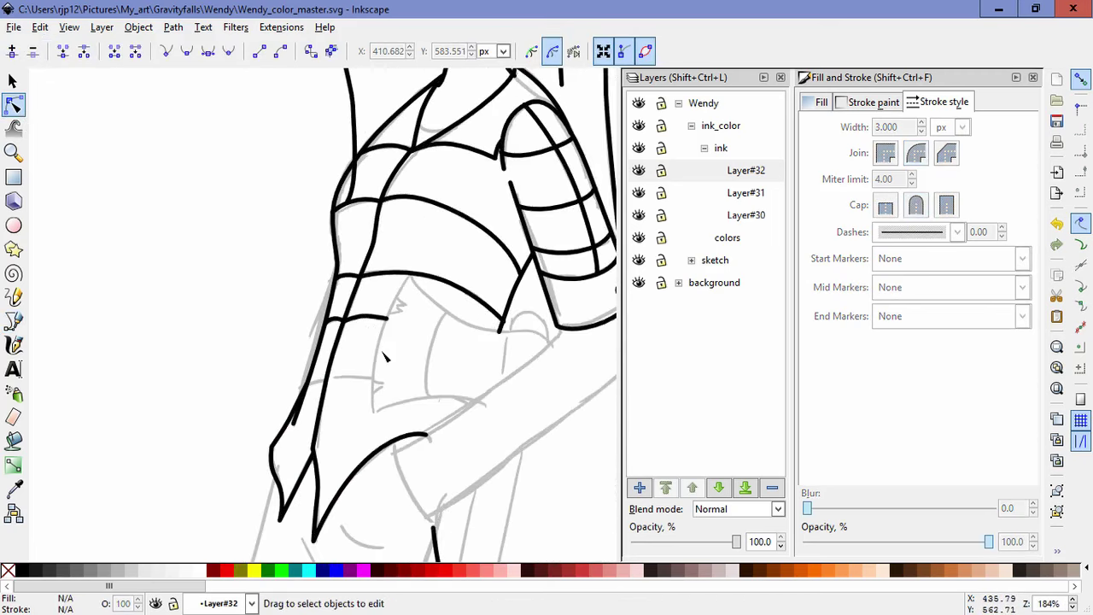
pyautogui.scroll(2, 354, 402)
pyautogui.scroll(1, 342, 244)
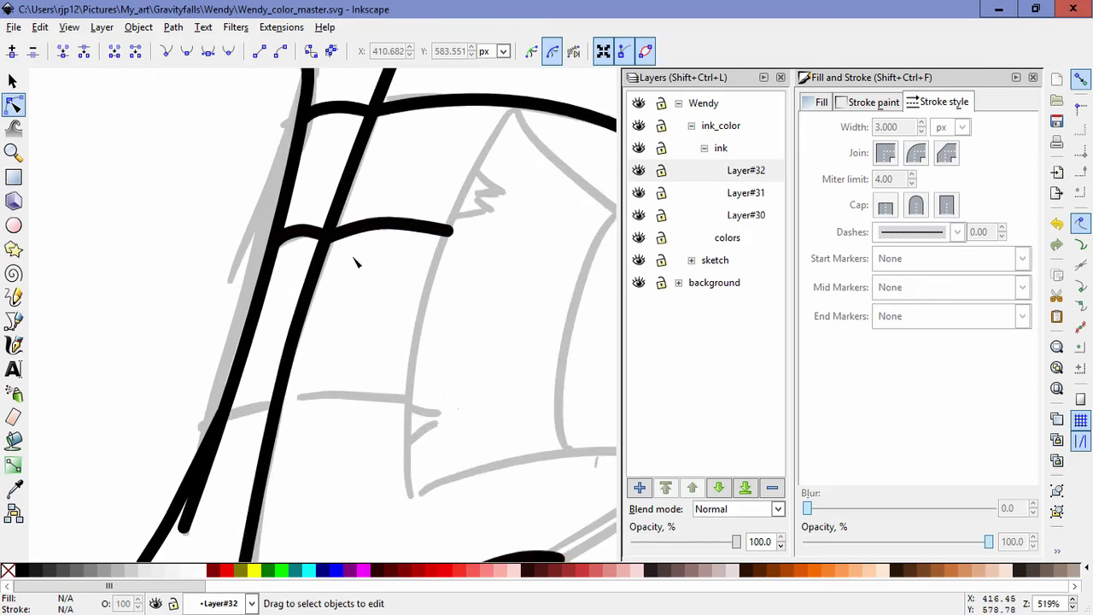
pyautogui.click(331, 241)
pyautogui.moveTo(330, 240); pyautogui.dragTo(329, 233)
pyautogui.doubleClick(359, 327)
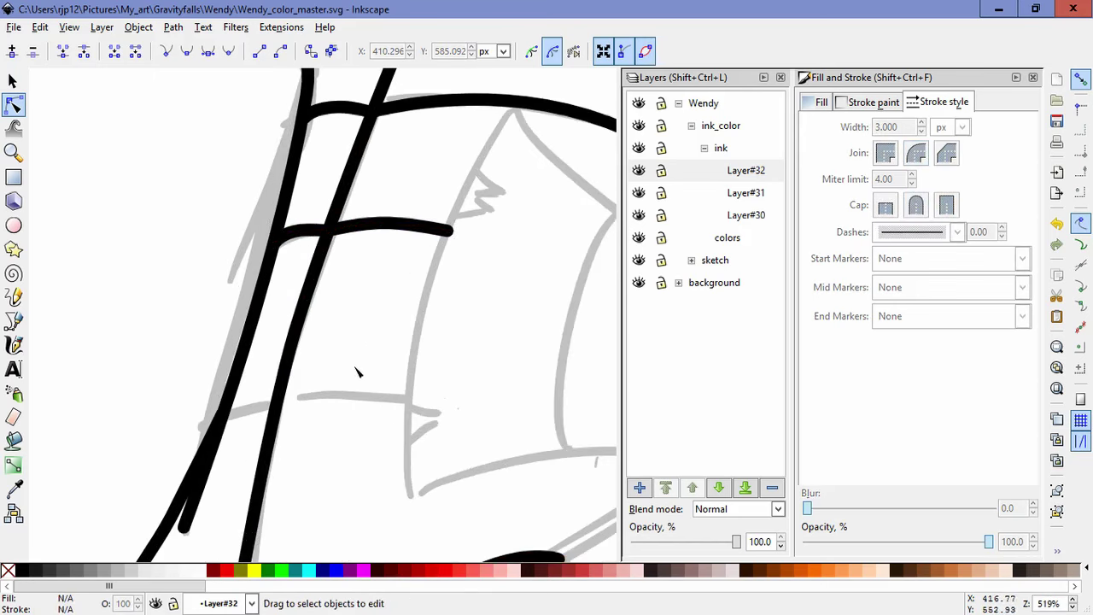
# Step: Draw the lower shirt stripe from the left body outline across the front edge to the sketched vertical line
pyautogui.press('space')
pyautogui.moveTo(321, 433); pyautogui.dragTo(317, 413)
pyautogui.scroll(-1, 317, 417)
pyautogui.click(14, 320)
pyautogui.click(211, 380)
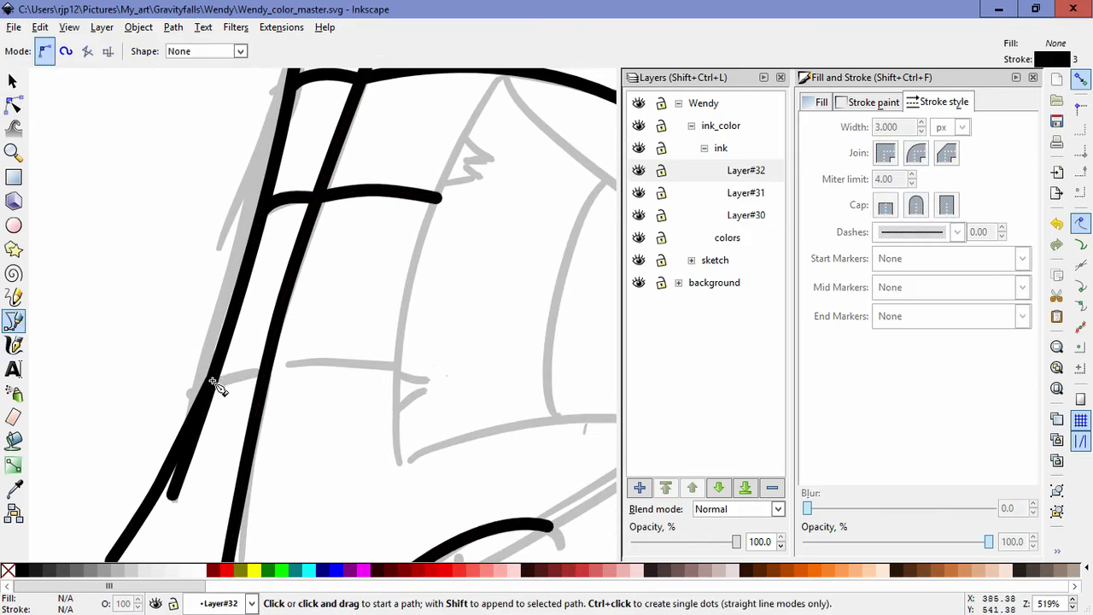
pyautogui.moveTo(246, 380); pyautogui.dragTo(257, 378)
pyautogui.click(280, 377)
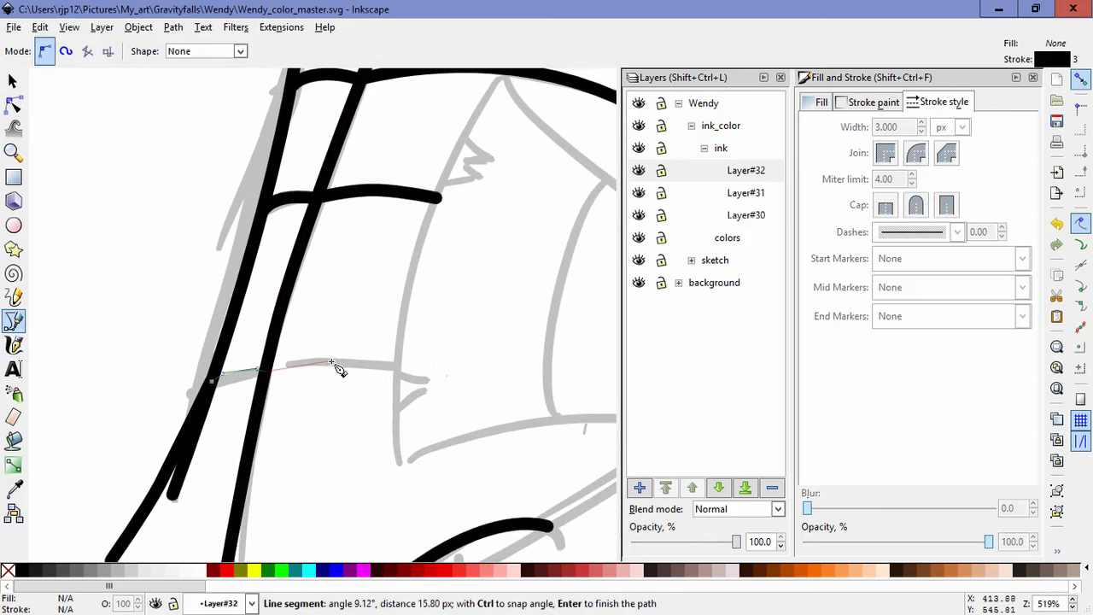
pyautogui.moveTo(335, 365); pyautogui.dragTo(372, 363)
pyautogui.press('Return')
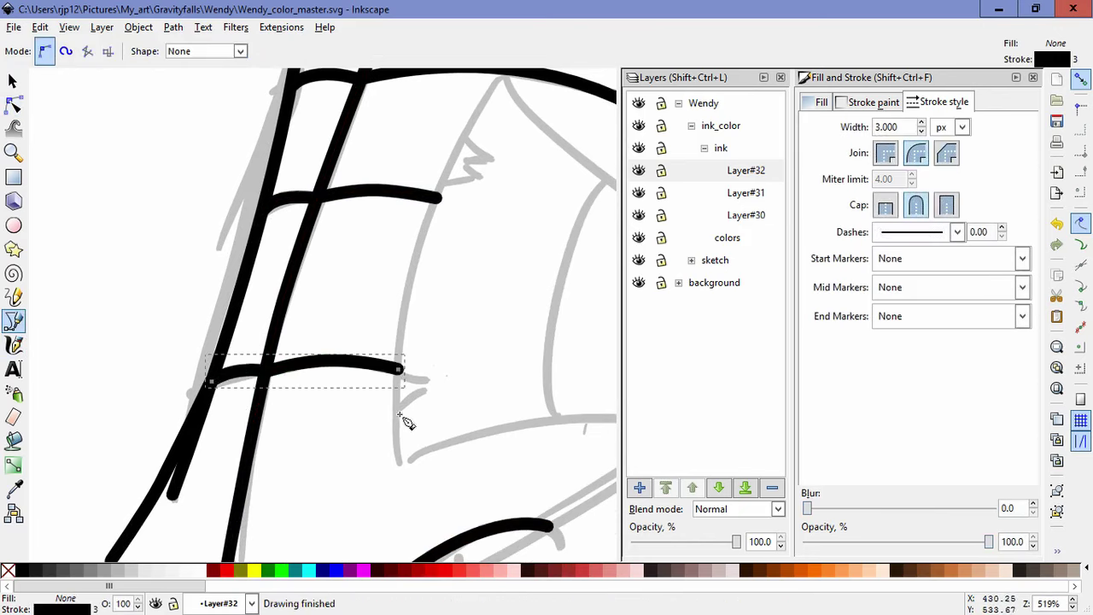
# Step: Draw the leg's long inner line from the wrist area above the hair curve down to the ankle
pyautogui.press('5')
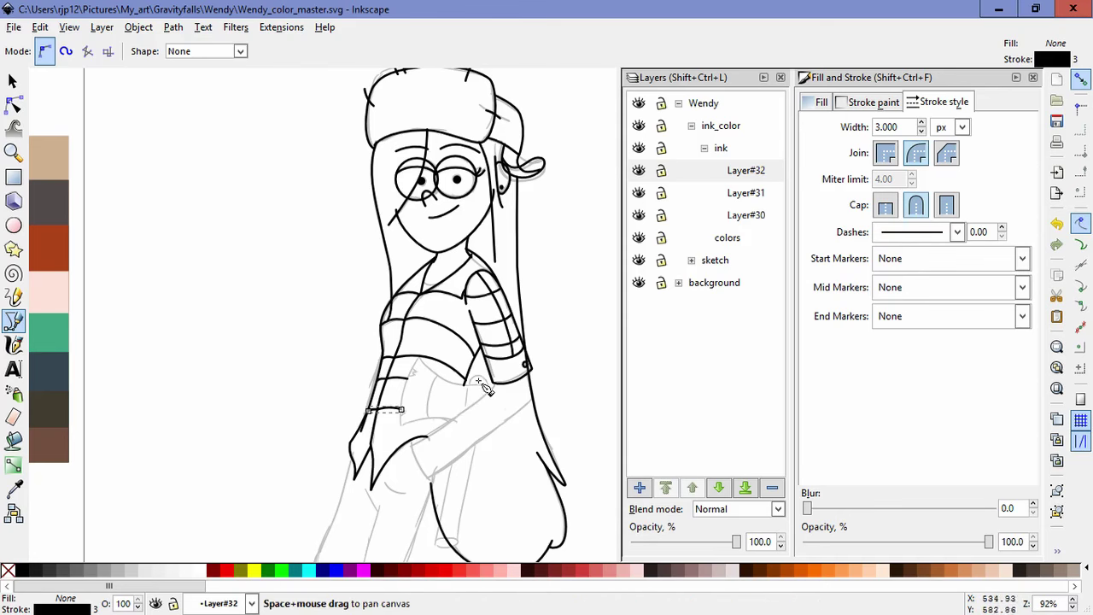
pyautogui.moveTo(496, 402)
pyautogui.mouseDown()
pyautogui.moveTo(429, 363)
pyautogui.moveTo(389, 381)
pyautogui.mouseUp()
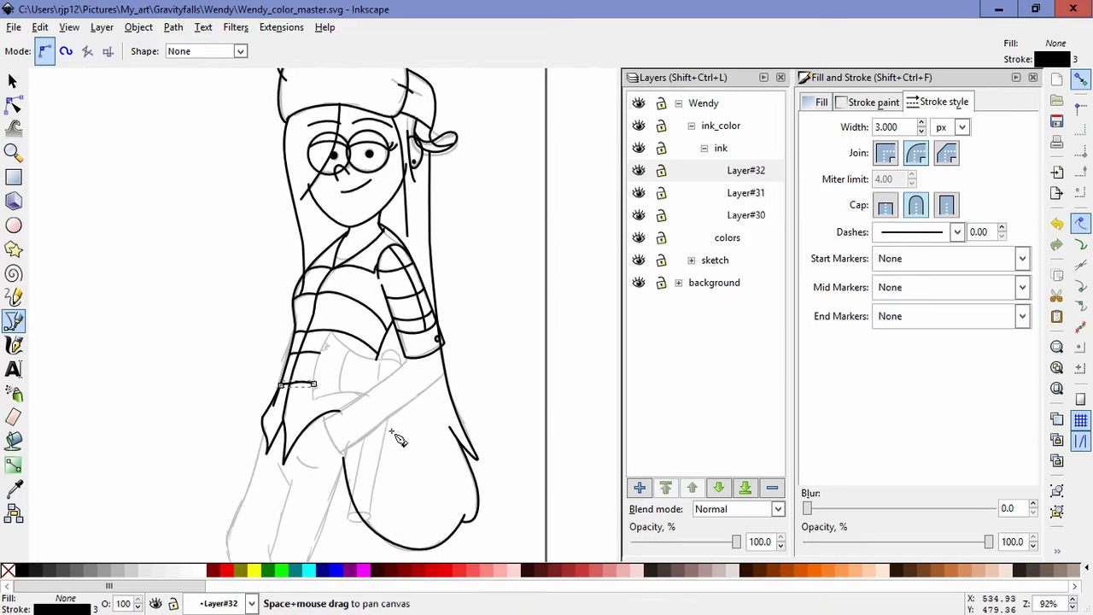
pyautogui.moveTo(398, 437); pyautogui.dragTo(431, 318)
pyautogui.scroll(2, 342, 387)
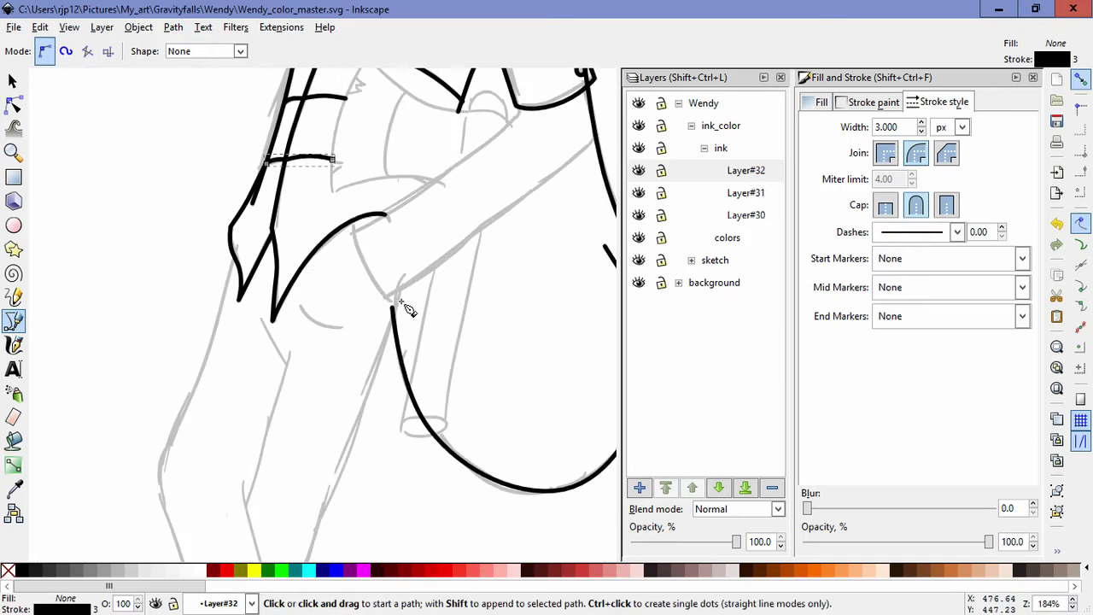
pyautogui.click(404, 288)
pyautogui.moveTo(377, 374); pyautogui.dragTo(417, 300)
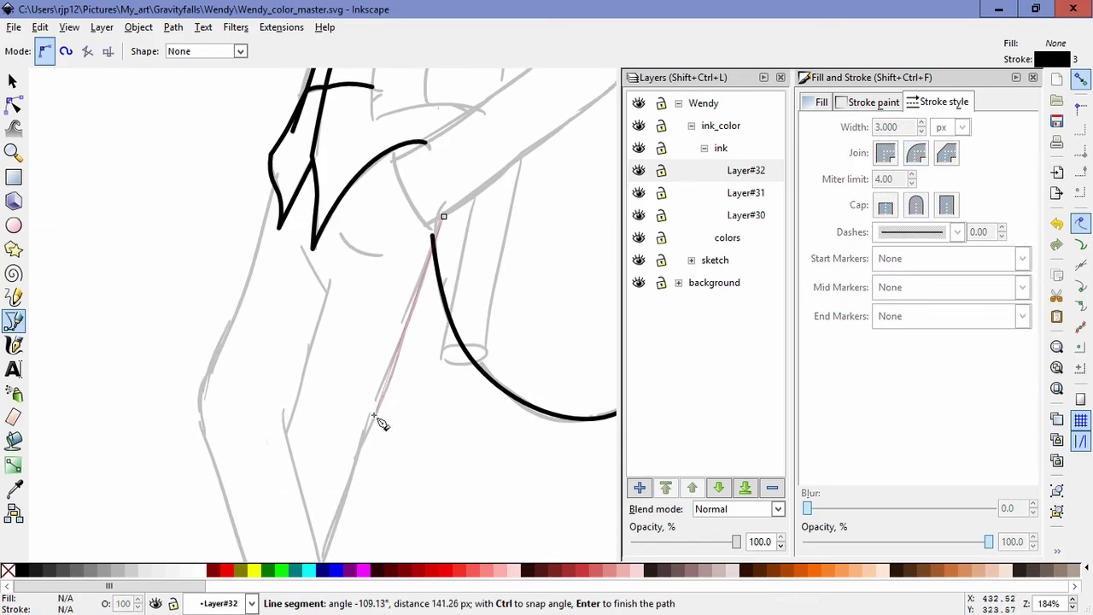
pyautogui.moveTo(347, 497); pyautogui.dragTo(371, 397)
pyautogui.moveTo(398, 311); pyautogui.dragTo(385, 345)
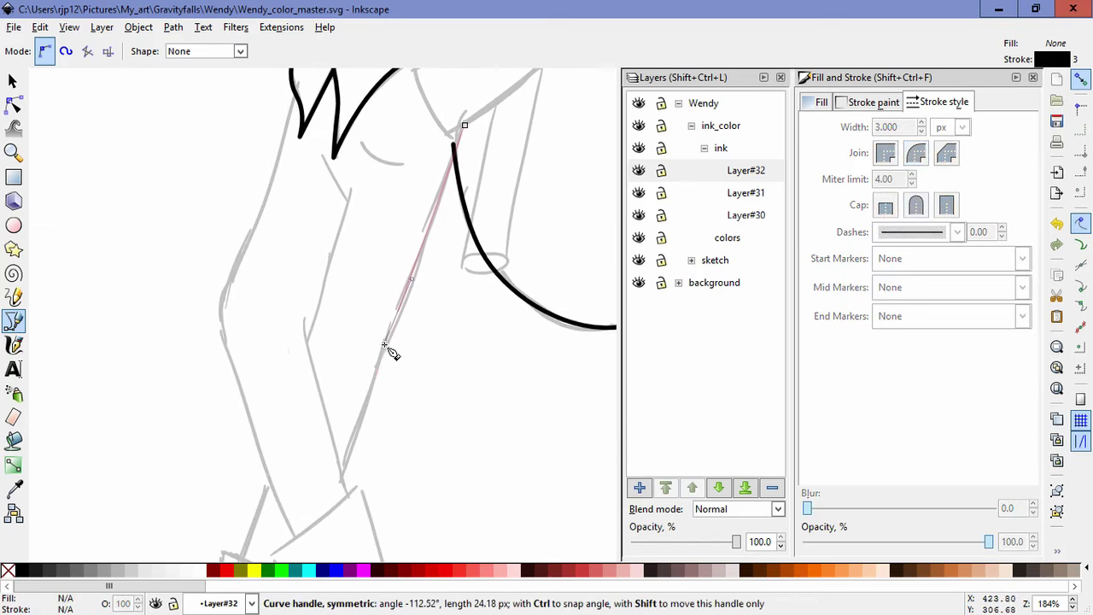
pyautogui.doubleClick(344, 475)
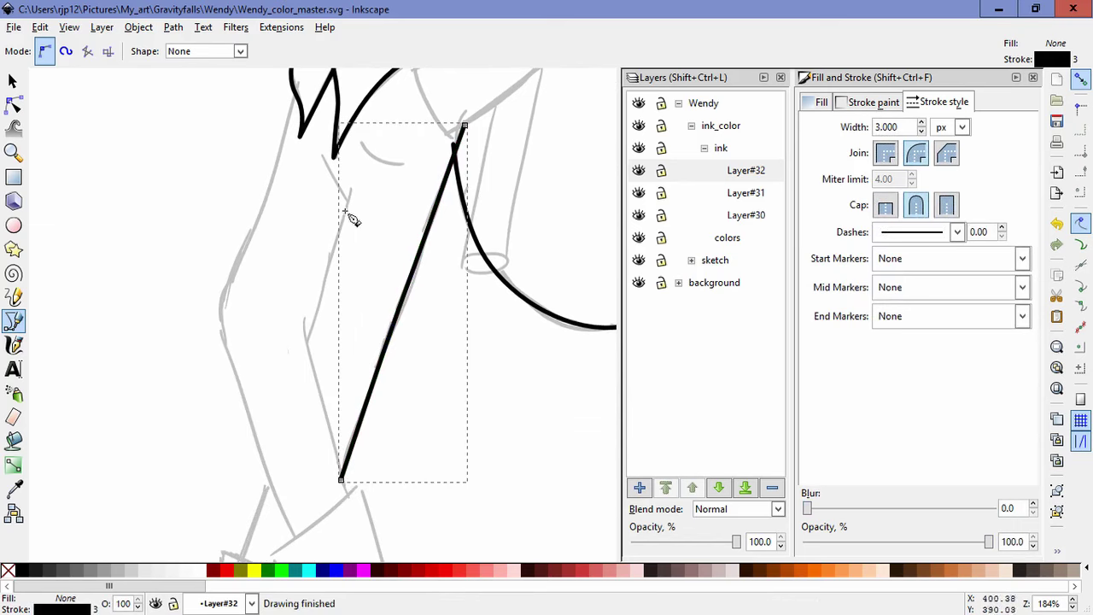
# Step: Draw the short curved thigh crease just below the shirt's pointed hem
pyautogui.scroll(2, 334, 198)
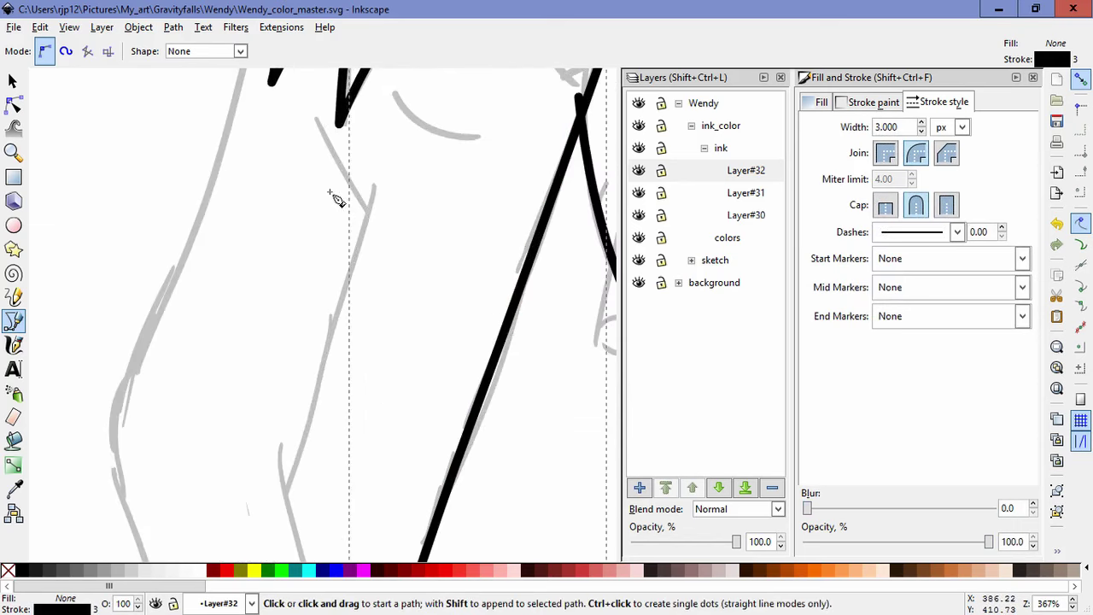
pyautogui.click(315, 118)
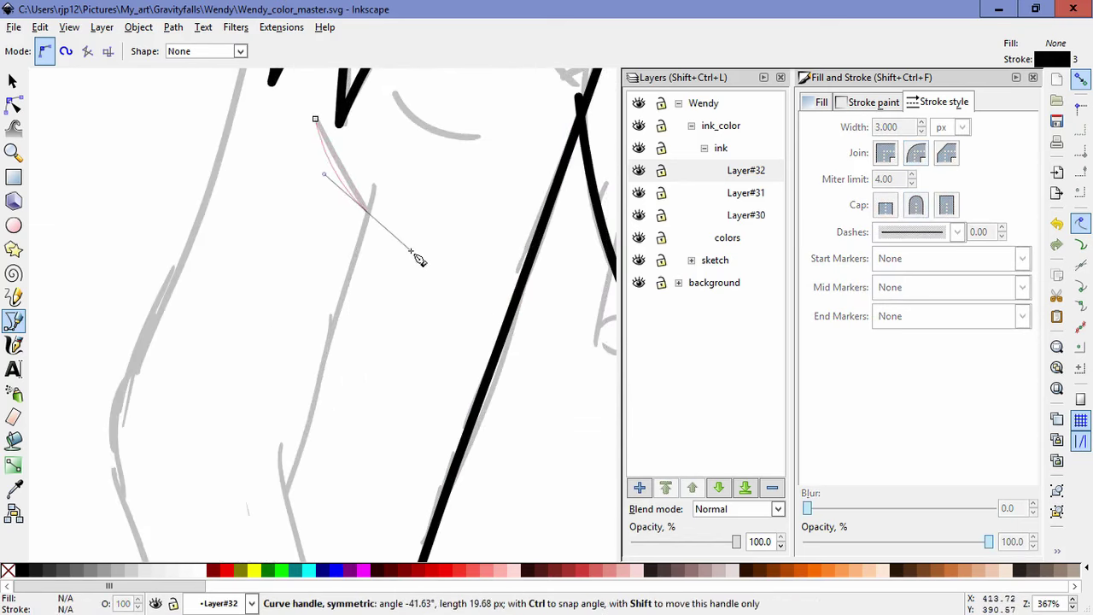
pyautogui.moveTo(412, 254); pyautogui.dragTo(411, 253)
pyautogui.press('Return')
# Step: Draw the line between the legs from the thigh crease down to the back of the knee
pyautogui.click(375, 183)
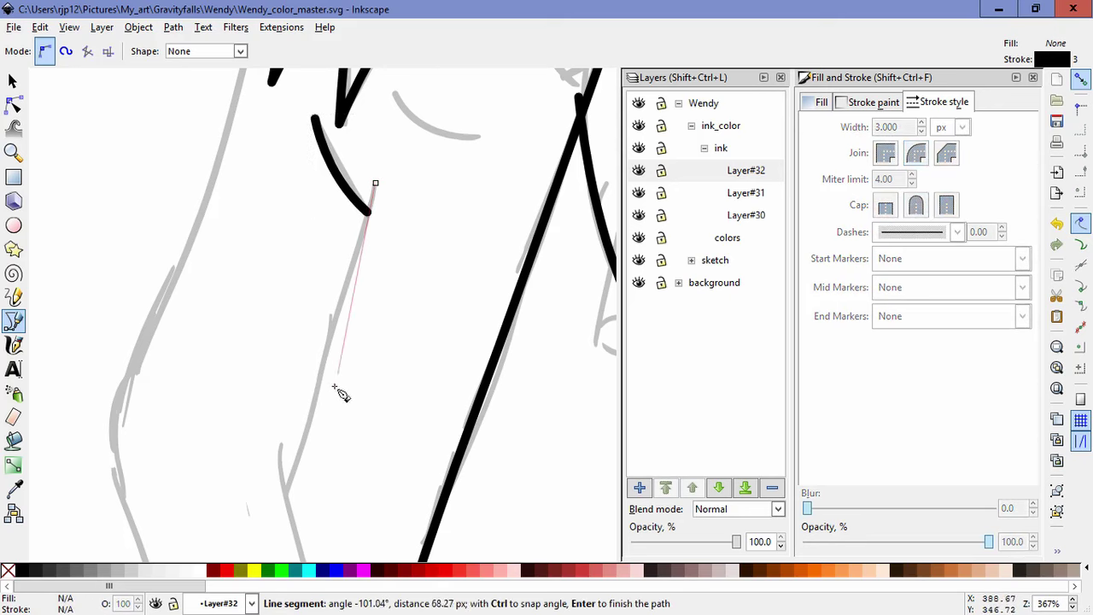
pyautogui.moveTo(282, 494); pyautogui.dragTo(273, 530)
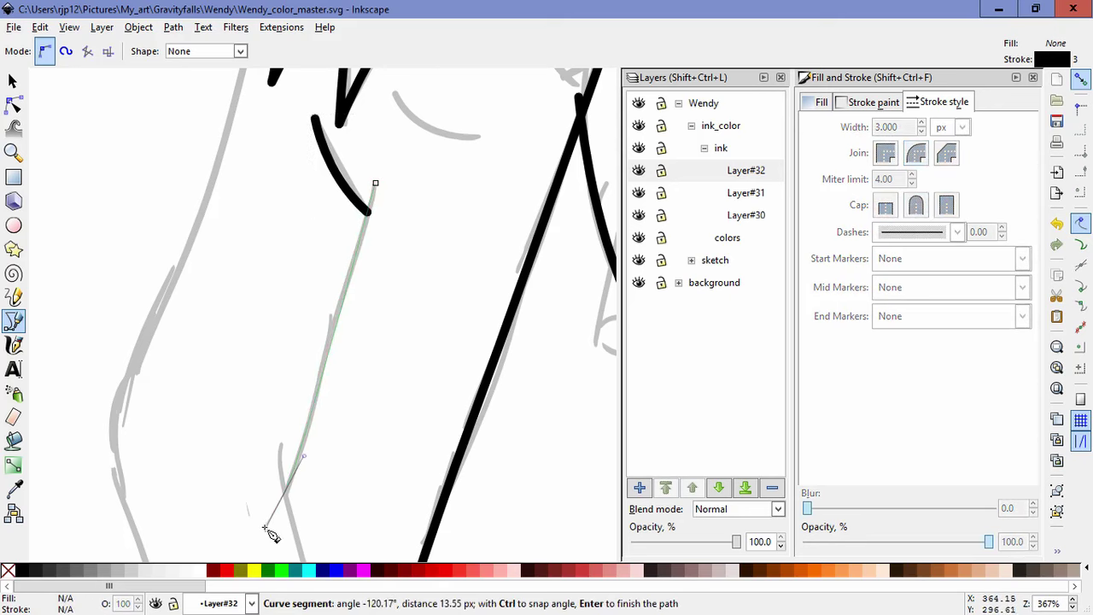
pyautogui.press('Return')
pyautogui.scroll(-3, 370, 435)
pyautogui.moveTo(377, 450); pyautogui.dragTo(367, 328)
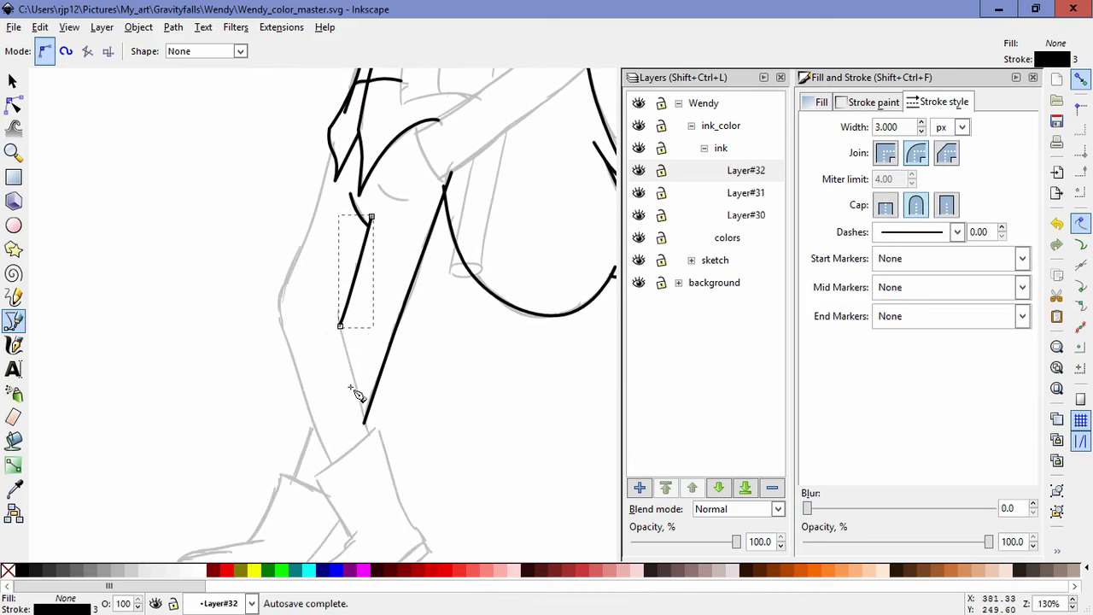
# Step: Draw the calf line from just above the back of the knee down to the sketched boot top
pyautogui.scroll(3, 350, 385)
pyautogui.click(316, 164)
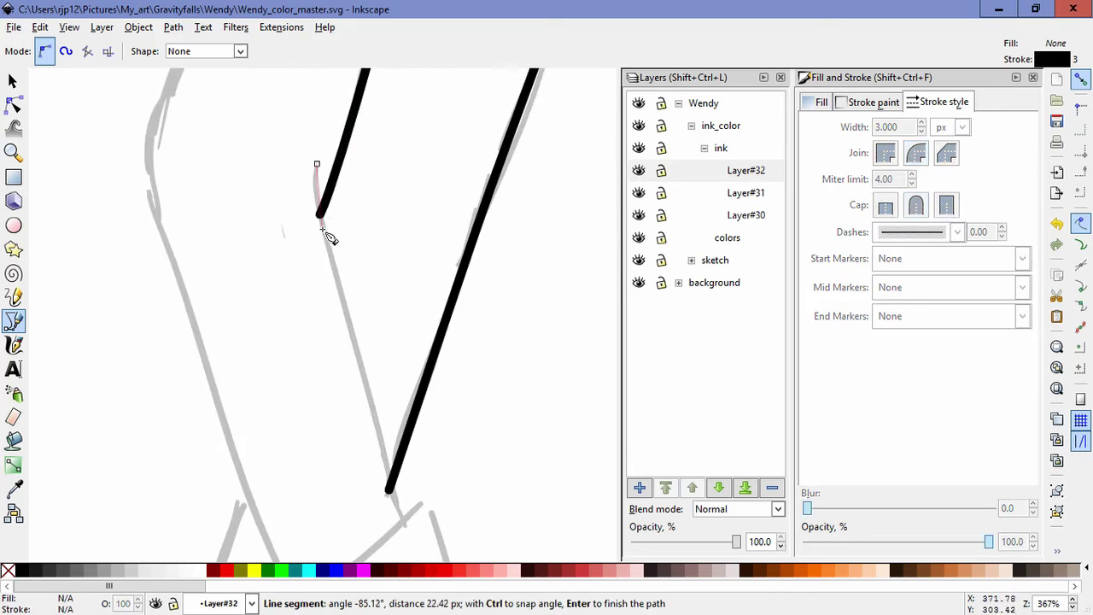
pyautogui.moveTo(320, 218); pyautogui.dragTo(349, 297)
pyautogui.click(405, 519)
pyautogui.press('Return')
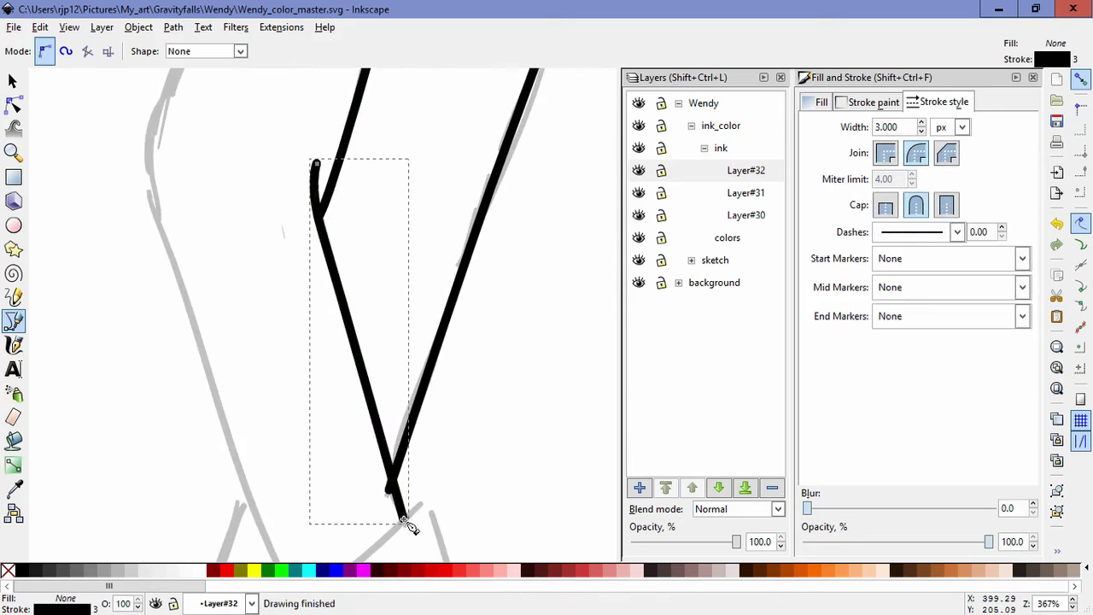
# Step: Draw the front leg outline from the shirt hem, curving around the knee and down to the boot top
pyautogui.scroll(-4, 427, 334)
pyautogui.scroll(1, 453, 339)
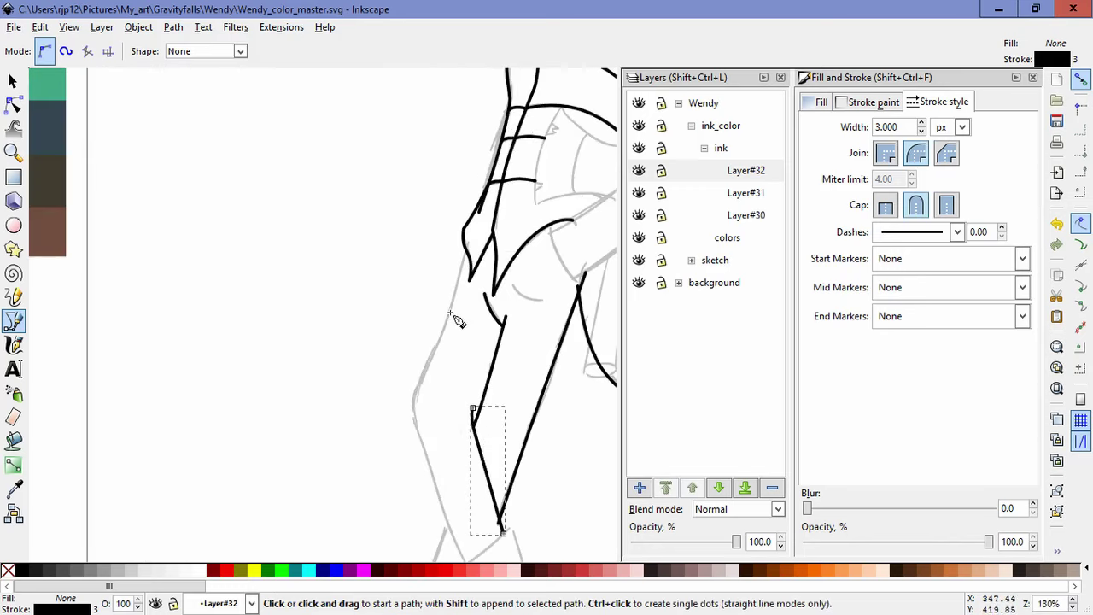
pyautogui.scroll(-2, 455, 318)
pyautogui.click(460, 196)
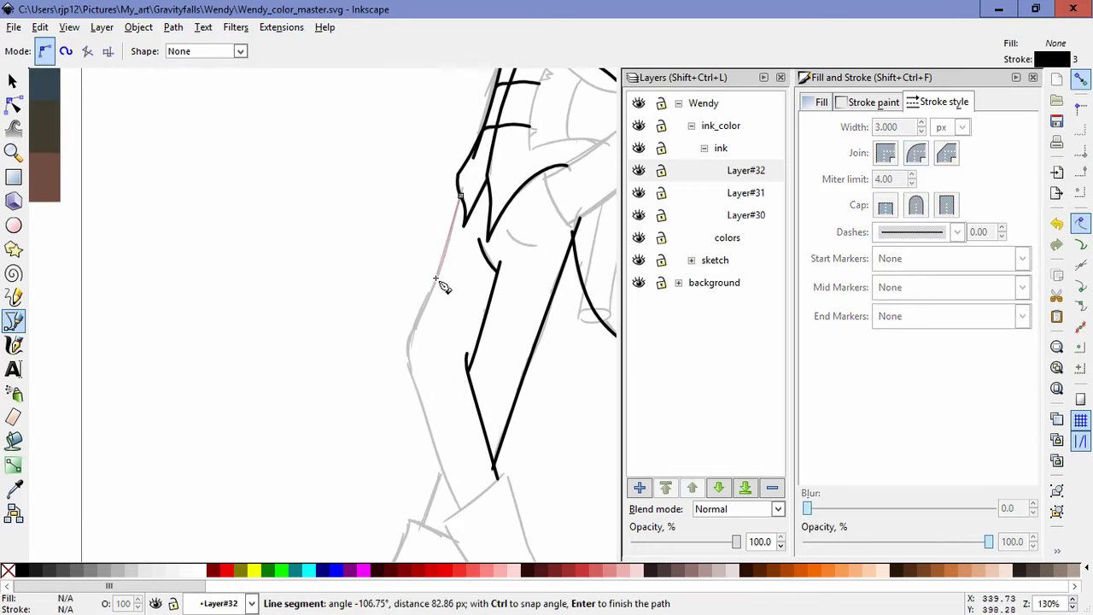
pyautogui.moveTo(435, 281); pyautogui.dragTo(425, 308)
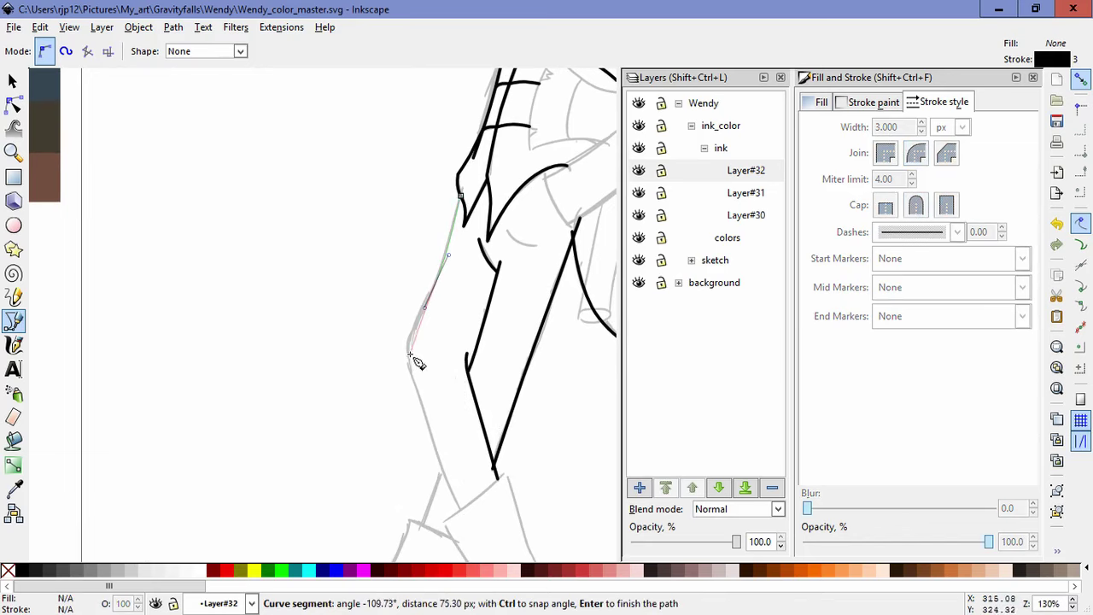
pyautogui.moveTo(407, 347); pyautogui.dragTo(407, 356)
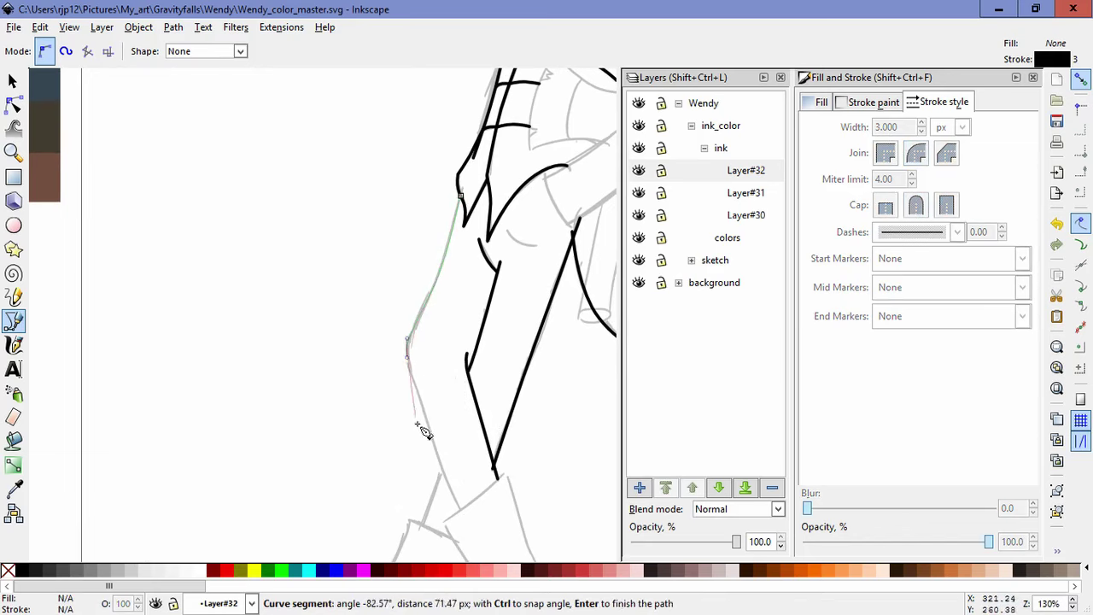
pyautogui.doubleClick(460, 511)
# Step: Try to draw a straight line from the top of the calf line up to the thigh crease
pyautogui.moveTo(531, 432); pyautogui.dragTo(513, 329)
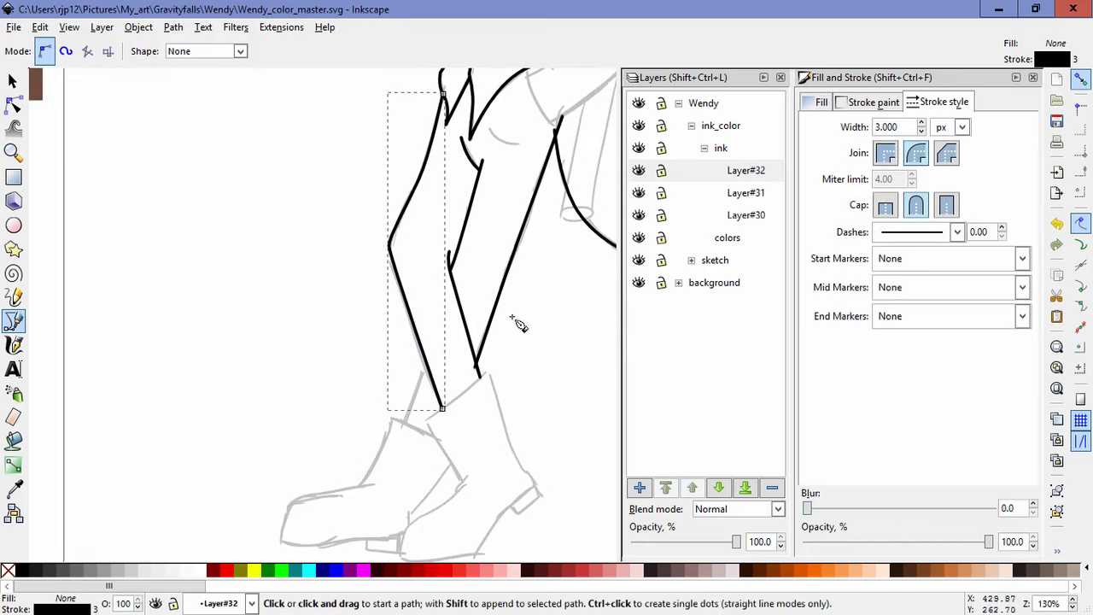
pyautogui.scroll(2, 488, 272)
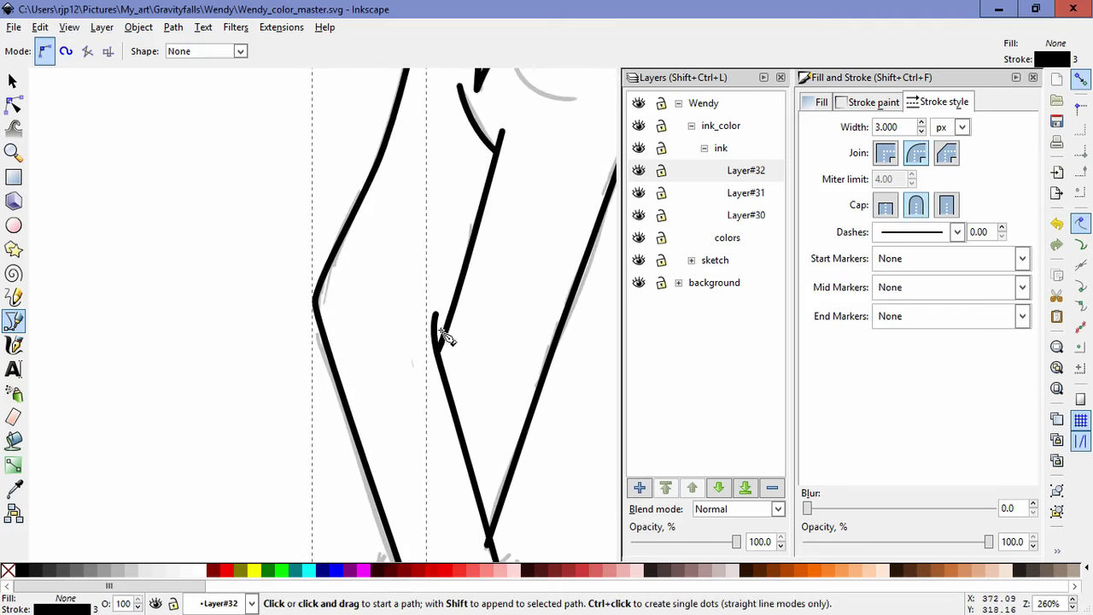
pyautogui.click(437, 340)
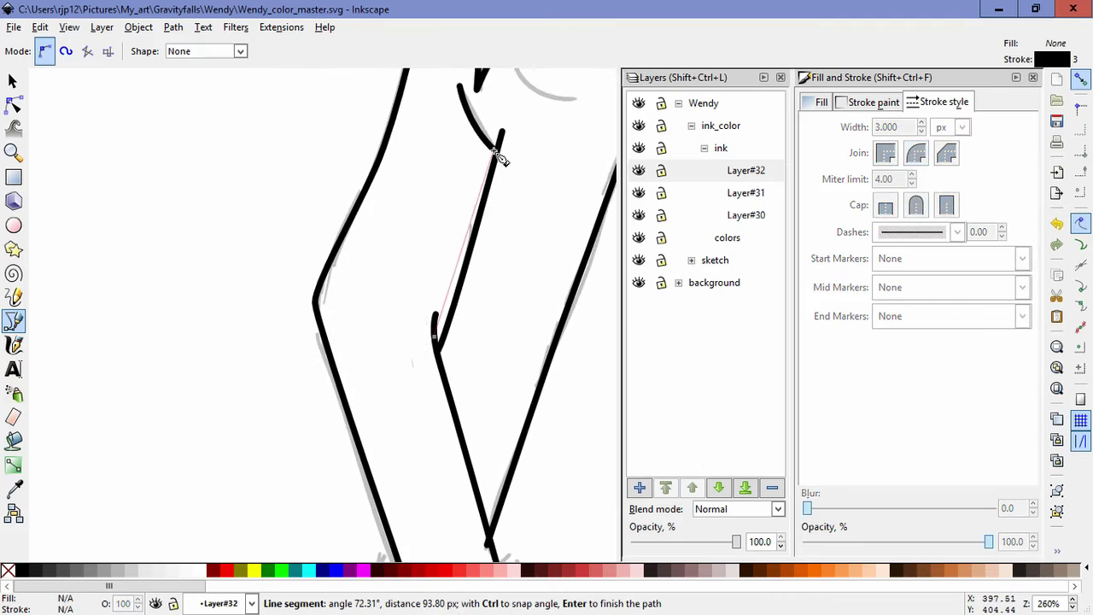
pyautogui.doubleClick(500, 158)
pyautogui.scroll(-4, 520, 310)
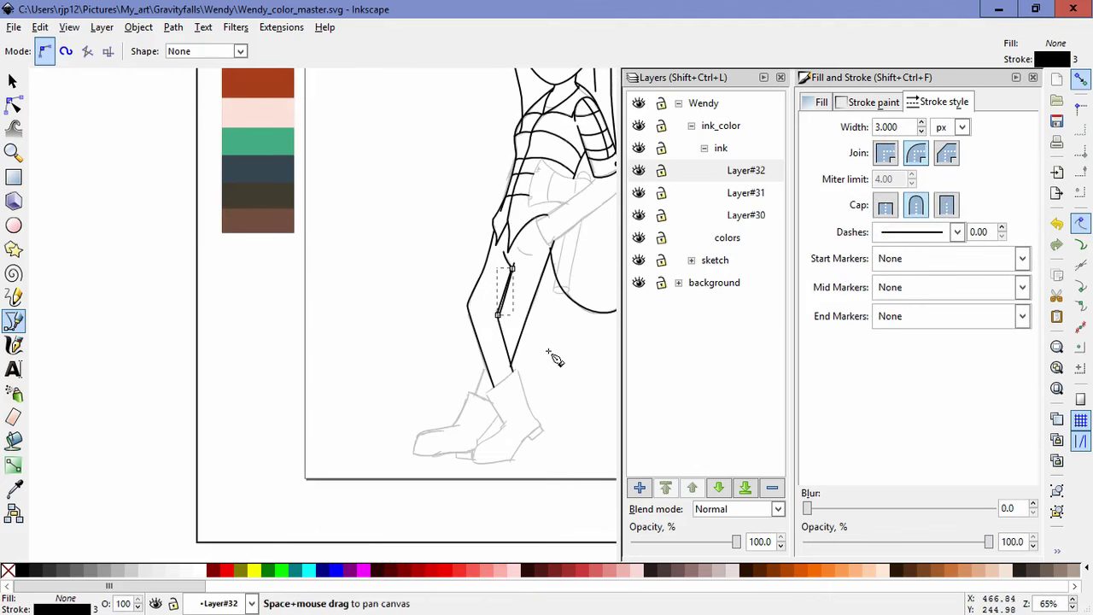
pyautogui.press('Escape')
# Step: Extend the line between the legs by moving its lower node down to the far boot's top edge
pyautogui.scroll(2, 547, 346)
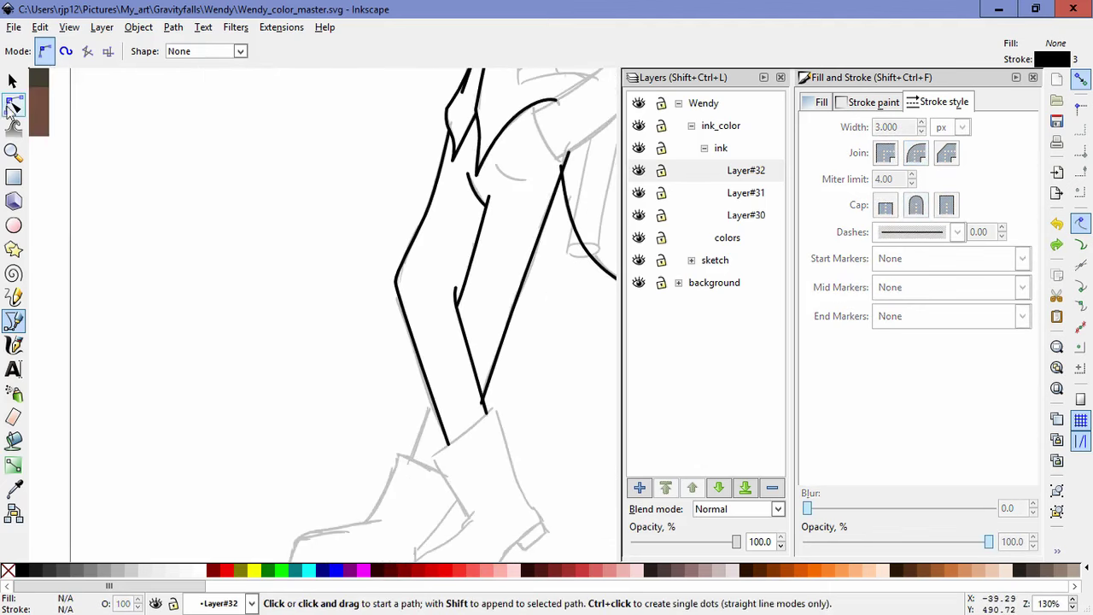
pyautogui.click(14, 104)
pyautogui.click(459, 293)
pyautogui.click(473, 262)
pyautogui.moveTo(457, 306); pyautogui.dragTo(412, 458)
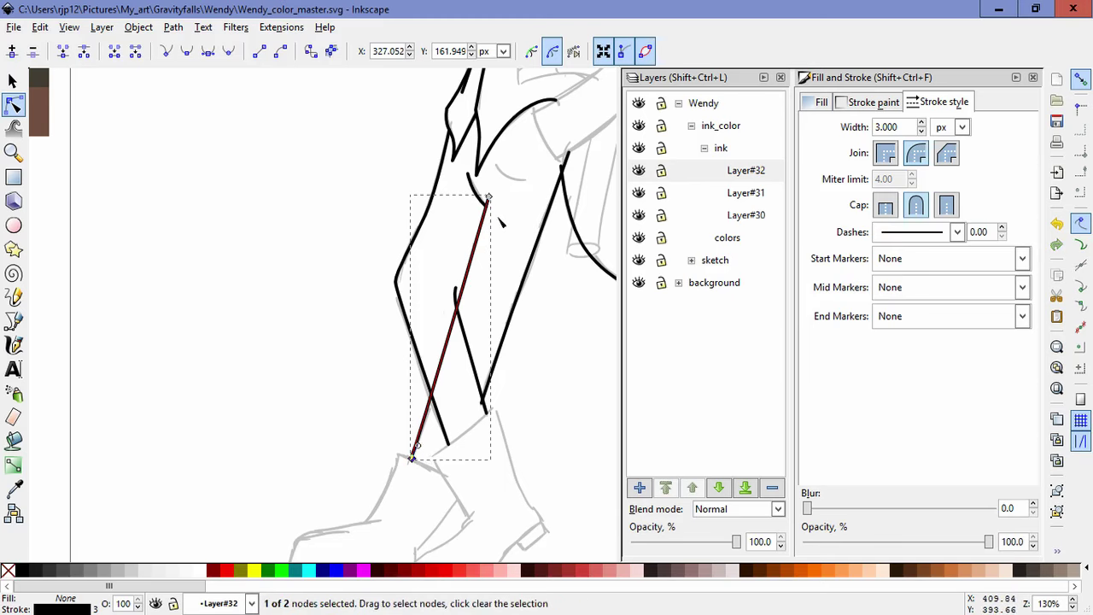
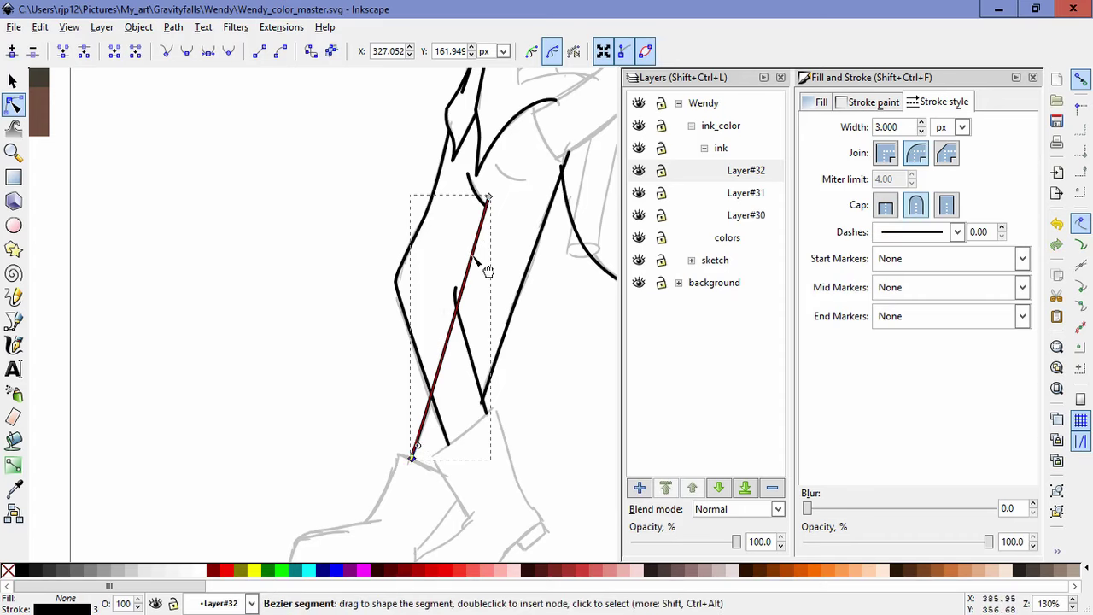
# Step: Adjust the calf line's upper end so it extends slightly higher above the back of the knee
pyautogui.click(458, 293)
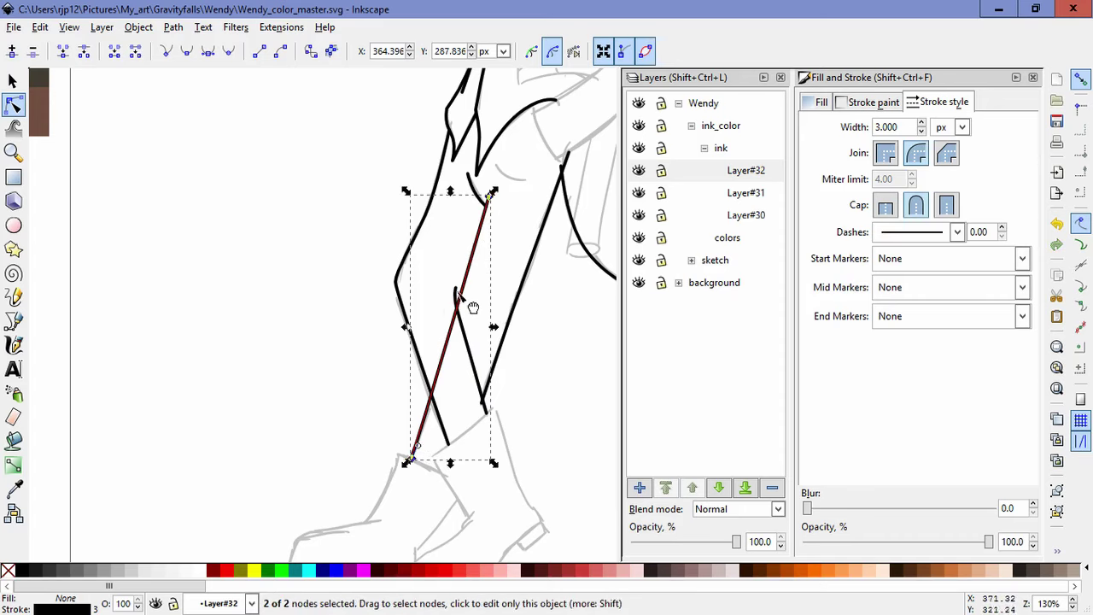
pyautogui.click(459, 297)
pyautogui.moveTo(440, 264)
pyautogui.mouseDown()
pyautogui.moveTo(458, 299)
pyautogui.moveTo(456, 279)
pyautogui.mouseUp()
pyautogui.click(526, 352)
pyautogui.click(530, 354)
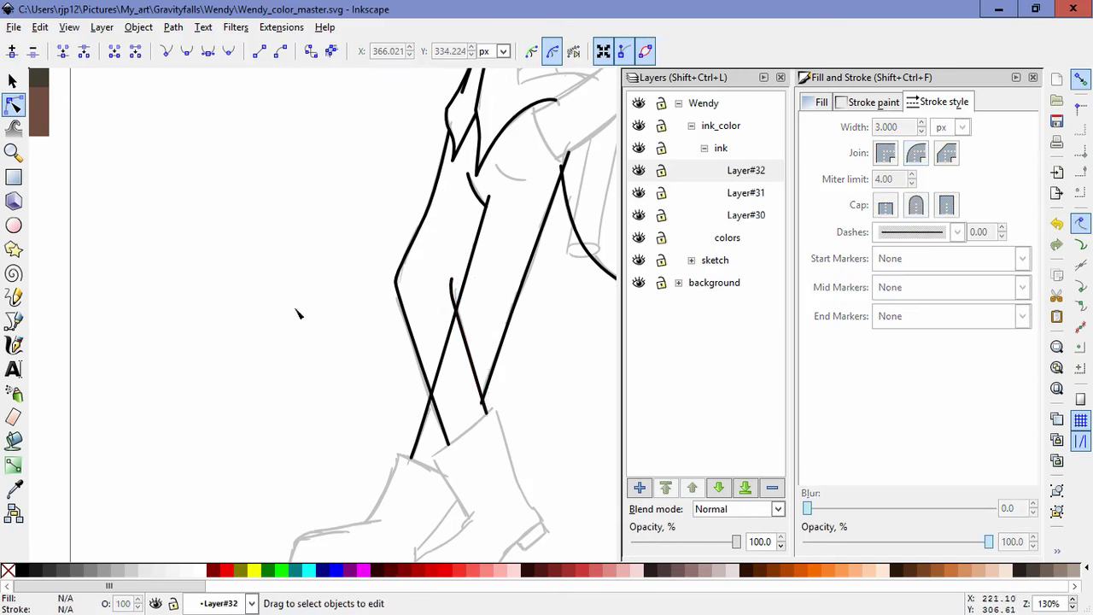
# Step: Draw a straight line from the calf line's upper end to the thigh crease and deselect it
pyautogui.click(13, 320)
pyautogui.click(452, 289)
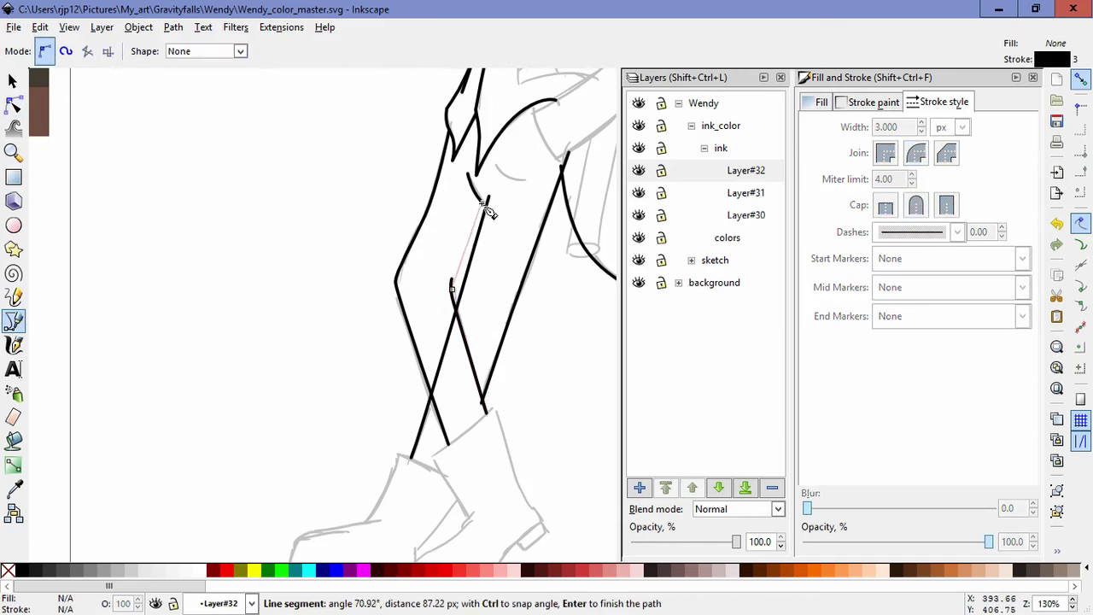
pyautogui.doubleClick(483, 204)
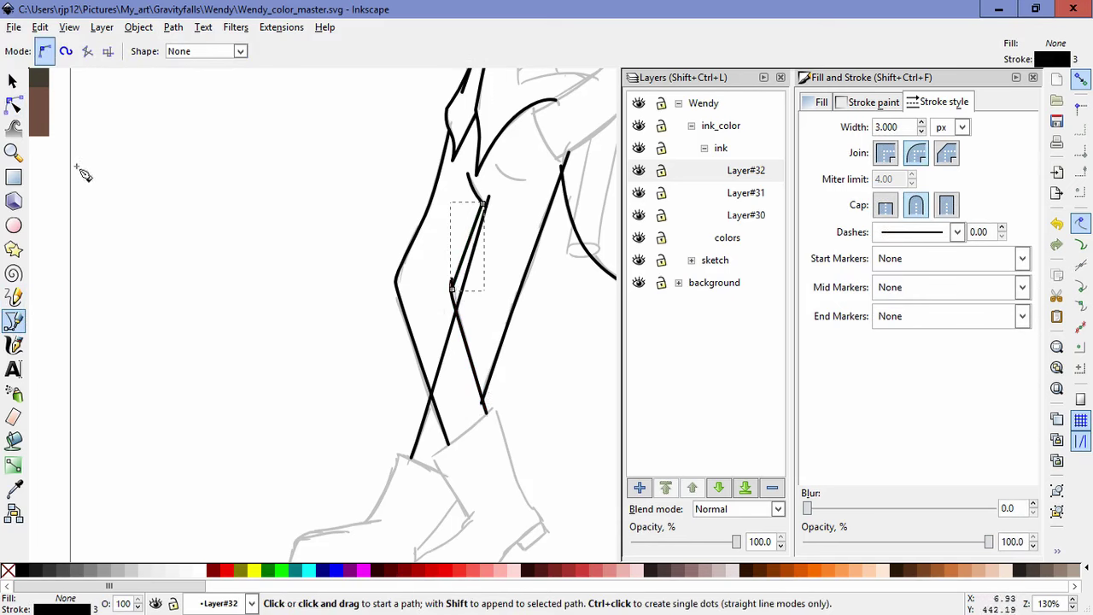
pyautogui.click(12, 81)
pyautogui.click(395, 373)
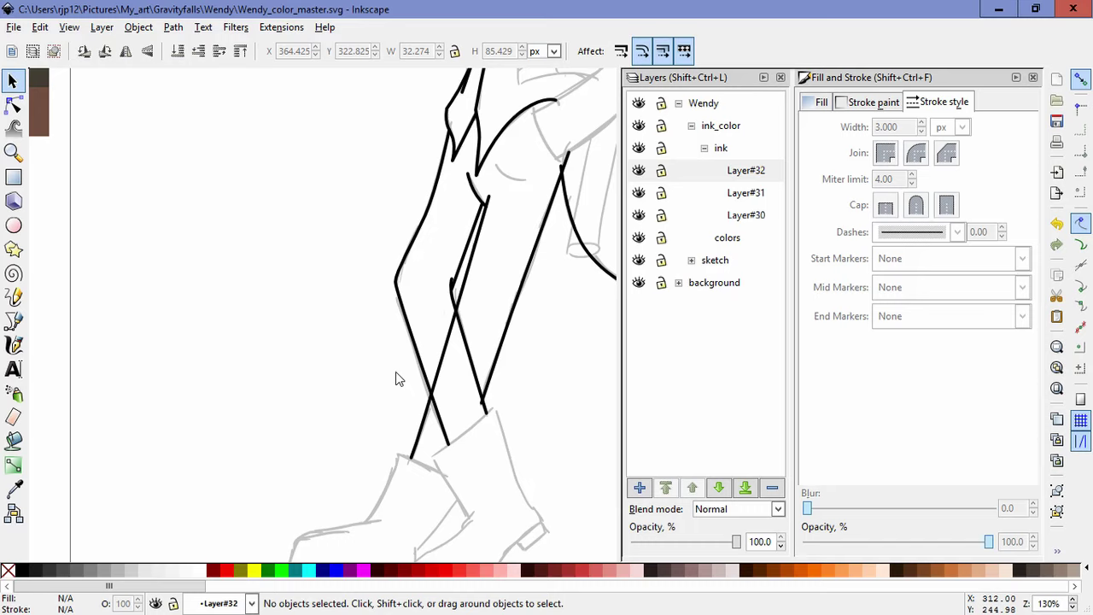
# Step: Undo the last two edits and shift the knee part of the back leg's outer line inward
pyautogui.hotkey('ctrl', 'z')
pyautogui.hotkey('ctrl', 'z')
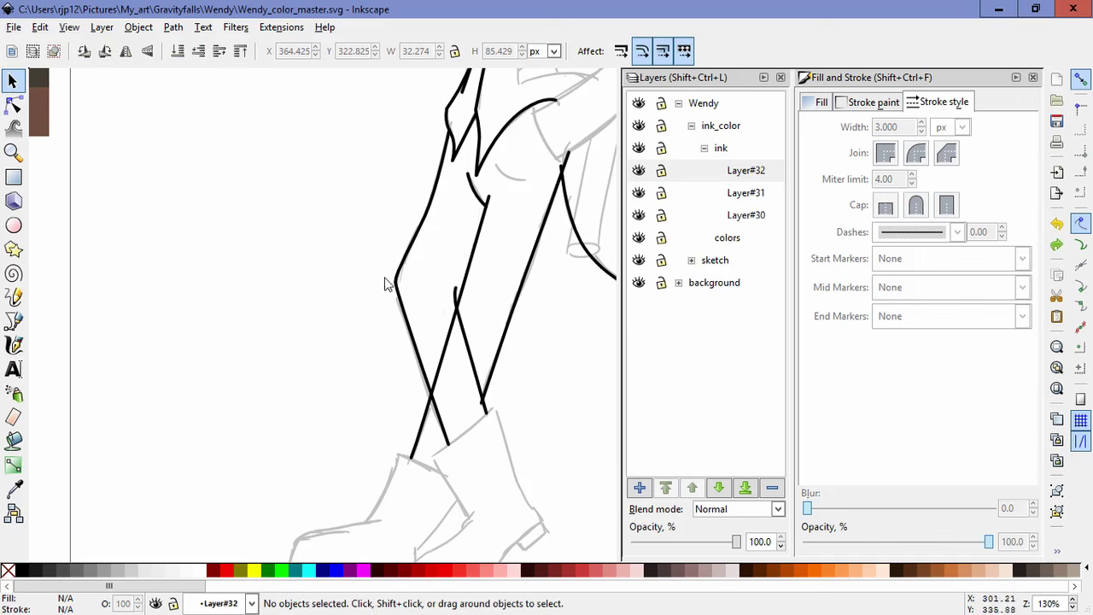
pyautogui.click(398, 290)
pyautogui.click(13, 104)
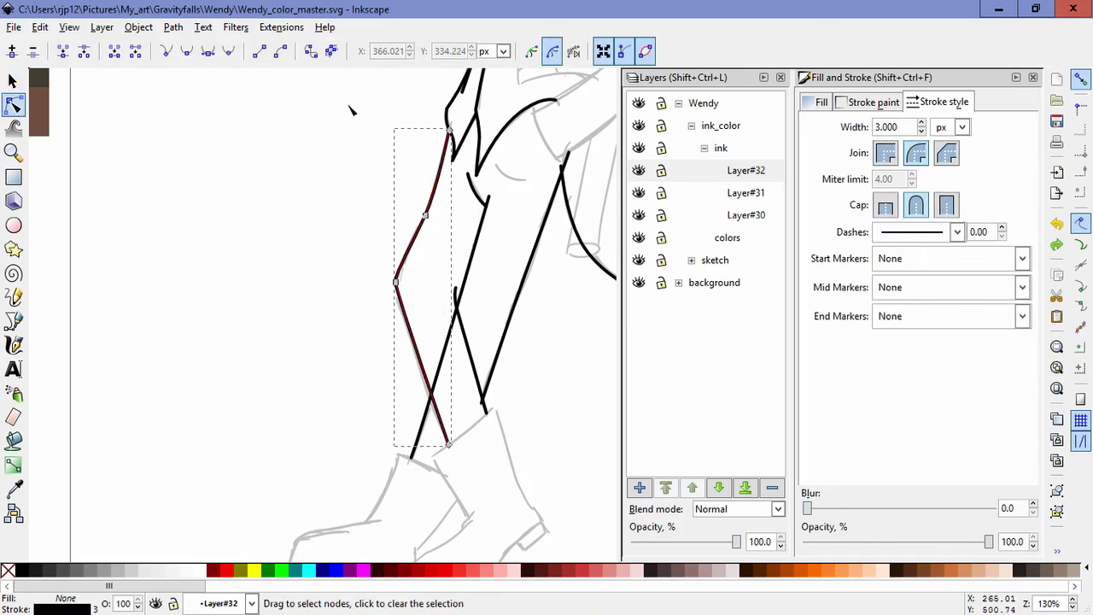
pyautogui.moveTo(359, 92); pyautogui.dragTo(456, 312)
pyautogui.click(395, 282)
pyautogui.moveTo(391, 287); pyautogui.dragTo(405, 292)
pyautogui.click(552, 367)
pyautogui.click(556, 378)
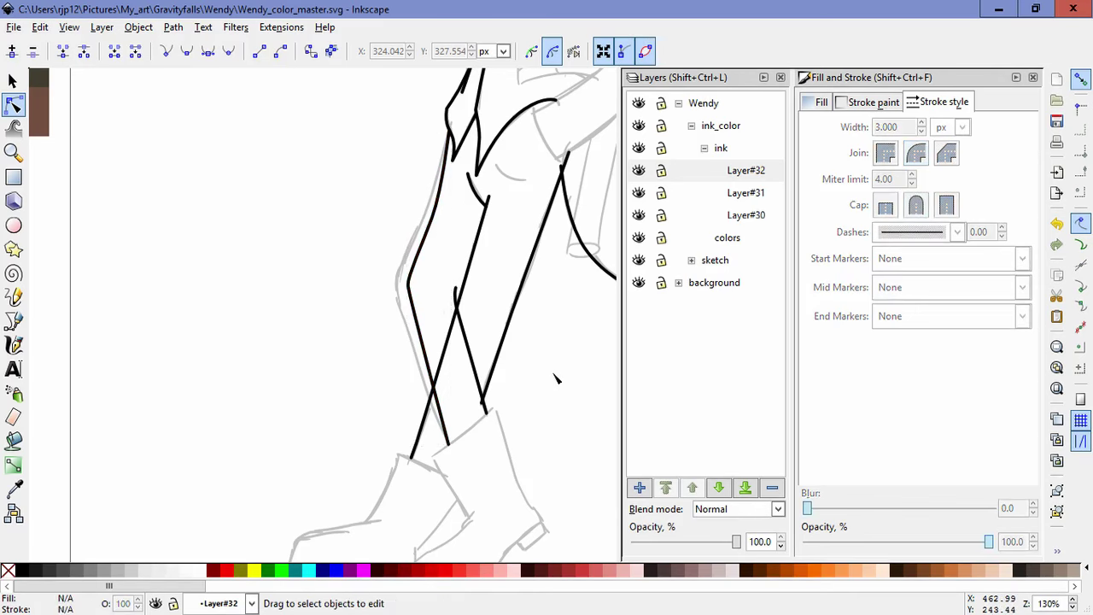
# Step: Lower the upper end of the short inner line at the back knee slightly
pyautogui.click(463, 330)
pyautogui.moveTo(444, 271); pyautogui.dragTo(460, 317)
pyautogui.click(552, 400)
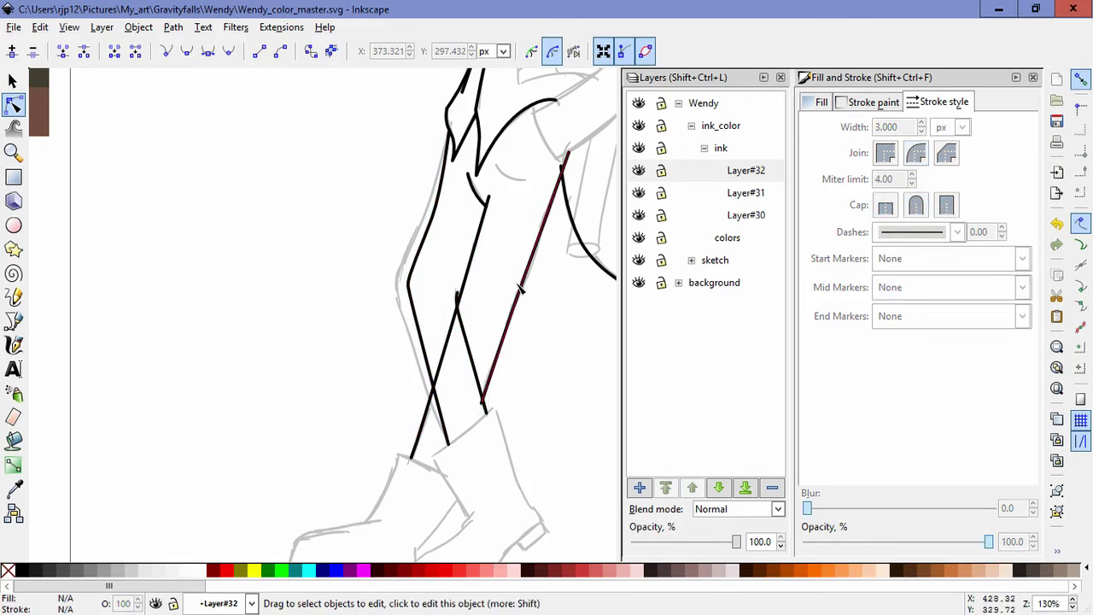
# Step: Bend the long outer line of the front leg slightly inward by adjusting its middle node and handles
pyautogui.click(524, 288)
pyautogui.moveTo(519, 276); pyautogui.dragTo(541, 221)
pyautogui.moveTo(518, 289); pyautogui.dragTo(508, 318)
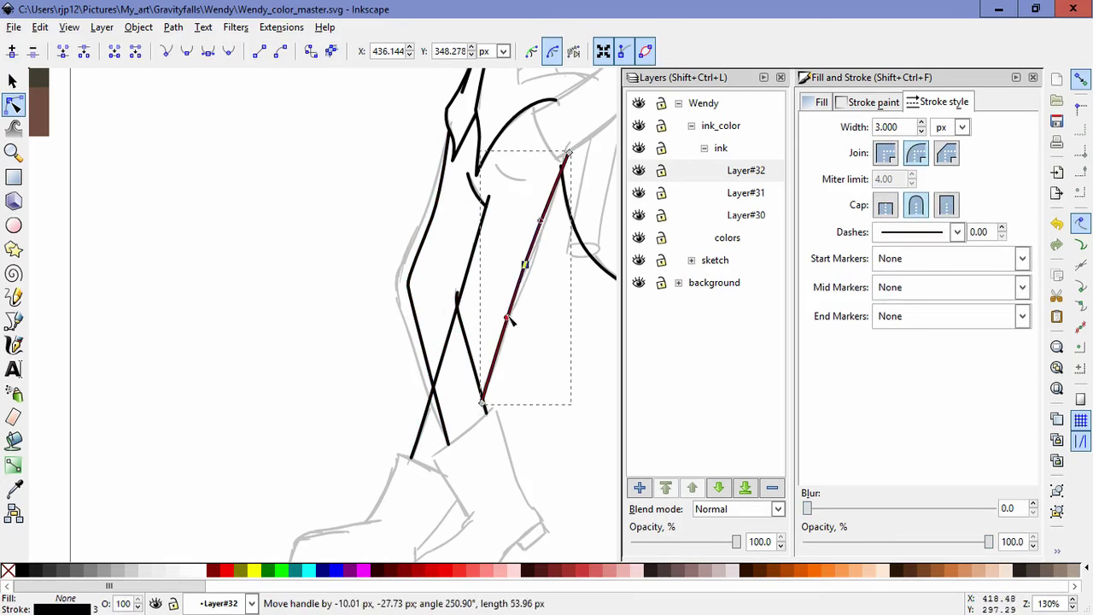
pyautogui.click(572, 365)
pyautogui.click(574, 369)
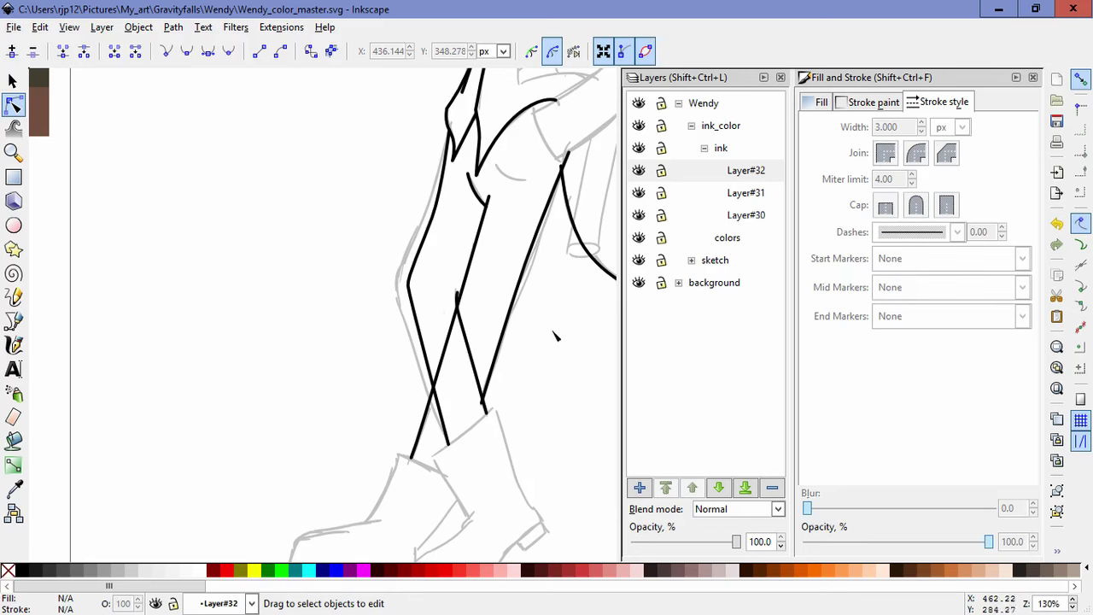
# Step: Ink the short curved sketch line that runs down from the arched line to the top of the front leg's outer line
pyautogui.press('space')
pyautogui.moveTo(556, 251); pyautogui.dragTo(492, 366)
pyautogui.scroll(2, 491, 366)
pyautogui.press('space')
pyautogui.moveTo(401, 265); pyautogui.dragTo(193, 385)
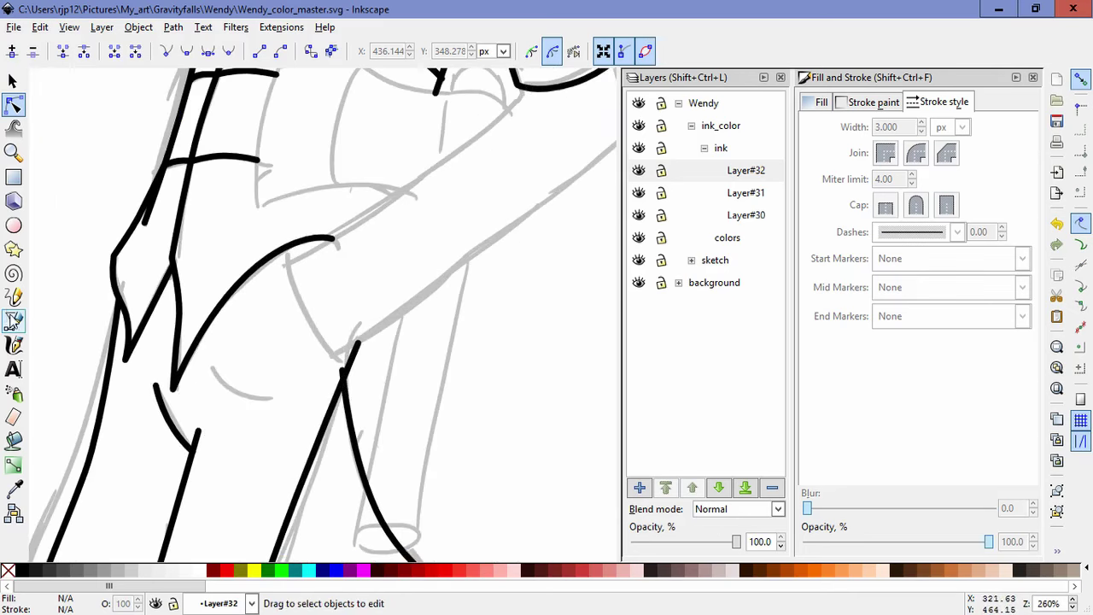
pyautogui.click(13, 319)
pyautogui.click(292, 254)
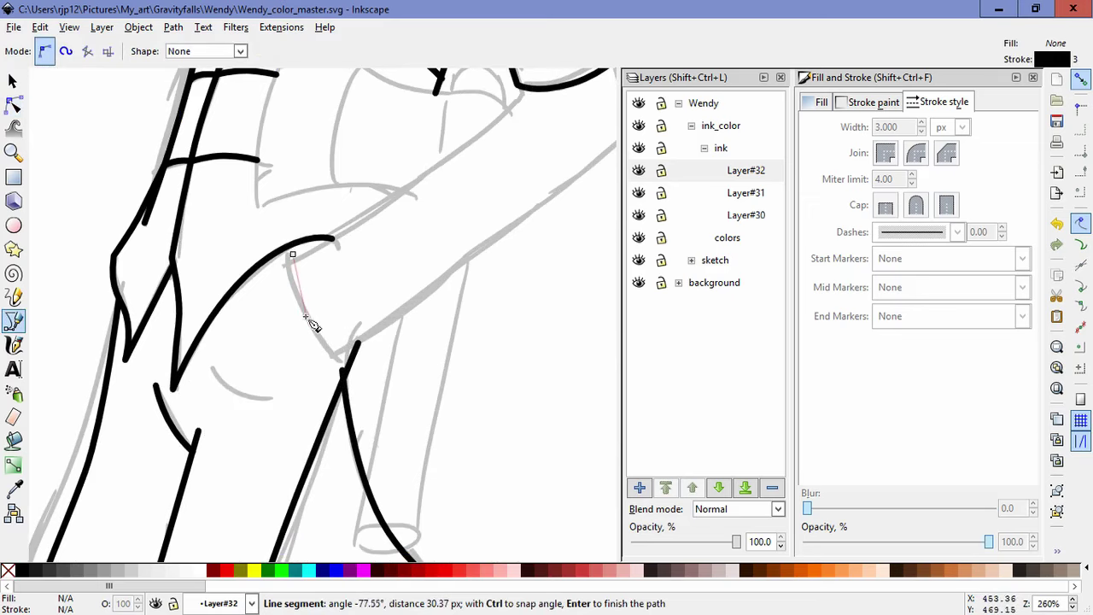
pyautogui.moveTo(306, 317); pyautogui.dragTo(325, 347)
pyautogui.doubleClick(347, 364)
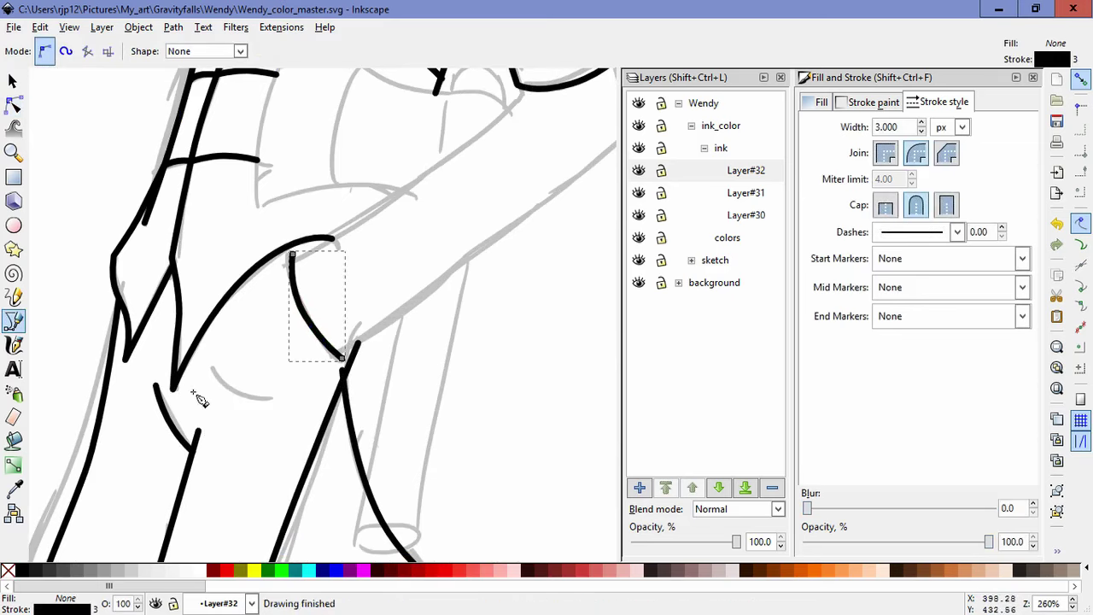
# Step: Ink the small crease curve on the upper front leg and smooth it by adjusting its middle node's handles
pyautogui.click(210, 367)
pyautogui.moveTo(244, 401); pyautogui.dragTo(252, 405)
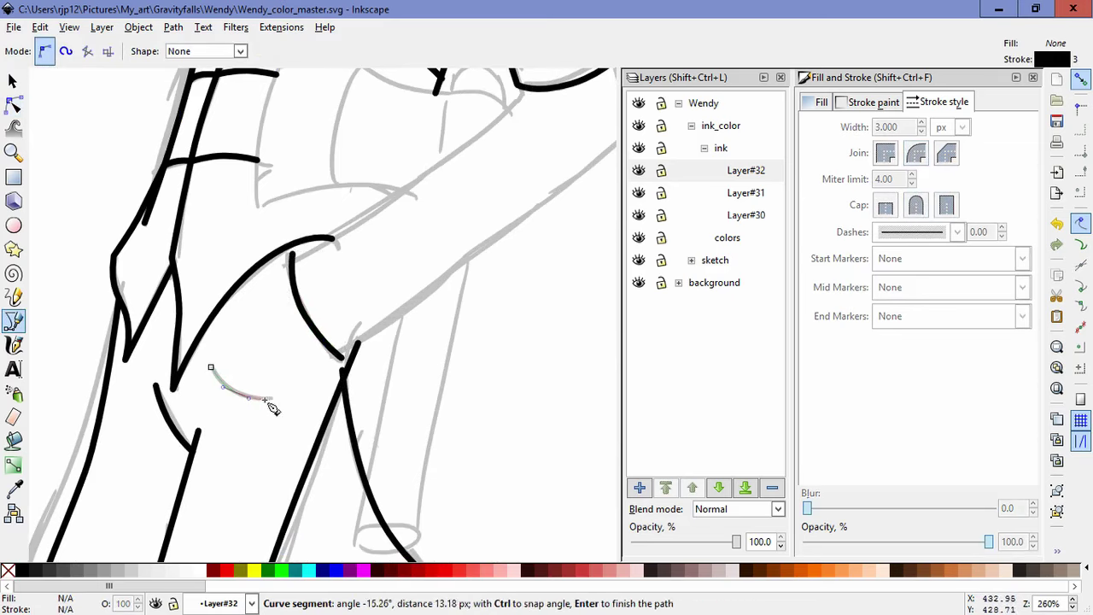
pyautogui.doubleClick(273, 397)
pyautogui.click(13, 106)
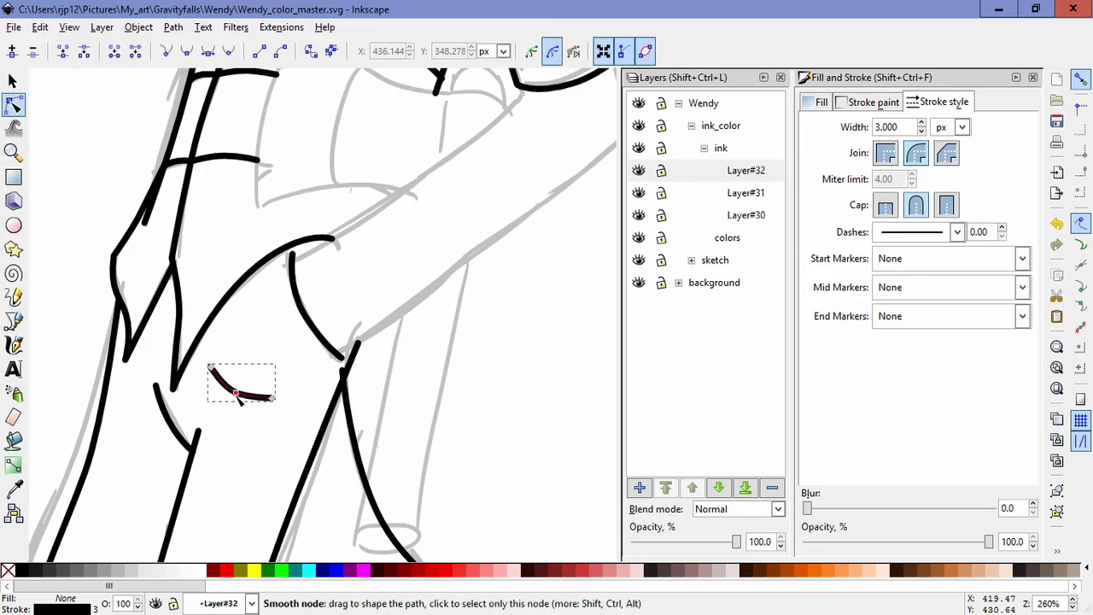
pyautogui.click(236, 393)
pyautogui.moveTo(250, 398); pyautogui.dragTo(219, 384)
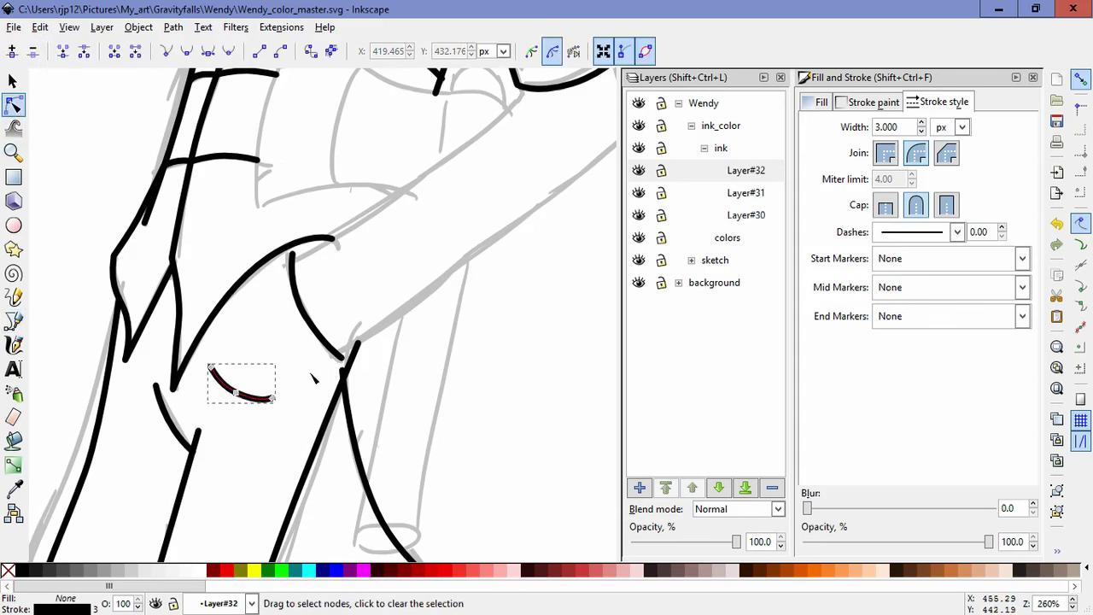
pyautogui.click(265, 452)
# Step: Move the upper three nodes of the back leg's outer line outward, closer to the sketch
pyautogui.scroll(-5, 340, 407)
pyautogui.moveTo(340, 406); pyautogui.dragTo(357, 380)
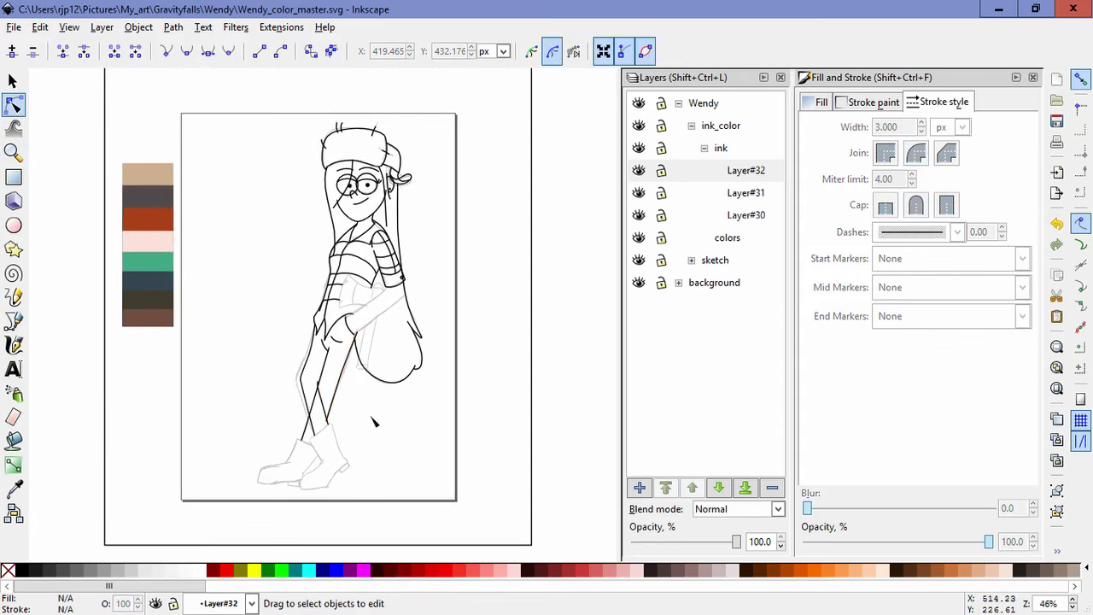
pyautogui.scroll(2, 345, 409)
pyautogui.click(258, 351)
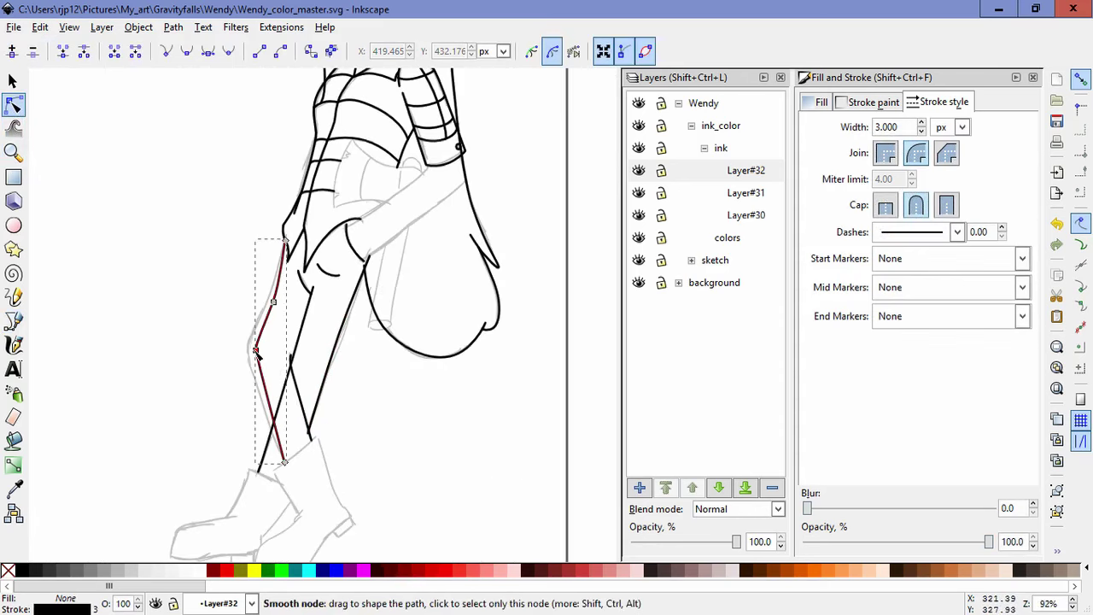
pyautogui.moveTo(256, 350); pyautogui.dragTo(250, 351)
pyautogui.hotkey('ctrl', 'z')
pyautogui.moveTo(250, 193)
pyautogui.mouseDown()
pyautogui.moveTo(291, 358)
pyautogui.moveTo(250, 353)
pyautogui.mouseUp()
pyautogui.click(256, 350)
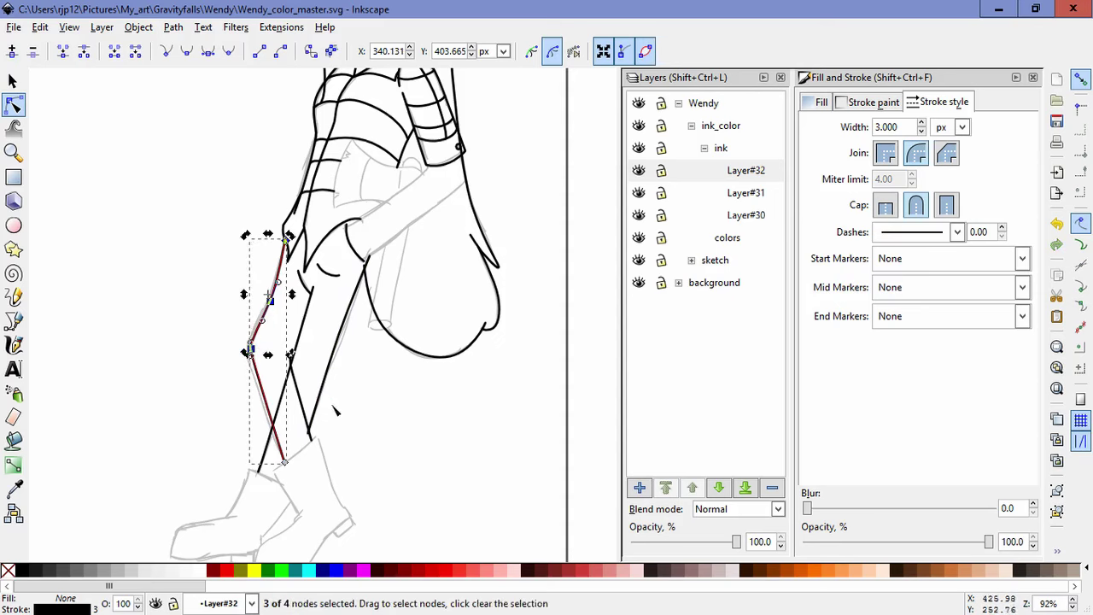
pyautogui.click(386, 441)
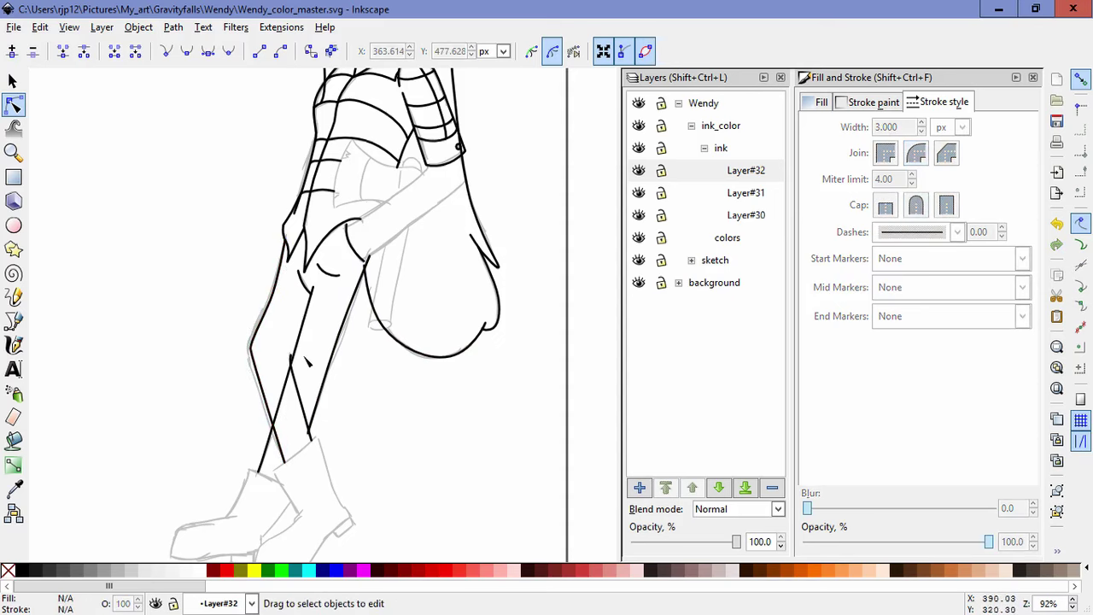
# Step: Extend the short inner knee line with a straight segment up to the lower end of the crease near the thigh
pyautogui.scroll(2, 302, 358)
pyautogui.click(287, 403)
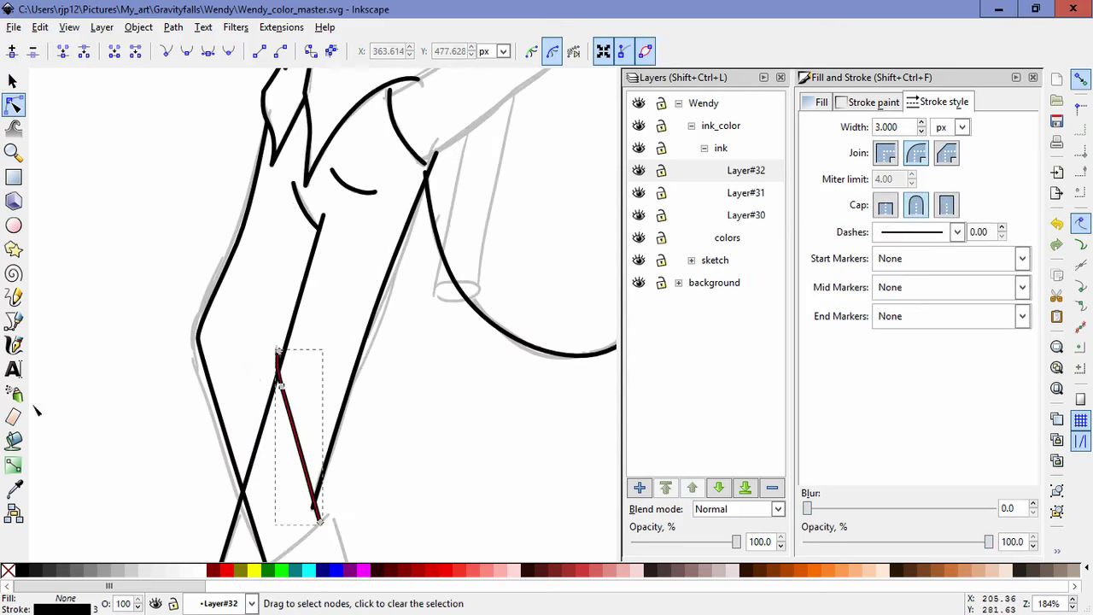
pyautogui.click(13, 320)
pyautogui.click(279, 350)
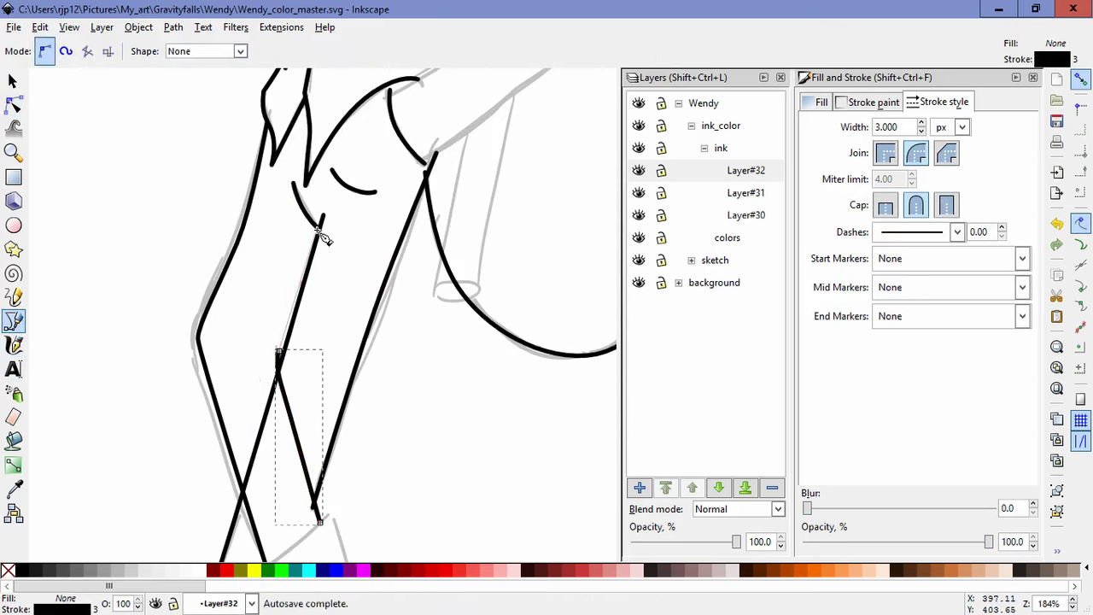
pyautogui.doubleClick(317, 229)
pyautogui.click(14, 104)
pyautogui.click(373, 480)
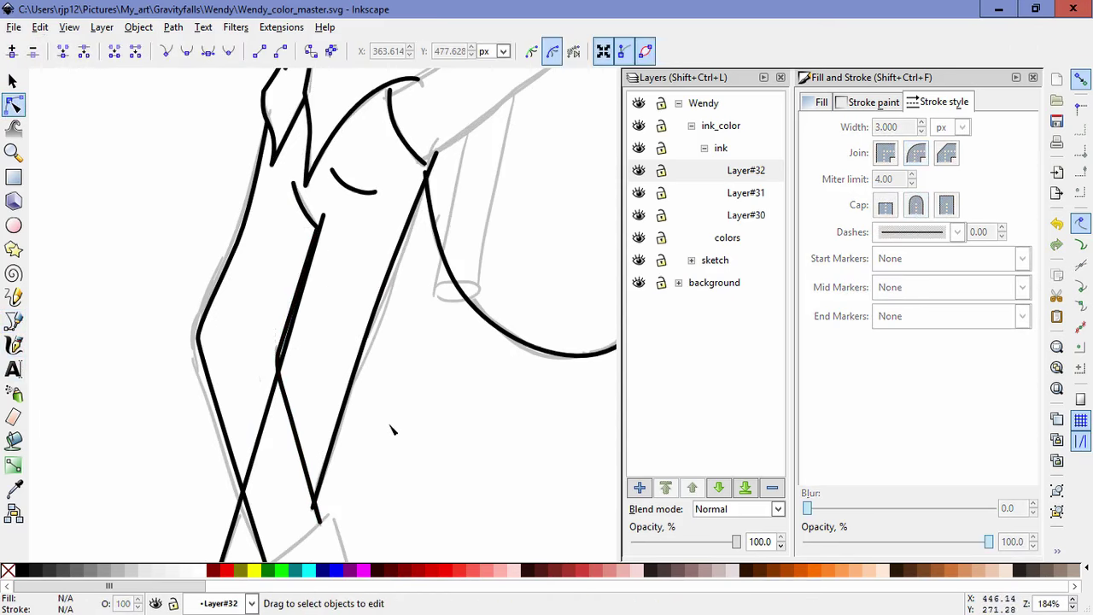
# Step: Adjust the knee nodes of the extended inner line so its bend sits slightly lower and further out
pyautogui.click(288, 378)
pyautogui.click(276, 355)
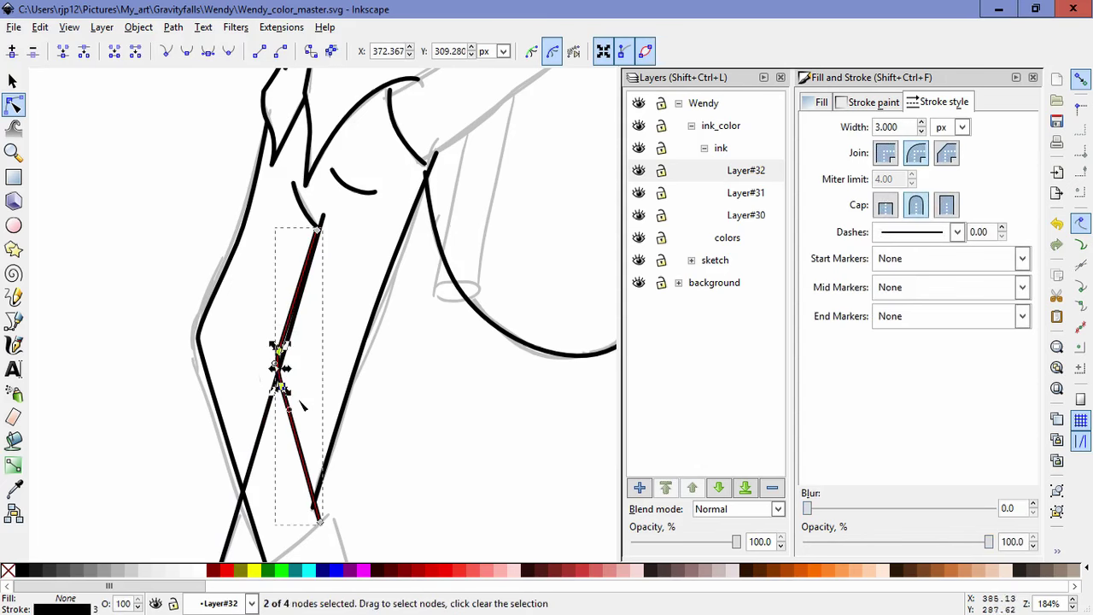
pyautogui.moveTo(283, 388); pyautogui.dragTo(282, 393)
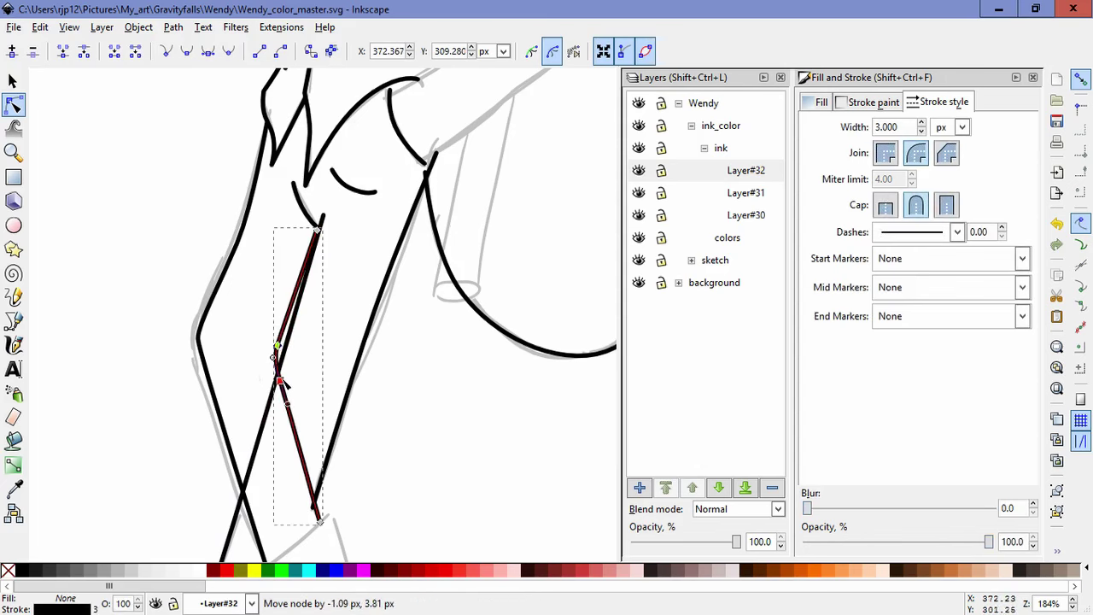
pyautogui.click(417, 430)
# Step: Ink the slanted opening of the front boot as a narrow curve looping around the two lower leg lines
pyautogui.scroll(-3, 373, 431)
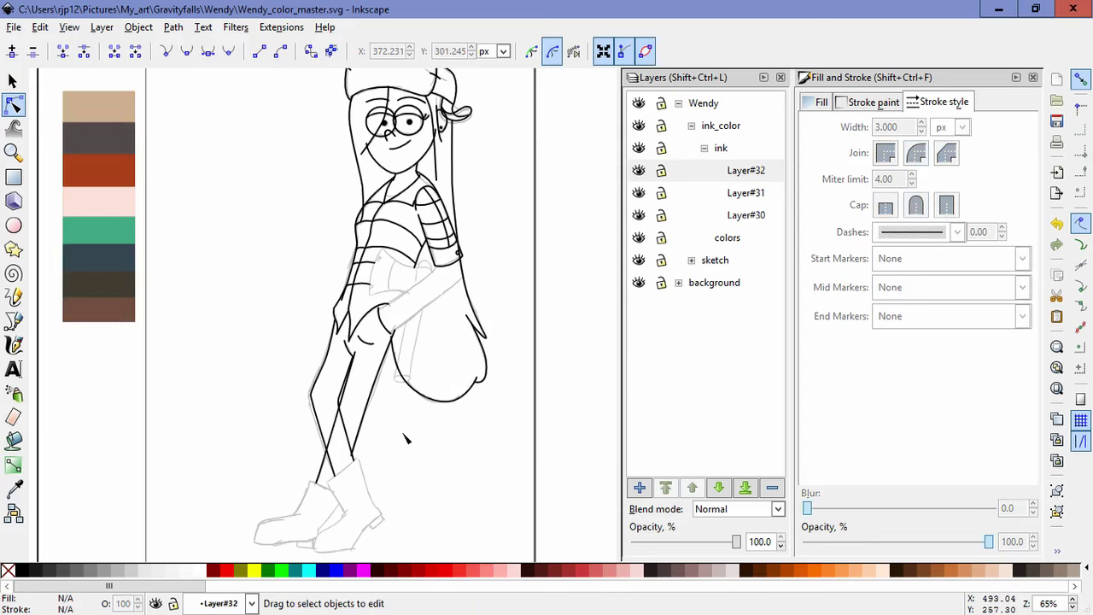
pyautogui.scroll(2, 414, 369)
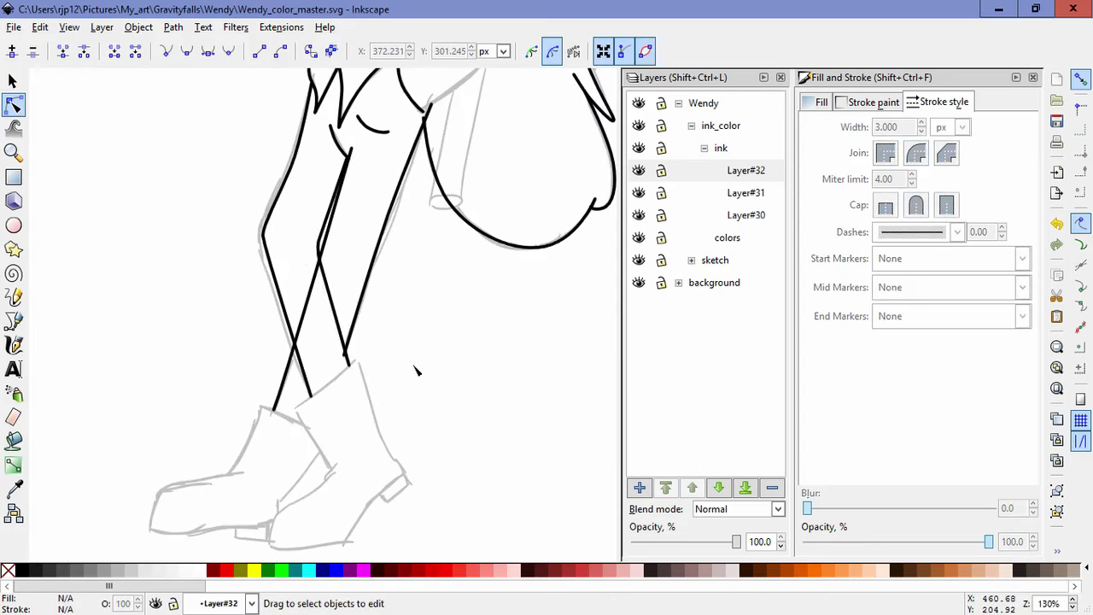
pyautogui.scroll(1, 405, 392)
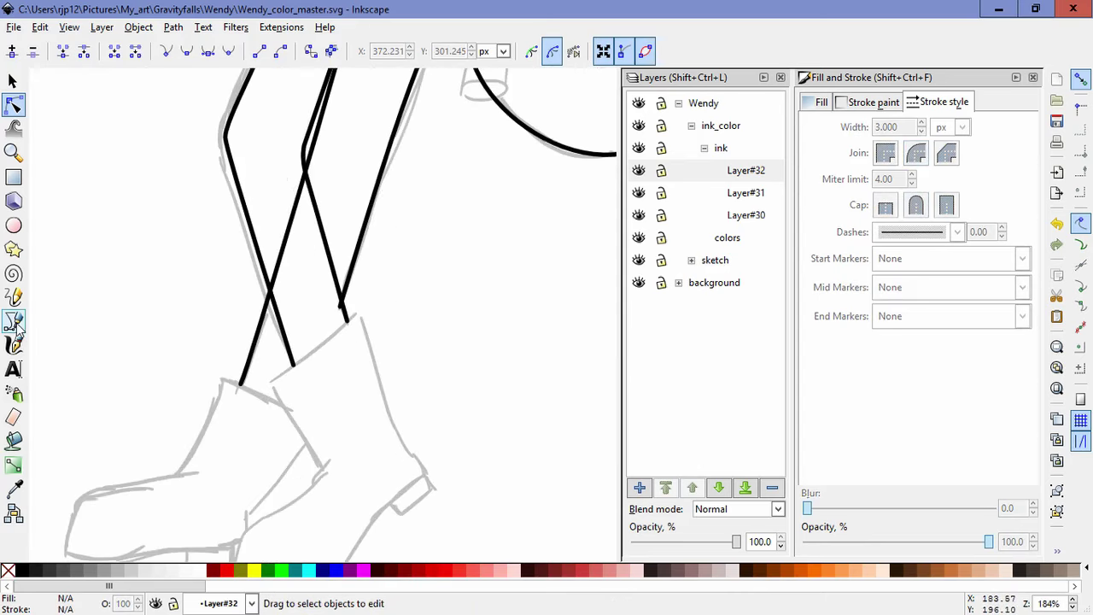
pyautogui.click(15, 322)
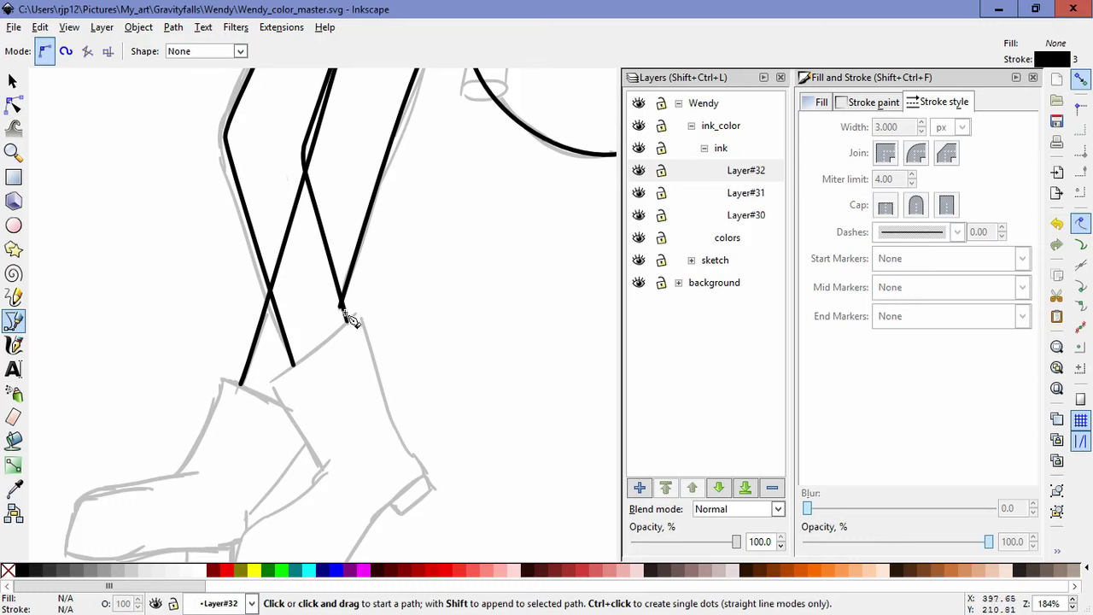
pyautogui.click(345, 313)
pyautogui.moveTo(360, 308); pyautogui.dragTo(365, 311)
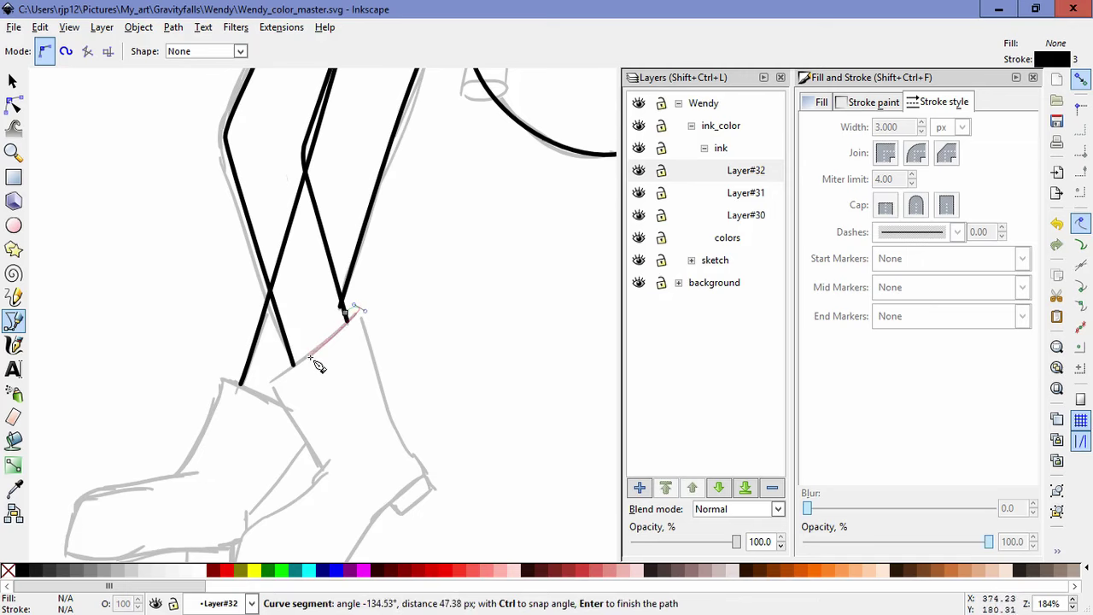
pyautogui.moveTo(318, 366); pyautogui.dragTo(299, 383)
pyautogui.click(276, 390)
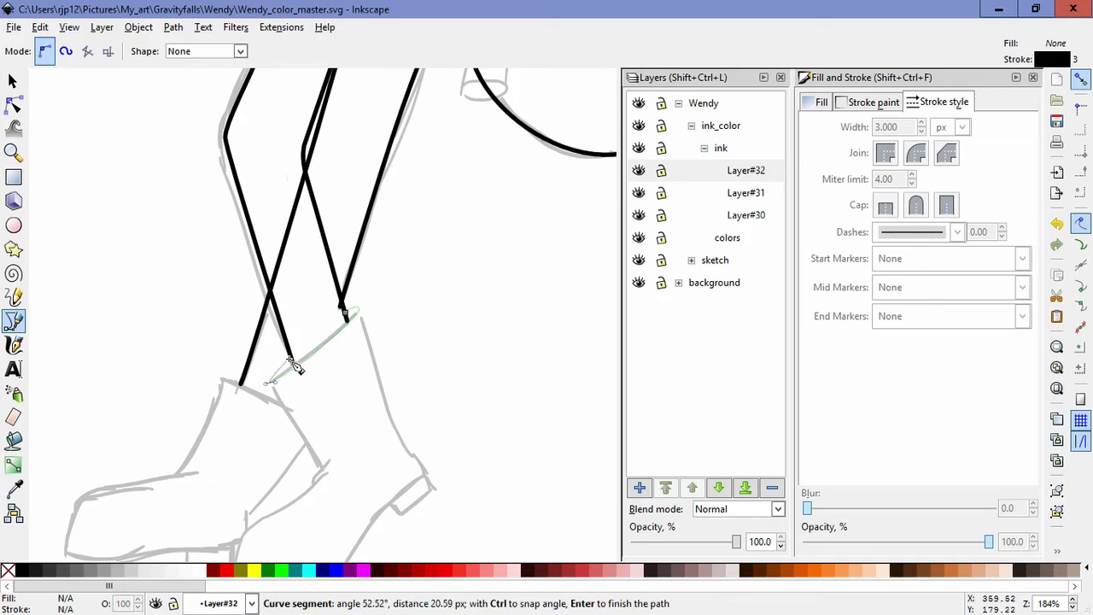
pyautogui.doubleClick(291, 358)
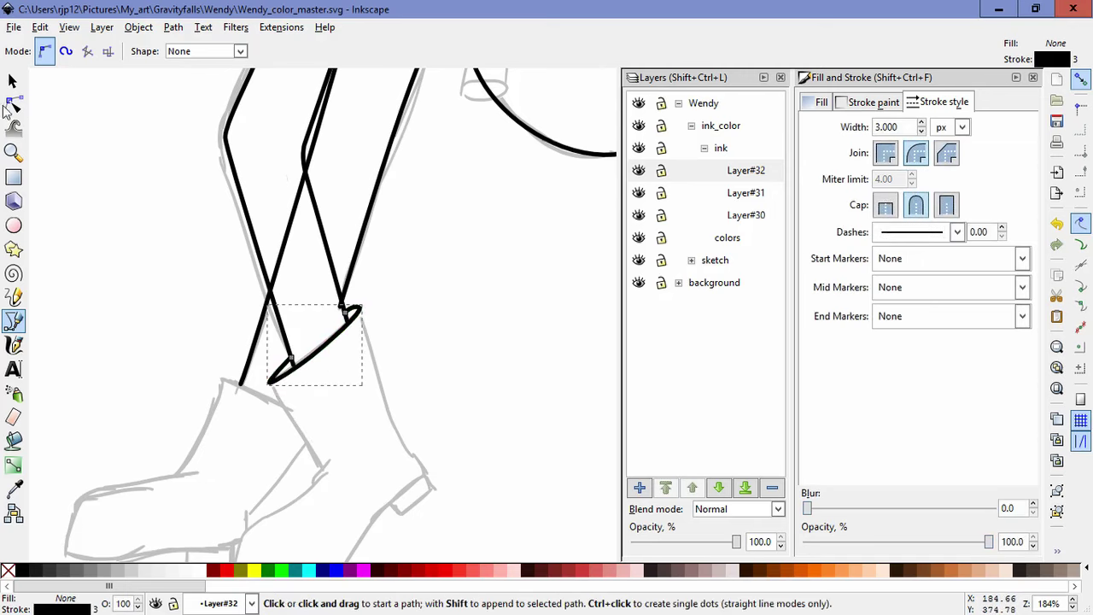
# Step: Refine the boot opening's curve by adjusting its corner nodes and the handles of its middle node
pyautogui.click(12, 104)
pyautogui.click(270, 382)
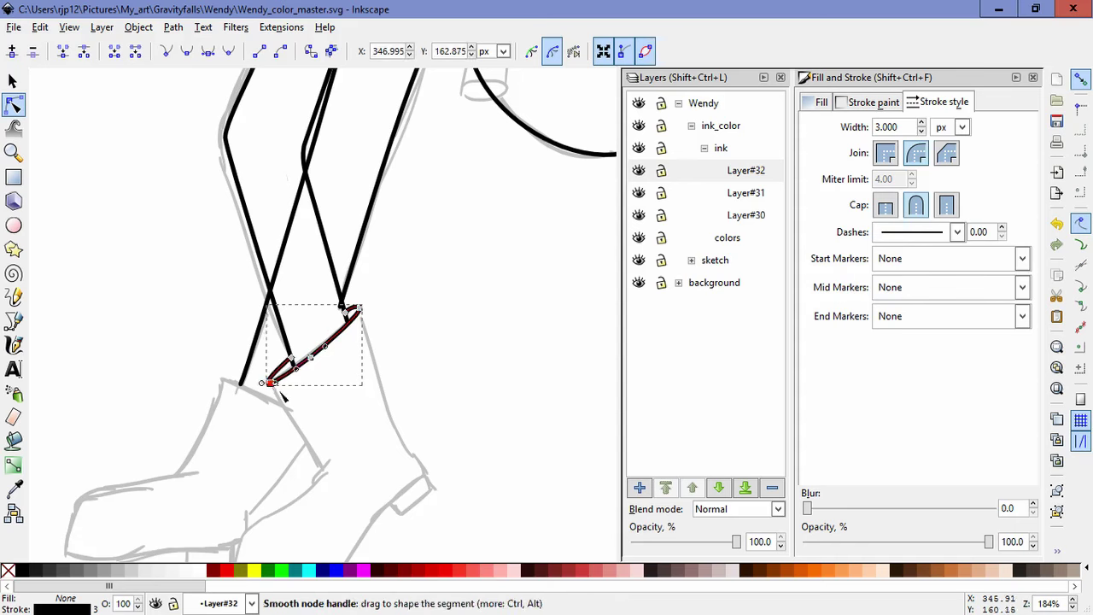
pyautogui.doubleClick(369, 407)
pyautogui.scroll(1, 358, 362)
pyautogui.click(311, 343)
pyautogui.moveTo(291, 356)
pyautogui.mouseDown()
pyautogui.moveTo(303, 344)
pyautogui.moveTo(275, 367)
pyautogui.mouseUp()
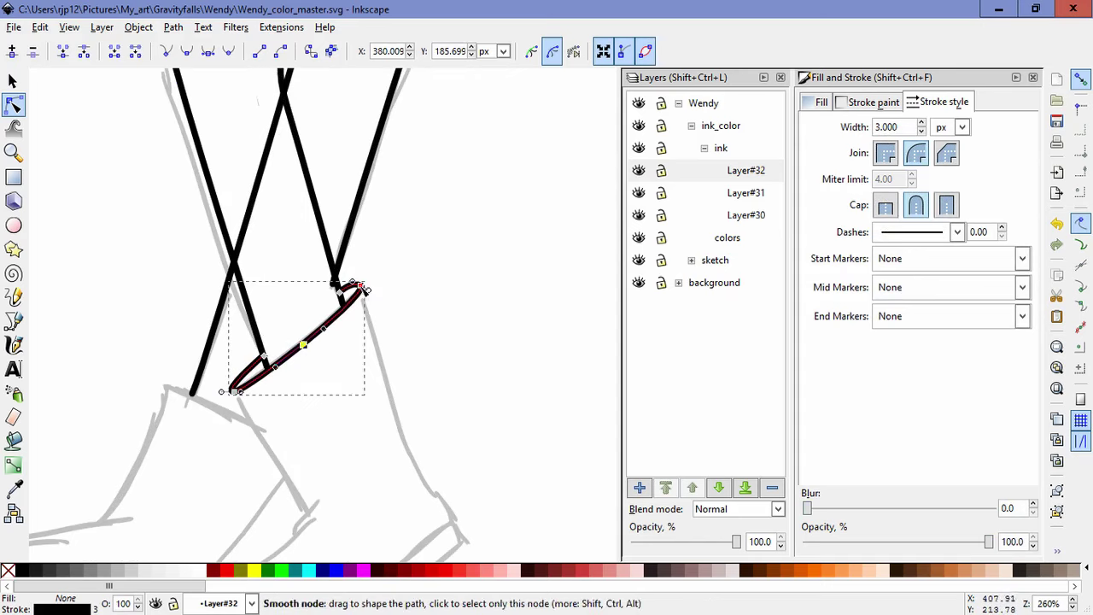
pyautogui.moveTo(362, 288); pyautogui.dragTo(362, 289)
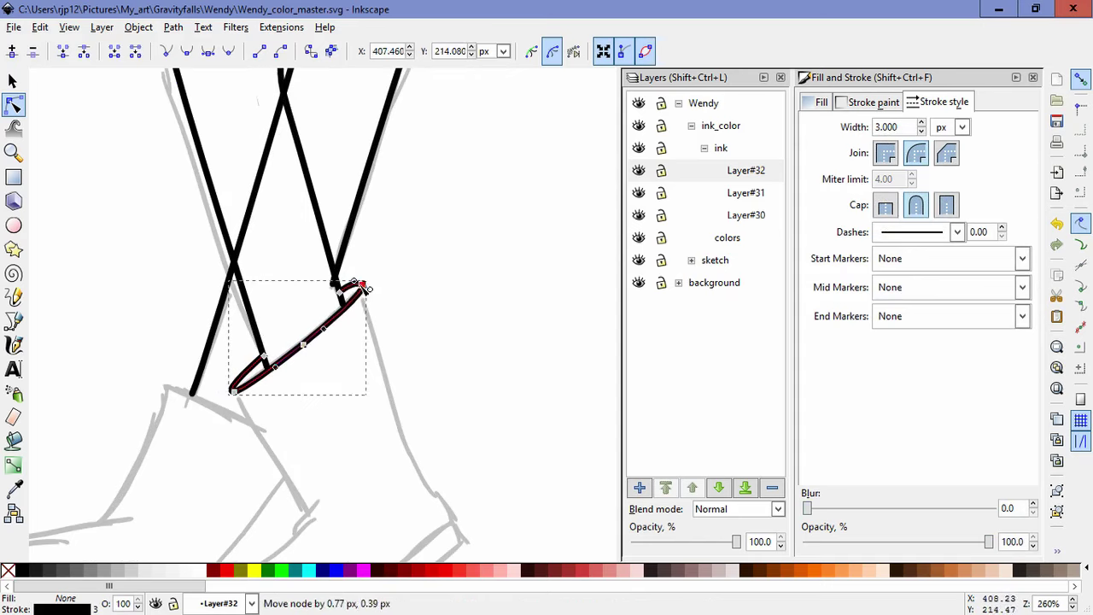
pyautogui.click(386, 310)
# Step: Ink the front boot's back edge from the opening's upper corner down to the ankle and around the small heel block
pyautogui.scroll(-4, 316, 281)
pyautogui.click(13, 321)
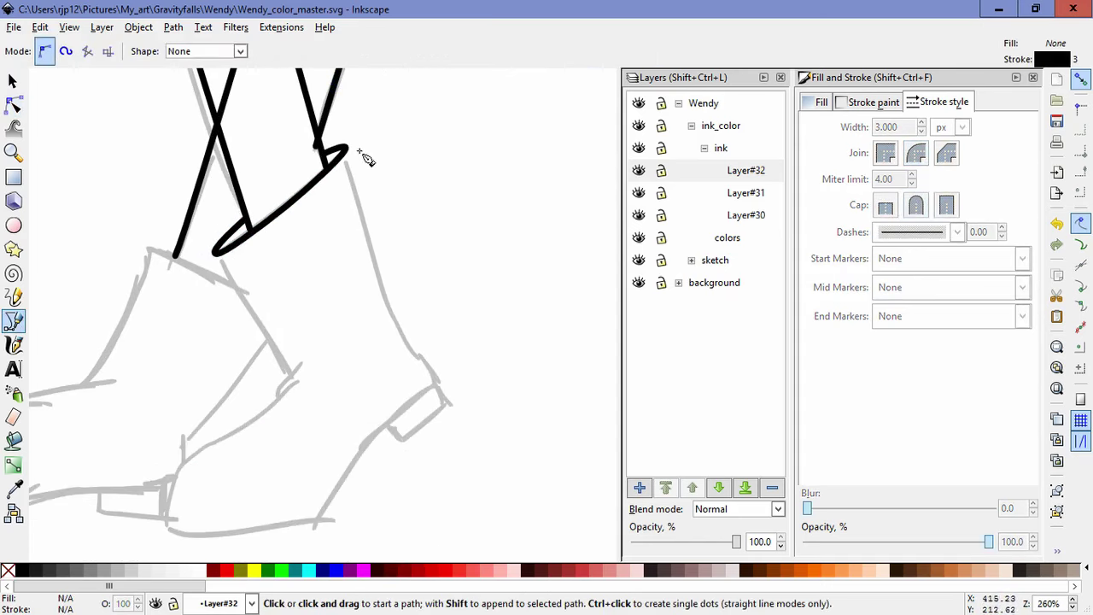
pyautogui.click(347, 148)
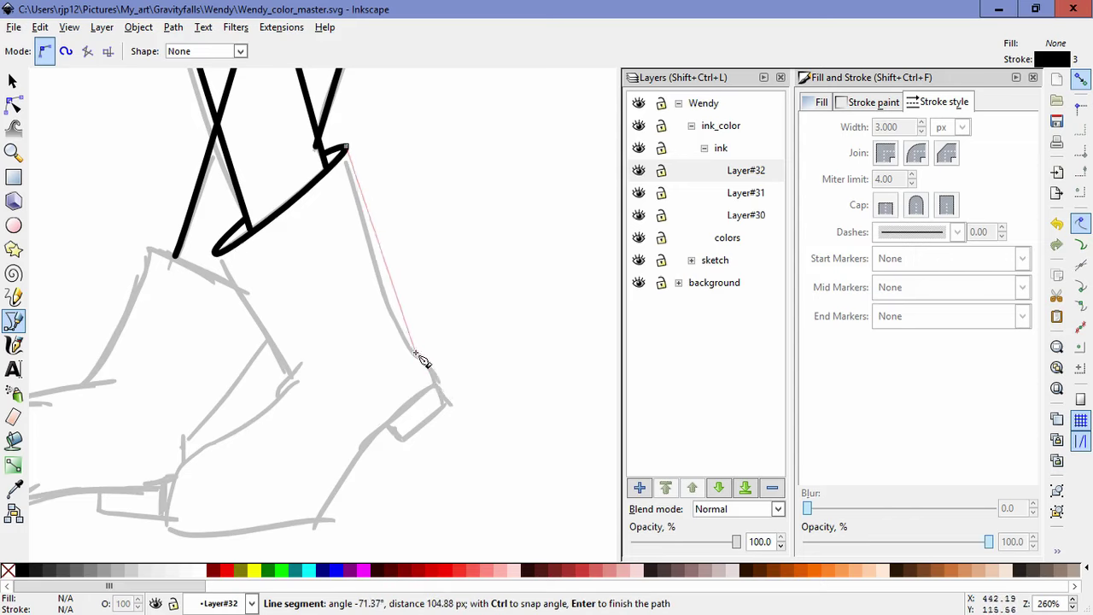
pyautogui.moveTo(416, 355); pyautogui.dragTo(445, 387)
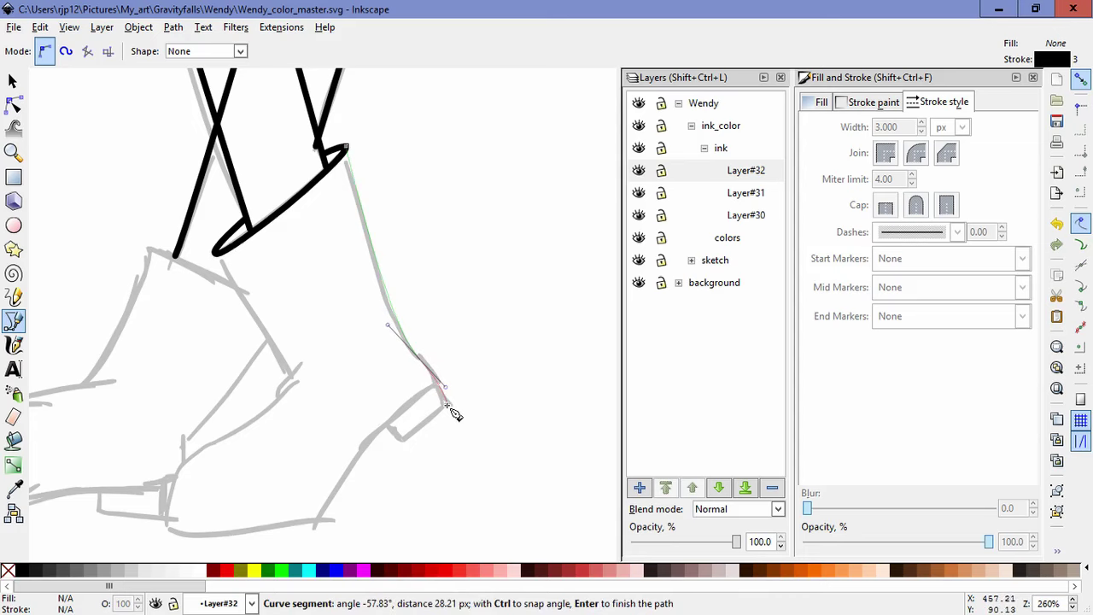
pyautogui.click(448, 404)
pyautogui.moveTo(400, 441); pyautogui.dragTo(400, 442)
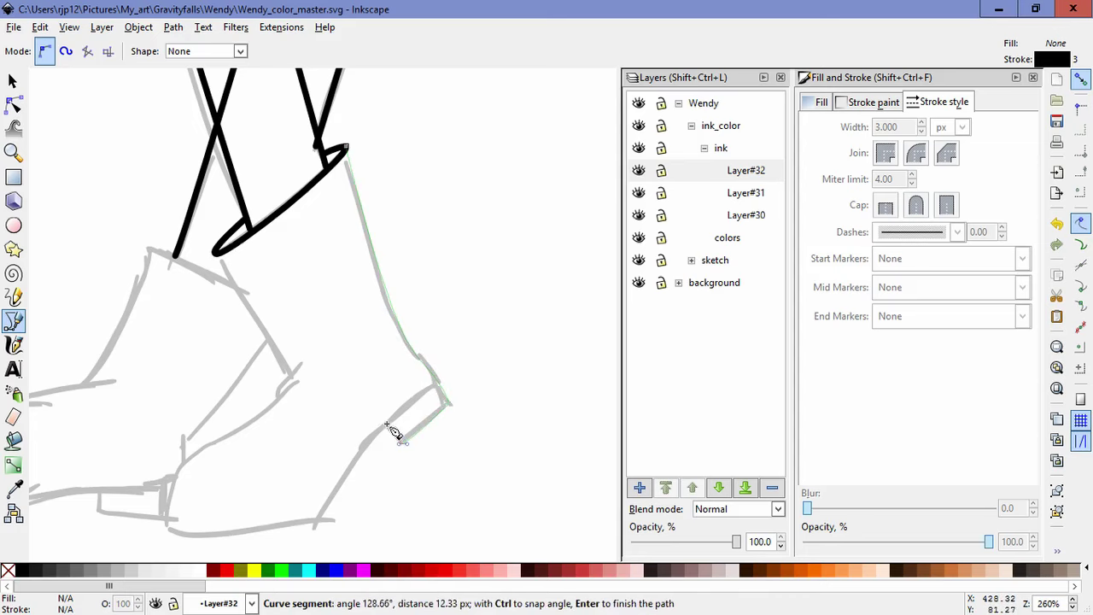
pyautogui.doubleClick(387, 424)
# Step: Ink the front boot's underside from the top of the heel along the arch and sole, around the toe and up the instep
pyautogui.moveTo(378, 397); pyautogui.dragTo(436, 357)
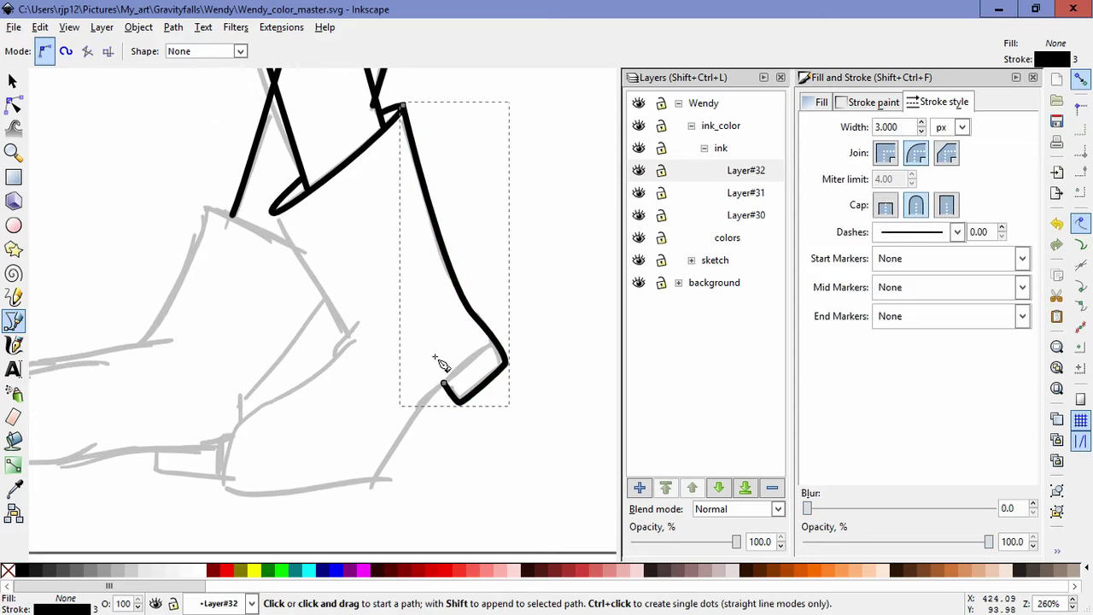
pyautogui.click(494, 343)
pyautogui.moveTo(426, 419); pyautogui.dragTo(369, 486)
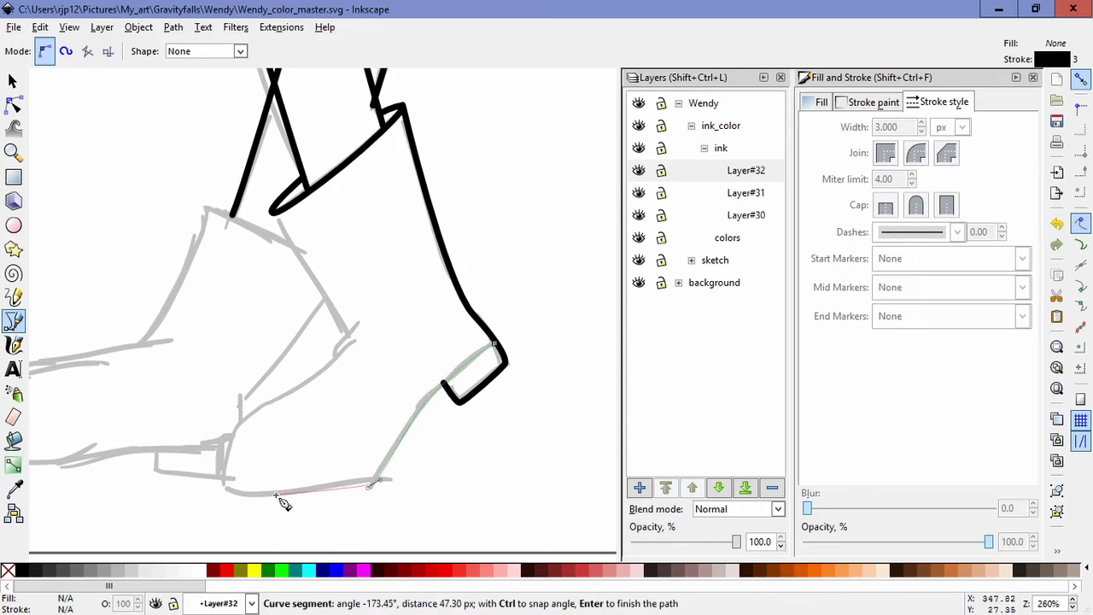
pyautogui.moveTo(289, 496); pyautogui.dragTo(225, 488)
pyautogui.moveTo(241, 419); pyautogui.dragTo(254, 408)
pyautogui.moveTo(324, 373); pyautogui.dragTo(333, 369)
pyautogui.doubleClick(357, 342)
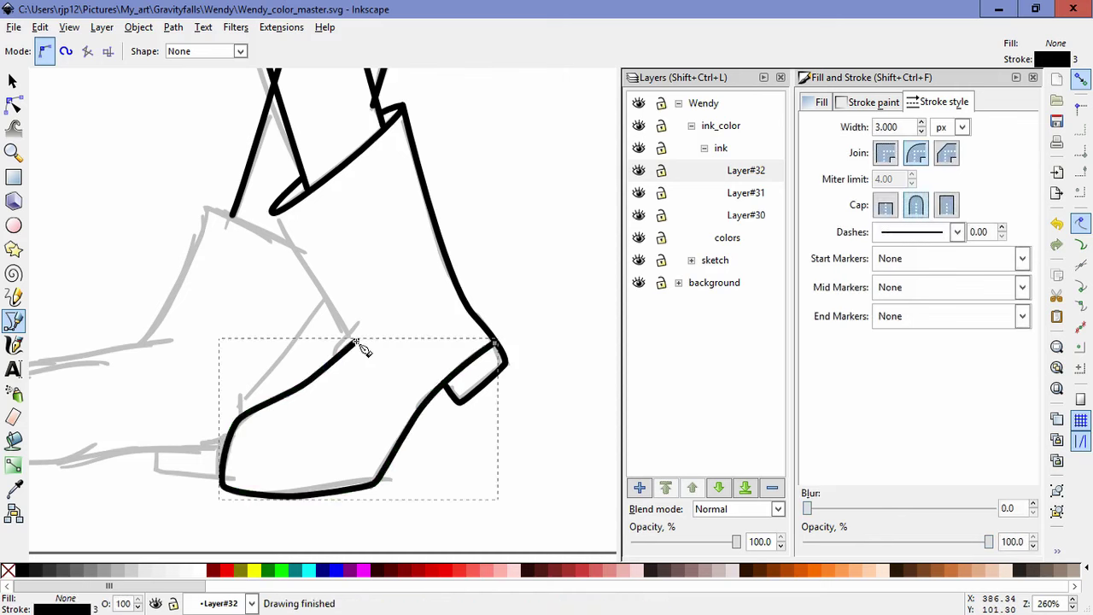
# Step: Select the three bottom nodes of the front boot's sole and raise them slightly
pyautogui.click(13, 103)
pyautogui.moveTo(211, 479); pyautogui.dragTo(402, 517)
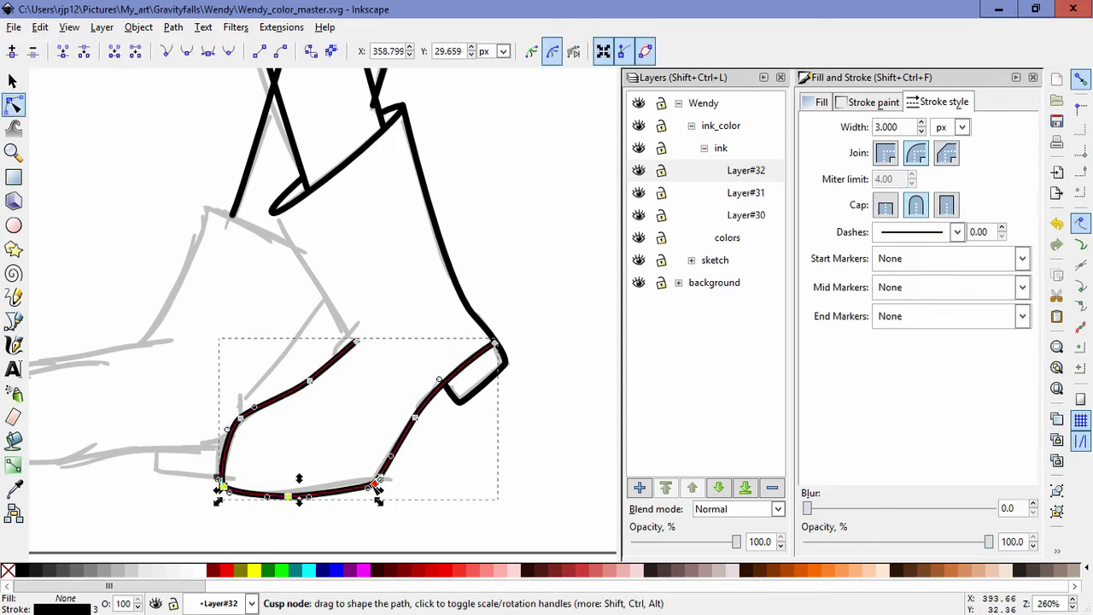
pyautogui.moveTo(381, 479); pyautogui.dragTo(380, 489)
pyautogui.hotkey('ctrl', 'z')
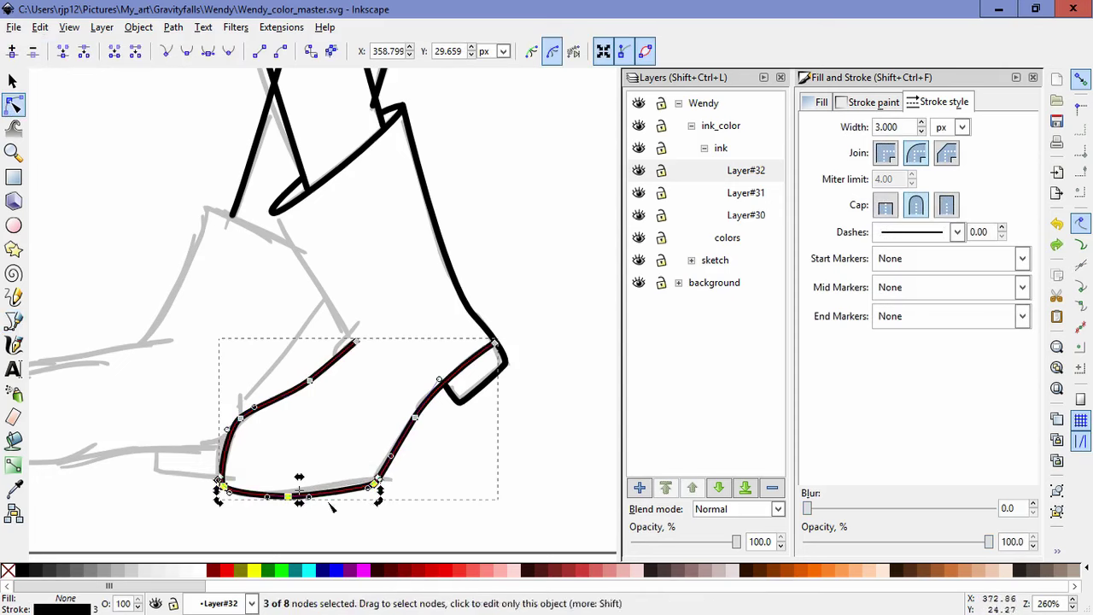
pyautogui.click(464, 482)
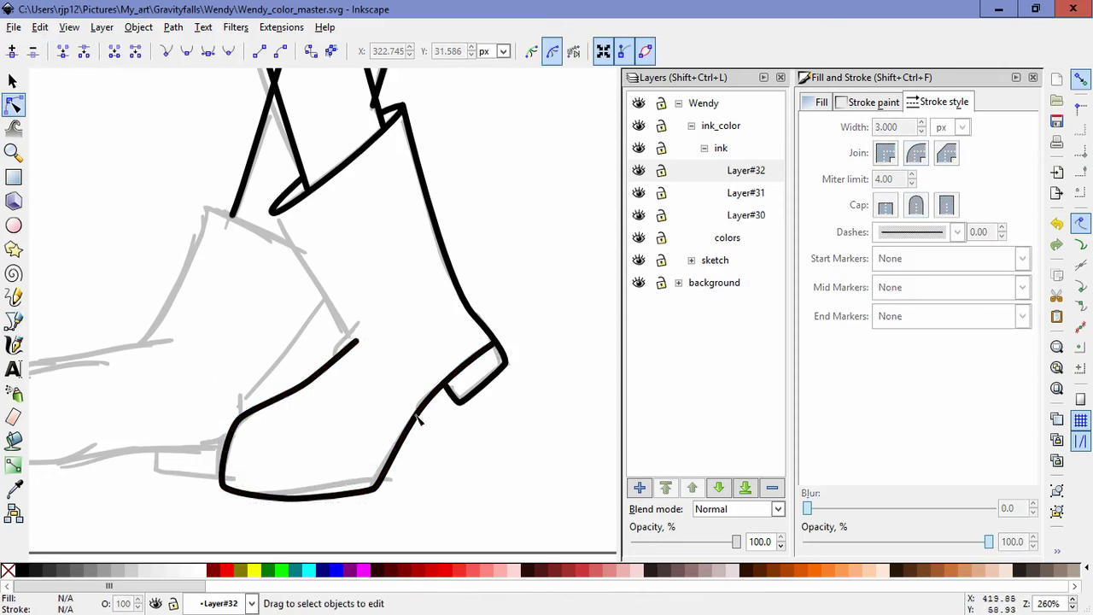
pyautogui.click(398, 447)
pyautogui.moveTo(415, 526); pyautogui.dragTo(191, 451)
pyautogui.moveTo(374, 490); pyautogui.dragTo(375, 482)
pyautogui.click(473, 432)
# Step: Ink the small hooked flap above the upper end of the front boot's instep line
pyautogui.moveTo(412, 362); pyautogui.dragTo(464, 433)
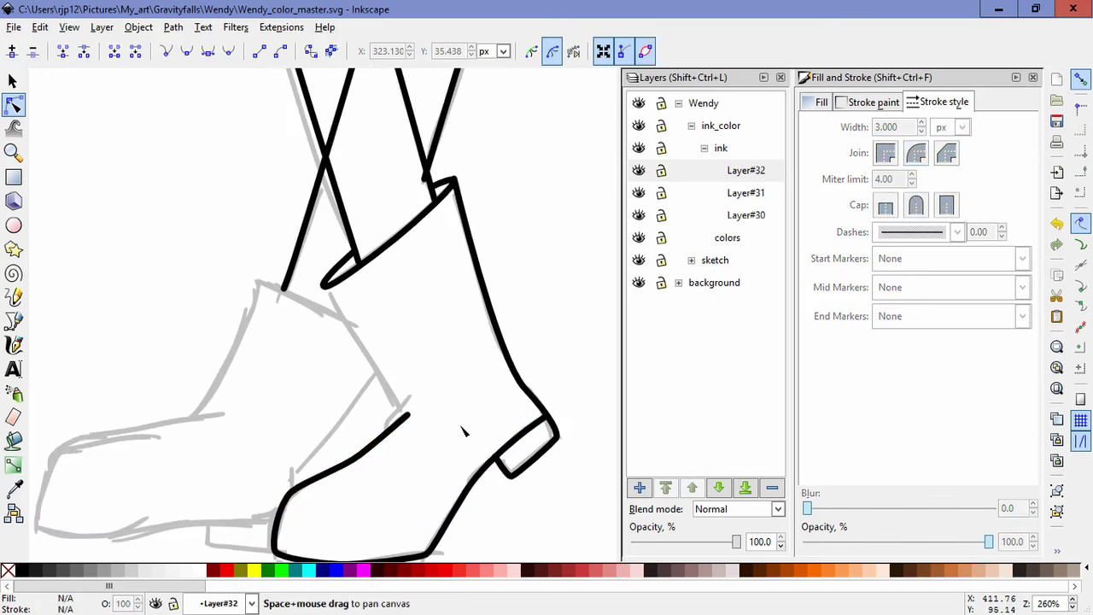
pyautogui.press('b')
pyautogui.scroll(2, 398, 451)
pyautogui.click(369, 403)
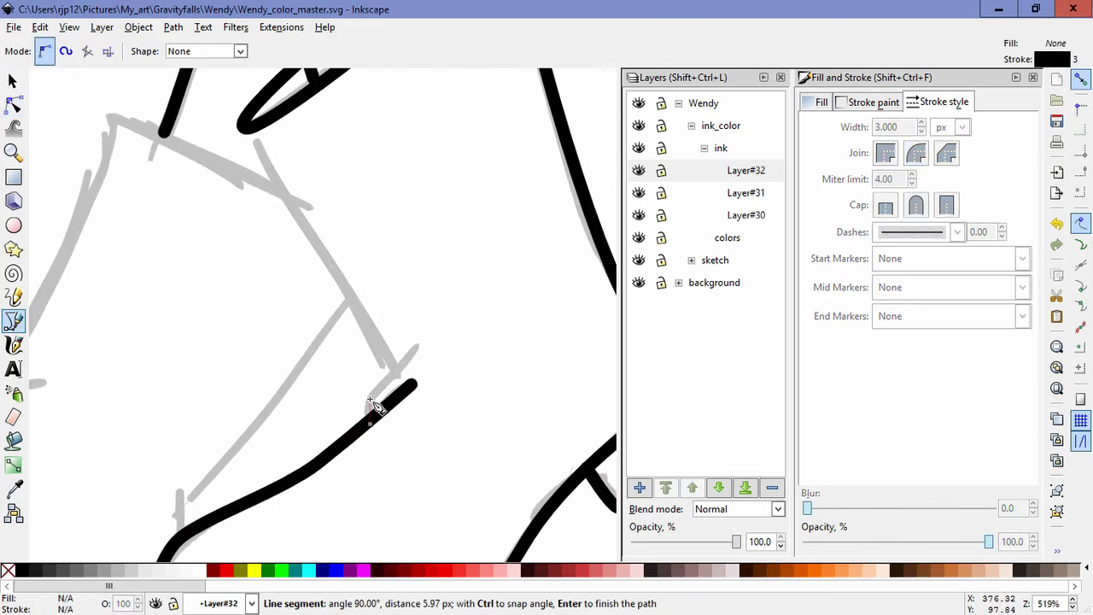
pyautogui.moveTo(376, 406); pyautogui.dragTo(377, 388)
pyautogui.moveTo(417, 344); pyautogui.dragTo(437, 316)
pyautogui.press('Return')
# Step: Ink the front boot's front edge as a slightly curved line from the opening's lower corner down to the small flap
pyautogui.click(242, 126)
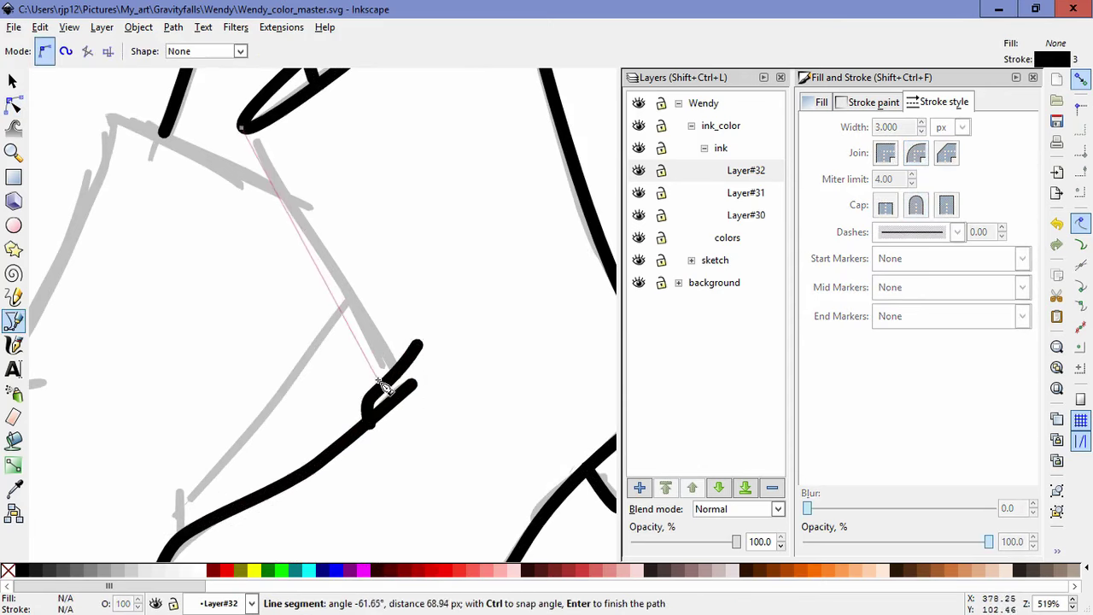
pyautogui.moveTo(380, 384); pyautogui.dragTo(381, 388)
pyautogui.press('Return')
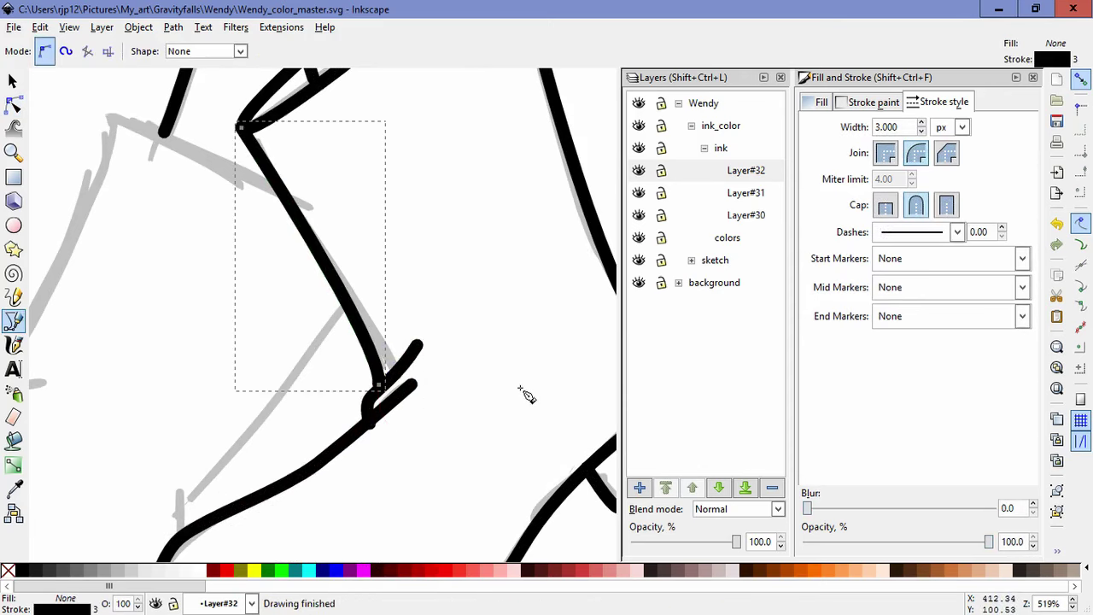
# Step: Ink the line running from the front boot's front edge diagonally down to the top of its toe
pyautogui.scroll(-3, 525, 394)
pyautogui.scroll(1, 397, 445)
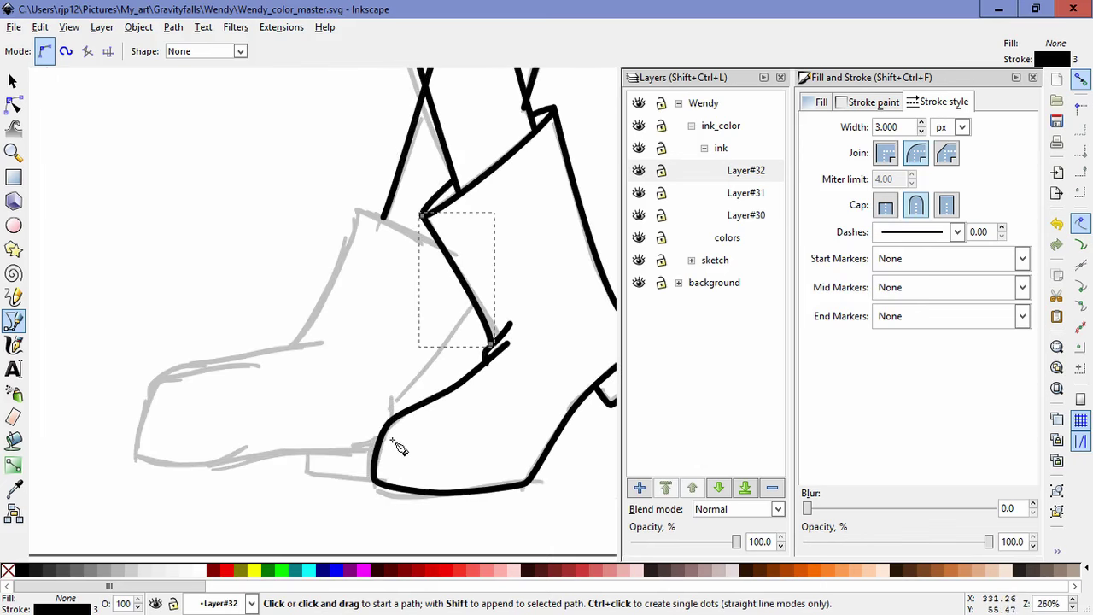
pyautogui.click(475, 304)
pyautogui.moveTo(395, 398); pyautogui.dragTo(393, 413)
pyautogui.click(391, 421)
pyautogui.press('Return')
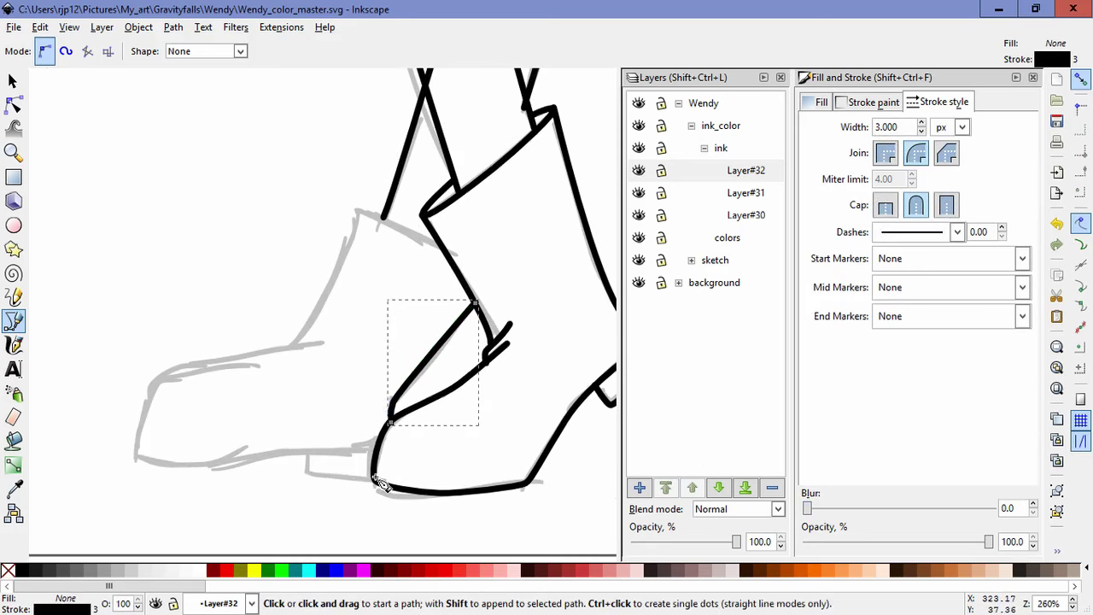
# Step: Ink the rear boot's heel block, starting at the front boot's toe and ending at the rear boot's sole
pyautogui.click(372, 476)
pyautogui.click(306, 474)
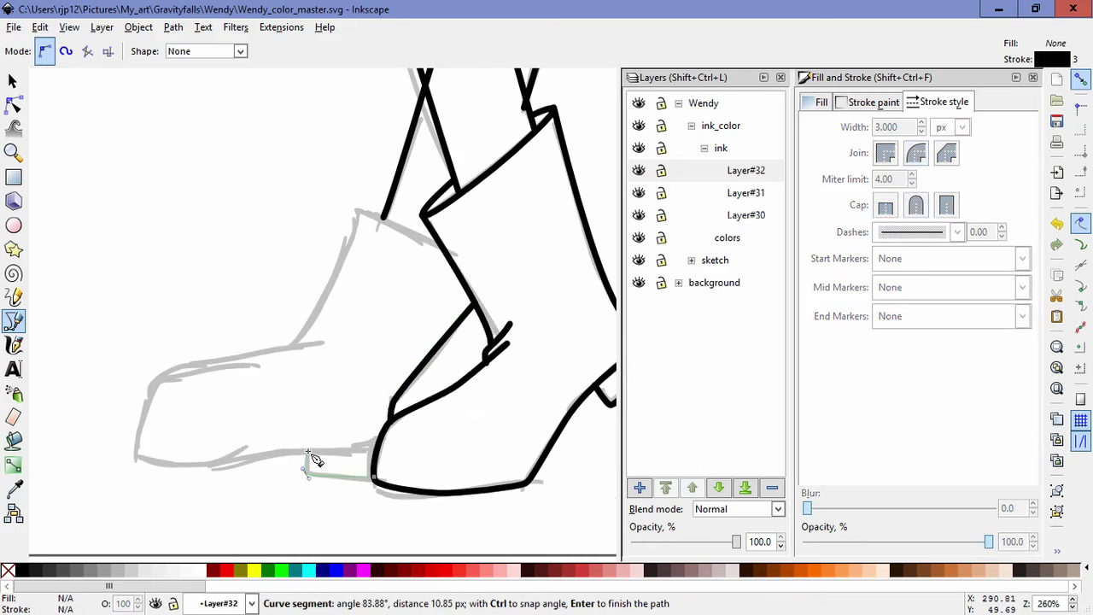
pyautogui.click(309, 451)
pyautogui.press('Return')
# Step: Ink the rear boot's outline from behind the front toe along the sole, around its toe and up to the shaft's top
pyautogui.click(378, 444)
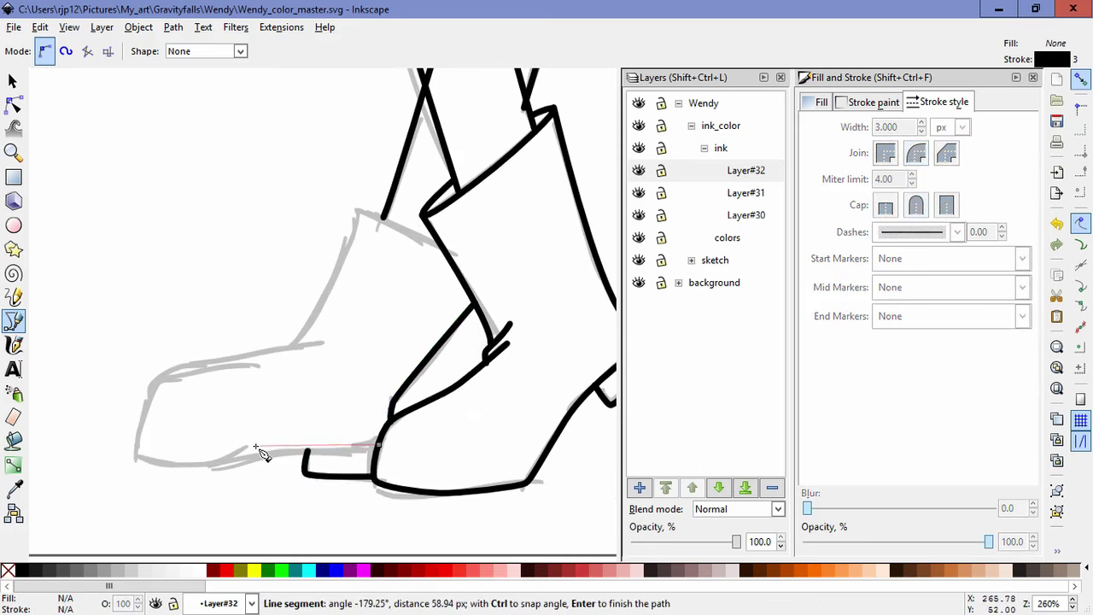
pyautogui.moveTo(304, 445); pyautogui.dragTo(226, 469)
pyautogui.click(138, 466)
pyautogui.moveTo(141, 390); pyautogui.dragTo(174, 372)
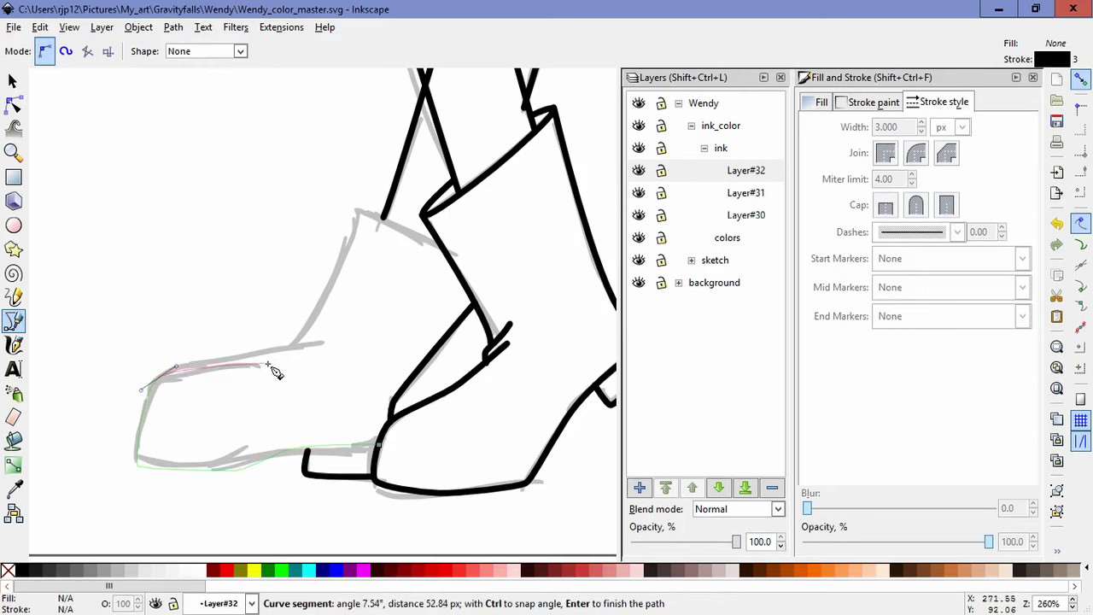
pyautogui.moveTo(255, 366); pyautogui.dragTo(281, 359)
pyautogui.moveTo(357, 212); pyautogui.dragTo(378, 151)
pyautogui.press('Return')
# Step: Refine the rear boot's outline by rounding the toe with its node handles and adjusting the node at the instep bend
pyautogui.click(13, 80)
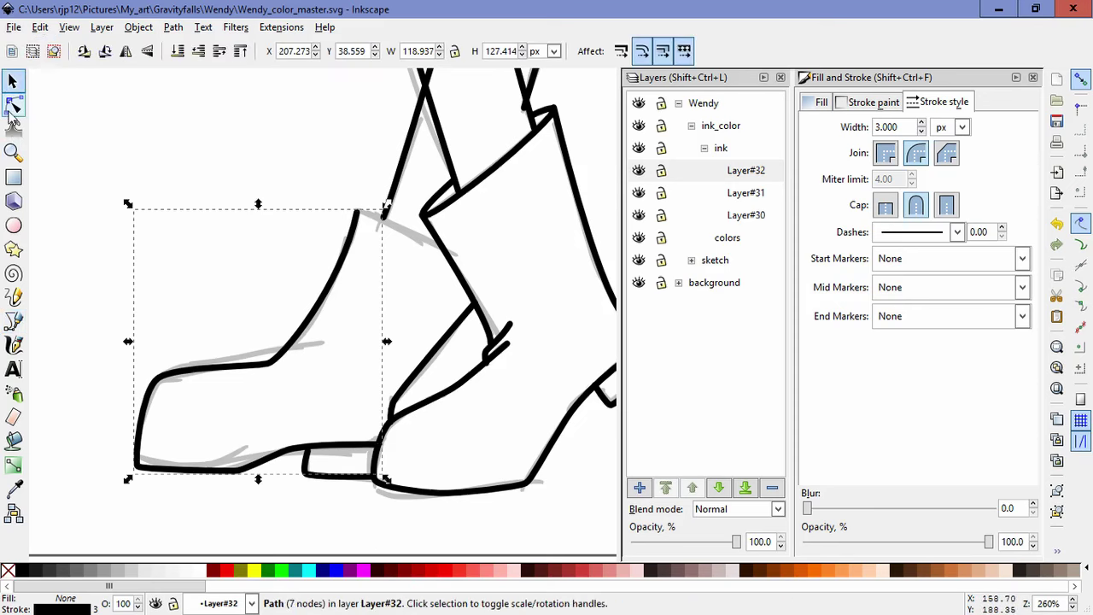
pyautogui.click(13, 103)
pyautogui.click(134, 464)
pyautogui.moveTo(134, 463); pyautogui.dragTo(134, 461)
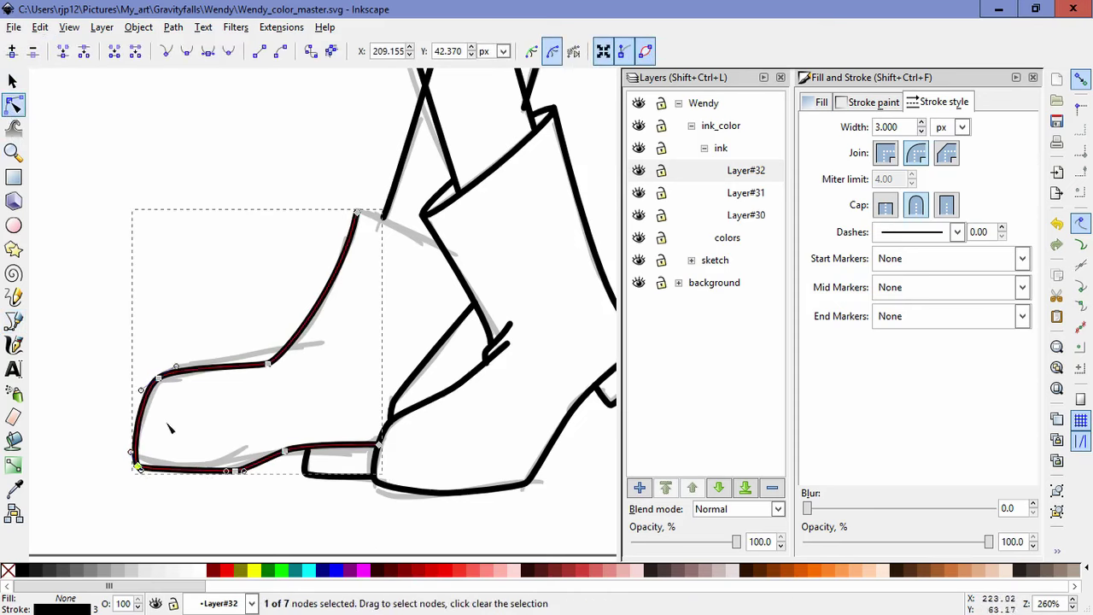
pyautogui.click(161, 378)
pyautogui.moveTo(141, 390); pyautogui.dragTo(125, 398)
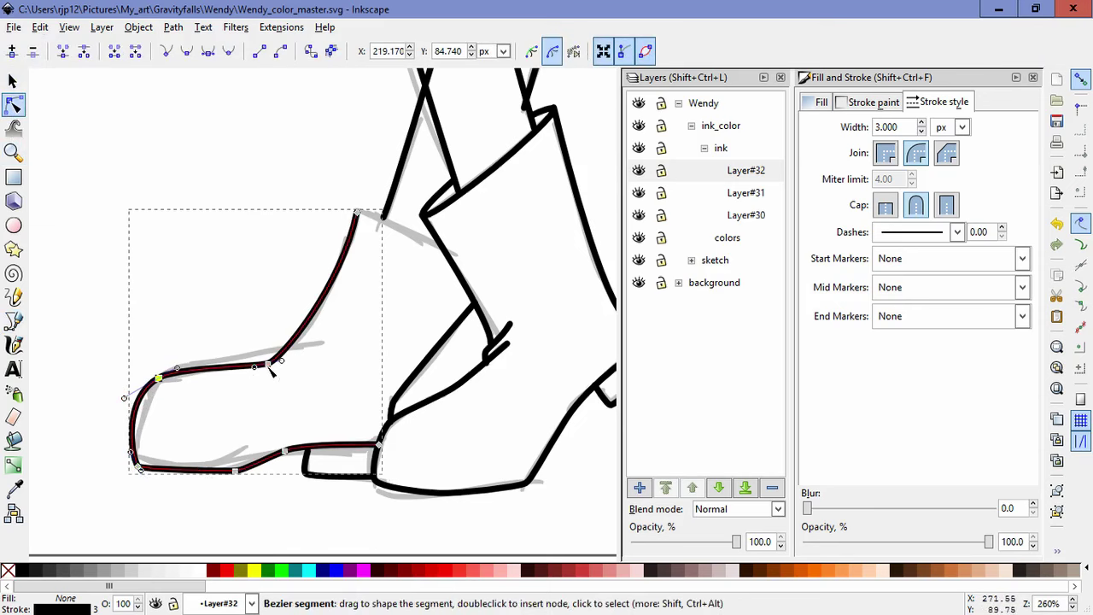
pyautogui.moveTo(267, 364)
pyautogui.mouseDown()
pyautogui.moveTo(280, 359)
pyautogui.moveTo(251, 371)
pyautogui.mouseUp()
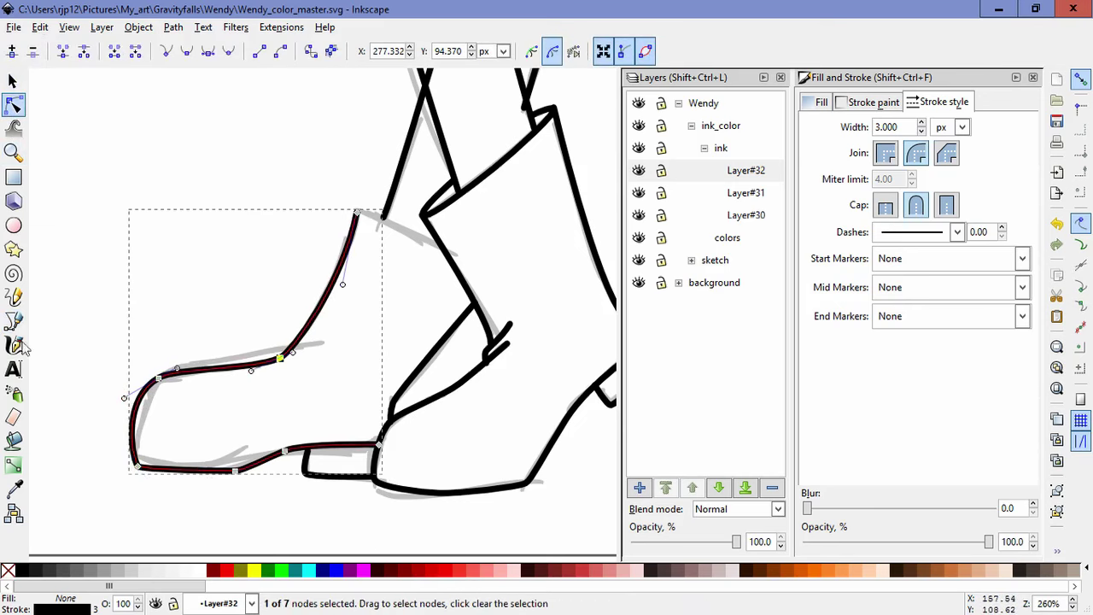
# Step: Ink the rear boot's opening from the leg line around the shaft's top corner and across to the front boot
pyautogui.press('b')
pyautogui.scroll(2, 358, 344)
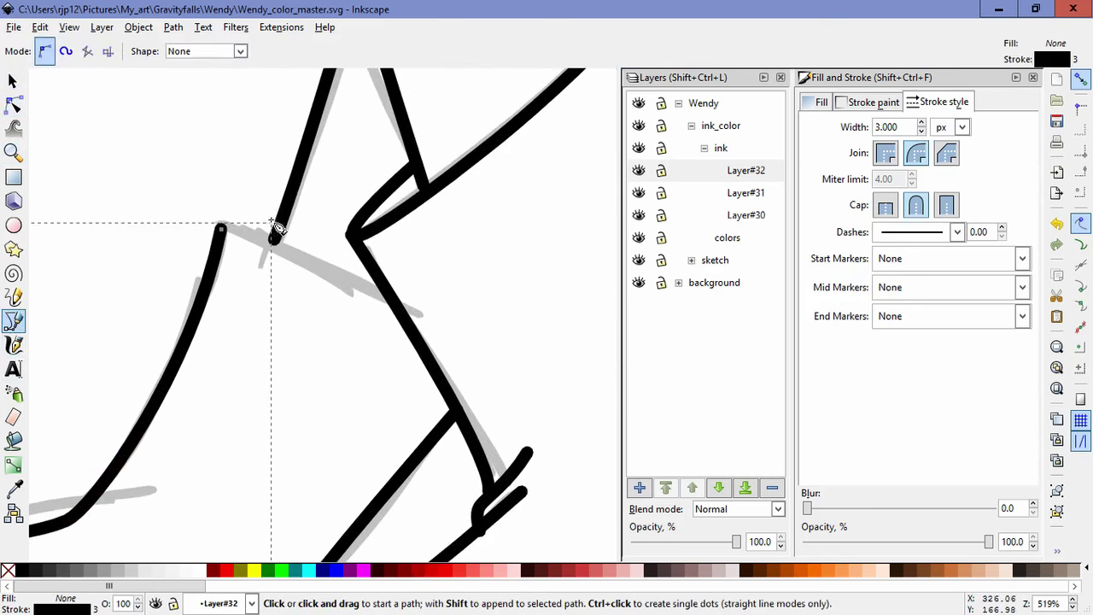
pyautogui.click(279, 232)
pyautogui.moveTo(220, 225); pyautogui.dragTo(215, 237)
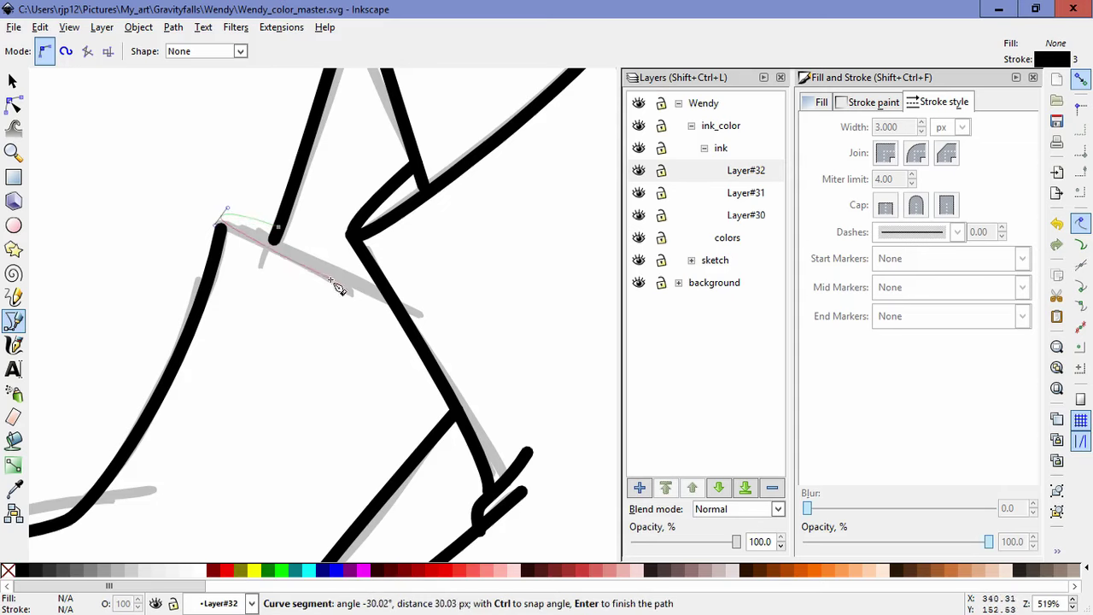
pyautogui.moveTo(345, 289); pyautogui.dragTo(369, 300)
pyautogui.doubleClick(411, 319)
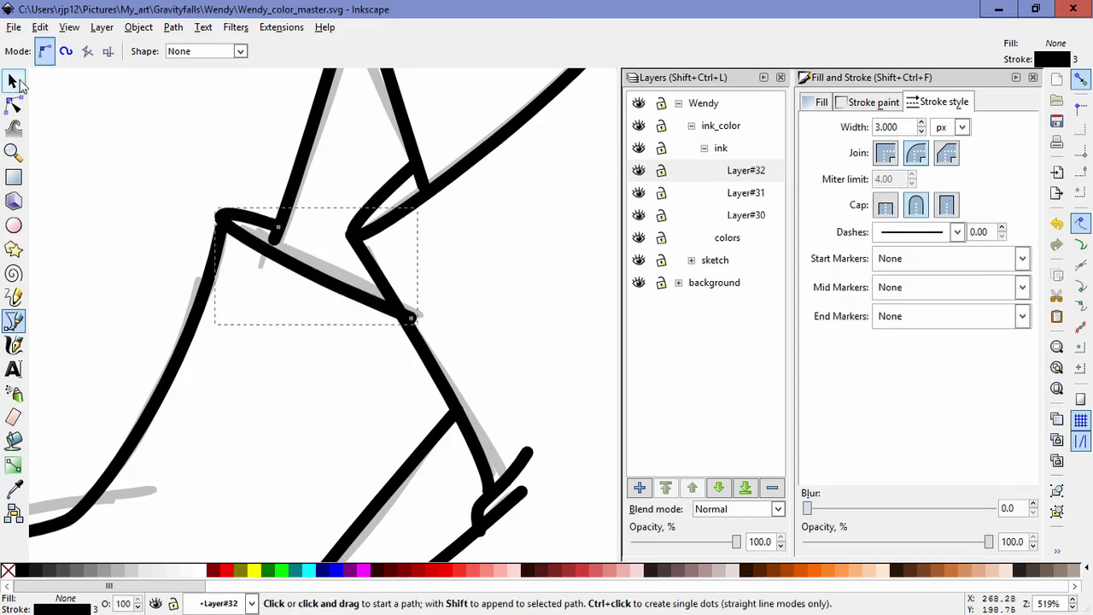
# Step: Nudge the leg line's lower end onto the rear boot's opening and adjust the top node of the front boot's front edge
pyautogui.press('n')
pyautogui.moveTo(222, 229)
pyautogui.mouseDown()
pyautogui.moveTo(222, 219)
pyautogui.moveTo(270, 244)
pyautogui.mouseUp()
pyautogui.click(268, 362)
pyautogui.click(273, 253)
pyautogui.click(282, 223)
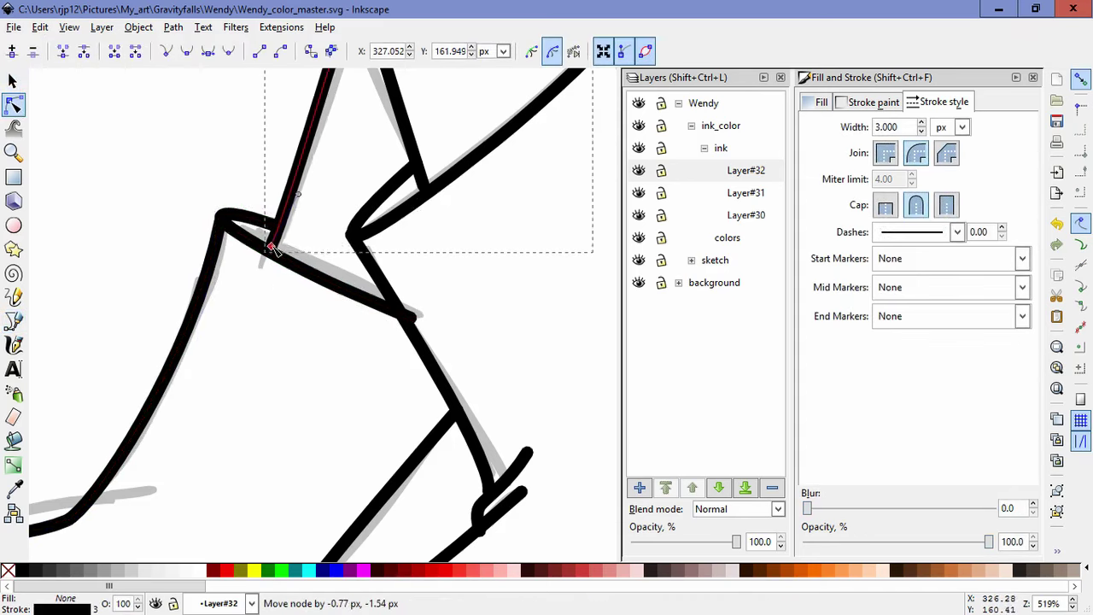
pyautogui.click(318, 377)
pyautogui.click(354, 236)
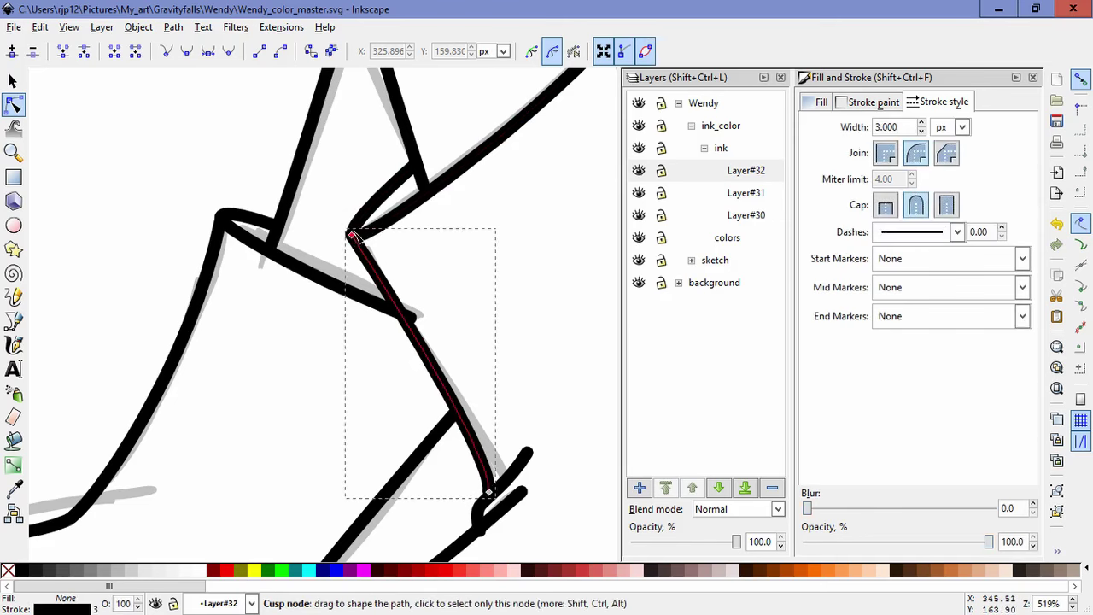
pyautogui.moveTo(352, 232); pyautogui.dragTo(354, 234)
pyautogui.click(329, 377)
# Step: Check Layer#31 by toggling its visibility and make it the current layer
pyautogui.scroll(-5, 329, 376)
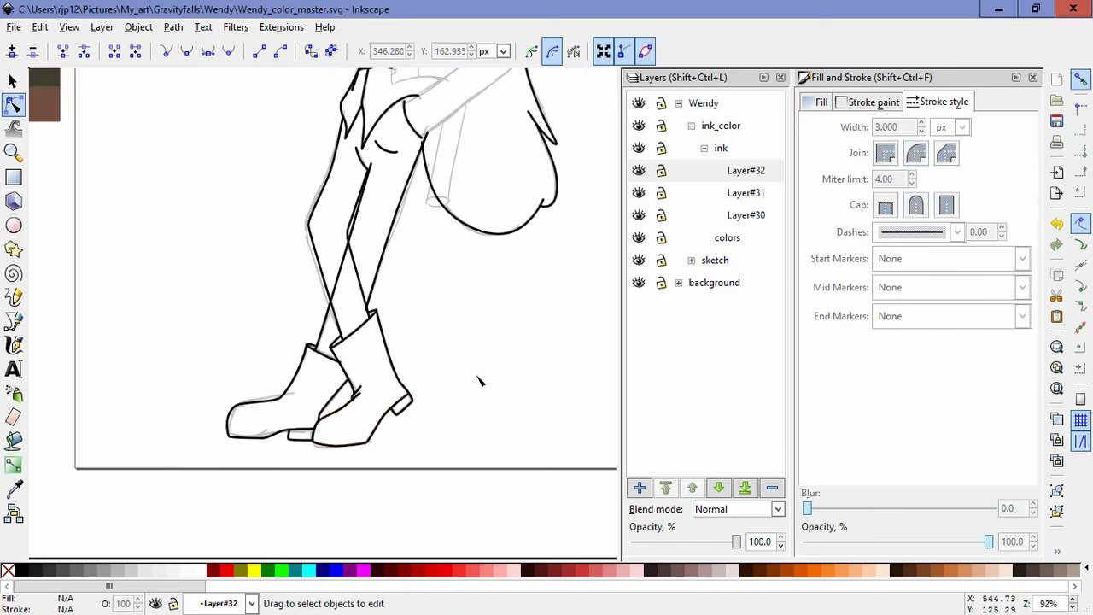
pyautogui.moveTo(499, 313); pyautogui.dragTo(472, 439)
pyautogui.moveTo(503, 377); pyautogui.dragTo(498, 450)
pyautogui.moveTo(486, 349); pyautogui.dragTo(458, 428)
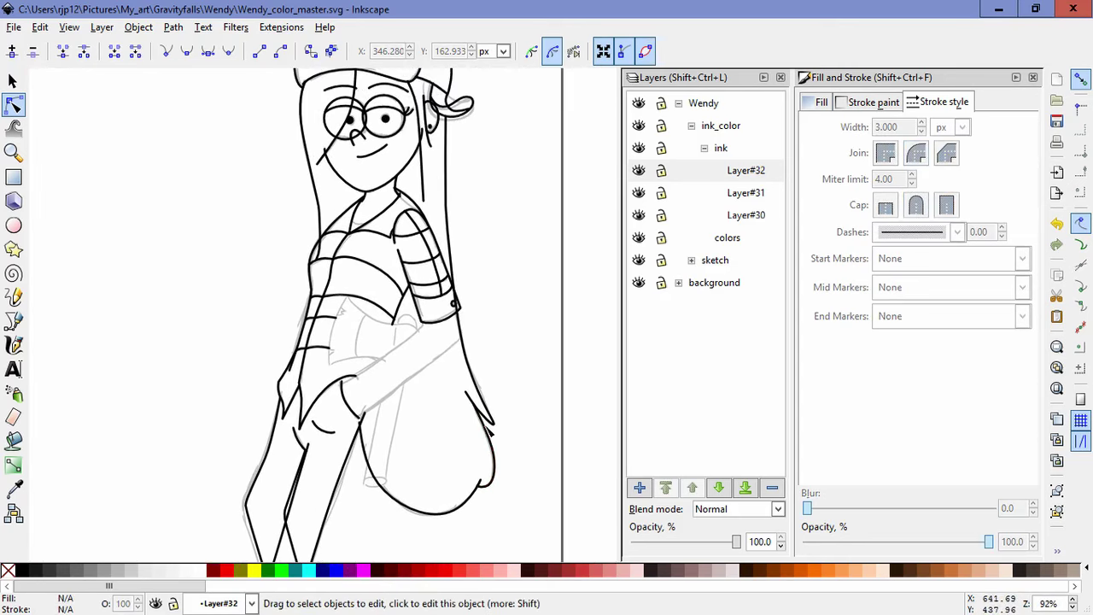
pyautogui.click(636, 195)
pyautogui.click(636, 196)
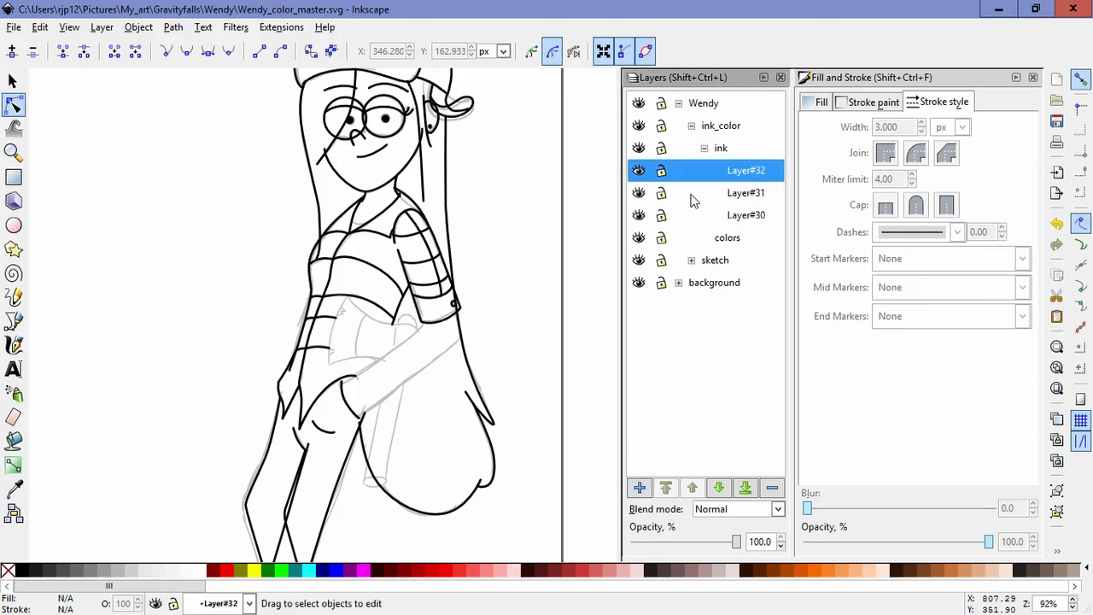
pyautogui.click(693, 197)
# Step: Ink the forearm's lower edge from the sleeve cuff down the hair line and diagonally to the wrist at the hip
pyautogui.scroll(3, 368, 382)
pyautogui.moveTo(488, 440); pyautogui.dragTo(240, 408)
pyautogui.moveTo(463, 384); pyautogui.dragTo(390, 383)
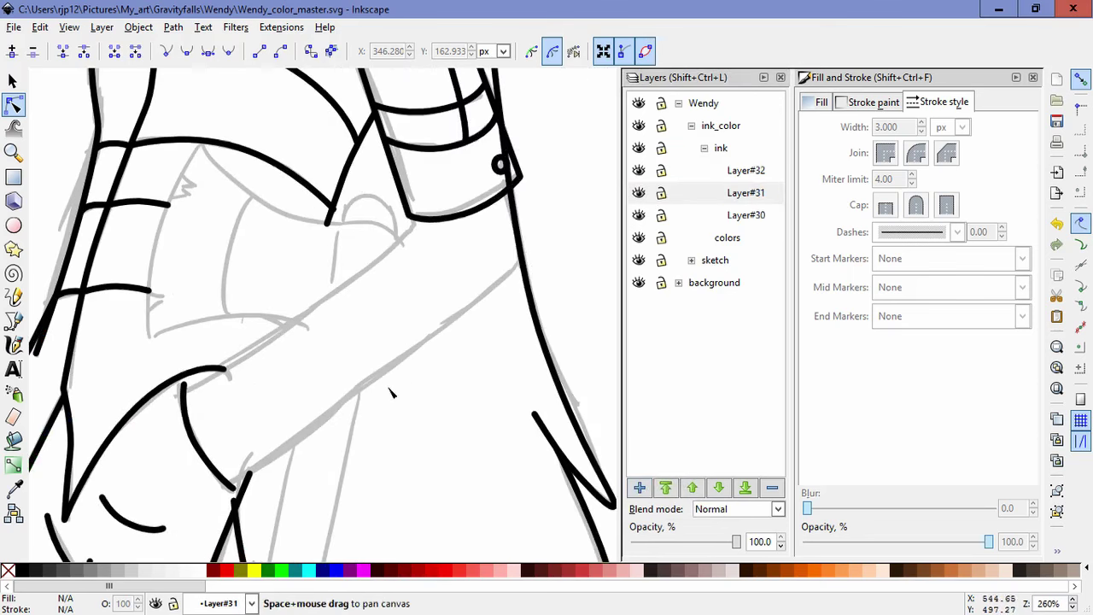
pyautogui.press('b')
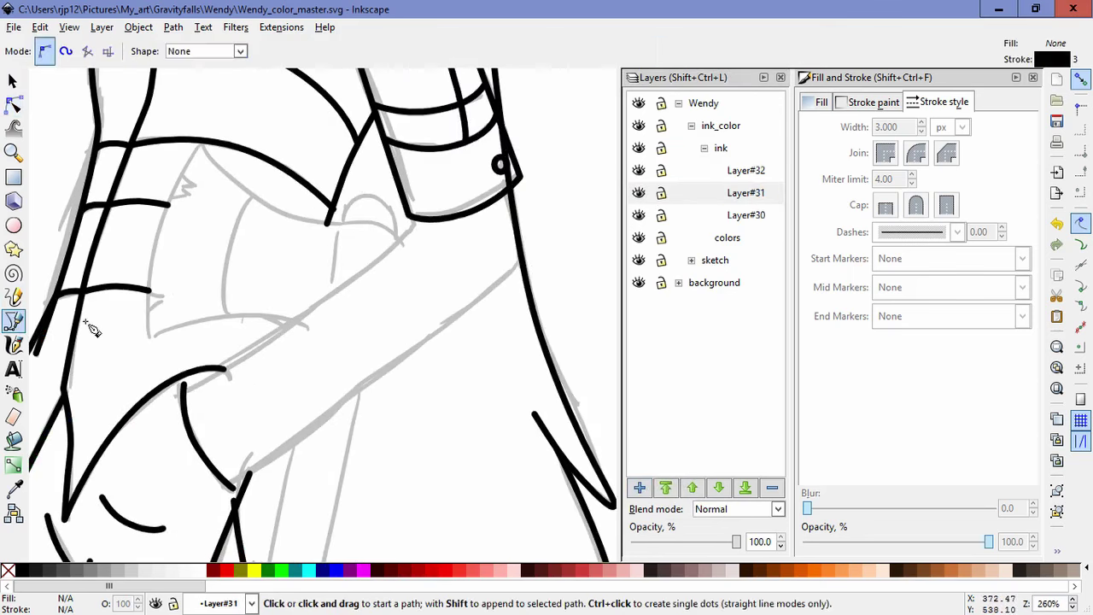
pyautogui.click(505, 193)
pyautogui.click(519, 260)
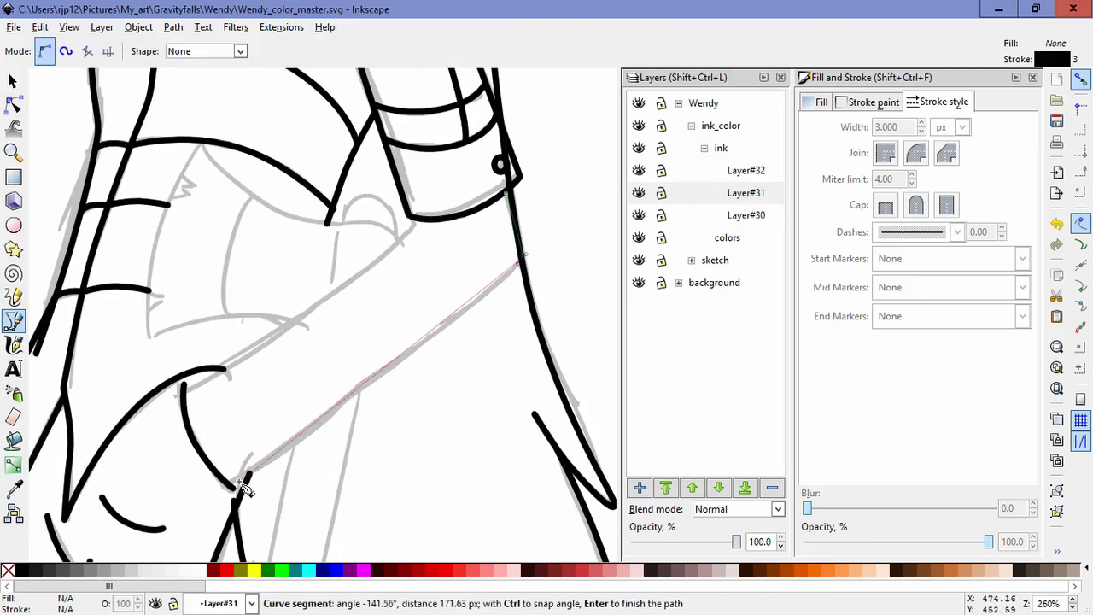
pyautogui.moveTo(227, 485); pyautogui.dragTo(178, 507)
pyautogui.press('Return')
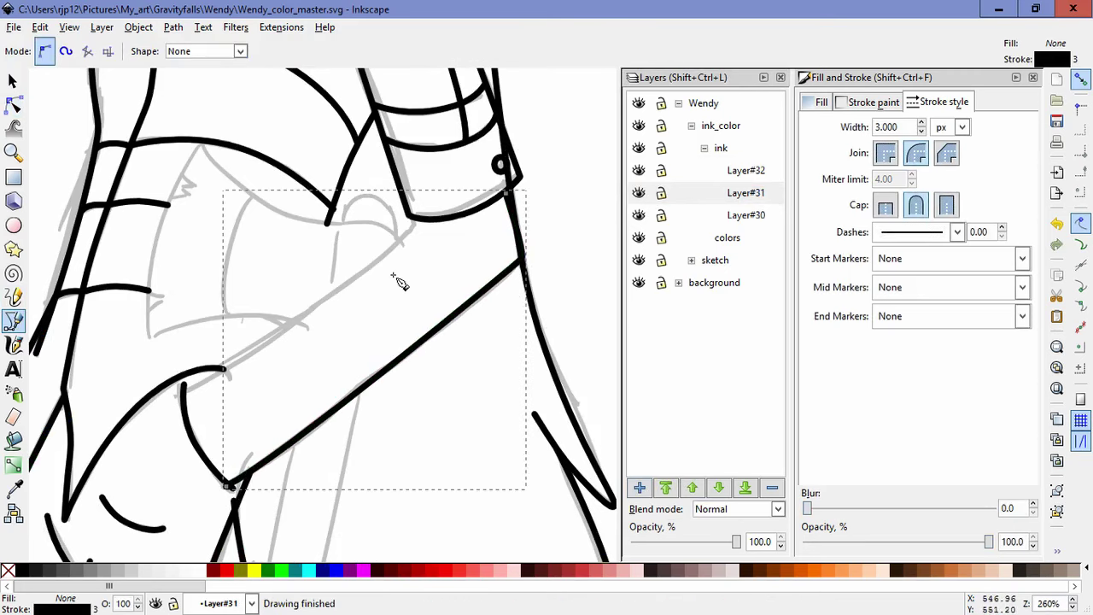
# Step: Ink the forearm's upper edge diagonally from the sleeve cuff's lower corner down to the wrist at the hip
pyautogui.click(412, 226)
pyautogui.moveTo(415, 237); pyautogui.dragTo(416, 239)
pyautogui.moveTo(182, 393); pyautogui.dragTo(128, 425)
pyautogui.press('Return')
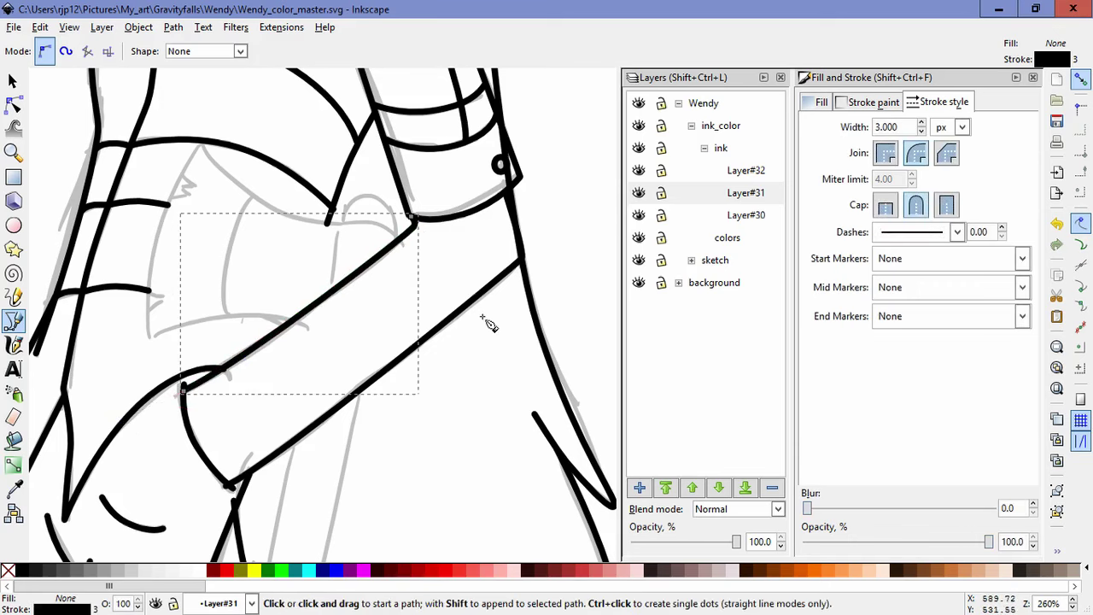
# Step: Nudge the end node of the forearm's upper edge onto the sleeve cuff's corner
pyautogui.click(13, 104)
pyautogui.scroll(5, 418, 232)
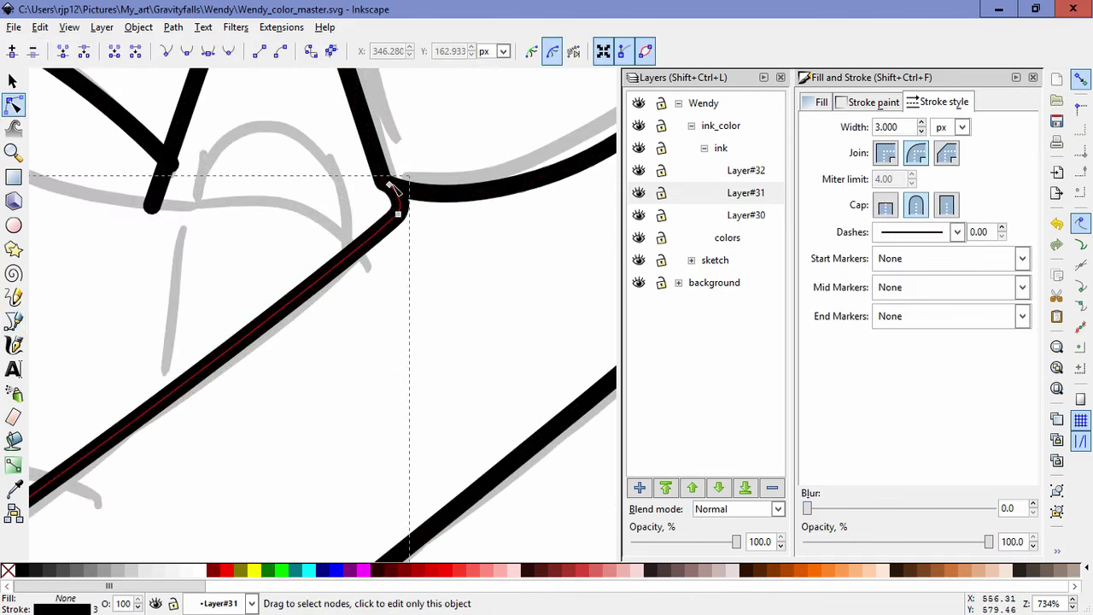
pyautogui.moveTo(390, 185); pyautogui.dragTo(395, 188)
pyautogui.click(447, 301)
pyautogui.click(448, 302)
pyautogui.scroll(-4, 447, 305)
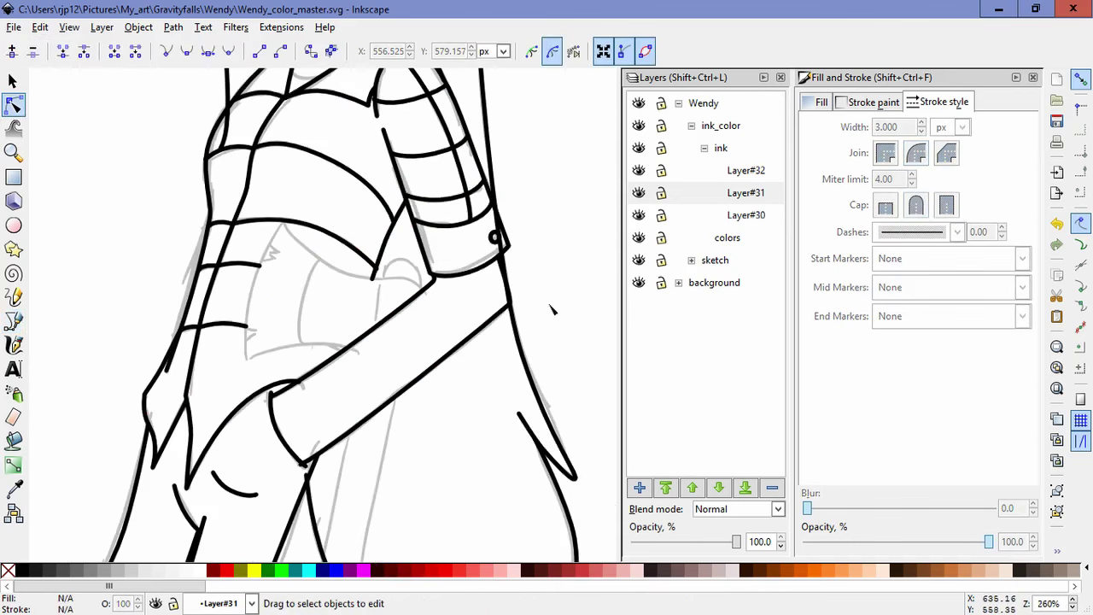
# Step: Move the top end node of the forearm's lower edge onto the sleeve cuff's line beneath the button
pyautogui.scroll(2, 551, 310)
pyautogui.click(452, 314)
pyautogui.click(438, 304)
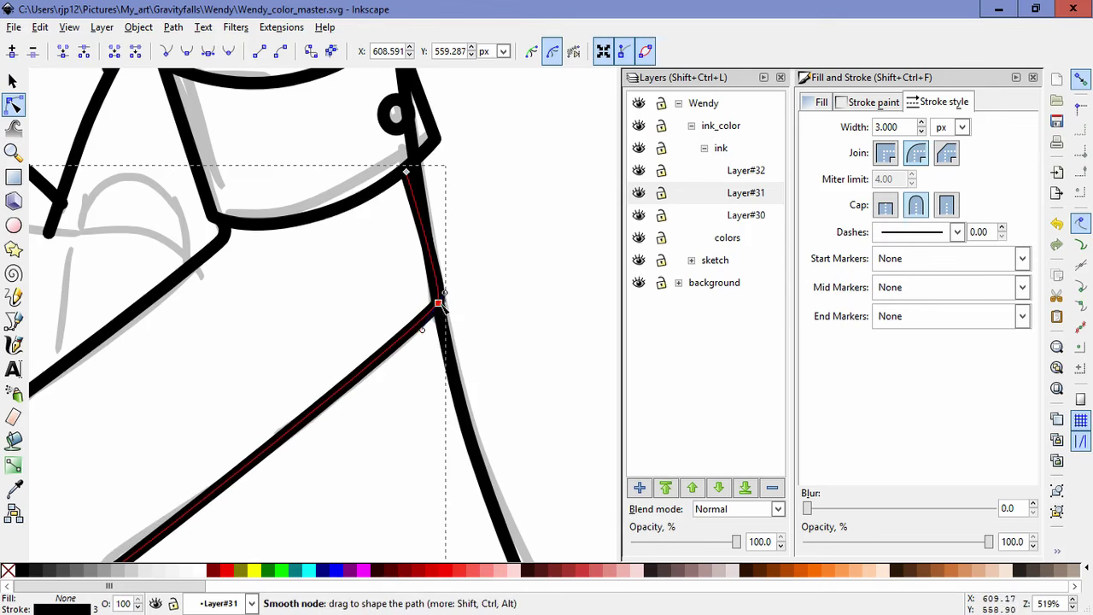
pyautogui.moveTo(406, 172); pyautogui.dragTo(414, 162)
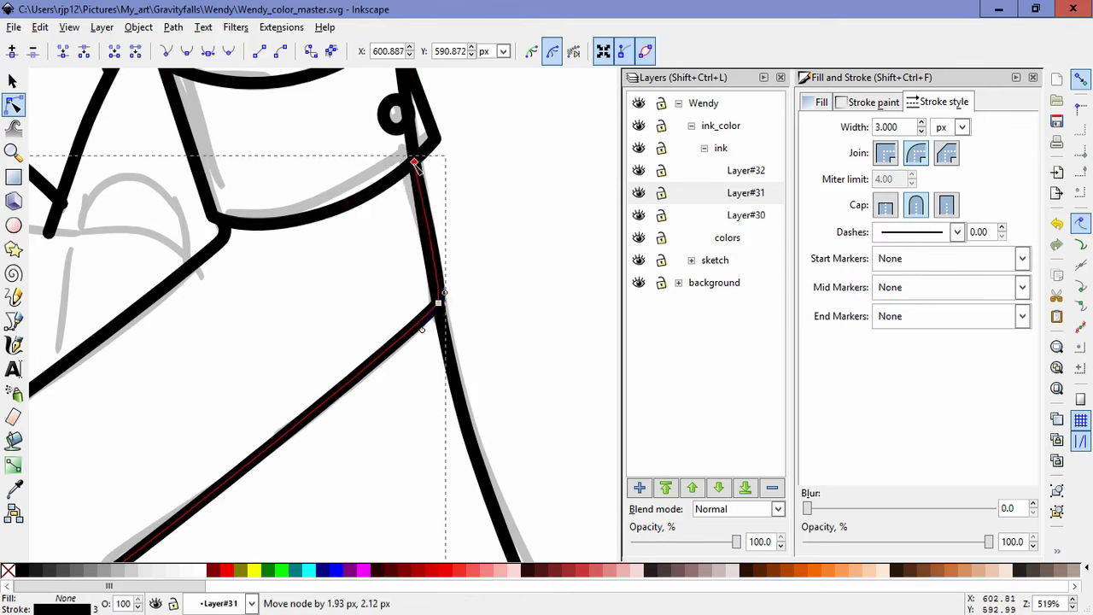
pyautogui.click(504, 334)
# Step: Move the wrist end node of the forearm's lower edge to refine where it meets the wrist line
pyautogui.scroll(-4, 503, 341)
pyautogui.moveTo(467, 406); pyautogui.dragTo(479, 375)
pyautogui.scroll(3, 419, 365)
pyautogui.click(419, 367)
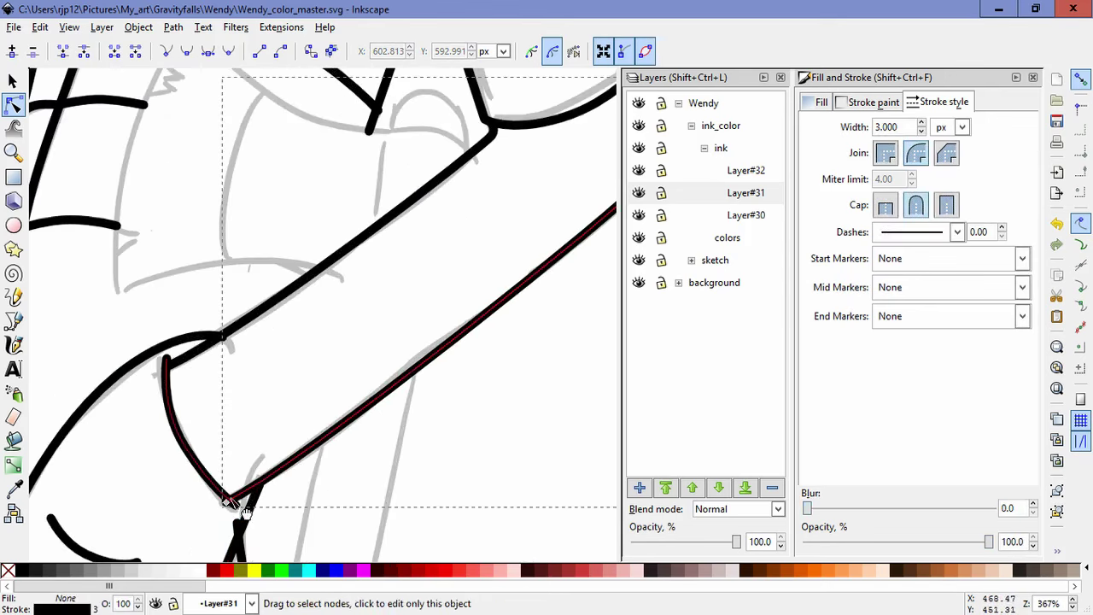
pyautogui.moveTo(243, 509); pyautogui.dragTo(239, 496)
pyautogui.scroll(-3, 481, 416)
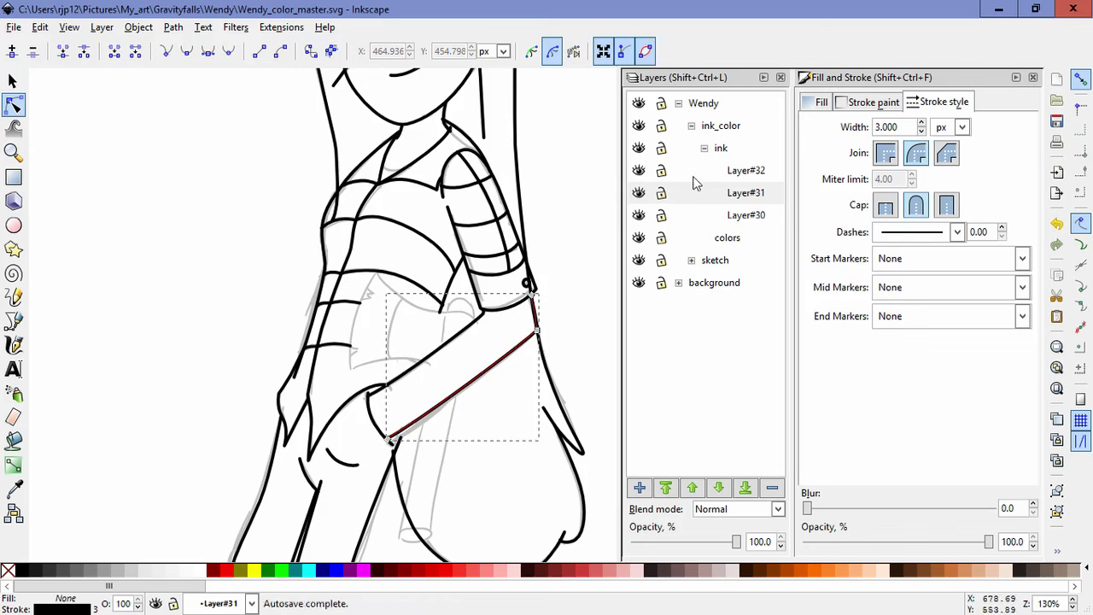
# Step: Check Layer#32 by toggling its visibility, then add a new layer and place it below Layer#30 in the ink group
pyautogui.click(637, 173)
pyautogui.click(638, 174)
pyautogui.click(740, 215)
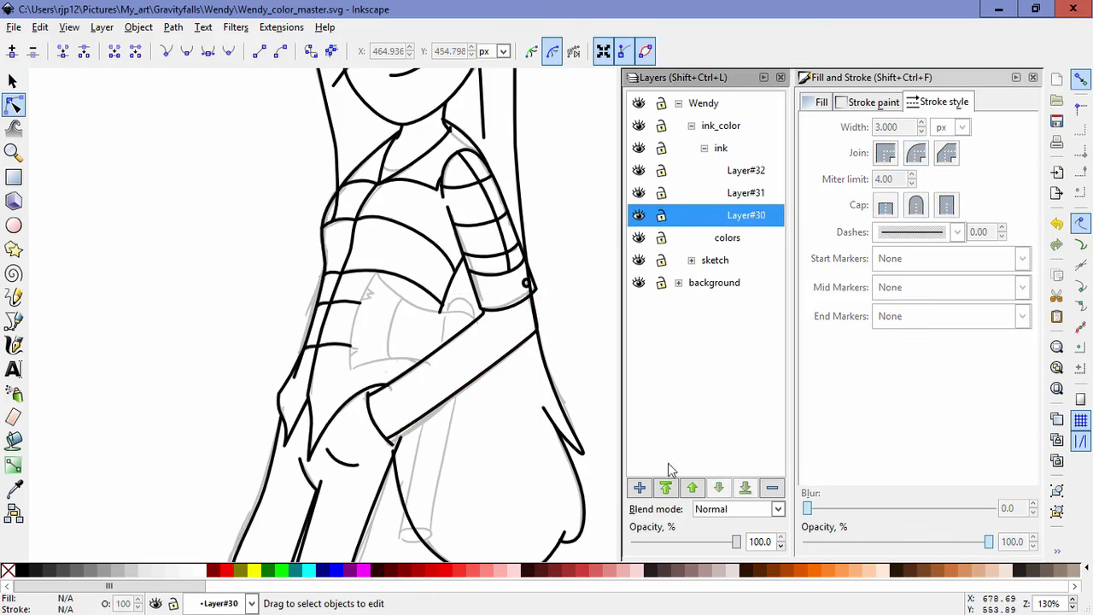
pyautogui.click(640, 487)
pyautogui.click(606, 364)
pyautogui.click(691, 488)
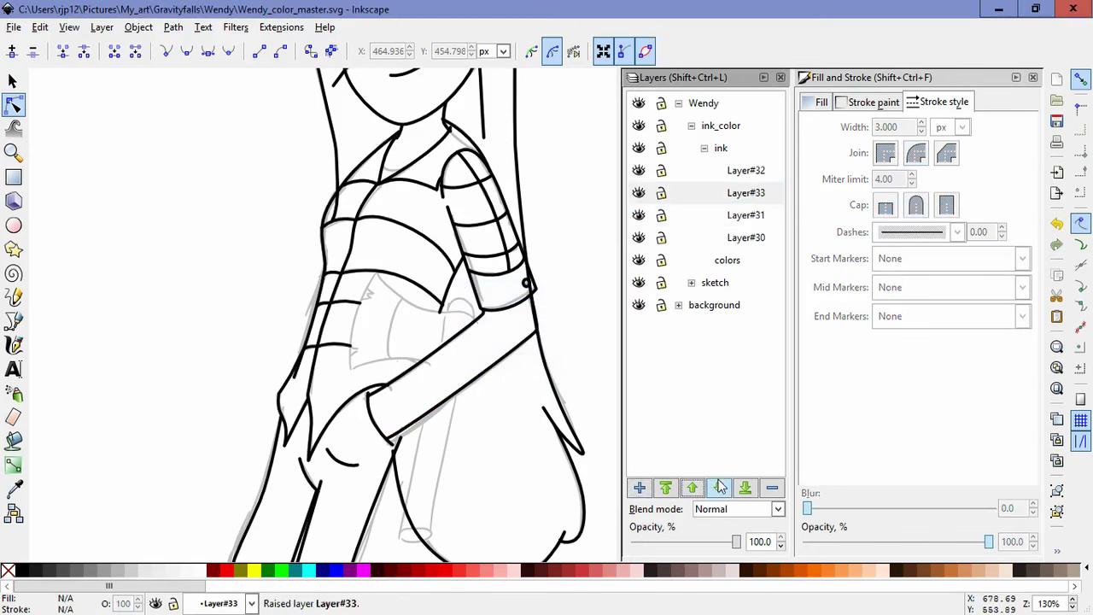
pyautogui.click(718, 488)
pyautogui.click(718, 487)
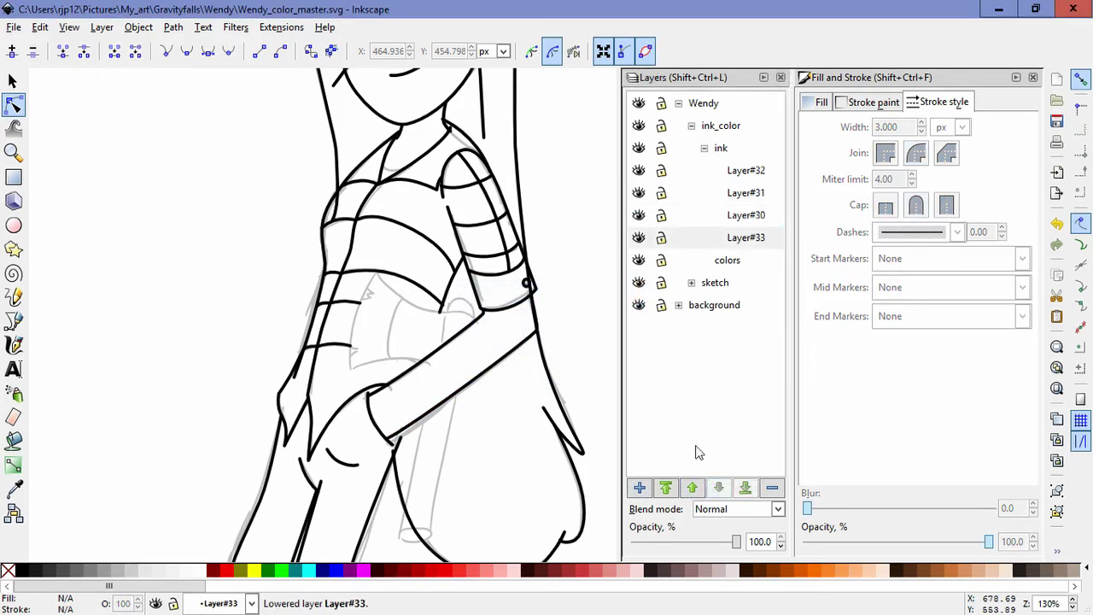
# Step: Try to ink the axe head's outline from the forearm along the top edge, down the blade and back along the lower edge
pyautogui.click(13, 322)
pyautogui.scroll(2, 474, 331)
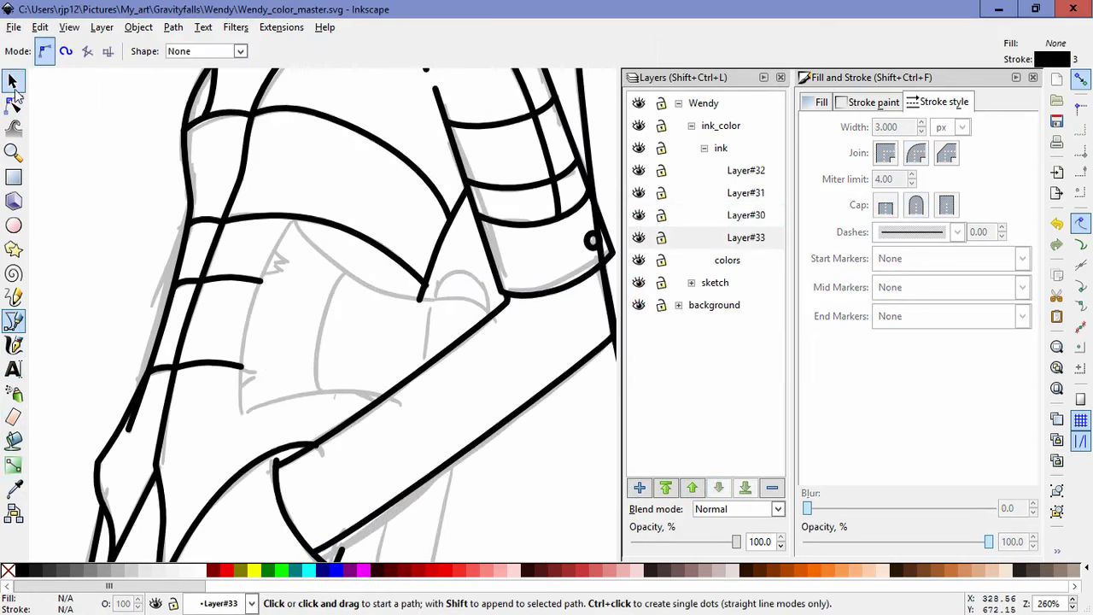
pyautogui.click(12, 83)
pyautogui.click(15, 322)
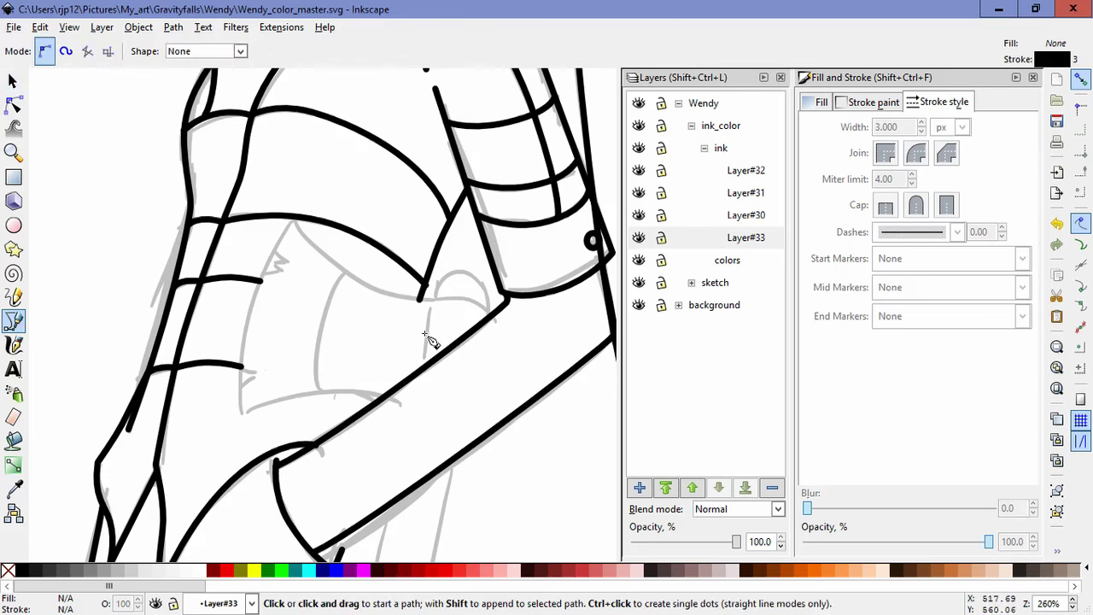
pyautogui.click(490, 314)
pyautogui.moveTo(437, 293); pyautogui.dragTo(323, 261)
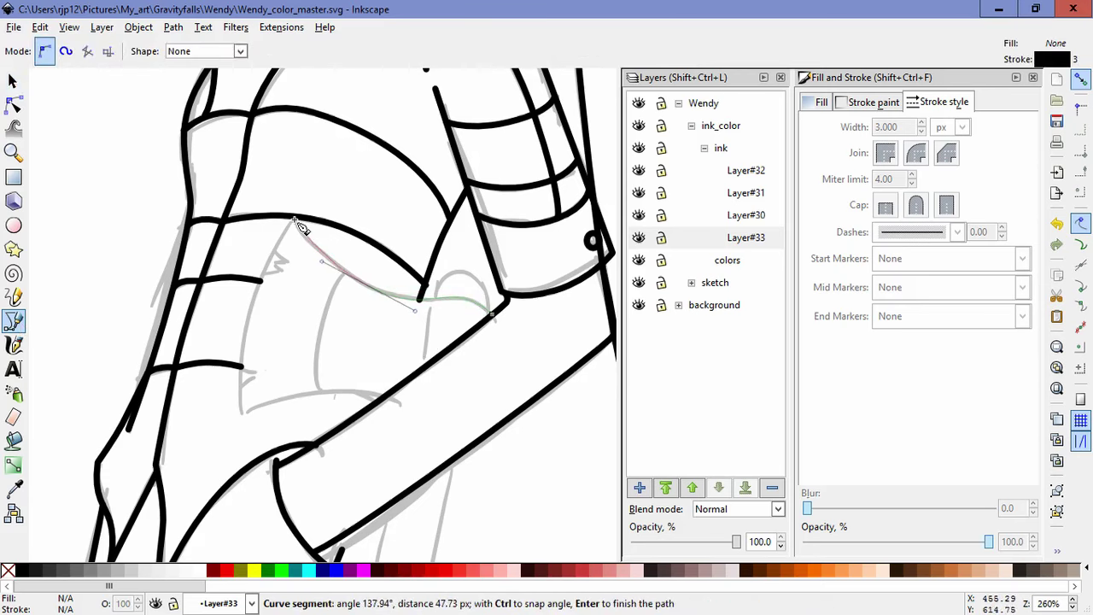
pyautogui.click(295, 221)
pyautogui.moveTo(250, 313); pyautogui.dragTo(241, 346)
pyautogui.click(244, 410)
pyautogui.moveTo(353, 395); pyautogui.dragTo(410, 402)
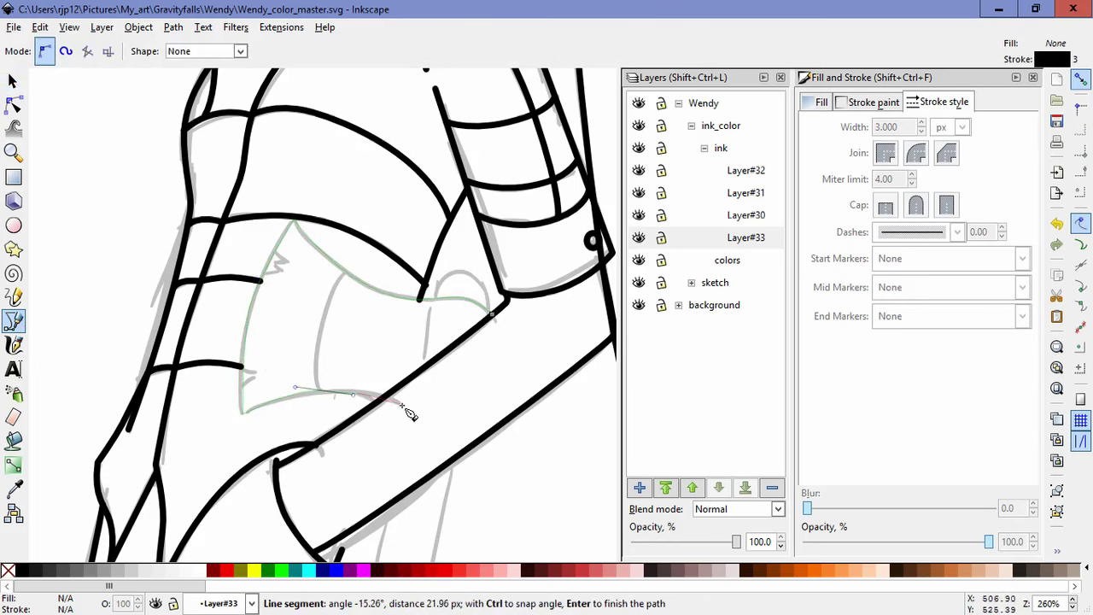
pyautogui.press('Return')
# Step: Try to delete a node on the axe head's lower edge and undo the whole outline
pyautogui.click(13, 105)
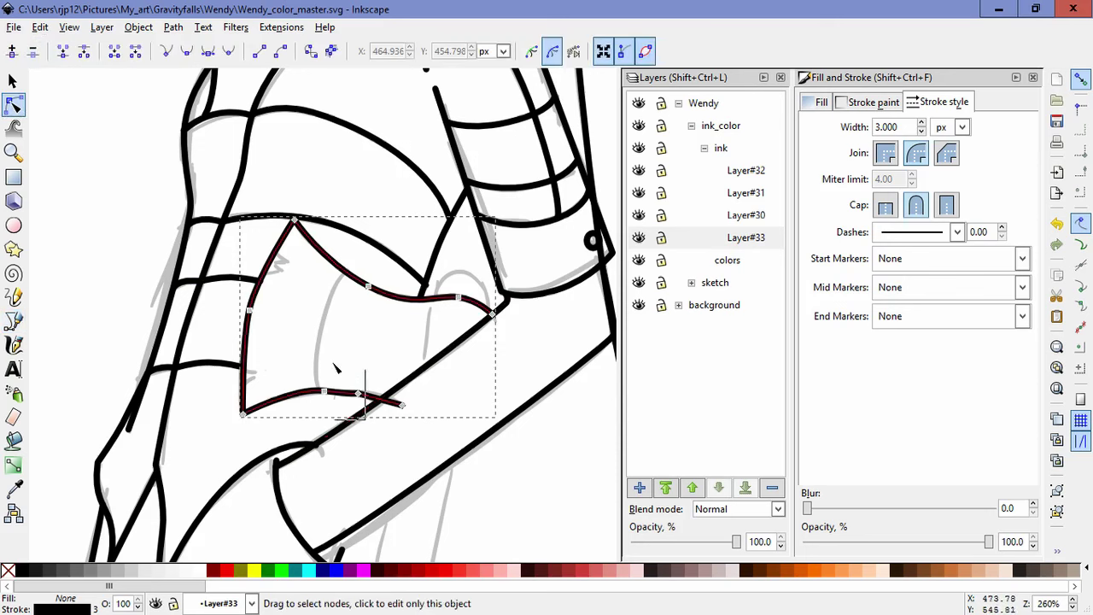
pyautogui.moveTo(335, 364); pyautogui.dragTo(335, 363)
pyautogui.press('Delete')
pyautogui.moveTo(365, 415); pyautogui.dragTo(365, 415)
pyautogui.hotkey('ctrl', 'z')
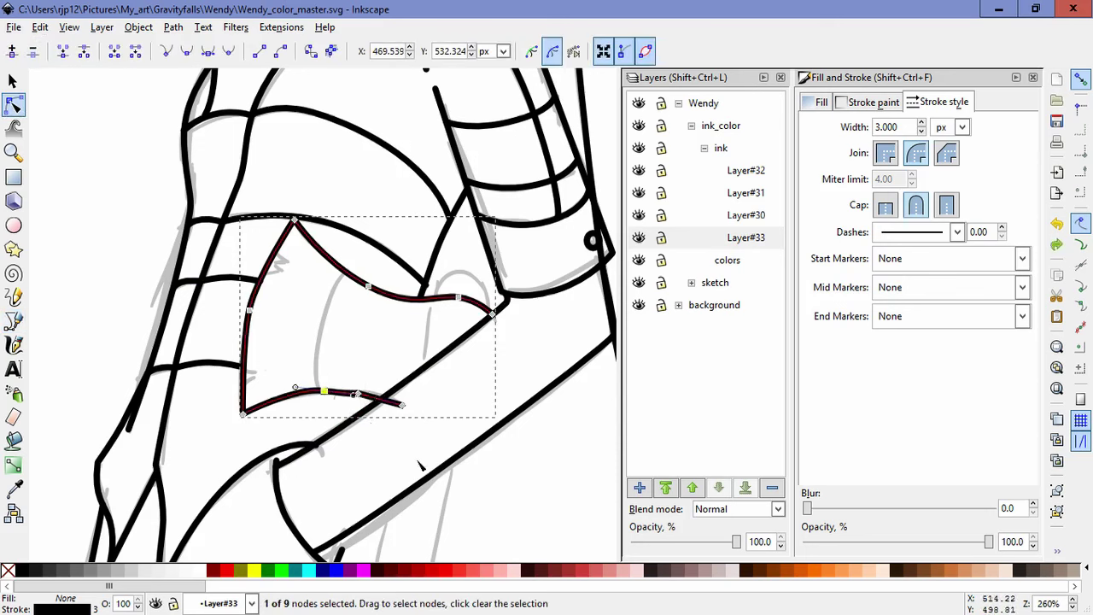
pyautogui.hotkey('ctrl', 'z')
# Step: Ink the axe head's outline from the forearm along the top edge, down the blade and back along the lower edge past the forearm
pyautogui.click(14, 321)
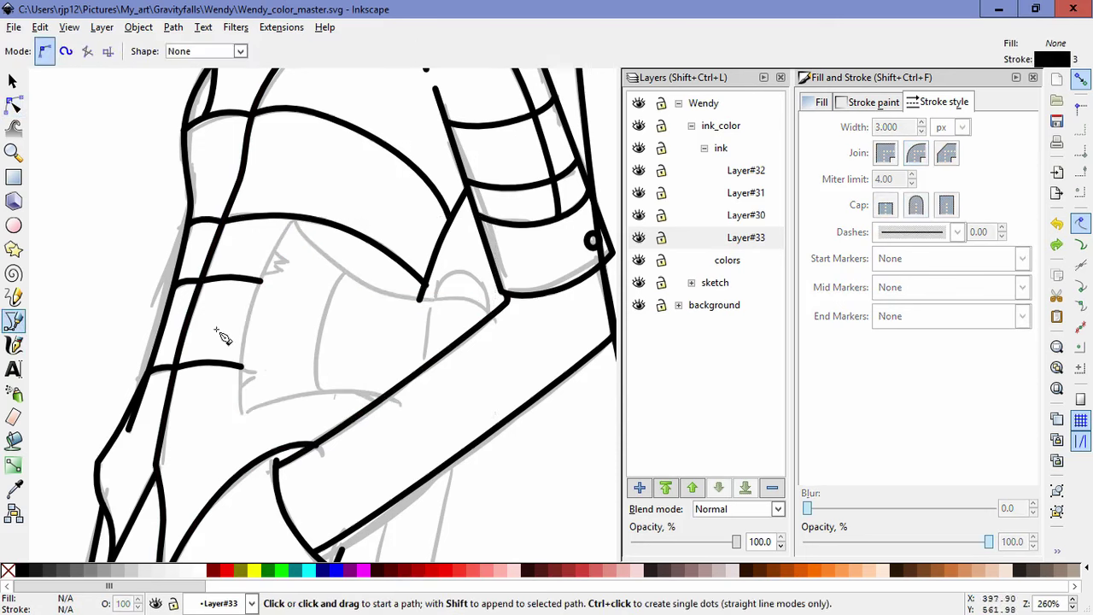
pyautogui.click(493, 317)
pyautogui.moveTo(471, 299); pyautogui.dragTo(455, 295)
pyautogui.moveTo(376, 291); pyautogui.dragTo(332, 265)
pyautogui.click(294, 221)
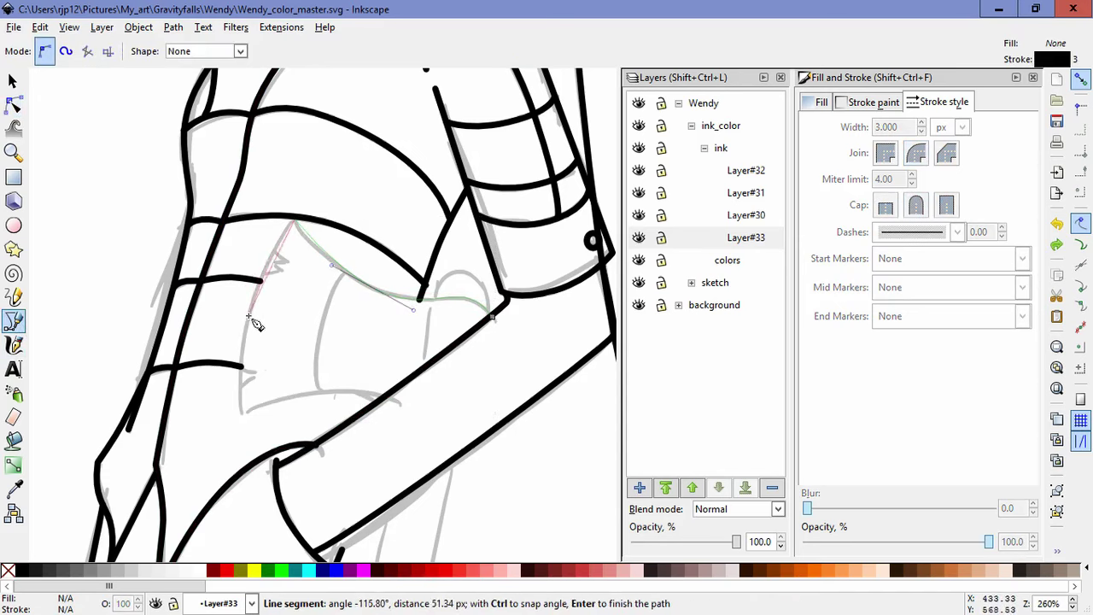
pyautogui.moveTo(248, 318); pyautogui.dragTo(245, 383)
pyautogui.click(242, 411)
pyautogui.moveTo(322, 392); pyautogui.dragTo(353, 393)
pyautogui.doubleClick(399, 402)
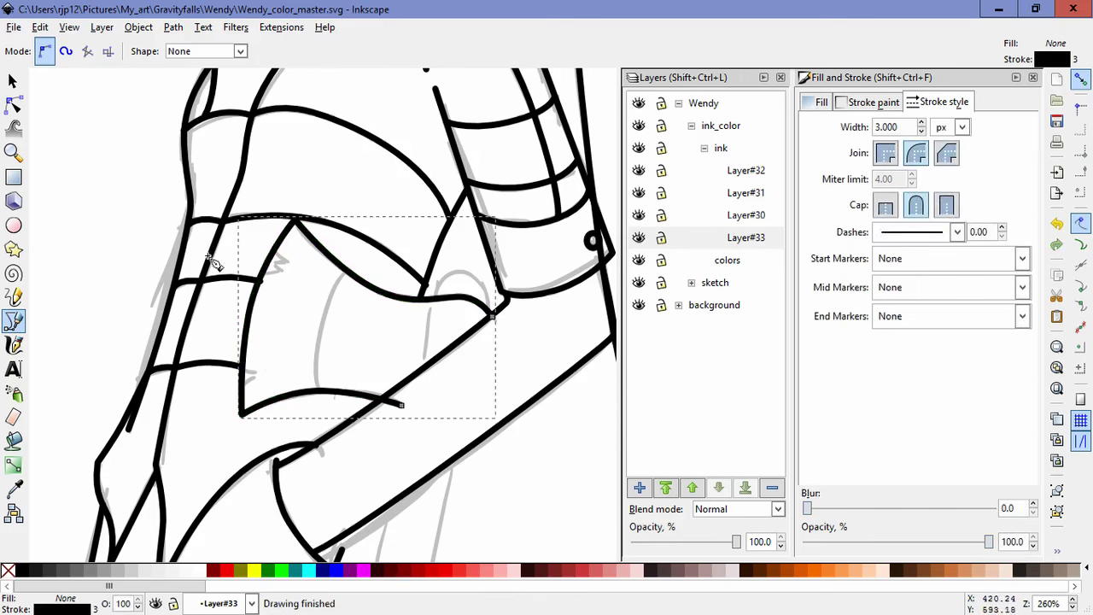
# Step: Reshape the curves of the axe head's lower edge and of its upper edge near the forearm by adjusting their node handles
pyautogui.press('n')
pyautogui.moveTo(327, 394); pyautogui.dragTo(286, 397)
pyautogui.click(463, 297)
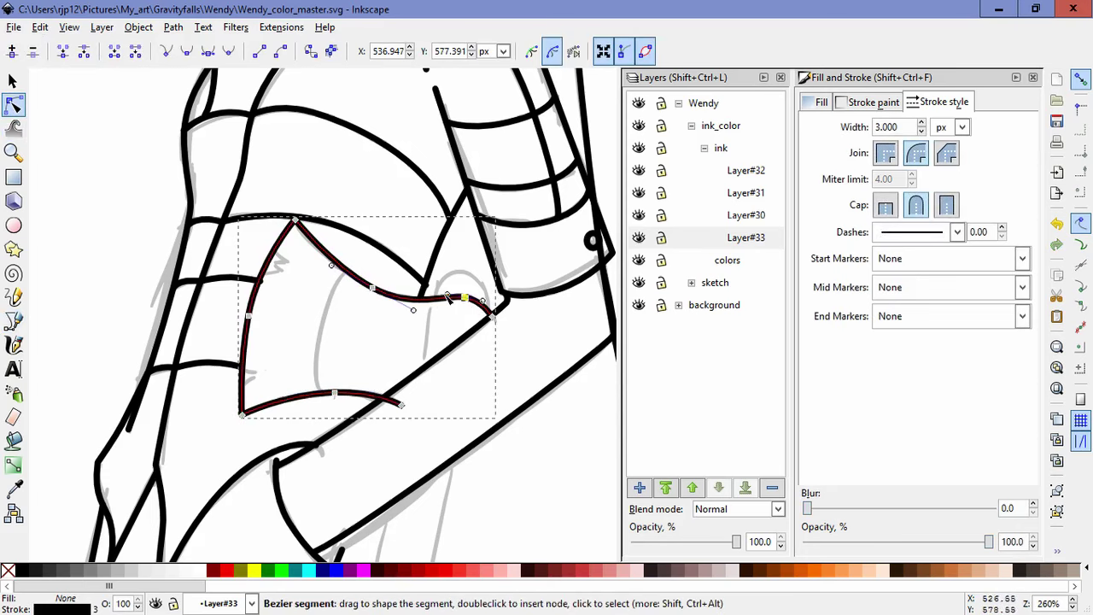
pyautogui.moveTo(449, 294); pyautogui.dragTo(434, 295)
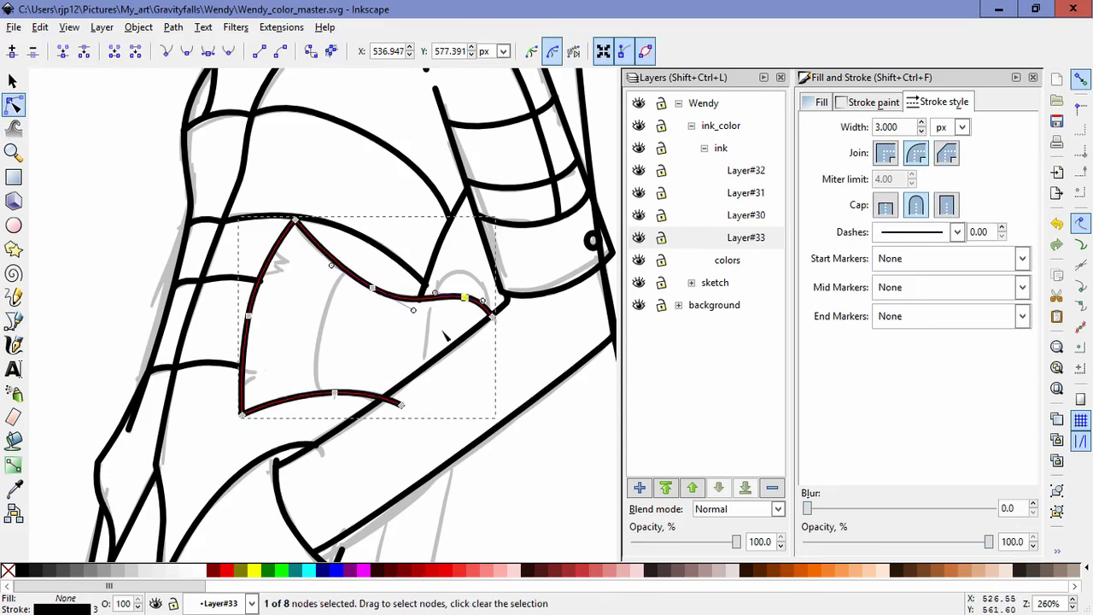
pyautogui.click(353, 338)
# Step: Ink the curved line across the middle of the axe head and the short straight line near the forearm
pyautogui.click(12, 320)
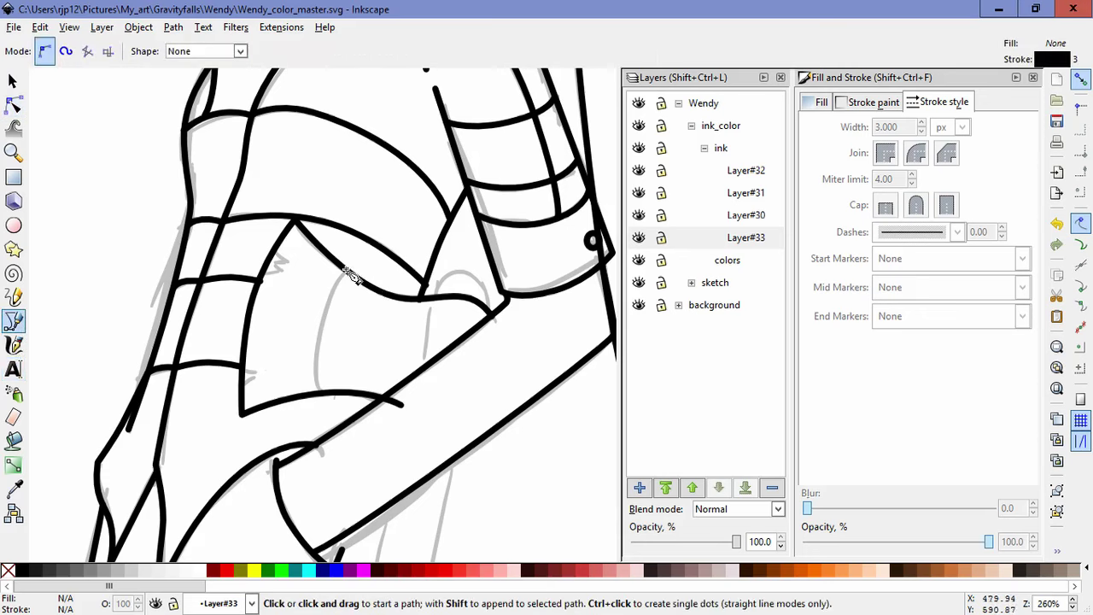
pyautogui.click(345, 270)
pyautogui.moveTo(316, 358); pyautogui.dragTo(309, 414)
pyautogui.doubleClick(330, 393)
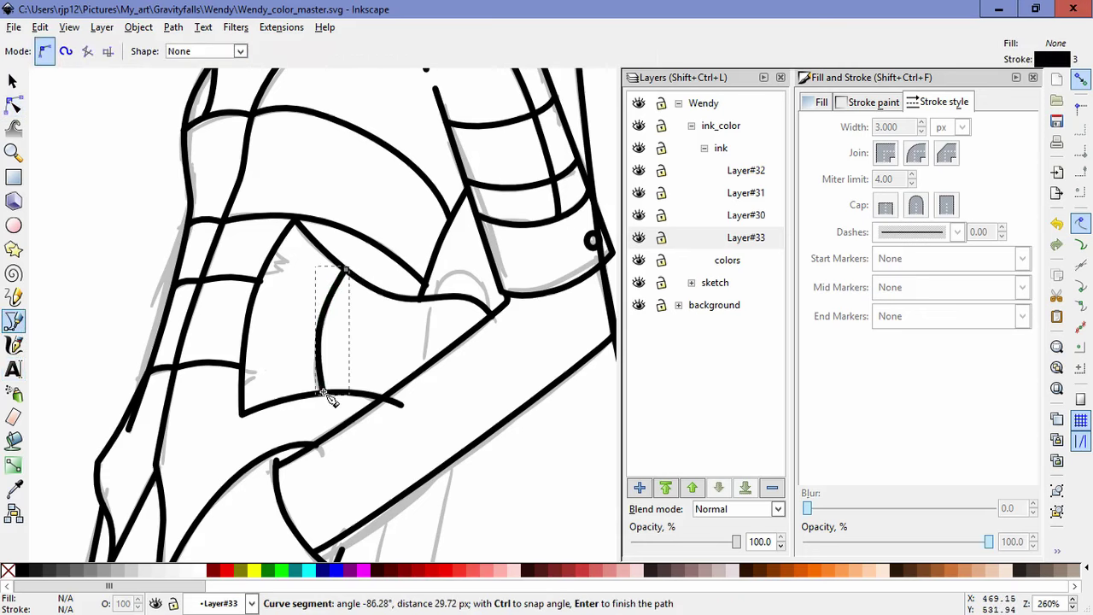
pyautogui.click(429, 306)
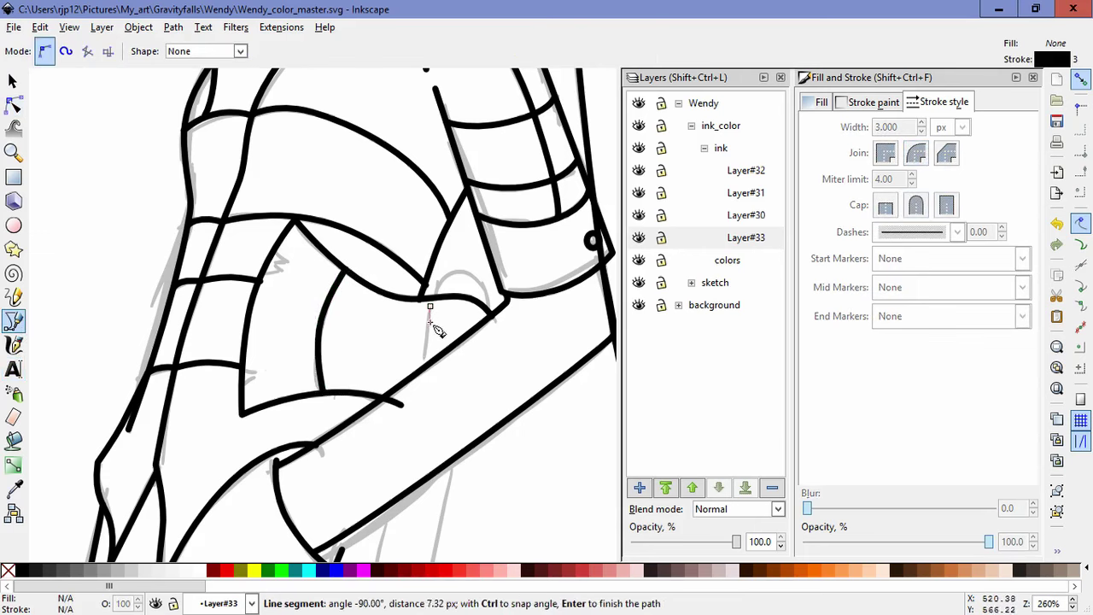
pyautogui.doubleClick(427, 376)
# Step: Ink the small triangular notch on the axe blade's edge near its lower corner
pyautogui.scroll(3, 256, 376)
pyautogui.click(204, 388)
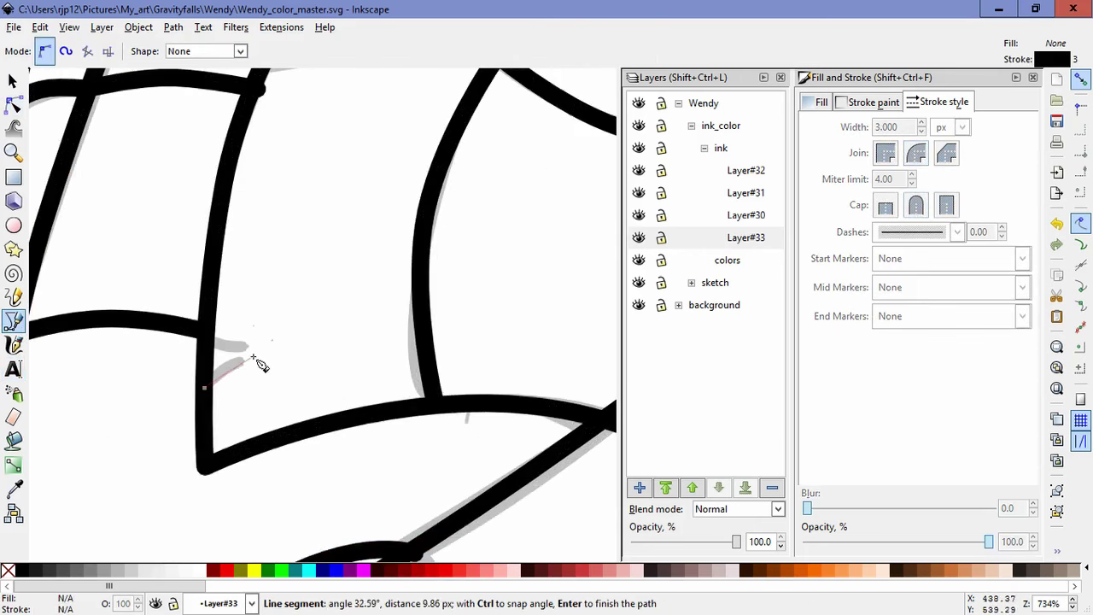
pyautogui.click(248, 355)
pyautogui.doubleClick(210, 339)
# Step: Ink the zigzag nick on the axe blade's edge near its upper corner
pyautogui.moveTo(317, 227); pyautogui.dragTo(310, 384)
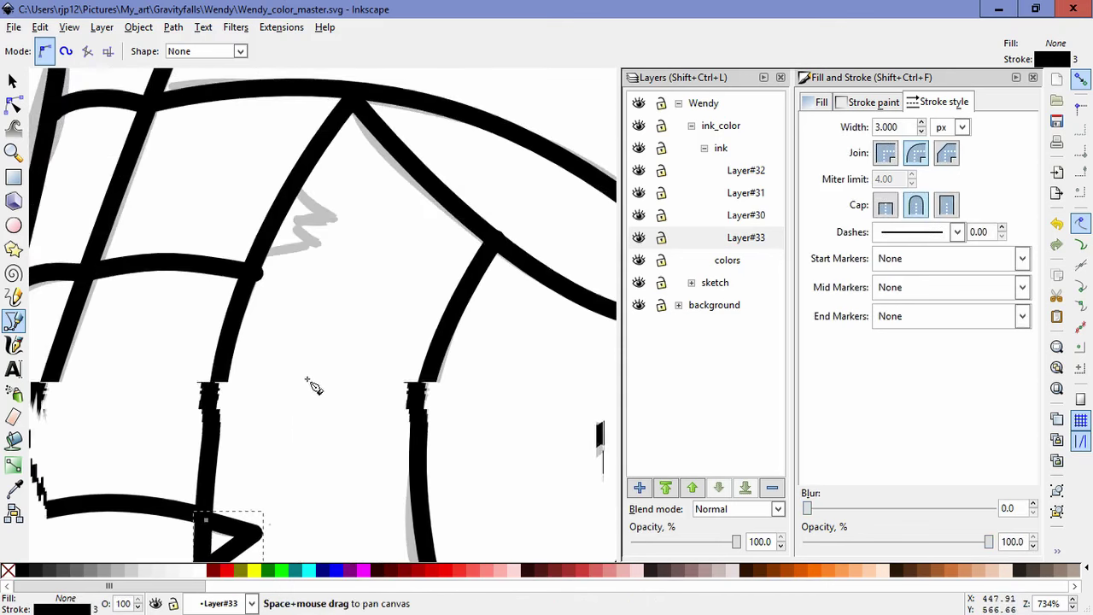
pyautogui.click(257, 255)
pyautogui.click(320, 243)
pyautogui.click(294, 227)
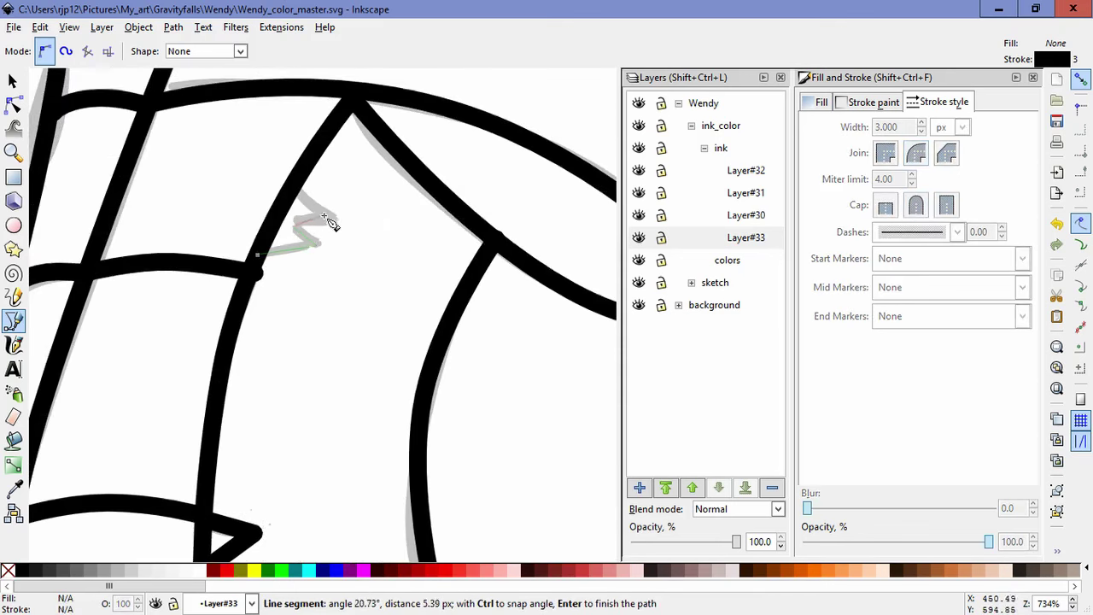
pyautogui.click(336, 219)
pyautogui.click(299, 189)
pyautogui.press('Return')
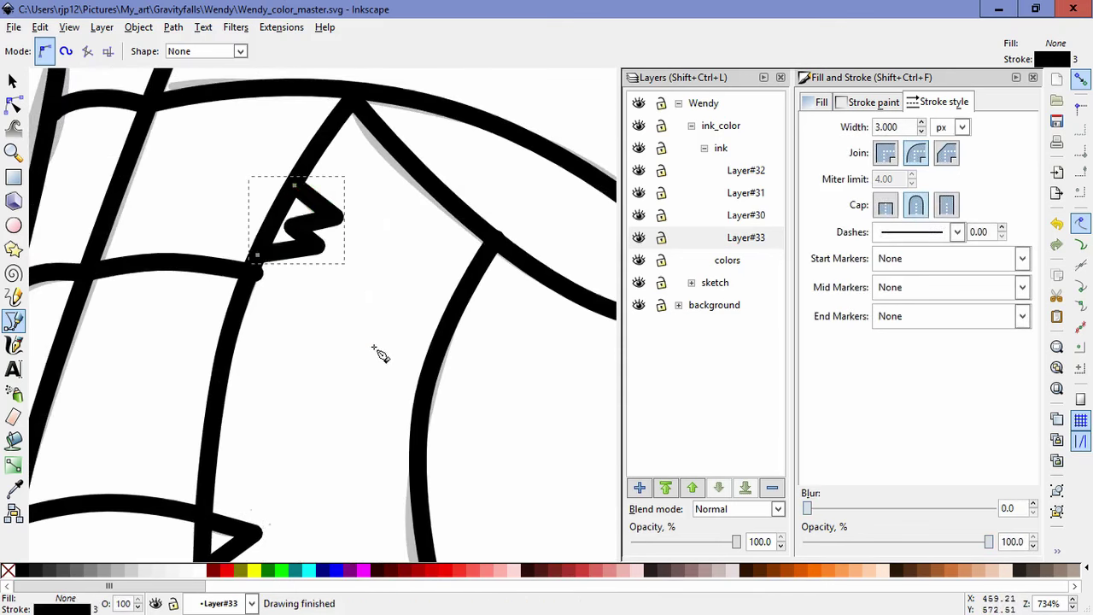
# Step: Ink the axe handle from the forearm down around its bottom end, back up across the arm and around its rounded top
pyautogui.scroll(-4, 371, 345)
pyautogui.moveTo(486, 455); pyautogui.dragTo(434, 351)
pyautogui.scroll(-1, 431, 280)
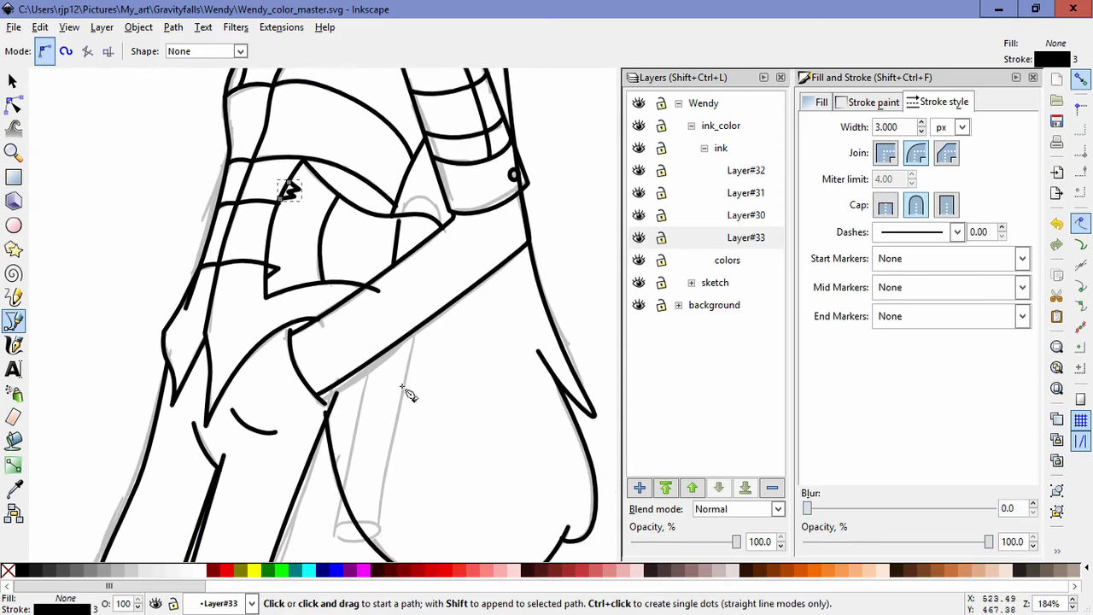
pyautogui.scroll(1, 347, 512)
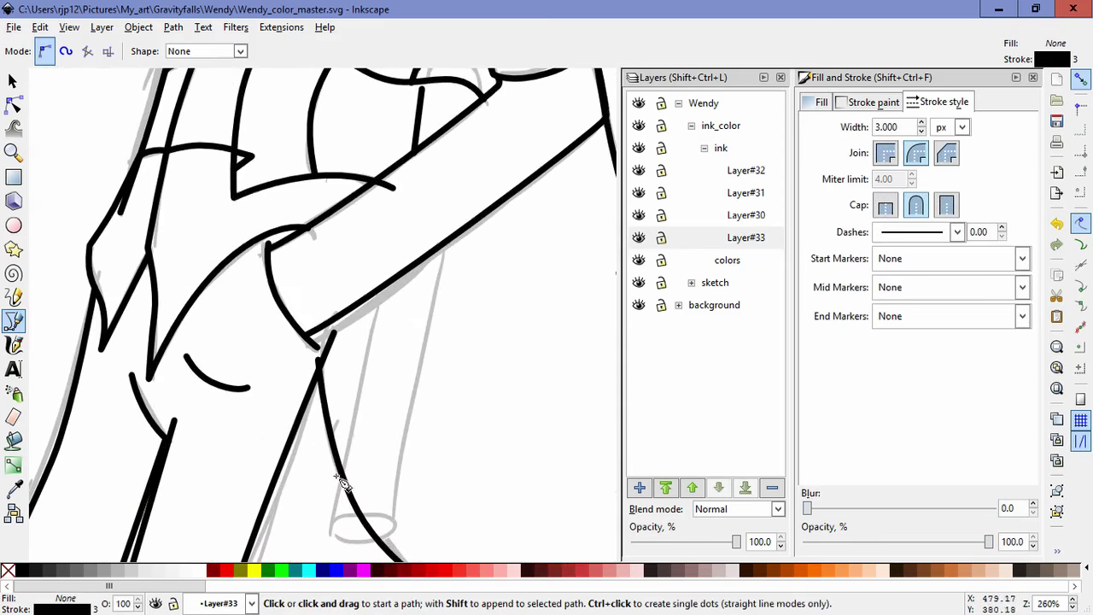
pyautogui.click(384, 284)
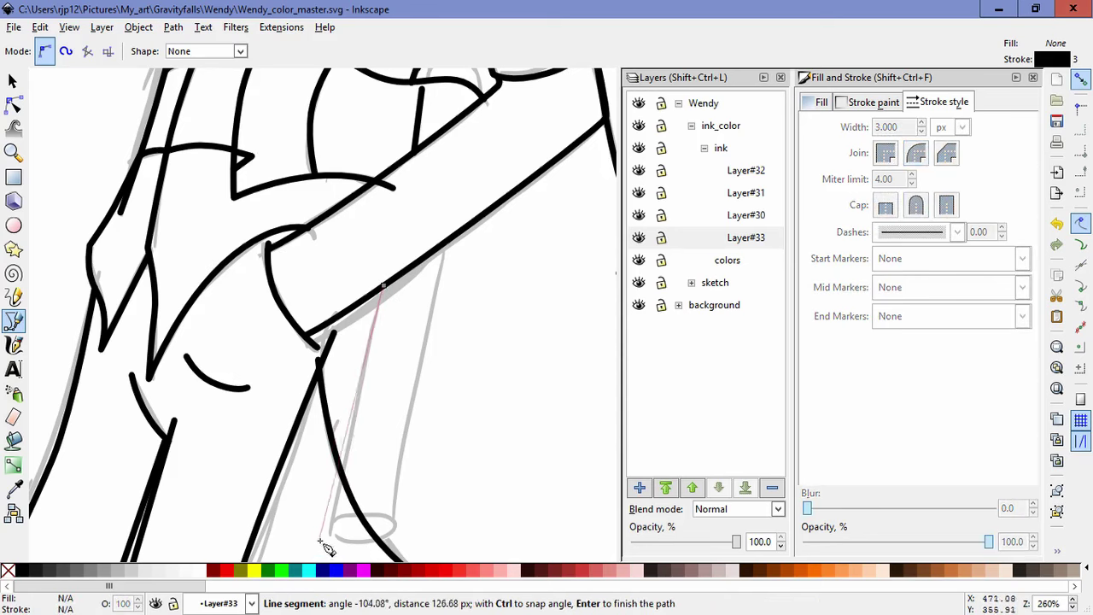
pyautogui.moveTo(327, 530); pyautogui.dragTo(399, 520)
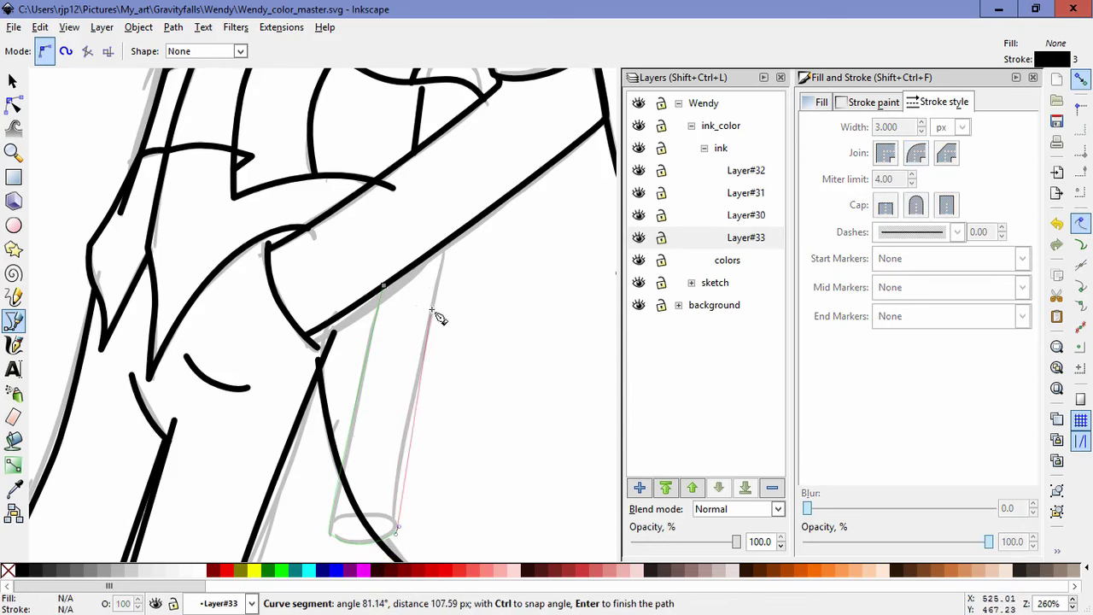
pyautogui.moveTo(426, 306)
pyautogui.mouseDown()
pyautogui.moveTo(451, 243)
pyautogui.moveTo(442, 234)
pyautogui.moveTo(466, 232)
pyautogui.moveTo(418, 214)
pyautogui.moveTo(410, 232)
pyautogui.mouseUp()
pyautogui.scroll(5, 454, 303)
pyautogui.press('Return')
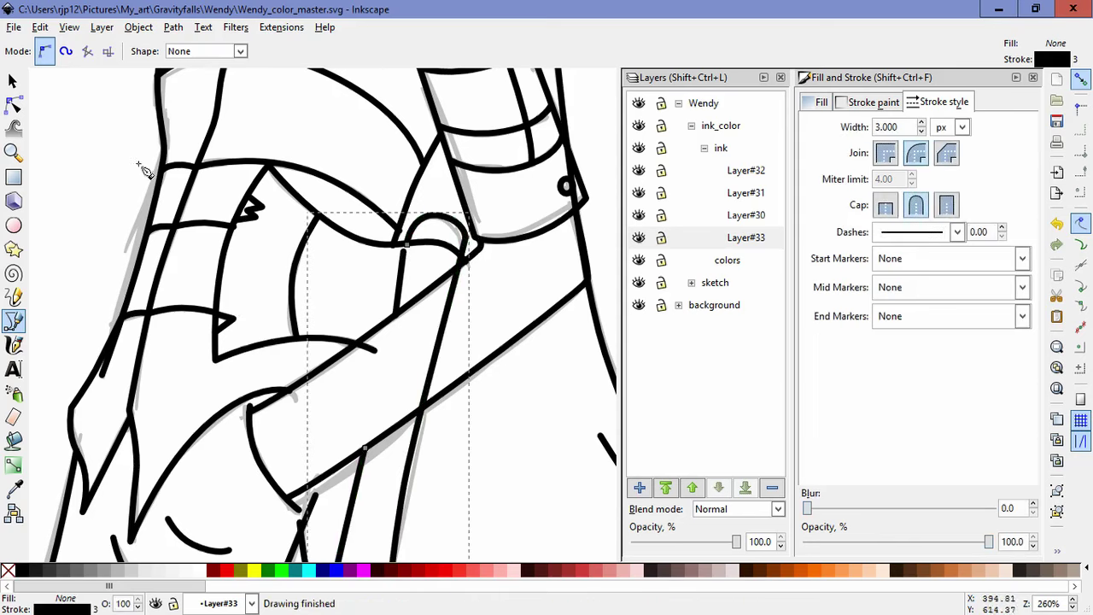
# Step: Adjust the end node of the axe handle's rounded top, extend it with a short segment down to the axe head, and smooth the join
pyautogui.press('n')
pyautogui.moveTo(407, 245); pyautogui.dragTo(419, 214)
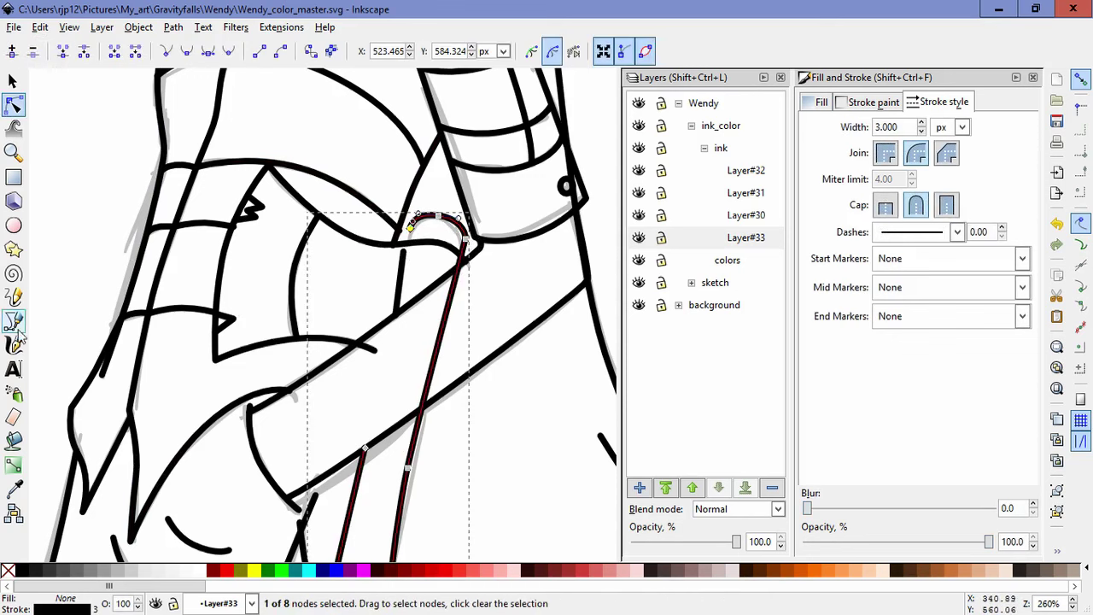
pyautogui.press('b')
pyautogui.click(410, 228)
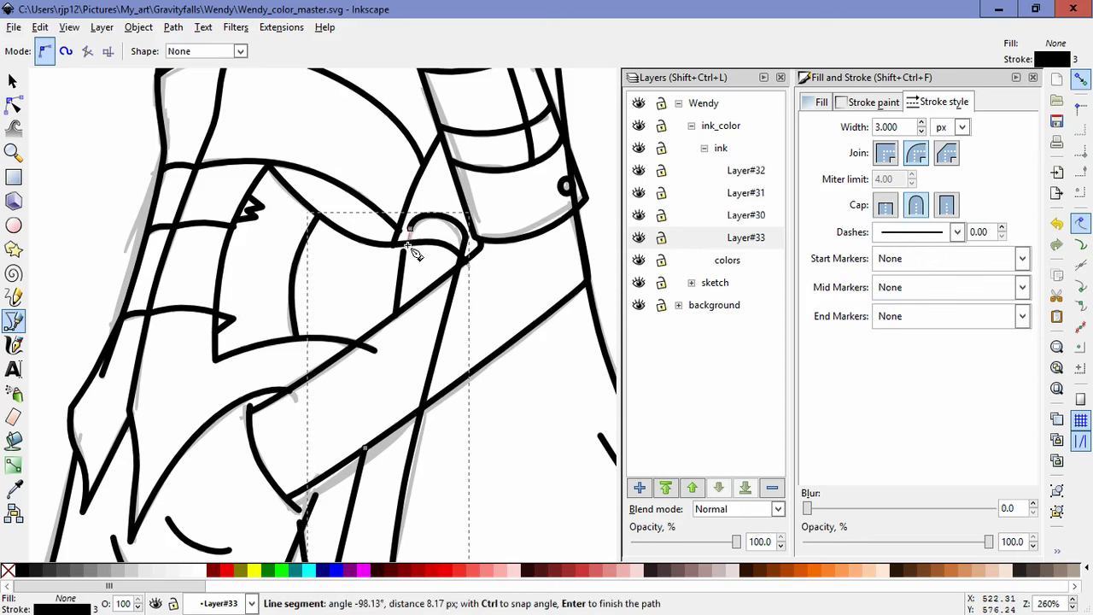
pyautogui.press('Return')
pyautogui.click(13, 103)
pyautogui.moveTo(411, 241); pyautogui.dragTo(408, 243)
pyautogui.click(465, 239)
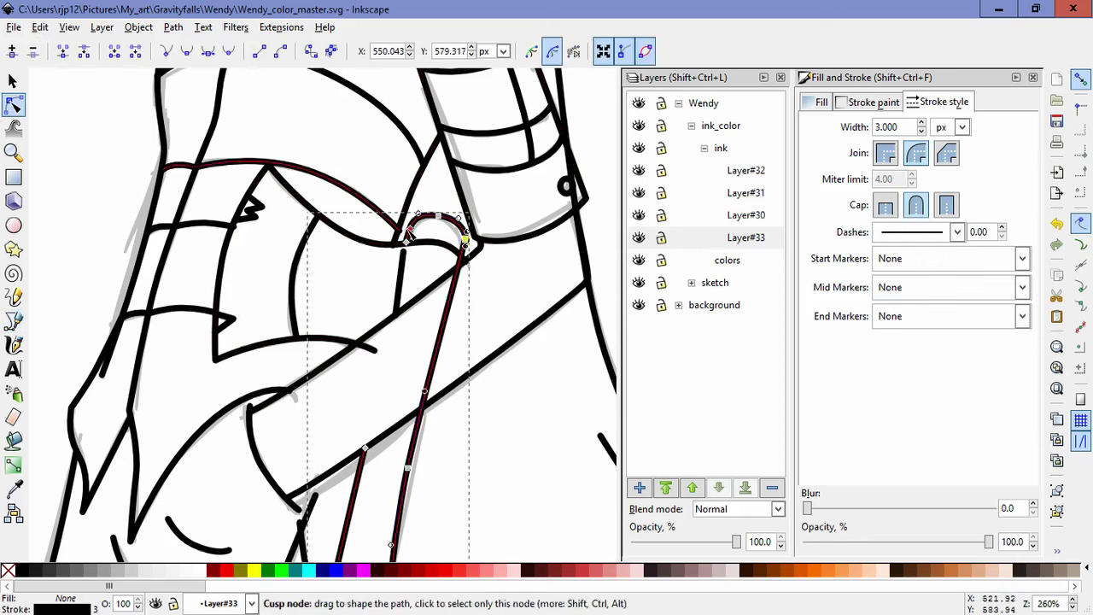
pyautogui.click(409, 230)
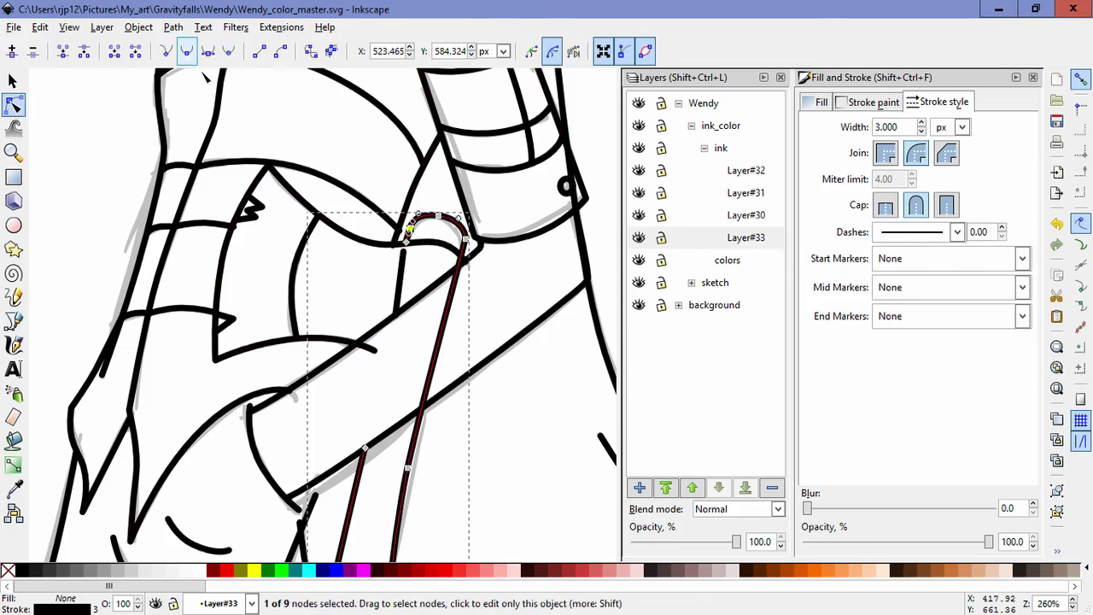
pyautogui.press('Escape')
pyautogui.press('Escape')
# Step: Reshape the left corner of the axe handle's bottom end so the side line flows into the lower arc
pyautogui.scroll(-3, 499, 444)
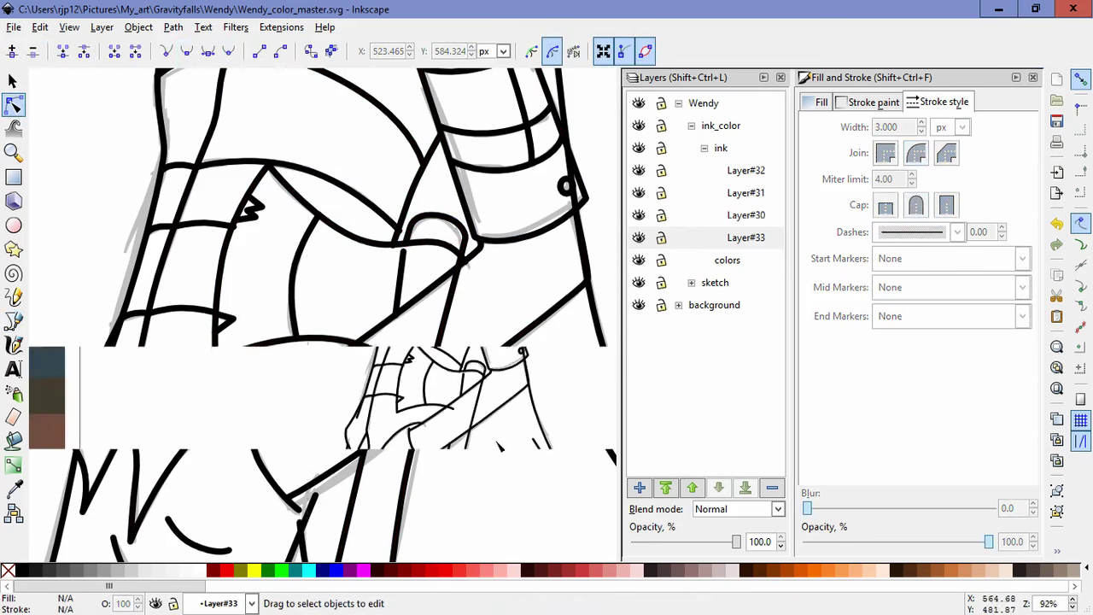
pyautogui.scroll(3, 478, 445)
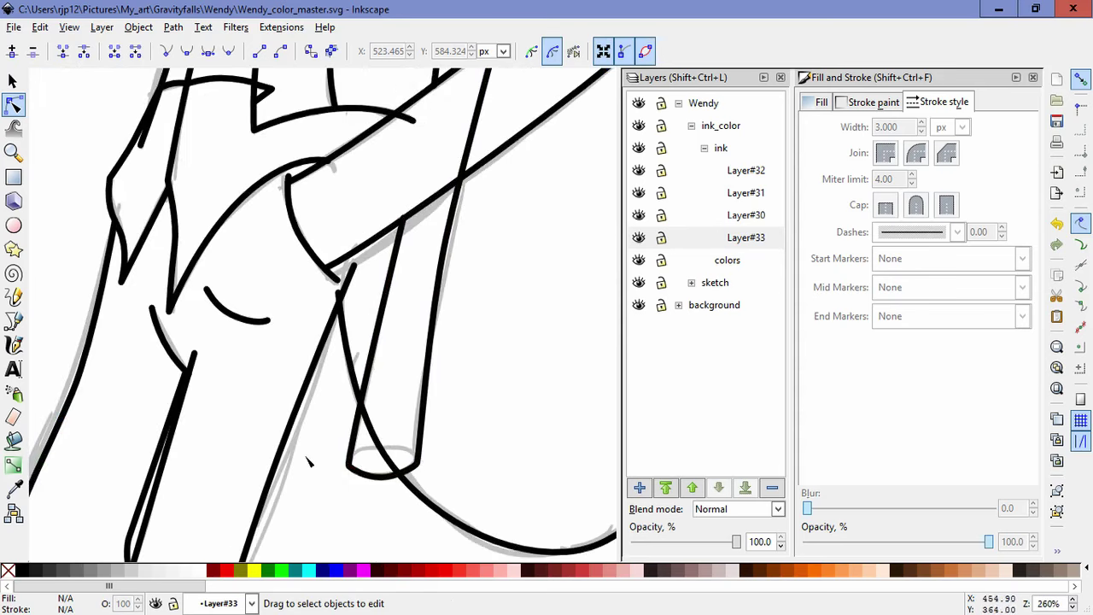
pyautogui.click(374, 475)
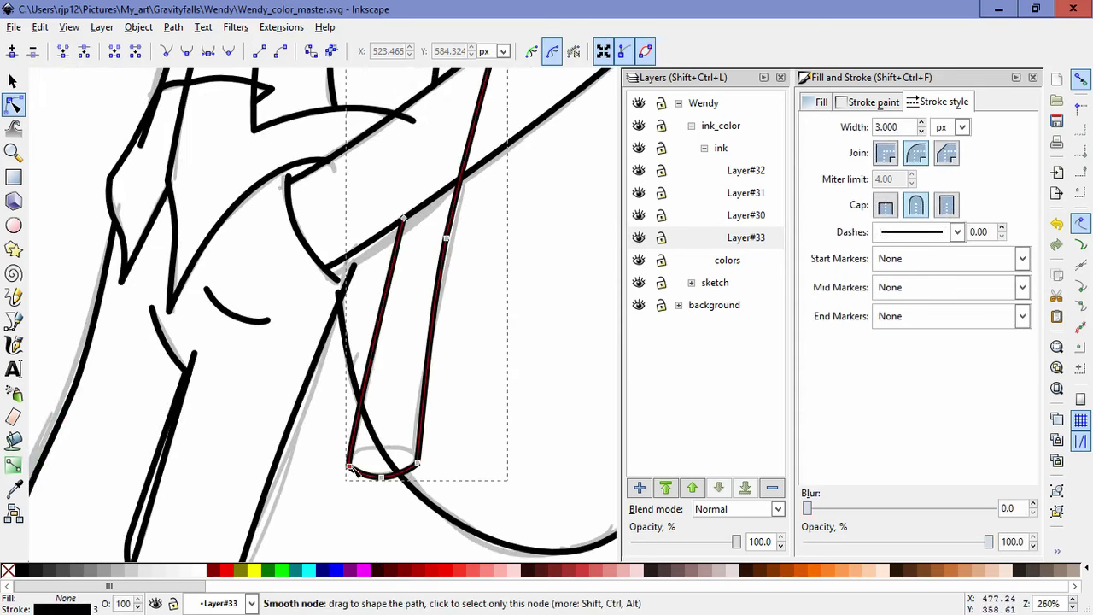
pyautogui.click(348, 462)
pyautogui.moveTo(353, 465); pyautogui.dragTo(352, 471)
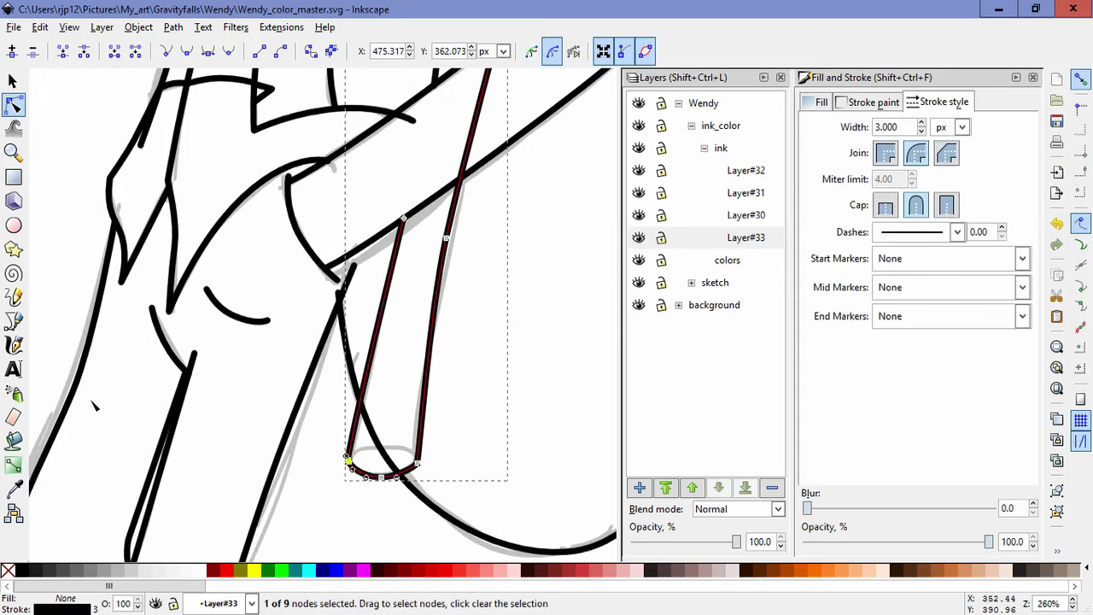
# Step: Ink the upper arc across the axe handle's bottom end, curving it to complete the oval over the sketch
pyautogui.click(13, 321)
pyautogui.click(349, 459)
pyautogui.moveTo(416, 459); pyautogui.dragTo(422, 458)
pyautogui.press('Return')
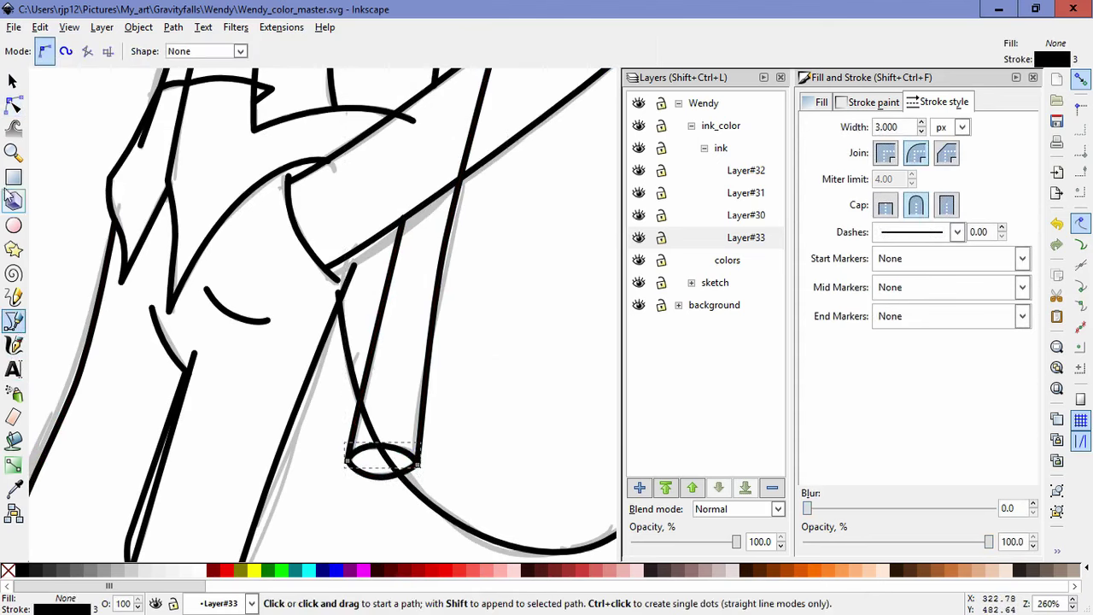
pyautogui.click(13, 104)
pyautogui.moveTo(385, 447); pyautogui.dragTo(348, 442)
pyautogui.moveTo(416, 450); pyautogui.dragTo(358, 476)
pyautogui.click(397, 474)
pyautogui.click(376, 478)
pyautogui.click(382, 479)
pyautogui.click(489, 502)
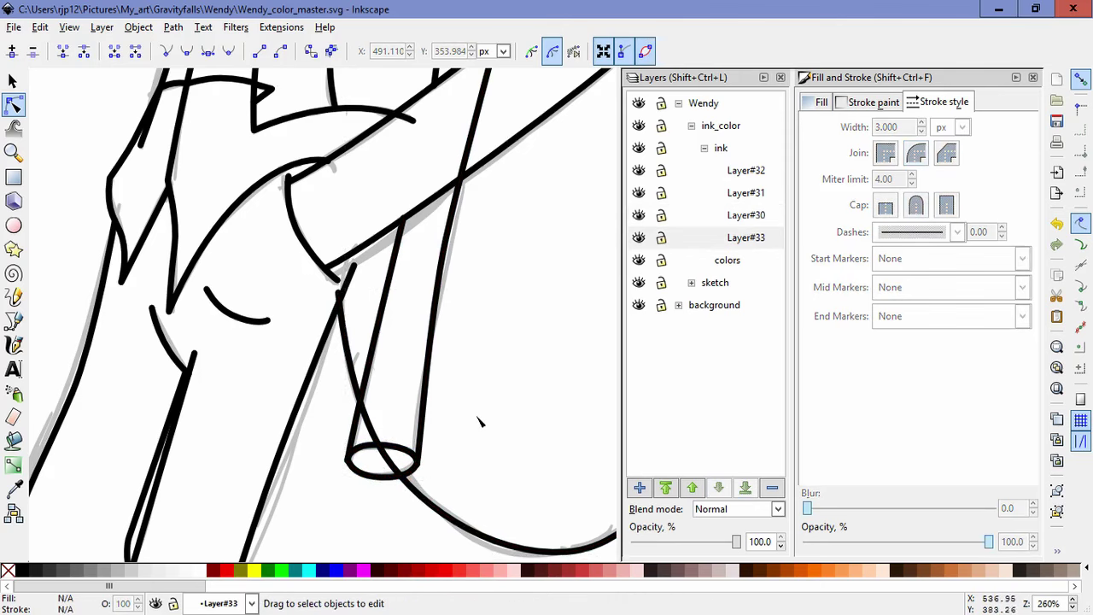
# Step: Nudge the upper arc's left end node into line with the corner of the axe handle
pyautogui.click(348, 468)
pyautogui.click(350, 463)
pyautogui.moveTo(347, 455); pyautogui.dragTo(351, 458)
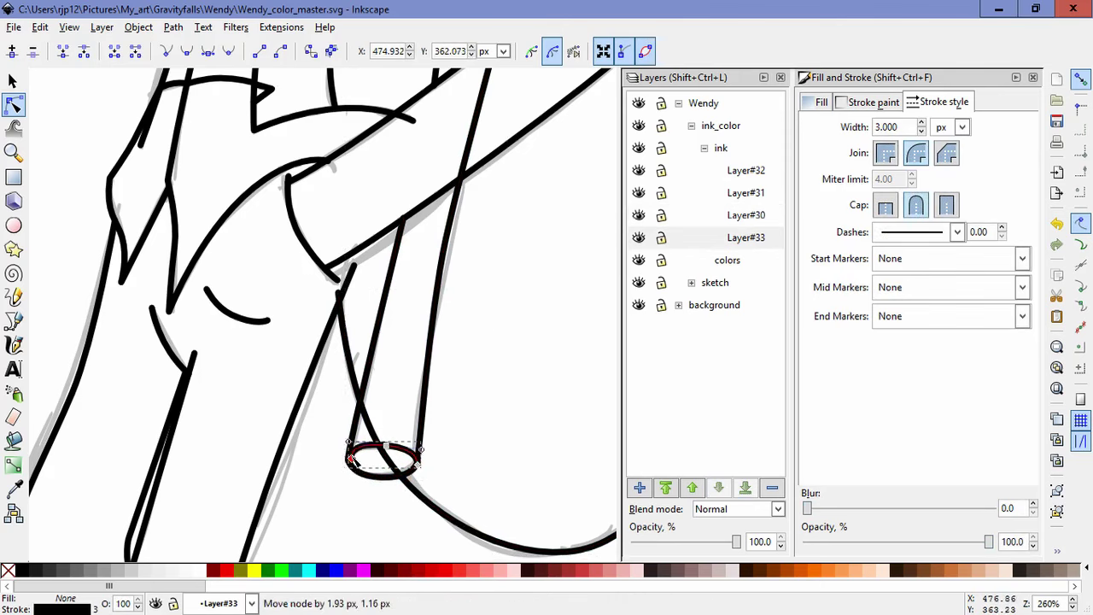
pyautogui.click(490, 468)
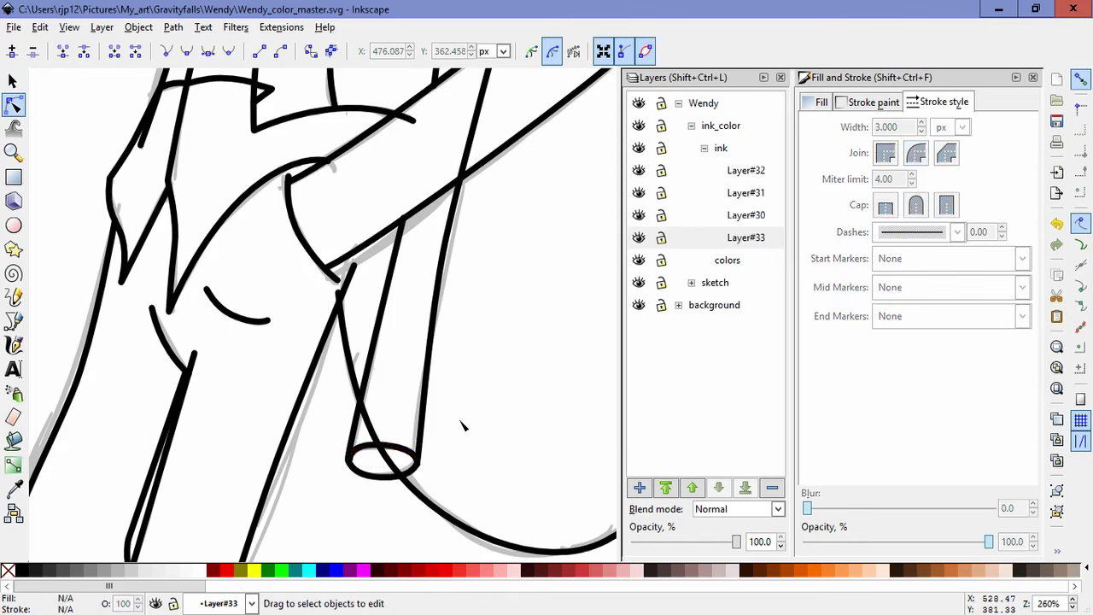
# Step: View the whole figure and toggle the visibility of Layer#33, Layer#30, Layer#31 and Layer#32 to examine which lines each contains
pyautogui.scroll(-5, 453, 443)
pyautogui.moveTo(468, 406); pyautogui.dragTo(439, 434)
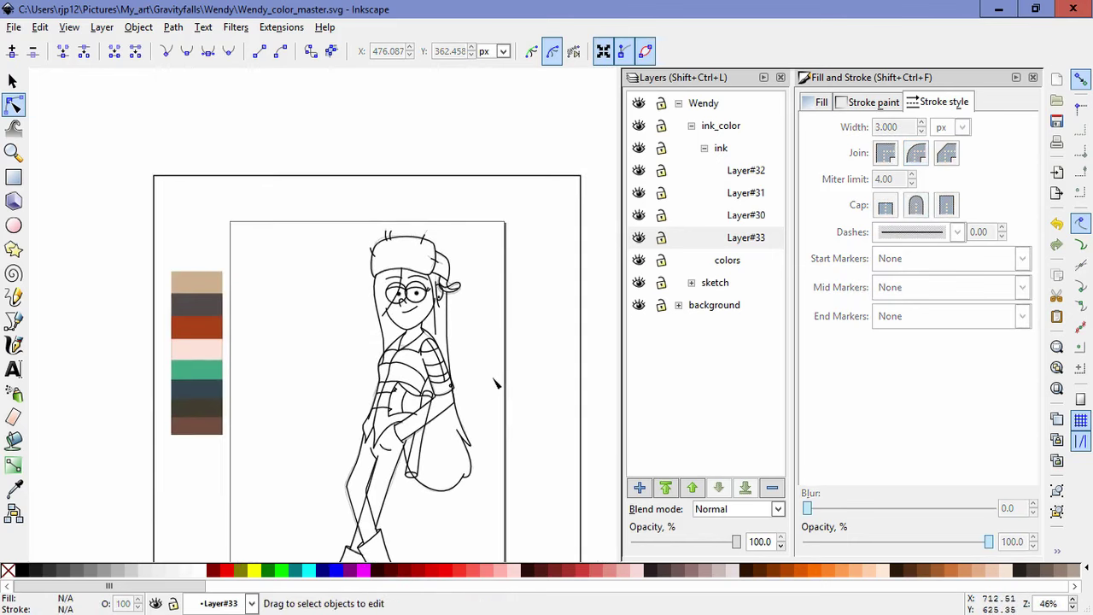
pyautogui.press('5')
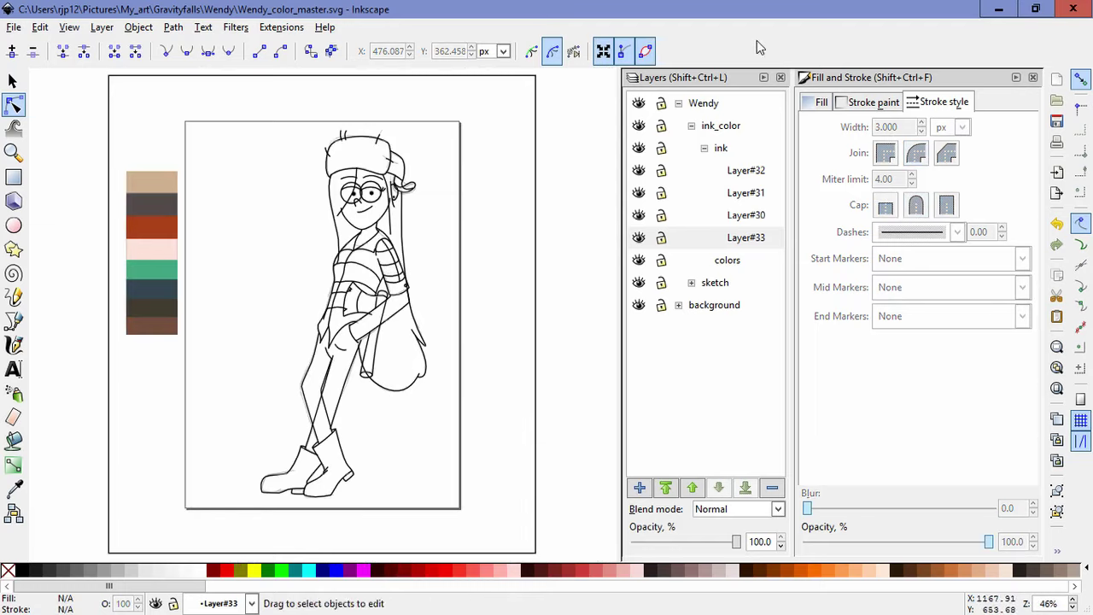
pyautogui.press('z')
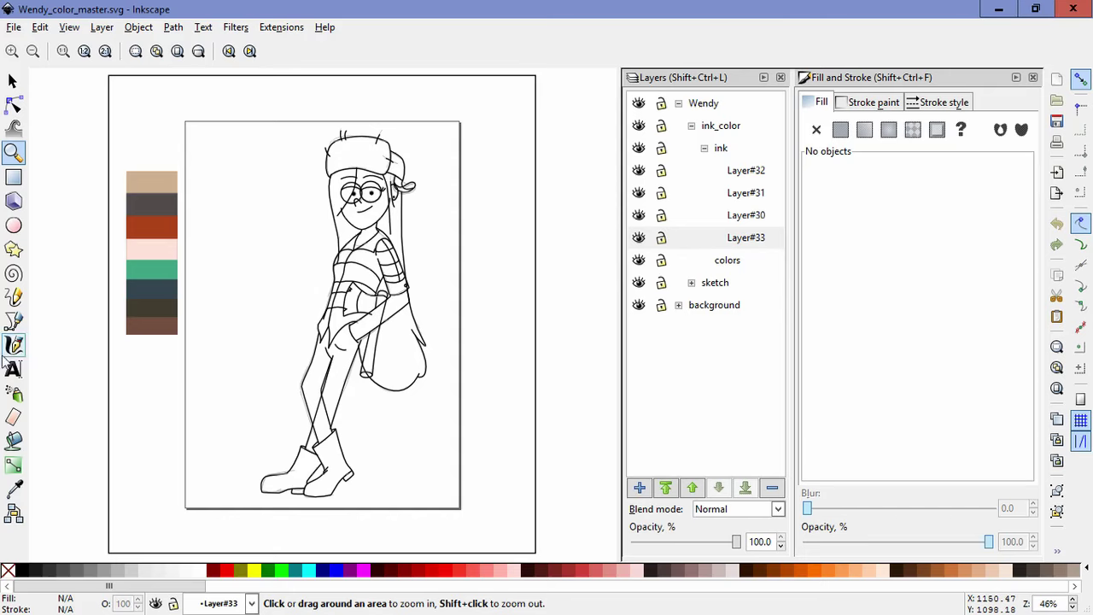
pyautogui.press('s')
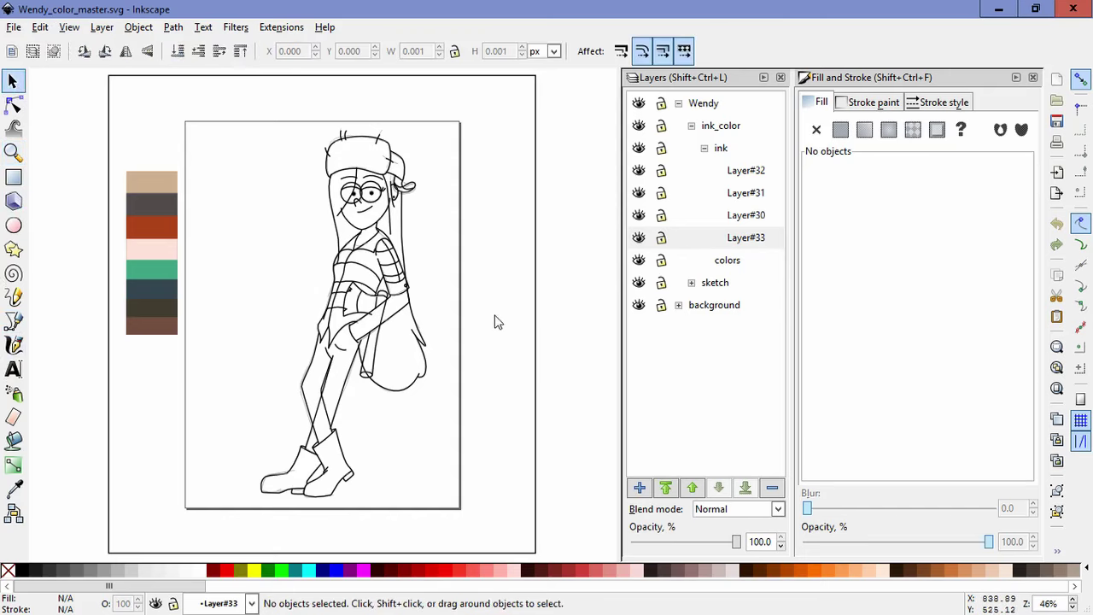
pyautogui.click(639, 238)
pyautogui.click(639, 238)
pyautogui.click(642, 216)
pyautogui.click(642, 215)
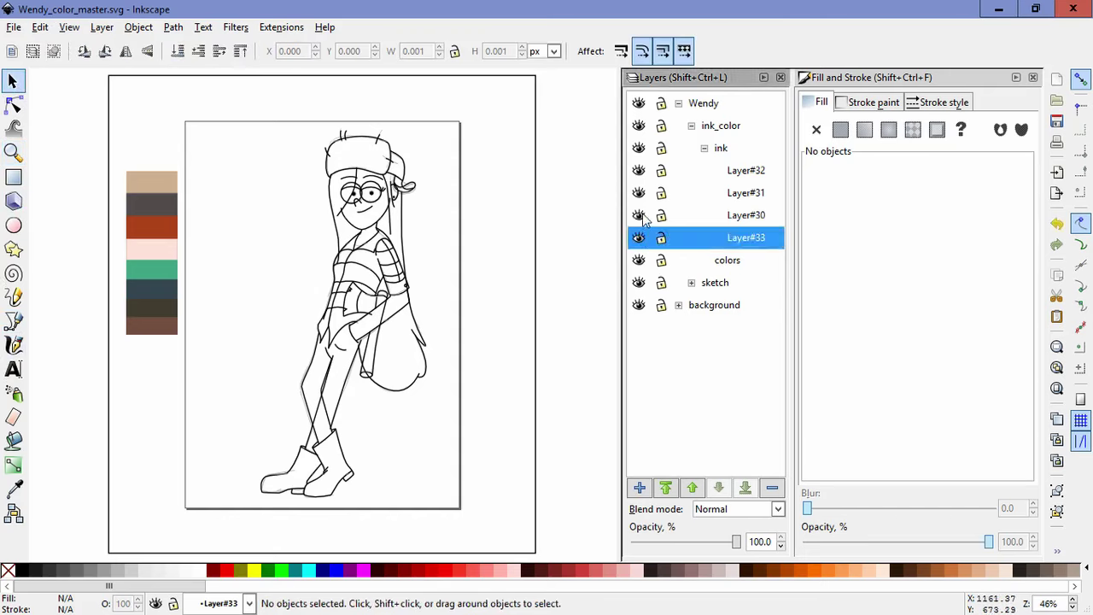
pyautogui.click(644, 192)
pyautogui.click(644, 192)
pyautogui.click(645, 172)
pyautogui.click(640, 172)
pyautogui.scroll(5, 369, 285)
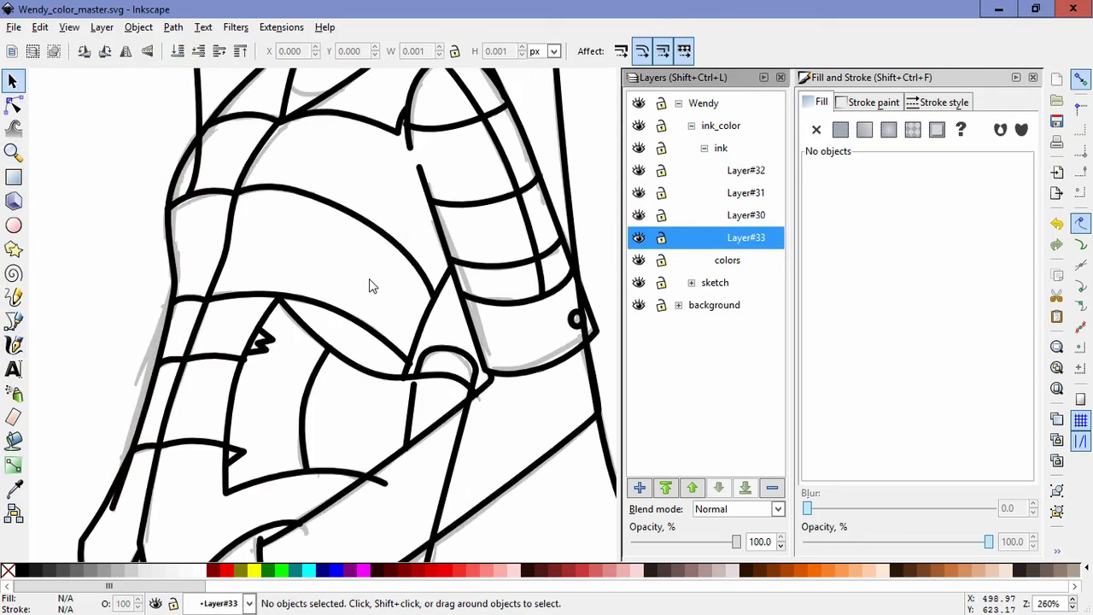
pyautogui.click(495, 251)
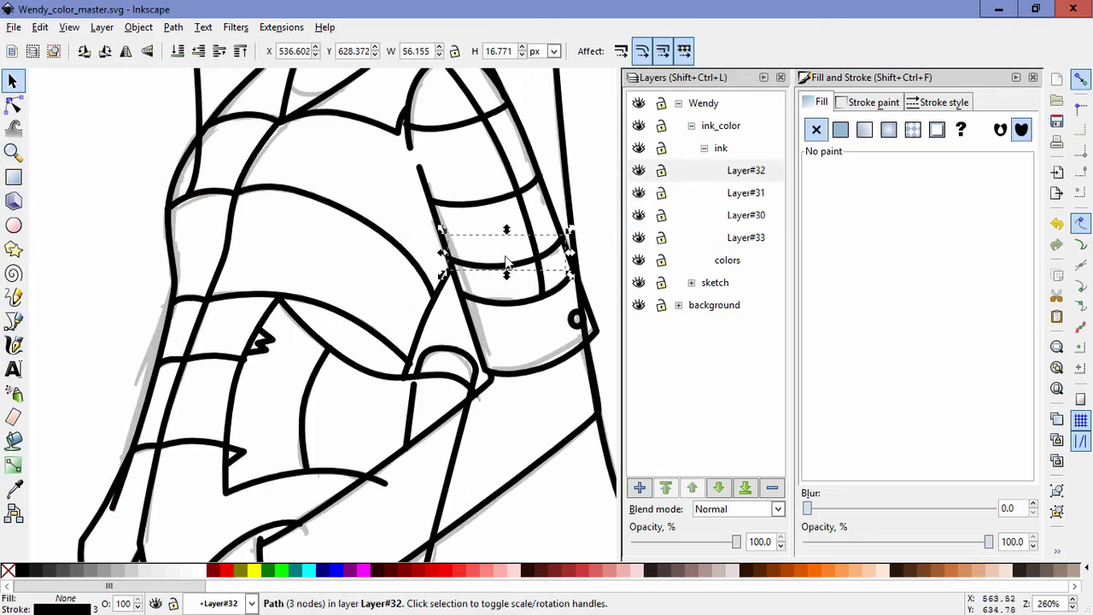
pyautogui.keyDown('shift'); pyautogui.click(525, 215); pyautogui.keyUp('shift')
pyautogui.keyDown('shift'); pyautogui.click(498, 197); pyautogui.keyUp('shift')
pyautogui.keyDown('shift'); pyautogui.click(467, 123); pyautogui.keyUp('shift')
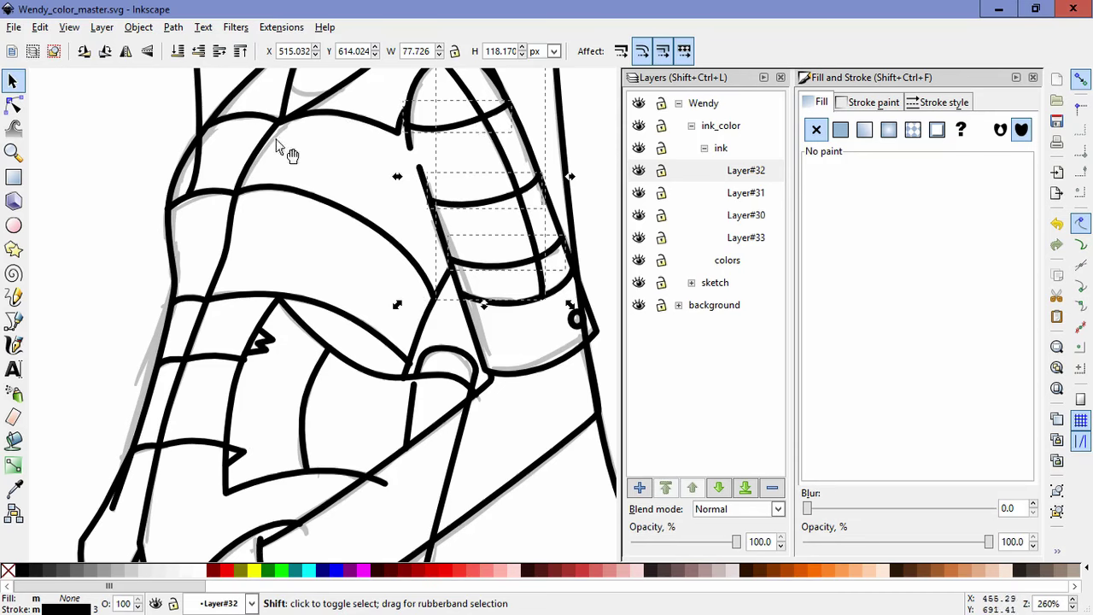
pyautogui.keyDown('shift'); pyautogui.click(256, 153); pyautogui.keyUp('shift')
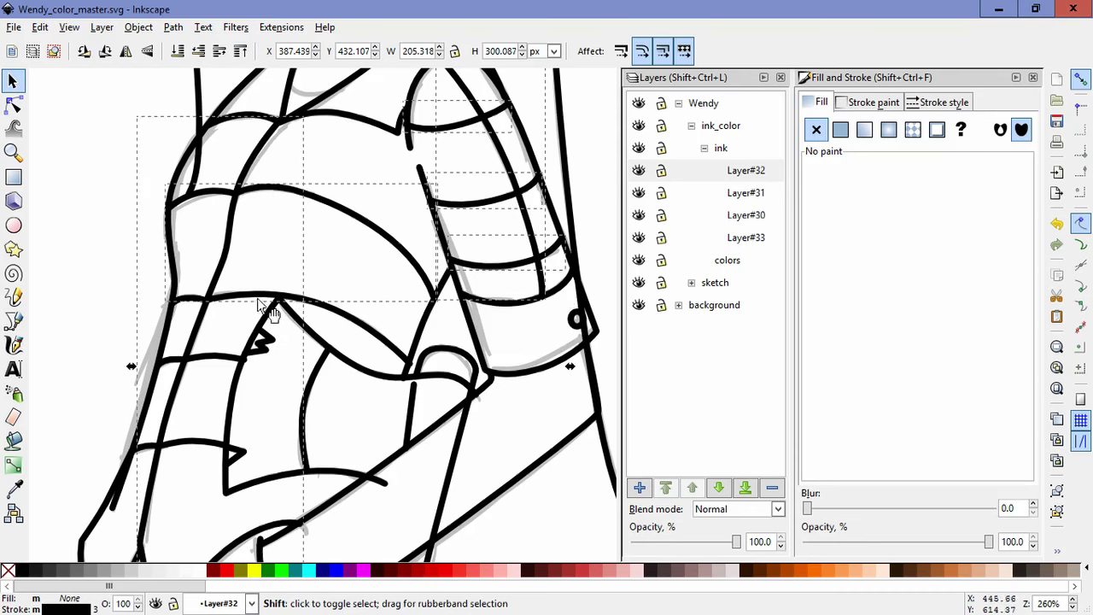
pyautogui.keyDown('shift'); pyautogui.click(193, 453); pyautogui.keyUp('shift')
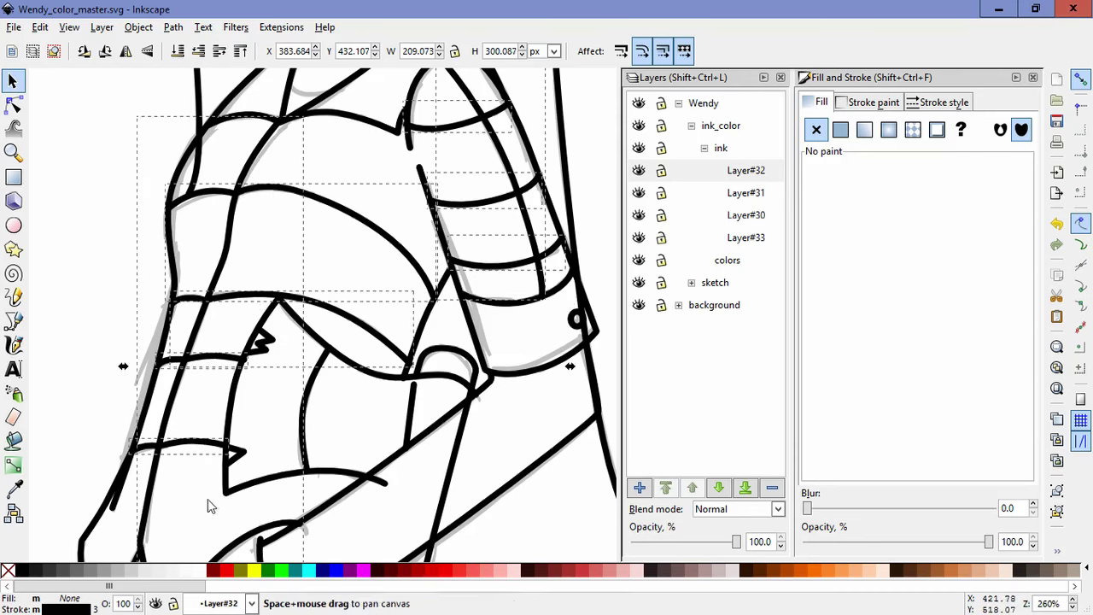
pyautogui.moveTo(208, 499); pyautogui.dragTo(286, 361)
pyautogui.click(287, 361)
# Step: Select all the plaid stripe lines on the shirt's torso and sleeve and cut them from Layer#32
pyautogui.keyDown('shift'); pyautogui.click(281, 303); pyautogui.keyUp('shift')
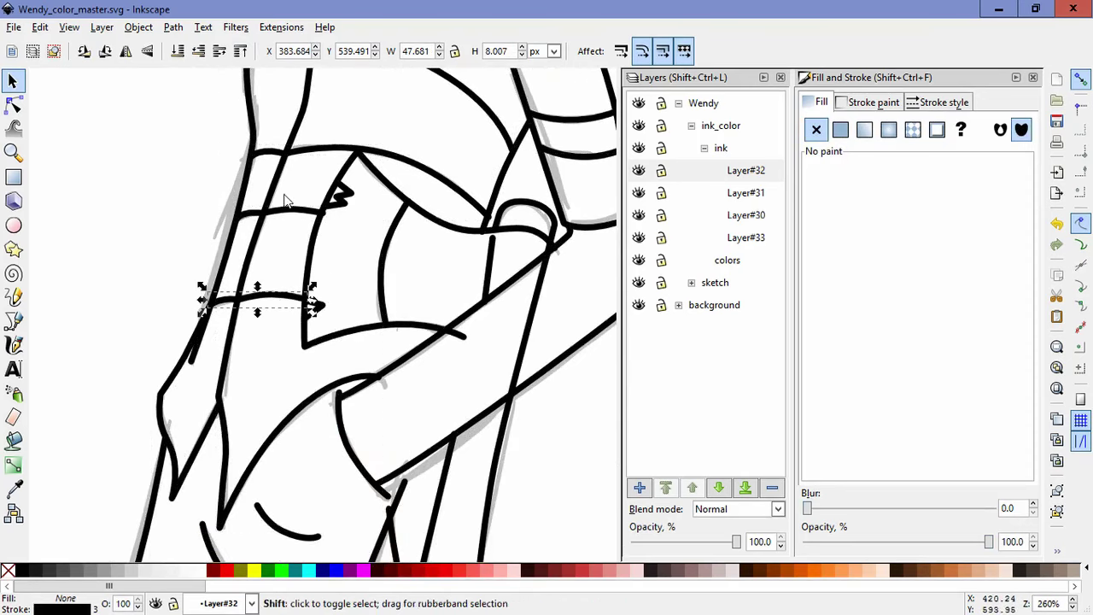
pyautogui.keyDown('shift'); pyautogui.click(324, 158); pyautogui.keyUp('shift')
pyautogui.keyDown('shift'); pyautogui.click(565, 118); pyautogui.keyUp('shift')
pyautogui.keyDown('shift'); pyautogui.click(573, 154); pyautogui.keyUp('shift')
pyautogui.moveTo(577, 154); pyautogui.dragTo(495, 360)
pyautogui.keyDown('shift'); pyautogui.click(520, 265); pyautogui.keyUp('shift')
pyautogui.keyDown('shift'); pyautogui.click(468, 189); pyautogui.keyUp('shift')
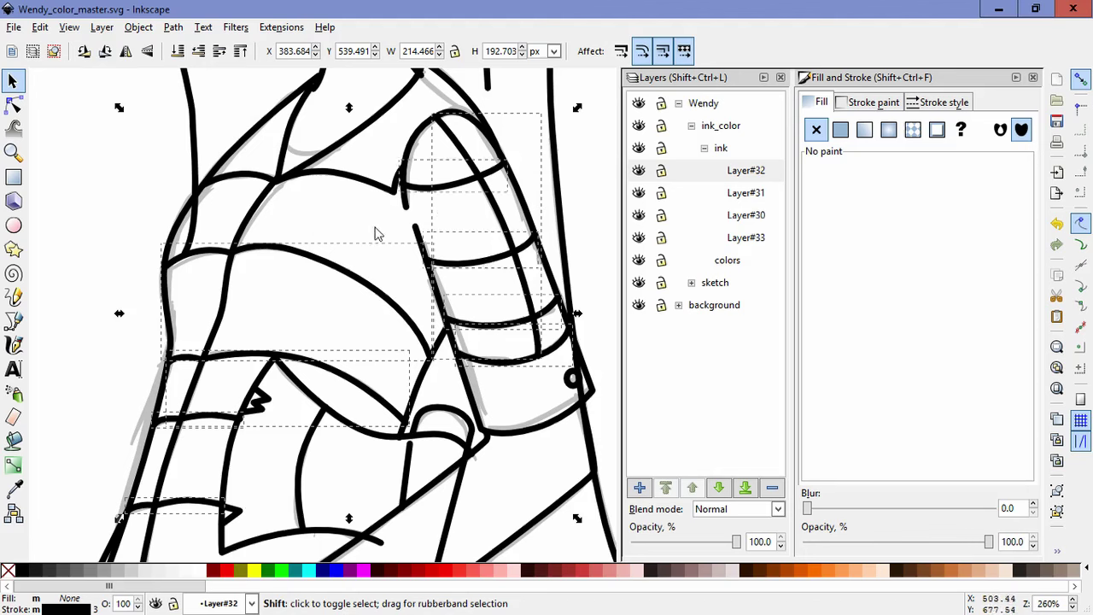
pyautogui.press('Delete')
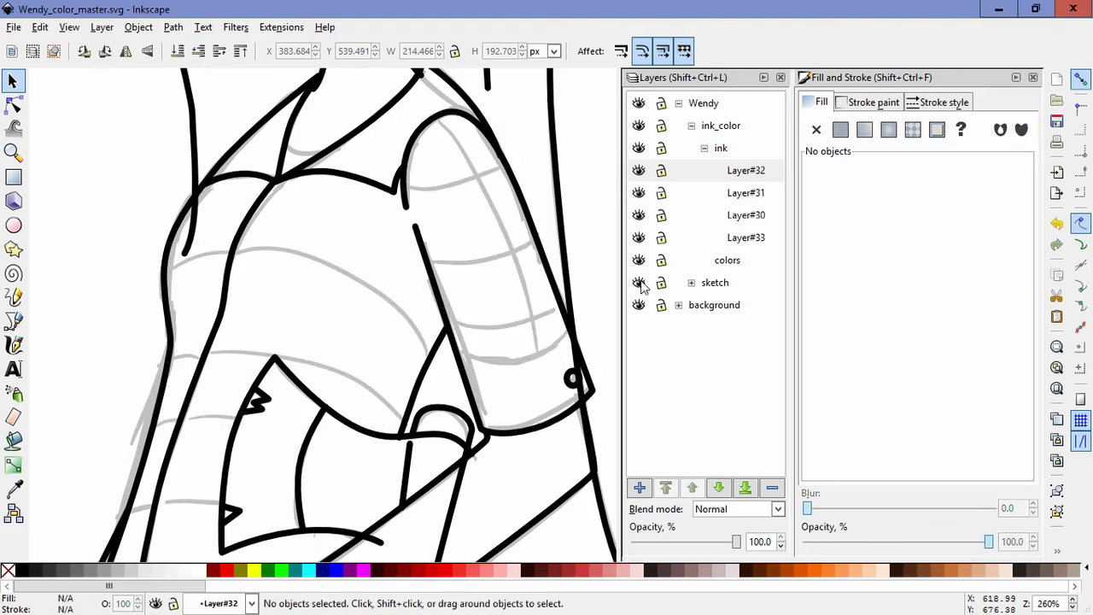
# Step: Add a new layer above Layer#32 and paste the shirt stripes into it at their original location
pyautogui.click(639, 488)
pyautogui.press('Return')
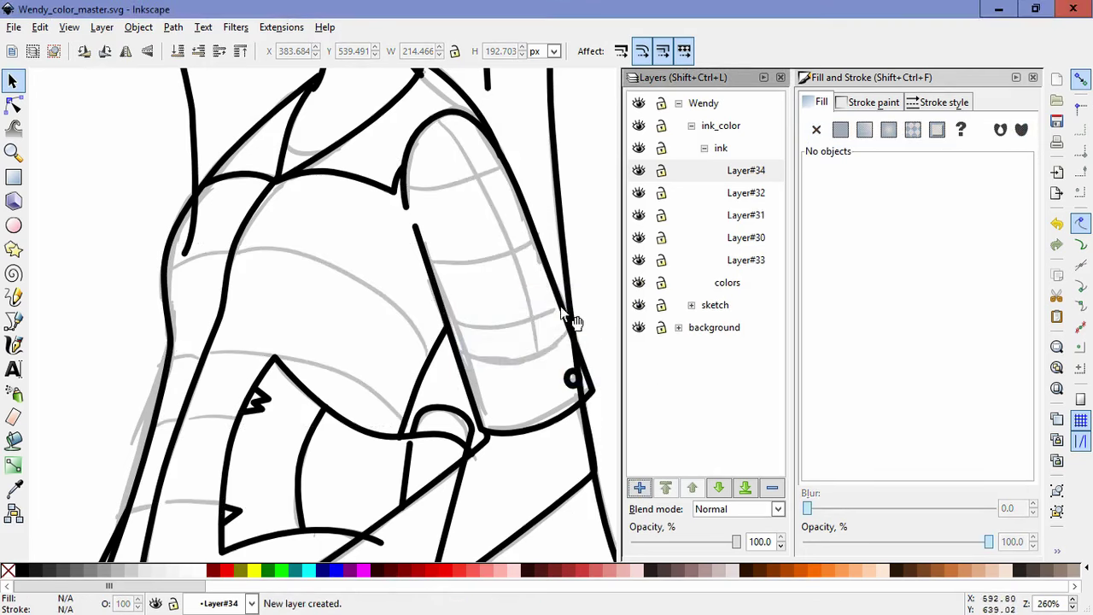
pyautogui.click(40, 26)
pyautogui.click(81, 168)
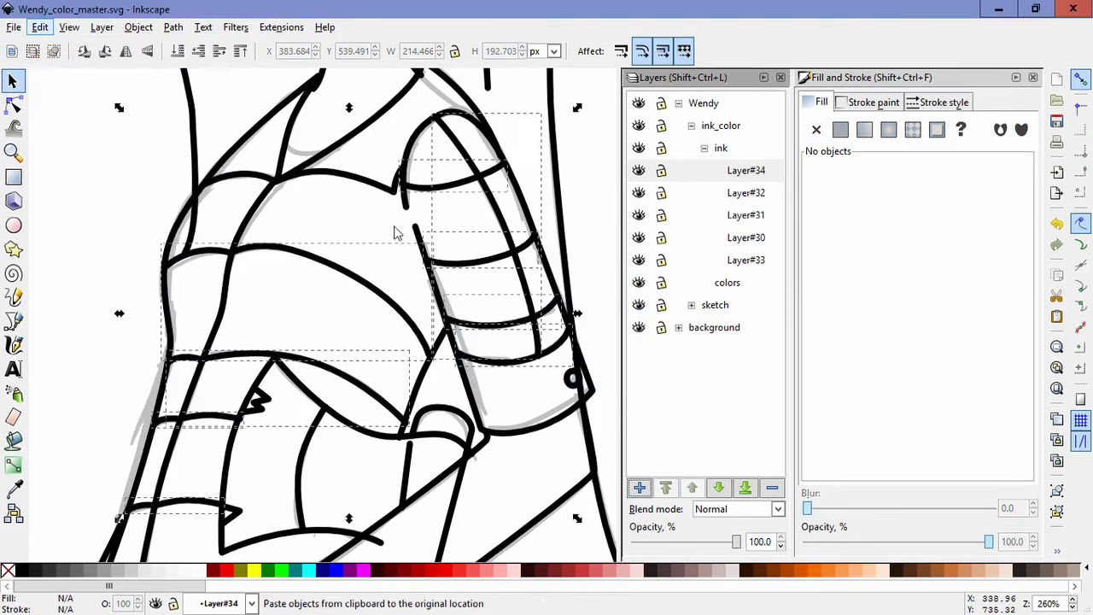
# Step: Hide the sketch layer and toggle Layer#34 off and on to check the inked figure with and without stripes
pyautogui.click(639, 170)
pyautogui.scroll(-3, 587, 242)
pyautogui.moveTo(587, 241); pyautogui.dragTo(437, 197)
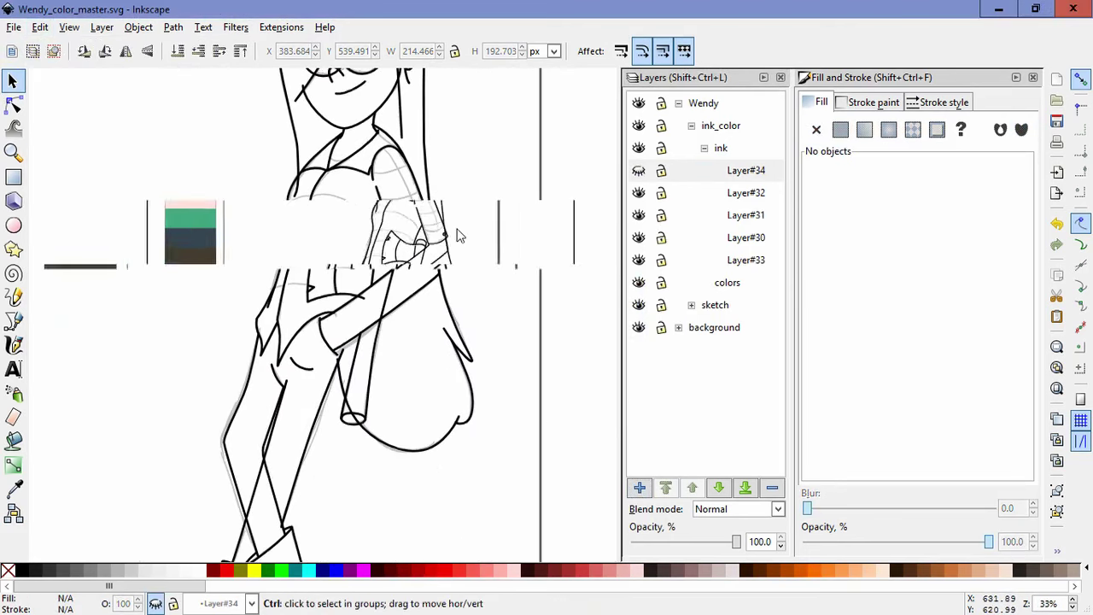
pyautogui.click(639, 306)
pyautogui.scroll(3, 470, 217)
pyautogui.moveTo(414, 243); pyautogui.dragTo(497, 300)
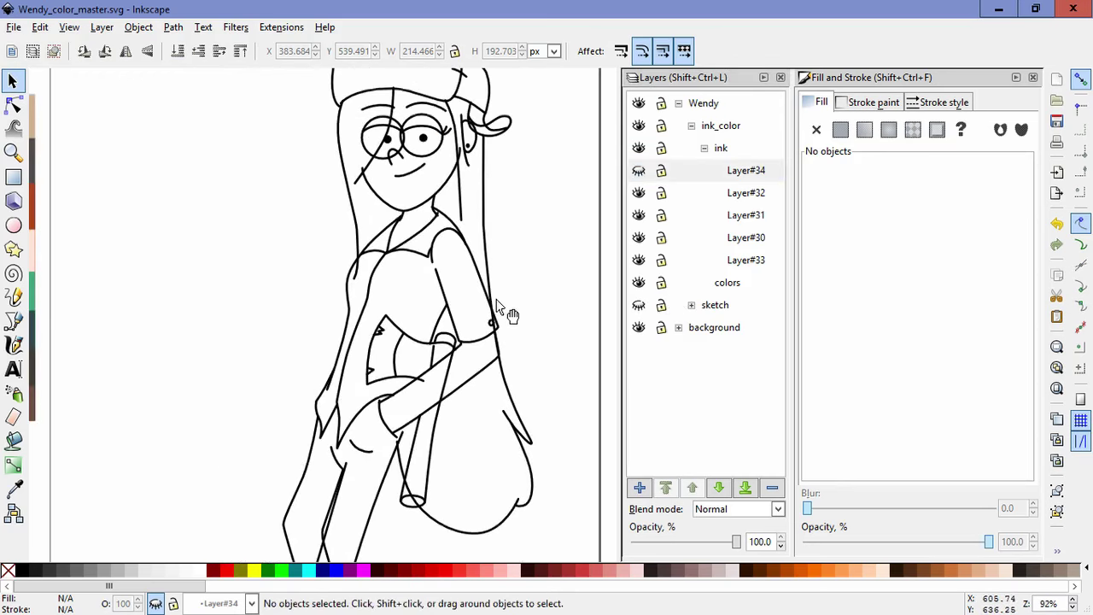
pyautogui.click(639, 171)
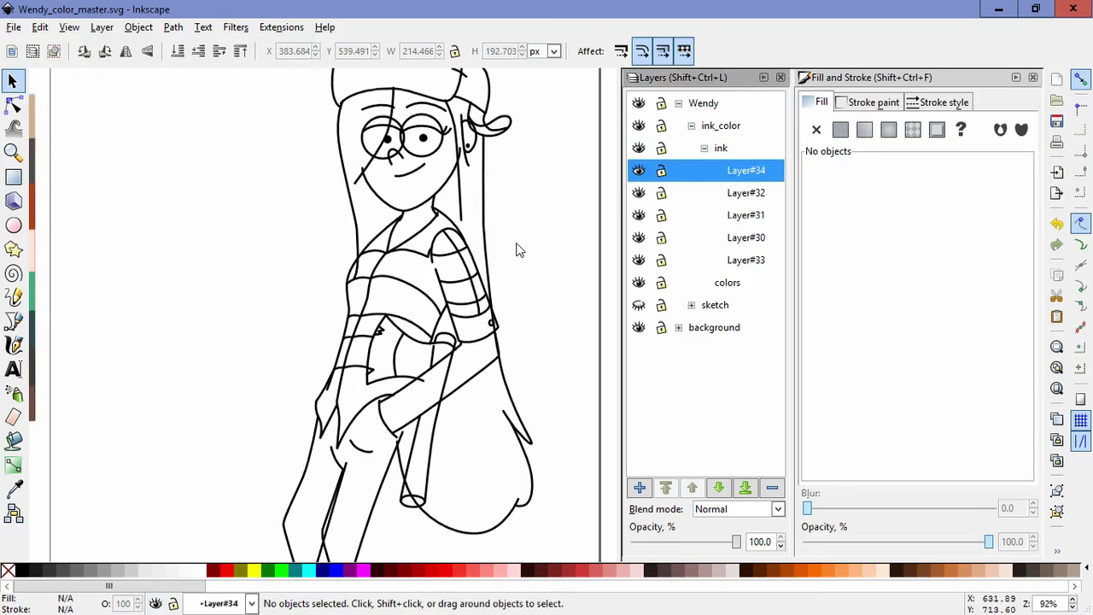
# Step: Group the left eye's circle with its eyelid, and the right eye's circle with its eyelid and eyelashes
pyautogui.scroll(3, 515, 242)
pyautogui.hotkey('ctrl', 'z')
pyautogui.click(639, 172)
pyautogui.moveTo(500, 234); pyautogui.dragTo(572, 482)
pyautogui.moveTo(505, 327); pyautogui.dragTo(578, 398)
pyautogui.moveTo(470, 356); pyautogui.dragTo(496, 433)
pyautogui.click(328, 410)
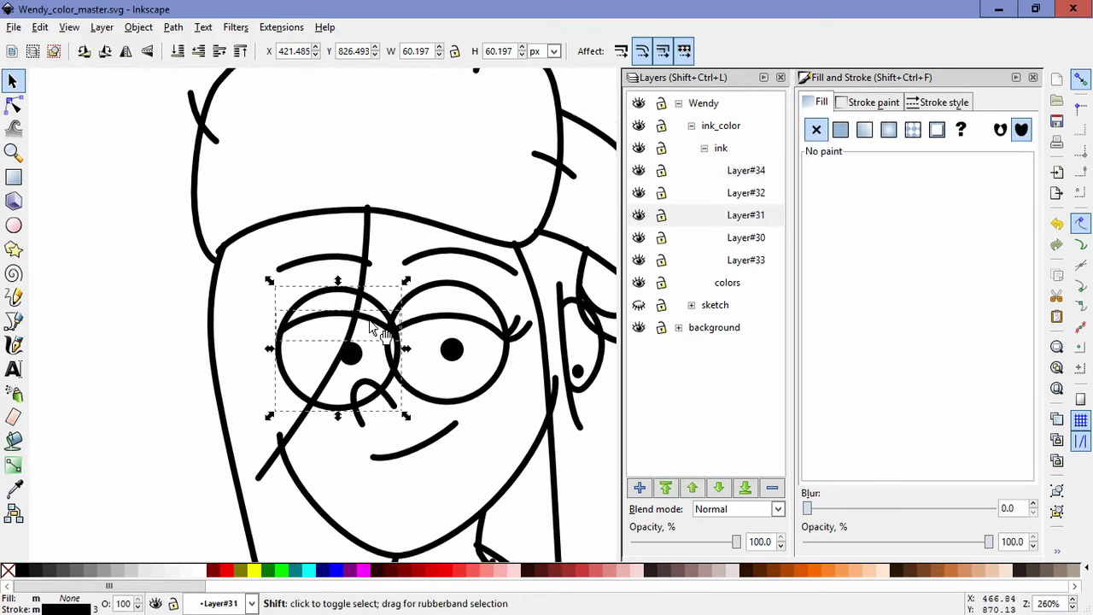
pyautogui.click(13, 320)
pyautogui.click(13, 82)
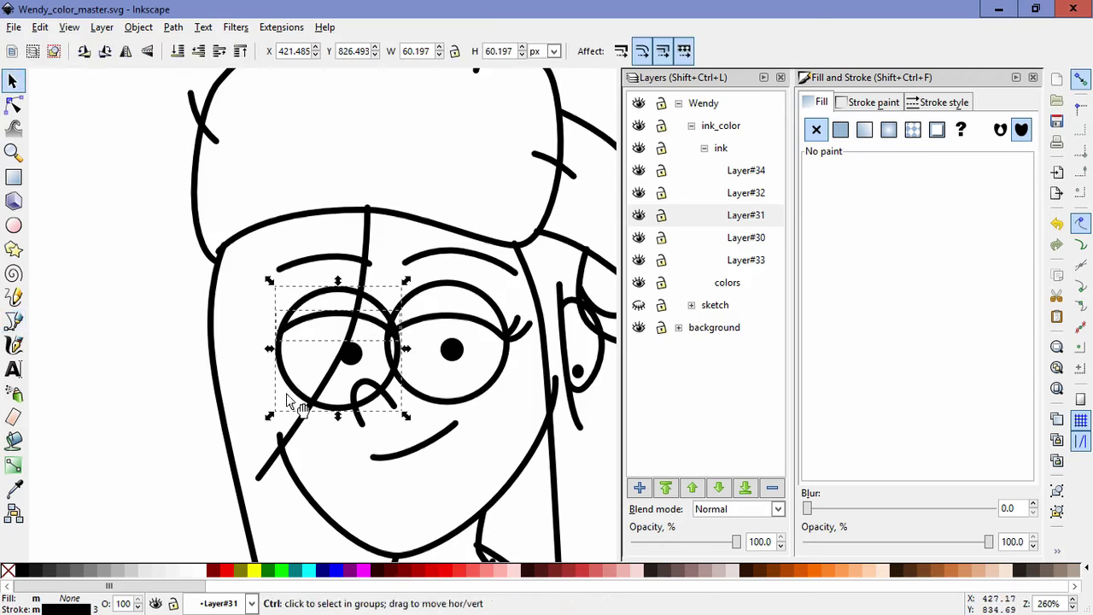
pyautogui.click(504, 335)
pyautogui.keyDown('shift'); pyautogui.click(527, 331); pyautogui.keyUp('shift')
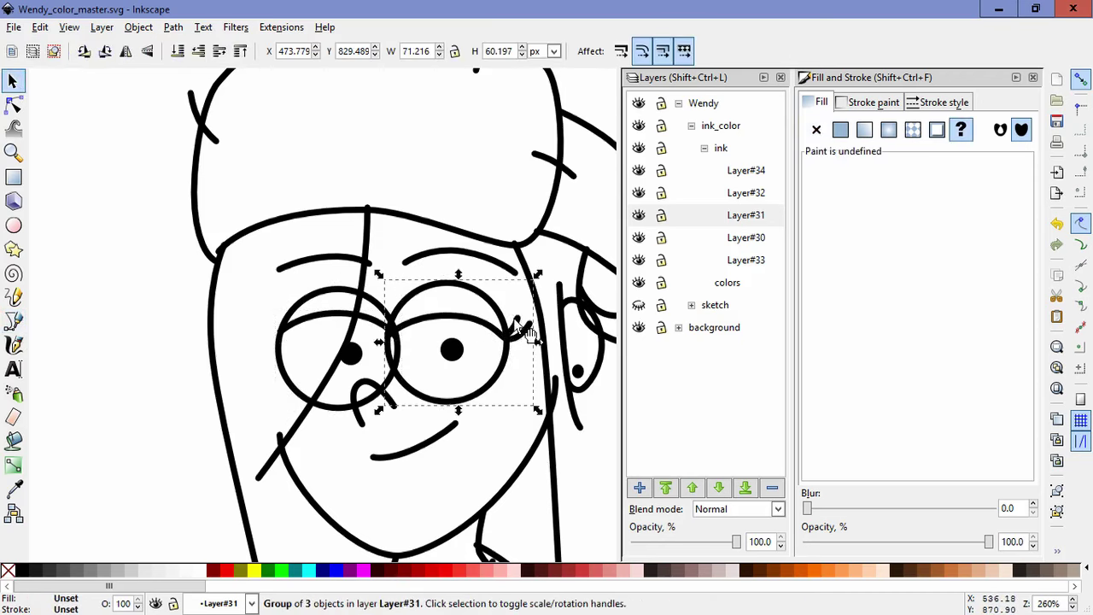
# Step: Group the left eye group together with the eyebrow above it
pyautogui.click(312, 413)
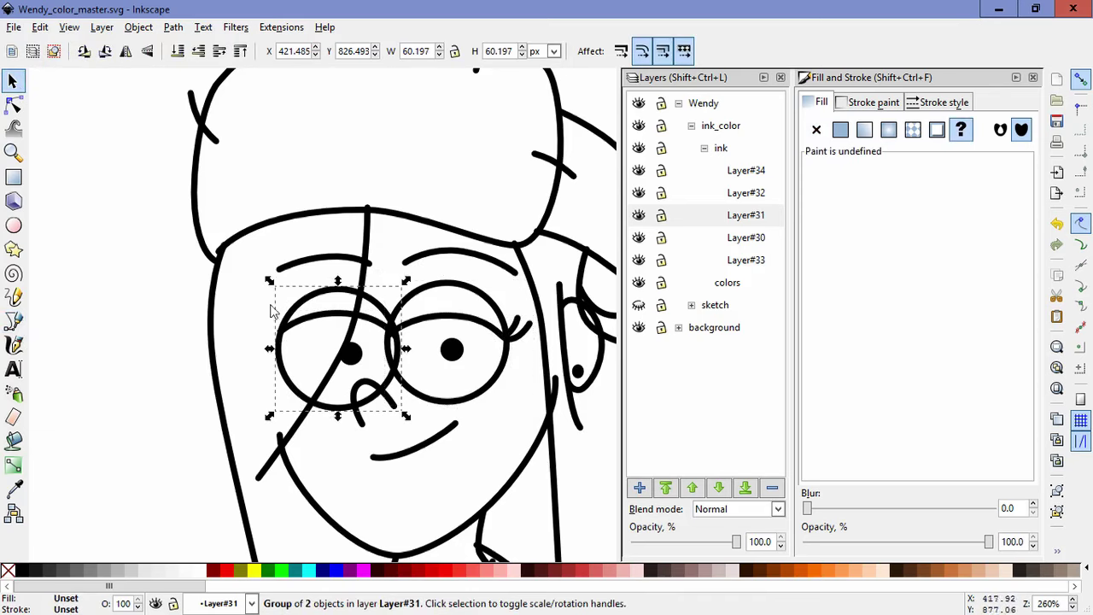
pyautogui.keyDown('shift'); pyautogui.click(310, 267); pyautogui.keyUp('shift')
pyautogui.hotkey('ctrl', 'g')
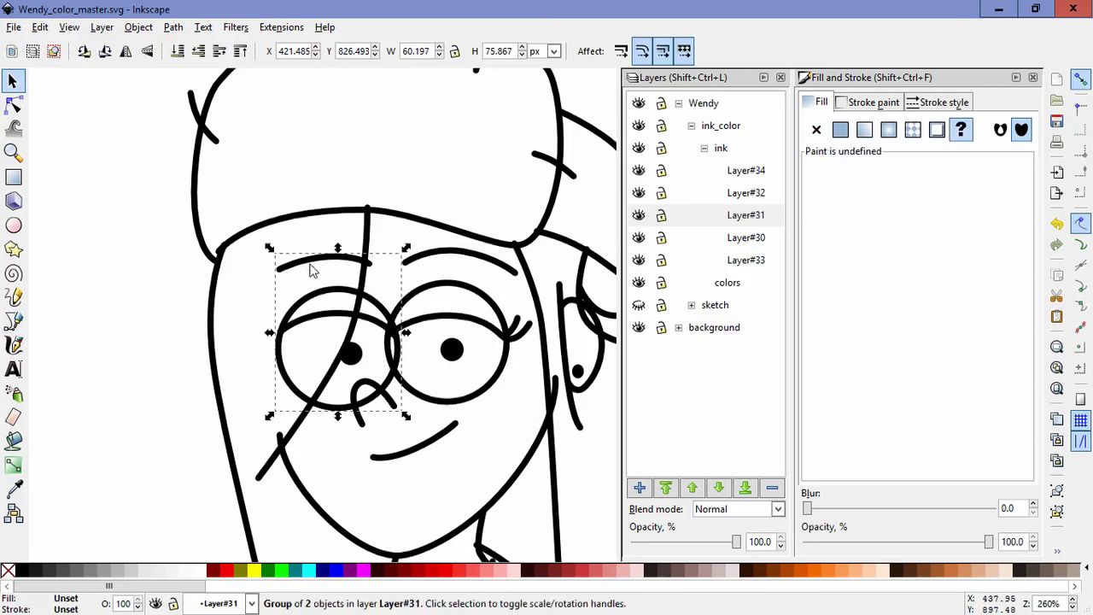
# Step: Draw a closed shape with the Pen tool along the front hair strand, nose and right eye, enclosing the exposed part of the left eye
pyautogui.click(13, 320)
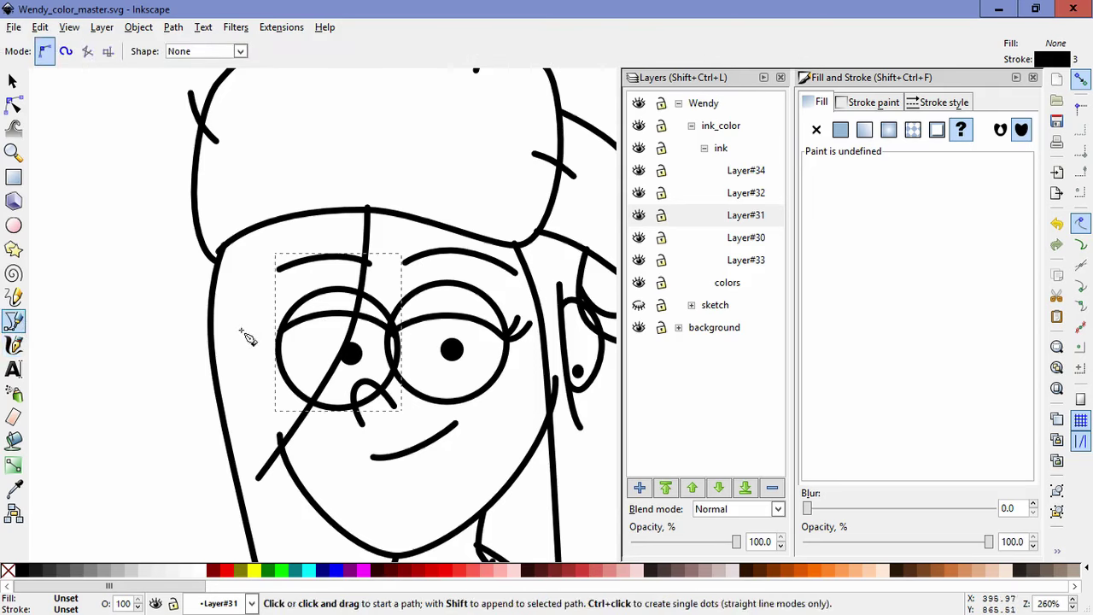
pyautogui.click(367, 242)
pyautogui.moveTo(353, 350); pyautogui.dragTo(330, 391)
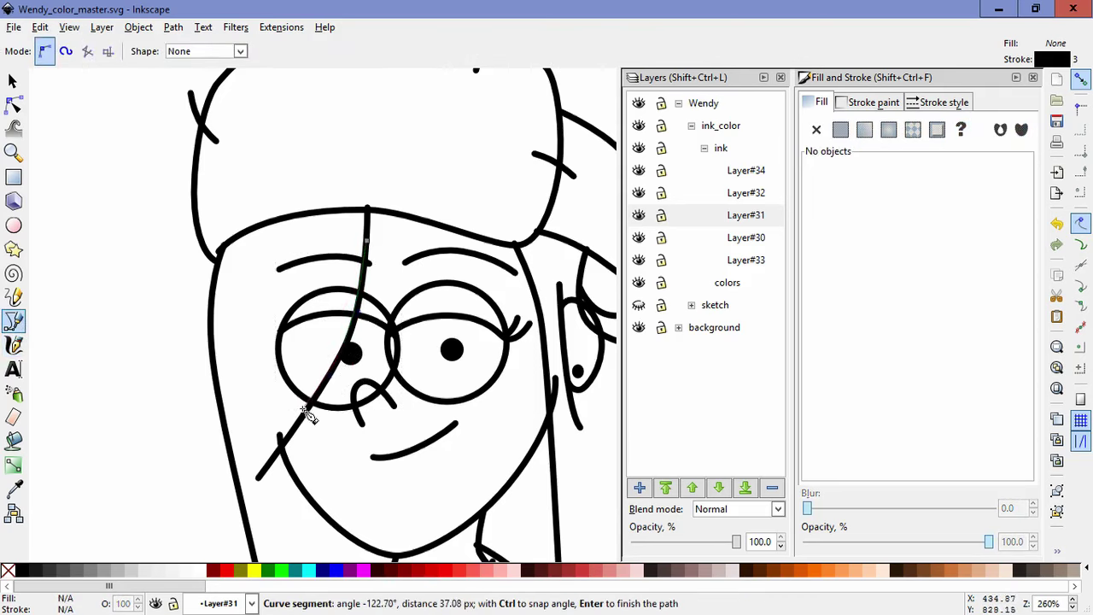
pyautogui.click(304, 414)
pyautogui.click(361, 418)
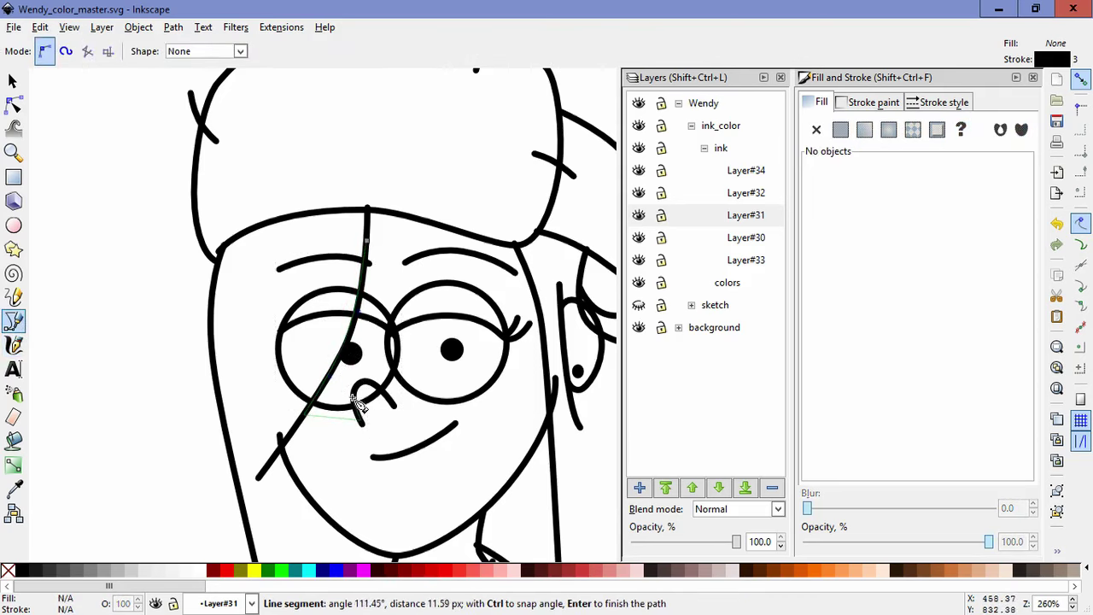
pyautogui.click(365, 381)
pyautogui.click(386, 396)
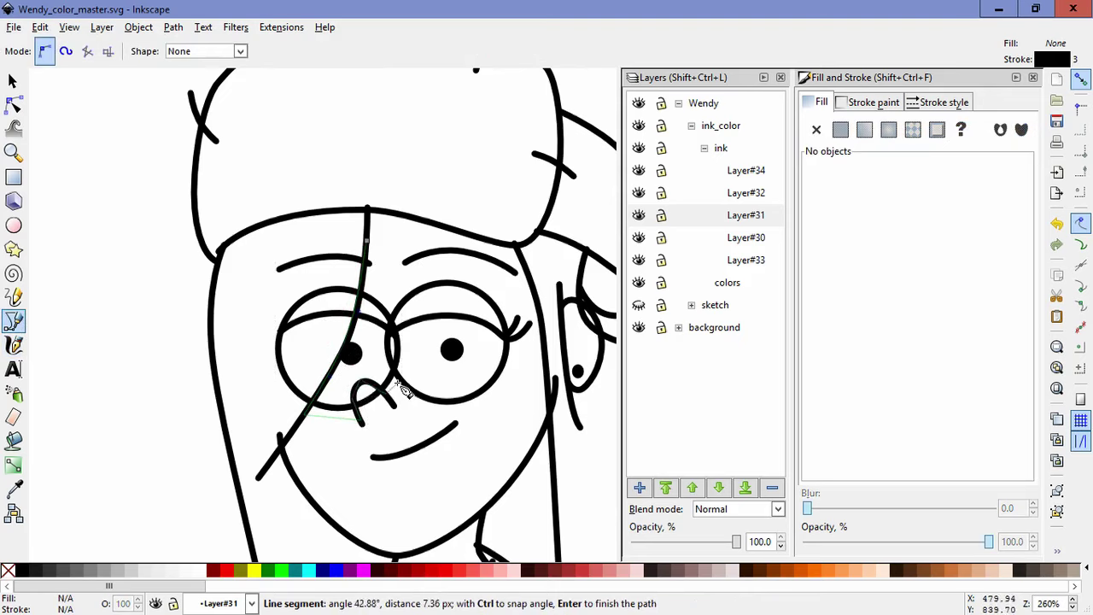
pyautogui.click(397, 375)
pyautogui.click(388, 349)
pyautogui.click(388, 332)
pyautogui.click(397, 307)
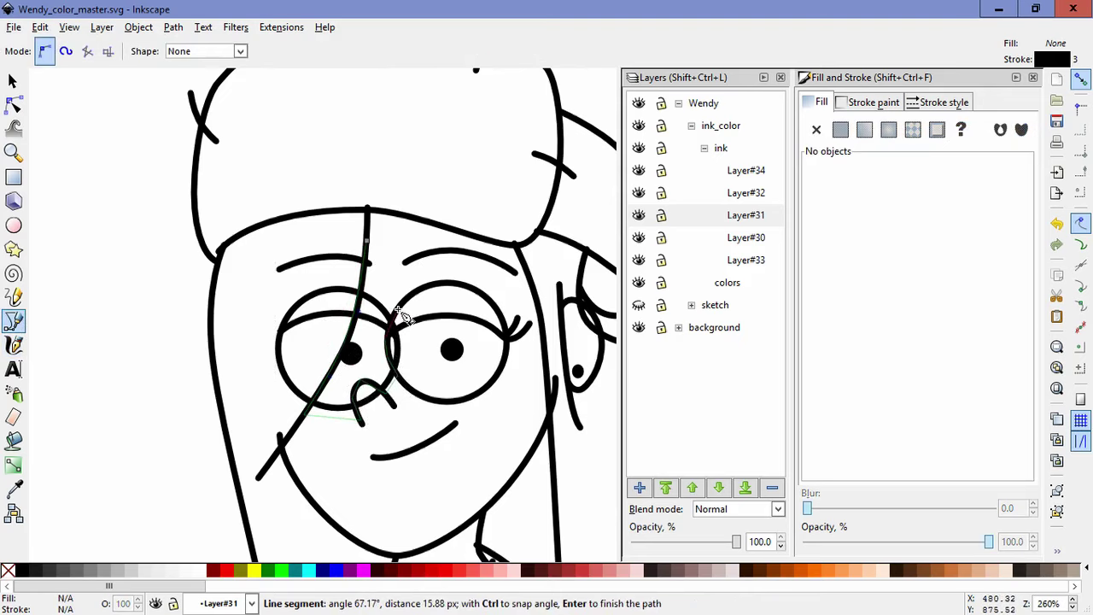
pyautogui.click(368, 243)
# Step: Give the shape over the left eye a flat white fill, with lightness 255 and no stroke
pyautogui.click(840, 129)
pyautogui.click(871, 102)
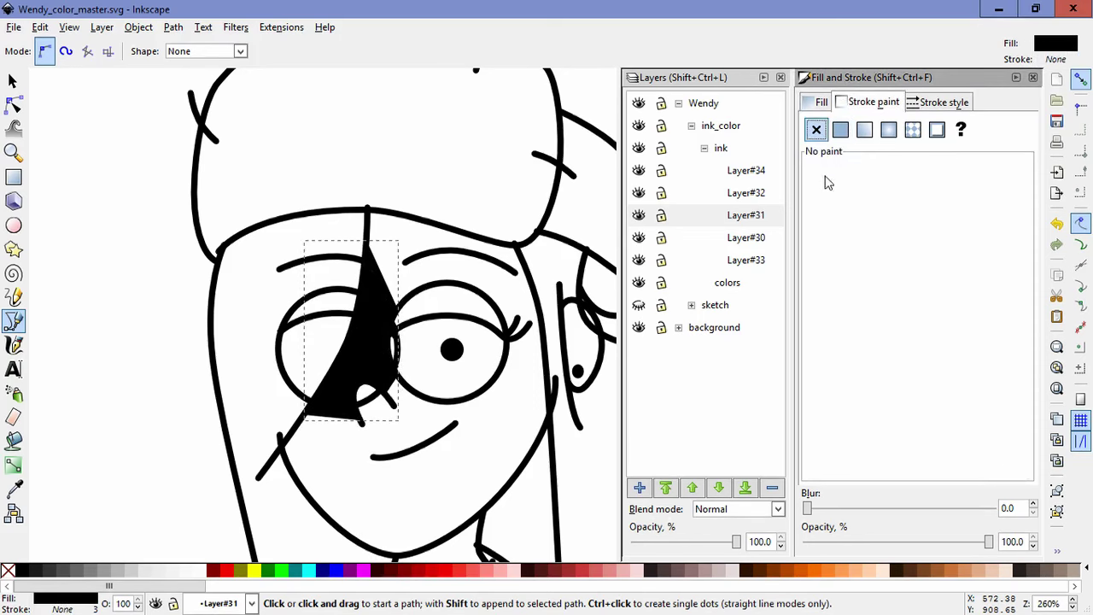
pyautogui.click(821, 102)
pyautogui.moveTo(866, 230); pyautogui.dragTo(1027, 219)
pyautogui.press('s')
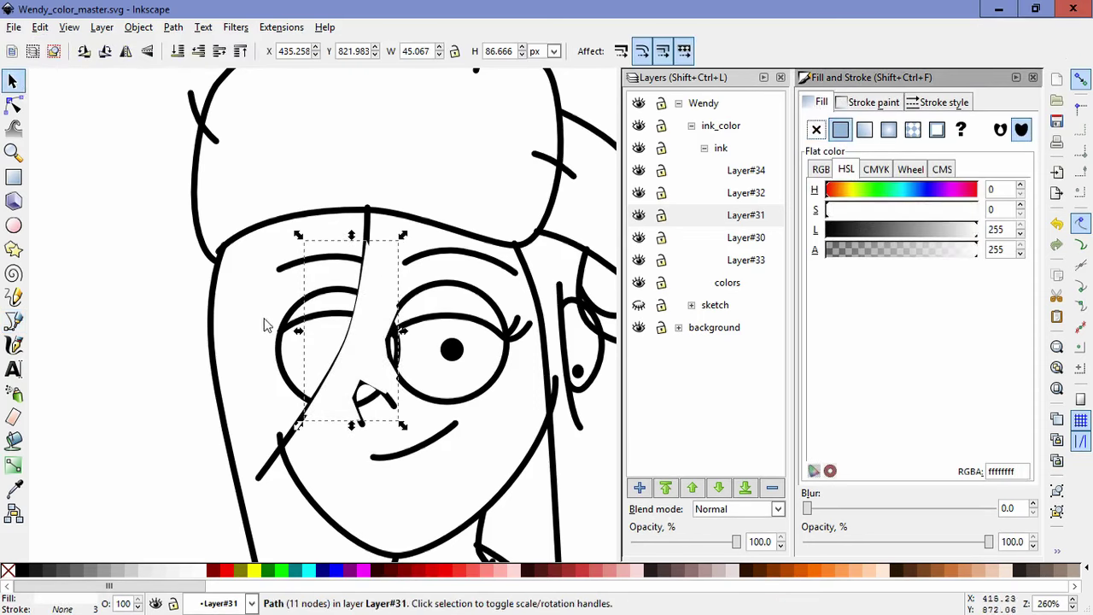
# Step: Mask the left eye and eyebrow group with the white shape to hide the parts behind the hair strand
pyautogui.keyDown('shift'); pyautogui.click(291, 331); pyautogui.keyUp('shift')
pyautogui.click(138, 26)
pyautogui.click(350, 151)
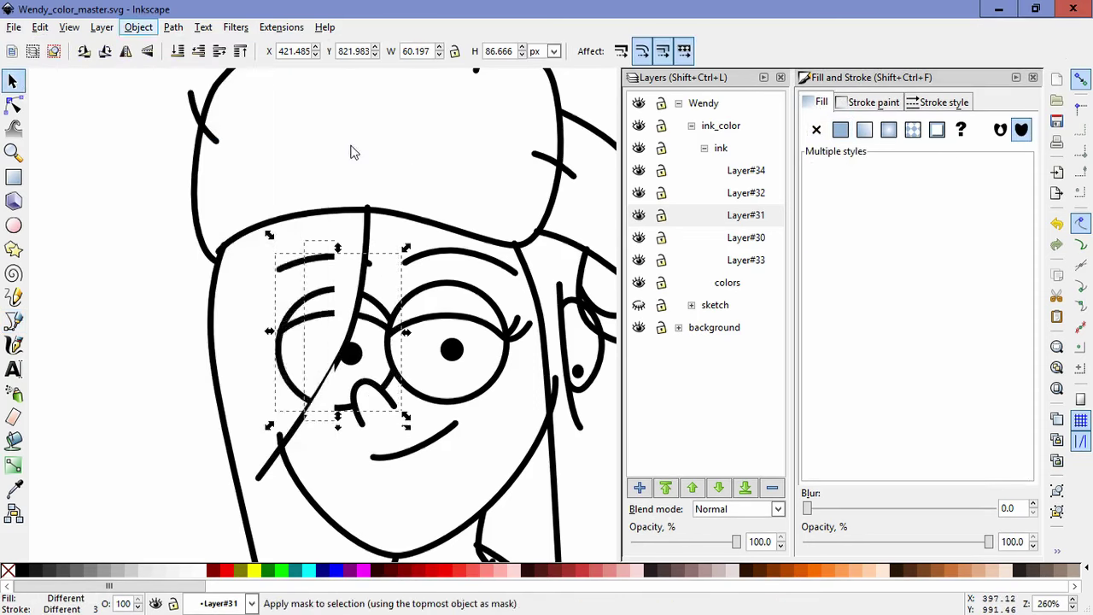
pyautogui.click(484, 437)
# Step: Shorten the chin node's curve handle on the left half of the face outline to reshape the jaw
pyautogui.moveTo(499, 429); pyautogui.dragTo(450, 387)
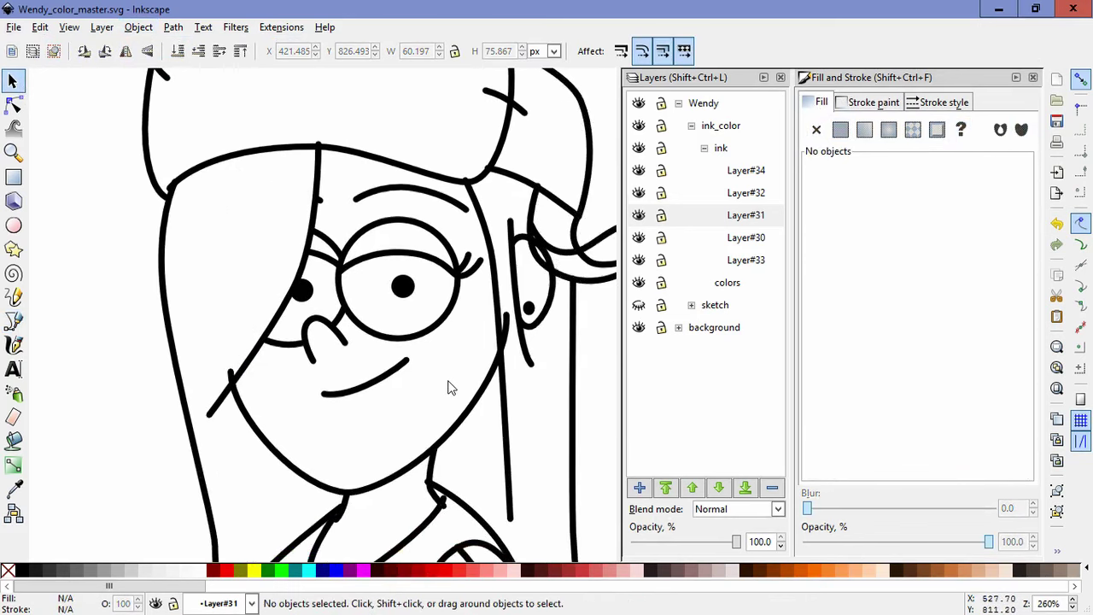
pyautogui.click(455, 440)
pyautogui.click(13, 106)
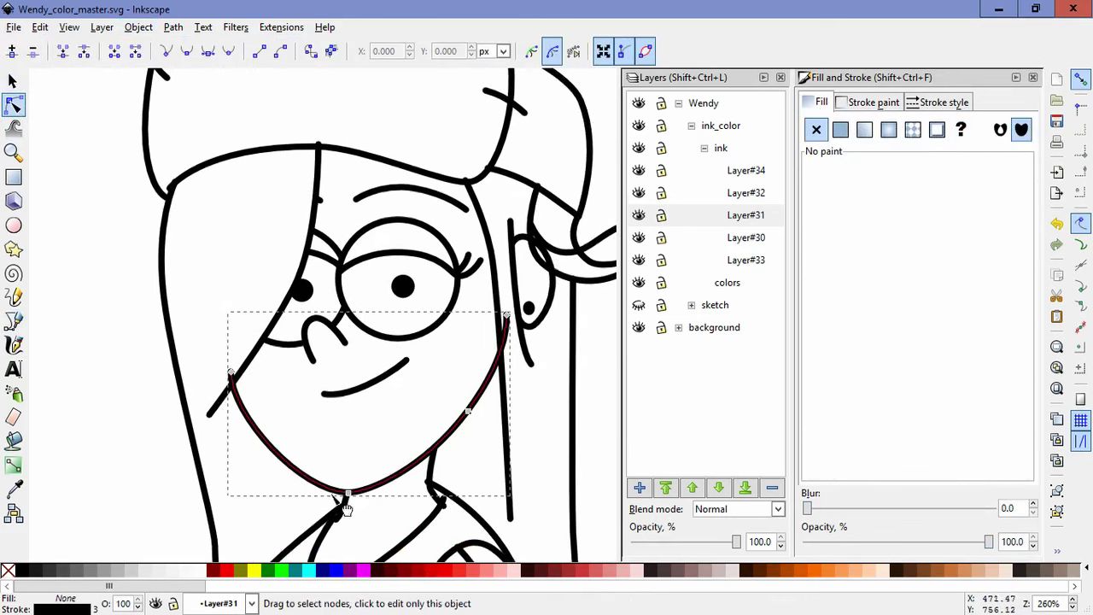
pyautogui.click(347, 493)
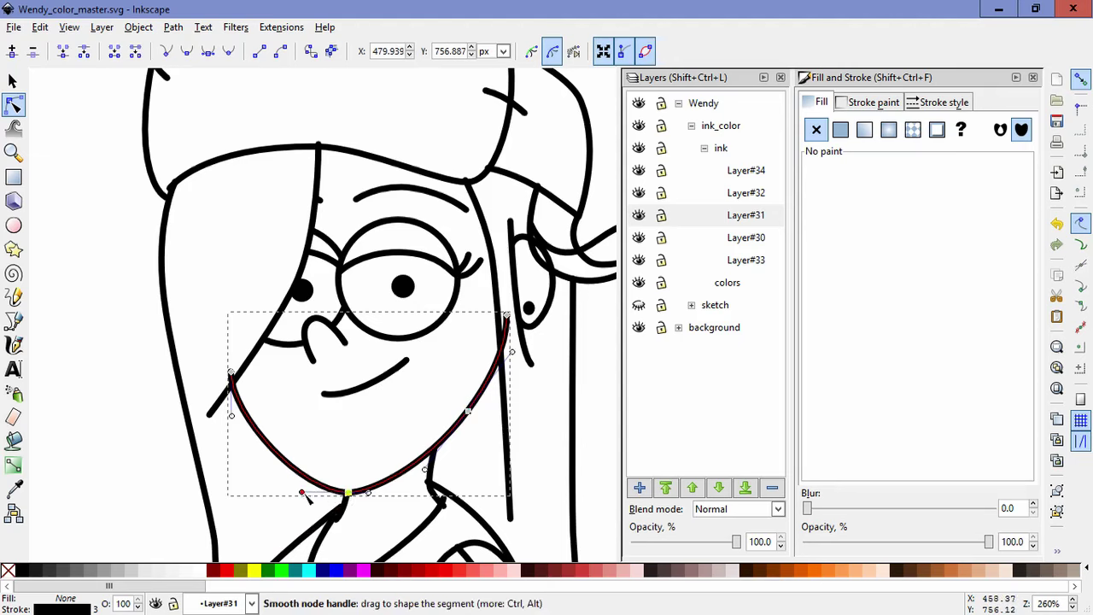
pyautogui.moveTo(301, 493); pyautogui.dragTo(315, 495)
pyautogui.click(477, 461)
pyautogui.click(476, 470)
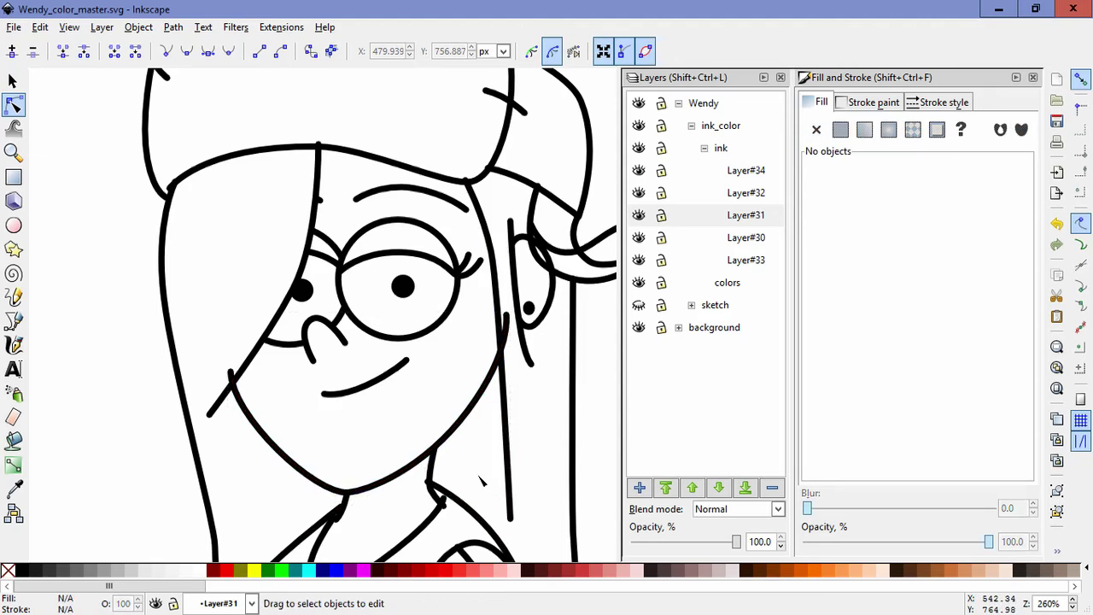
# Step: Draw a closed shape around the jaw line that stays inside the hair strands on both sides of the face
pyautogui.click(431, 446)
pyautogui.click(15, 321)
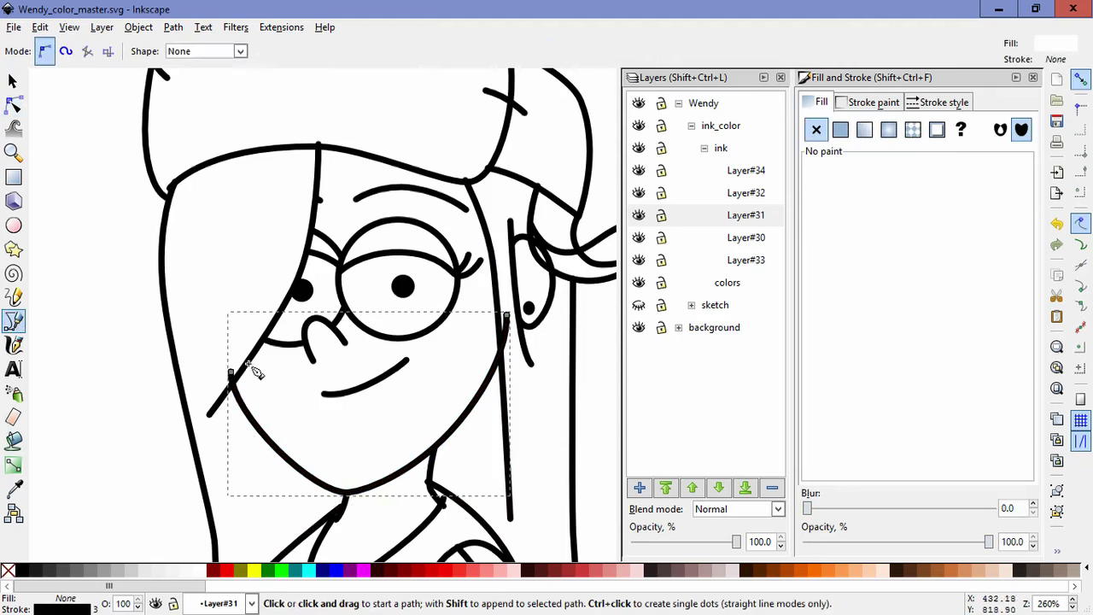
pyautogui.click(247, 359)
pyautogui.click(224, 401)
pyautogui.click(340, 507)
pyautogui.click(391, 495)
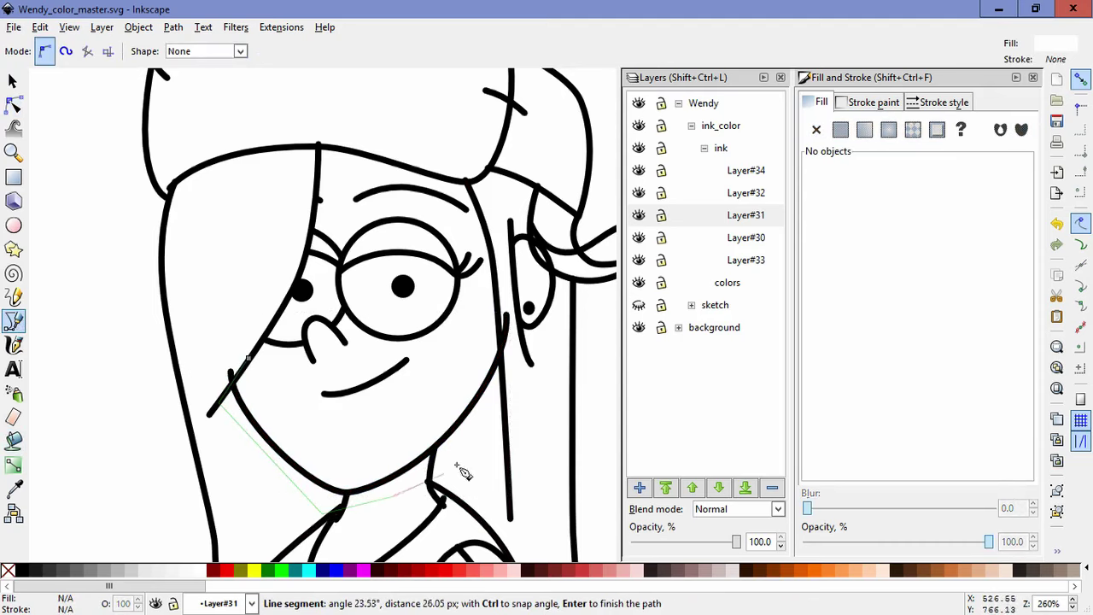
pyautogui.click(501, 312)
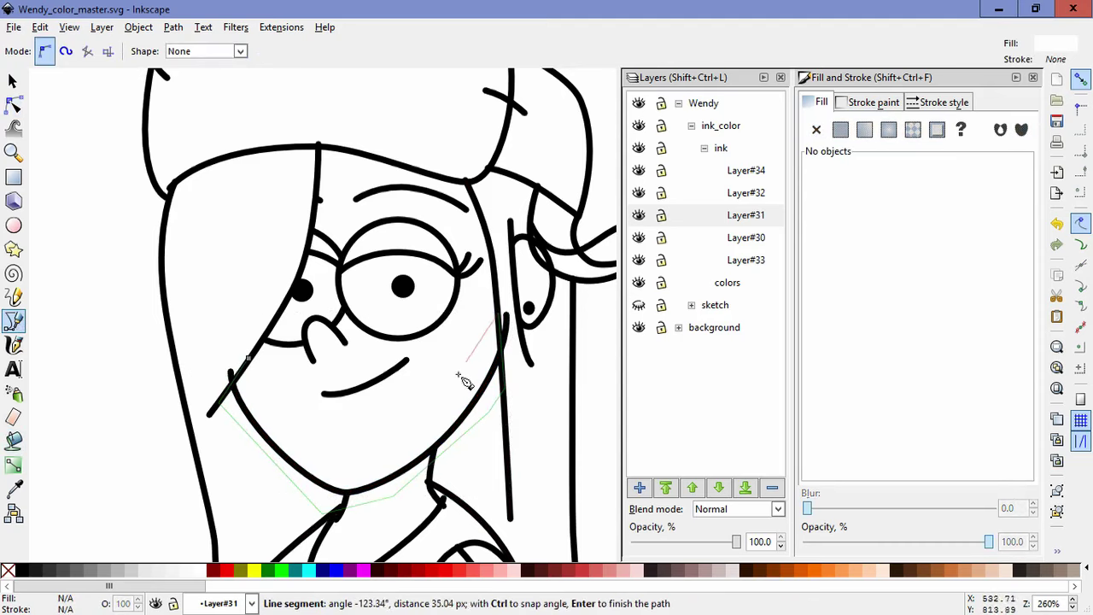
pyautogui.click(361, 477)
pyautogui.click(249, 361)
# Step: Mask the face outline with the new white shape to trim its ends at the hair strands
pyautogui.press('s')
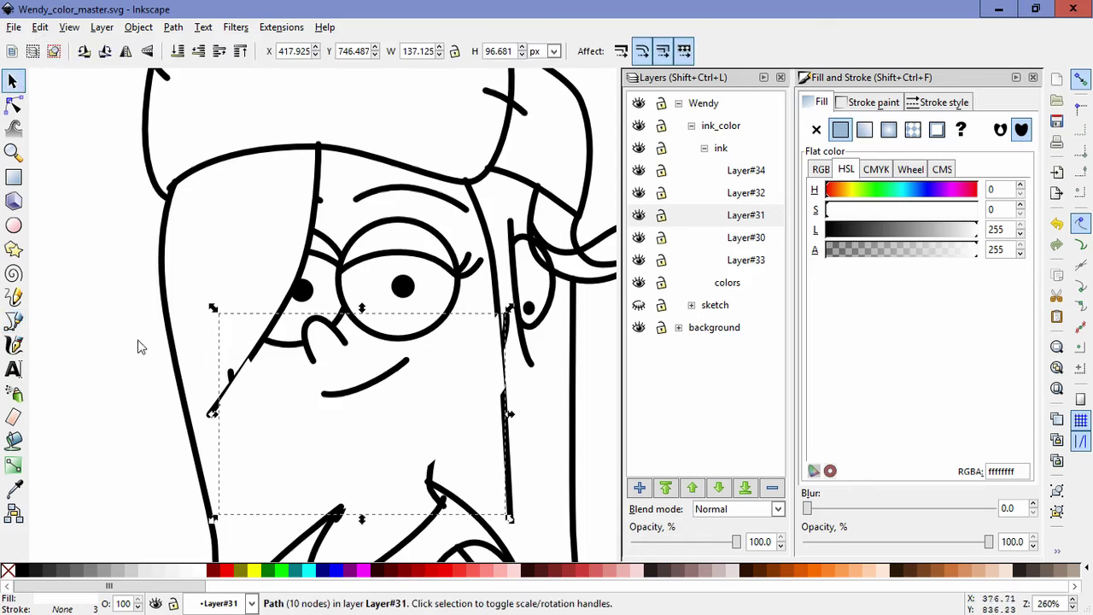
pyautogui.keyDown('shift'); pyautogui.click(224, 388); pyautogui.keyUp('shift')
pyautogui.click(139, 28)
pyautogui.moveTo(225, 156)
pyautogui.click(351, 149)
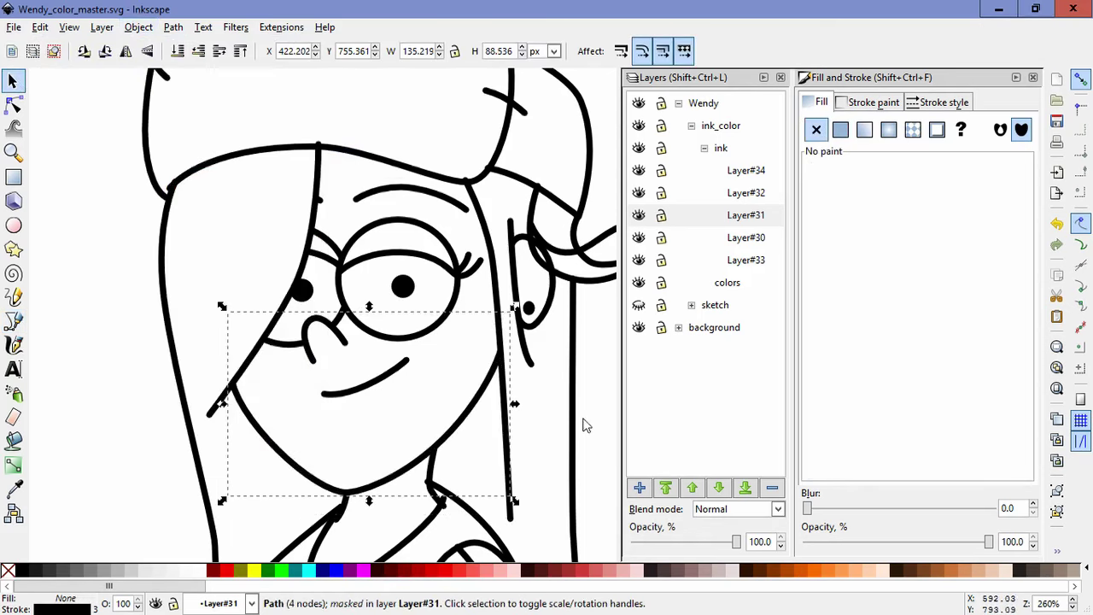
pyautogui.press('Escape')
# Step: Draw a closed shape around the ear outline that follows the hat flap's lower edge and leaves out the overlapping part
pyautogui.press('space')
pyautogui.moveTo(546, 362); pyautogui.dragTo(441, 473)
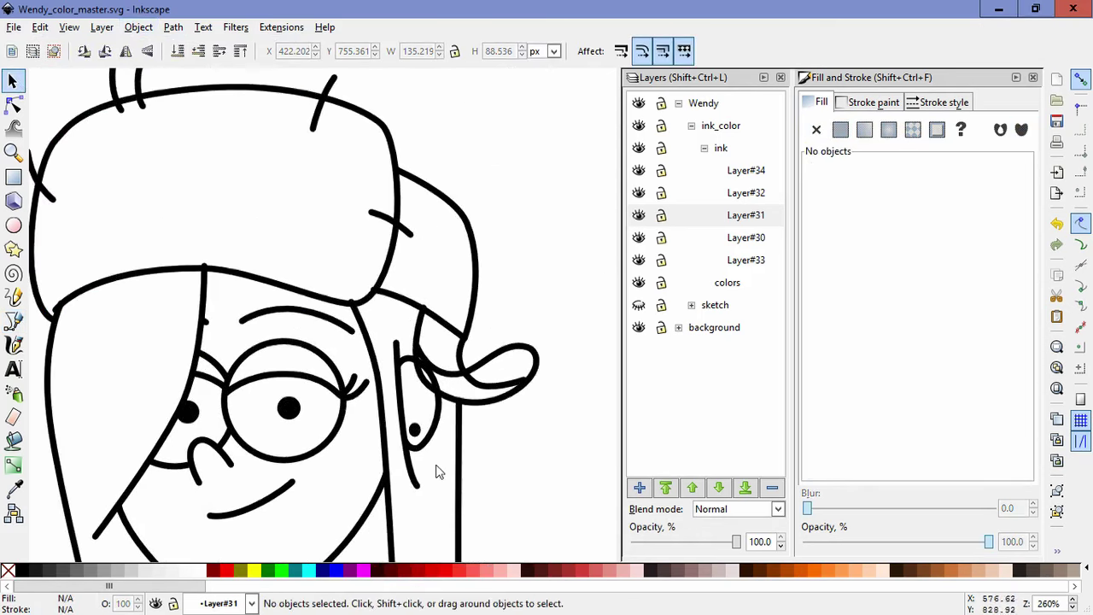
pyautogui.click(429, 438)
pyautogui.click(15, 322)
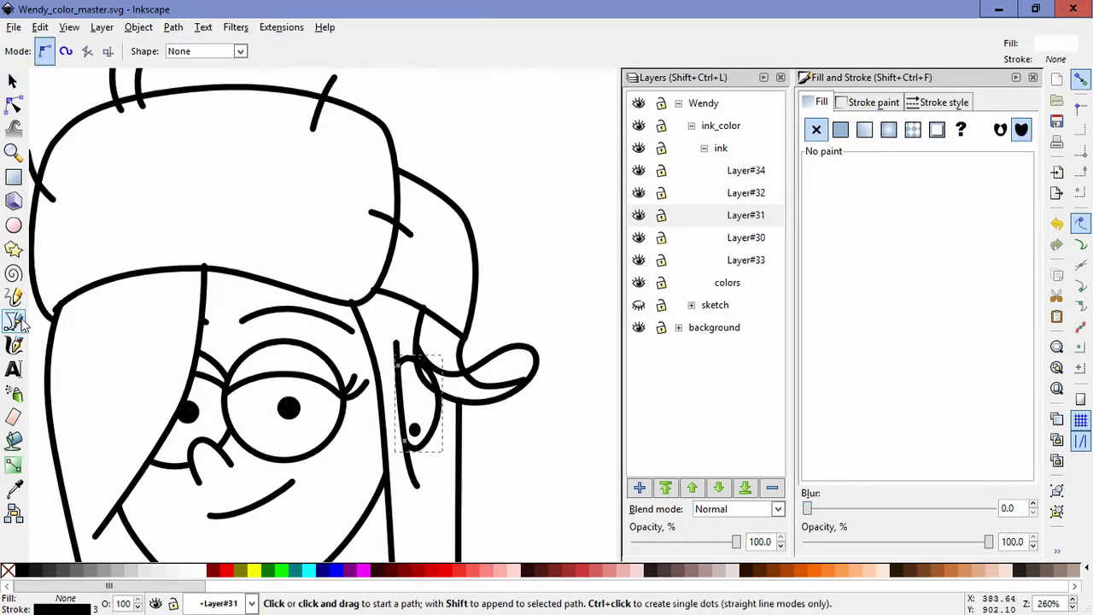
pyautogui.click(418, 341)
pyautogui.click(418, 375)
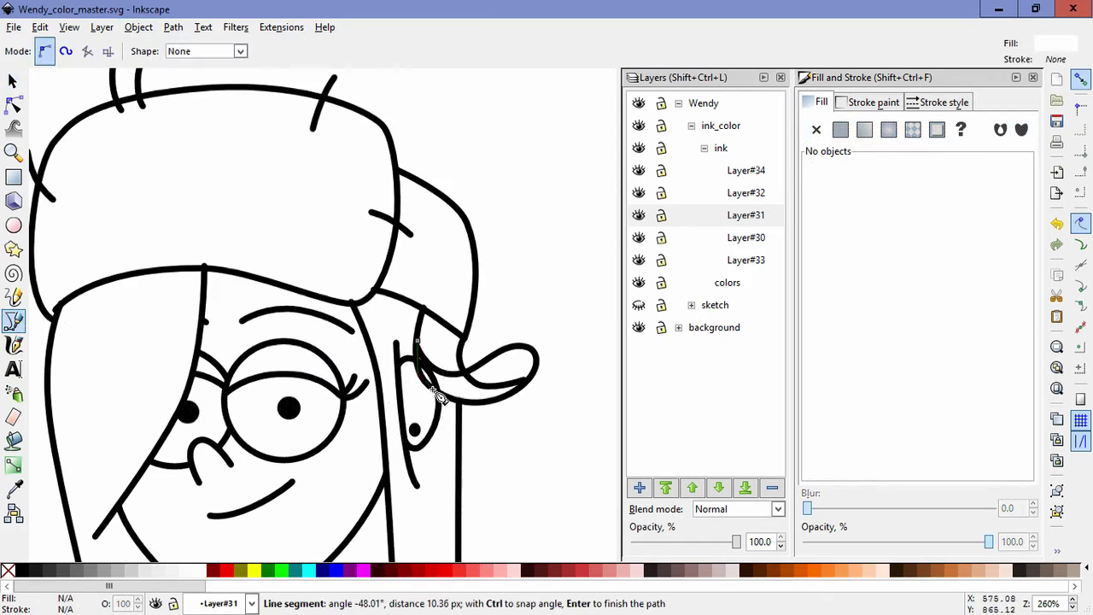
pyautogui.click(447, 396)
pyautogui.click(445, 456)
pyautogui.click(395, 469)
pyautogui.click(380, 357)
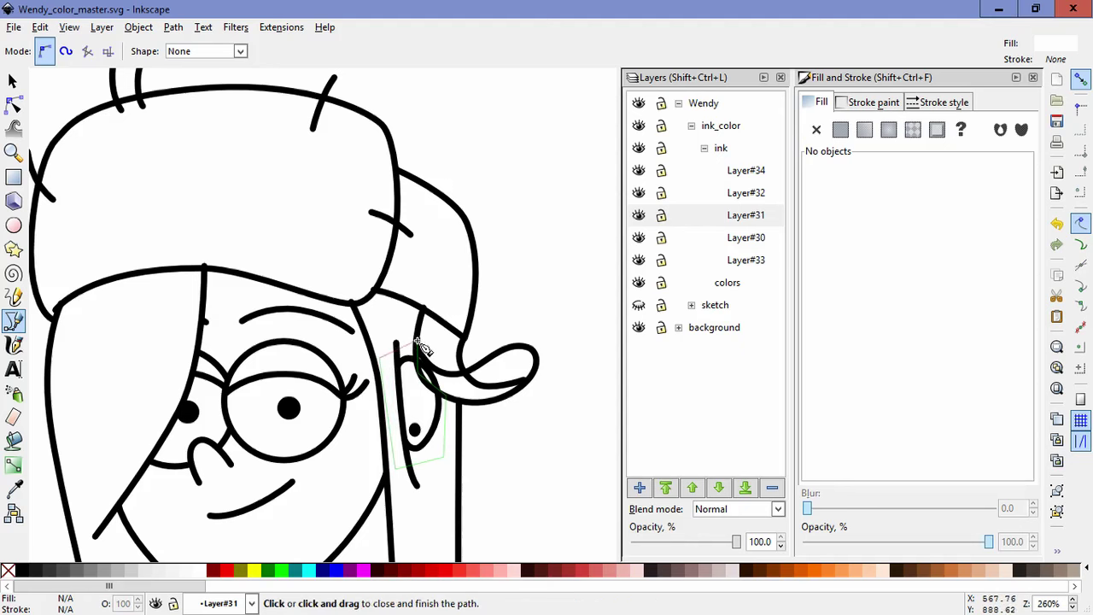
pyautogui.click(417, 342)
# Step: Mask the ear outline with the new shape to hide the section overlapping the hat flap
pyautogui.click(13, 104)
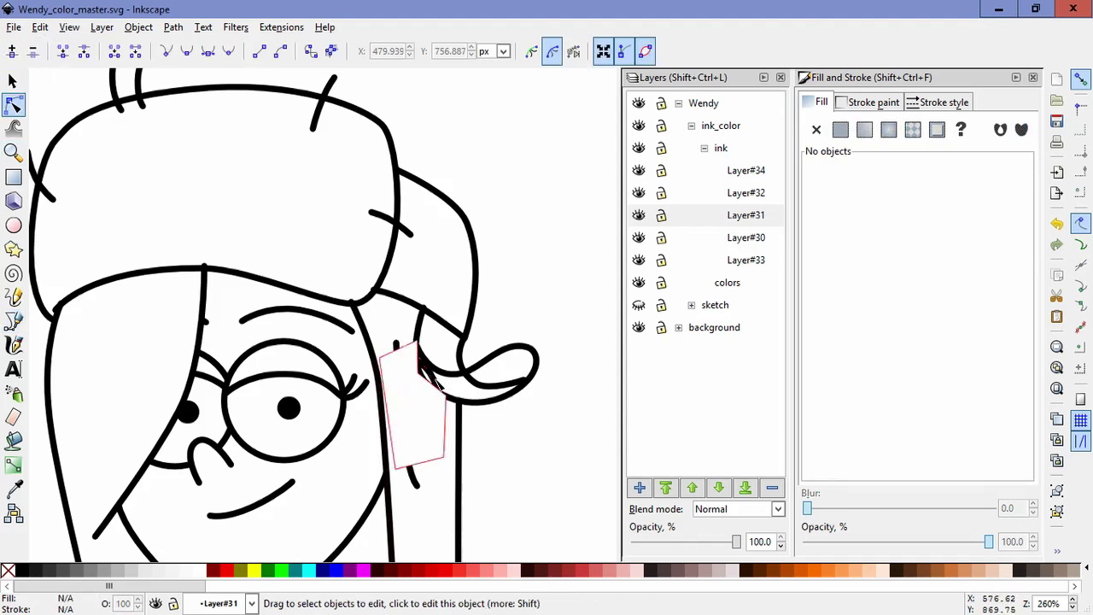
pyautogui.click(430, 374)
pyautogui.keyDown('shift'); pyautogui.click(398, 353); pyautogui.keyUp('shift')
pyautogui.click(139, 27)
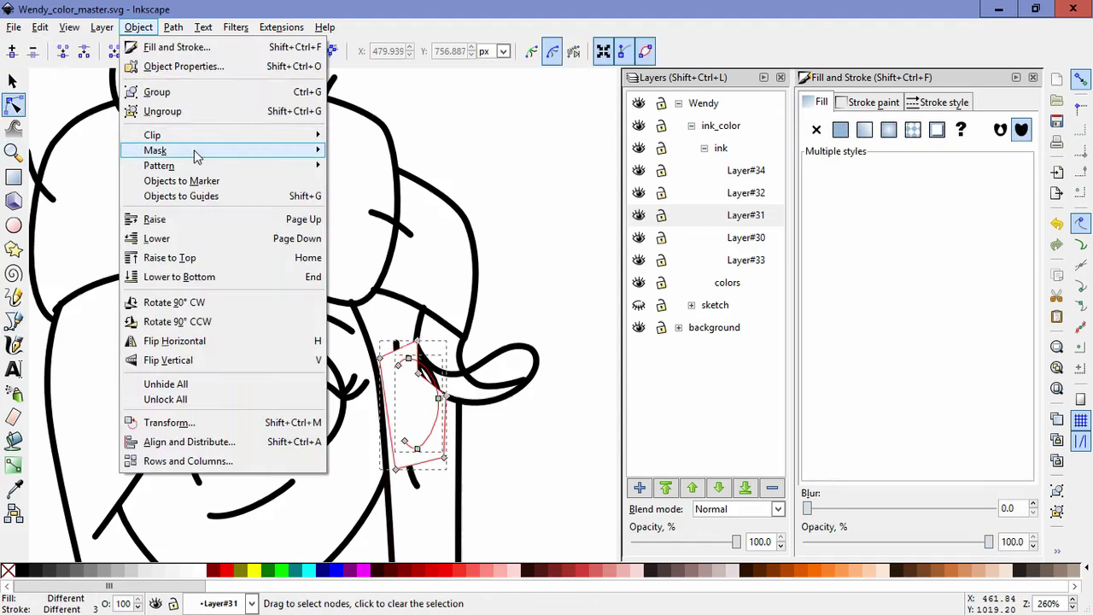
pyautogui.moveTo(171, 150)
pyautogui.click(354, 151)
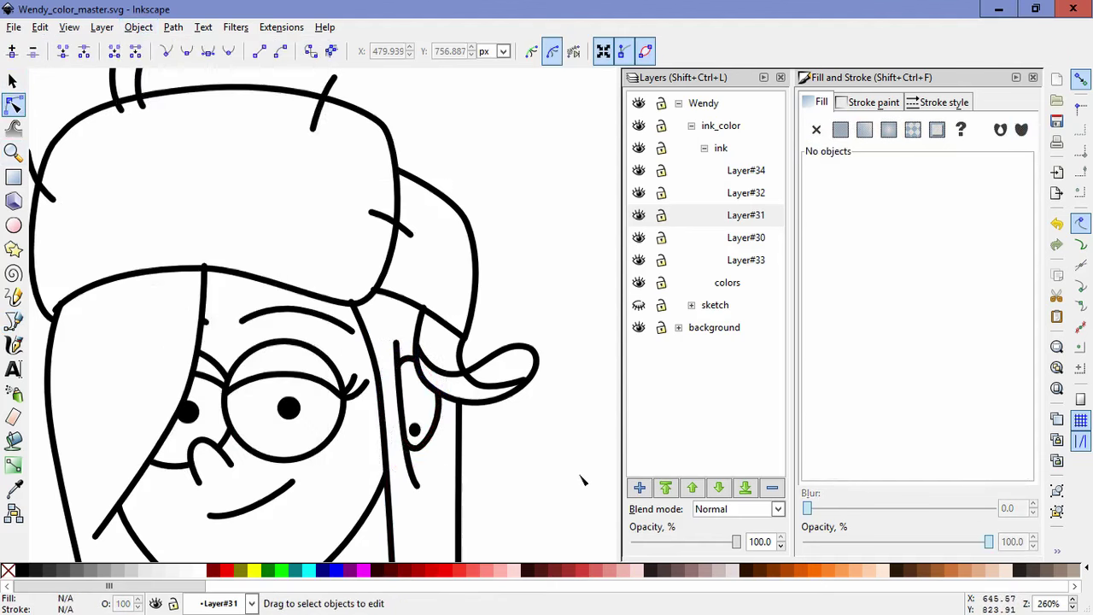
pyautogui.click(493, 388)
pyautogui.press('b')
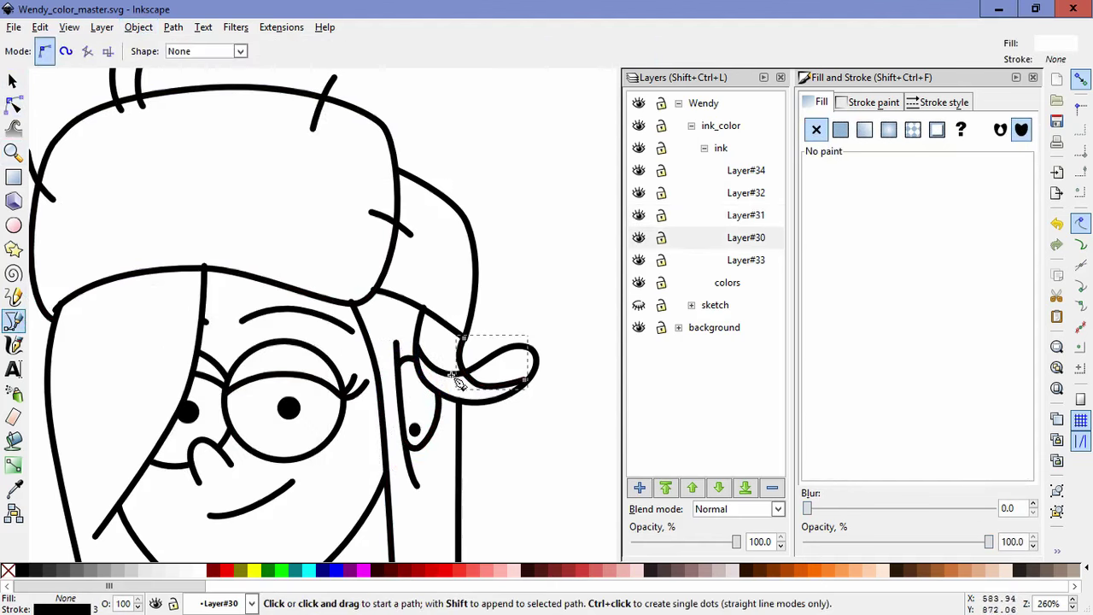
pyautogui.click(451, 375)
pyautogui.click(539, 373)
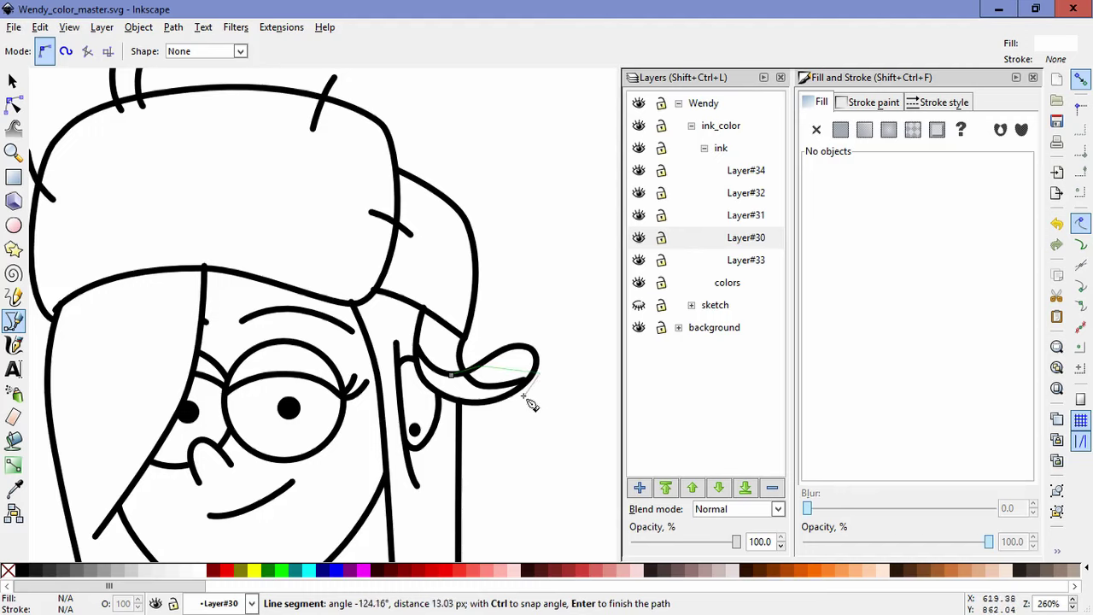
pyautogui.click(495, 412)
pyautogui.press('Escape')
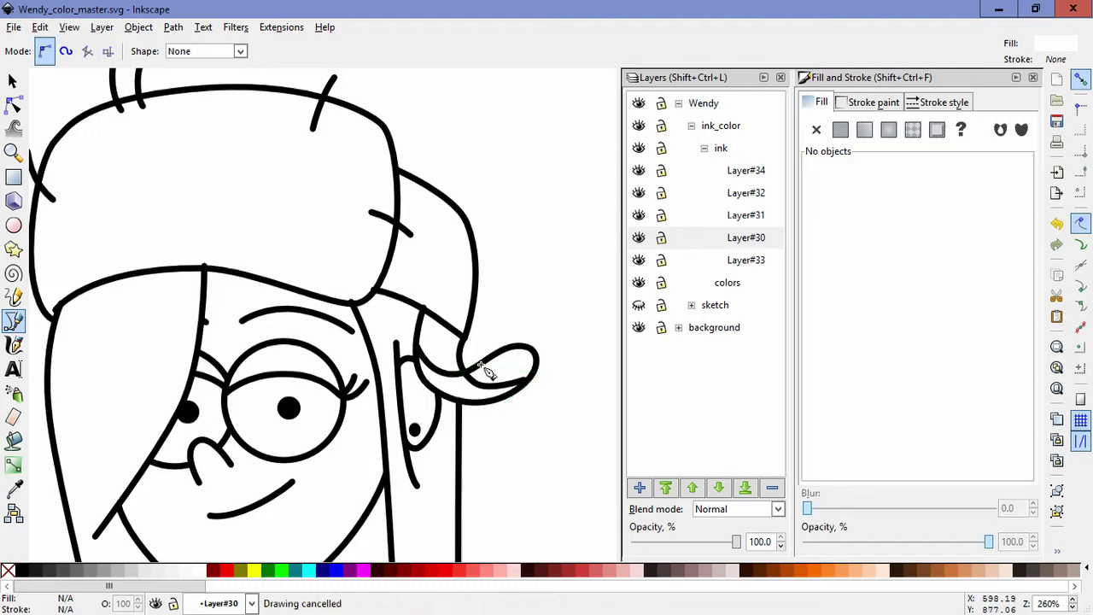
# Step: Draw a small closed shape around the short line joining the hat flap's corner to its curled tip
pyautogui.click(480, 363)
pyautogui.click(448, 328)
pyautogui.click(465, 334)
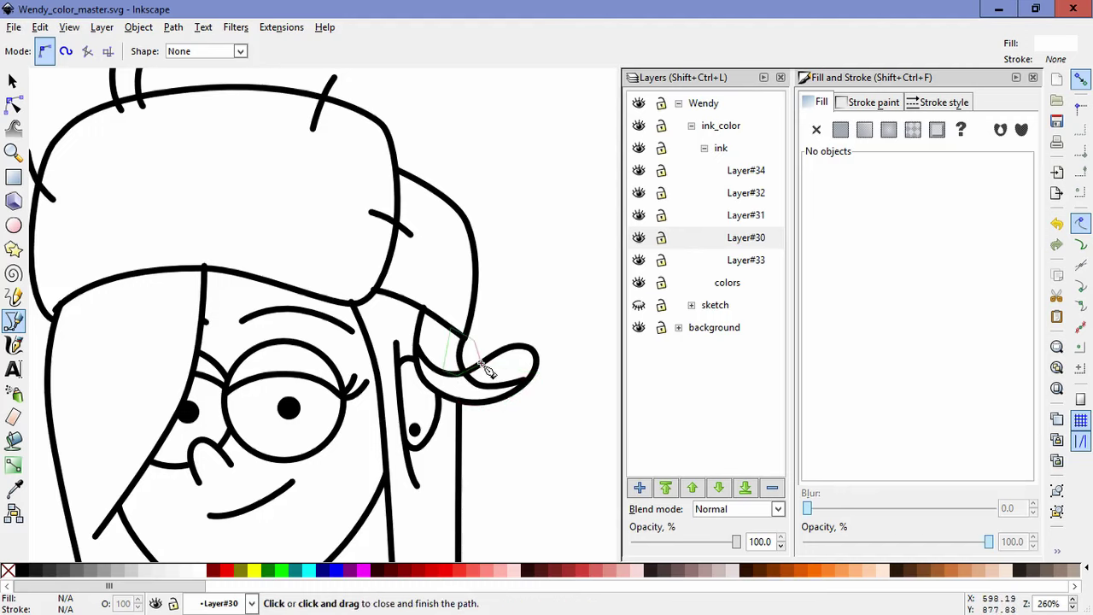
pyautogui.click(481, 363)
# Step: Mask the hat flap's inner line with the small shape to hide the portion running inside the curled tip
pyautogui.click(12, 82)
pyautogui.keyDown('shift'); pyautogui.click(487, 399); pyautogui.keyUp('shift')
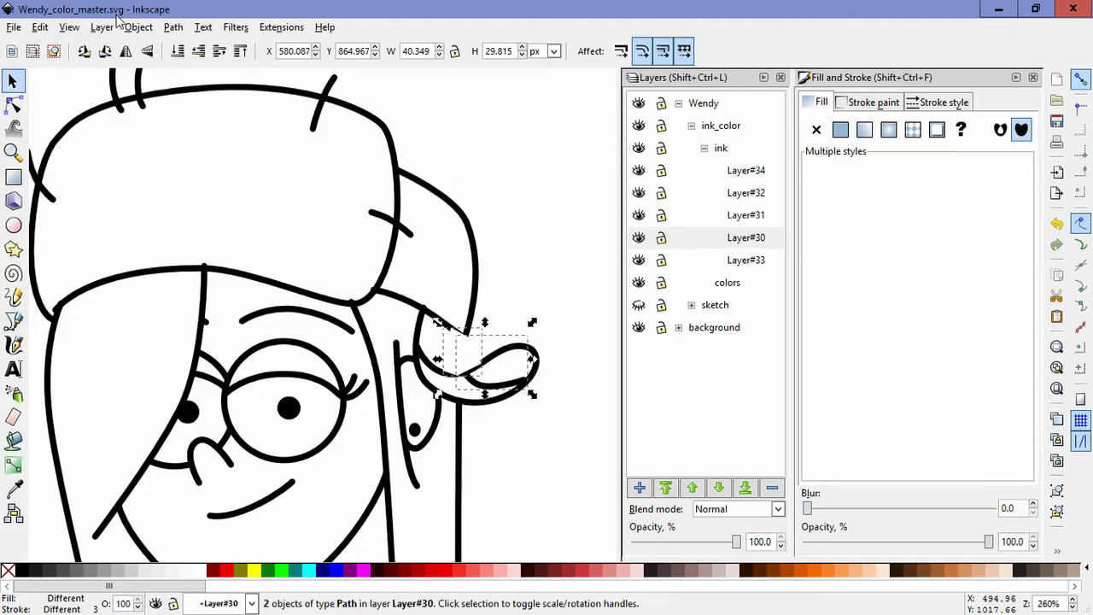
pyautogui.click(138, 27)
pyautogui.moveTo(242, 152)
pyautogui.click(333, 151)
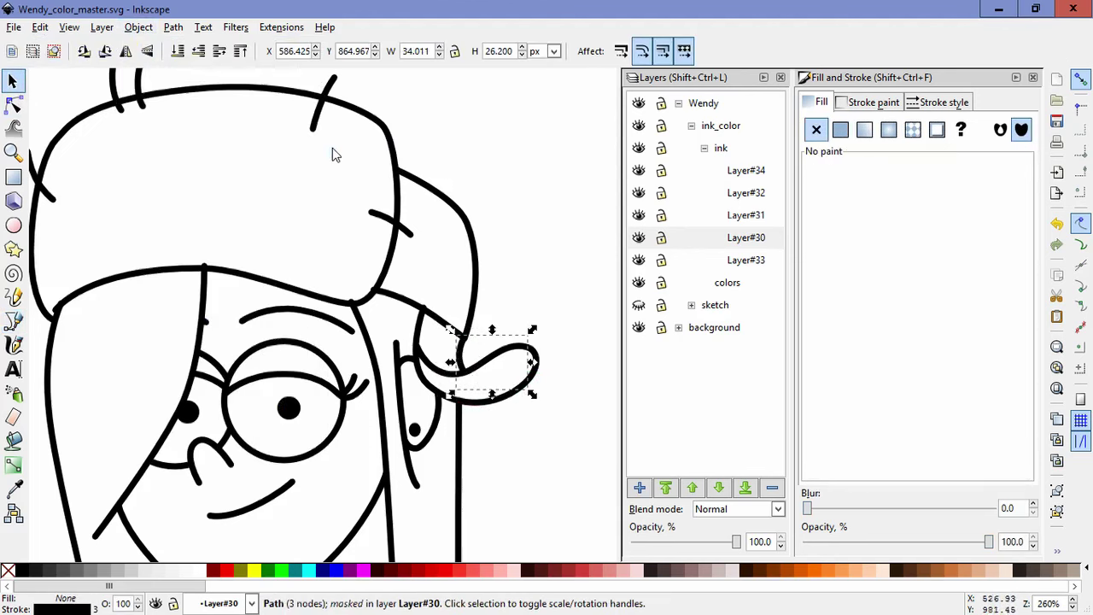
pyautogui.click(565, 484)
# Step: Move the top end node of the curled flap outline slightly so it sits on the hat flap's lower edge
pyautogui.click(13, 103)
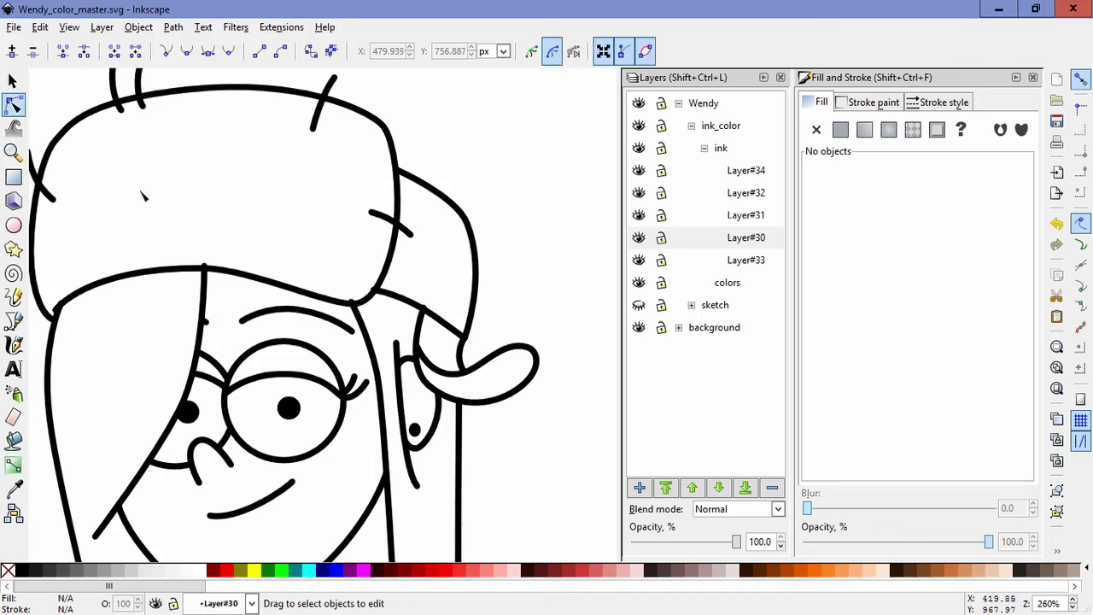
pyautogui.click(418, 319)
pyautogui.moveTo(421, 313); pyautogui.dragTo(424, 316)
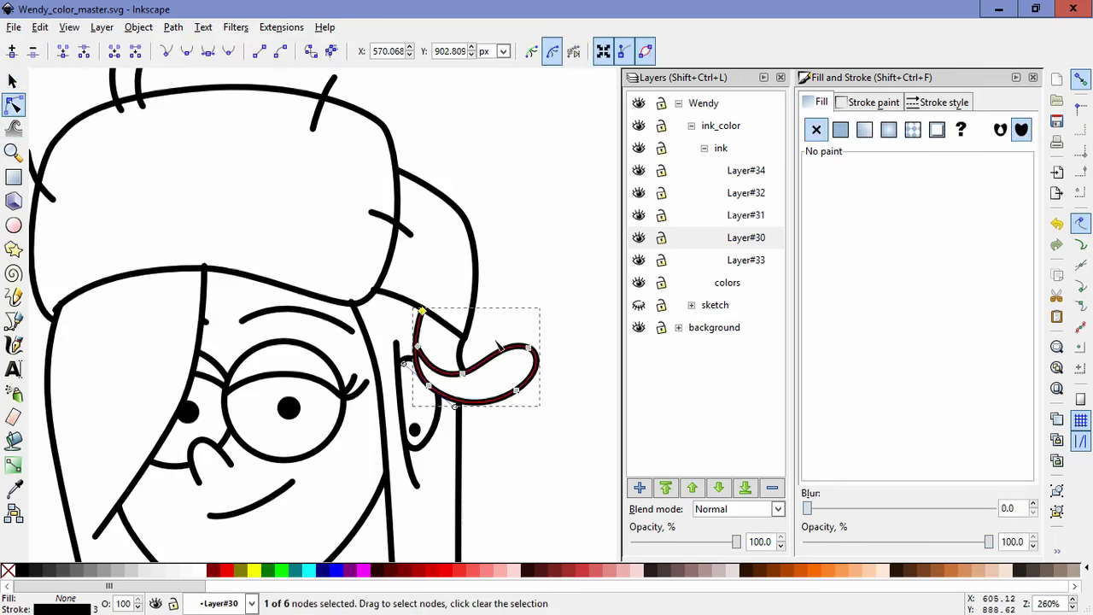
pyautogui.click(555, 473)
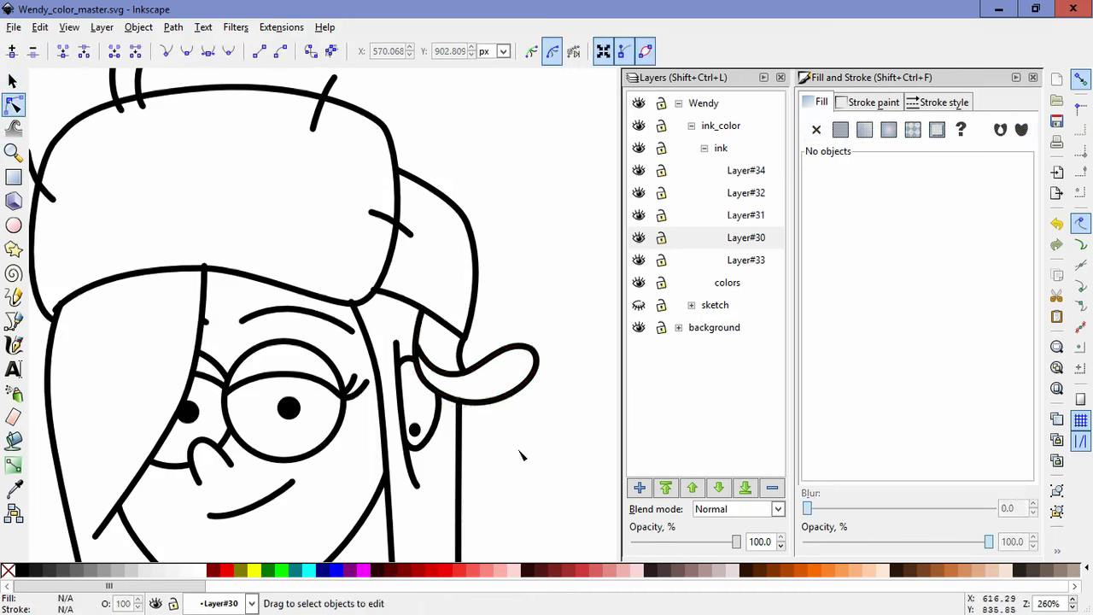
# Step: Move the inner end node of the hat flap's lower edge slightly so it meets the hat brim's outline
pyautogui.click(390, 295)
pyautogui.scroll(2, 390, 296)
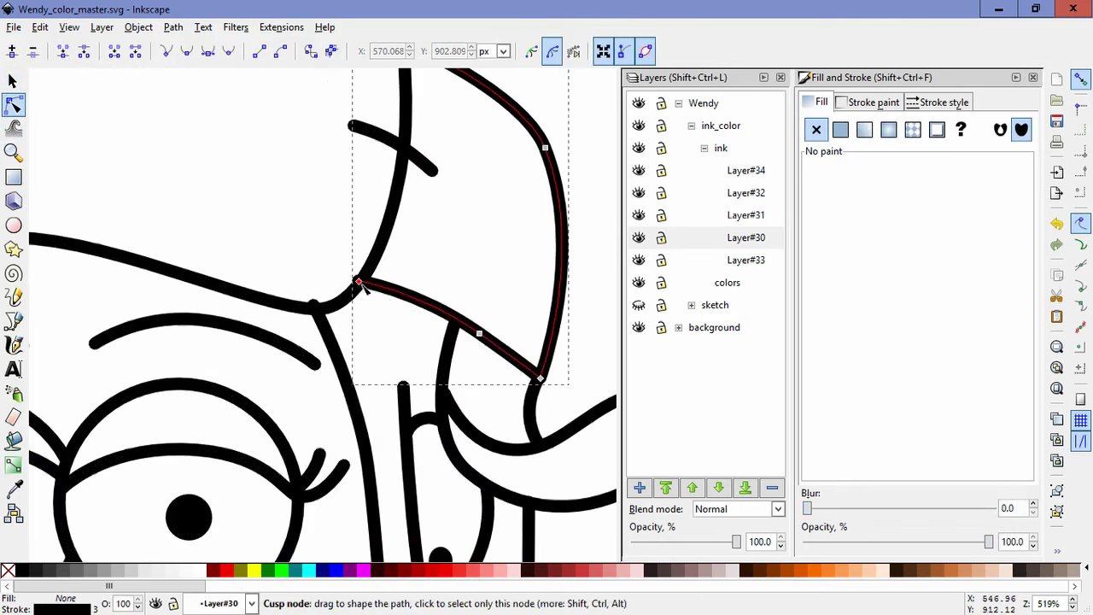
pyautogui.moveTo(359, 283); pyautogui.dragTo(418, 290)
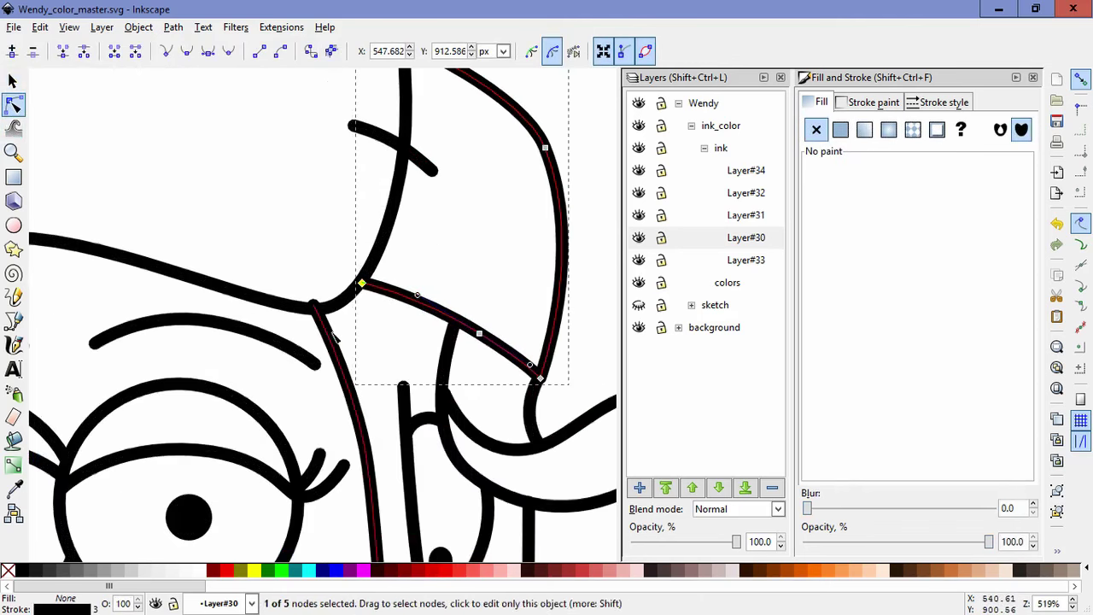
# Step: Move the top end nodes of the hair strand beside the face and the fringe line slightly so both sit on the hat brim's outline
pyautogui.click(314, 306)
pyautogui.click(314, 305)
pyautogui.click(379, 347)
pyautogui.scroll(-2, 376, 346)
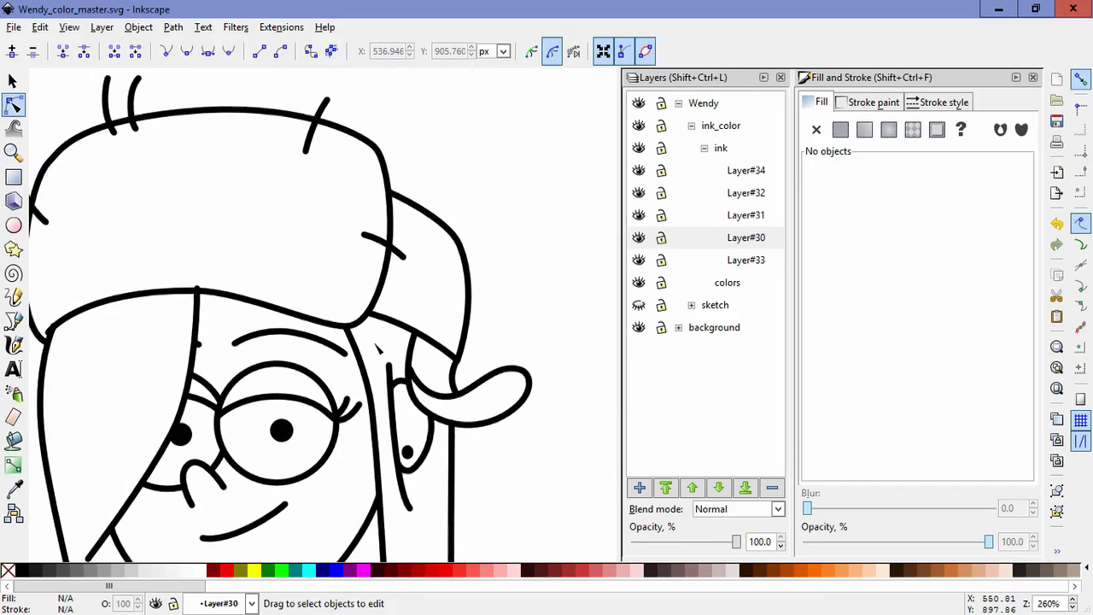
pyautogui.scroll(2, 219, 324)
pyautogui.click(256, 314)
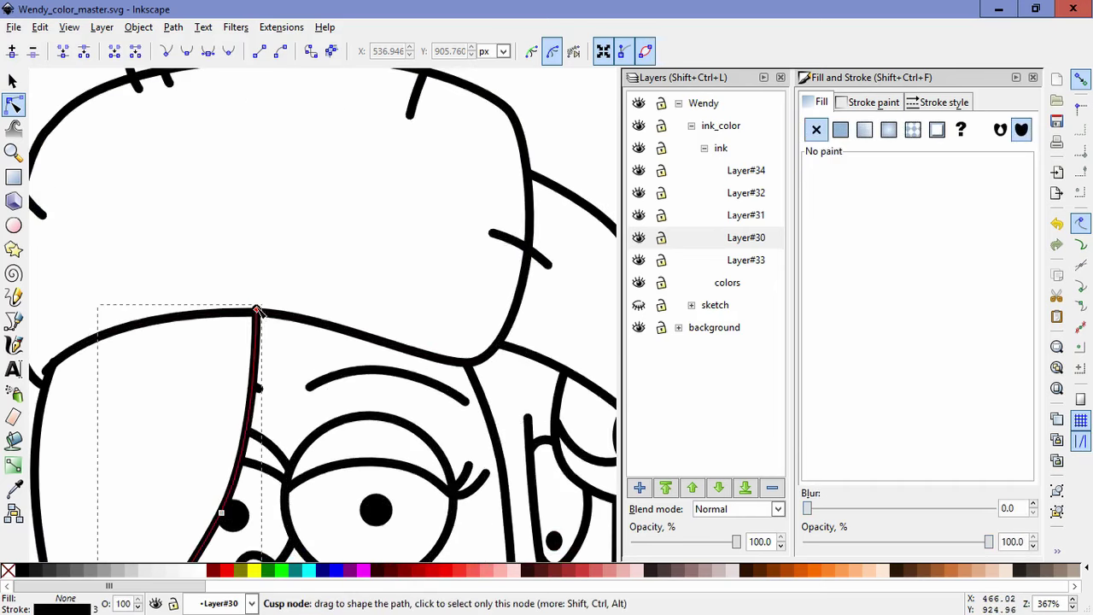
pyautogui.click(256, 314)
pyautogui.moveTo(277, 342); pyautogui.dragTo(413, 337)
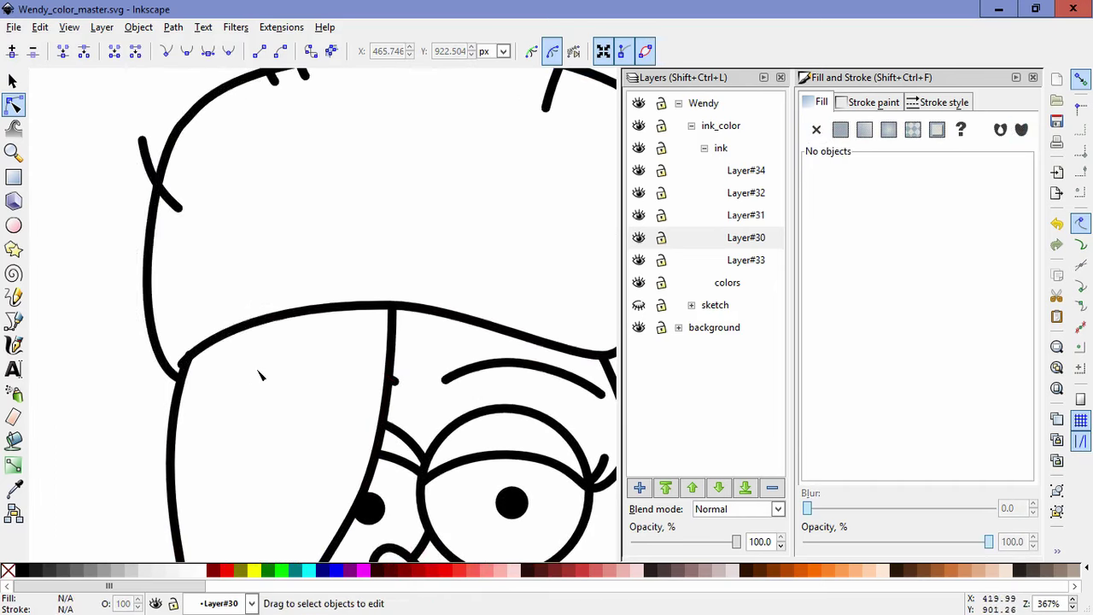
# Step: Move the top end node of the left hair outline slightly upward so it meets the hat brim's outline
pyautogui.click(189, 357)
pyautogui.moveTo(189, 357); pyautogui.dragTo(190, 360)
pyautogui.click(124, 394)
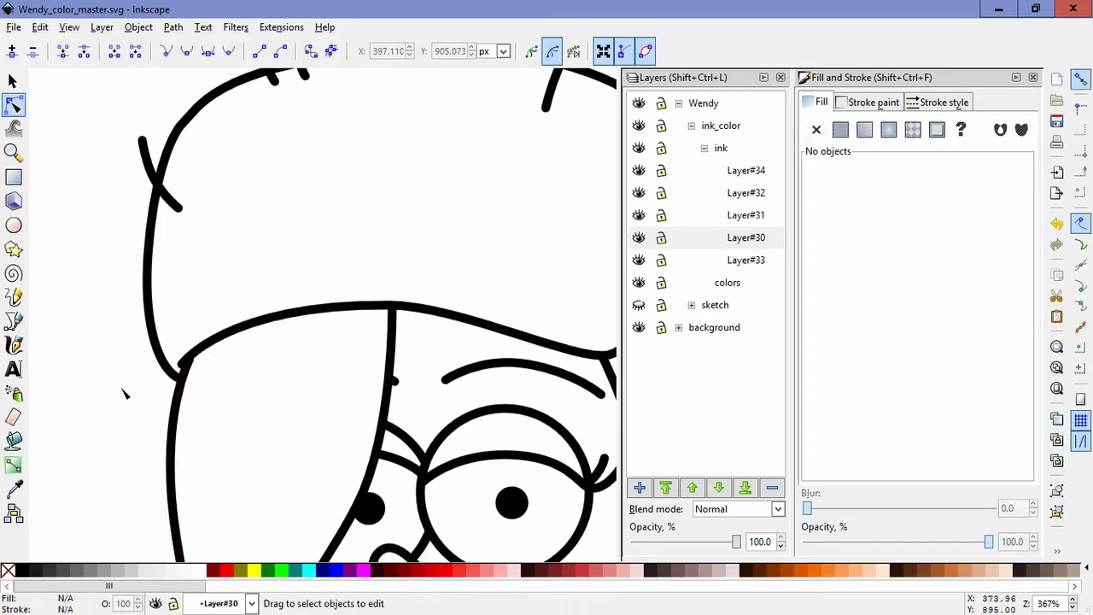
pyautogui.click(186, 361)
pyautogui.moveTo(186, 361); pyautogui.dragTo(193, 341)
pyautogui.click(113, 344)
pyautogui.click(114, 346)
# Step: Reshape the lower curve of the left hair outline near the shoulder by adjusting the handle of its lower smooth node
pyautogui.scroll(-4, 139, 377)
pyautogui.moveTo(137, 393); pyautogui.dragTo(156, 362)
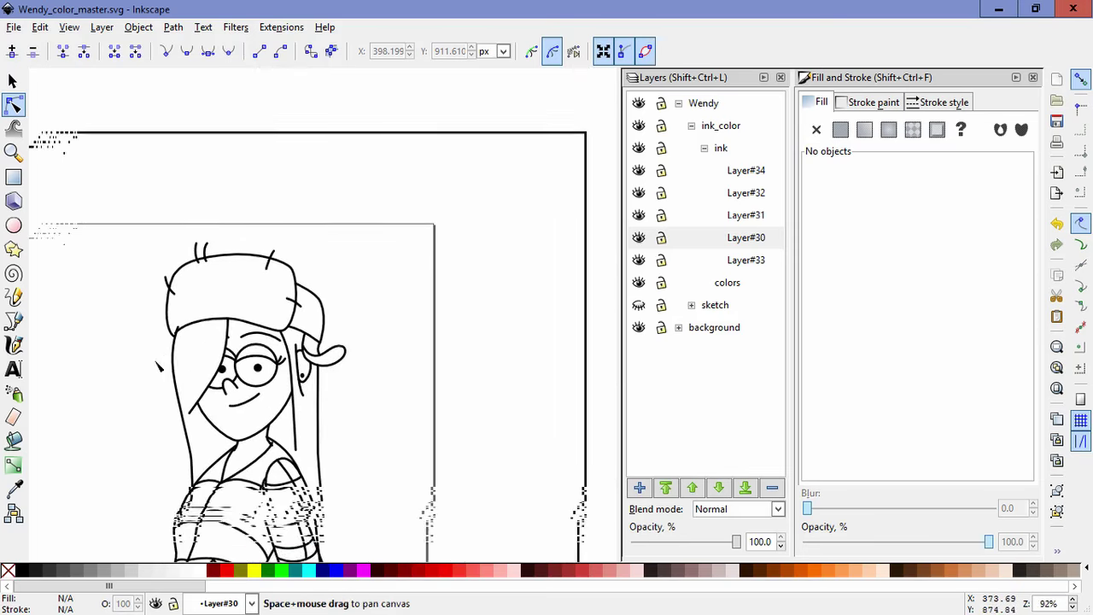
pyautogui.scroll(1, 163, 407)
pyautogui.click(275, 461)
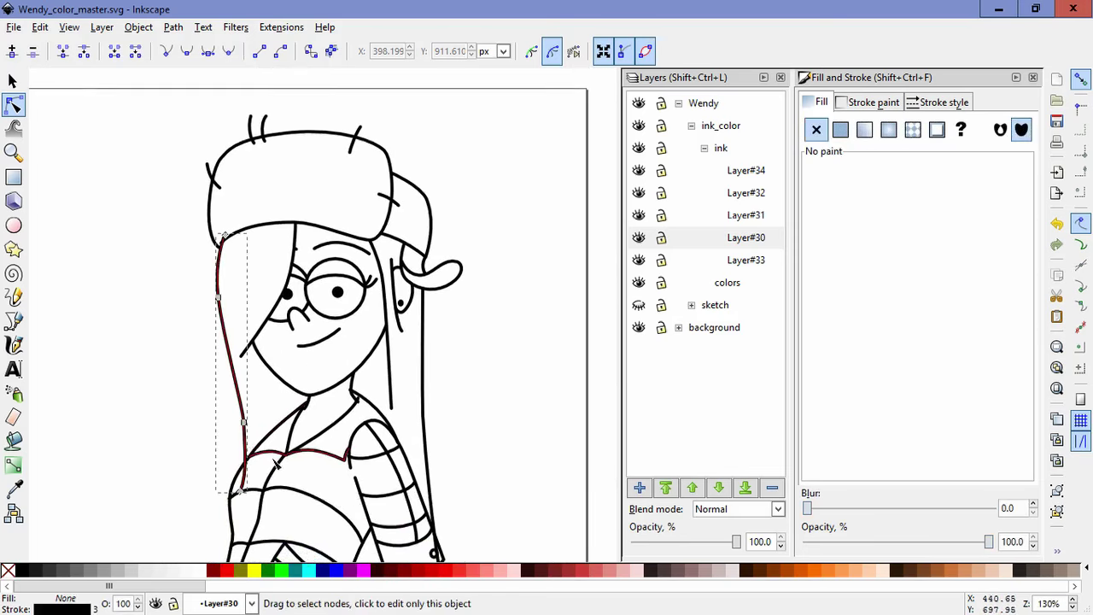
pyautogui.click(244, 421)
pyautogui.moveTo(244, 434); pyautogui.dragTo(247, 442)
pyautogui.click(198, 411)
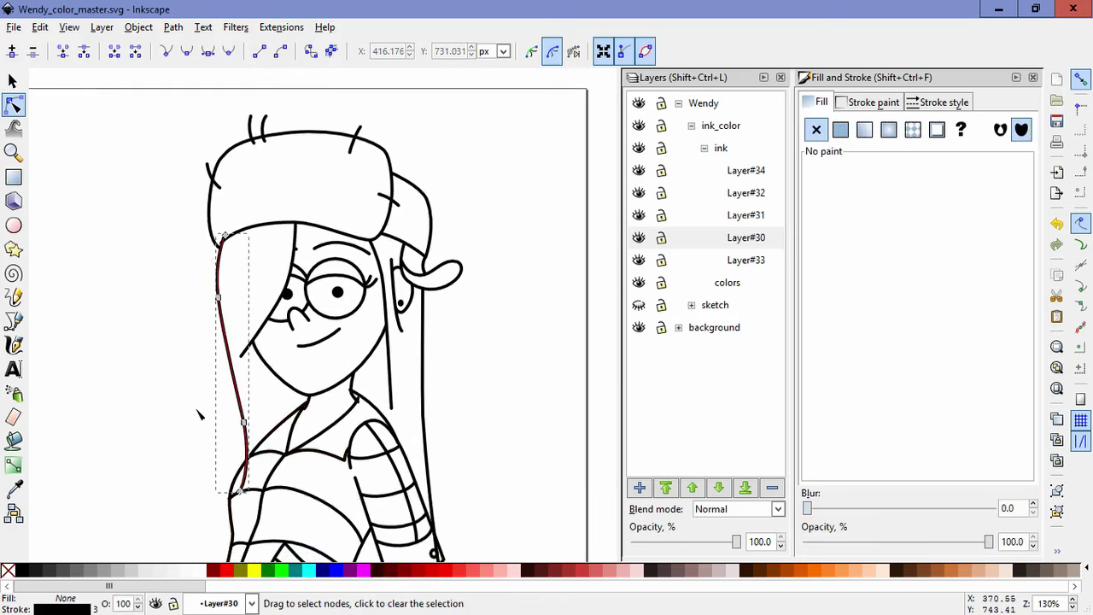
pyautogui.click(199, 414)
# Step: Draw a closed white shape around the left hair outline from the hat brim to the shoulder
pyautogui.click(15, 322)
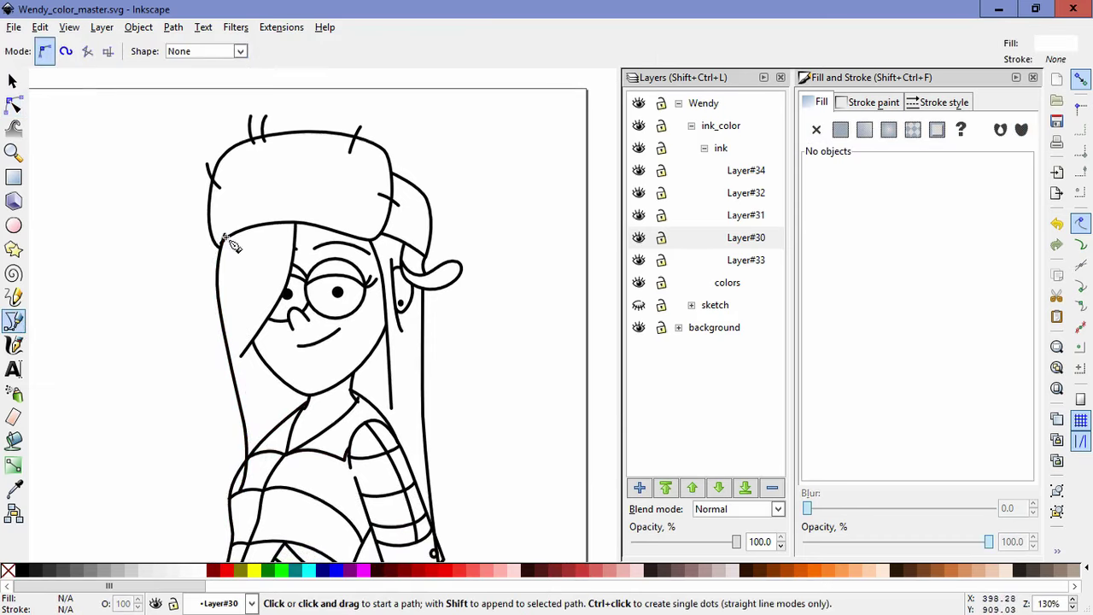
pyautogui.click(226, 236)
pyautogui.click(232, 475)
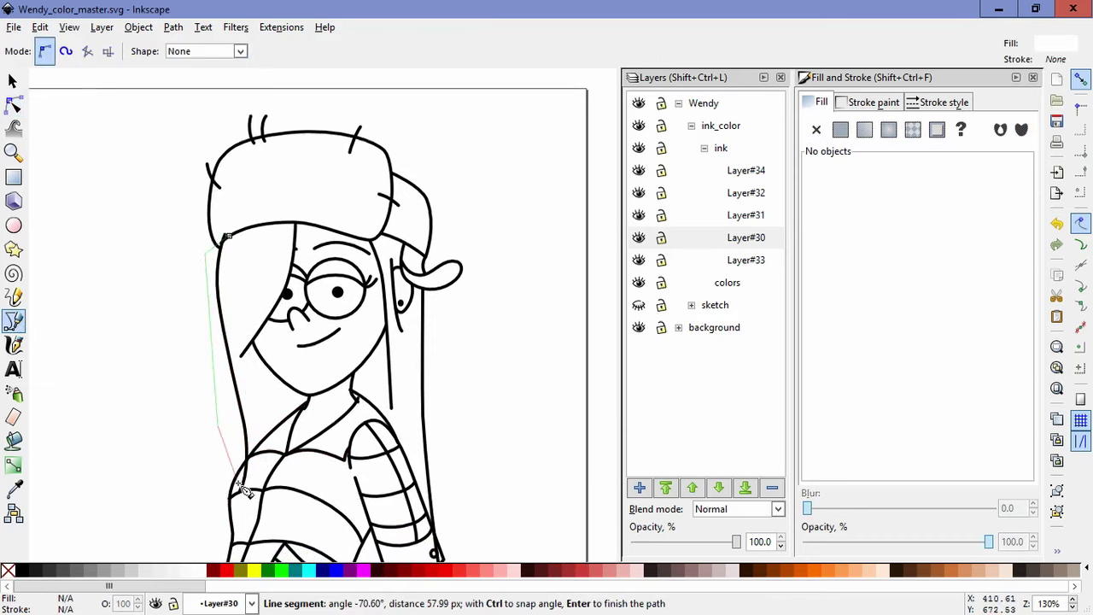
pyautogui.click(229, 240)
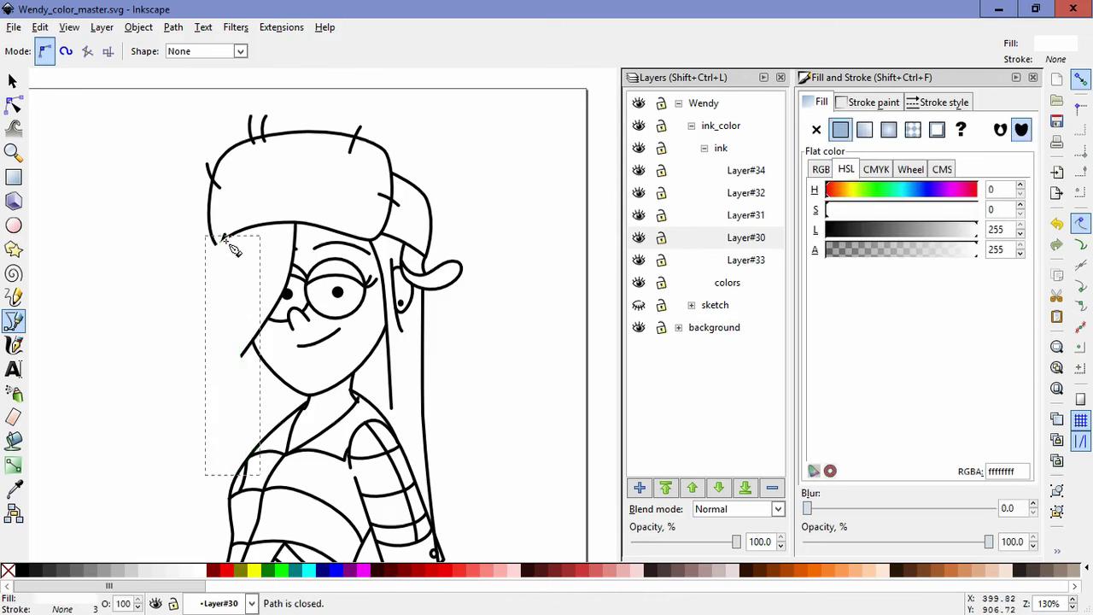
# Step: Mask the left hair outline with the white shape to hide the portion running inside the shoulder
pyautogui.click(12, 84)
pyautogui.keyDown('shift'); pyautogui.click(246, 480); pyautogui.keyUp('shift')
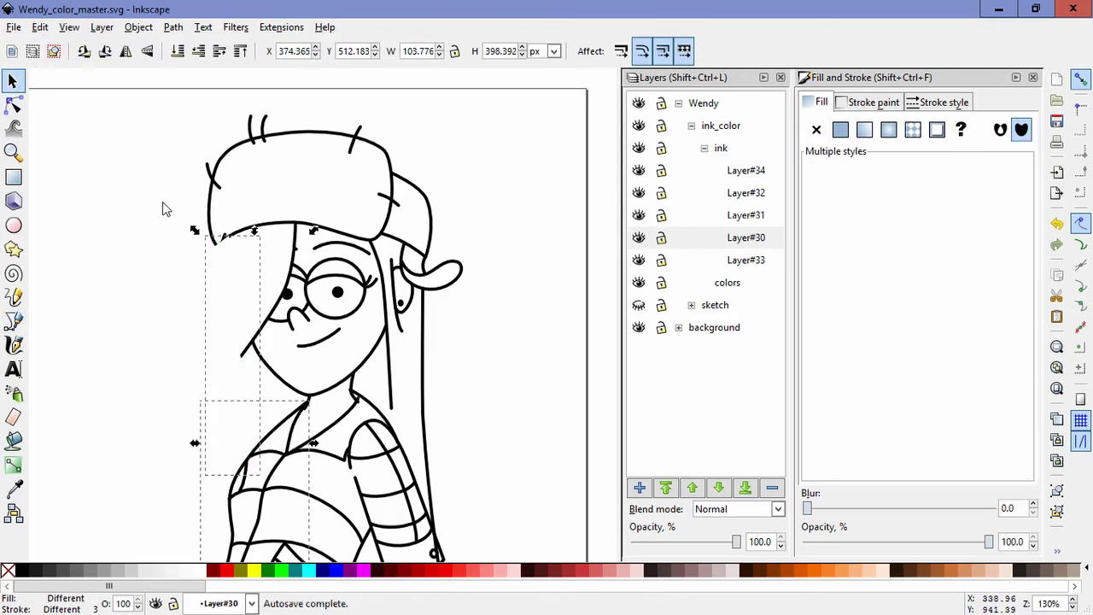
pyautogui.click(148, 365)
pyautogui.click(246, 478)
pyautogui.moveTo(246, 481); pyautogui.dragTo(274, 486)
pyautogui.hotkey('ctrl', 'z')
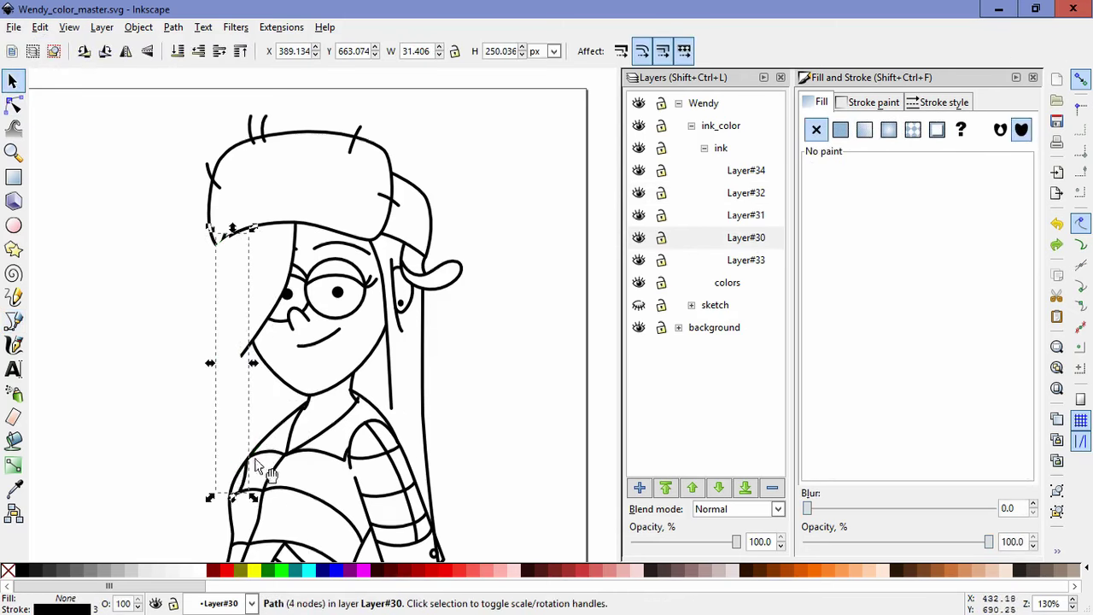
pyautogui.keyDown('shift'); pyautogui.click(254, 457); pyautogui.keyUp('shift')
pyautogui.click(138, 27)
pyautogui.click(333, 155)
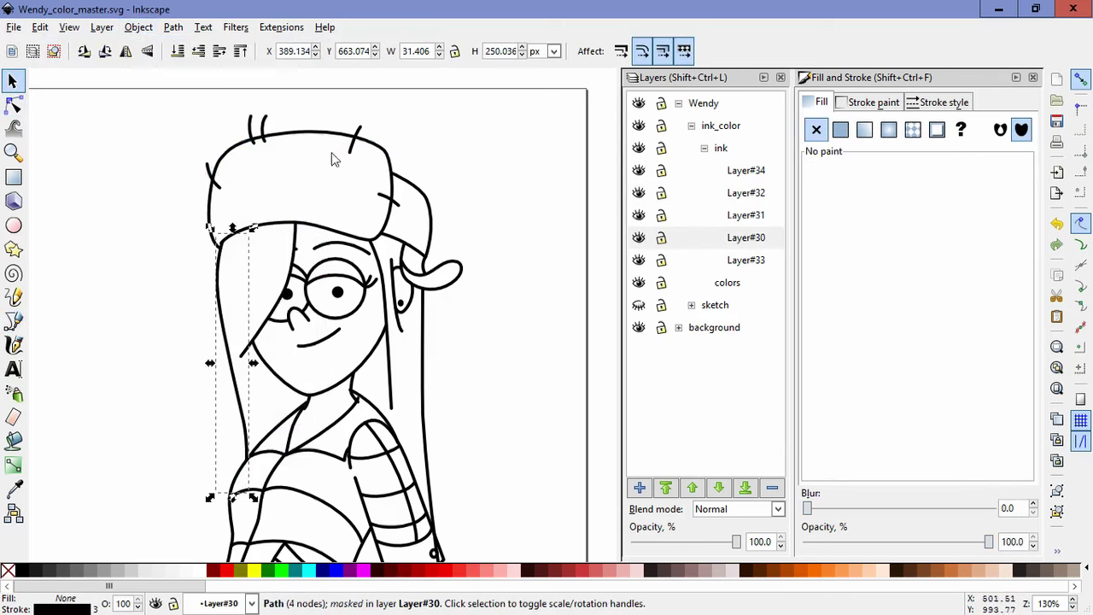
pyautogui.click(127, 333)
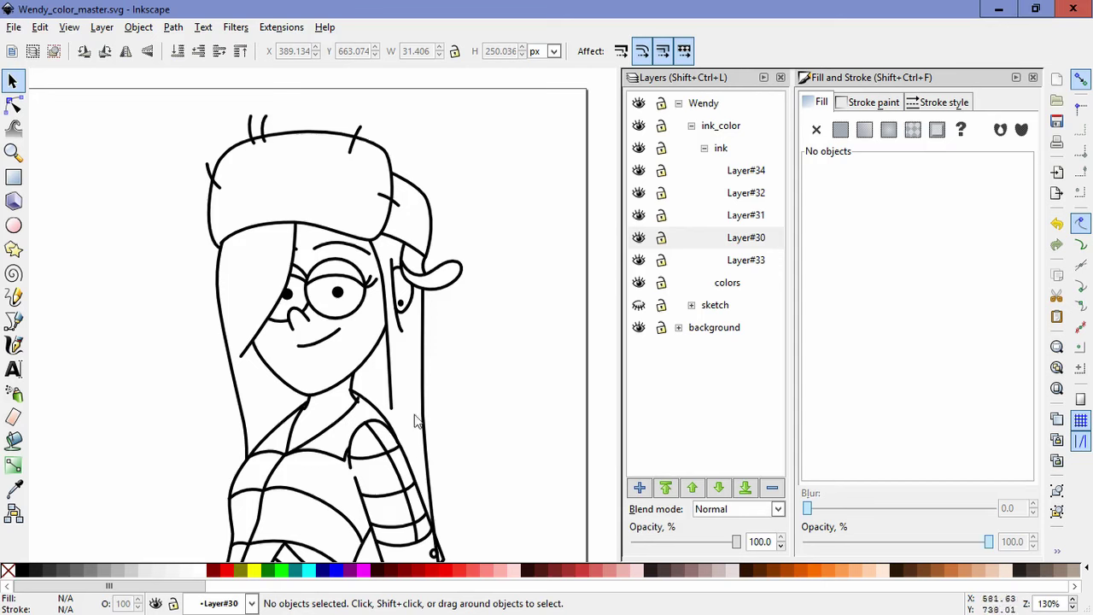
# Step: Move the upper end node of the left shoulder line so it meets the left neck line
pyautogui.scroll(2, 416, 420)
pyautogui.click(340, 389)
pyautogui.press('n')
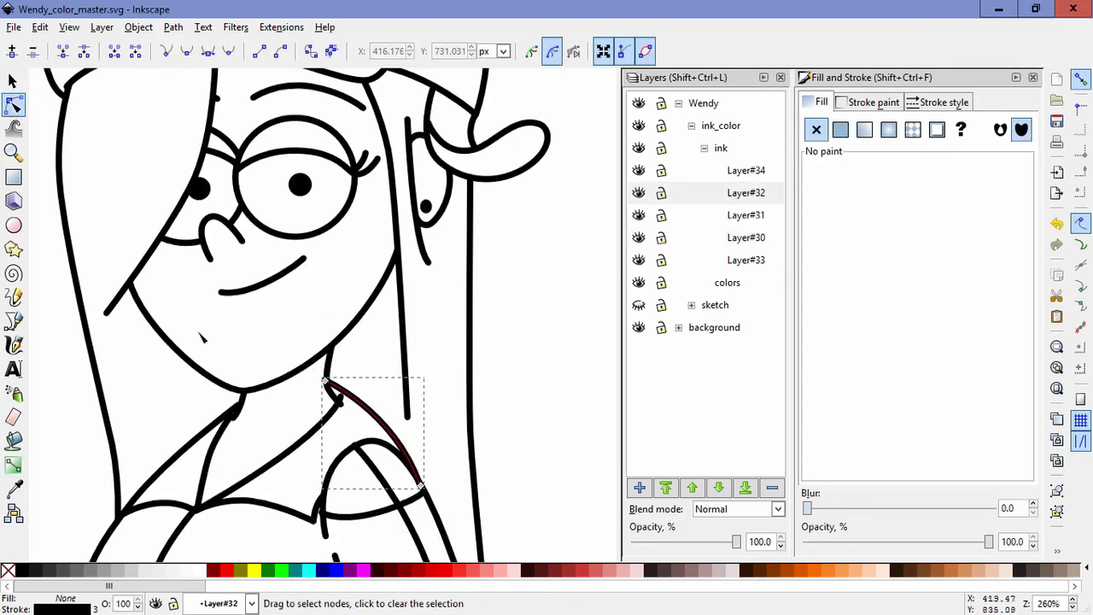
pyautogui.press('Escape')
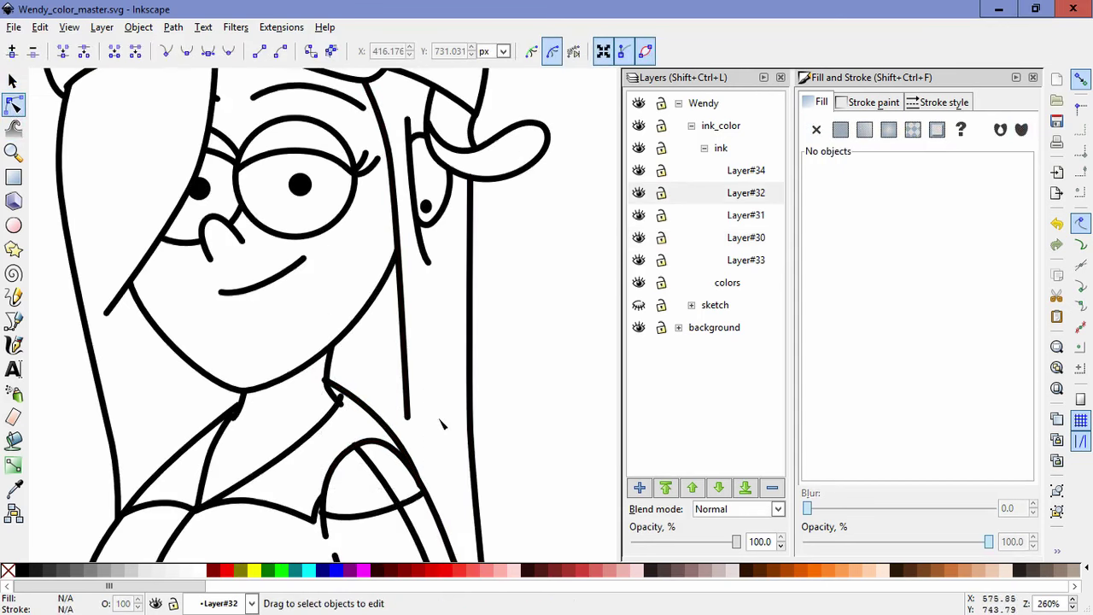
pyautogui.scroll(2, 293, 432)
pyautogui.click(167, 411)
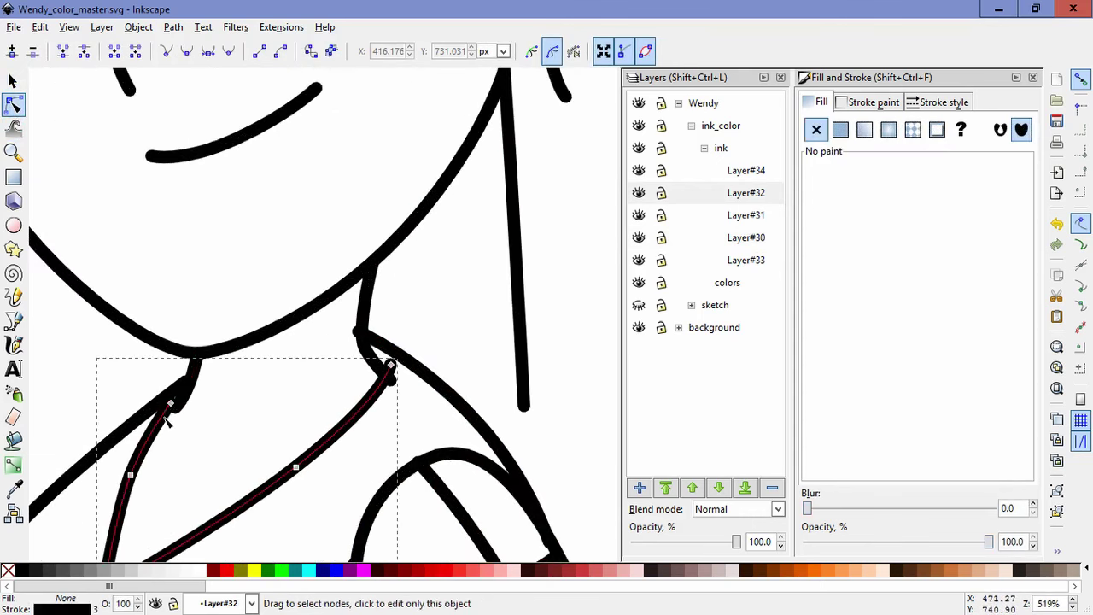
pyautogui.moveTo(173, 400); pyautogui.dragTo(191, 378)
pyautogui.click(261, 422)
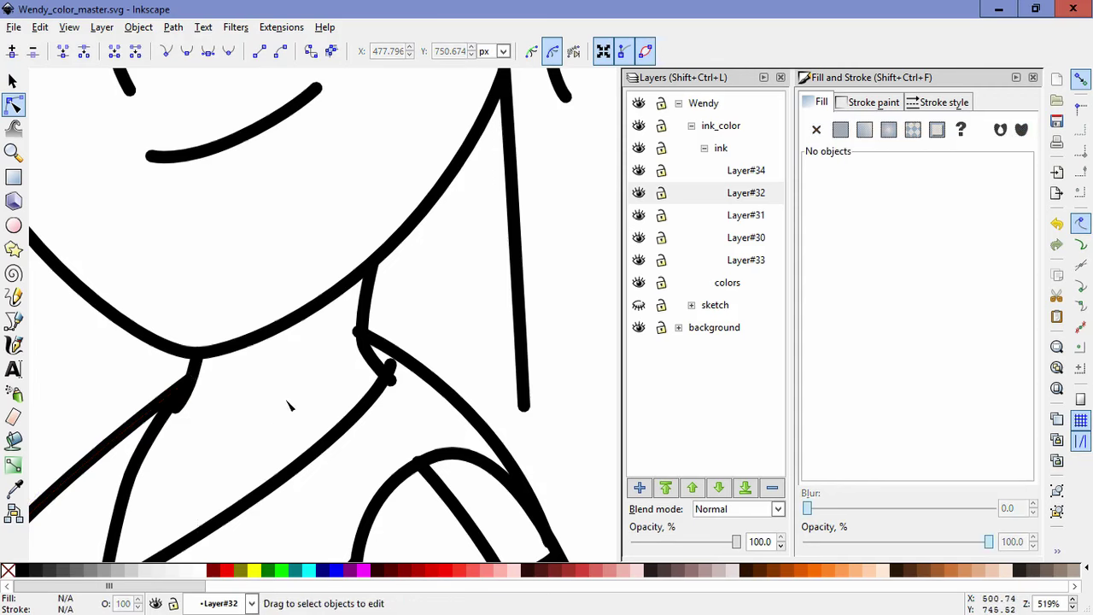
# Step: Move the lower end node of the left neck line onto the collar's end and adjust its handle to curve the line
pyautogui.click(182, 398)
pyautogui.click(194, 380)
pyautogui.click(219, 369)
pyautogui.click(197, 370)
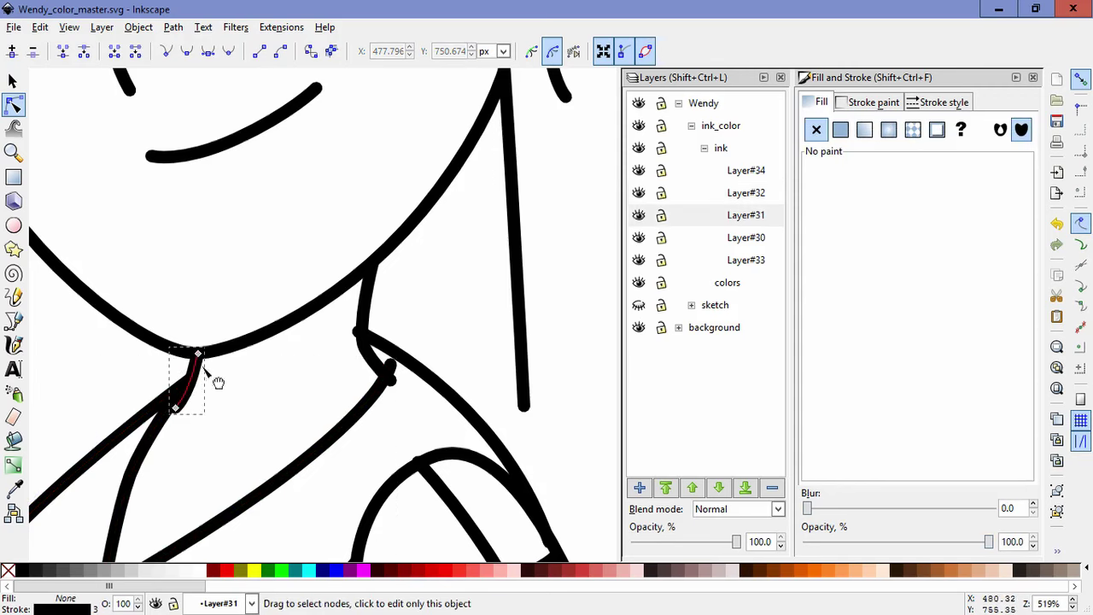
pyautogui.moveTo(168, 411); pyautogui.dragTo(193, 401)
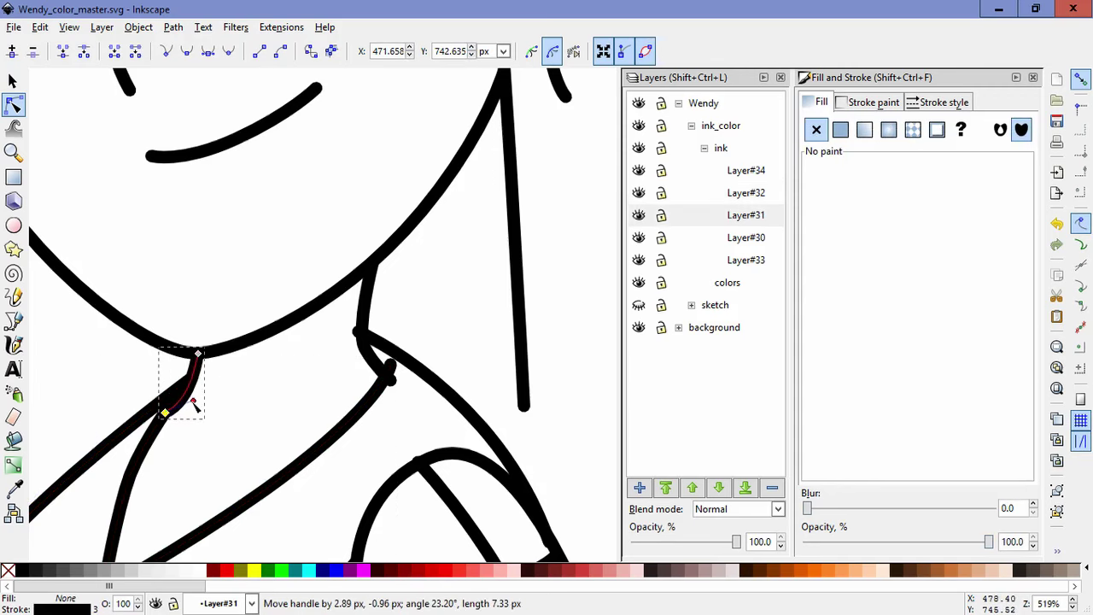
pyautogui.press('Escape')
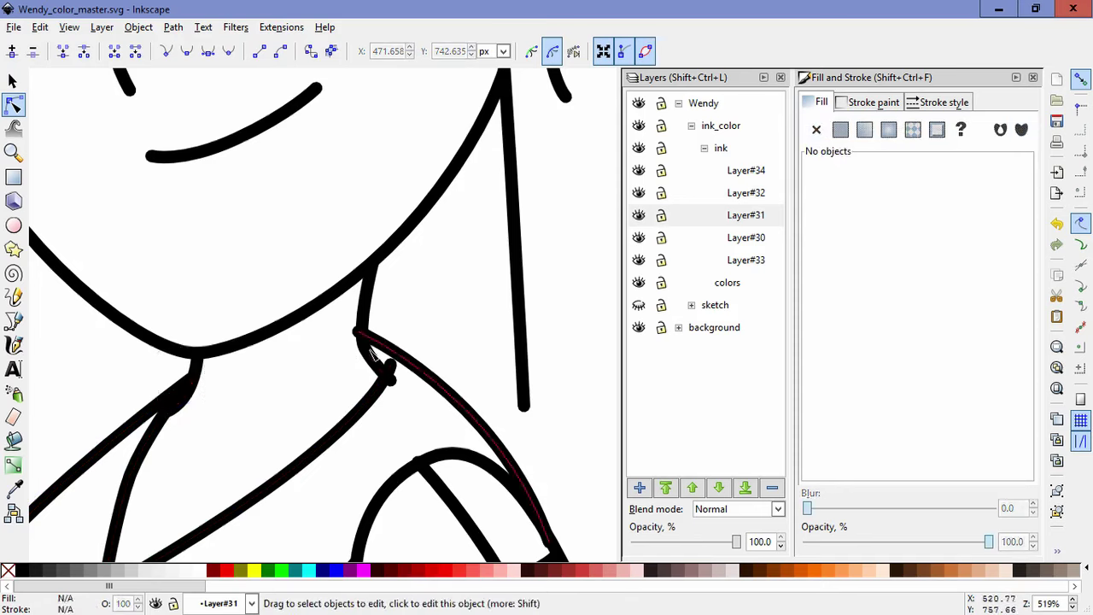
# Step: Move the top end node of the right neck line slightly upward so it overlaps the jawline
pyautogui.click(384, 371)
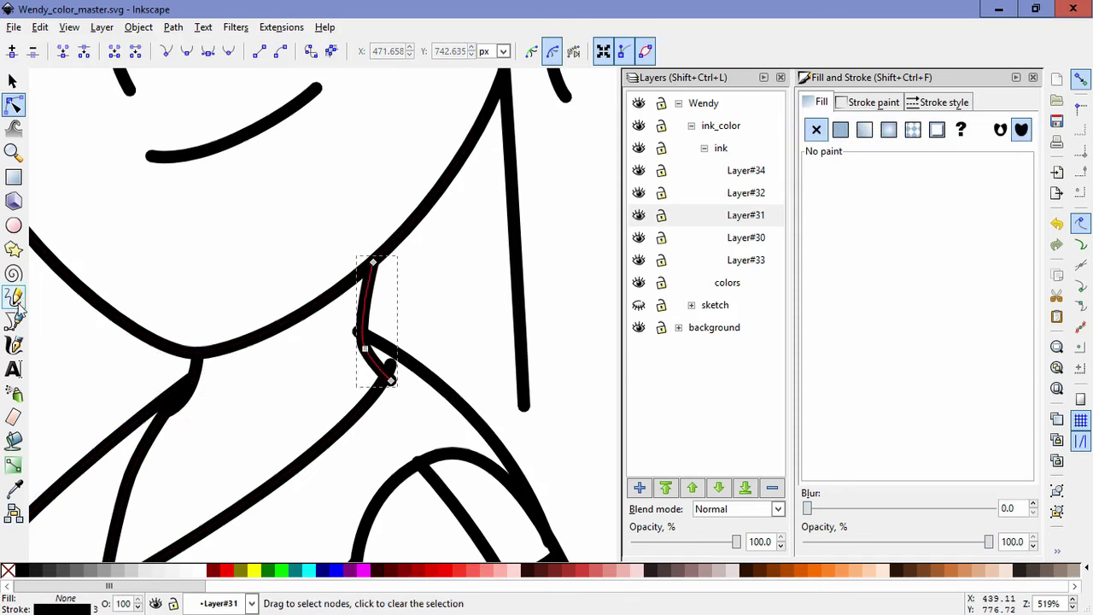
pyautogui.click(14, 319)
pyautogui.click(12, 81)
pyautogui.click(14, 104)
pyautogui.moveTo(374, 262); pyautogui.dragTo(374, 256)
# Step: Draw a closed white shape around the right neck line, running along the jawline and down to the collar
pyautogui.press('b')
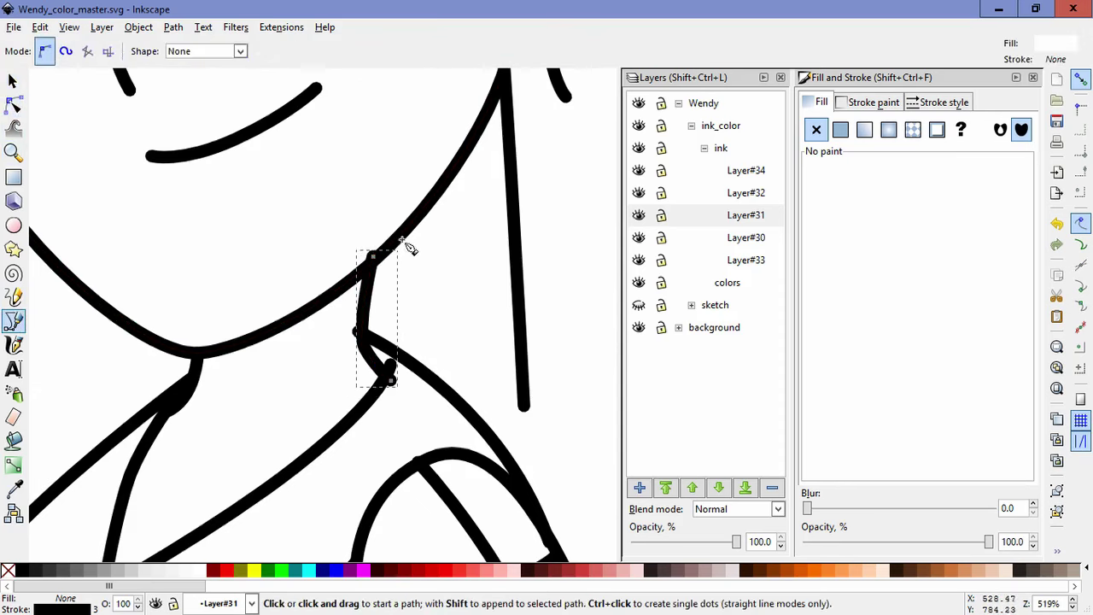
pyautogui.click(350, 289)
pyautogui.click(346, 359)
pyautogui.click(374, 392)
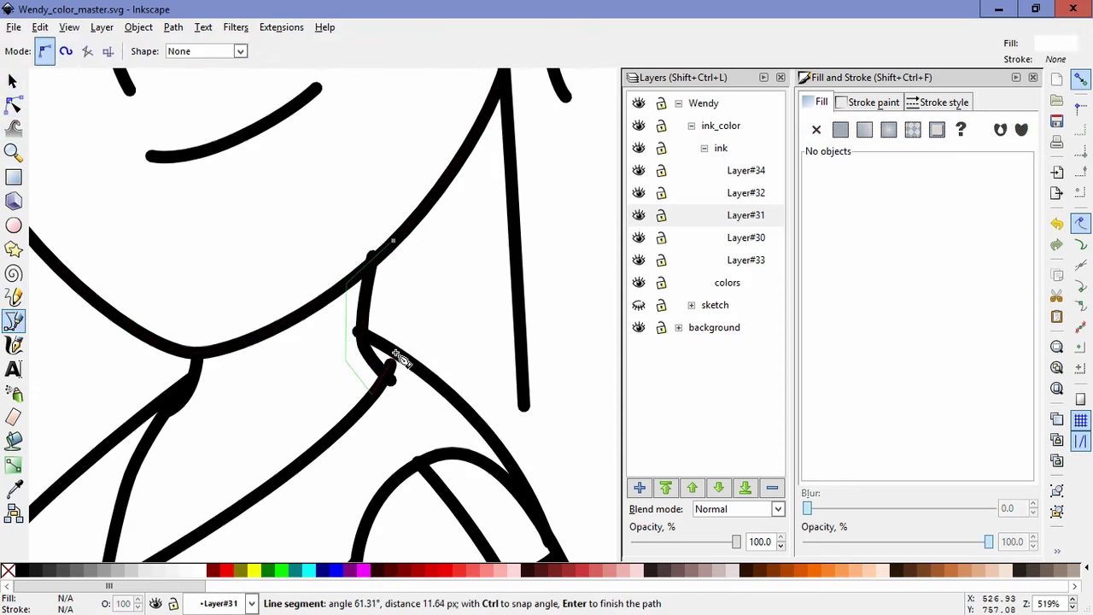
pyautogui.click(400, 350)
pyautogui.click(388, 299)
pyautogui.click(398, 243)
# Step: Mask the right neck line with the white shape to hide its ends protruding past the jawline and collar
pyautogui.click(14, 104)
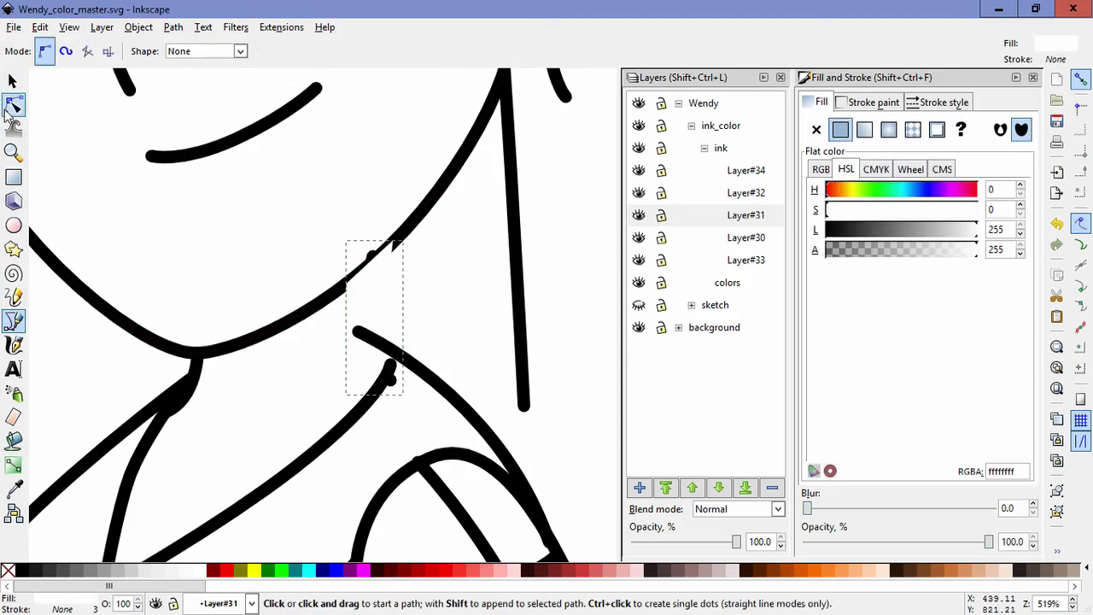
pyautogui.keyDown('shift'); pyautogui.click(393, 386); pyautogui.keyUp('shift')
pyautogui.click(392, 381)
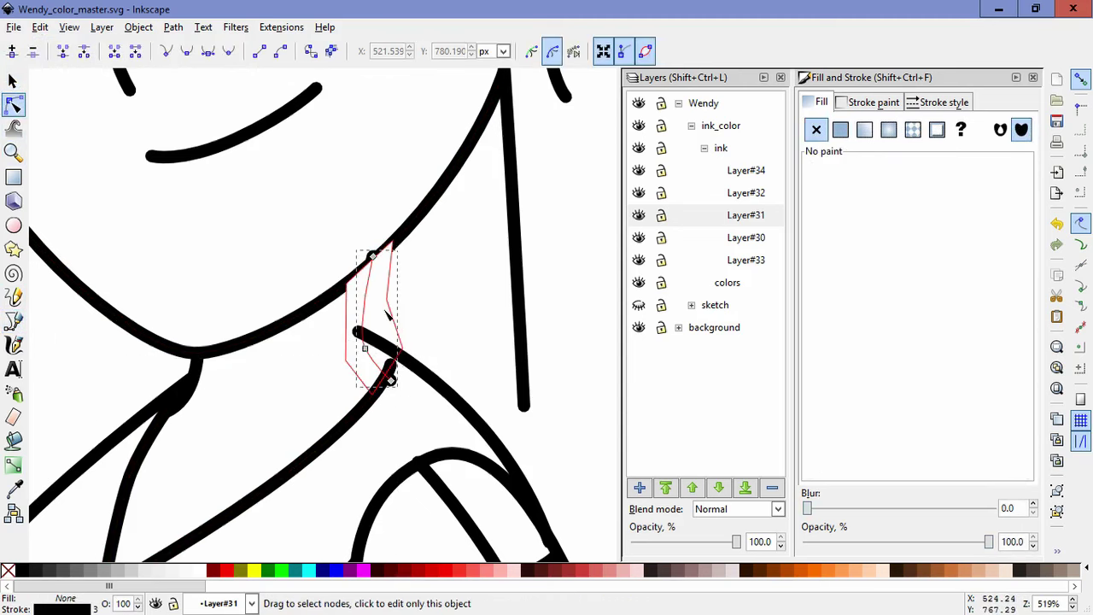
pyautogui.keyDown('shift'); pyautogui.click(390, 313); pyautogui.keyUp('shift')
pyautogui.click(139, 27)
pyautogui.moveTo(209, 154)
pyautogui.click(353, 150)
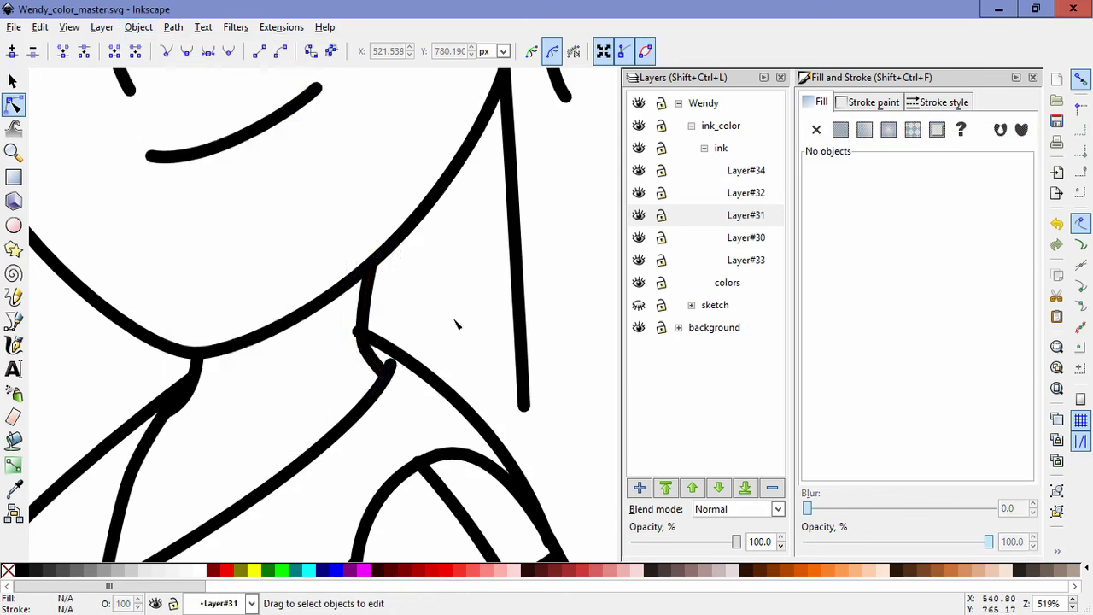
# Step: Move the upper end node of the right shoulder line slightly inward so it meets the right neck line
pyautogui.click(418, 367)
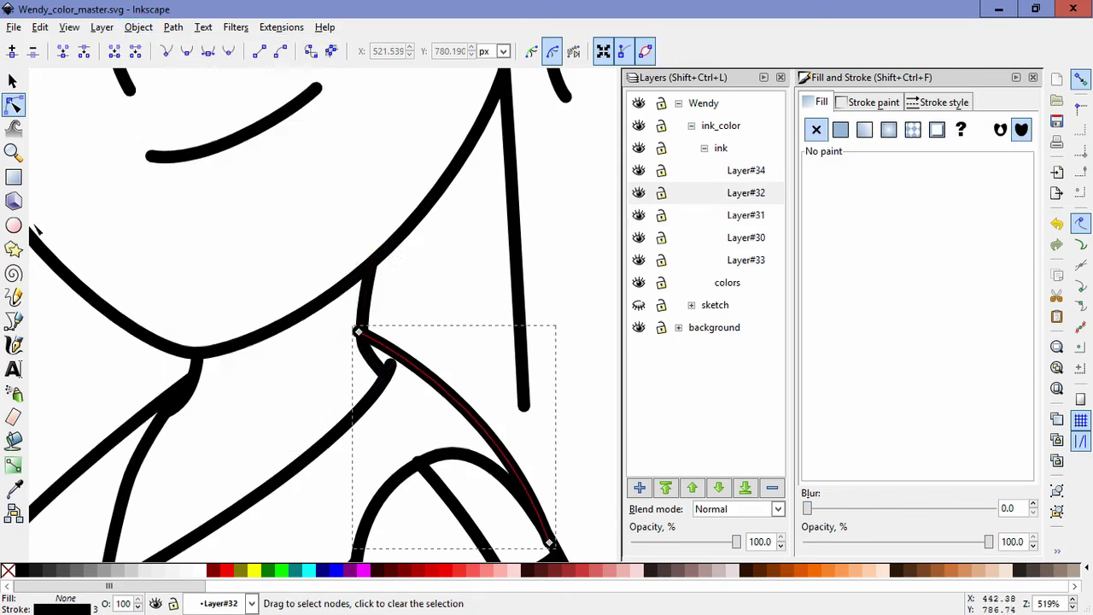
pyautogui.click(13, 321)
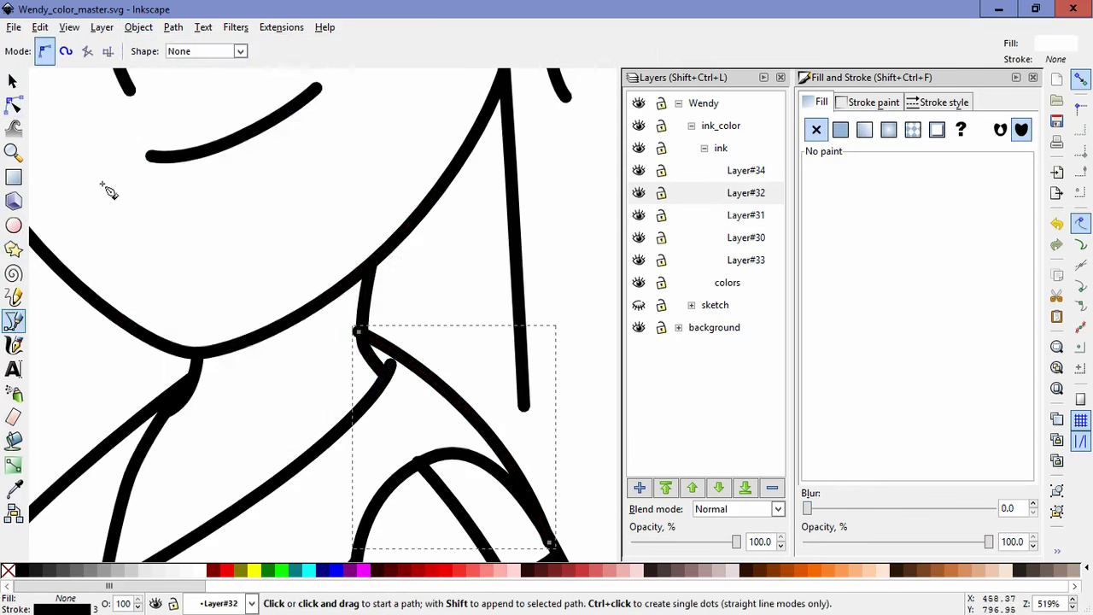
pyautogui.press('n')
pyautogui.moveTo(358, 332); pyautogui.dragTo(366, 337)
pyautogui.doubleClick(417, 311)
# Step: Move the lower end node of the right shoulder line by about 1.35 px and -1.93 px so it sits on the sleeve outline
pyautogui.press('space')
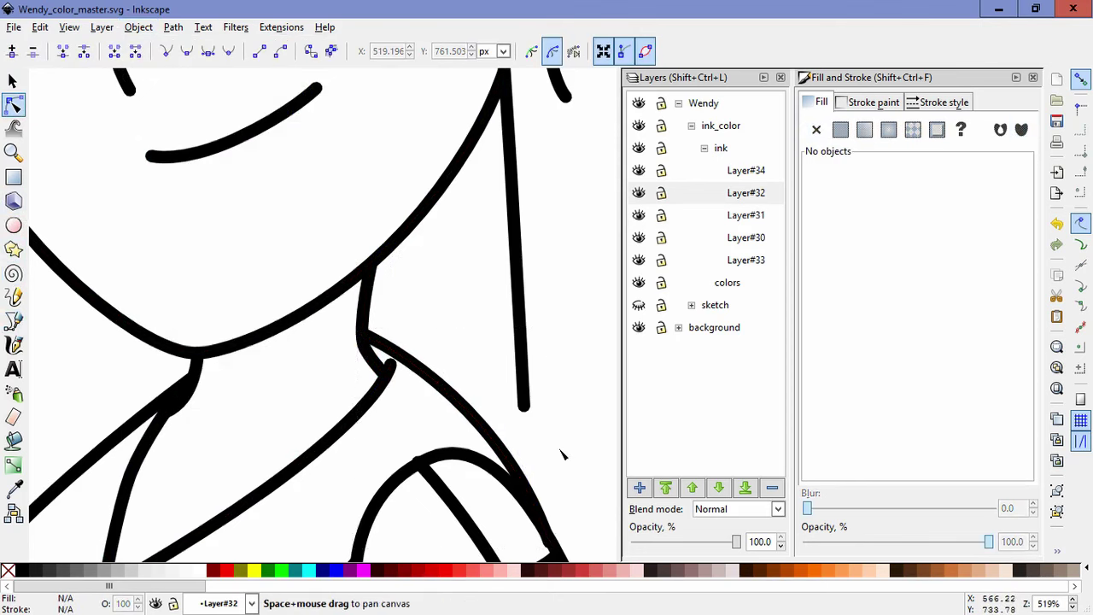
pyautogui.moveTo(560, 449); pyautogui.dragTo(449, 230)
pyautogui.click(418, 267)
pyautogui.moveTo(440, 324); pyautogui.dragTo(446, 333)
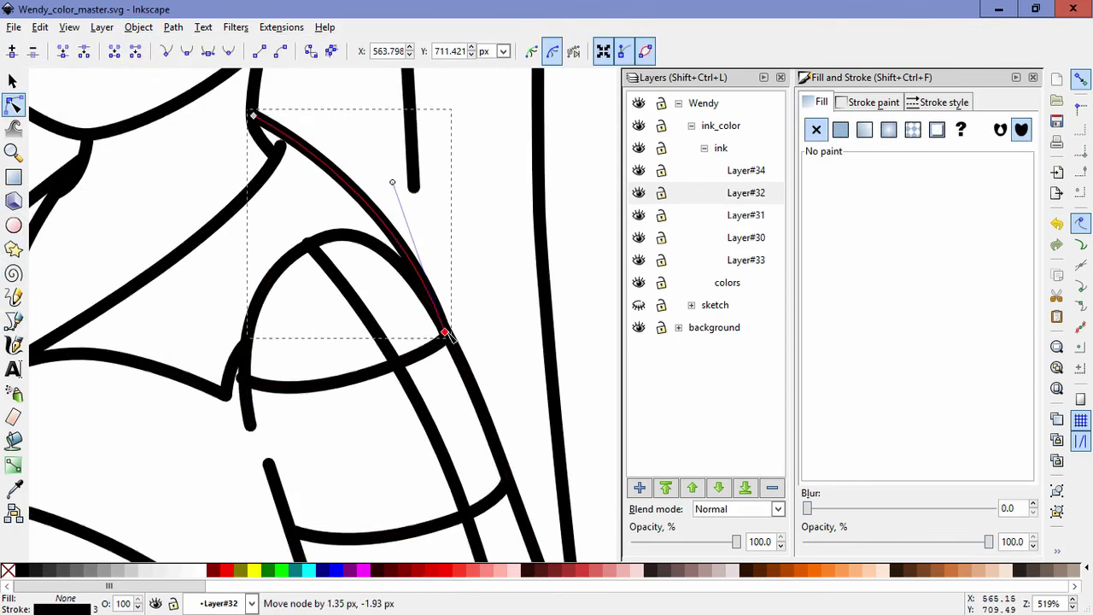
pyautogui.doubleClick(469, 303)
# Step: Move the upper end of the right sleeve's centre line and the inner end of its top stripe onto the sleeve outline
pyautogui.click(324, 265)
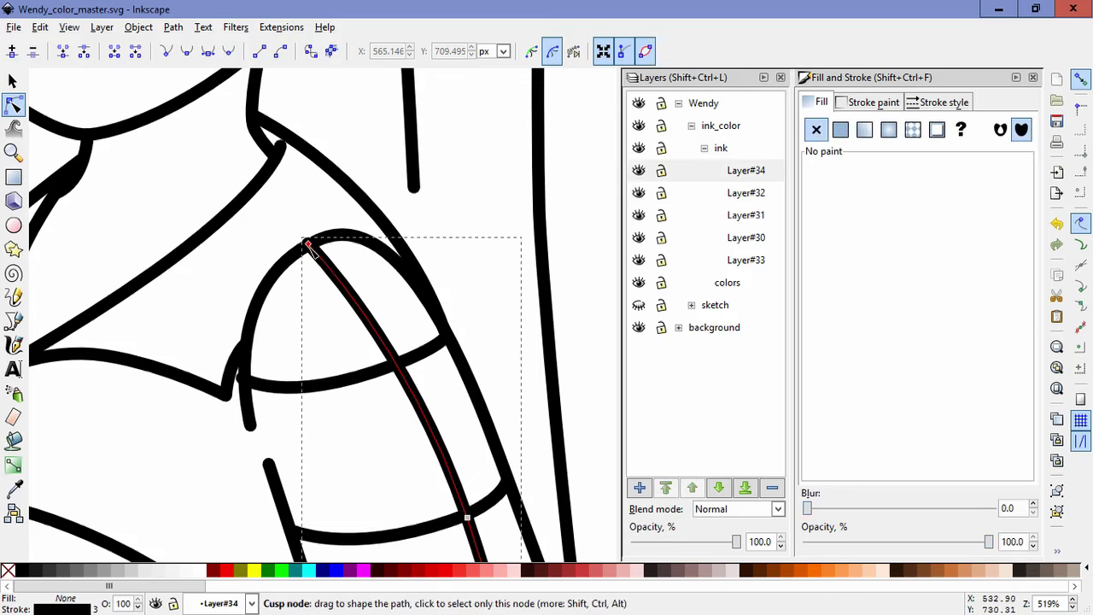
pyautogui.moveTo(308, 245); pyautogui.dragTo(314, 249)
pyautogui.click(450, 229)
pyautogui.click(354, 369)
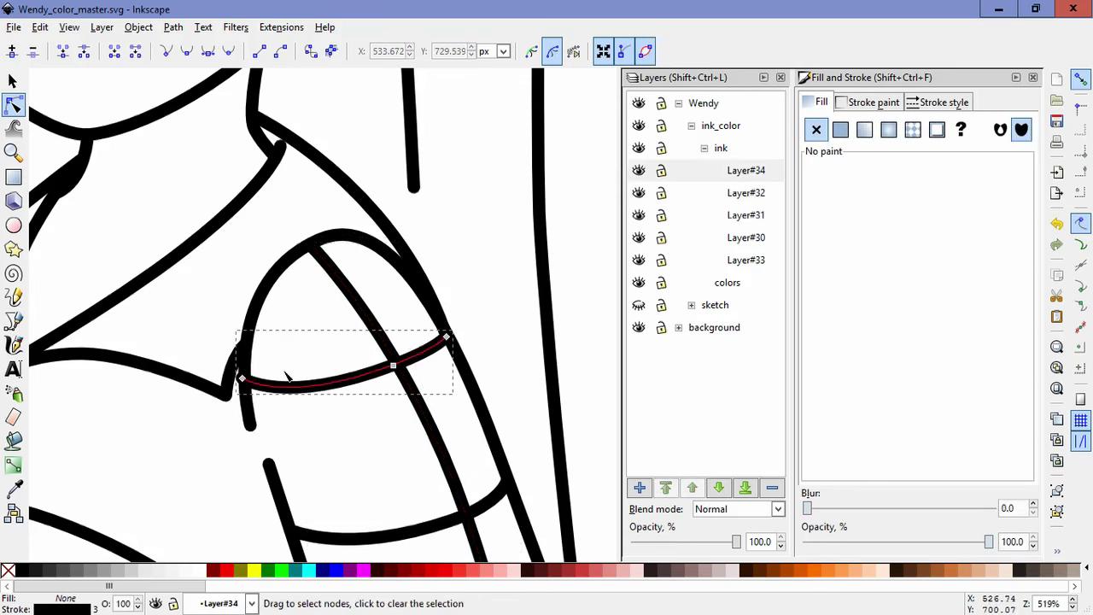
pyautogui.moveTo(242, 385); pyautogui.dragTo(346, 370)
# Step: Move the upper end node of the right sleeve's open inner edge by about -0.77 px and -0.96 px
pyautogui.click(370, 459)
pyautogui.click(346, 374)
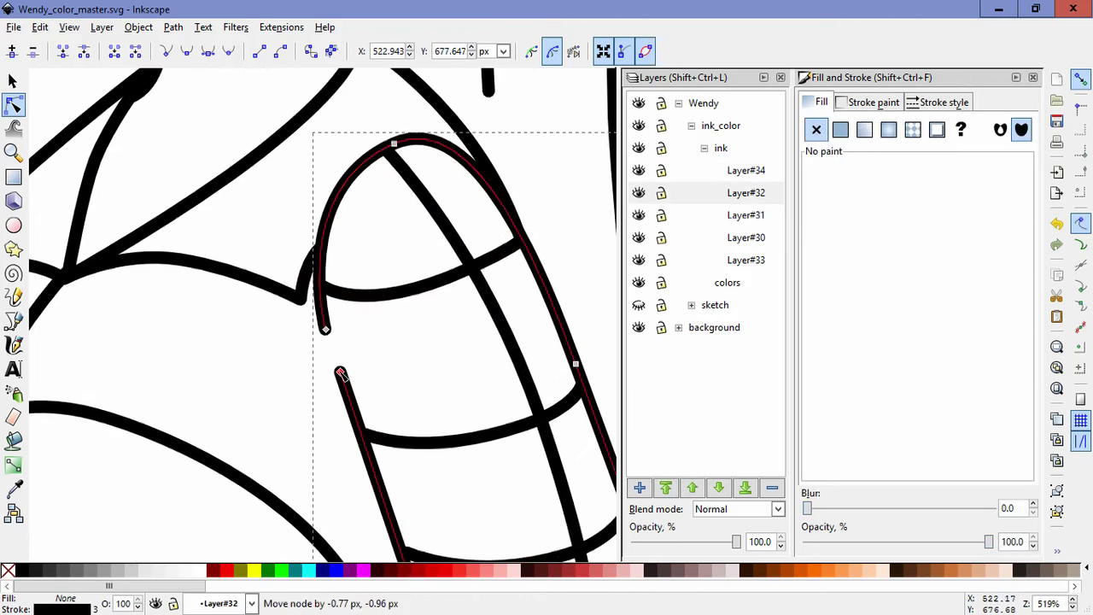
pyautogui.click(432, 361)
pyautogui.scroll(-3, 406, 380)
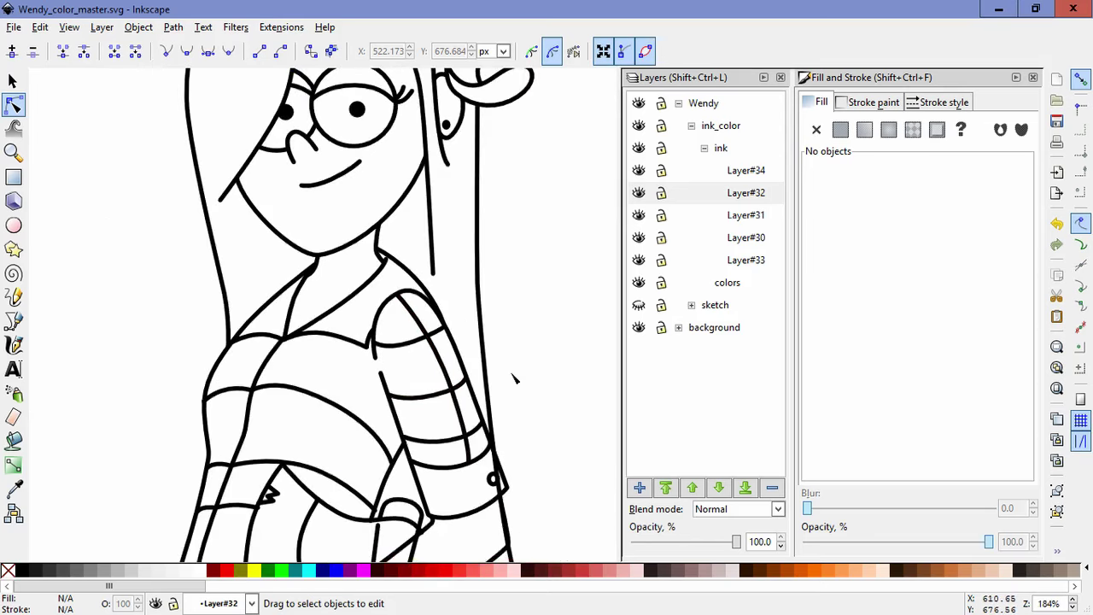
# Step: Move the inner end of the right sleeve's lowest stripe onto the sleeve edge and the centre line's lower end onto that stripe
pyautogui.scroll(1, 514, 379)
pyautogui.click(447, 388)
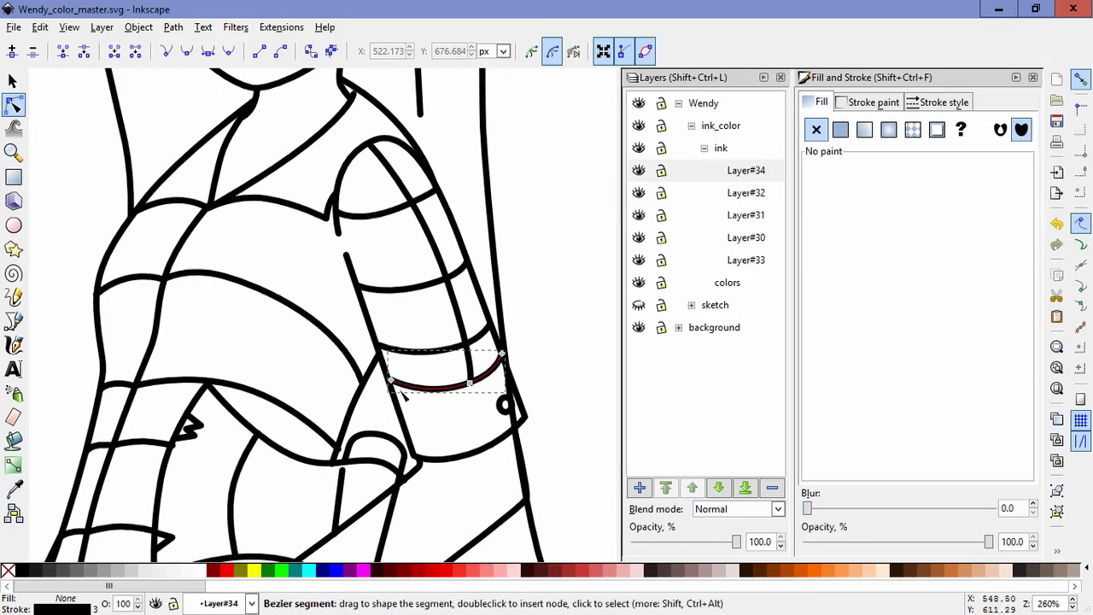
pyautogui.moveTo(392, 381); pyautogui.dragTo(393, 388)
pyautogui.click(475, 382)
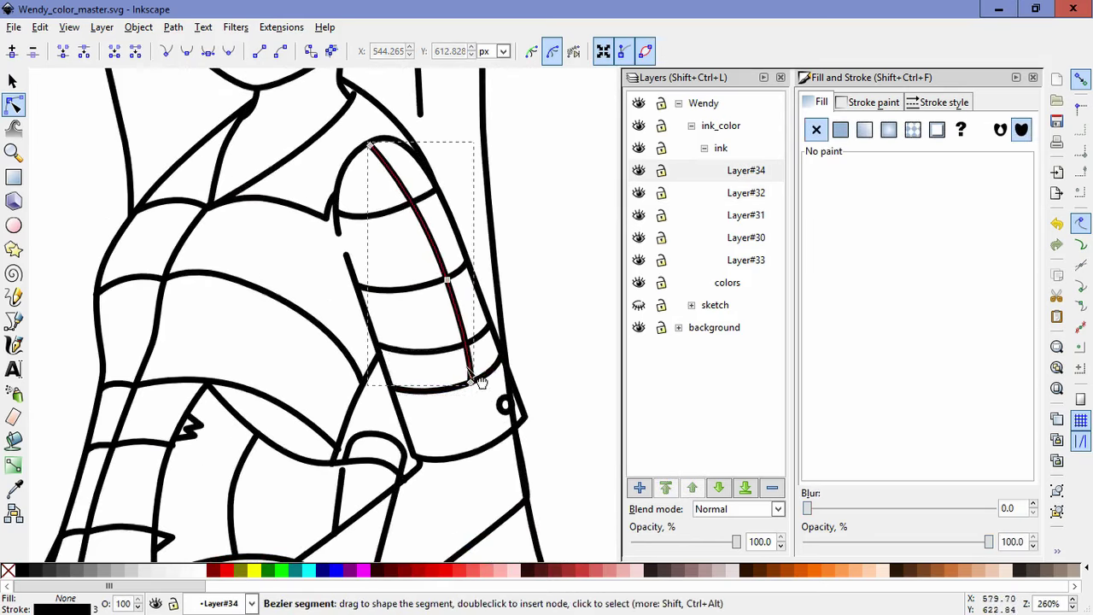
pyautogui.moveTo(471, 383); pyautogui.dragTo(479, 378)
pyautogui.click(470, 419)
pyautogui.click(472, 425)
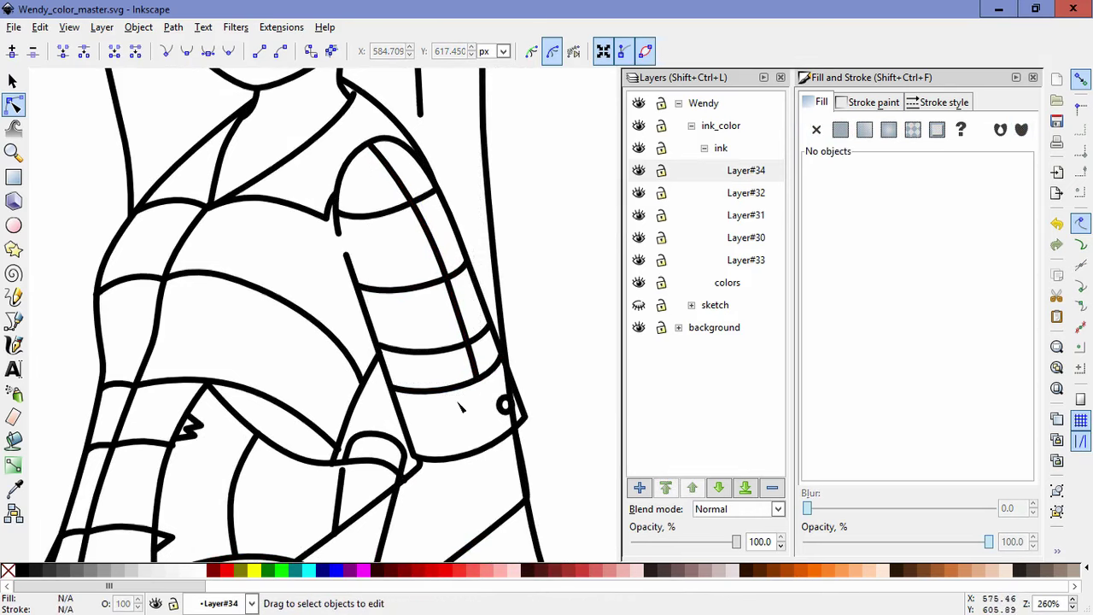
# Step: Lengthen the lower curve handle of the long right hair line's node beside the shoulder to refine its curve
pyautogui.click(504, 291)
pyautogui.scroll(-2, 570, 334)
pyautogui.moveTo(570, 334); pyautogui.dragTo(465, 337)
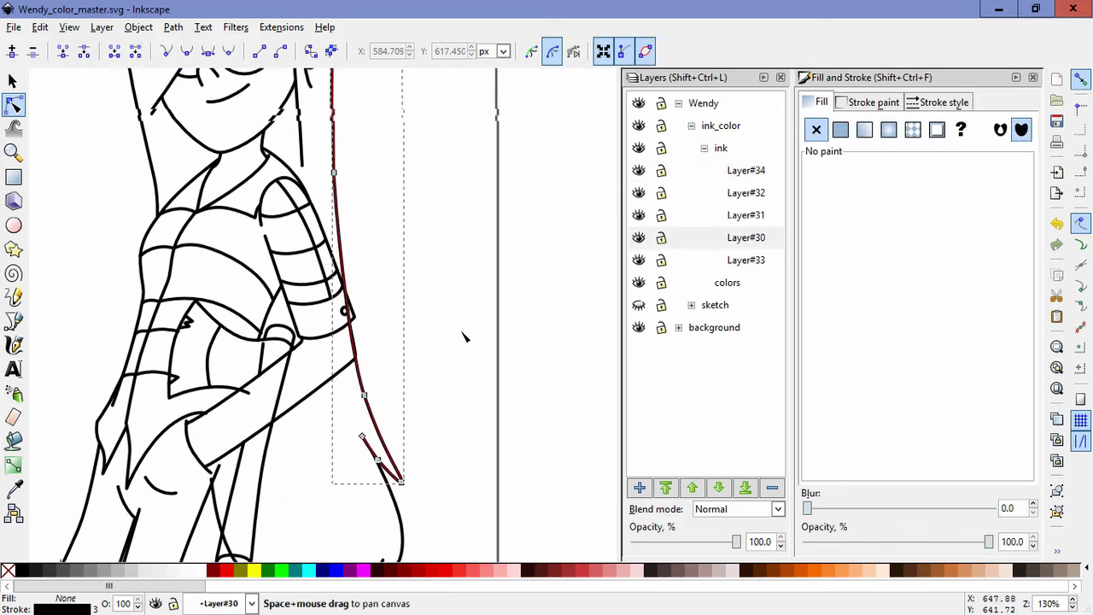
pyautogui.scroll(2, 463, 336)
pyautogui.hscroll(-2, 463, 335)
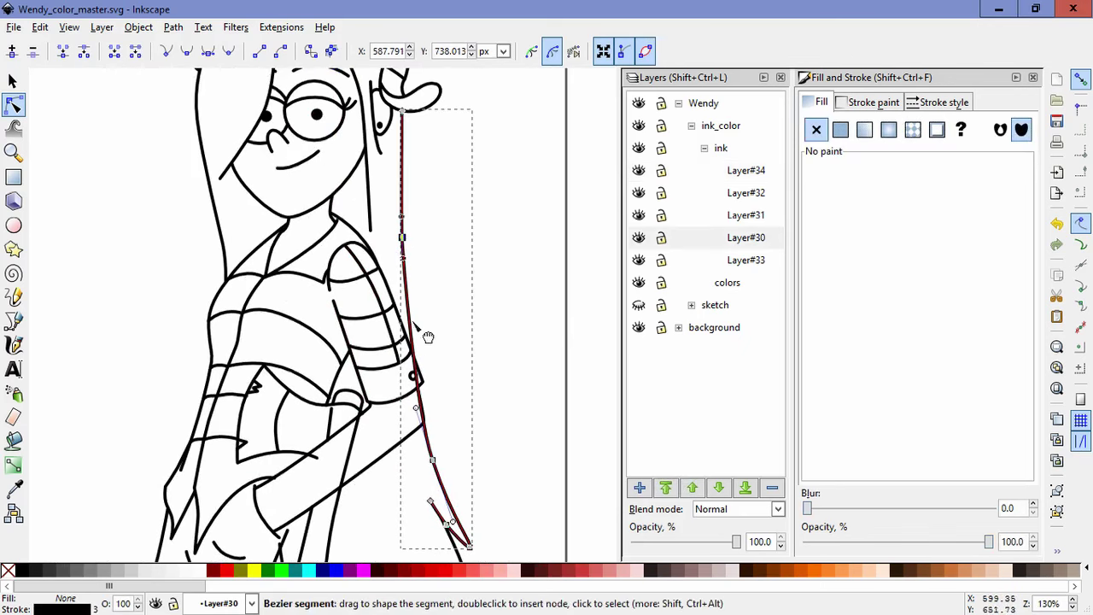
pyautogui.click(409, 286)
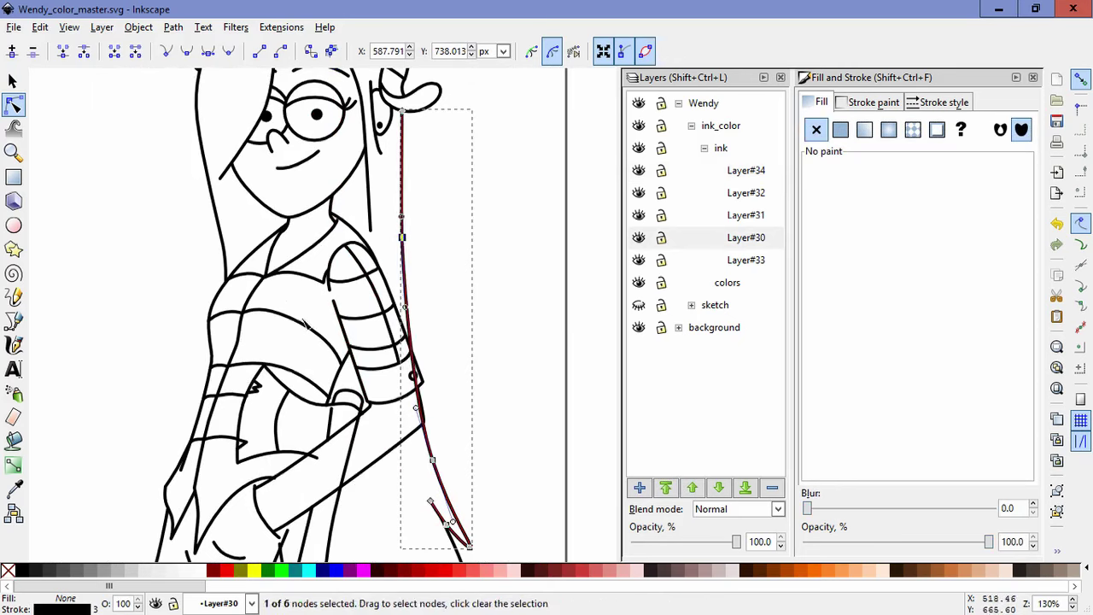
# Step: Draw a closed straight-sided mask shape around the long right hair line, cutting inward where the line crosses the sleeve and elbow
pyautogui.click(14, 321)
pyautogui.click(395, 101)
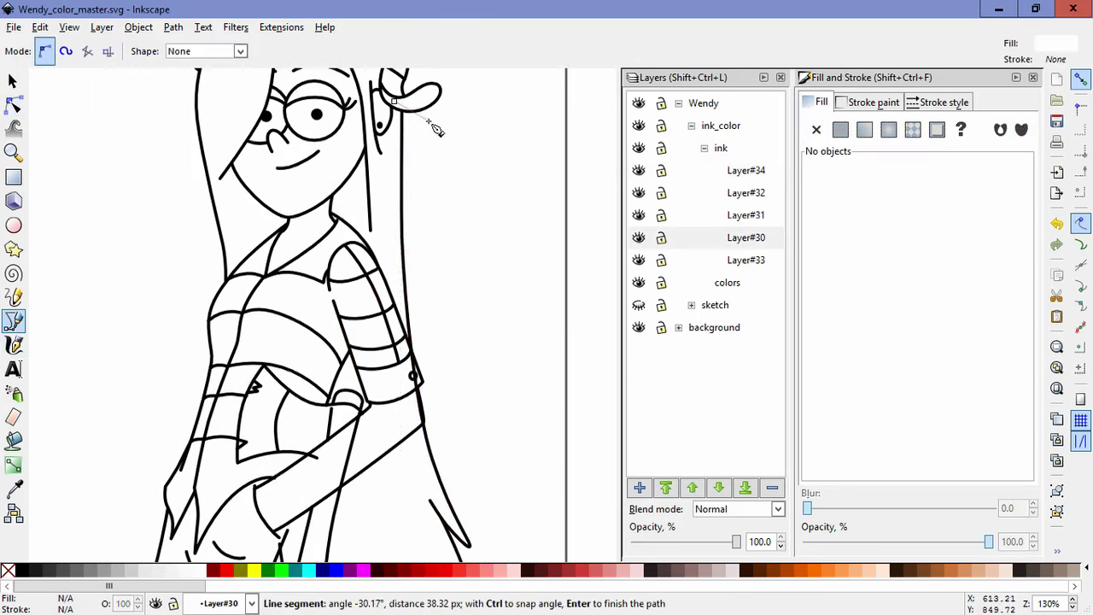
pyautogui.click(426, 354)
pyautogui.click(406, 357)
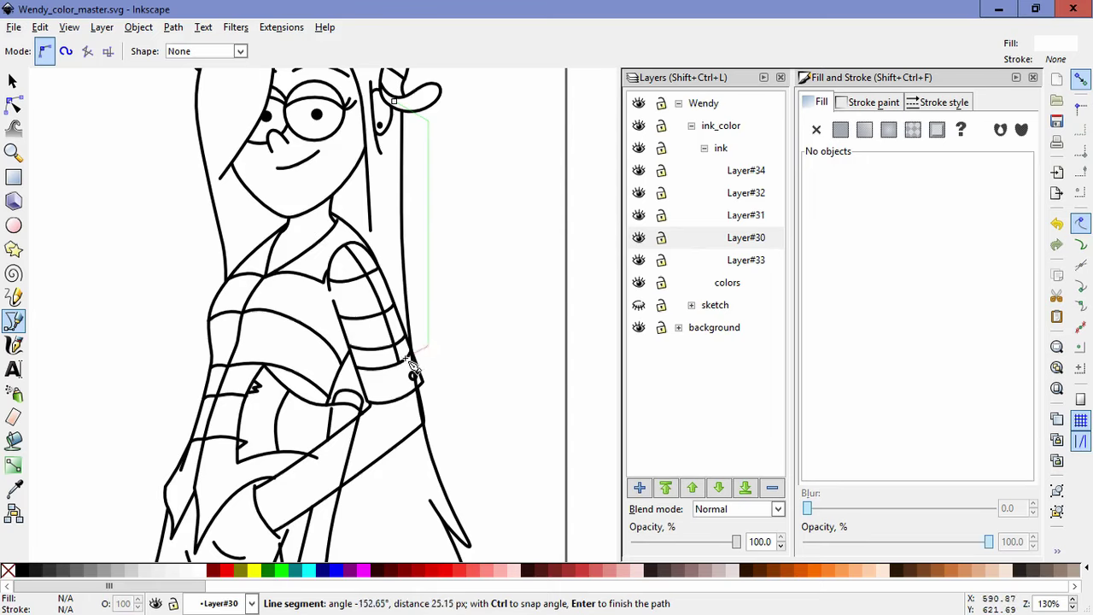
pyautogui.click(413, 432)
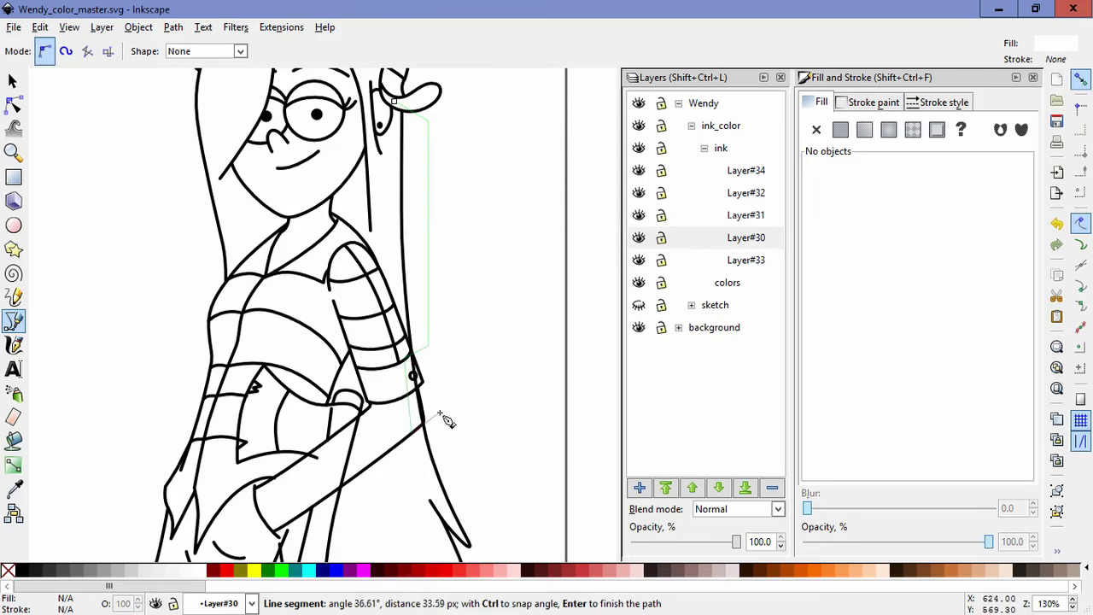
pyautogui.click(439, 412)
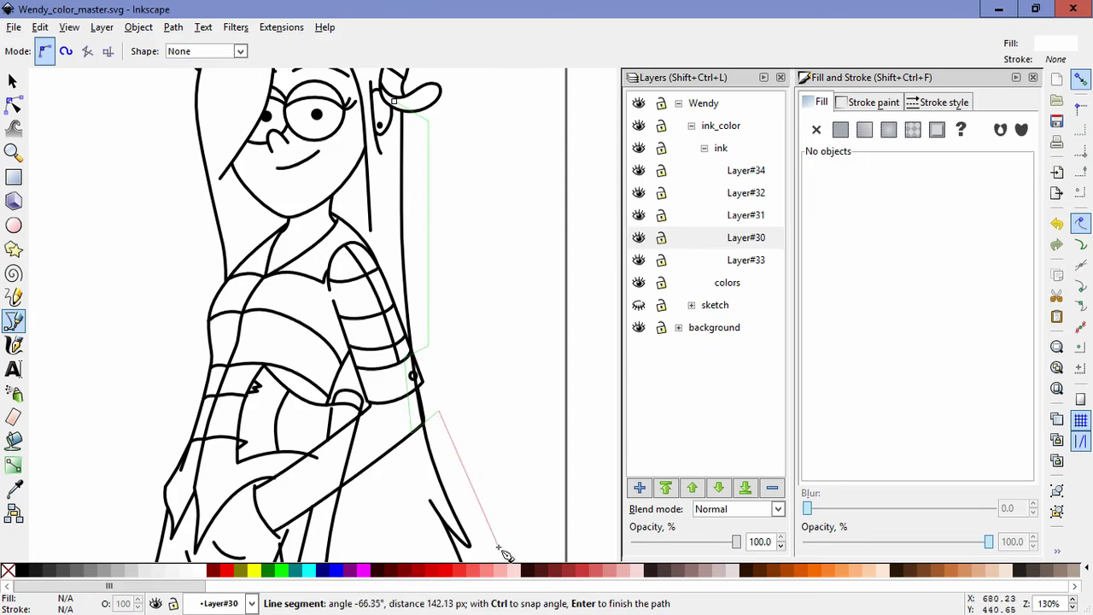
pyautogui.click(497, 547)
pyautogui.click(474, 555)
pyautogui.click(429, 550)
pyautogui.click(382, 382)
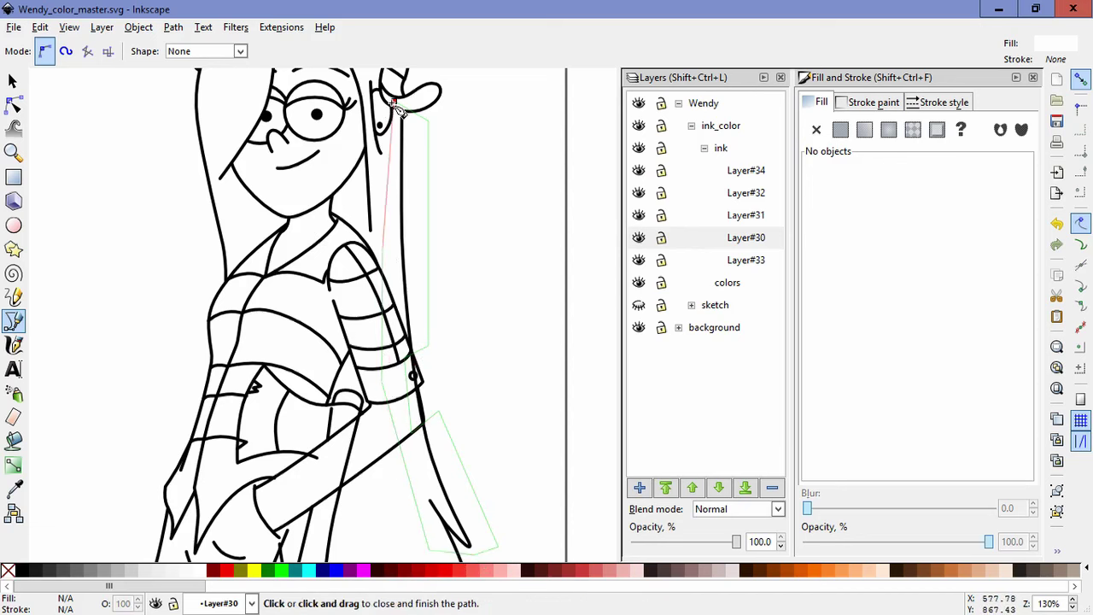
pyautogui.click(394, 102)
# Step: Nudge the mask shape's node beside the elbow inward and set the shape as the mask of the right hair line
pyautogui.click(13, 103)
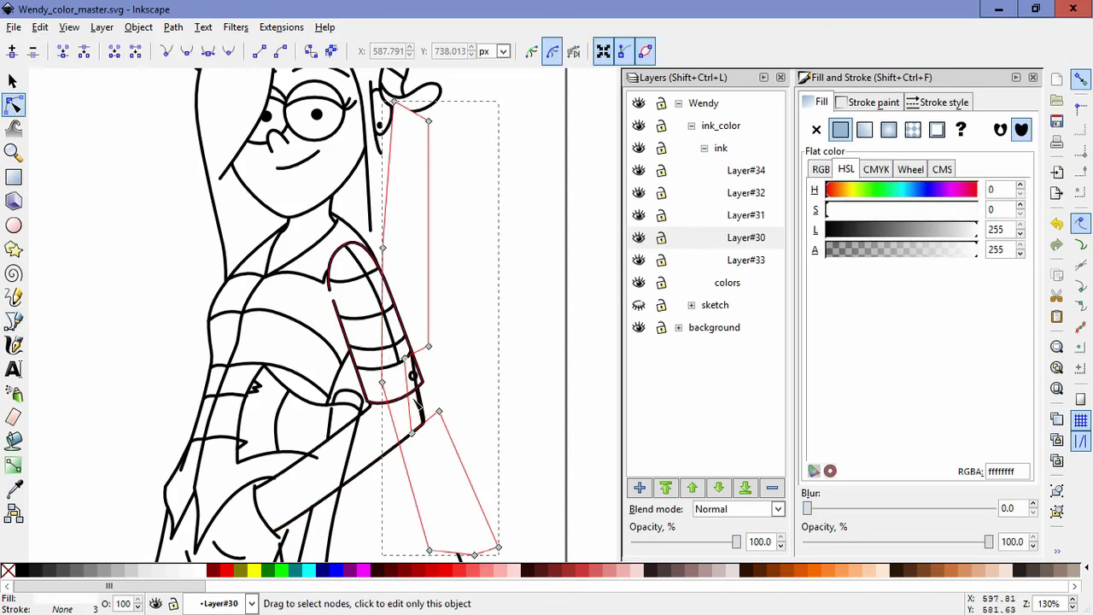
pyautogui.moveTo(446, 411)
pyautogui.mouseDown()
pyautogui.moveTo(444, 453)
pyautogui.moveTo(436, 414)
pyautogui.mouseUp()
pyautogui.keyDown('shift'); pyautogui.click(427, 436); pyautogui.keyUp('shift')
pyautogui.click(138, 27)
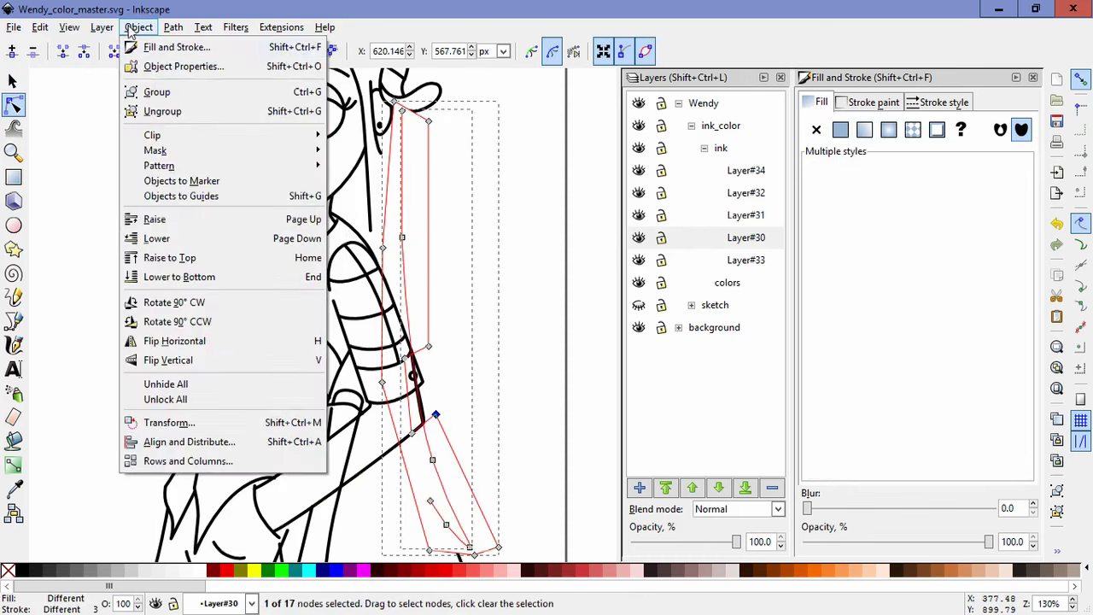
pyautogui.moveTo(320, 151)
pyautogui.click(355, 152)
pyautogui.click(540, 358)
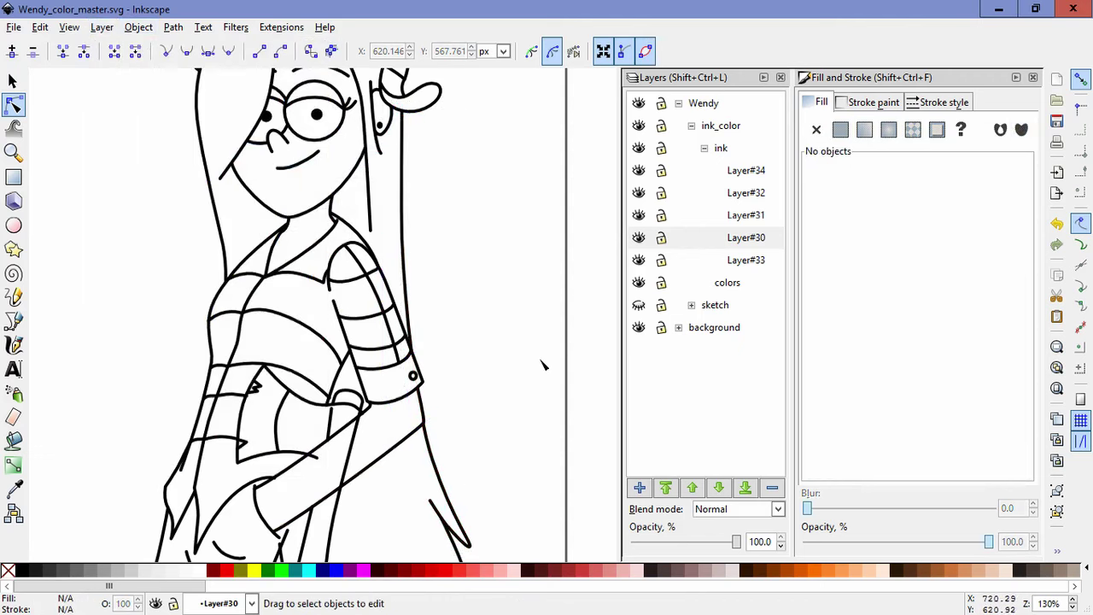
# Step: Move the lower end node of the short handle edge line slightly up so it sits on the forearm's upper line
pyautogui.scroll(-2, 491, 319)
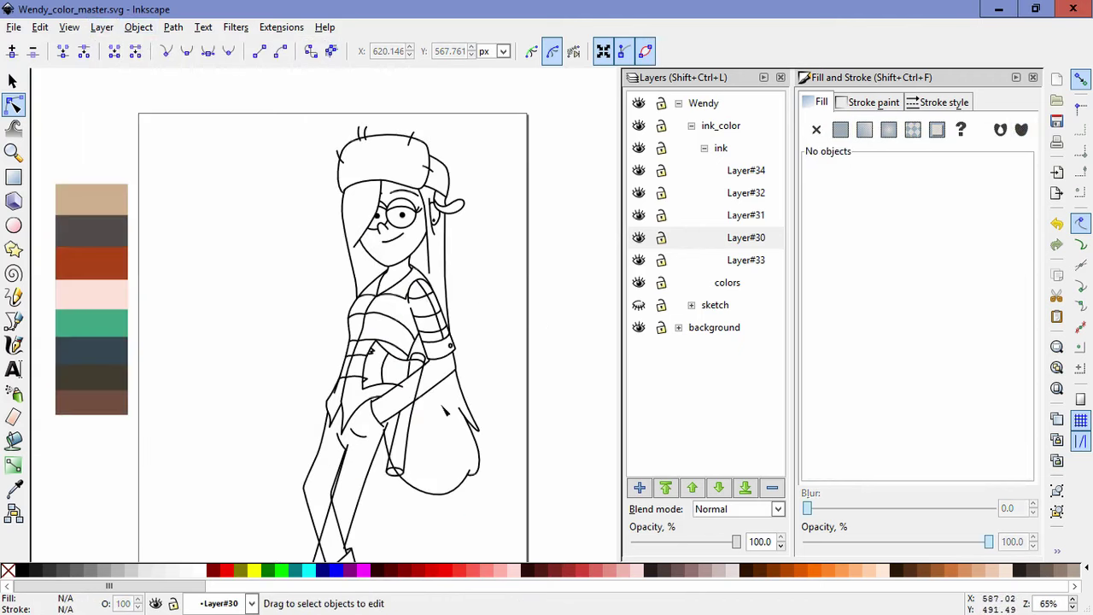
pyautogui.scroll(2, 444, 412)
pyautogui.click(375, 346)
pyautogui.scroll(1, 376, 343)
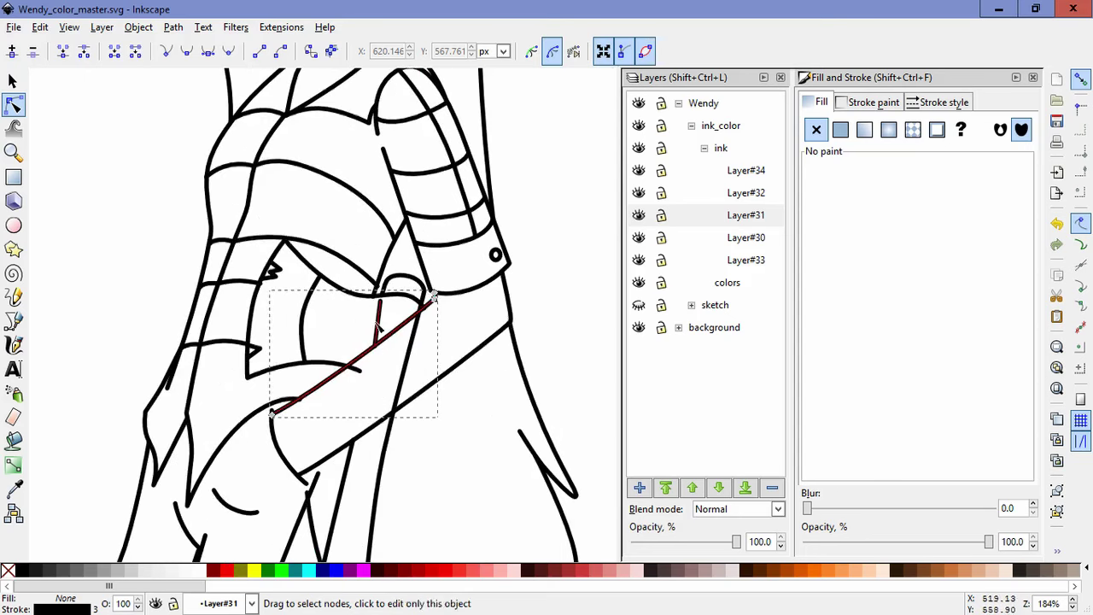
pyautogui.click(377, 340)
pyautogui.moveTo(377, 347); pyautogui.dragTo(376, 342)
pyautogui.click(455, 459)
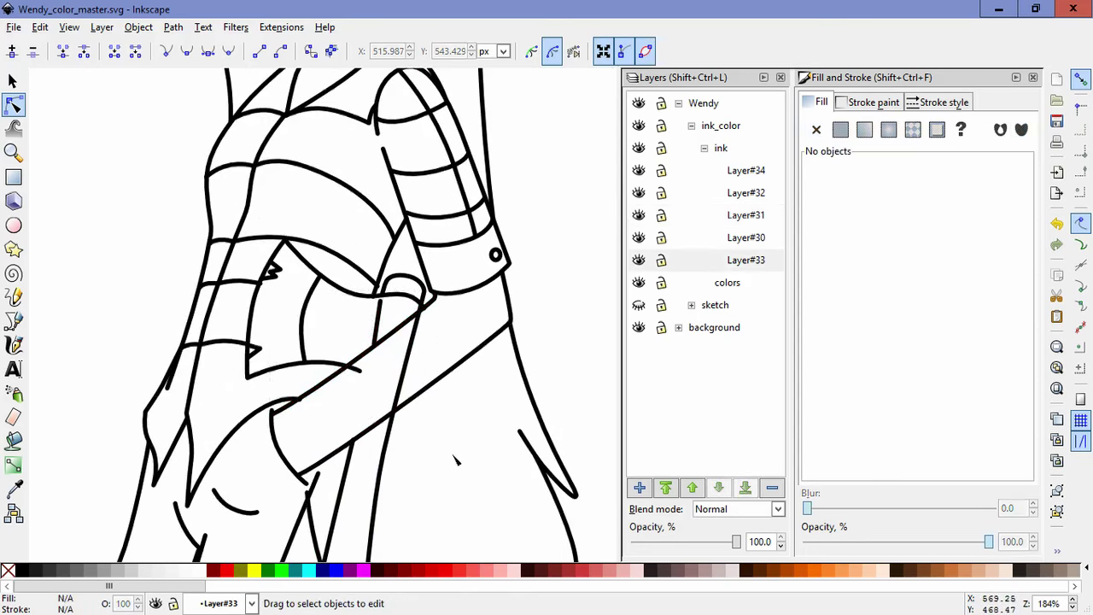
# Step: Draw a closed mask shape around the long handle's outline, leaving out the part that crosses the forearm
pyautogui.click(421, 390)
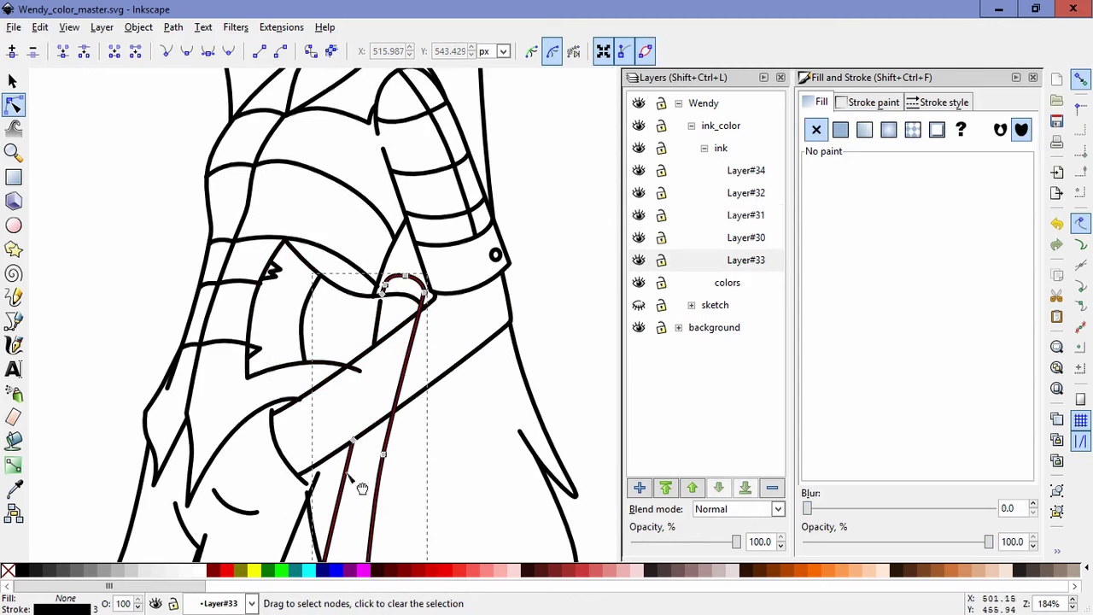
pyautogui.scroll(-3, 395, 389)
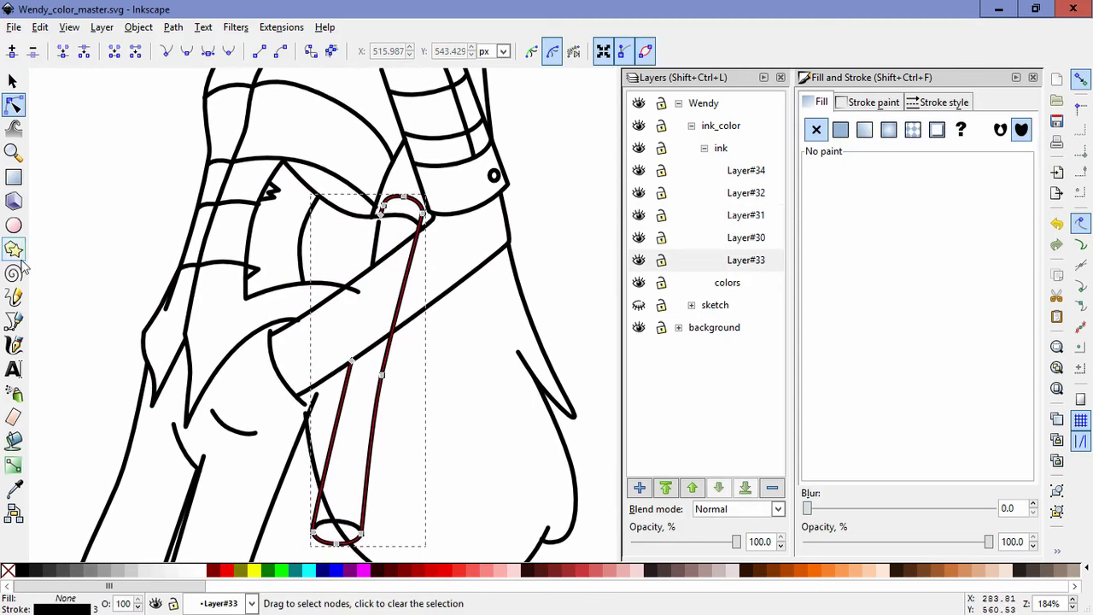
pyautogui.press('b')
pyautogui.click(431, 221)
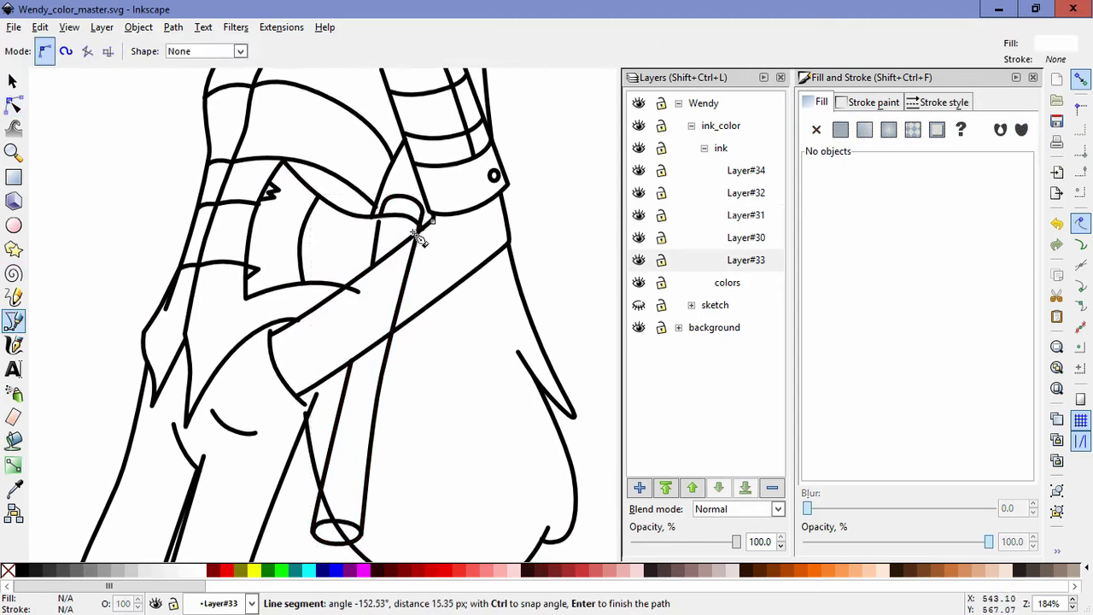
pyautogui.click(373, 346)
pyautogui.click(422, 315)
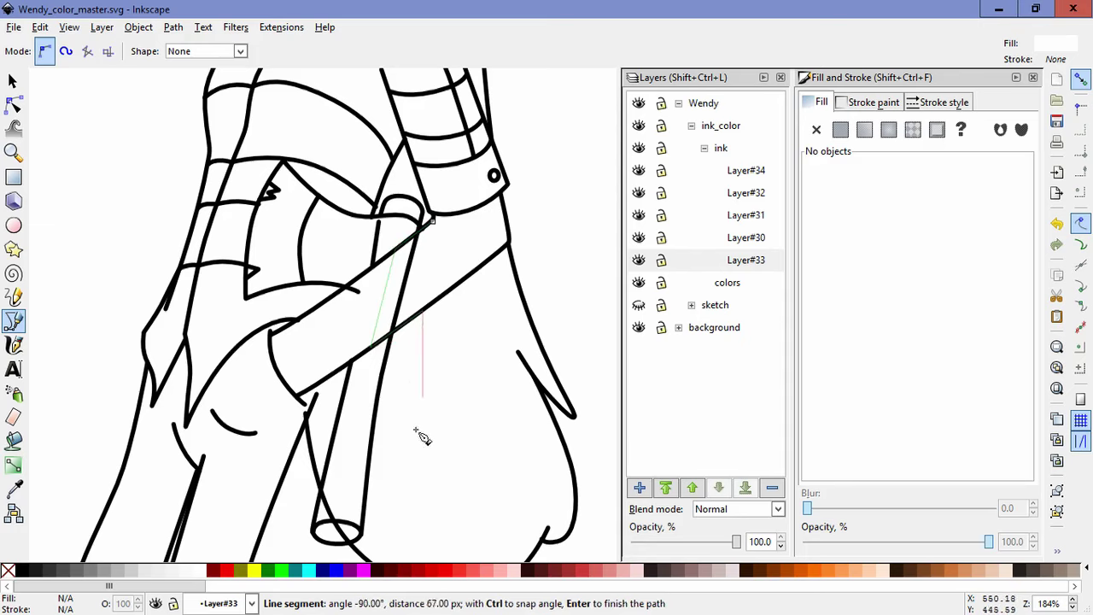
pyautogui.click(370, 545)
pyautogui.click(335, 555)
pyautogui.click(296, 548)
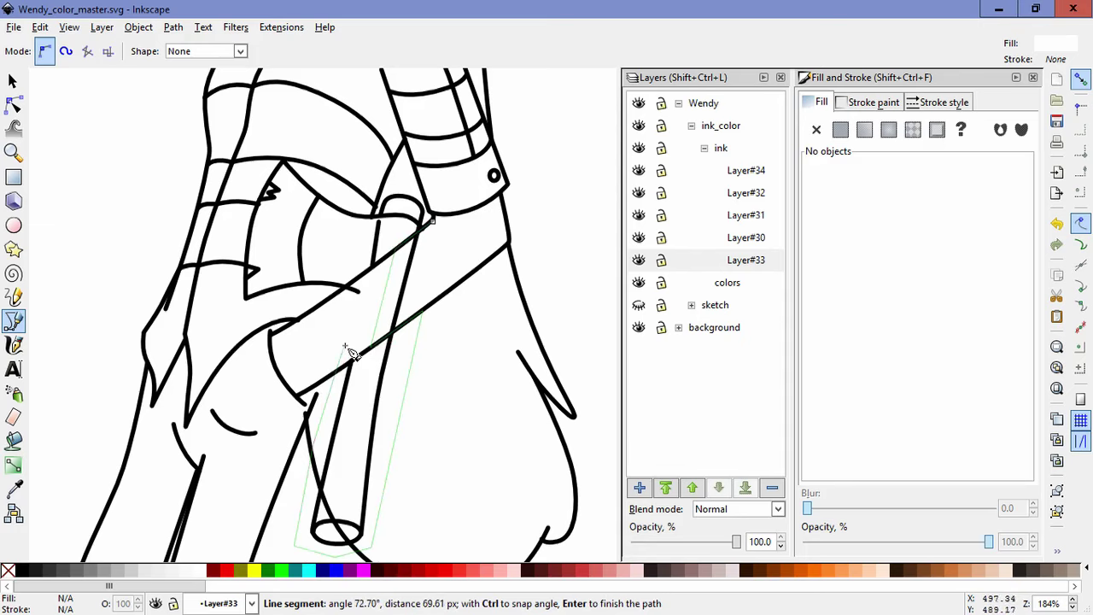
pyautogui.click(381, 176)
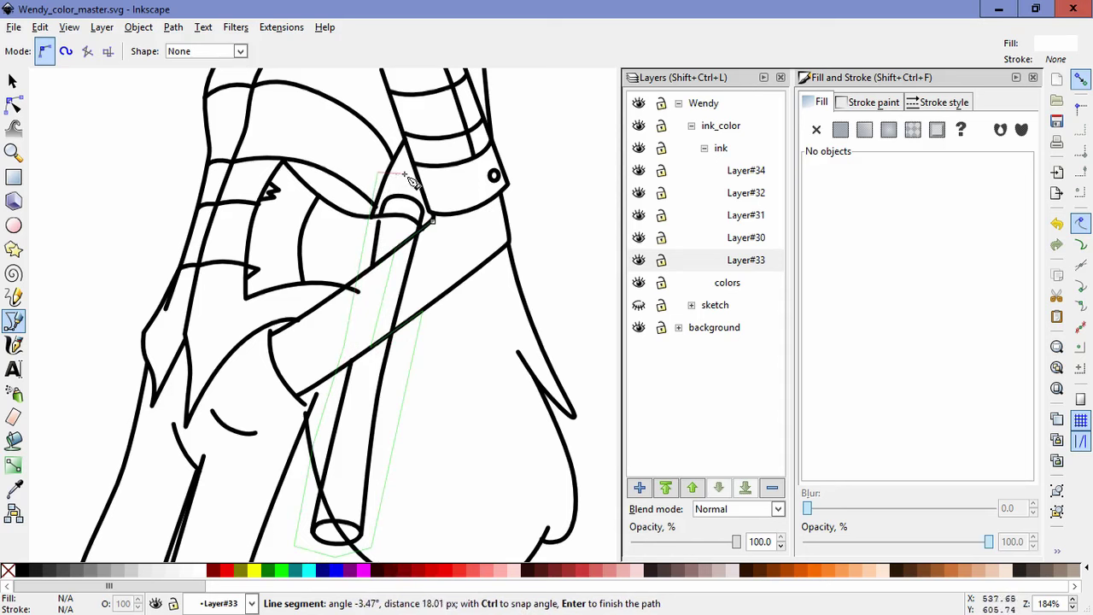
pyautogui.click(408, 200)
pyautogui.click(431, 222)
# Step: Set the drawn shape as the handle outline's mask and move its two inner left nodes onto the forearm's lower edge
pyautogui.click(13, 103)
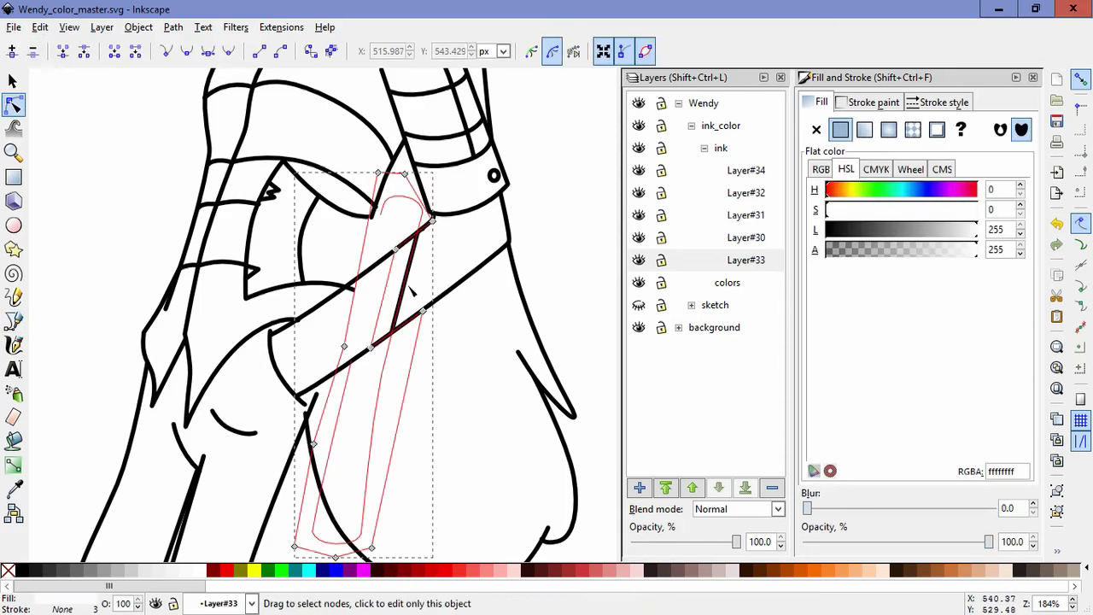
pyautogui.keyDown('shift'); pyautogui.click(424, 294); pyautogui.keyUp('shift')
pyautogui.click(138, 27)
pyautogui.moveTo(256, 150)
pyautogui.click(354, 150)
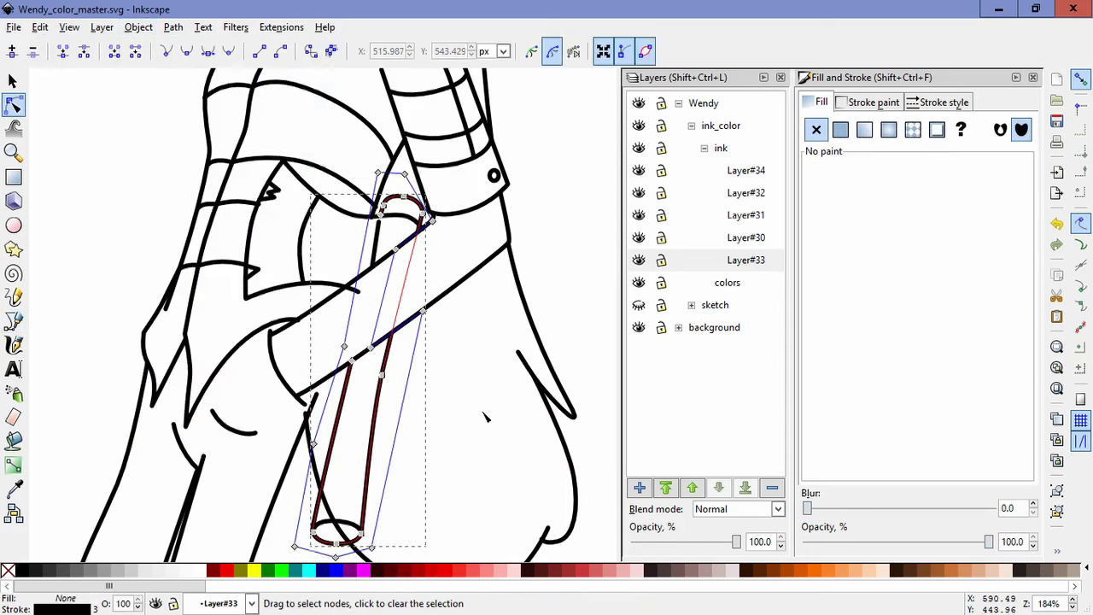
pyautogui.moveTo(349, 356); pyautogui.dragTo(327, 384)
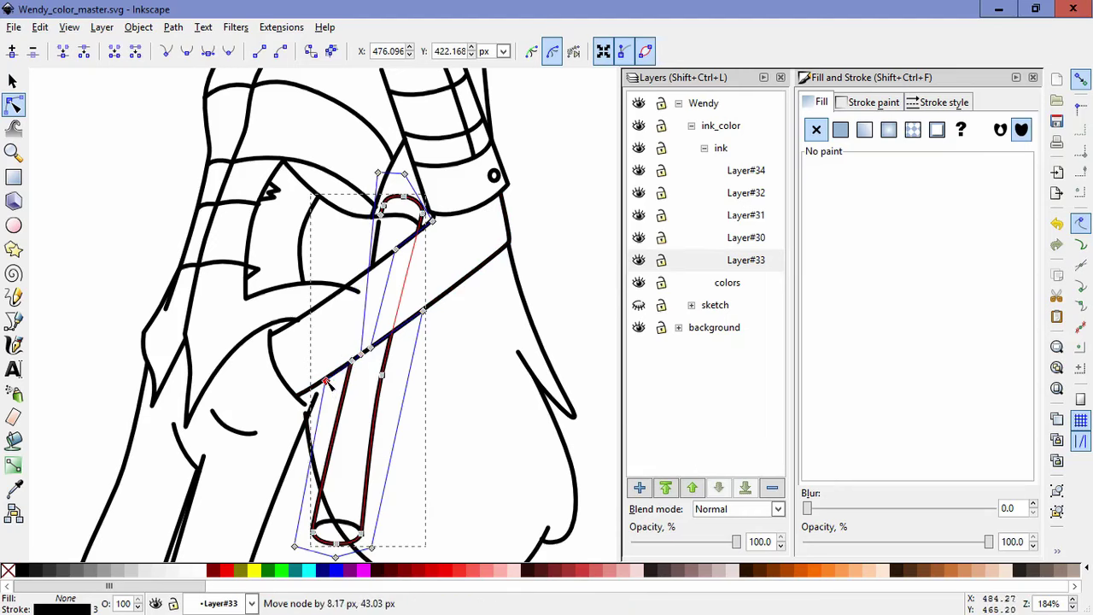
pyautogui.click(466, 418)
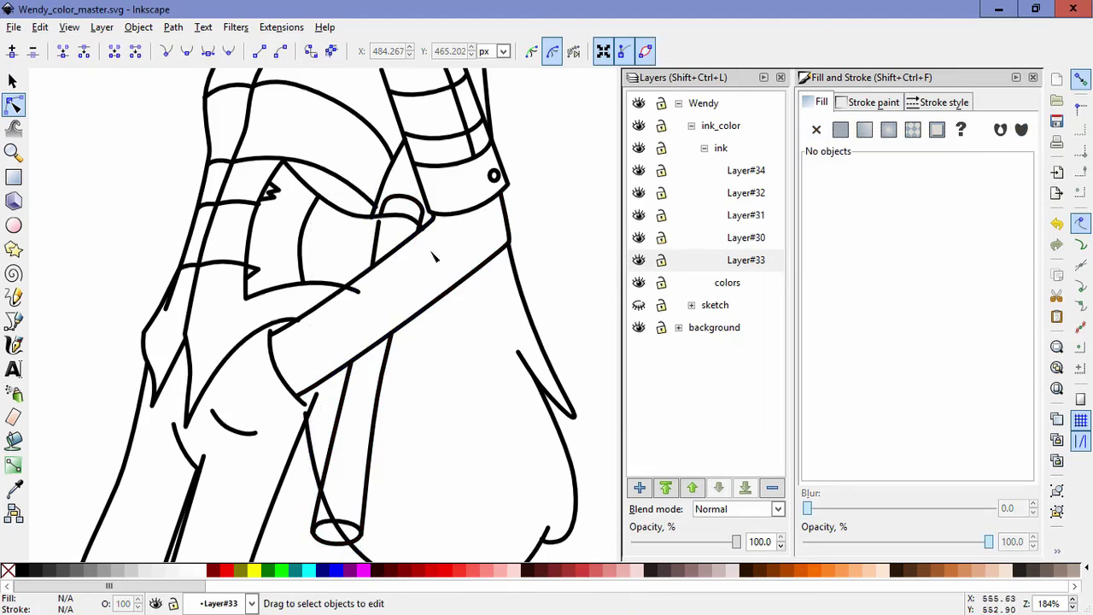
# Step: Reposition the mask nodes around the handle's upper end, moving the top node by about 13.35 px and -3 px
pyautogui.click(403, 218)
pyautogui.keyDown('ctrl'); pyautogui.scroll(2, 410, 218); pyautogui.keyUp('ctrl')
pyautogui.click(397, 219)
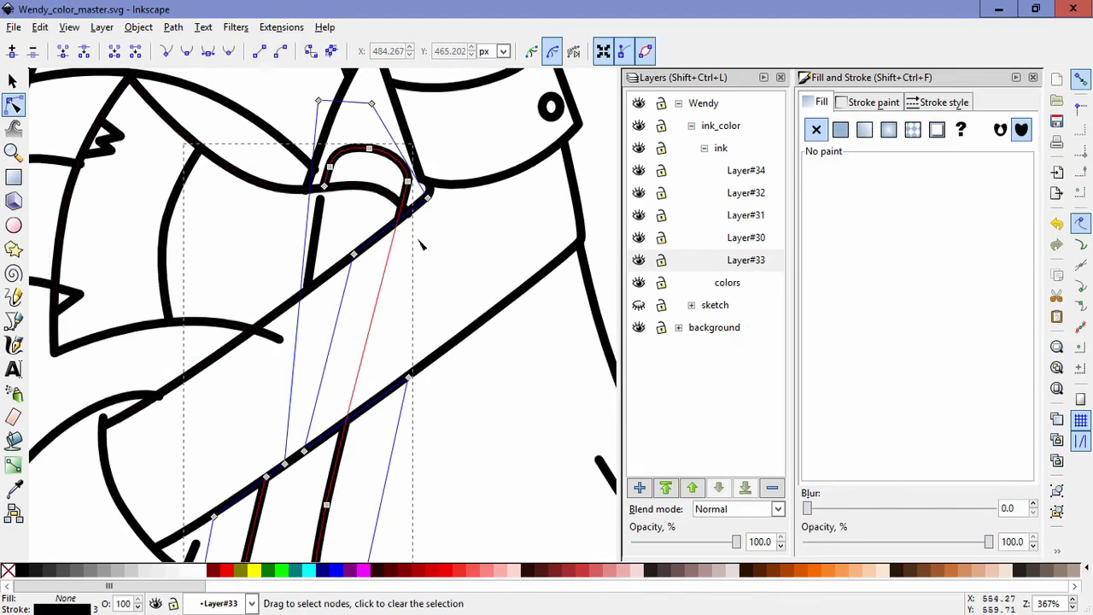
pyautogui.moveTo(355, 255); pyautogui.dragTo(386, 196)
pyautogui.moveTo(371, 104); pyautogui.dragTo(412, 113)
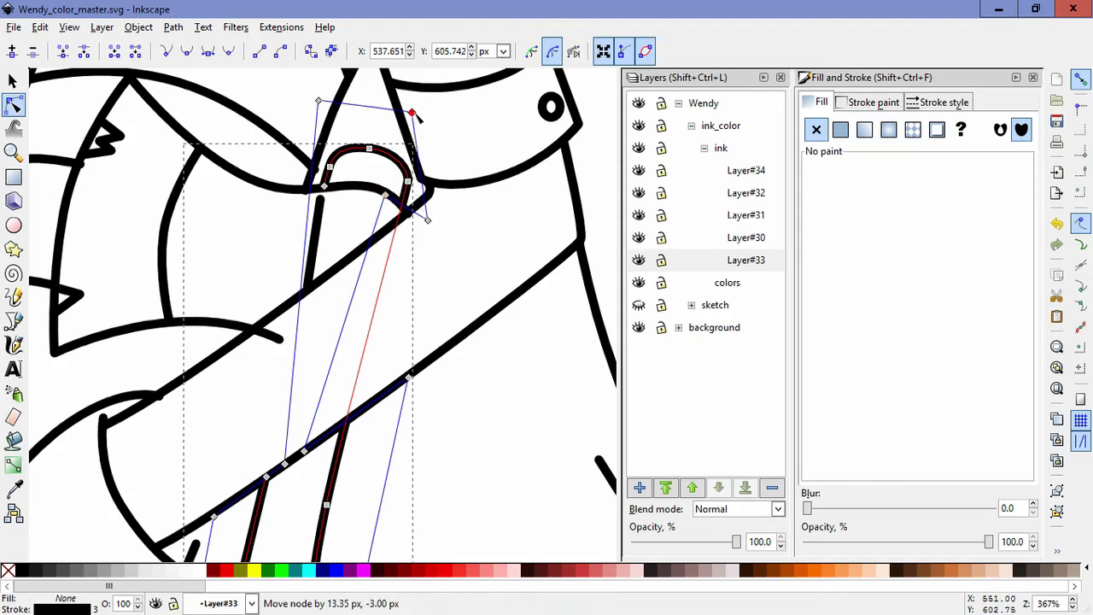
pyautogui.click(463, 264)
# Step: Draw a closed mask shape around the torn shirt outline, running its lower edge along the forearm's upper line
pyautogui.click(410, 219)
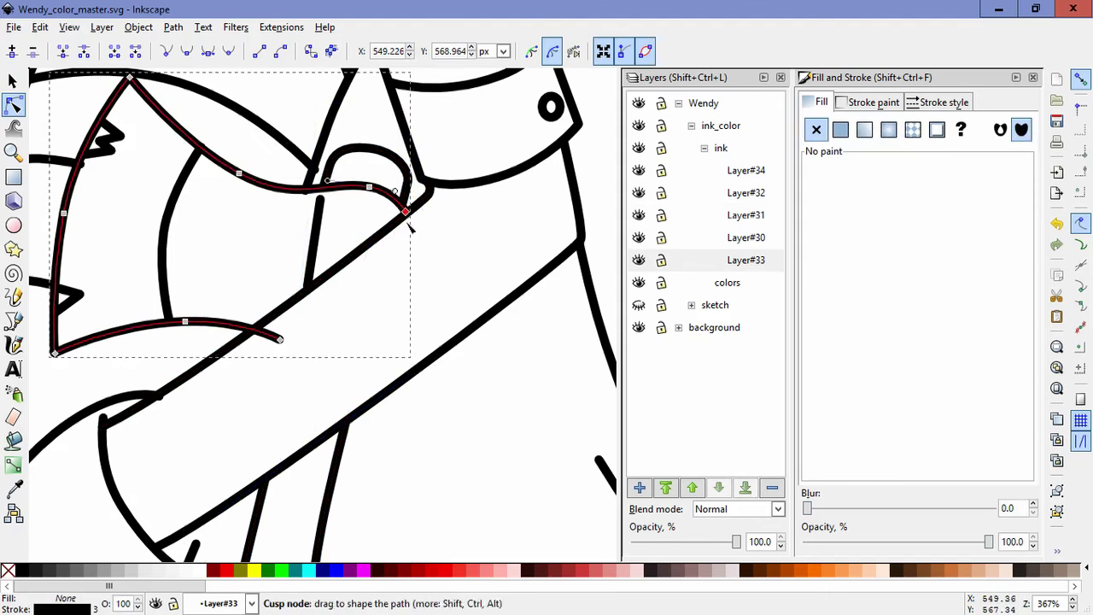
pyautogui.click(413, 306)
pyautogui.click(284, 343)
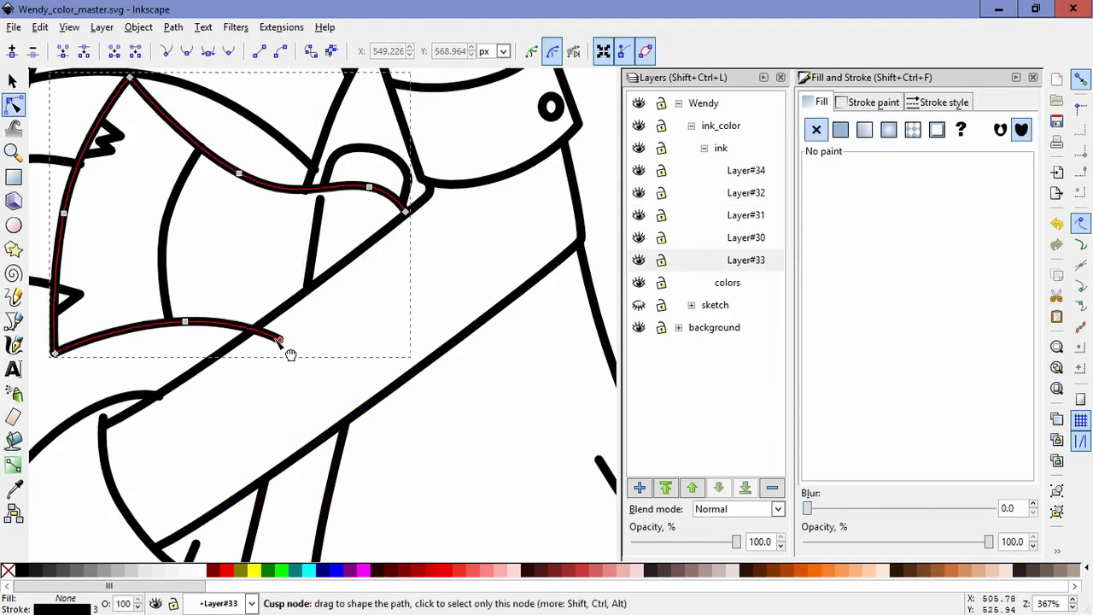
pyautogui.click(14, 321)
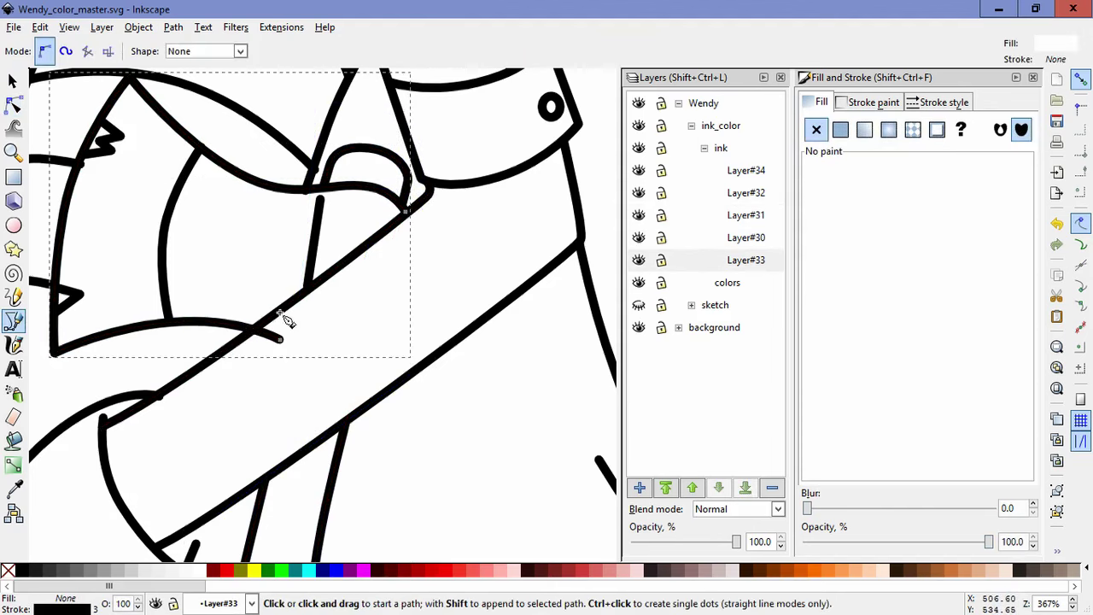
pyautogui.click(281, 313)
pyautogui.click(36, 382)
pyautogui.click(43, 230)
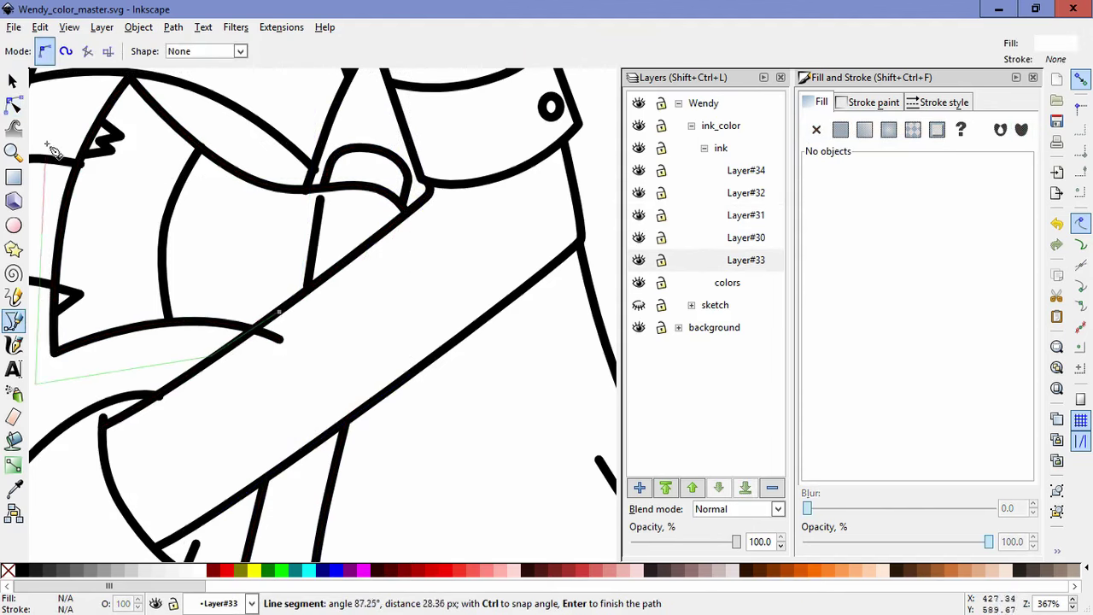
pyautogui.click(65, 78)
pyautogui.moveTo(65, 79); pyautogui.dragTo(81, 130)
pyautogui.click(160, 86)
pyautogui.click(243, 193)
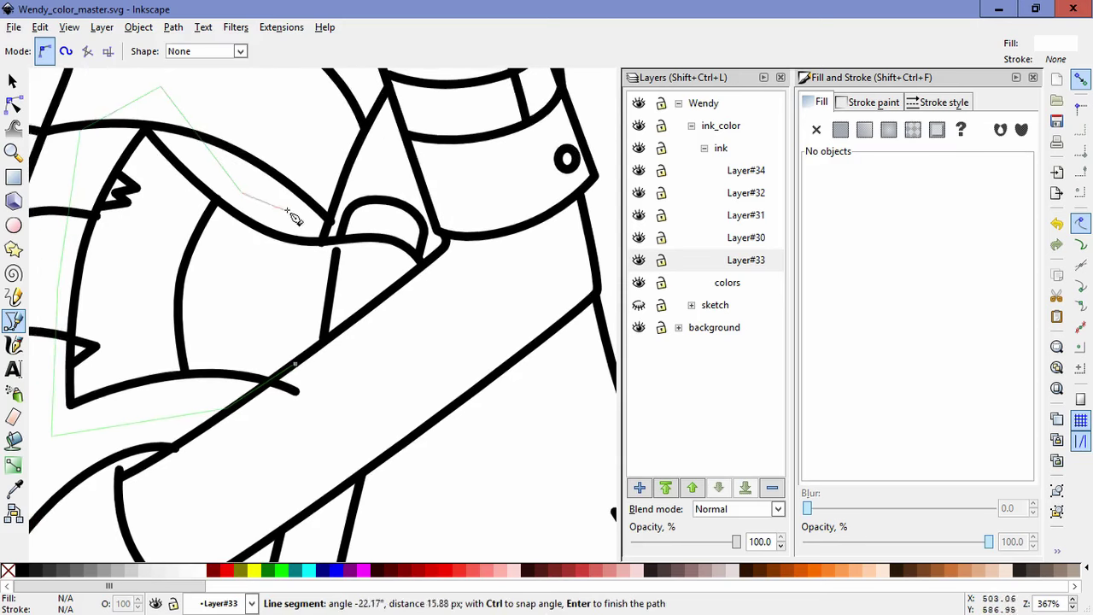
pyautogui.click(372, 223)
pyautogui.click(444, 249)
pyautogui.click(415, 280)
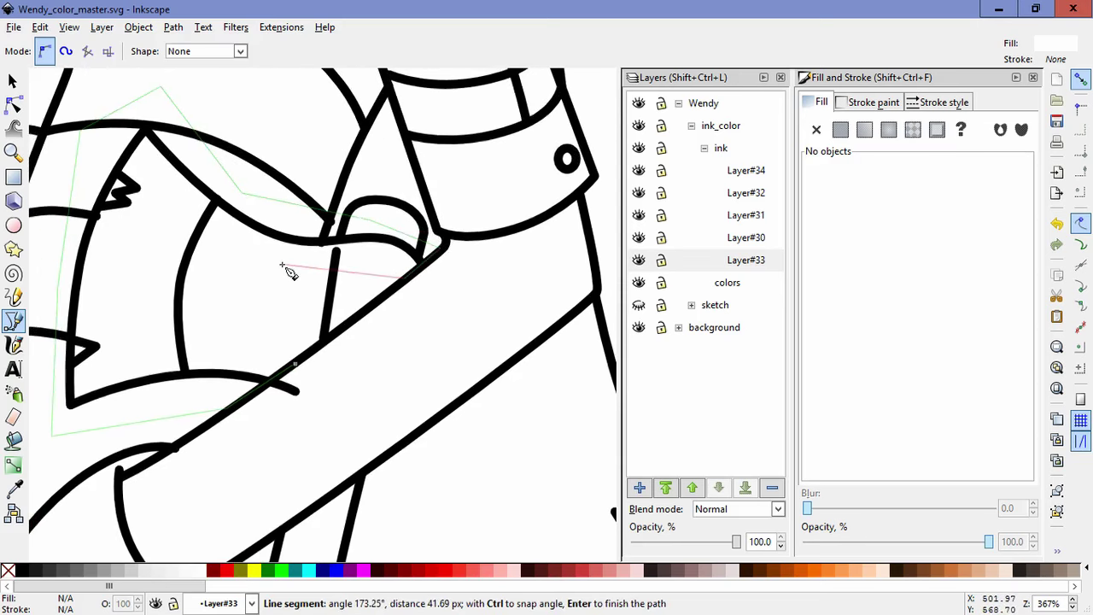
pyautogui.click(297, 366)
# Step: Set the drawn shape as the mask of the torn shirt outline
pyautogui.click(13, 104)
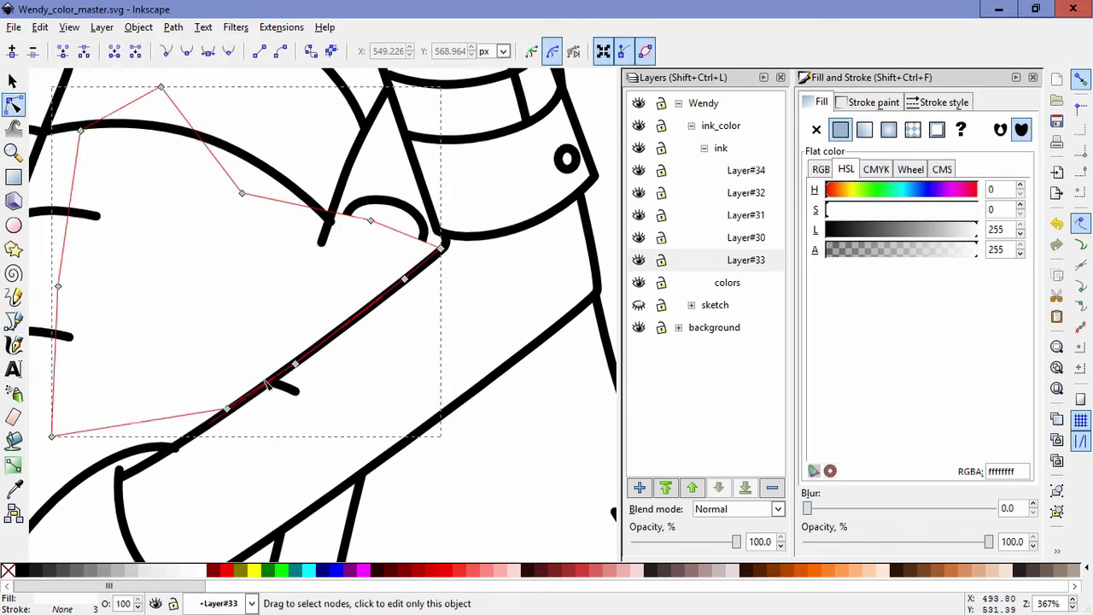
pyautogui.keyDown('shift'); pyautogui.click(292, 390); pyautogui.keyUp('shift')
pyautogui.click(138, 26)
pyautogui.moveTo(210, 151)
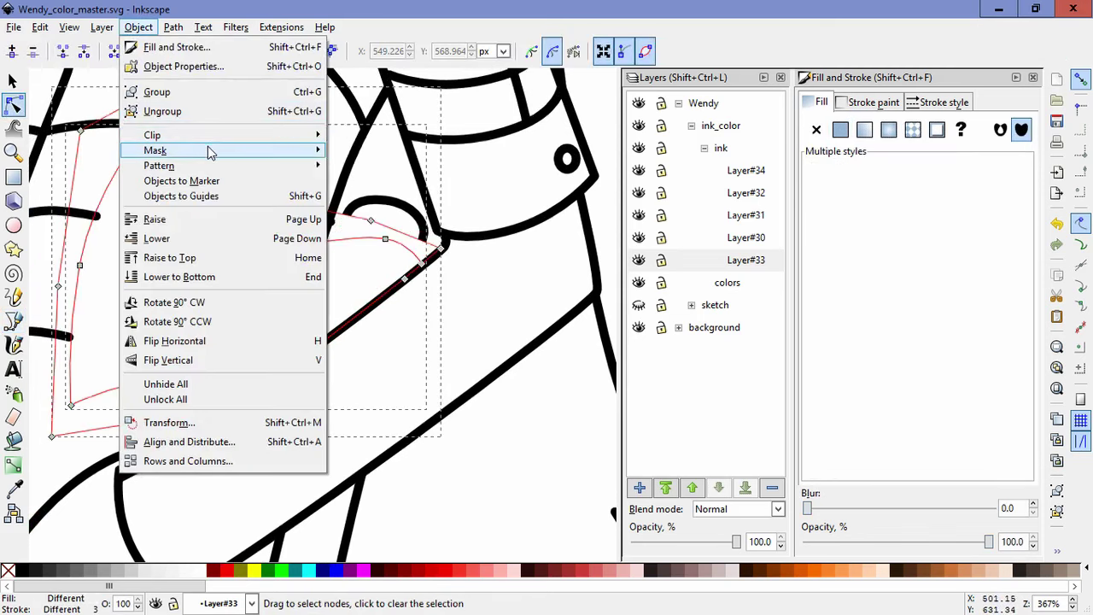
pyautogui.click(357, 152)
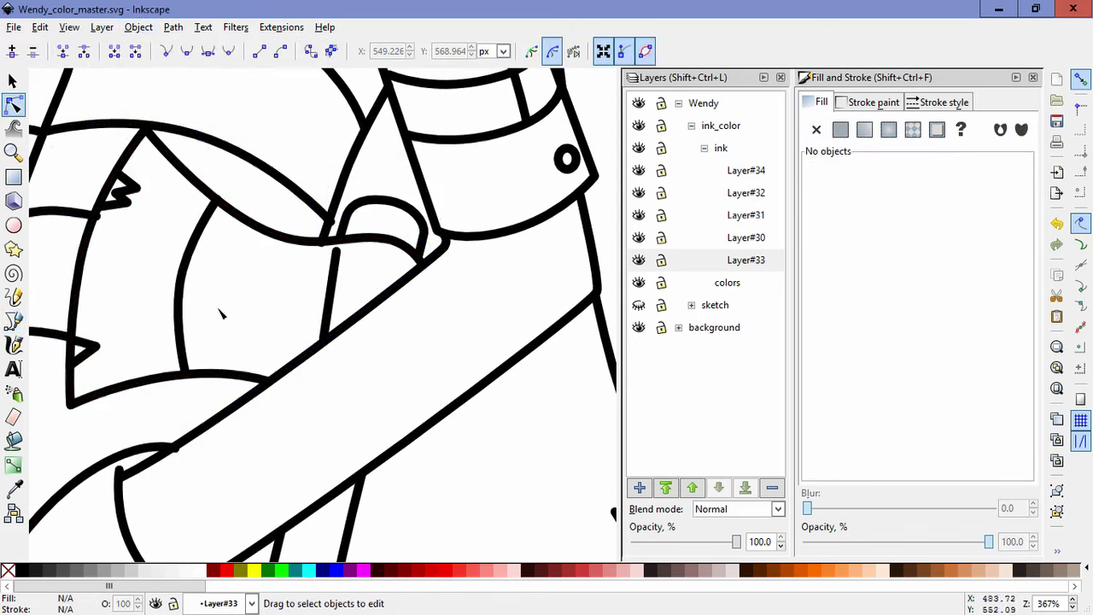
# Step: Move the right end node of the upper short shirt stripe slightly left onto the torn edge's line
pyautogui.moveTo(219, 310); pyautogui.dragTo(360, 327)
pyautogui.click(233, 230)
pyautogui.moveTo(238, 232); pyautogui.dragTo(233, 233)
pyautogui.click(283, 282)
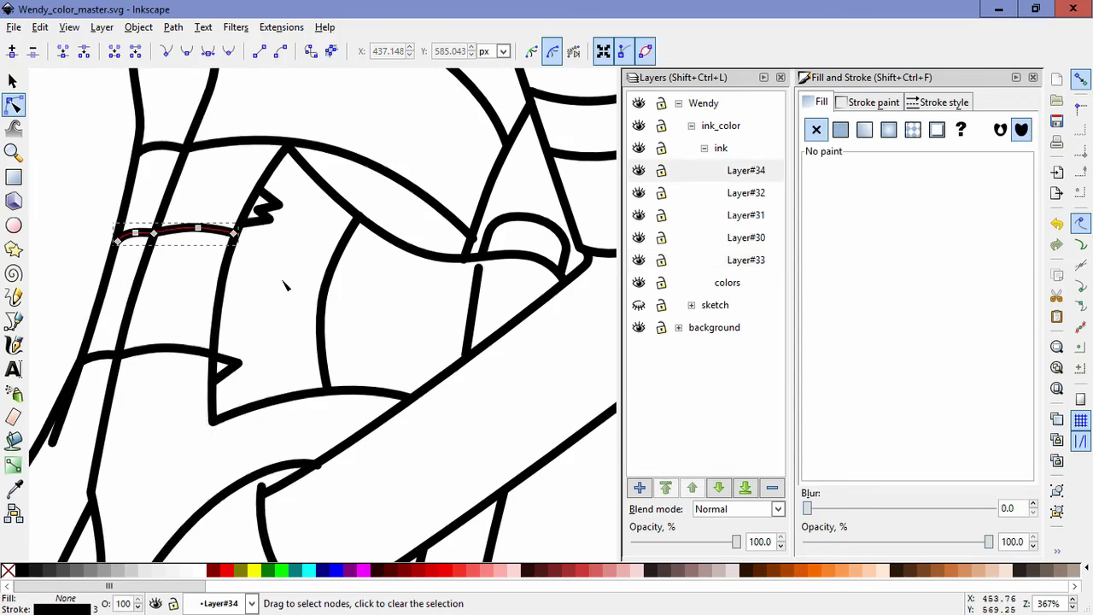
pyautogui.click(288, 326)
# Step: Move the lower right end node of the curved shirt line slightly back onto the slanted side line beside the handle's top
pyautogui.moveTo(465, 303); pyautogui.dragTo(367, 327)
pyautogui.click(380, 248)
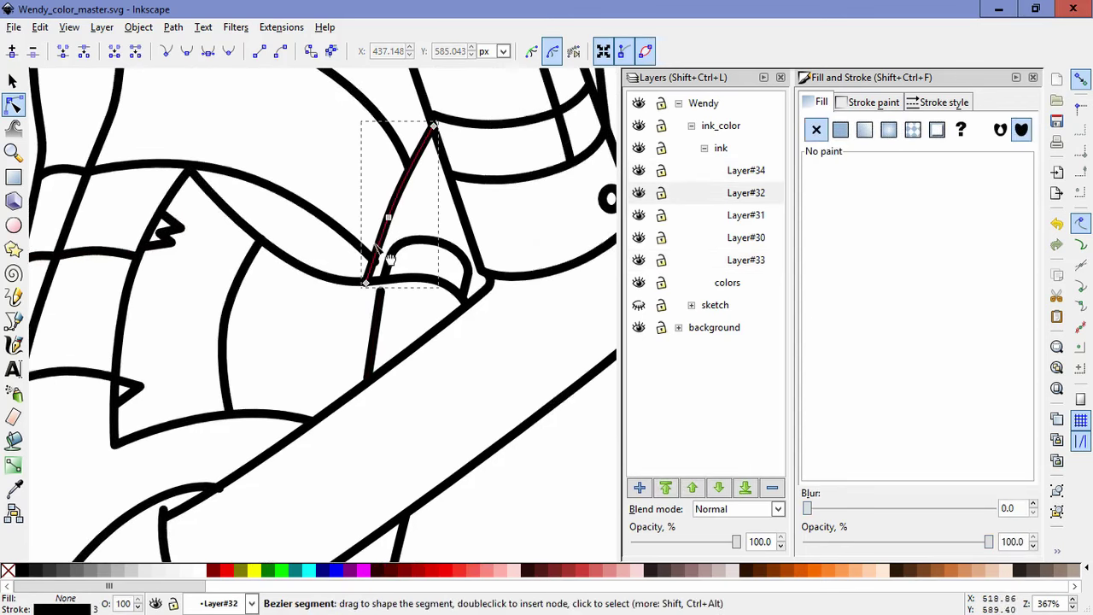
pyautogui.click(370, 256)
pyautogui.moveTo(377, 262)
pyautogui.mouseDown()
pyautogui.moveTo(370, 280)
pyautogui.moveTo(372, 258)
pyautogui.mouseUp()
pyautogui.click(411, 216)
pyautogui.click(381, 239)
pyautogui.click(379, 244)
pyautogui.click(429, 215)
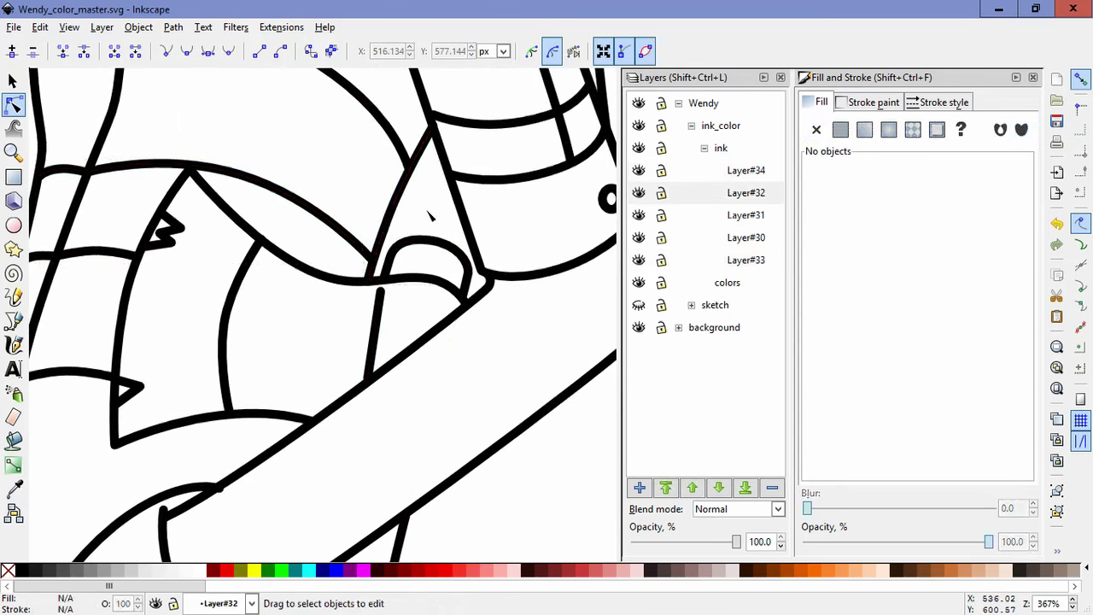
# Step: Draw a closed mask shape around the hair's large bottom curve, leaving out the part that crosses the lower end of the handle
pyautogui.scroll(-3, 419, 190)
pyautogui.scroll(1, 470, 450)
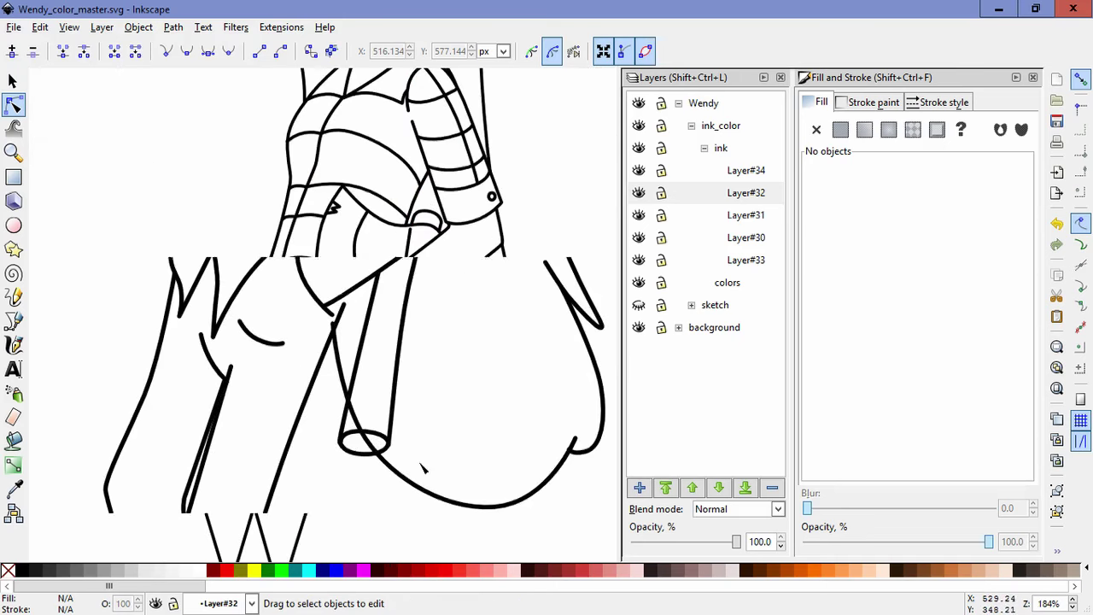
pyautogui.click(422, 487)
pyautogui.click(13, 321)
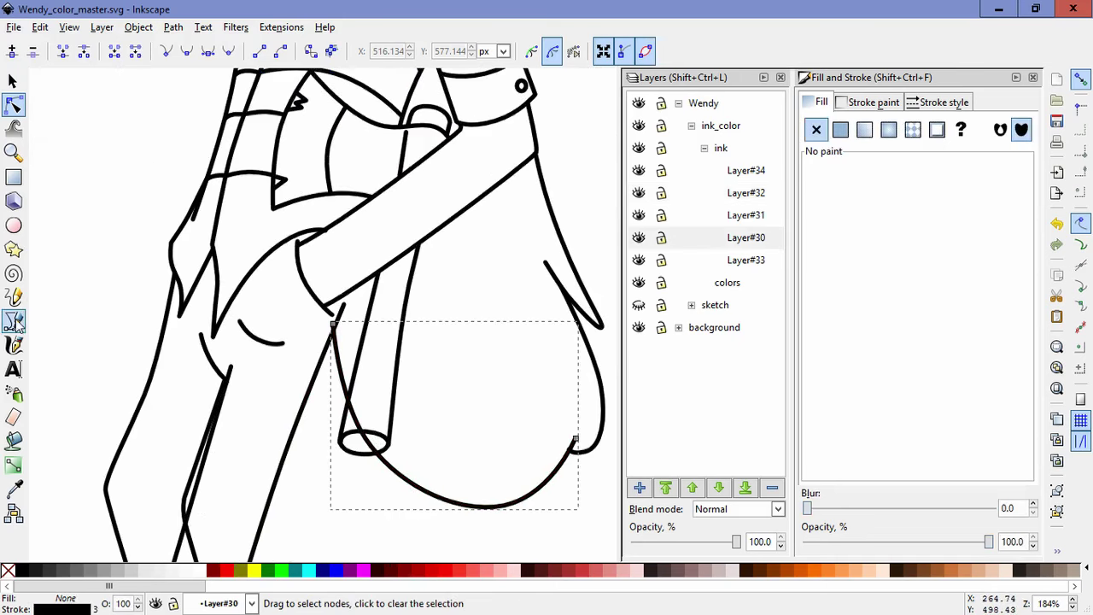
pyautogui.click(339, 431)
pyautogui.click(353, 376)
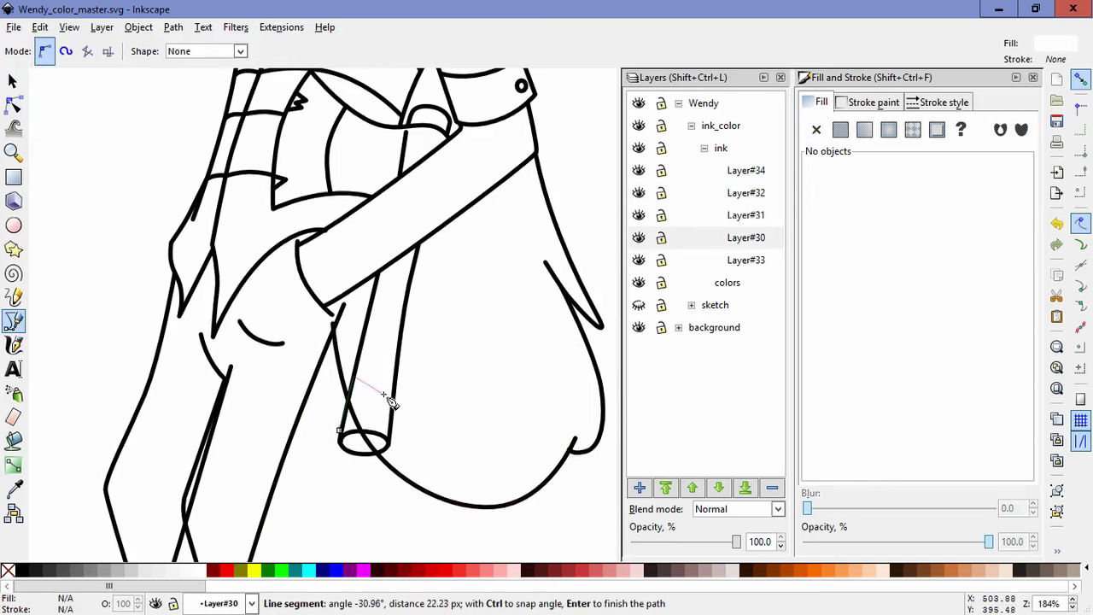
pyautogui.click(388, 444)
pyautogui.click(367, 459)
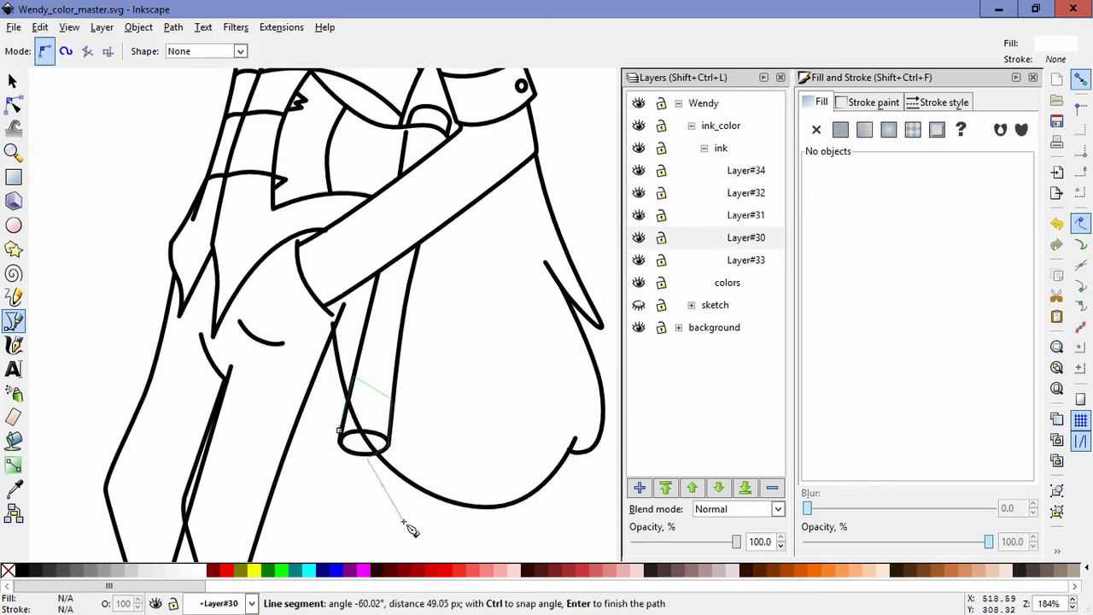
pyautogui.click(404, 519)
pyautogui.click(521, 530)
pyautogui.click(592, 414)
pyautogui.click(559, 423)
pyautogui.click(512, 487)
pyautogui.click(409, 463)
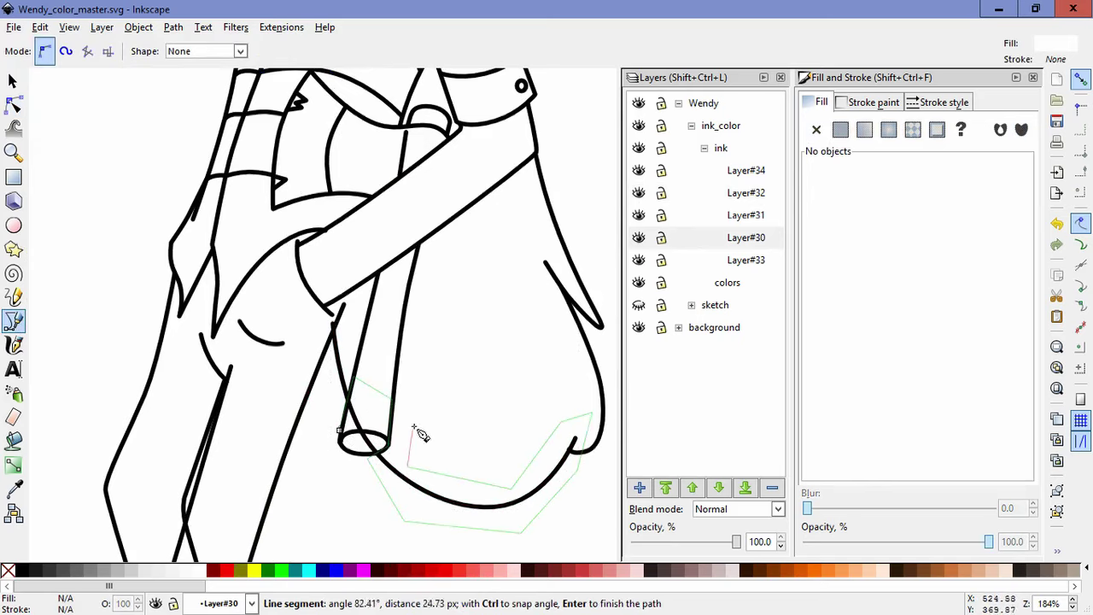
pyautogui.click(416, 404)
pyautogui.click(341, 309)
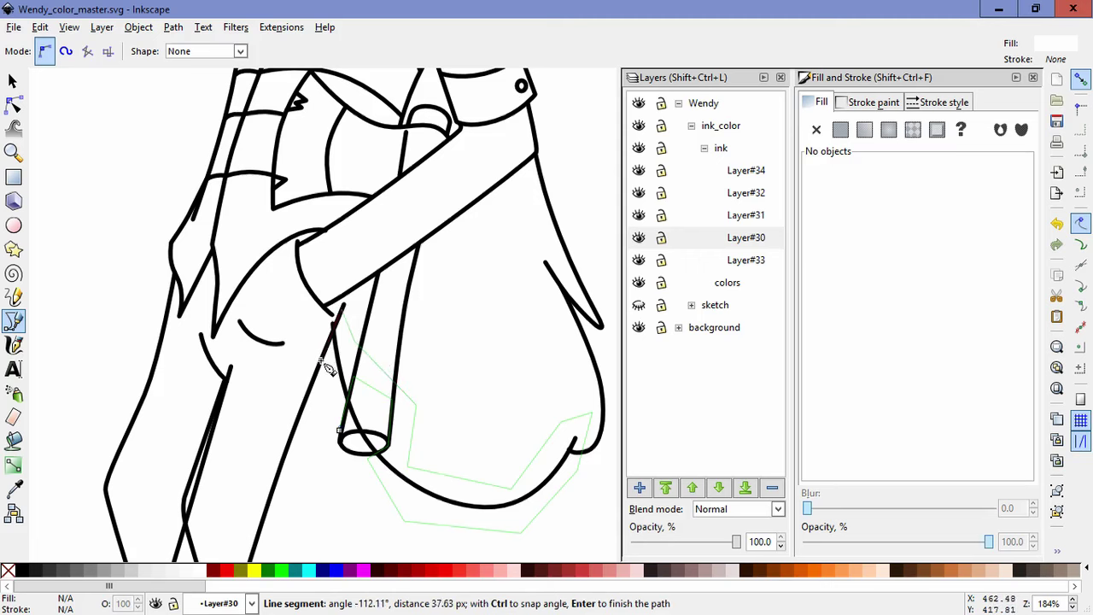
pyautogui.click(319, 363)
pyautogui.click(340, 431)
# Step: Set the drawn shape as the mask of the hair's bottom curve
pyautogui.click(13, 104)
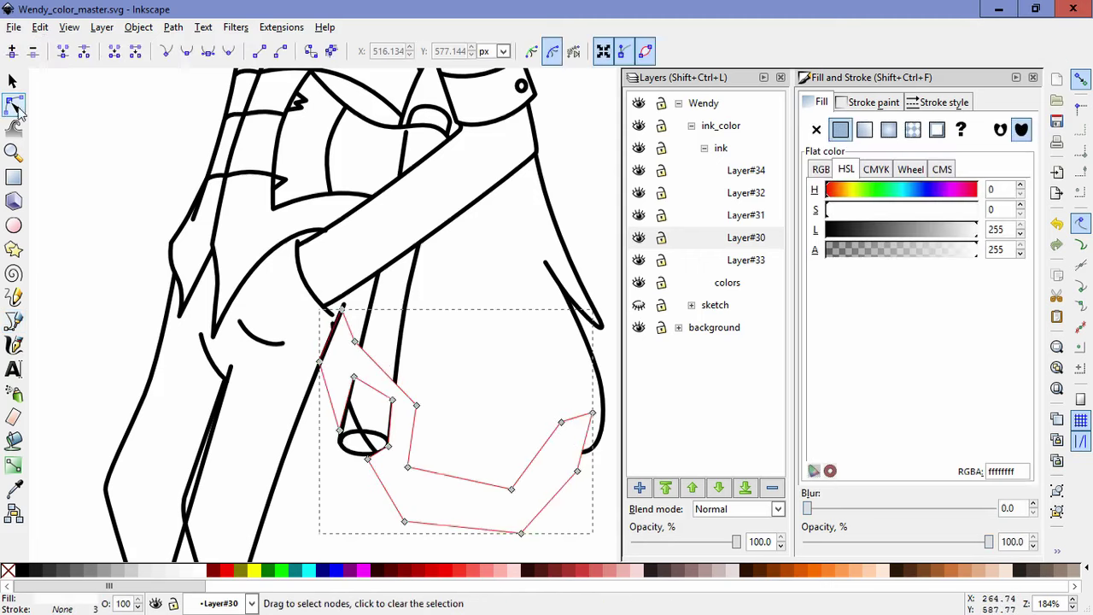
pyautogui.keyDown('shift'); pyautogui.click(354, 414); pyautogui.keyUp('shift')
pyautogui.click(139, 29)
pyautogui.moveTo(309, 151)
pyautogui.click(351, 150)
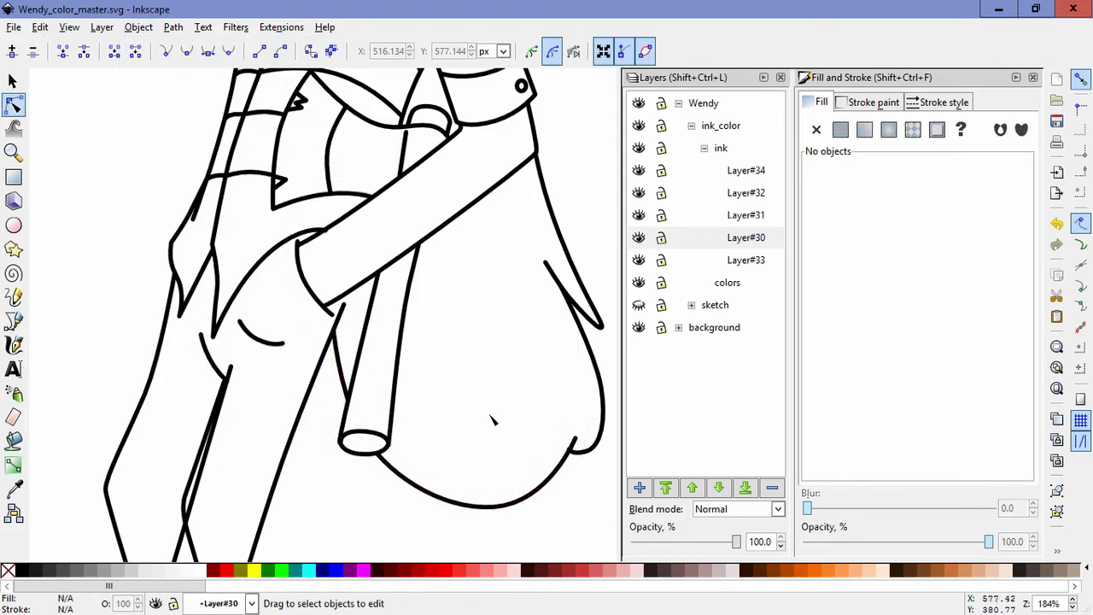
# Step: Move the right end node of the hair's bottom curve slightly left to align it with the adjoining hair strand
pyautogui.click(568, 455)
pyautogui.scroll(2, 581, 470)
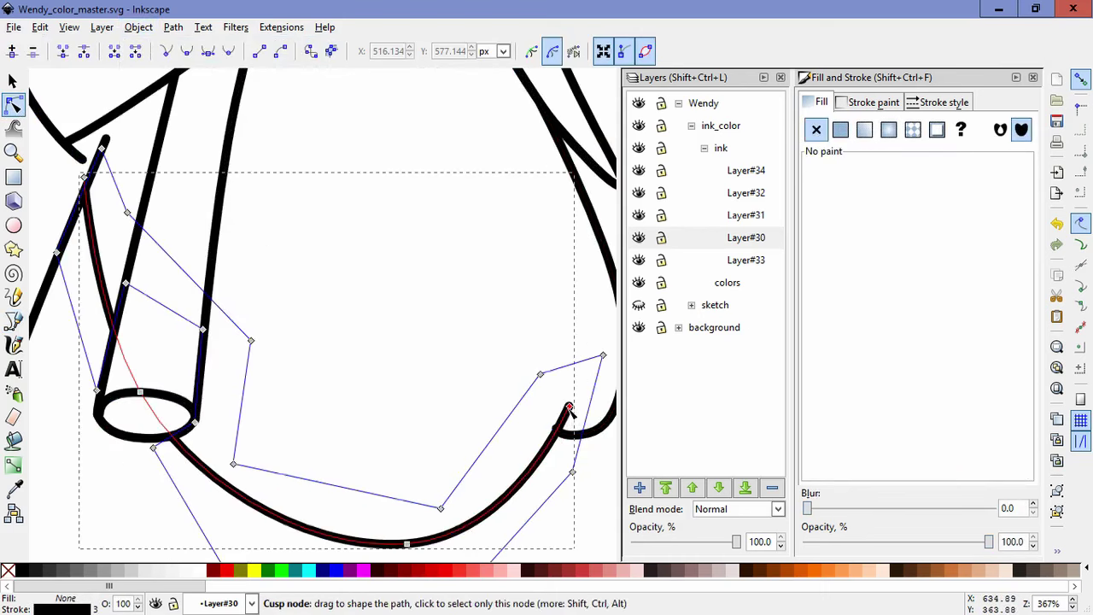
pyautogui.moveTo(570, 407); pyautogui.dragTo(563, 407)
pyautogui.click(582, 507)
pyautogui.click(583, 507)
# Step: Move the lower end node of the front leg's right line by about 1.93 px and 2.31 px above the boot top
pyautogui.scroll(-4, 568, 490)
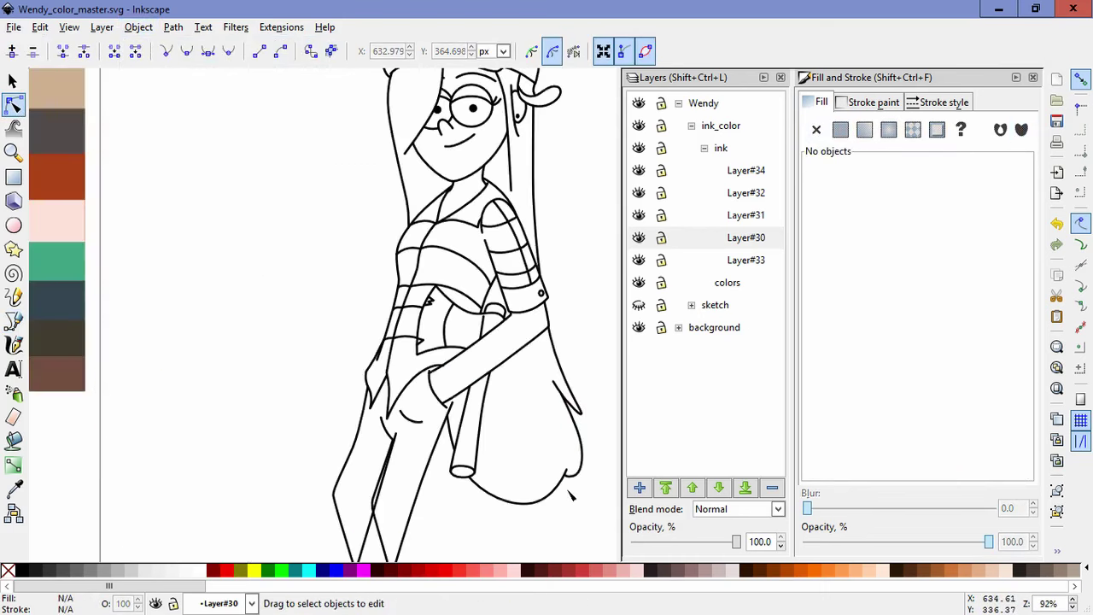
pyautogui.moveTo(454, 526); pyautogui.dragTo(482, 404)
pyautogui.scroll(1, 482, 418)
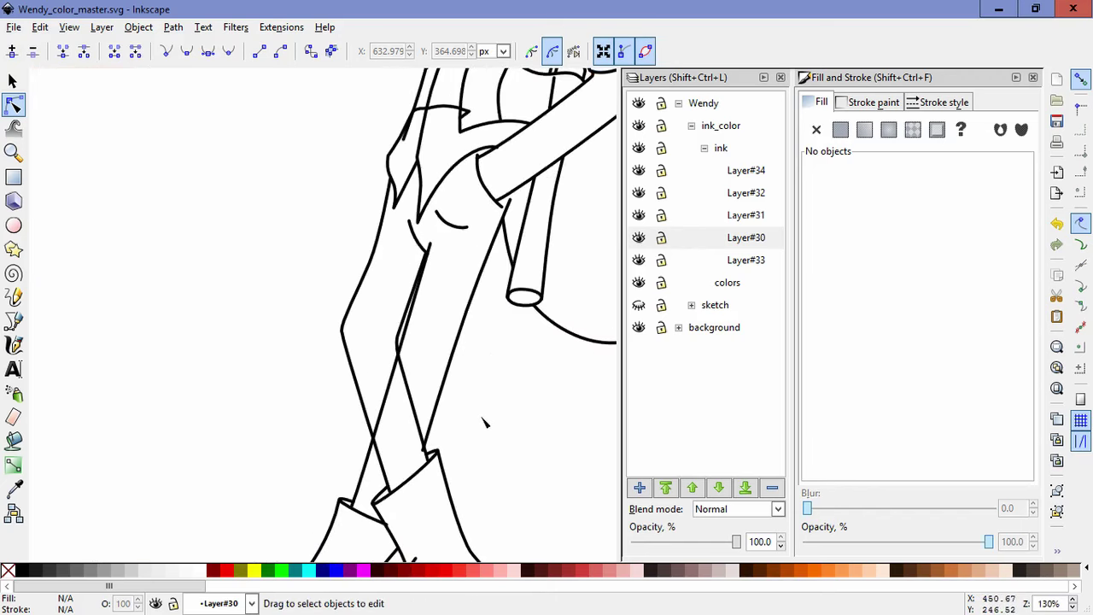
pyautogui.click(452, 365)
pyautogui.scroll(2, 472, 484)
pyautogui.moveTo(375, 416); pyautogui.dragTo(380, 411)
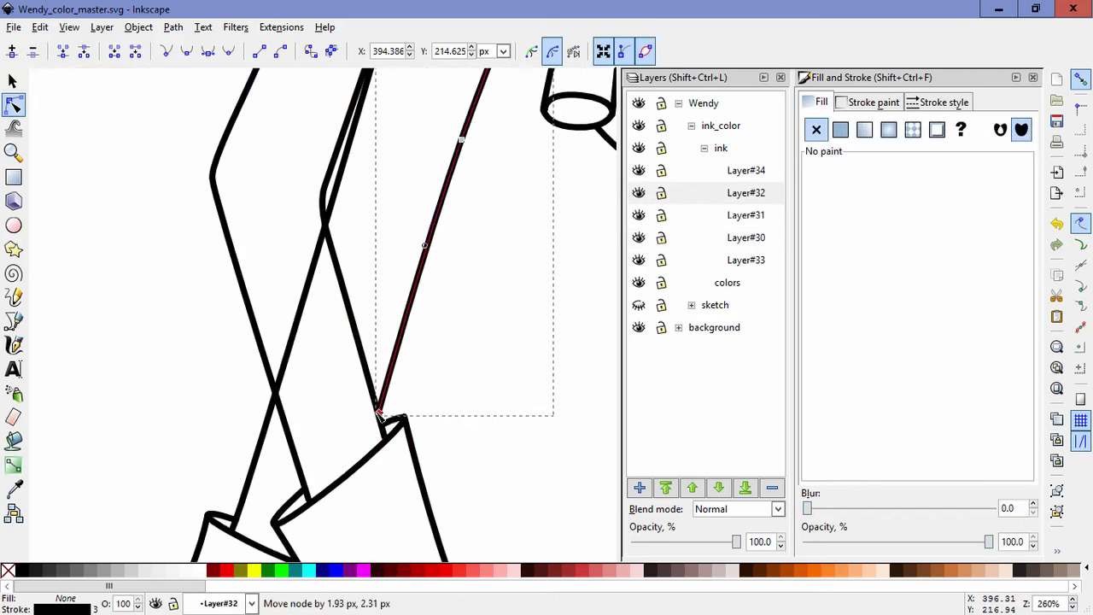
pyautogui.click(483, 472)
pyautogui.click(483, 472)
# Step: Draw a closed mask shape around the long diagonal leg line, leaving out the stretch where it passes across the other leg
pyautogui.click(282, 359)
pyautogui.scroll(-4, 282, 359)
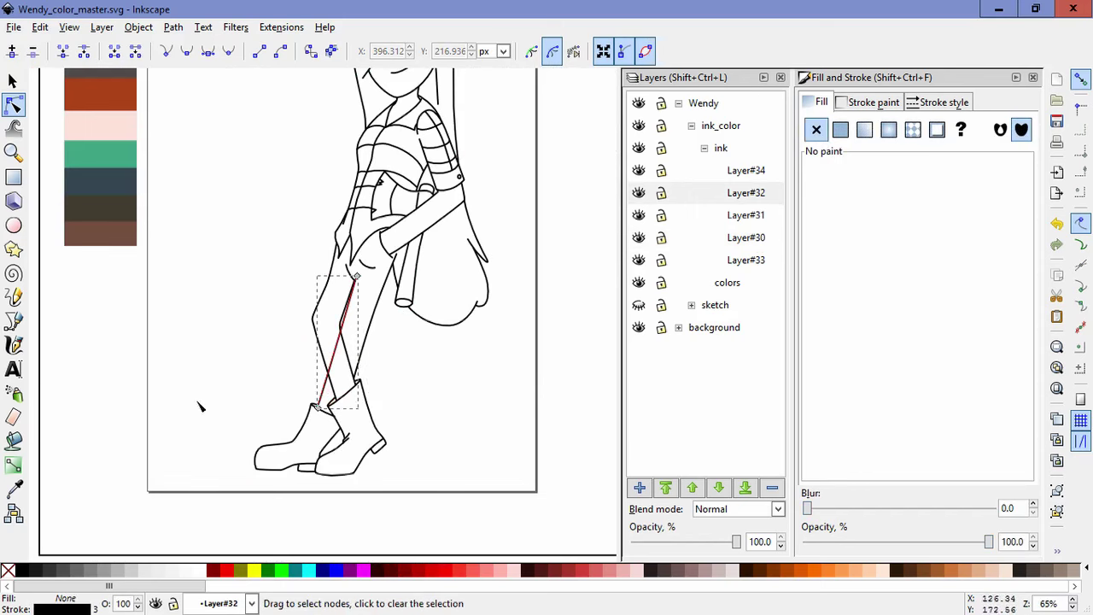
pyautogui.click(19, 327)
pyautogui.scroll(2, 424, 403)
pyautogui.moveTo(214, 319); pyautogui.dragTo(251, 356)
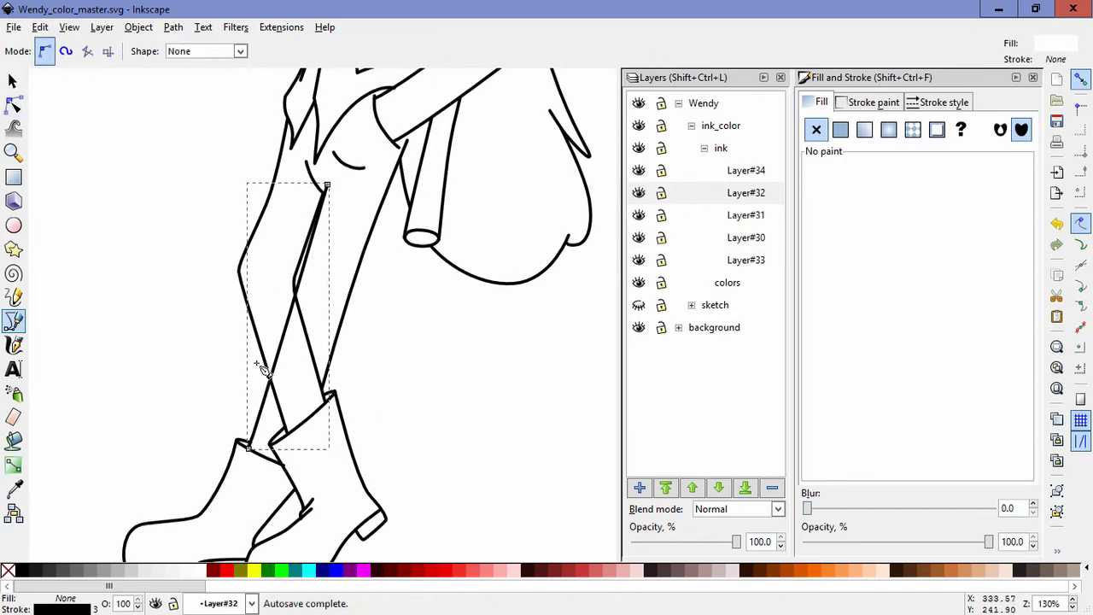
pyautogui.click(262, 356)
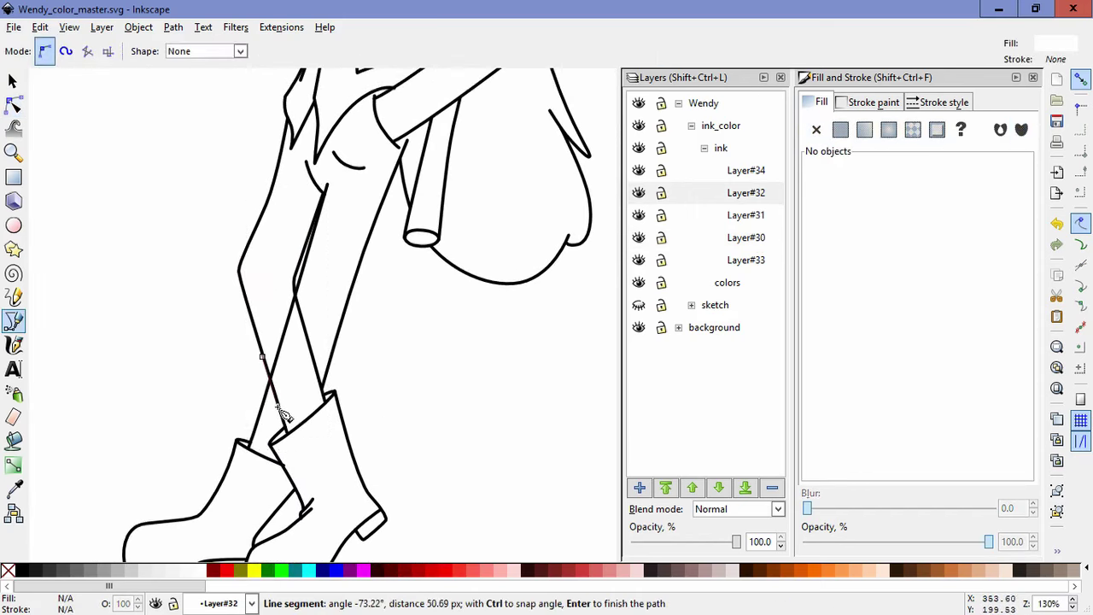
pyautogui.click(293, 280)
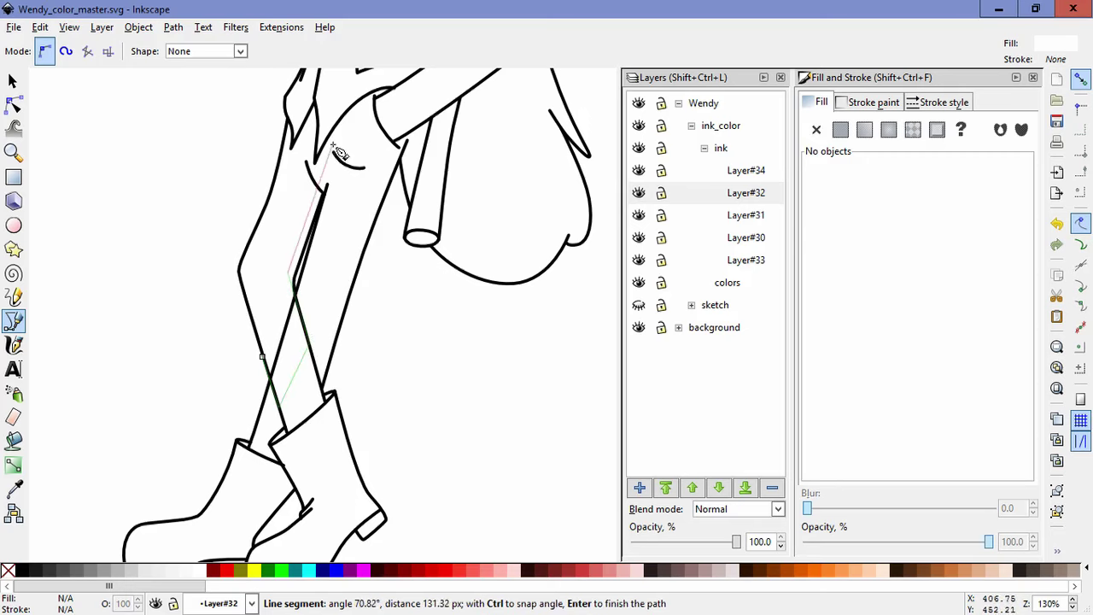
pyautogui.click(346, 185)
pyautogui.click(305, 296)
pyautogui.click(335, 392)
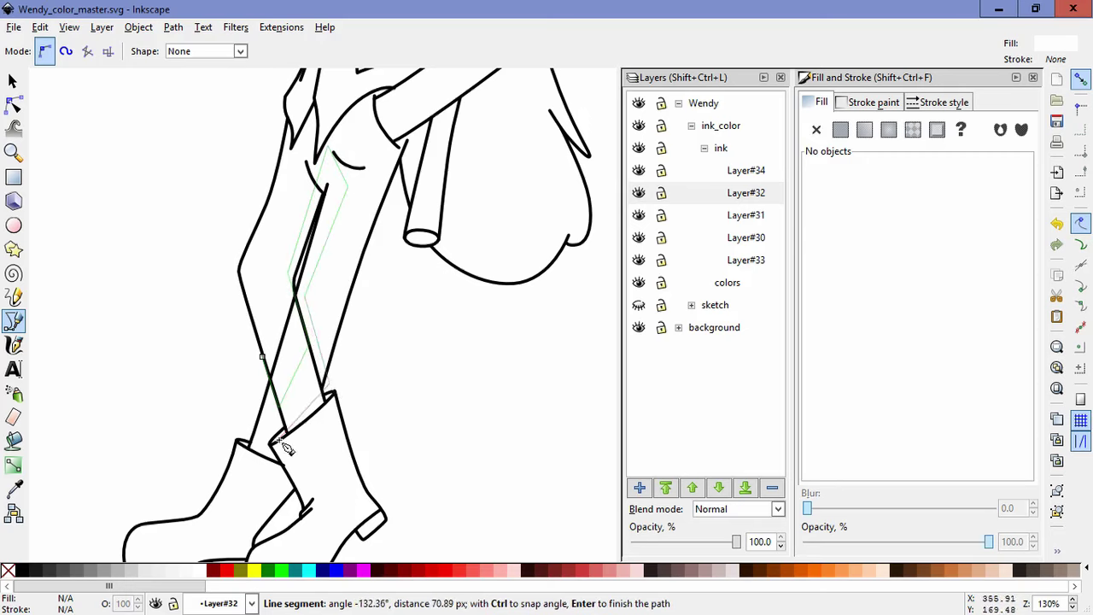
pyautogui.click(286, 462)
pyautogui.click(273, 401)
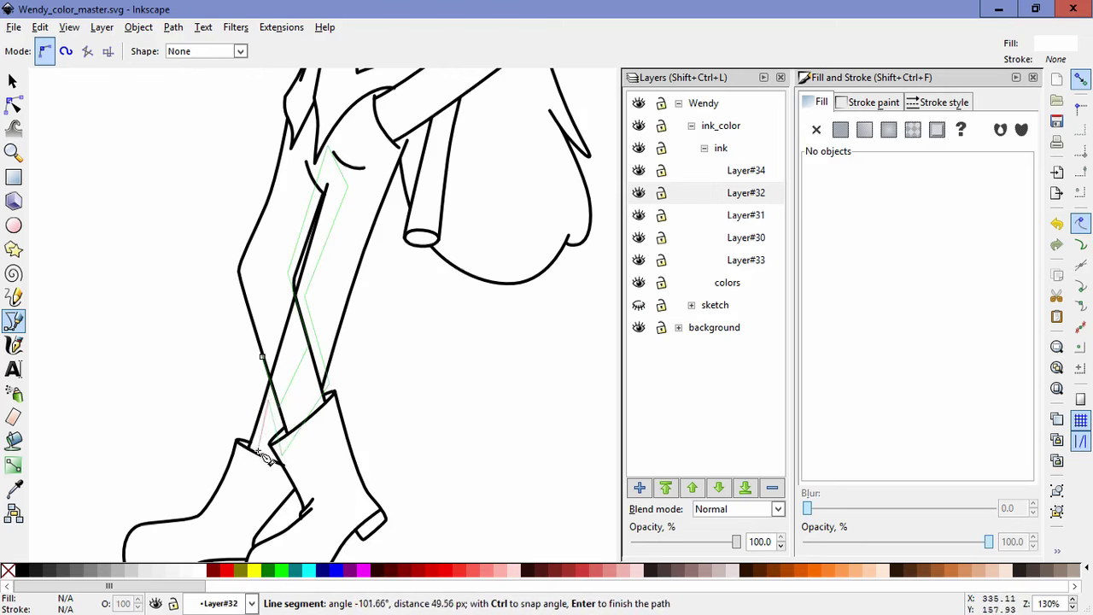
pyautogui.click(260, 455)
pyautogui.click(237, 450)
pyautogui.click(262, 357)
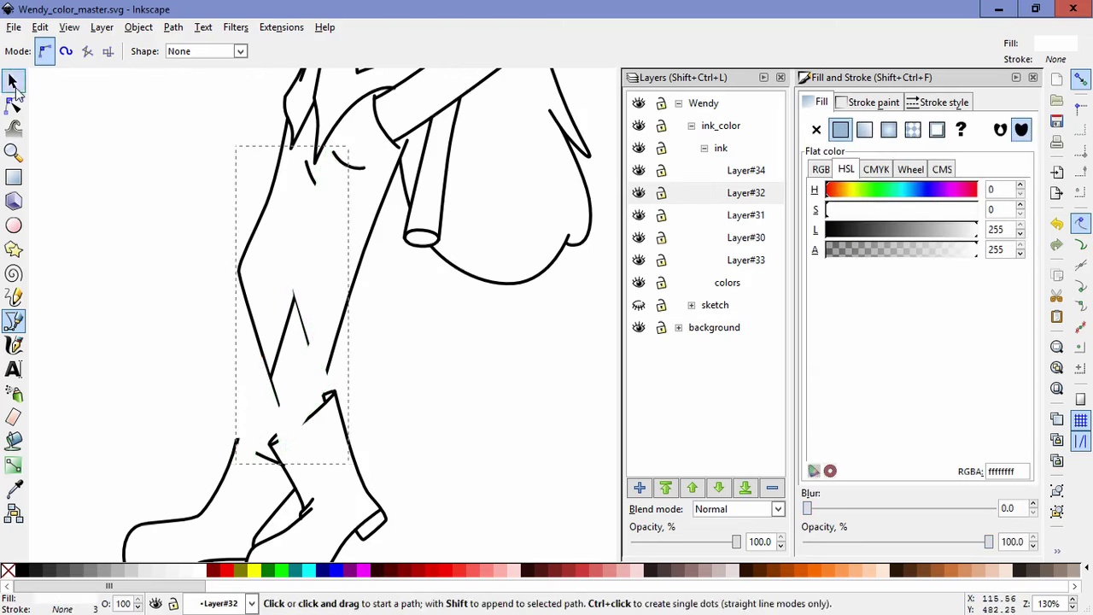
# Step: Set the drawn shape as the mask of the diagonal leg line
pyautogui.click(13, 104)
pyautogui.click(139, 28)
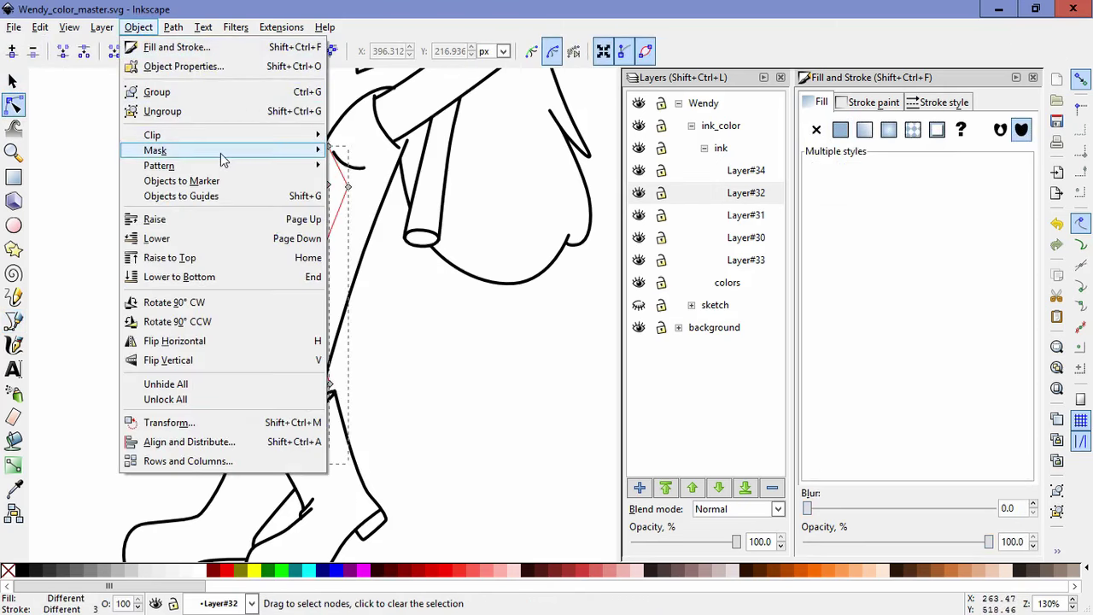
pyautogui.moveTo(222, 150)
pyautogui.click(346, 151)
# Step: Move the right end node of the rear boot's top line slightly back onto the front boot's edge
pyautogui.scroll(4, 236, 500)
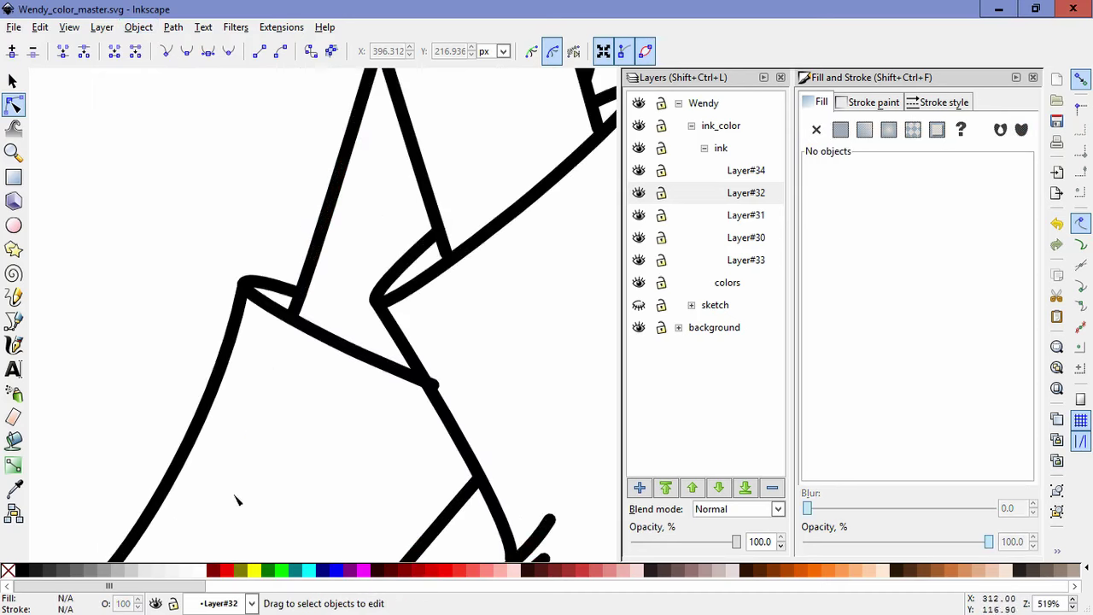
pyautogui.click(374, 359)
pyautogui.click(424, 380)
pyautogui.doubleClick(504, 423)
# Step: Move the lower end node of the small curve below the front boot's edge down onto the long line beneath it
pyautogui.press('space')
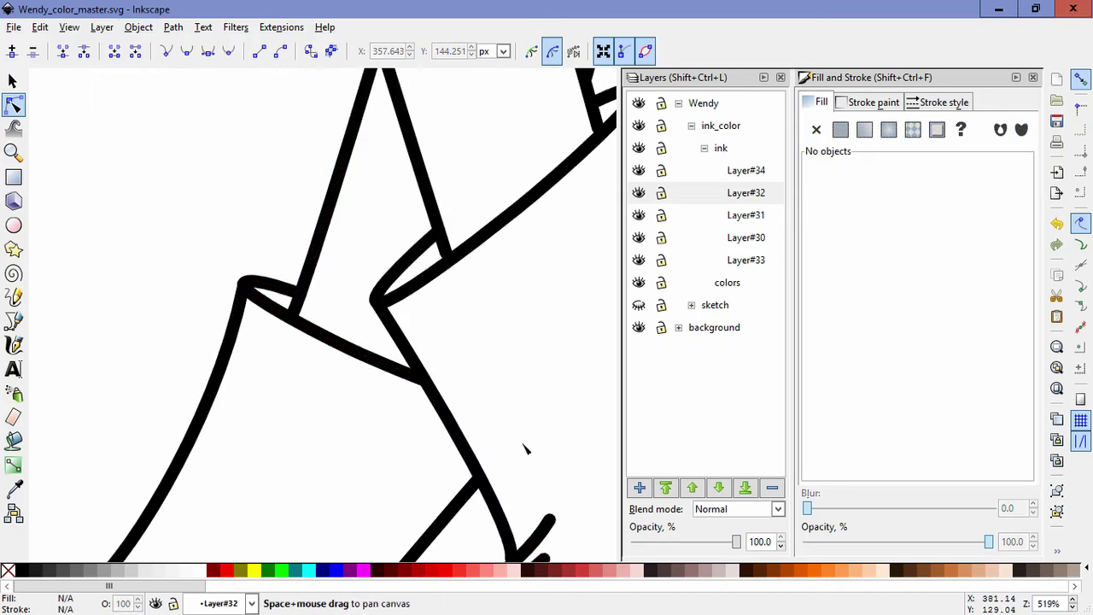
pyautogui.moveTo(523, 450); pyautogui.dragTo(378, 266)
pyautogui.click(366, 364)
pyautogui.moveTo(365, 368); pyautogui.dragTo(356, 406)
pyautogui.click(356, 406)
pyautogui.press('Escape')
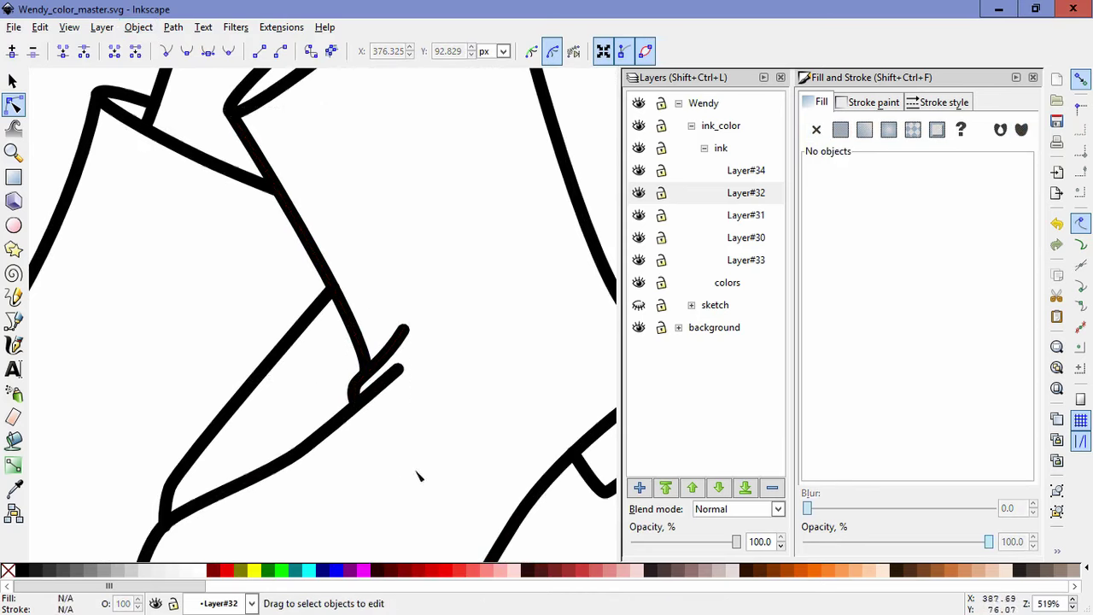
# Step: Move the lower end node at the gap in the near sleeve's outline slightly down along the sleeve's inner edge
pyautogui.scroll(-3, 440, 369)
pyautogui.scroll(-3, 541, 300)
pyautogui.press('space')
pyautogui.moveTo(542, 296); pyautogui.dragTo(414, 431)
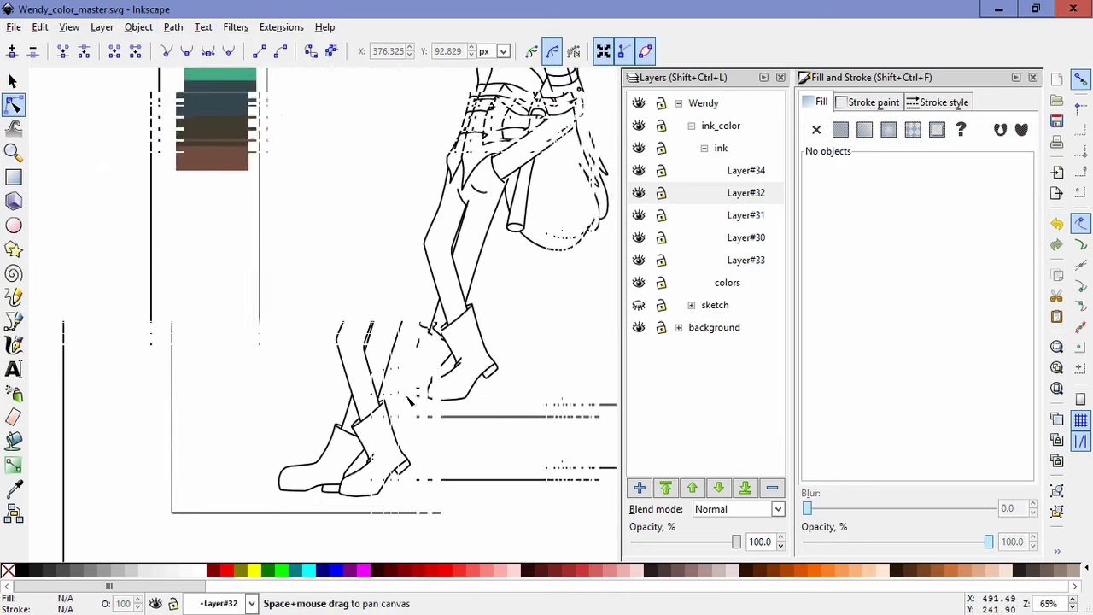
pyautogui.moveTo(500, 362); pyautogui.dragTo(485, 454)
pyautogui.moveTo(511, 200); pyautogui.dragTo(507, 315)
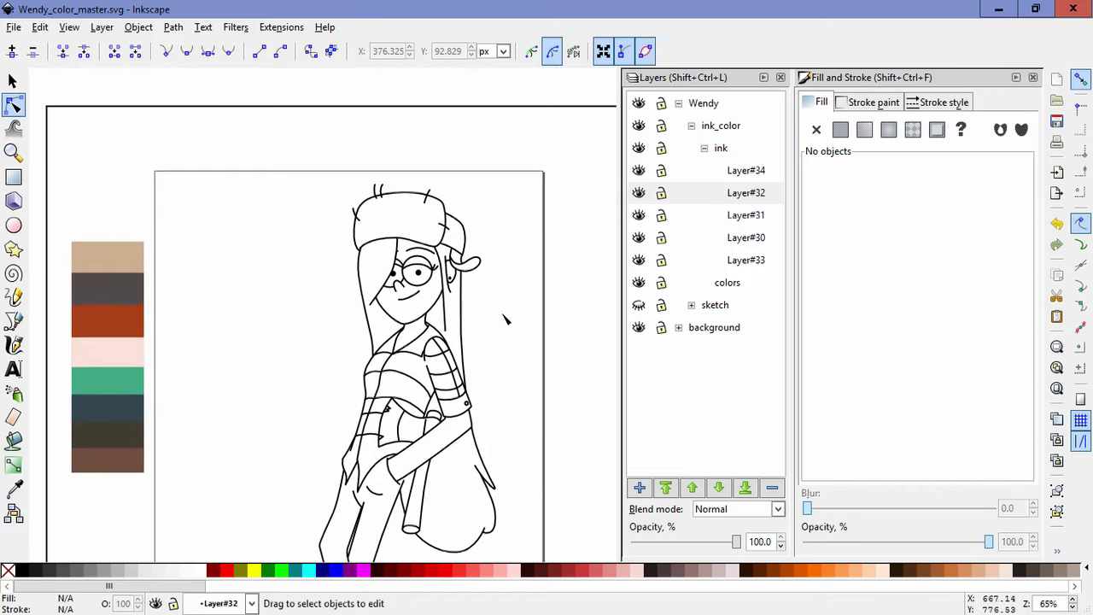
pyautogui.press('space')
pyautogui.moveTo(502, 369); pyautogui.dragTo(486, 320)
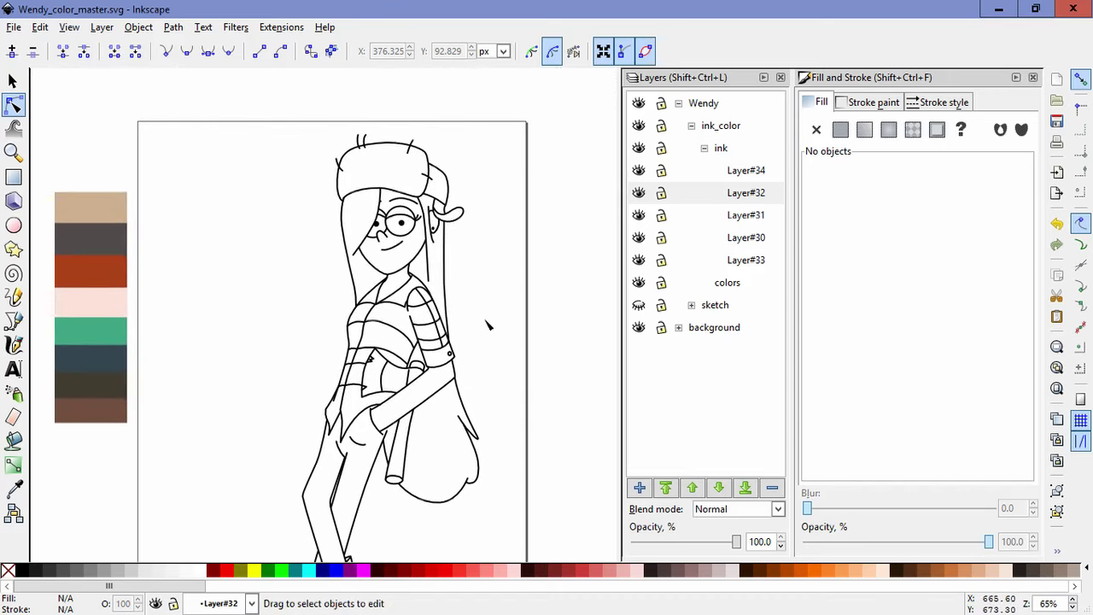
pyautogui.scroll(2, 469, 287)
pyautogui.scroll(2, 339, 316)
pyautogui.click(302, 339)
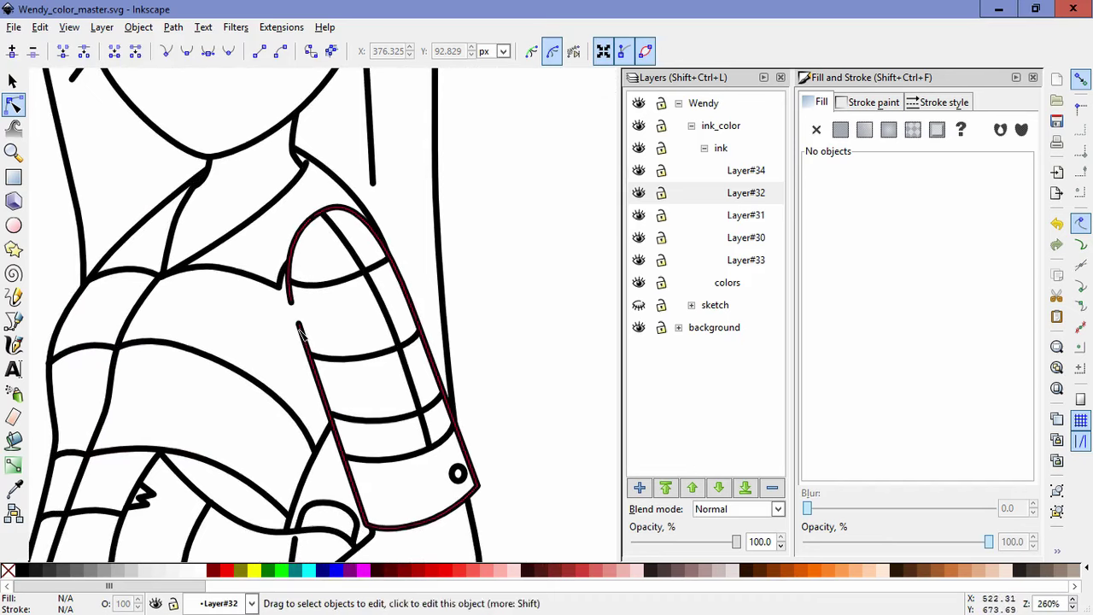
pyautogui.moveTo(300, 339); pyautogui.dragTo(302, 337)
pyautogui.click(359, 309)
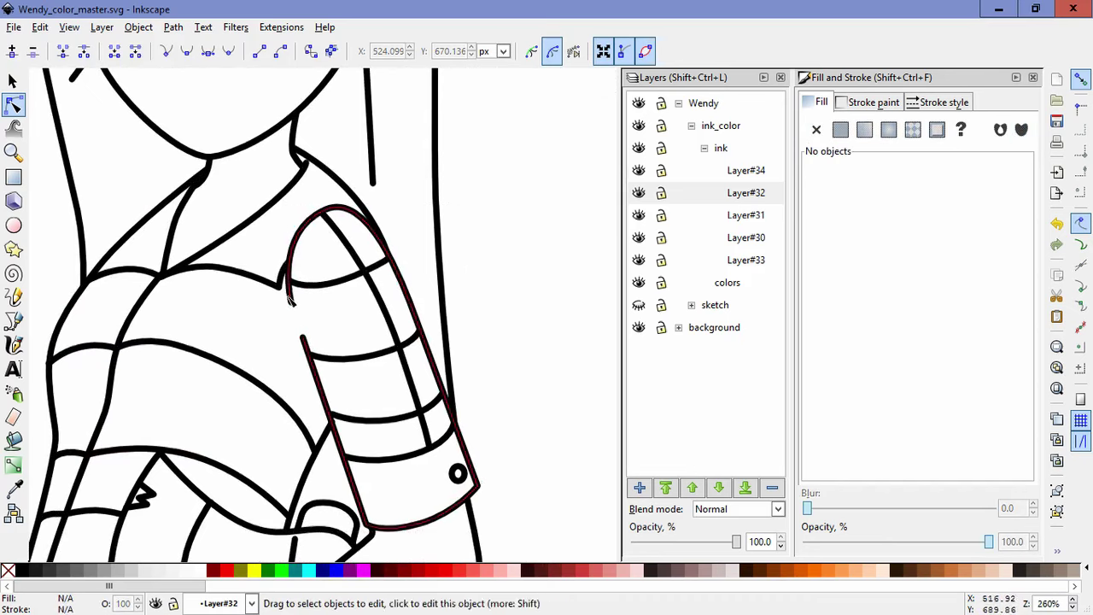
# Step: Convert the near sleeve outline's stroke to a path
pyautogui.click(304, 340)
pyautogui.scroll(2, 330, 329)
pyautogui.click(150, 30)
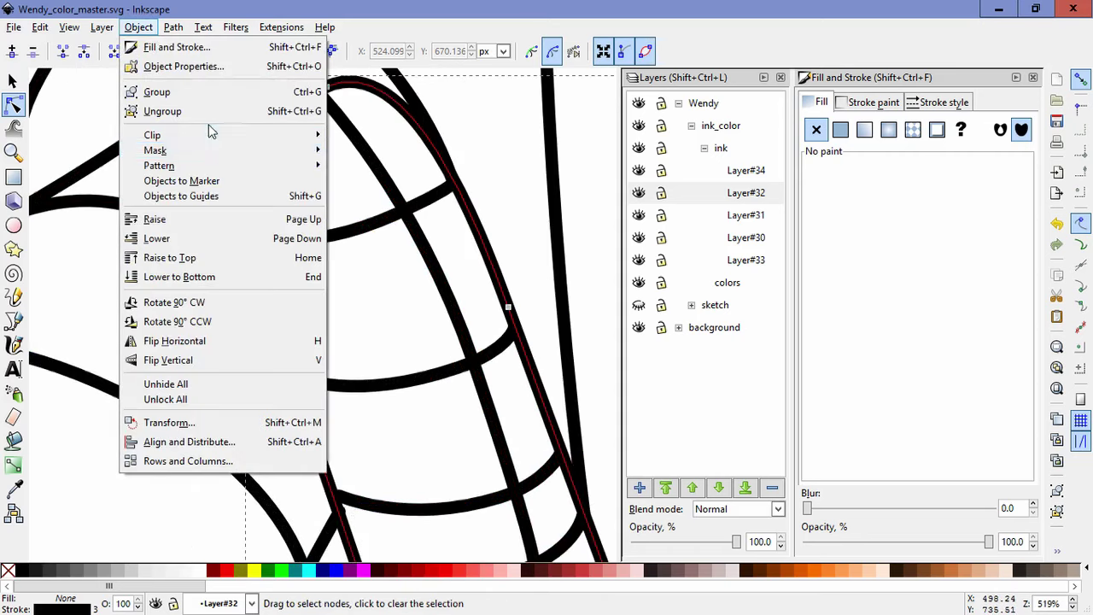
pyautogui.click(198, 65)
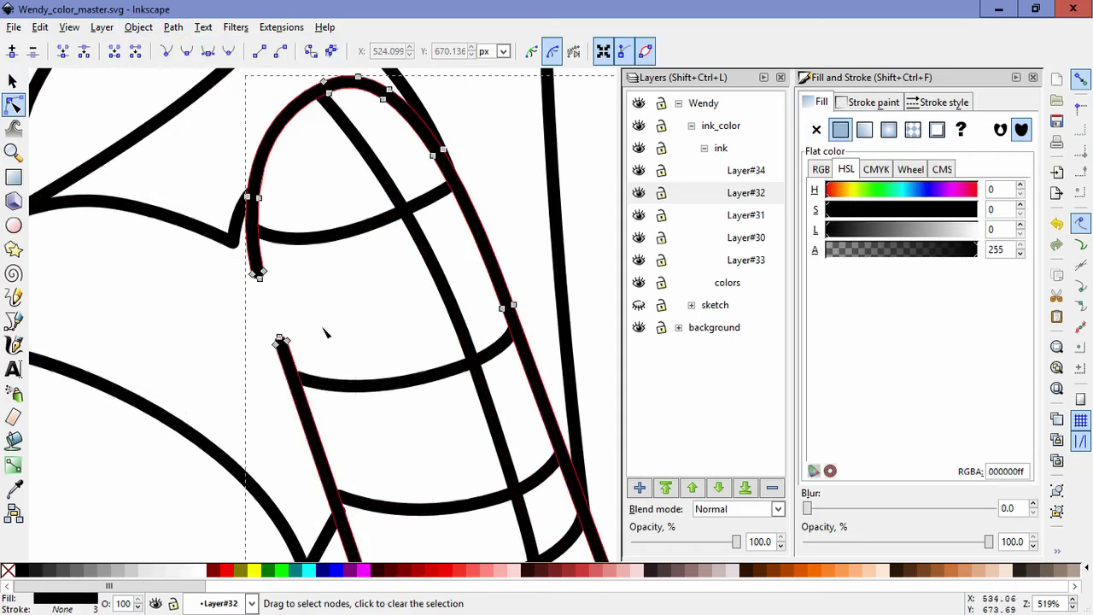
# Step: Taper the sleeve outline's end below the gap to a sharp point and move its adjoining node pair down along the line
pyautogui.moveTo(280, 338); pyautogui.dragTo(272, 314)
pyautogui.click(336, 344)
pyautogui.click(337, 344)
pyautogui.click(278, 338)
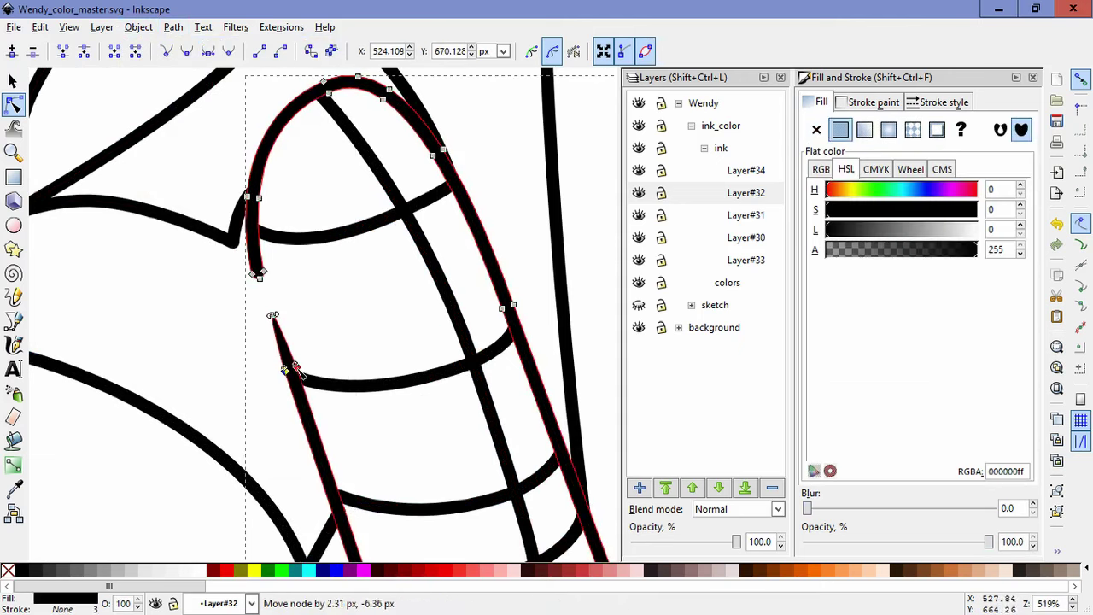
pyautogui.click(333, 329)
pyautogui.click(289, 359)
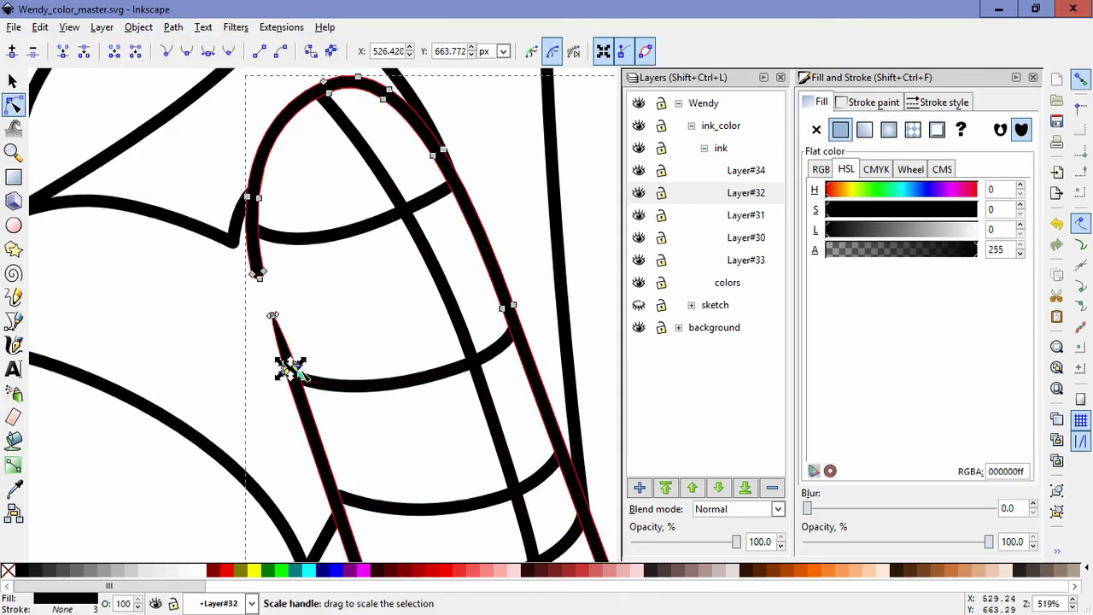
pyautogui.moveTo(287, 368); pyautogui.dragTo(309, 408)
pyautogui.click(325, 315)
pyautogui.click(333, 311)
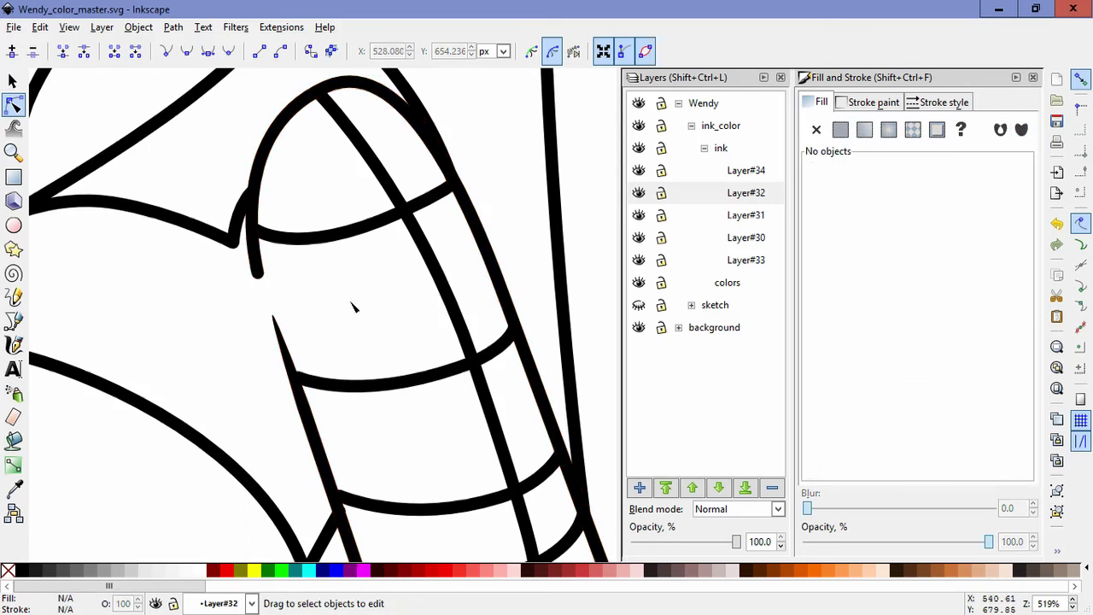
# Step: Taper the sleeve outline's end above the gap to a point and move its adjoining nodes up along the line
pyautogui.click(262, 270)
pyautogui.moveTo(229, 245); pyautogui.dragTo(283, 284)
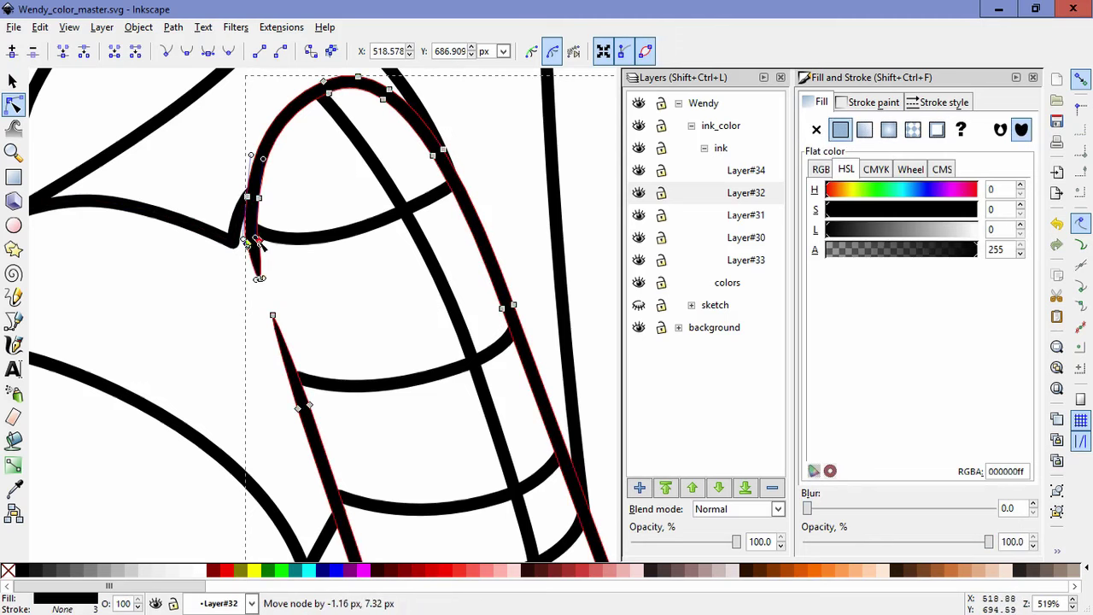
pyautogui.click(337, 293)
pyautogui.click(338, 295)
pyautogui.scroll(1, 261, 248)
# Step: Smooth the taper above the sleeve gap by adjusting the node pair over the tip and its curve handles
pyautogui.click(255, 203)
pyautogui.moveTo(222, 224); pyautogui.dragTo(278, 260)
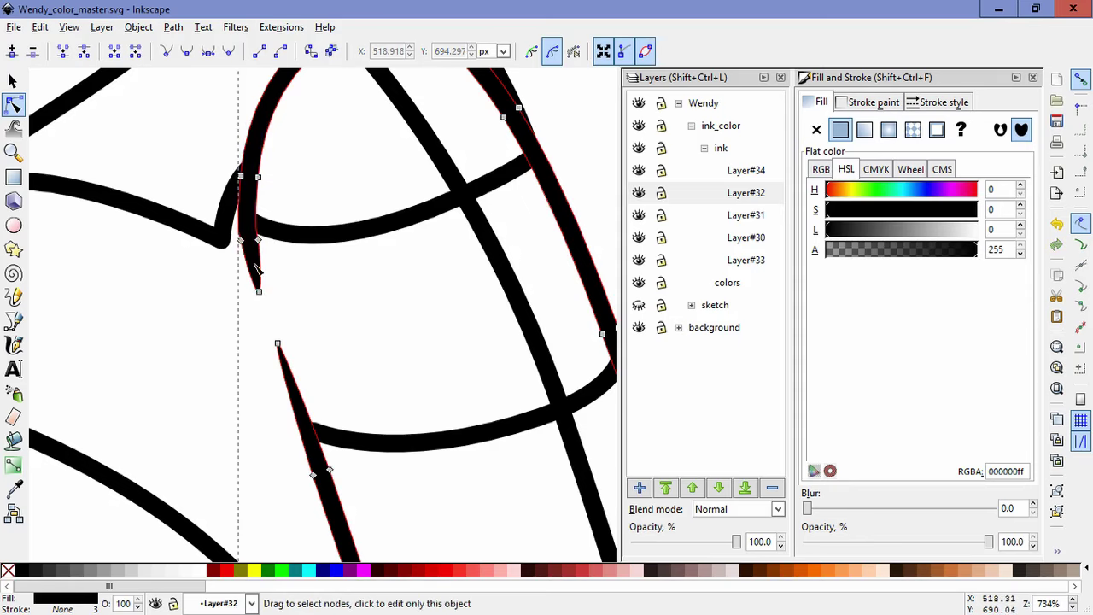
pyautogui.click(260, 292)
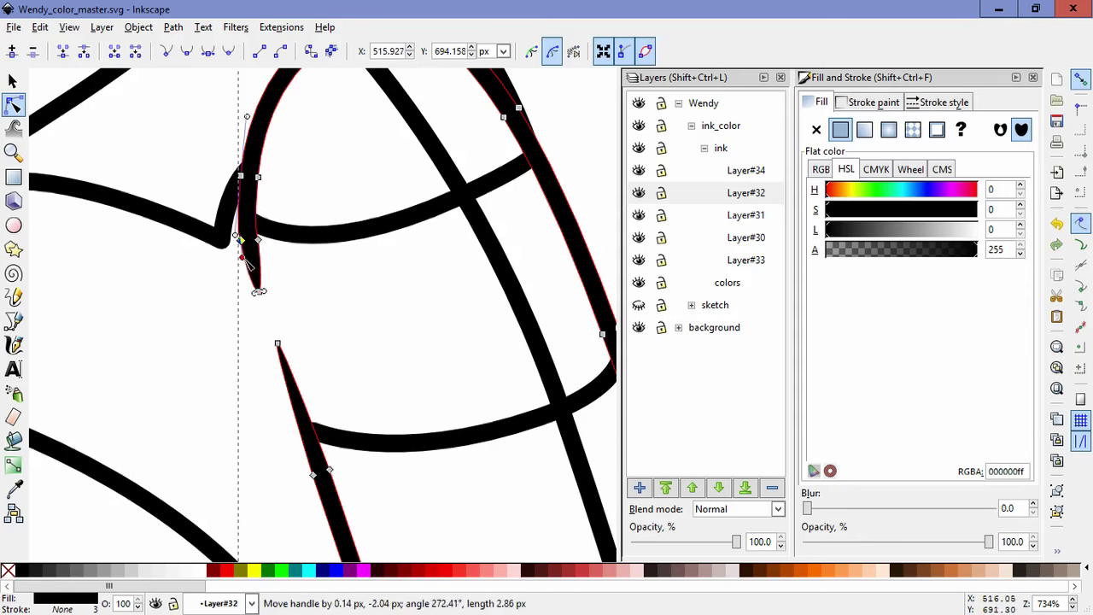
pyautogui.click(373, 304)
pyautogui.click(377, 305)
pyautogui.click(254, 215)
pyautogui.moveTo(270, 251); pyautogui.dragTo(225, 224)
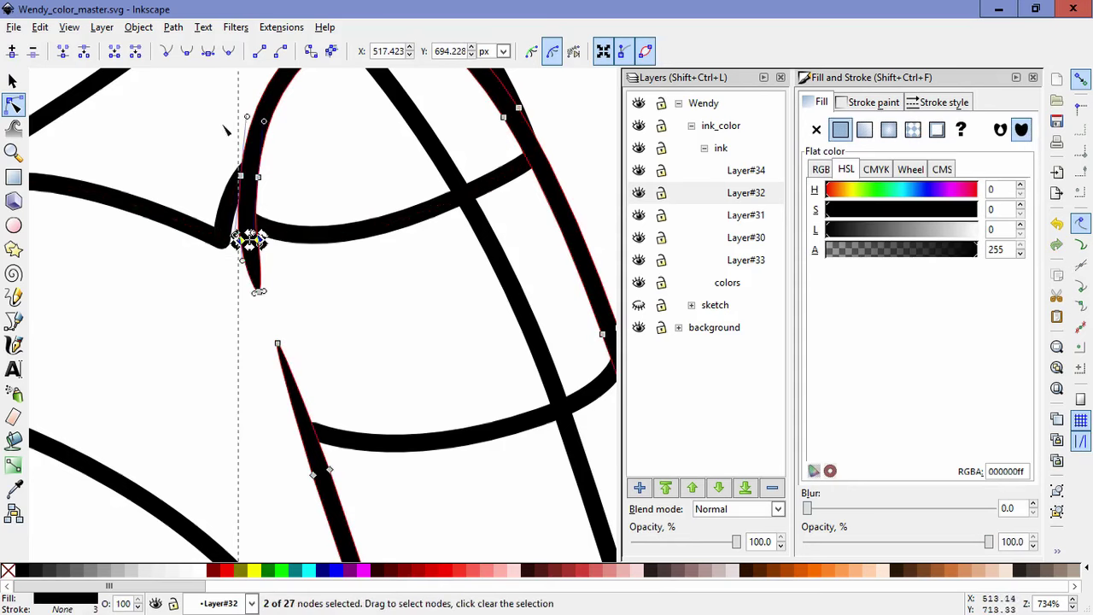
pyautogui.moveTo(259, 260)
pyautogui.mouseDown()
pyautogui.moveTo(238, 231)
pyautogui.moveTo(244, 198)
pyautogui.moveTo(240, 269)
pyautogui.mouseUp()
pyautogui.click(271, 251)
pyautogui.click(343, 321)
pyautogui.click(345, 322)
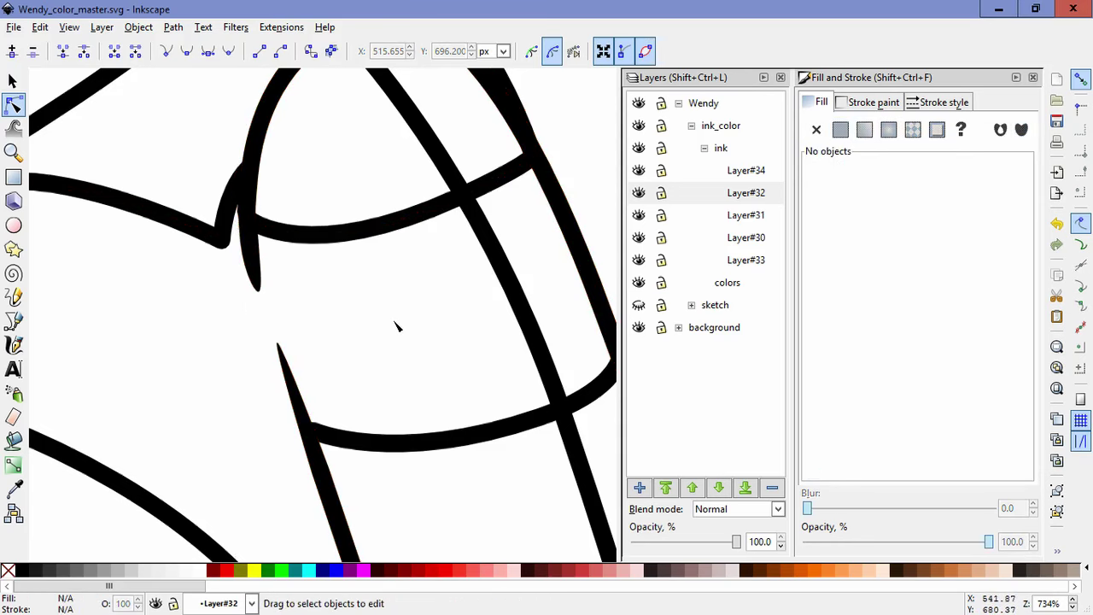
# Step: Reshape the shorter edge of the shirt collar by pulling the lower handle of its middle node down and outward
pyautogui.scroll(-5, 395, 325)
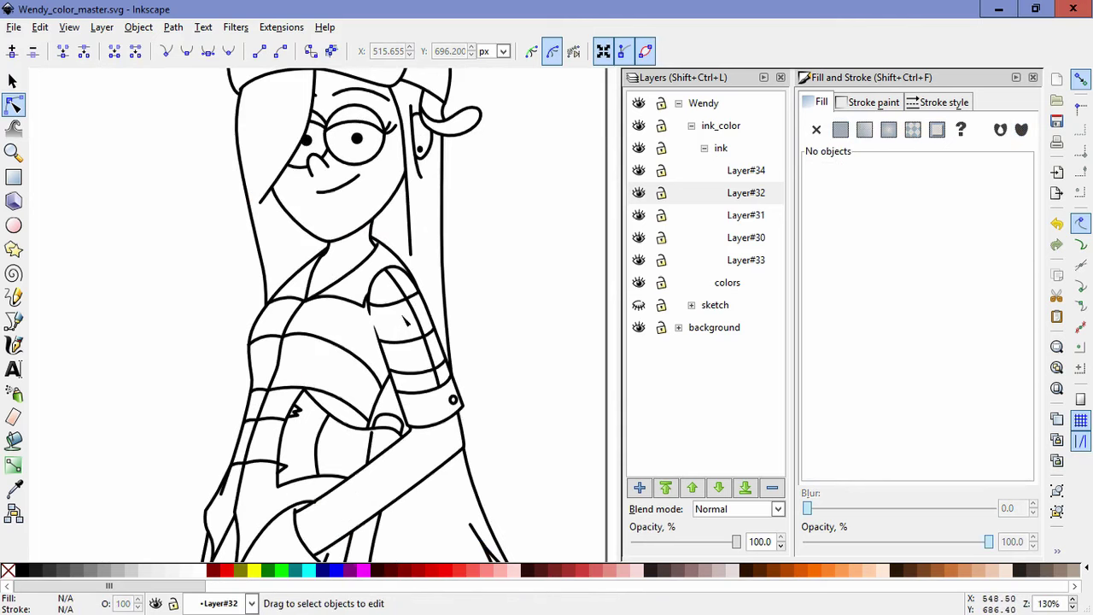
pyautogui.scroll(4, 371, 265)
pyautogui.click(373, 229)
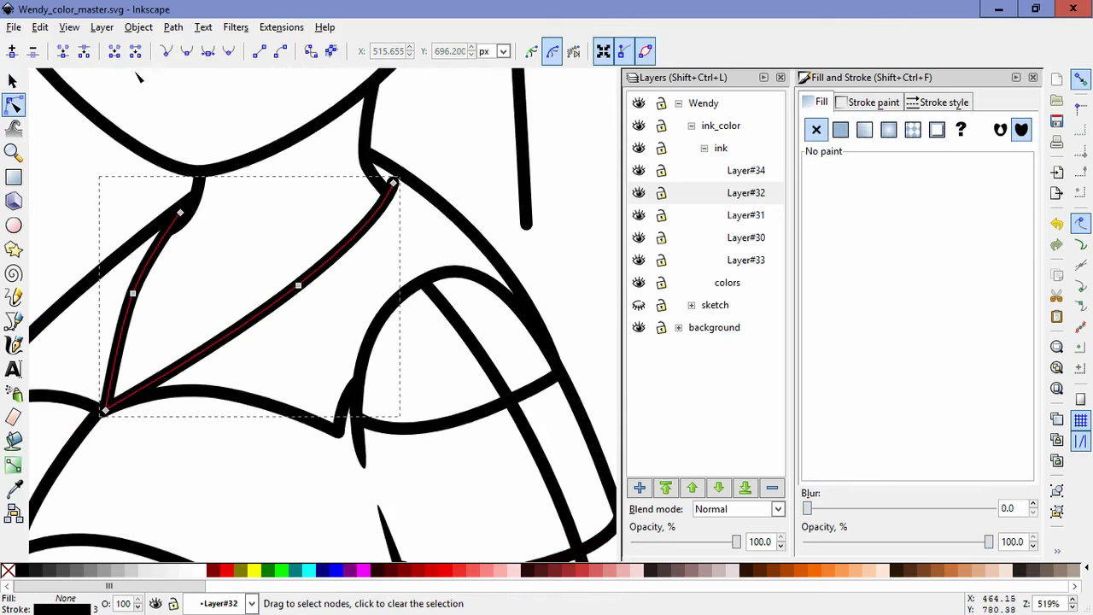
pyautogui.click(133, 293)
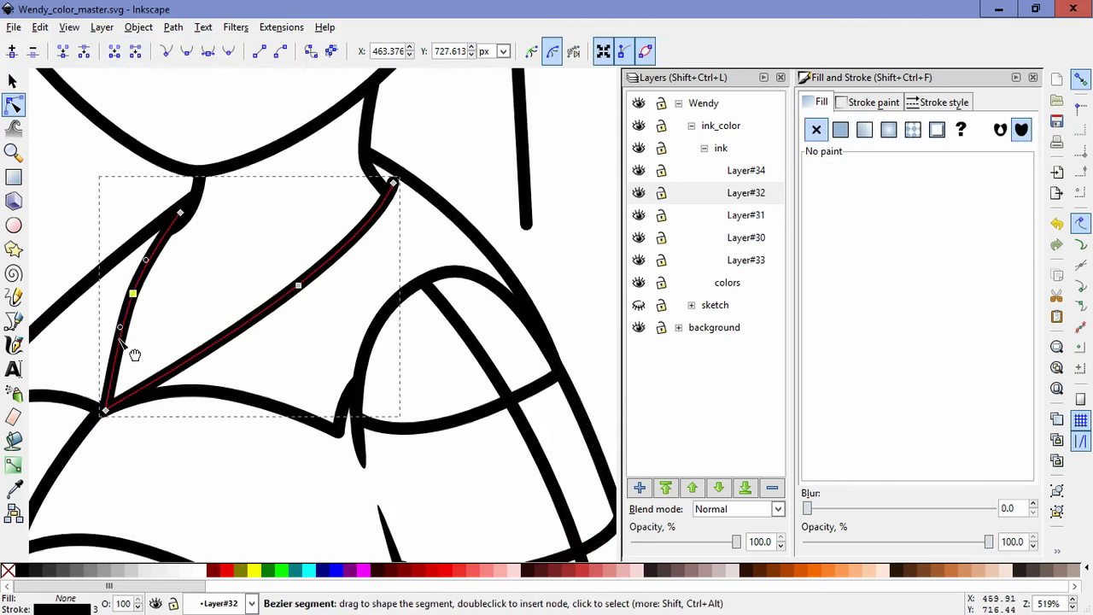
pyautogui.moveTo(120, 329); pyautogui.dragTo(105, 358)
# Step: Convert the shirt collar line's stroke to a path
pyautogui.click(139, 26)
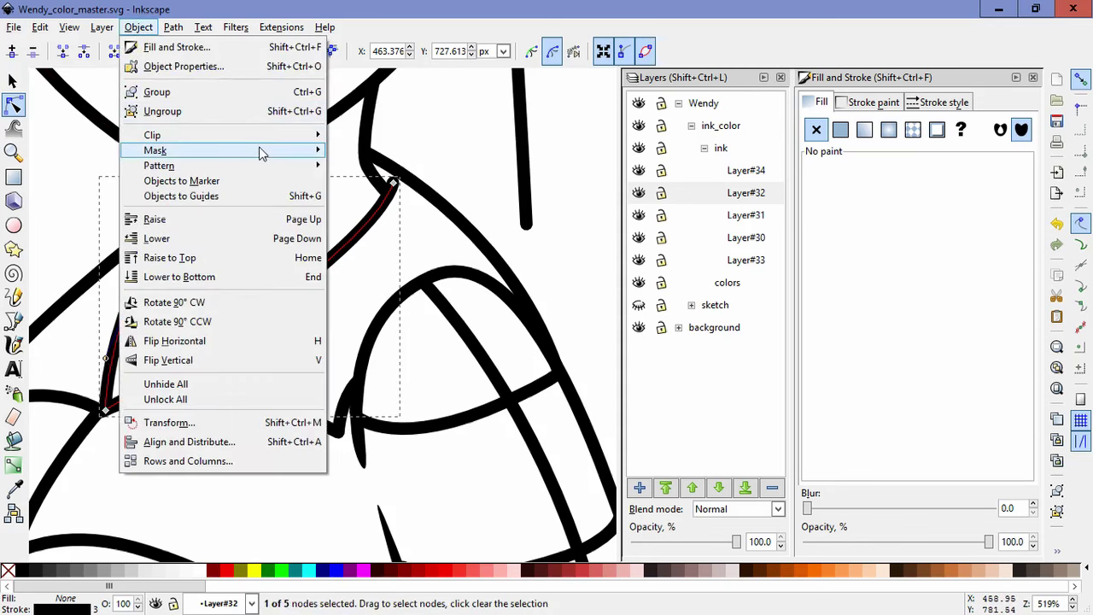
pyautogui.moveTo(173, 23)
pyautogui.click(212, 66)
# Step: Taper the collar line's upper end at the shoulder to a point with straight segments and select the node pair below it
pyautogui.scroll(2, 407, 194)
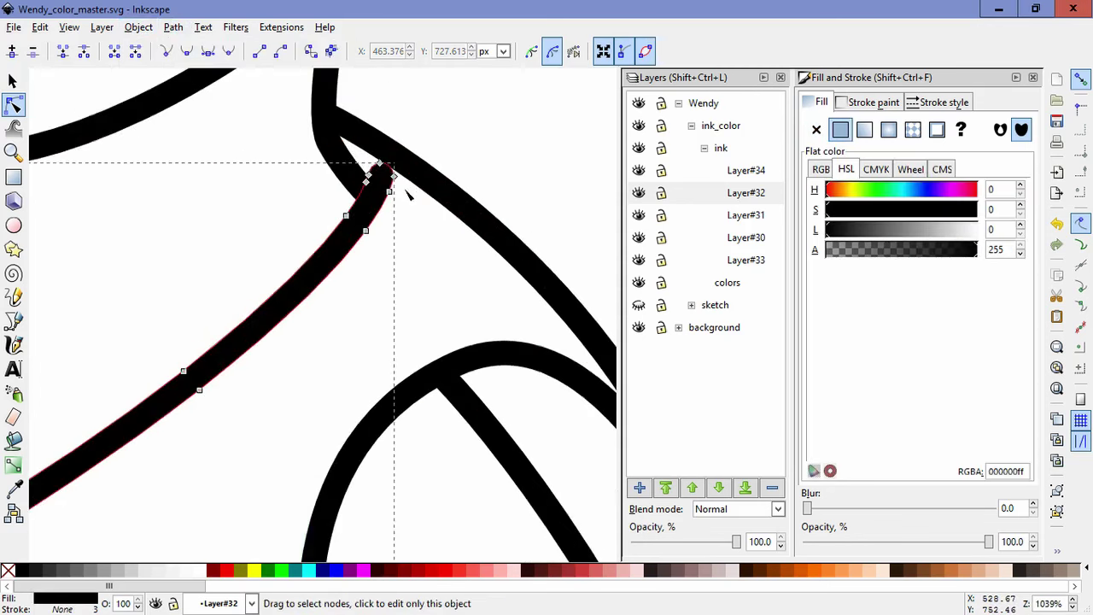
pyautogui.moveTo(367, 170); pyautogui.dragTo(379, 190)
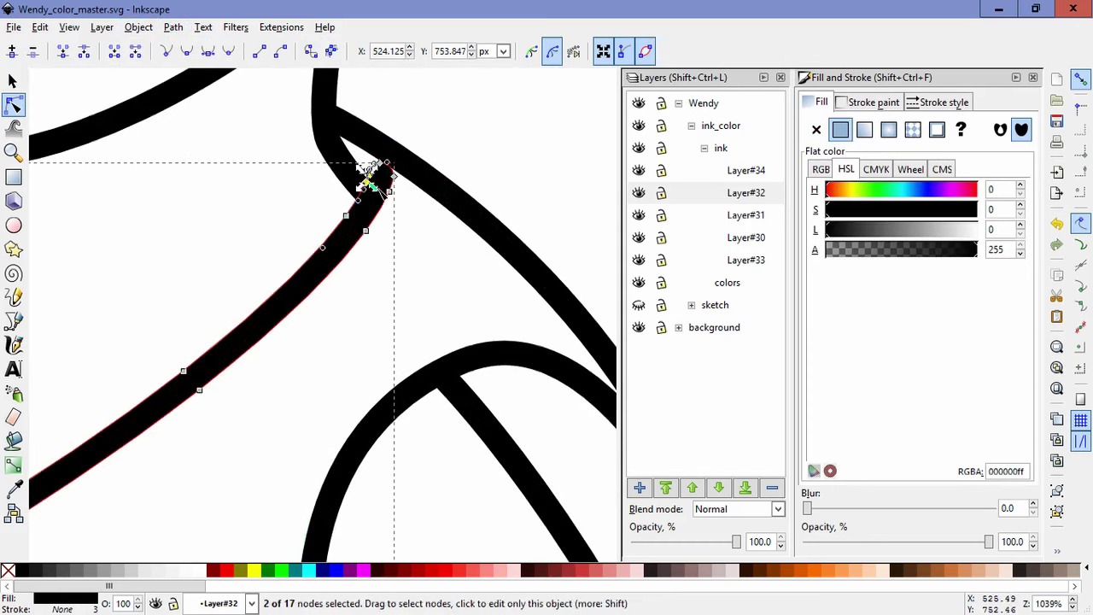
pyautogui.moveTo(342, 137); pyautogui.dragTo(340, 134)
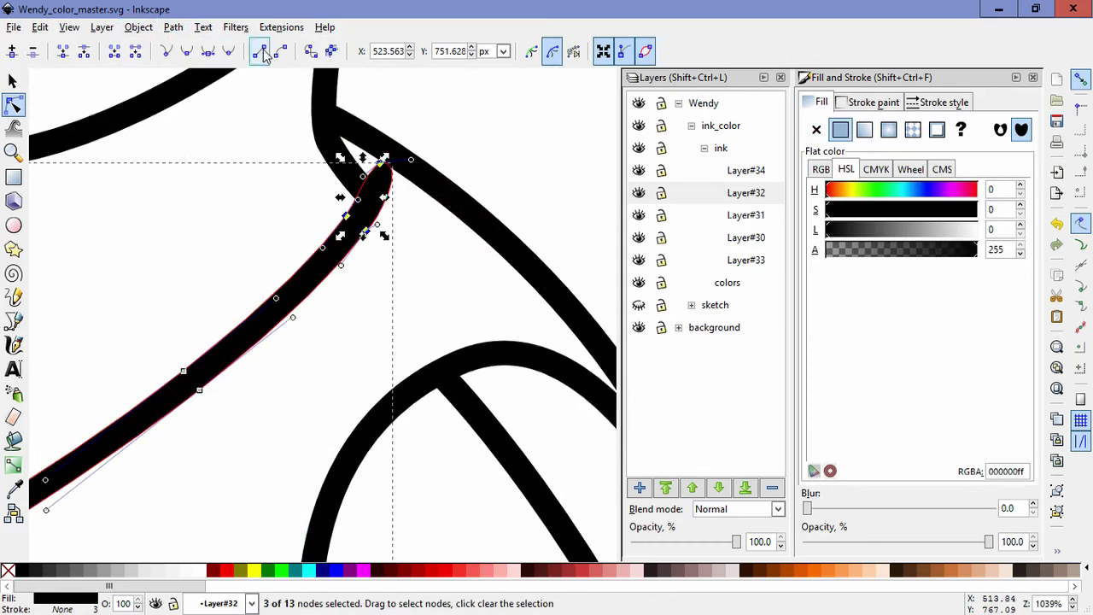
pyautogui.click(258, 51)
pyautogui.moveTo(391, 282); pyautogui.dragTo(318, 198)
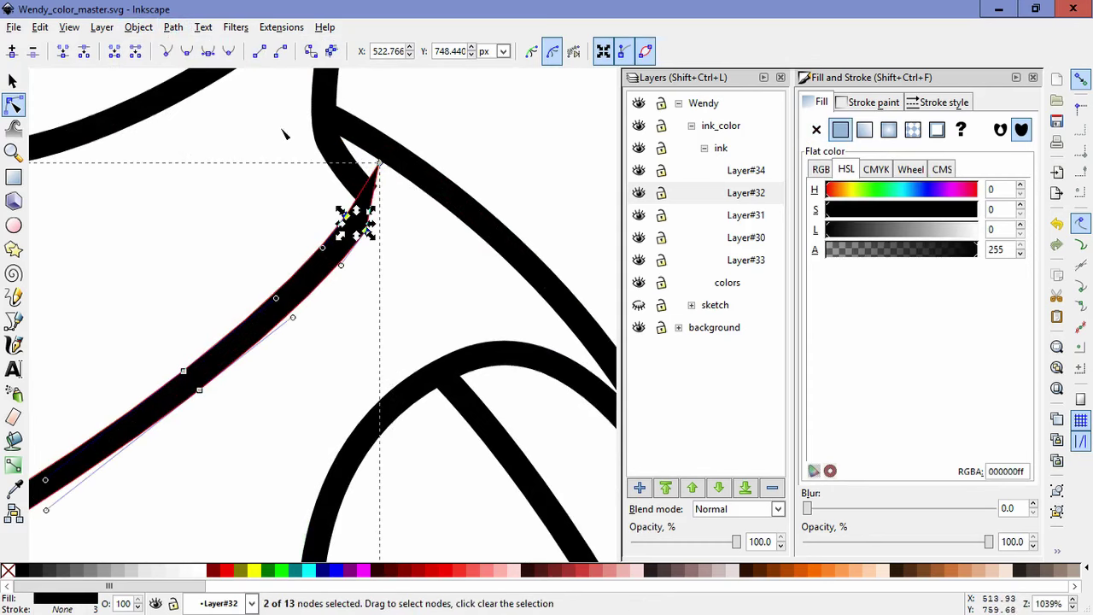
# Step: Make the two nodes below the collar line's pointed tip smooth and adjust the curve beside them
pyautogui.click(190, 53)
pyautogui.moveTo(359, 273); pyautogui.dragTo(348, 222)
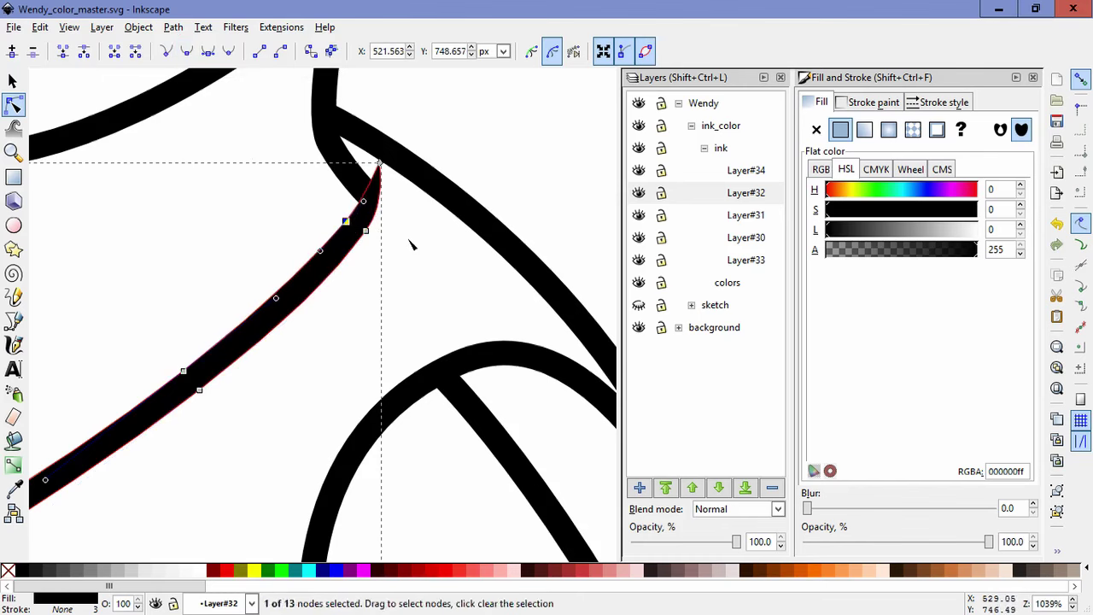
pyautogui.doubleClick(416, 273)
pyautogui.scroll(-6, 398, 278)
pyautogui.scroll(4, 390, 272)
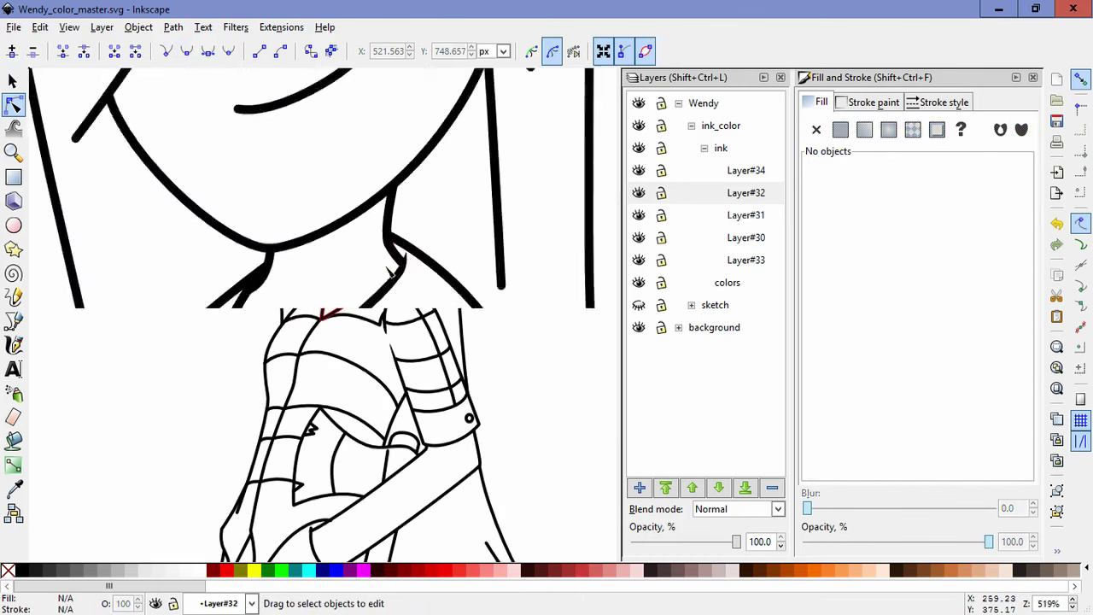
# Step: Reshape the collar line's tip near the neck into a slim, curved taper by adjusting its nodes and handles
pyautogui.scroll(1, 390, 273)
pyautogui.click(415, 277)
pyautogui.moveTo(418, 283); pyautogui.dragTo(437, 269)
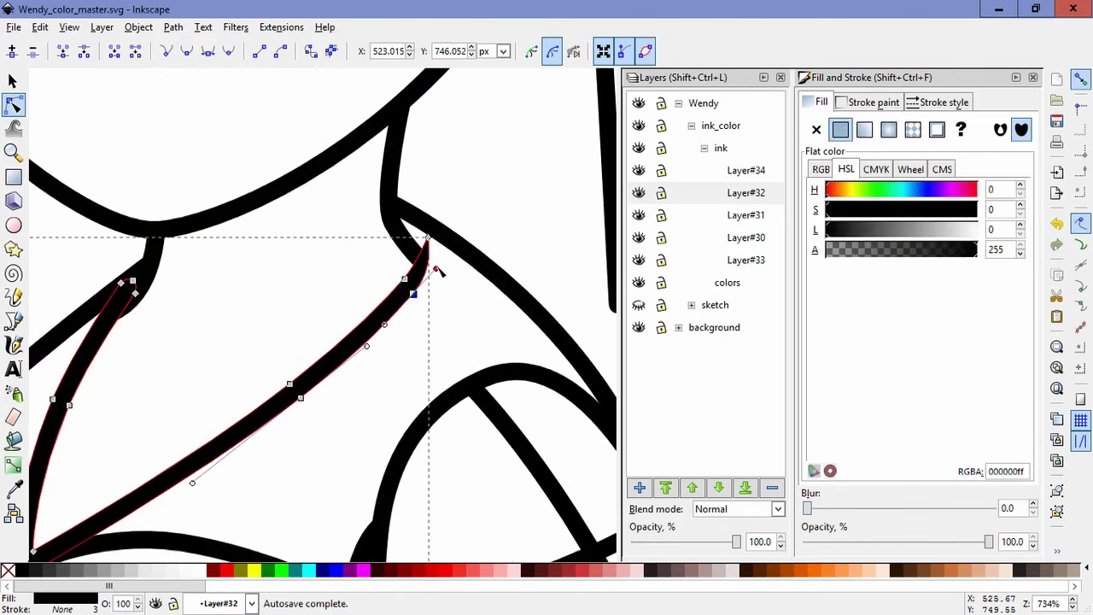
pyautogui.click(428, 239)
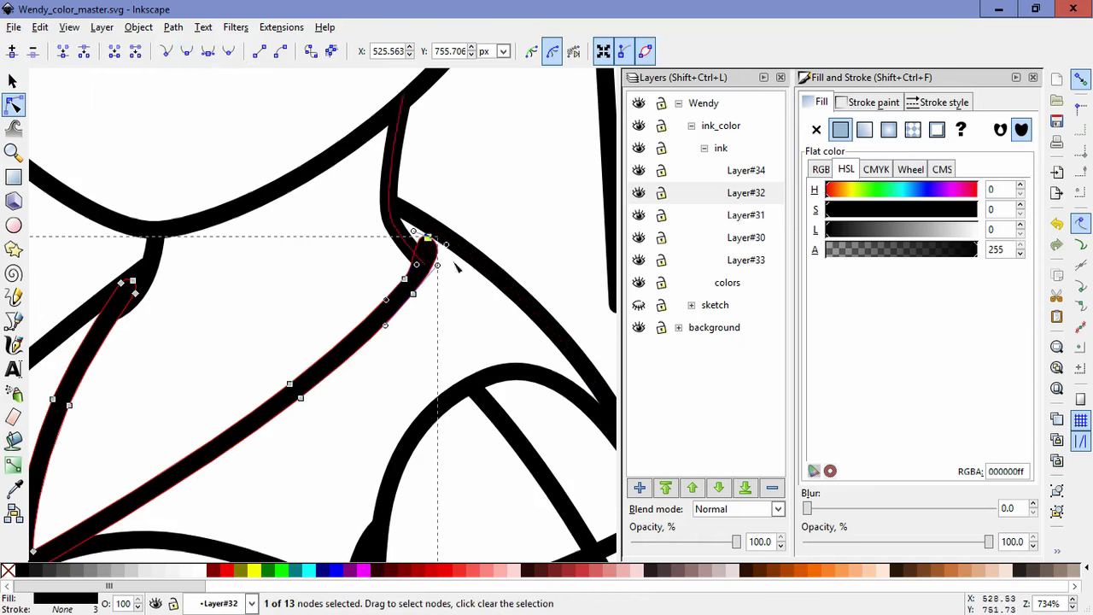
pyautogui.scroll(2, 423, 239)
pyautogui.moveTo(435, 215); pyautogui.dragTo(407, 236)
pyautogui.click(462, 346)
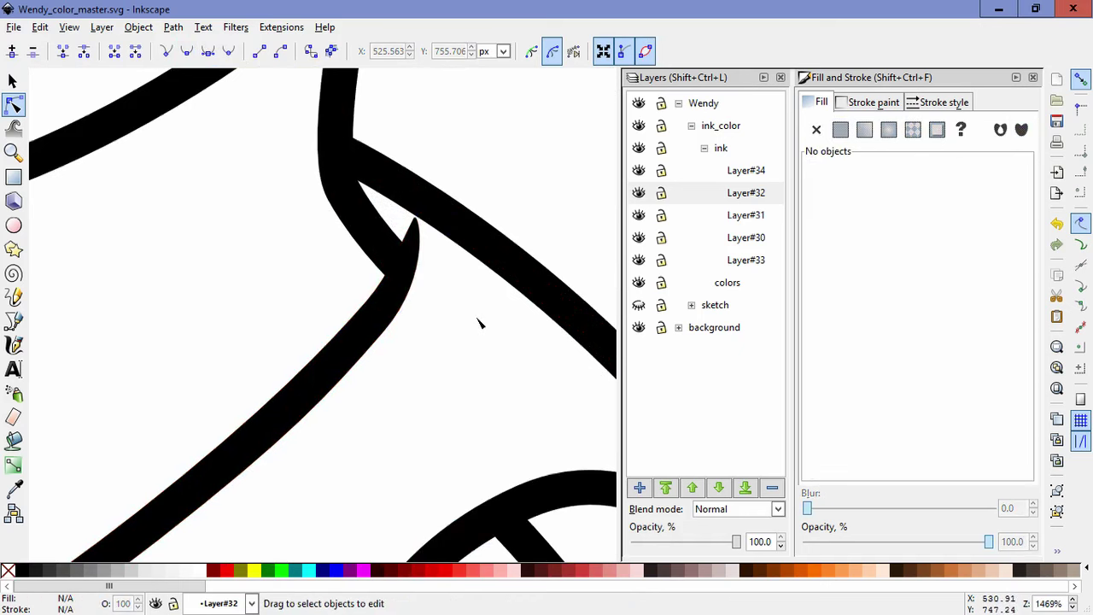
pyautogui.scroll(-5, 478, 320)
pyautogui.scroll(-8, 563, 359)
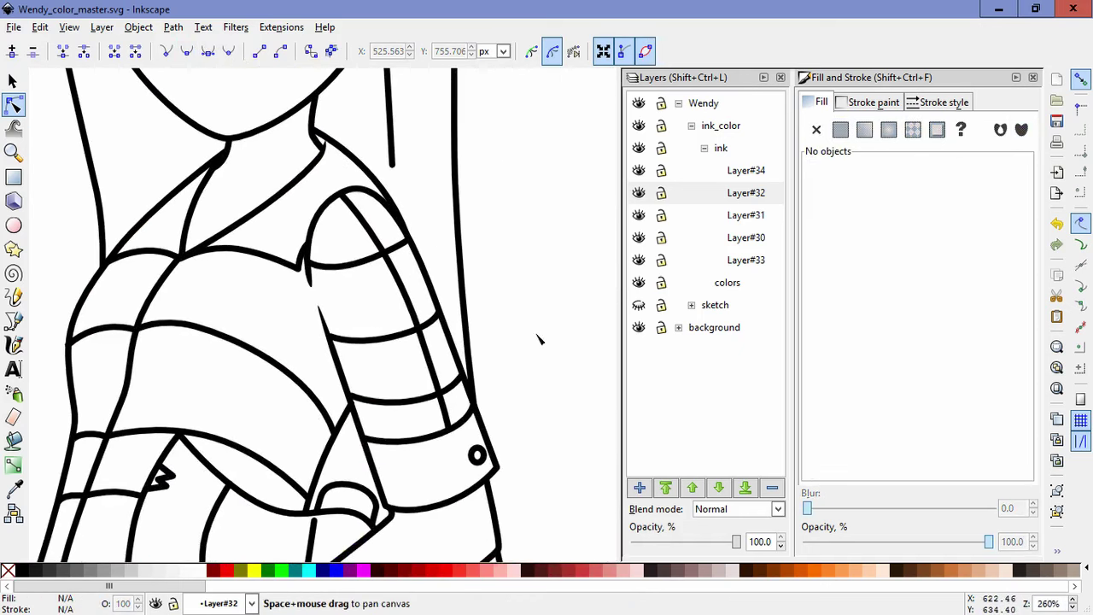
pyautogui.scroll(-4, 530, 313)
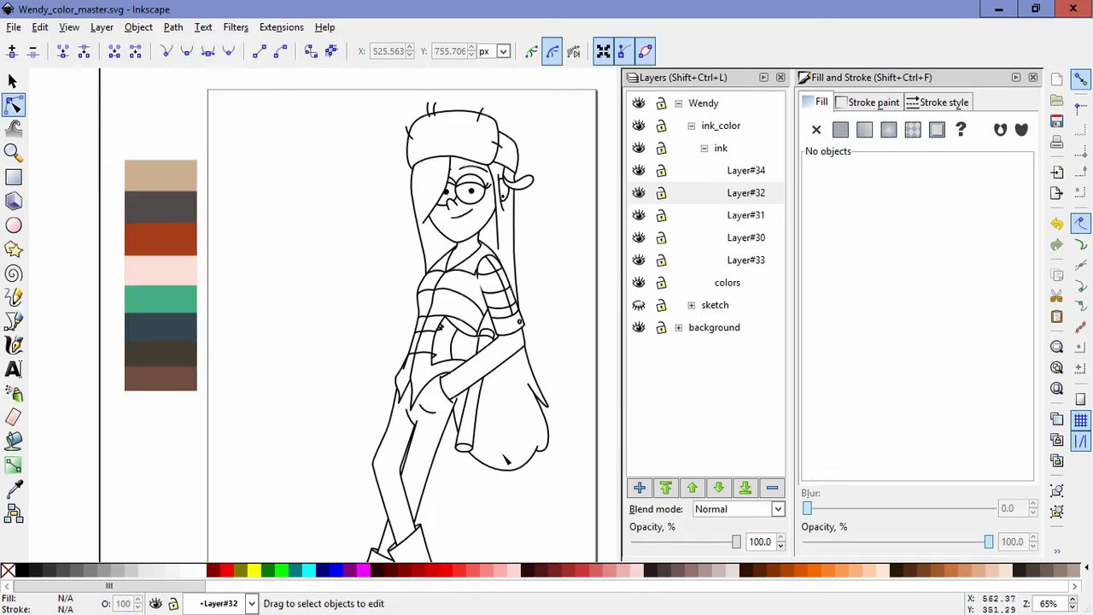
# Step: Set the stroke width of the two zigzag tears on the shirt's edge to 2 px
pyautogui.scroll(3, 461, 374)
pyautogui.click(389, 325)
pyautogui.keyDown('shift'); pyautogui.click(403, 246); pyautogui.keyUp('shift')
pyautogui.click(939, 103)
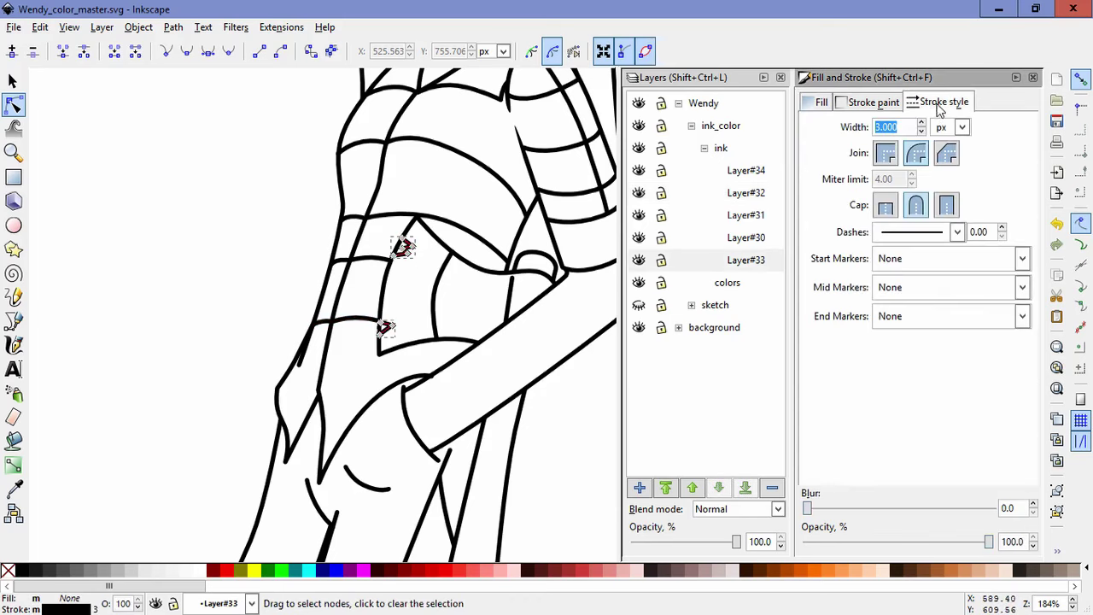
pyautogui.click(588, 431)
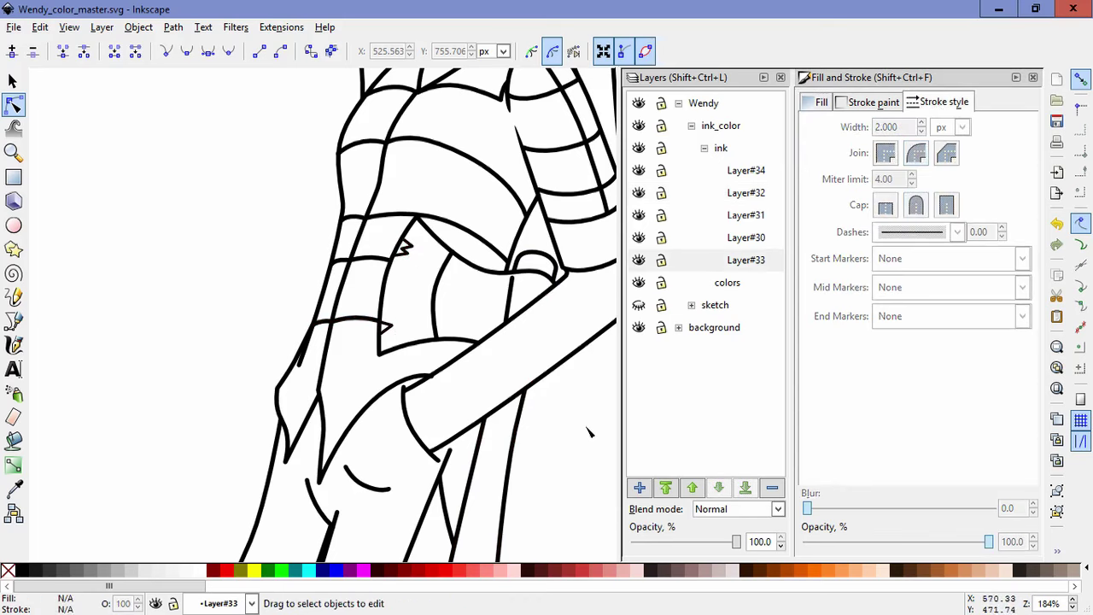
# Step: Set the stroke width of the short, near-vertical waist line above the forearm to 1.5 px
pyautogui.click(508, 299)
pyautogui.click(909, 128)
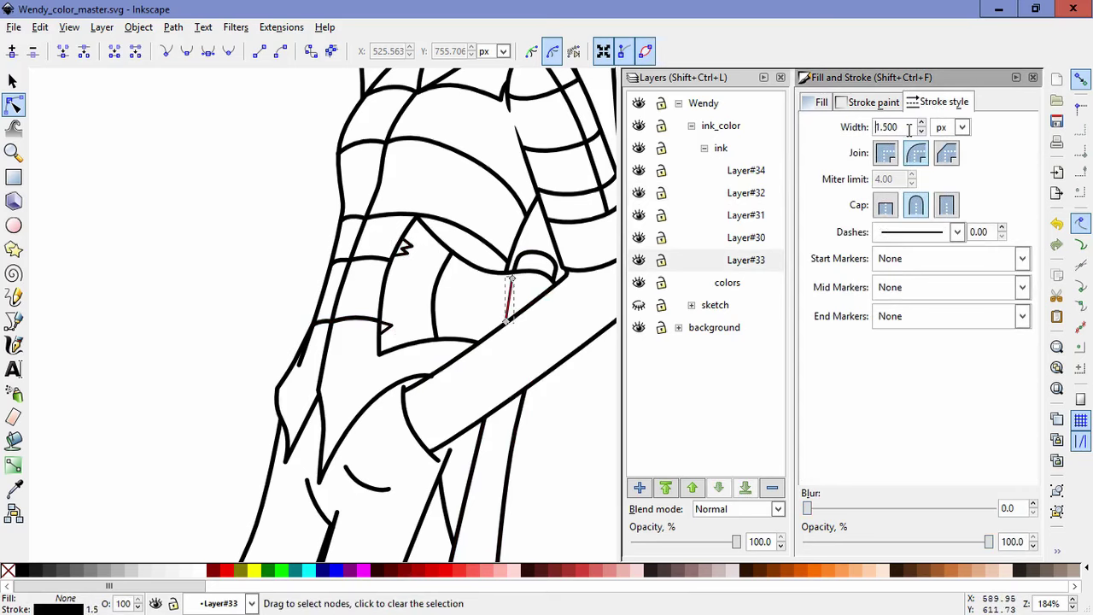
pyautogui.click(575, 440)
# Step: Set the stroke width of the curved line on the torso inside the open shirt to 1 px
pyautogui.click(438, 295)
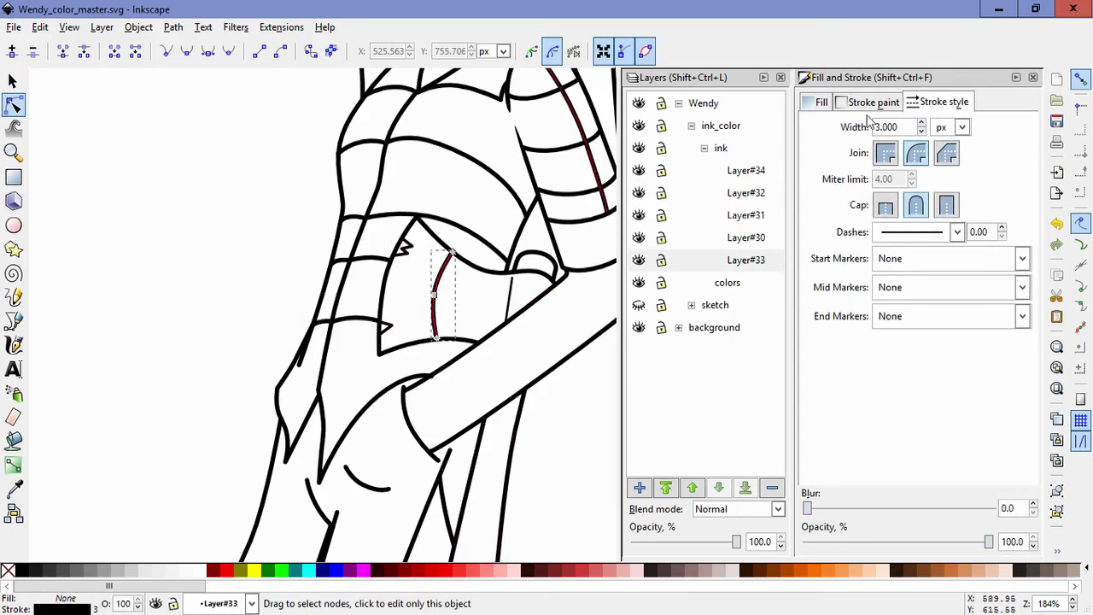
pyautogui.click(907, 127)
pyautogui.scroll(3, 909, 127)
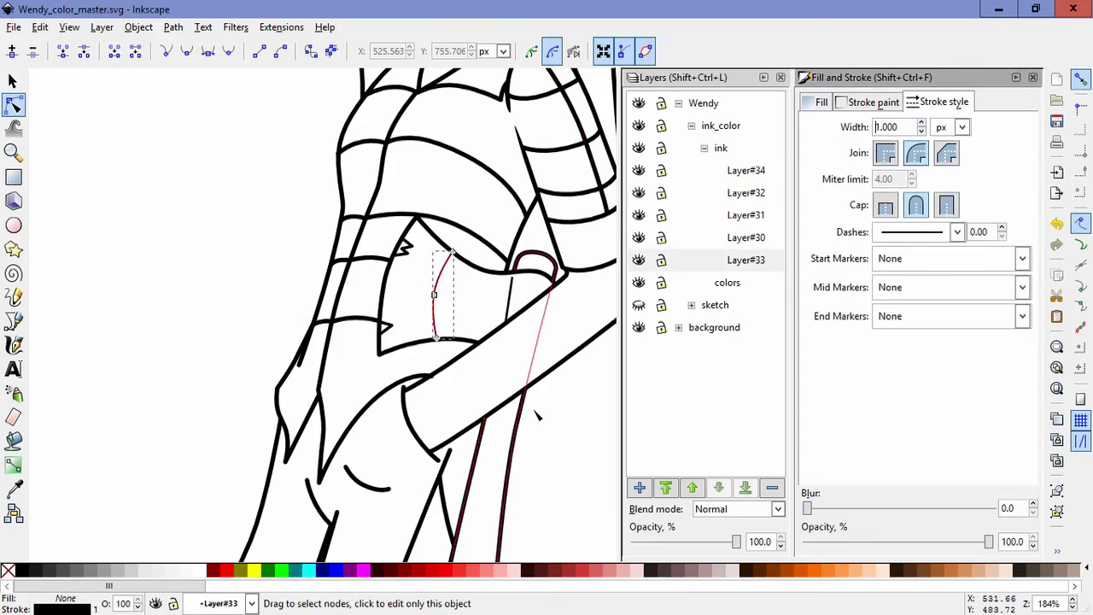
pyautogui.scroll(-1, 909, 128)
pyautogui.click(568, 436)
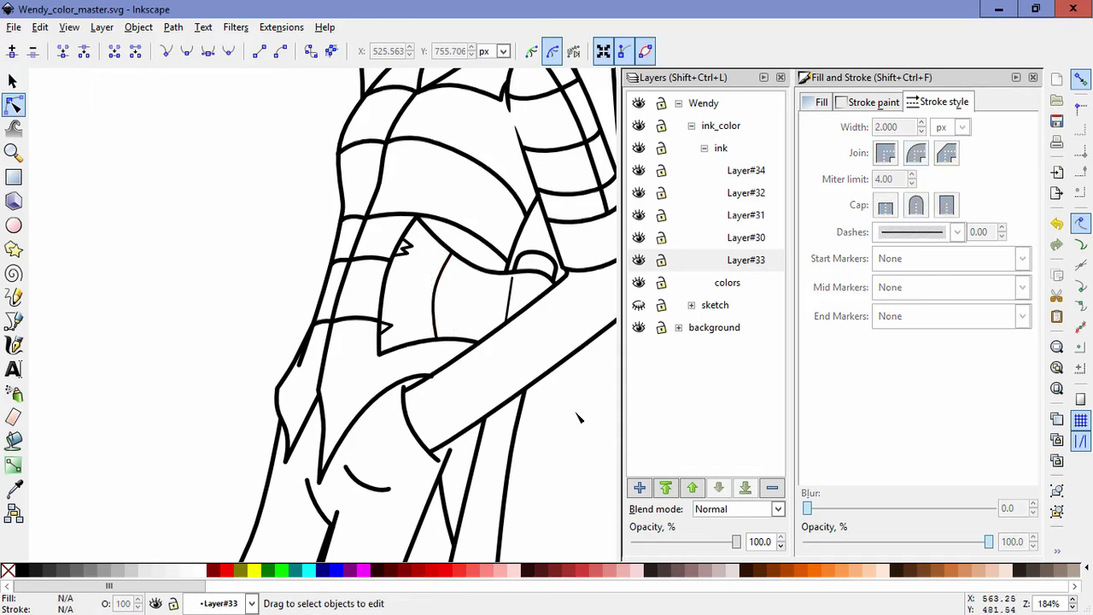
pyautogui.click(384, 287)
pyautogui.click(384, 284)
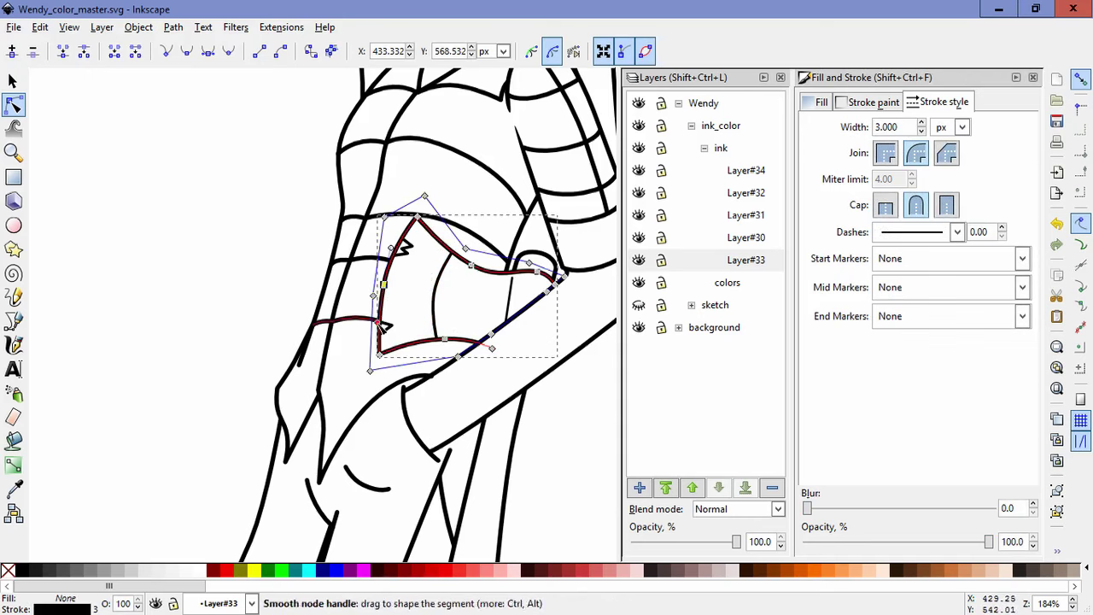
pyautogui.click(601, 440)
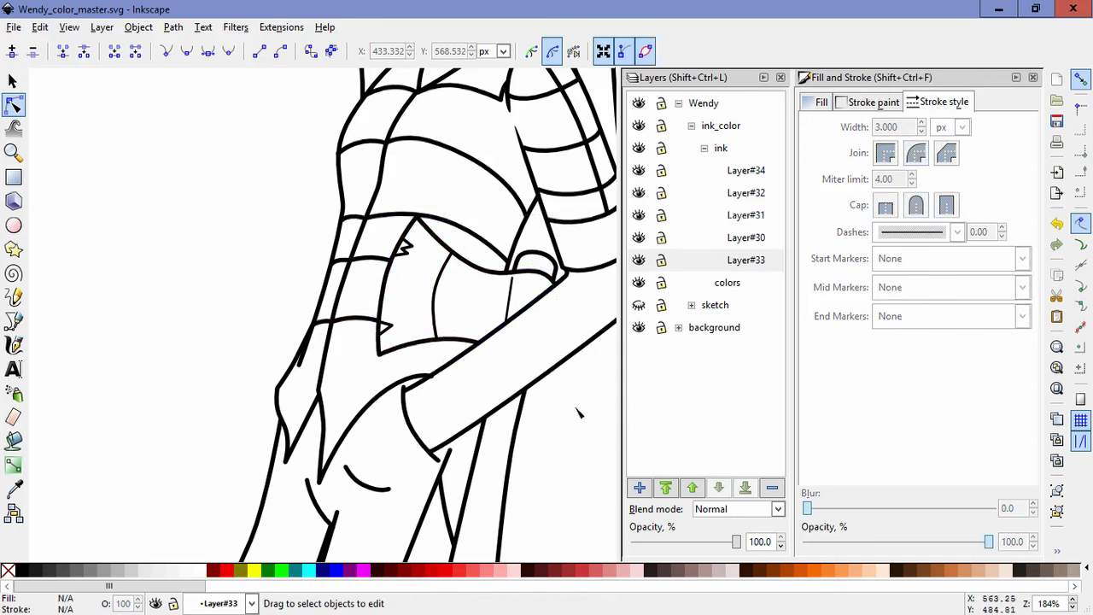
# Step: Set the stroke width of the plaid stripe lines across the shirt and sleeve to 2 px
pyautogui.click(351, 320)
pyautogui.keyDown('shift'); pyautogui.click(365, 259); pyautogui.keyUp('shift')
pyautogui.keyDown('shift'); pyautogui.click(435, 224); pyautogui.keyUp('shift')
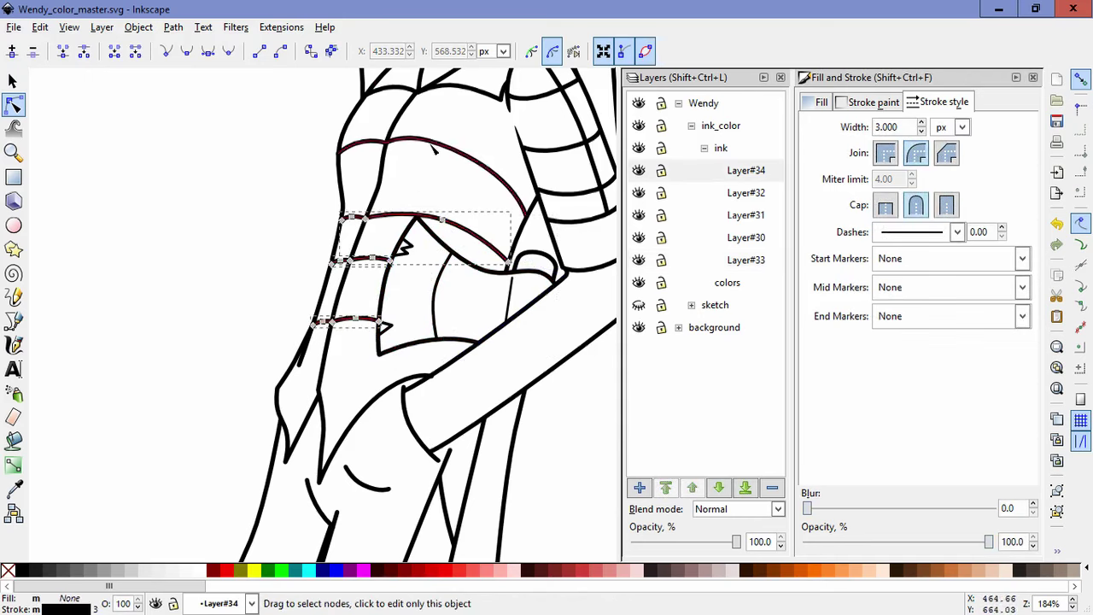
pyautogui.keyDown('shift'); pyautogui.click(580, 116); pyautogui.keyUp('shift')
pyautogui.keyDown('shift'); pyautogui.click(579, 194); pyautogui.keyUp('shift')
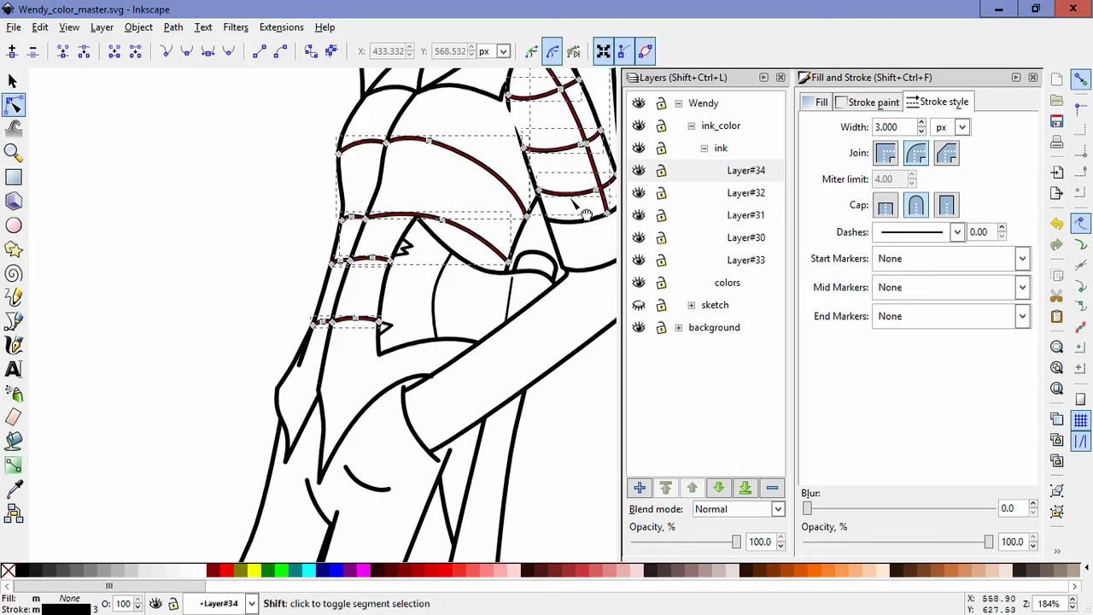
pyautogui.keyDown('shift'); pyautogui.click(580, 219); pyautogui.keyUp('shift')
pyautogui.click(913, 130)
pyautogui.scroll(-9, 912, 131)
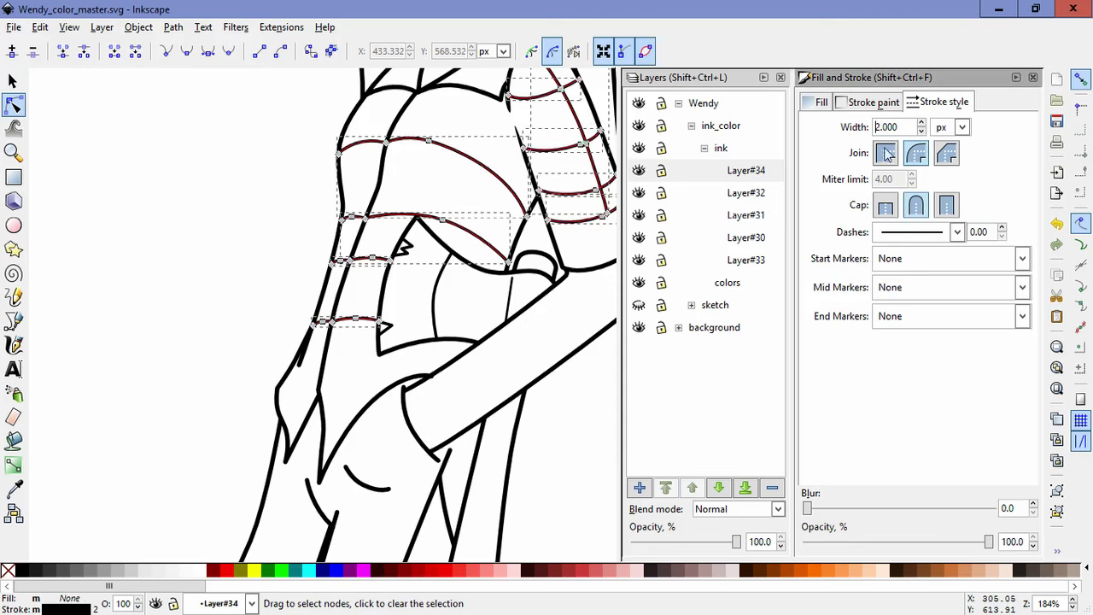
pyautogui.click(575, 456)
# Step: Convert the stroke of the shirt's outer outline on the figure's far side into a filled path
pyautogui.click(304, 350)
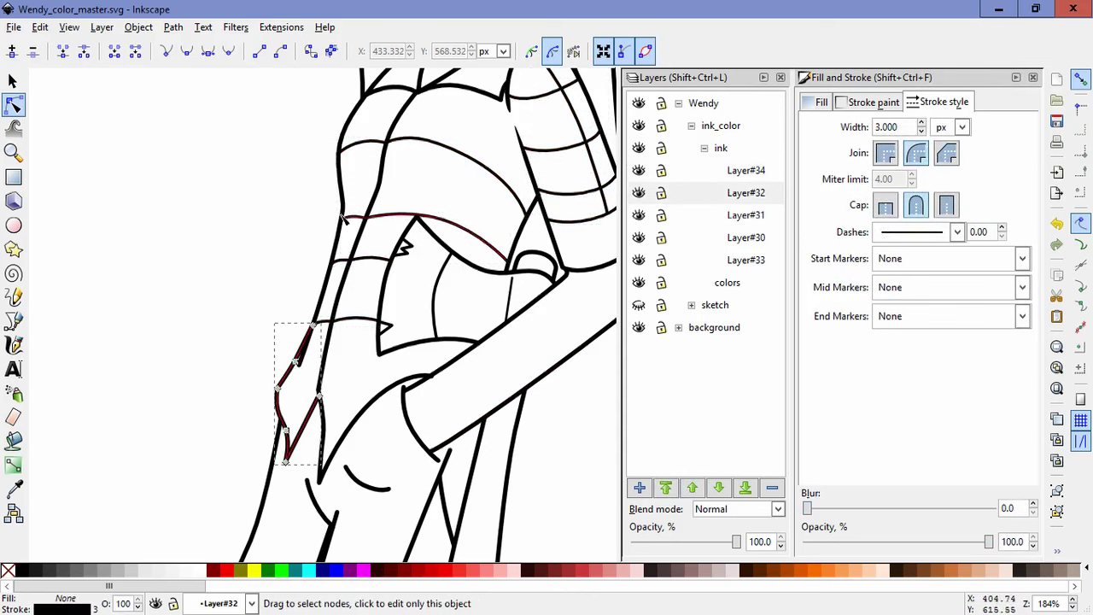
pyautogui.click(115, 31)
pyautogui.moveTo(174, 31)
pyautogui.click(198, 65)
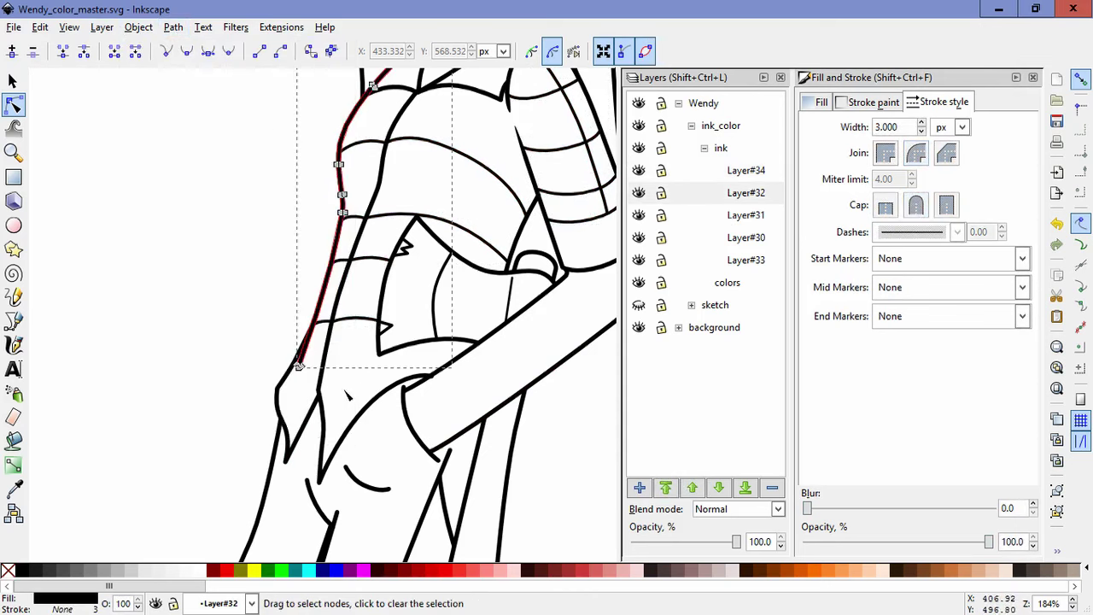
# Step: Taper the lower end of the converted shirt outline to a point by reshaping its end nodes and handles
pyautogui.scroll(4, 314, 385)
pyautogui.moveTo(244, 299); pyautogui.dragTo(279, 243)
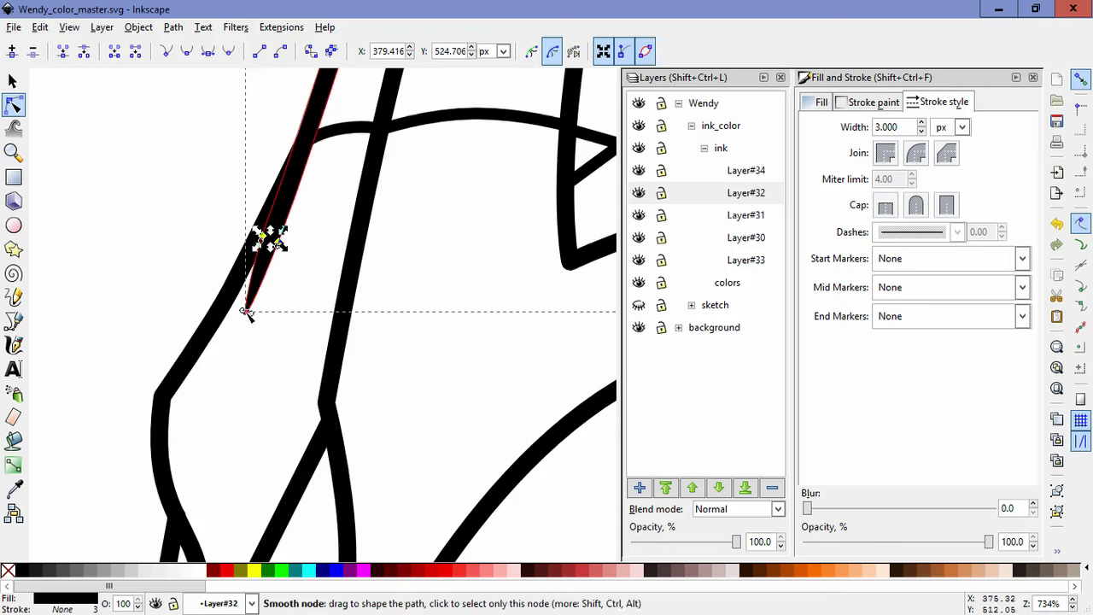
pyautogui.moveTo(247, 312); pyautogui.dragTo(237, 326)
pyautogui.click(304, 270)
pyautogui.click(310, 277)
pyautogui.click(270, 238)
pyautogui.click(274, 247)
pyautogui.moveTo(277, 245); pyautogui.dragTo(261, 268)
pyautogui.click(317, 298)
pyautogui.scroll(-6, 320, 300)
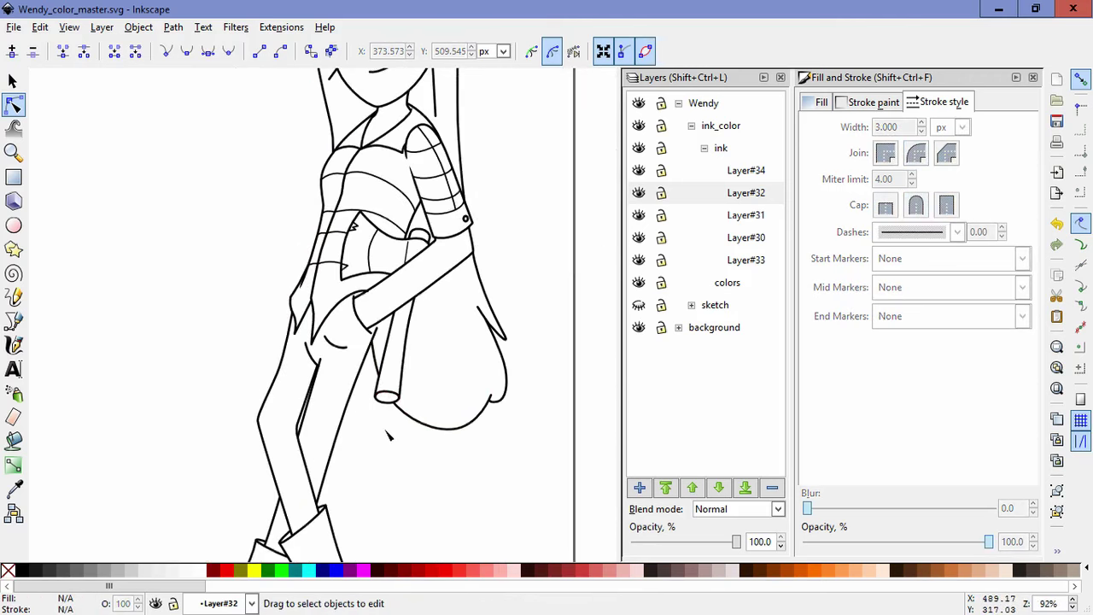
# Step: Move the upper end node of the front leg's outer line onto the forearm's lower edge
pyautogui.scroll(2, 378, 353)
pyautogui.click(370, 310)
pyautogui.moveTo(373, 304); pyautogui.dragTo(381, 291)
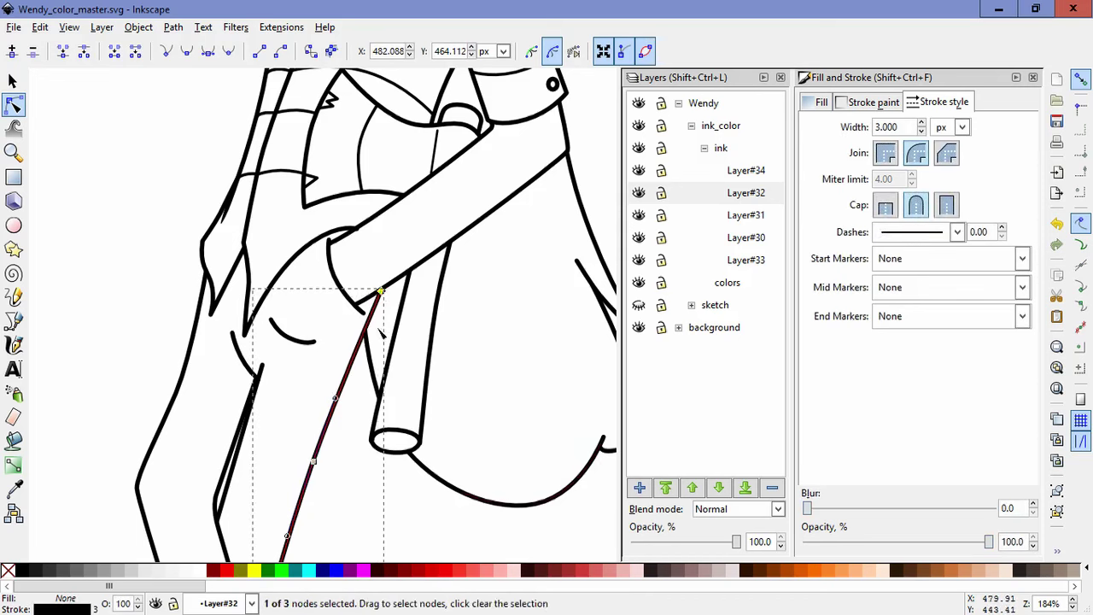
pyautogui.click(364, 461)
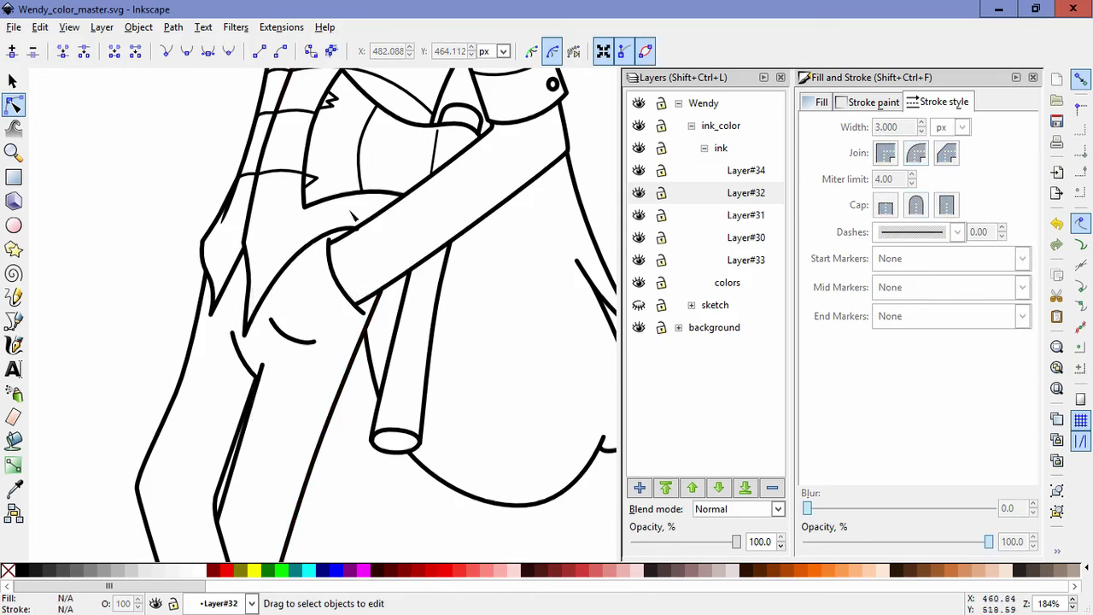
# Step: Move the end node of the shirt's curved lower hem onto the forearm's upper edge
pyautogui.scroll(2, 350, 213)
pyautogui.click(366, 246)
pyautogui.moveTo(371, 249); pyautogui.dragTo(367, 245)
pyautogui.doubleClick(417, 322)
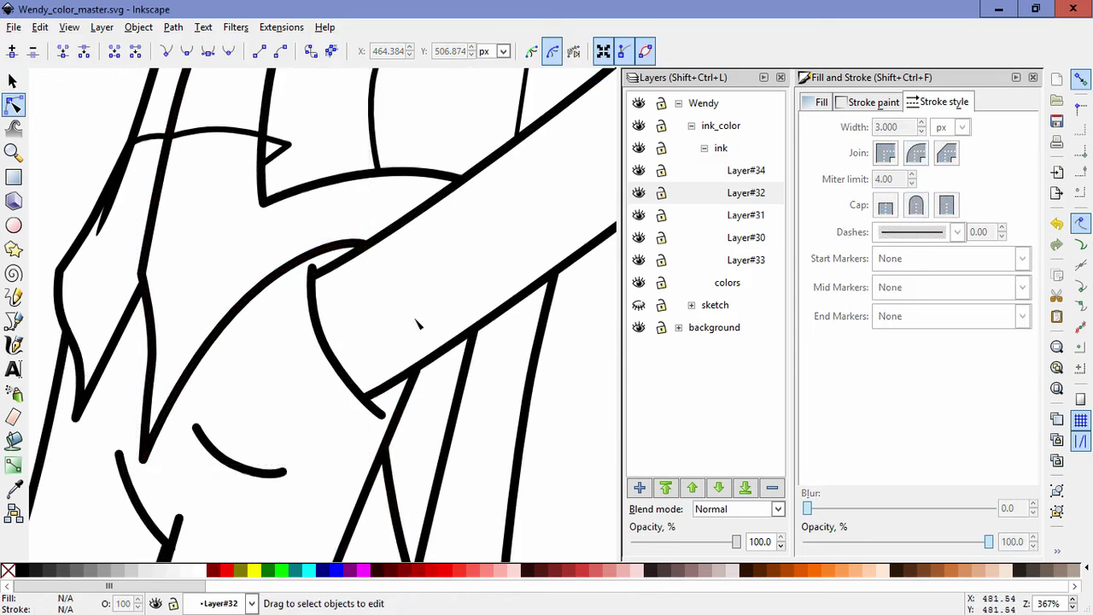
# Step: Convert the stroke of the inner leg line that ends below the hip crease into a filled path
pyautogui.scroll(-4, 405, 315)
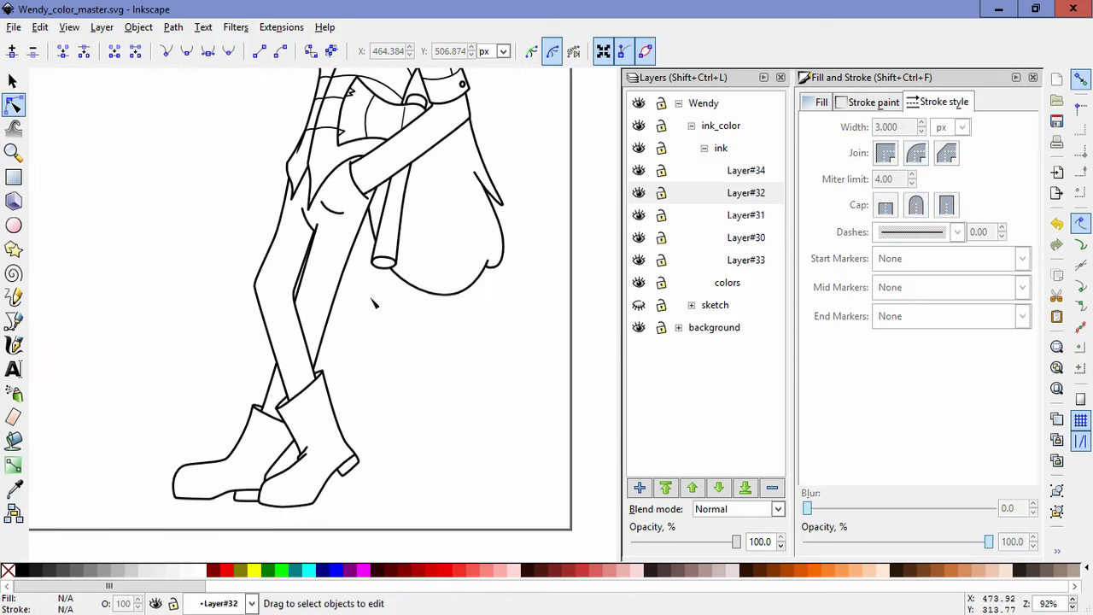
pyautogui.scroll(4, 374, 303)
pyautogui.scroll(-2, 317, 341)
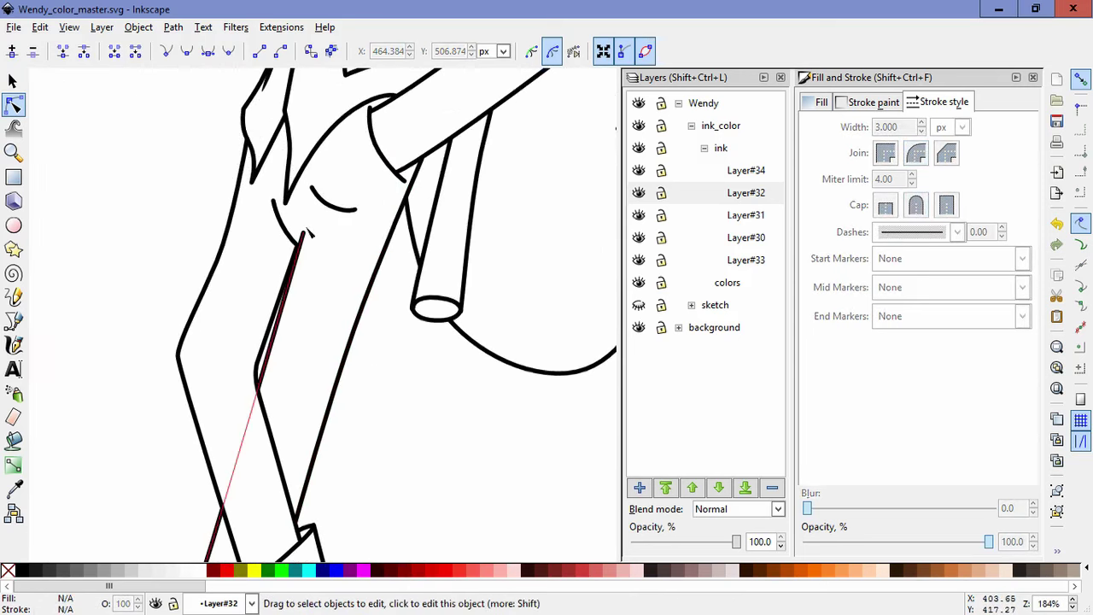
pyautogui.click(308, 233)
pyautogui.click(138, 27)
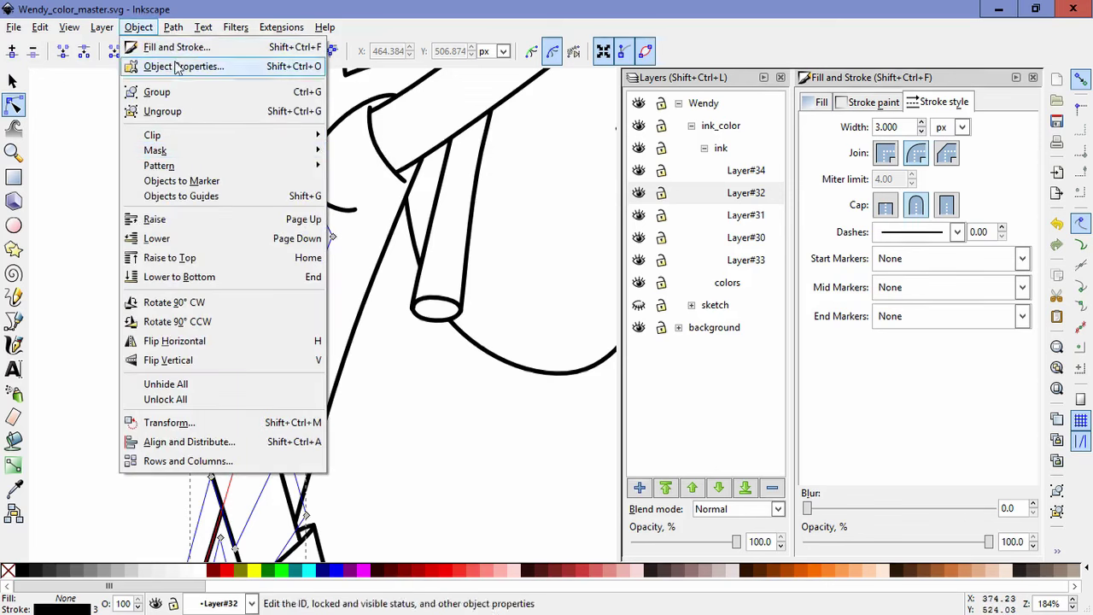
pyautogui.moveTo(173, 28)
pyautogui.click(209, 67)
pyautogui.scroll(6, 303, 243)
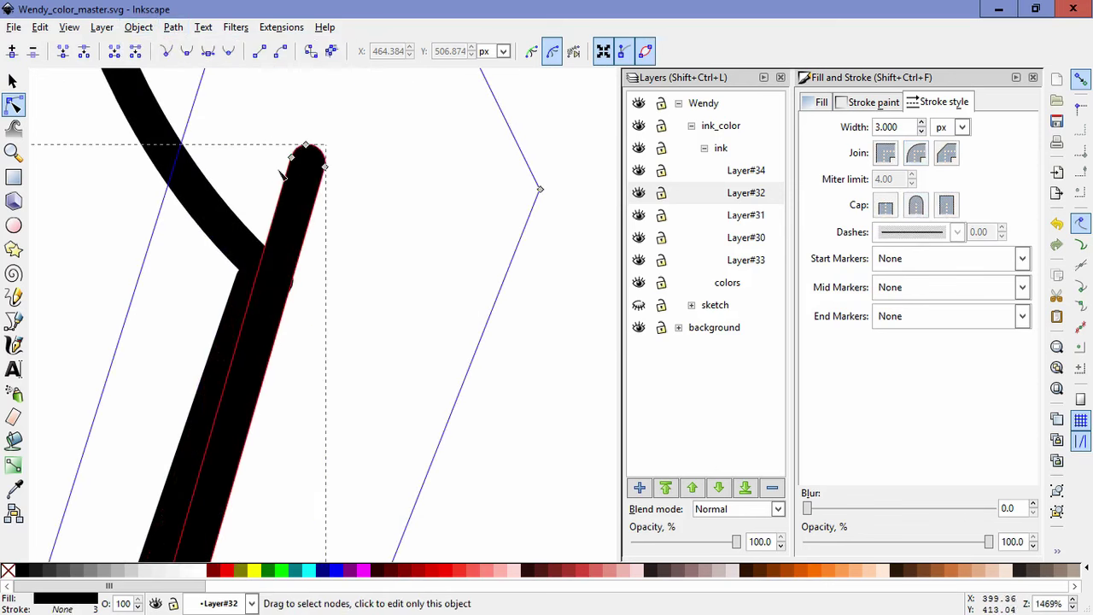
# Step: Taper the upper end of the converted leg line to a slim point by adjusting its nodes and handles
pyautogui.moveTo(282, 173); pyautogui.dragTo(312, 226)
pyautogui.moveTo(262, 269); pyautogui.dragTo(278, 213)
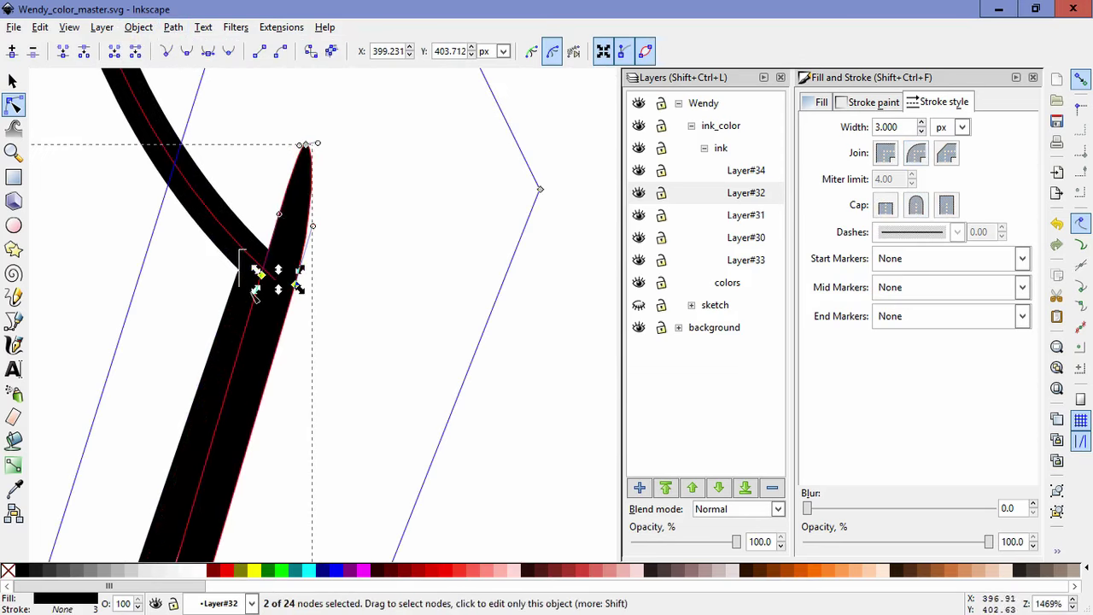
pyautogui.click(306, 146)
pyautogui.moveTo(318, 144); pyautogui.dragTo(317, 135)
pyautogui.moveTo(279, 214); pyautogui.dragTo(276, 230)
pyautogui.moveTo(306, 145); pyautogui.dragTo(296, 137)
pyautogui.press('Escape')
pyautogui.press('Escape')
pyautogui.scroll(-7, 383, 298)
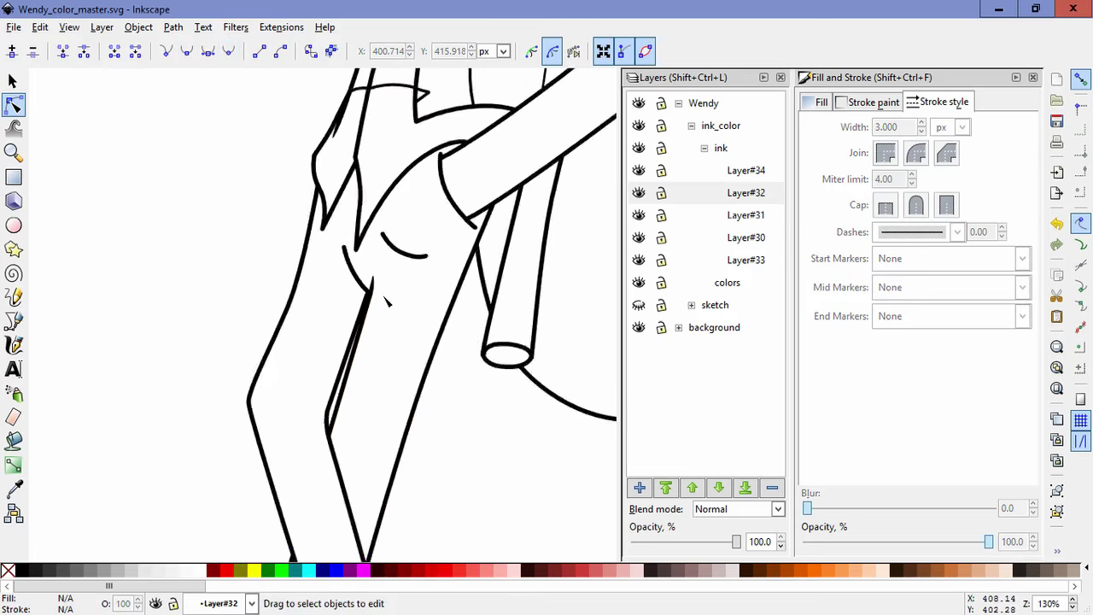
# Step: Convert the stroke of the short curved crease above the inner leg line into a filled path
pyautogui.click(363, 271)
pyautogui.scroll(5, 363, 271)
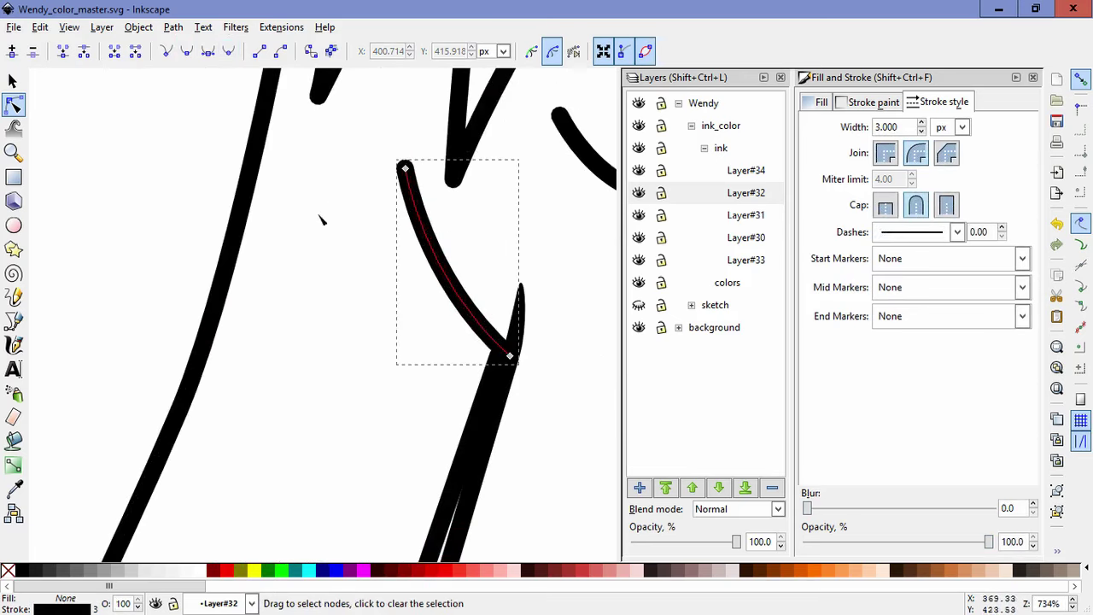
pyautogui.click(139, 26)
pyautogui.moveTo(174, 26)
pyautogui.click(183, 60)
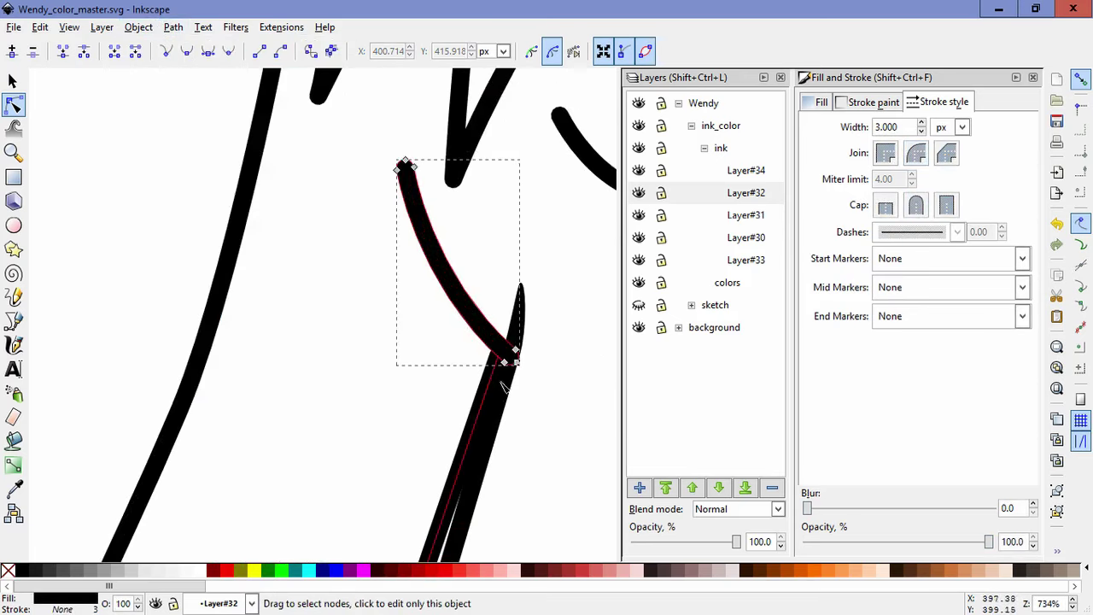
# Step: Reshape the crease's lower end nodes so it blends into the top of the inner leg line
pyautogui.moveTo(503, 362); pyautogui.dragTo(414, 283)
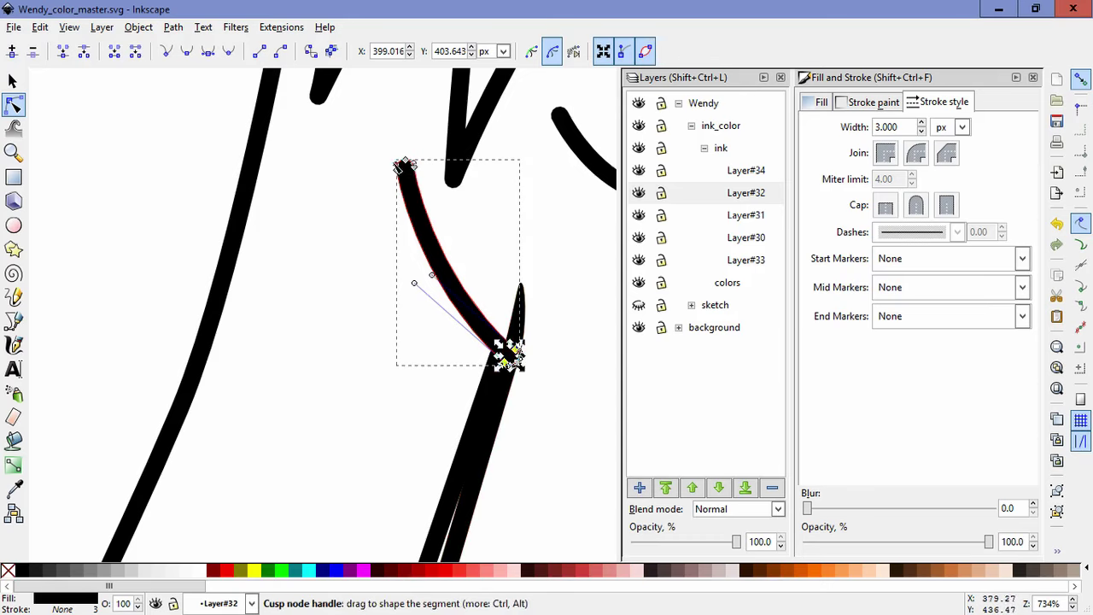
pyautogui.click(505, 362)
pyautogui.click(555, 419)
pyautogui.click(473, 239)
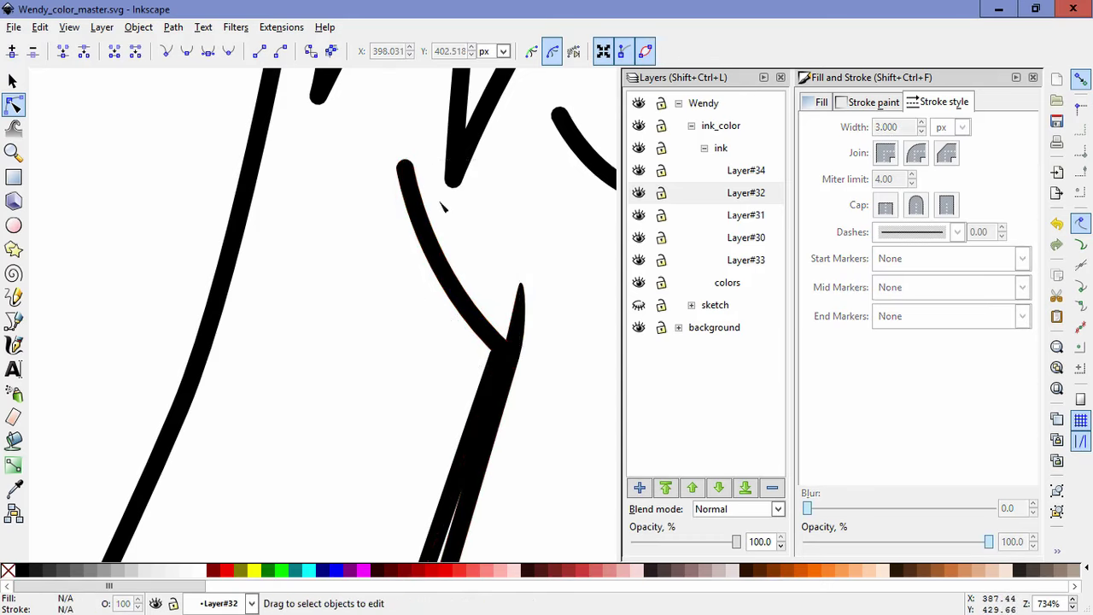
# Step: Taper the upper end of the converted crease to a slim point by joining its end nodes and smoothing the neighbouring nodes
pyautogui.click(405, 167)
pyautogui.click(404, 168)
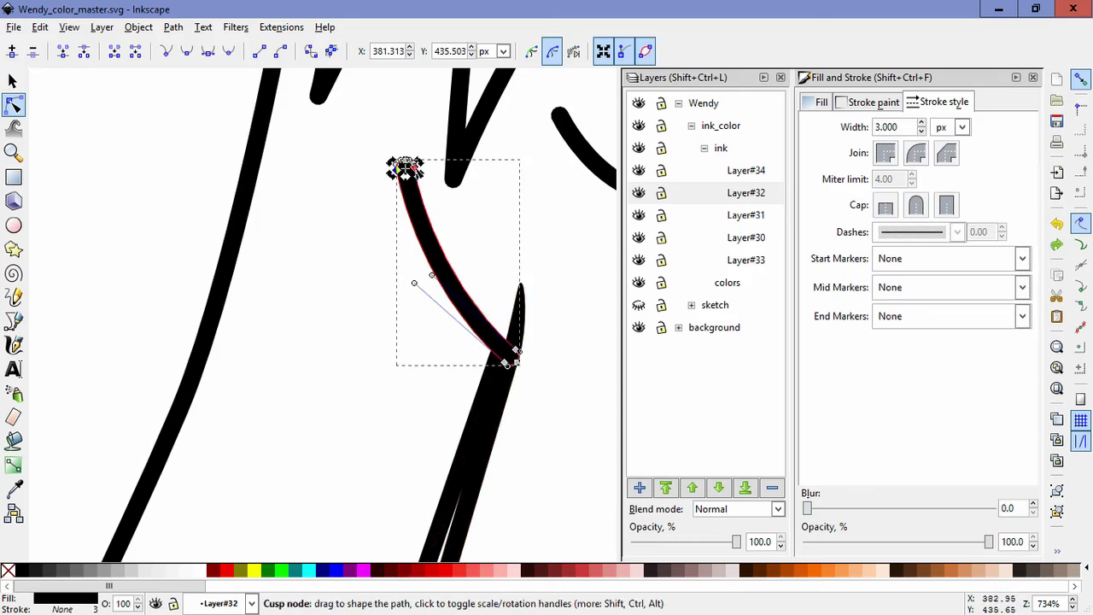
pyautogui.moveTo(405, 167); pyautogui.dragTo(422, 215)
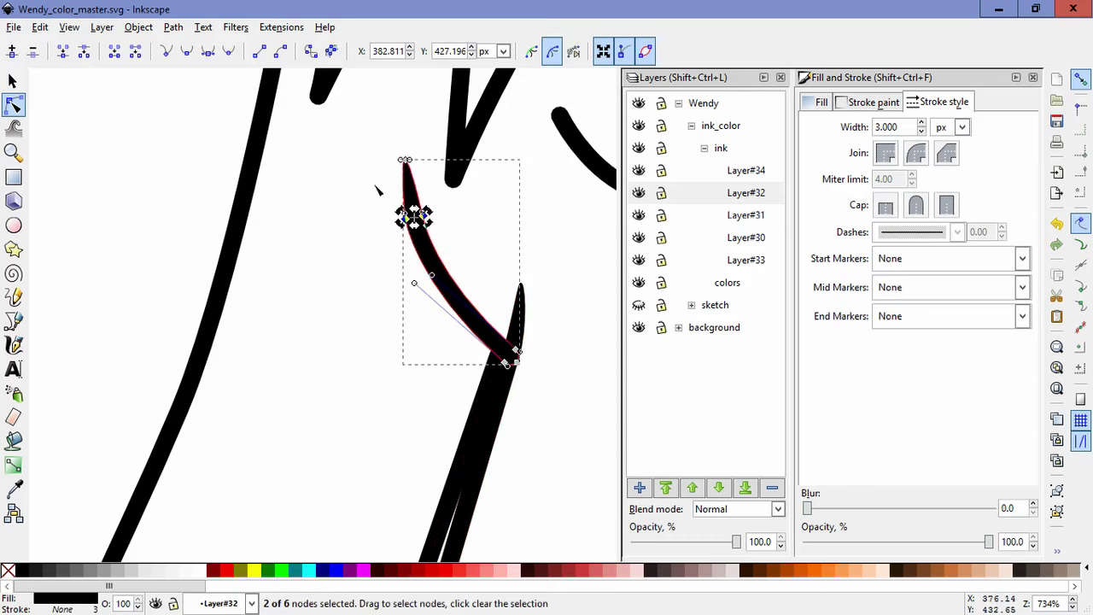
pyautogui.click(187, 52)
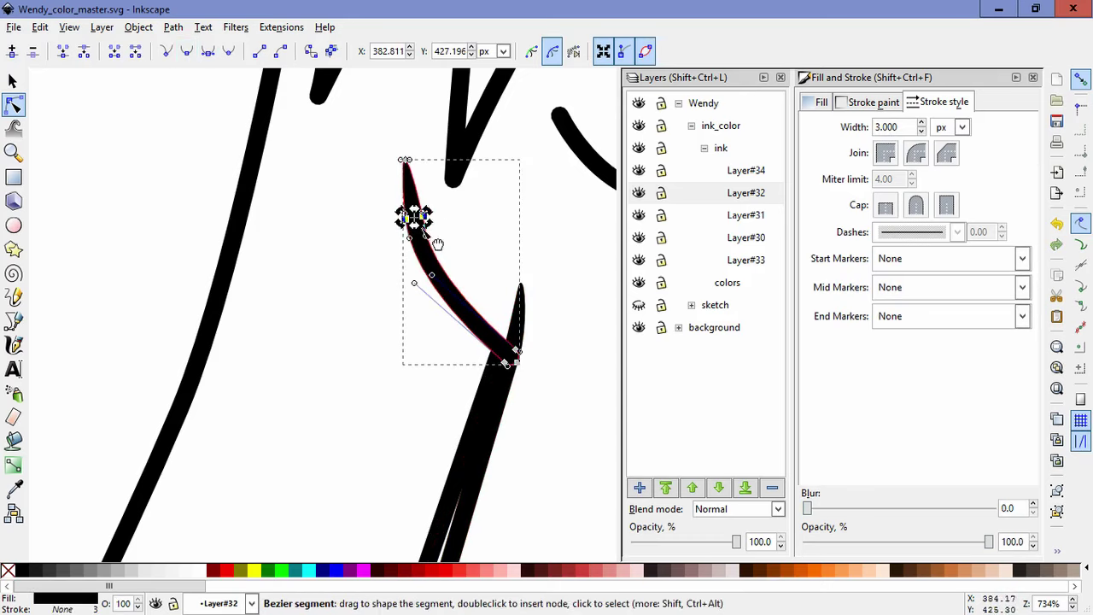
pyautogui.moveTo(430, 240); pyautogui.dragTo(410, 214)
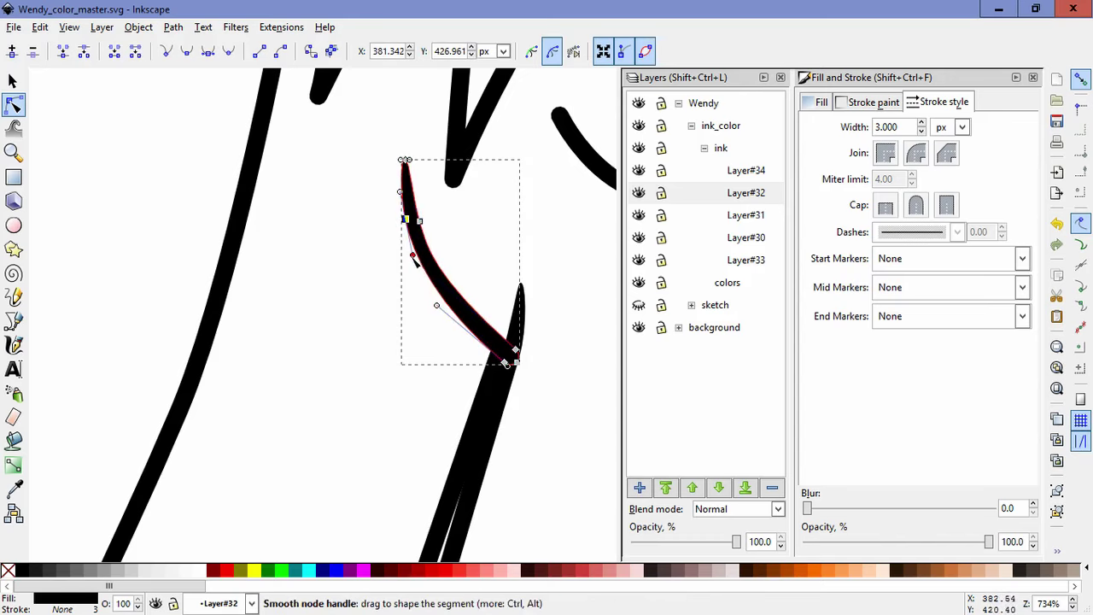
pyautogui.moveTo(416, 269); pyautogui.dragTo(416, 267)
pyautogui.doubleClick(487, 219)
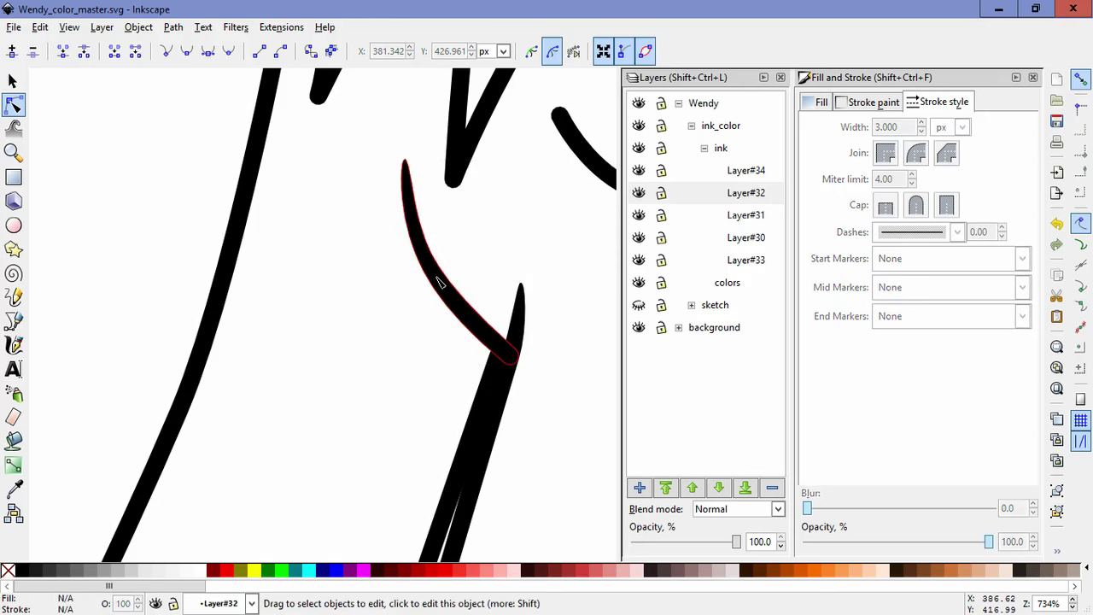
# Step: Shift the nodes just below the crease's tip outward so the taper curves more fully
pyautogui.click(436, 278)
pyautogui.moveTo(359, 178); pyautogui.dragTo(479, 282)
pyautogui.moveTo(419, 221); pyautogui.dragTo(414, 220)
pyautogui.doubleClick(544, 242)
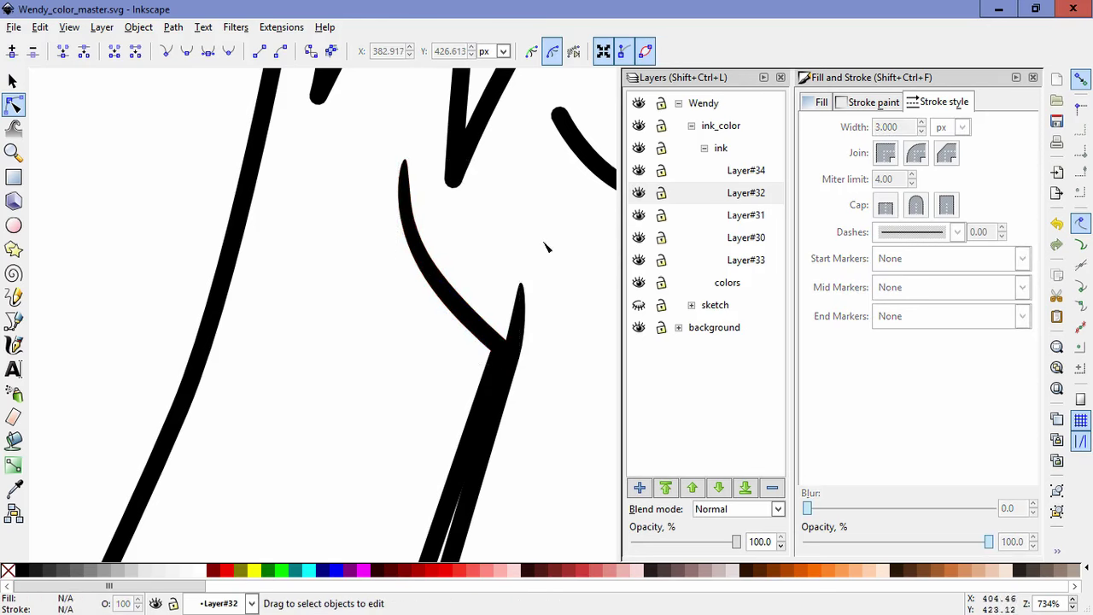
# Step: Set the stroke width of the short curved fold line on the upper thigh to 2 px
pyautogui.scroll(-5, 559, 256)
pyautogui.scroll(-1, 560, 258)
pyautogui.scroll(3, 476, 299)
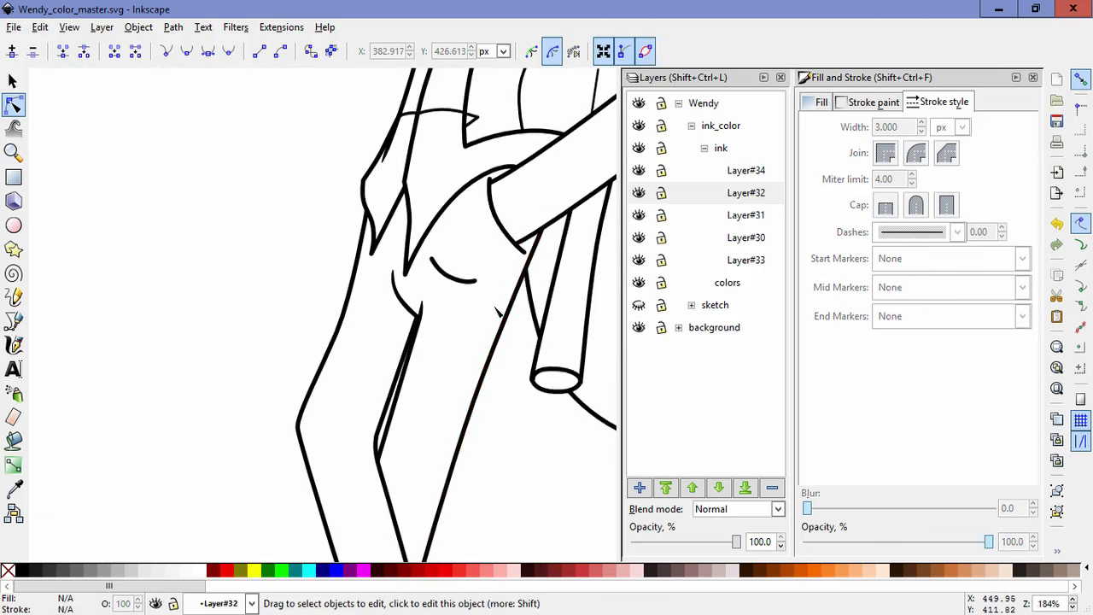
pyautogui.click(464, 271)
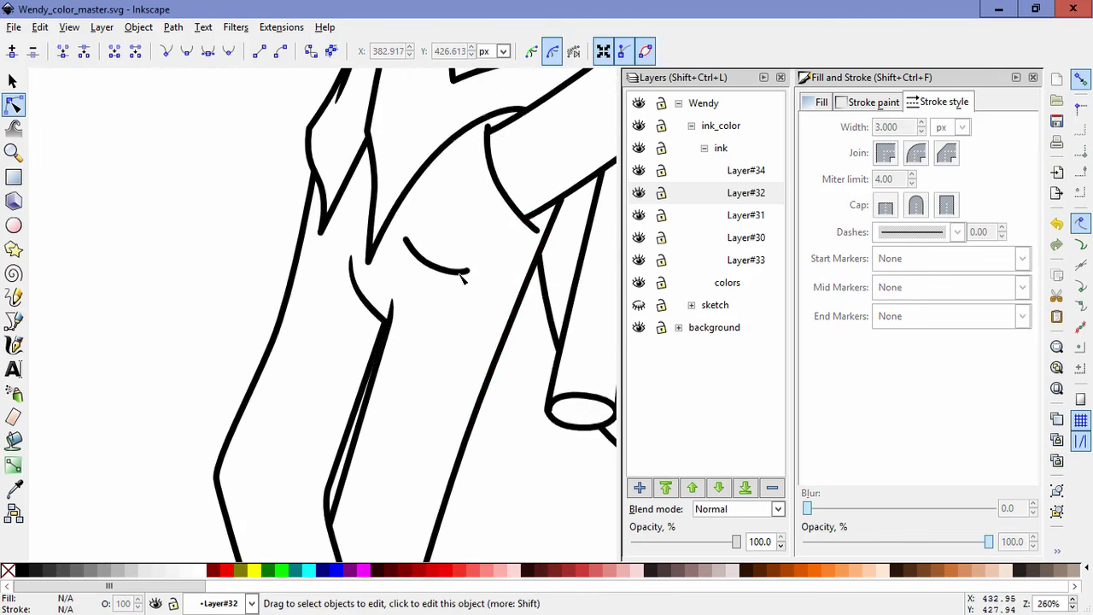
pyautogui.click(174, 27)
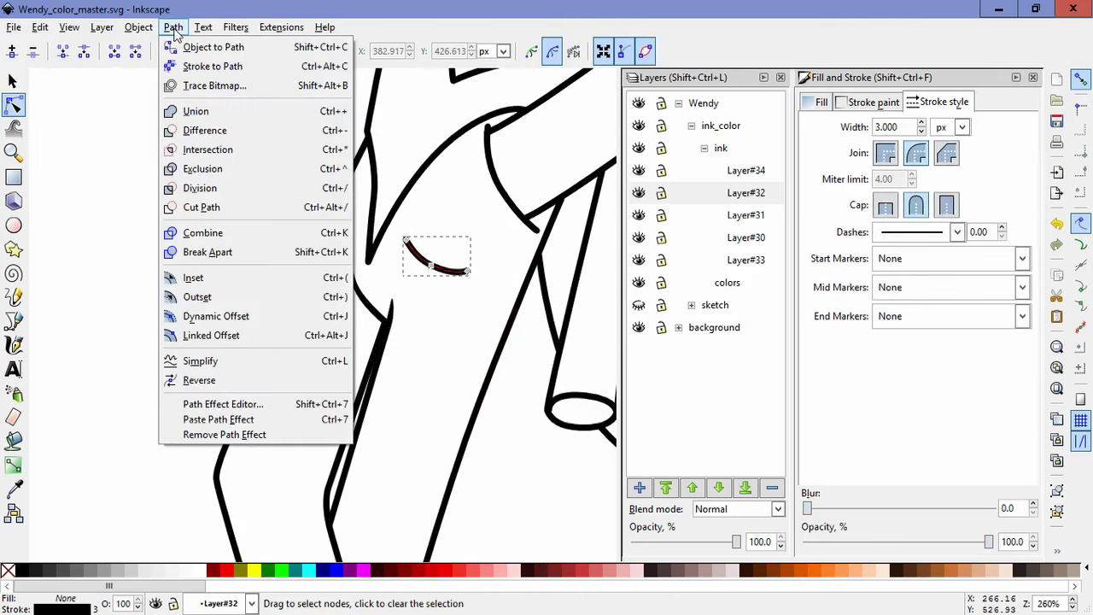
pyautogui.click(474, 333)
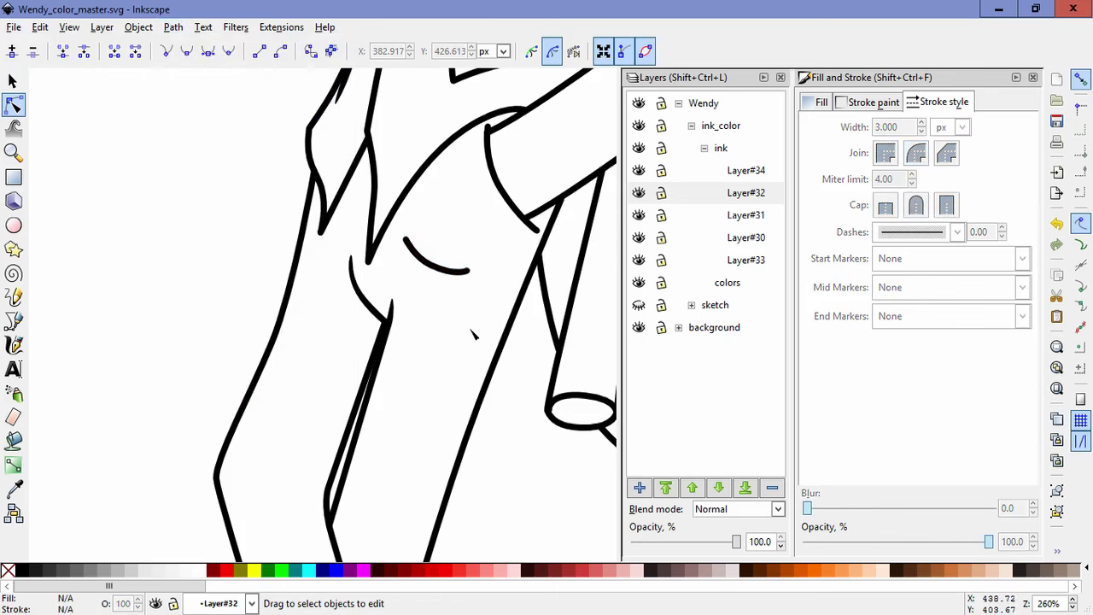
pyautogui.click(450, 267)
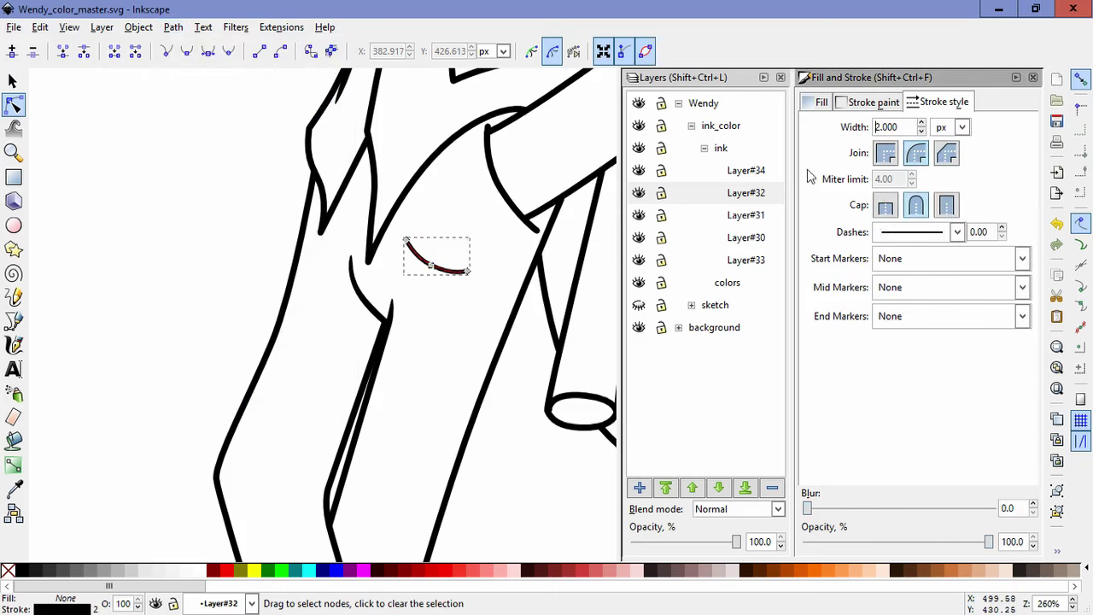
pyautogui.click(449, 357)
# Step: Give the five short tick marks on the hat outline butt caps and miter joins
pyautogui.scroll(-5, 472, 347)
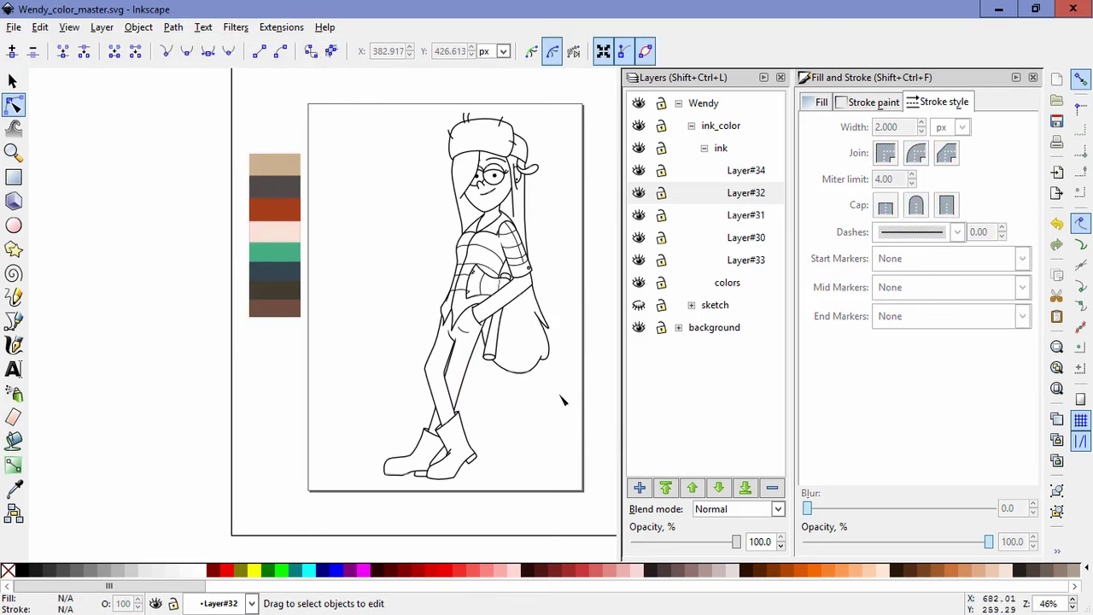
pyautogui.scroll(2, 549, 319)
pyautogui.scroll(4, 508, 293)
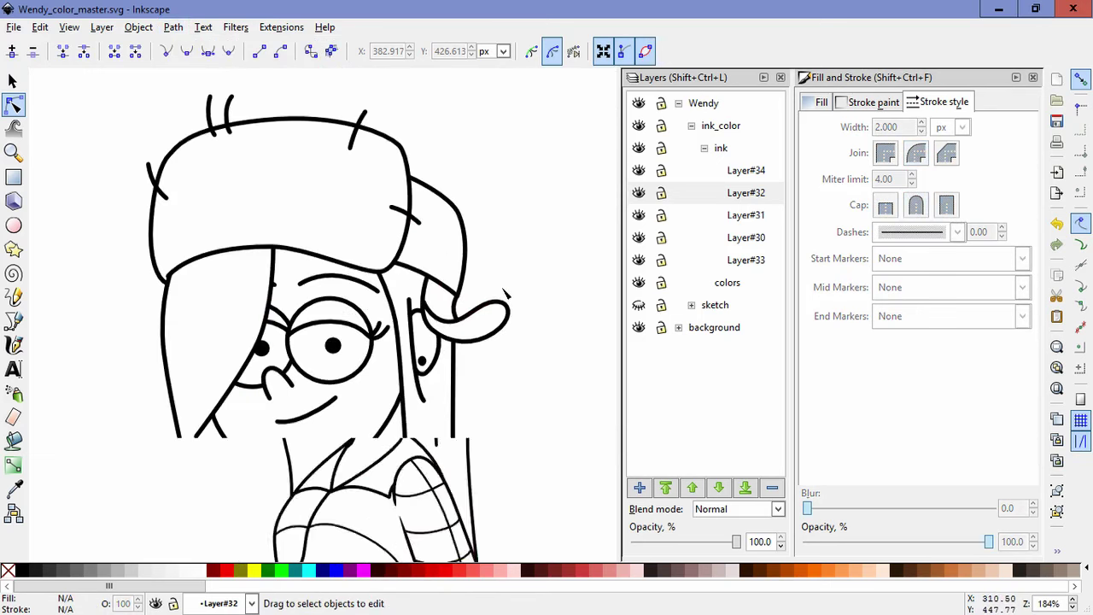
pyautogui.click(417, 219)
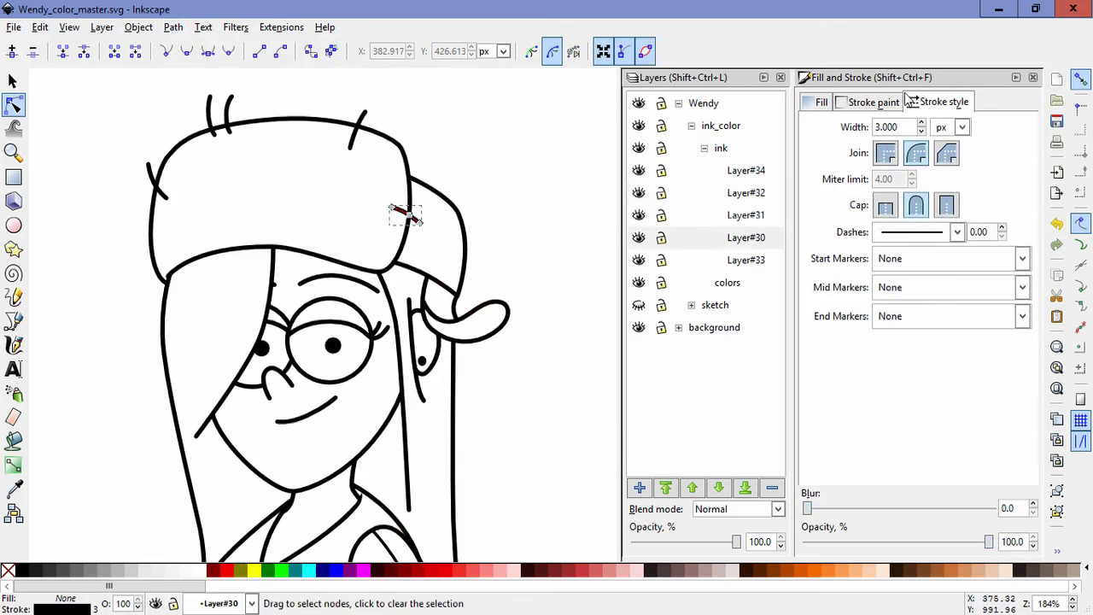
pyautogui.click(358, 130)
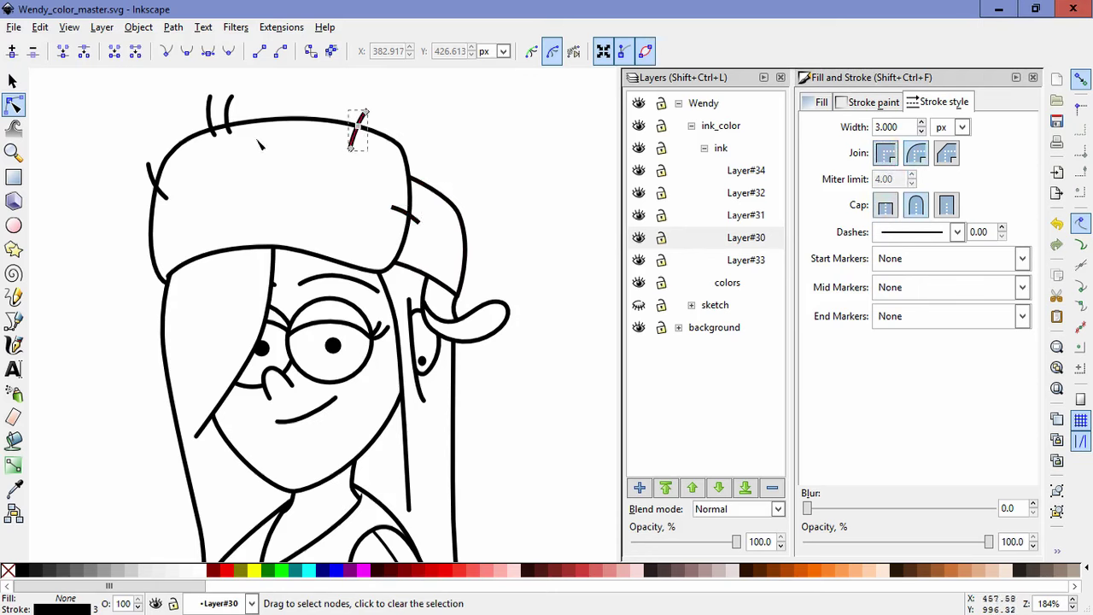
pyautogui.keyDown('shift'); pyautogui.click(227, 115); pyautogui.keyUp('shift')
pyautogui.keyDown('shift'); pyautogui.click(157, 181); pyautogui.keyUp('shift')
pyautogui.click(884, 170)
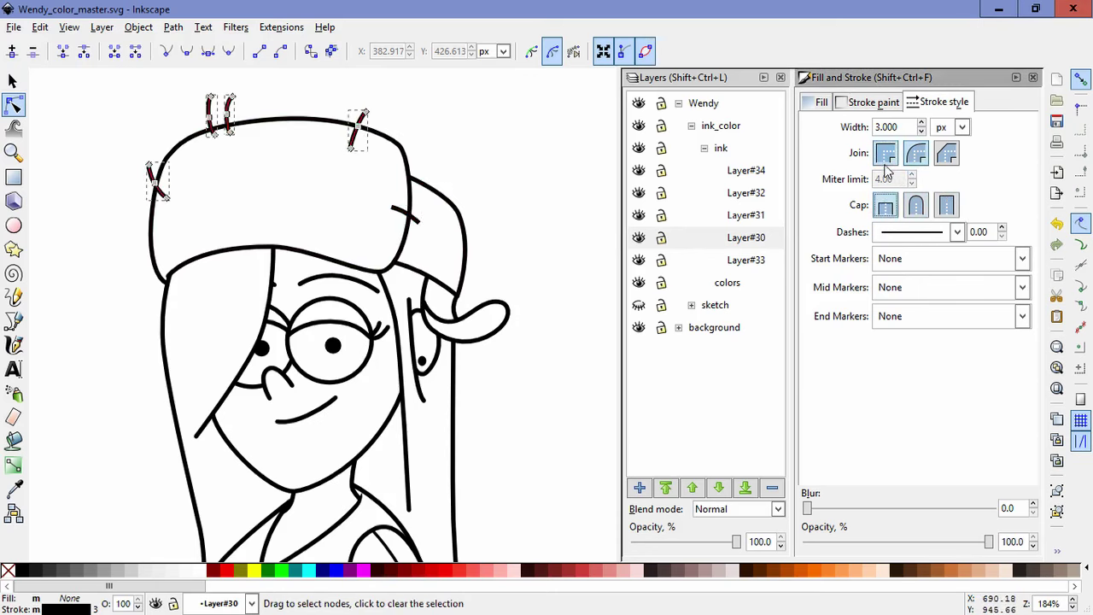
pyautogui.click(475, 144)
# Step: Convert the strokes of all five hat tick marks into filled paths
pyautogui.click(412, 217)
pyautogui.keyDown('shift'); pyautogui.click(358, 129); pyautogui.keyUp('shift')
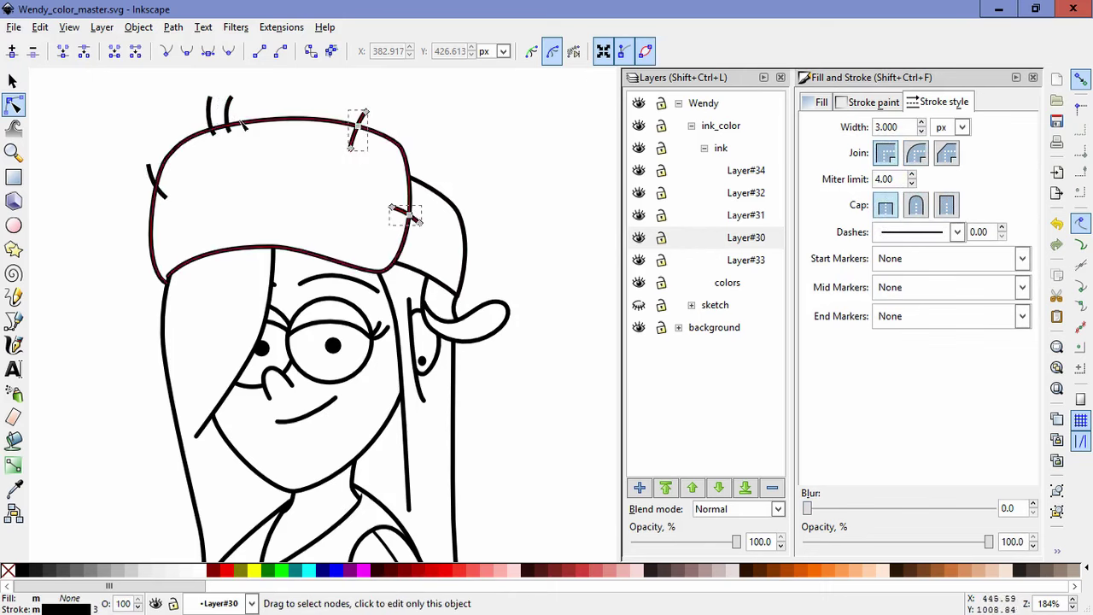
pyautogui.keyDown('shift'); pyautogui.click(228, 114); pyautogui.keyUp('shift')
pyautogui.keyDown('shift'); pyautogui.click(211, 111); pyautogui.keyUp('shift')
pyautogui.keyDown('shift'); pyautogui.click(157, 181); pyautogui.keyUp('shift')
pyautogui.click(173, 26)
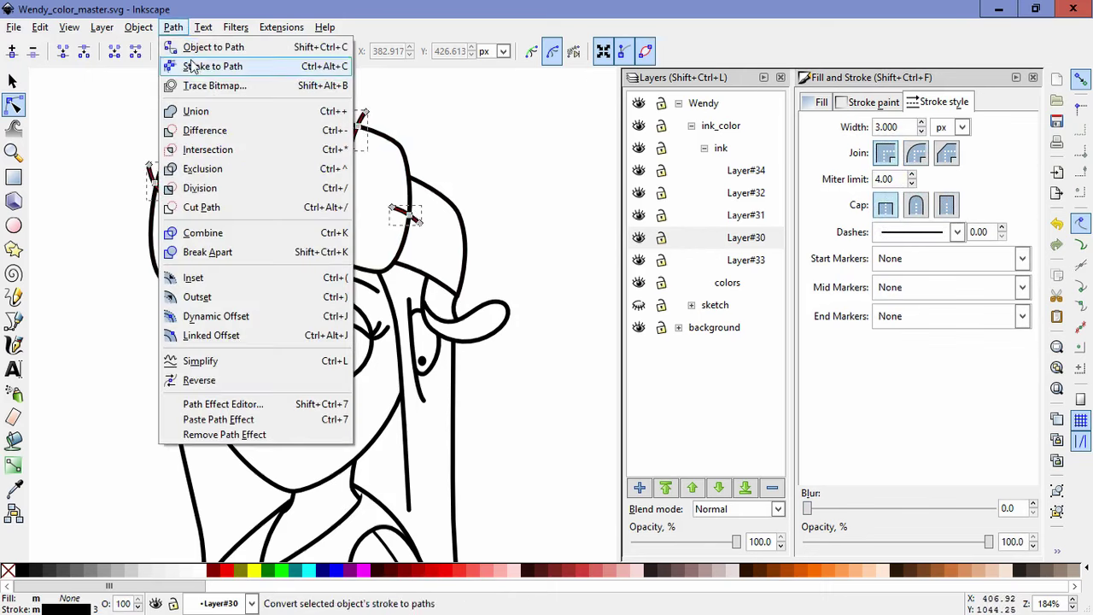
pyautogui.click(224, 66)
# Step: Join the end nodes of the hat's upper-right and right-side tick marks so both ends taper to points
pyautogui.moveTo(342, 150); pyautogui.dragTo(341, 151)
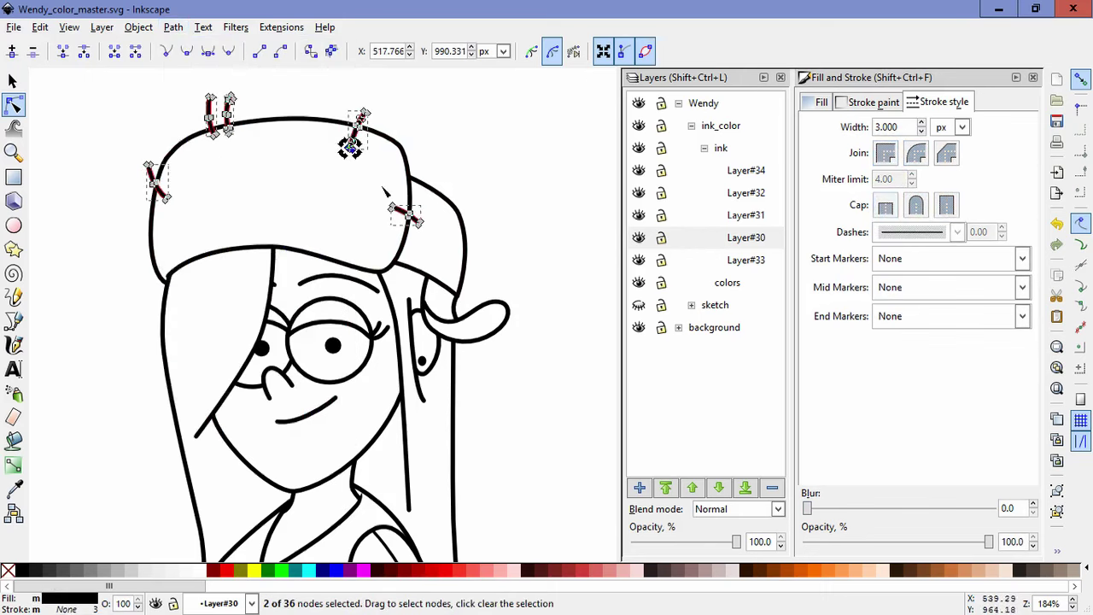
pyautogui.moveTo(382, 187); pyautogui.dragTo(414, 217)
pyautogui.moveTo(352, 99); pyautogui.dragTo(364, 163)
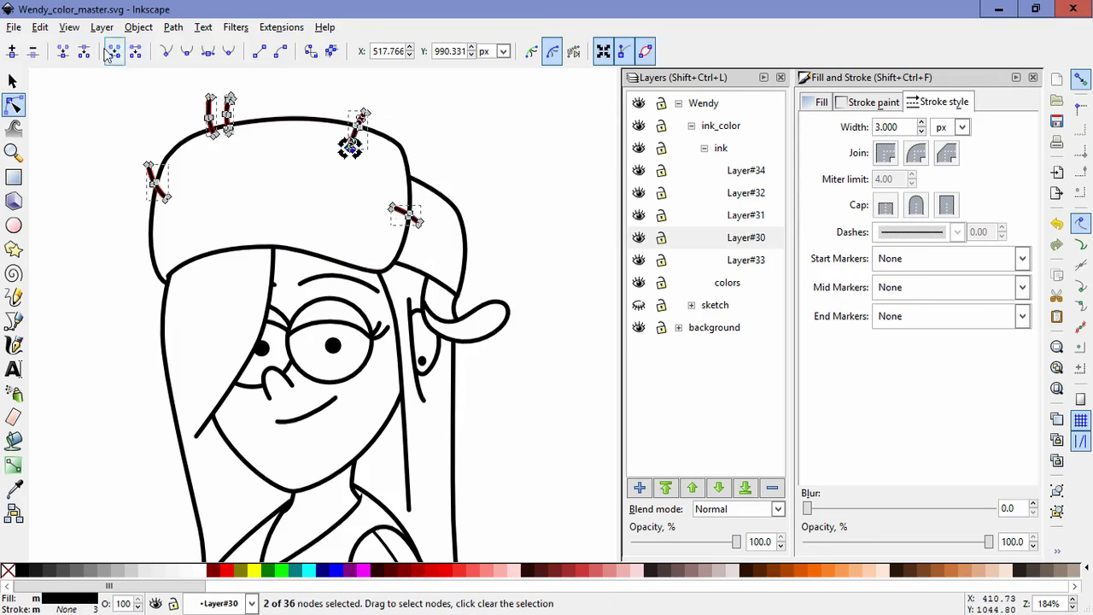
pyautogui.click(58, 56)
pyautogui.moveTo(357, 90); pyautogui.dragTo(381, 115)
pyautogui.click(62, 53)
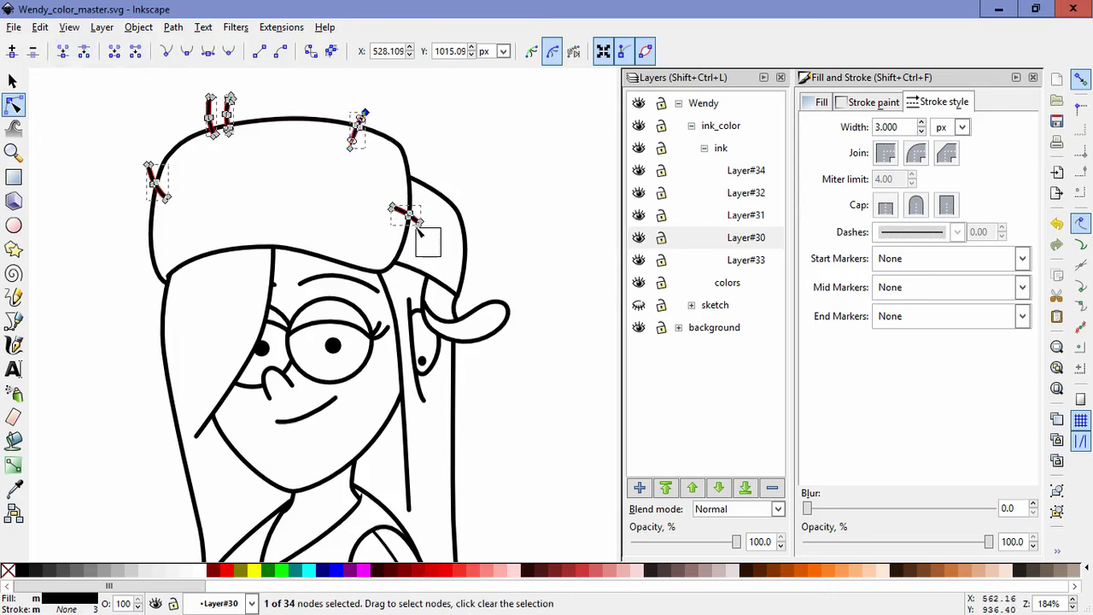
pyautogui.moveTo(417, 229); pyautogui.dragTo(407, 210)
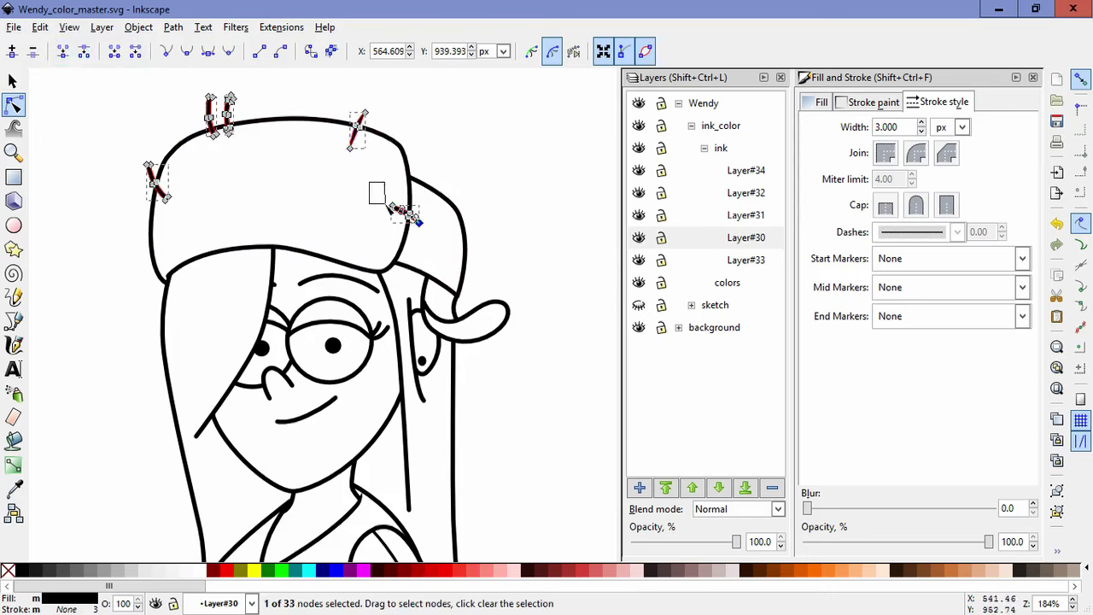
pyautogui.keyDown('shift'); pyautogui.click(392, 206); pyautogui.keyUp('shift')
pyautogui.click(333, 211)
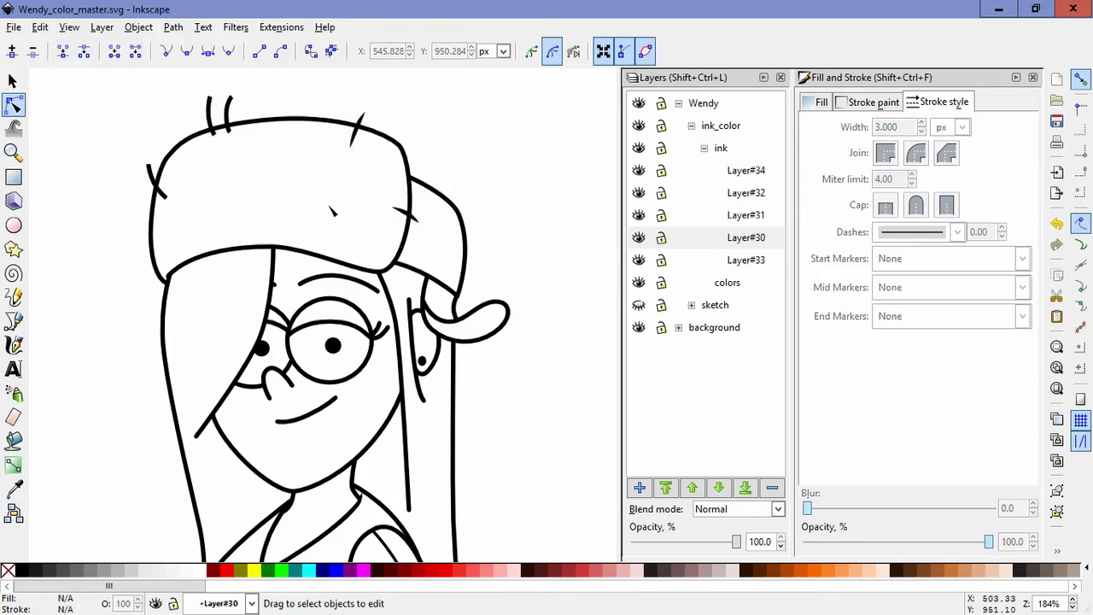
# Step: Taper both ends of the right-hand mark in the hat's top pair by joining its end nodes and smoothing its curve
pyautogui.click(235, 112)
pyautogui.scroll(3, 236, 113)
pyautogui.moveTo(307, 268); pyautogui.dragTo(219, 200)
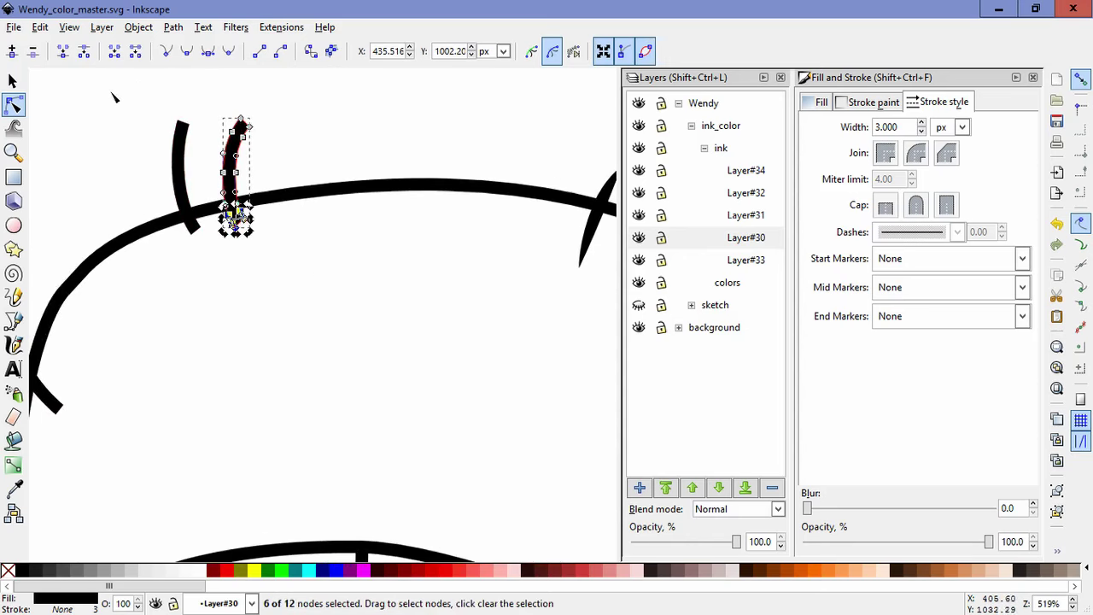
pyautogui.click(72, 60)
pyautogui.click(63, 52)
pyautogui.moveTo(281, 150); pyautogui.dragTo(243, 114)
pyautogui.moveTo(233, 204); pyautogui.dragTo(185, 74)
pyautogui.click(260, 52)
pyautogui.moveTo(253, 197)
pyautogui.mouseDown()
pyautogui.moveTo(208, 157)
pyautogui.moveTo(224, 131)
pyautogui.moveTo(225, 203)
pyautogui.moveTo(235, 200)
pyautogui.mouseUp()
pyautogui.click(185, 52)
pyautogui.click(292, 154)
pyautogui.click(292, 154)
# Step: Join the end nodes of the left-hand mark in the hat's top pair so both ends come to points
pyautogui.click(174, 181)
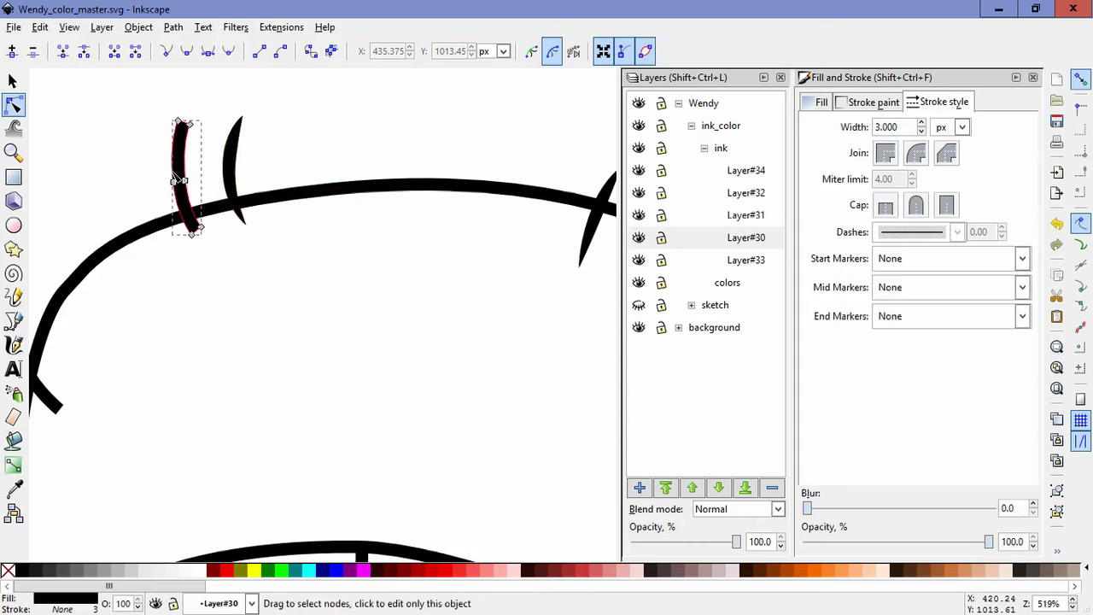
pyautogui.moveTo(168, 88); pyautogui.dragTo(199, 135)
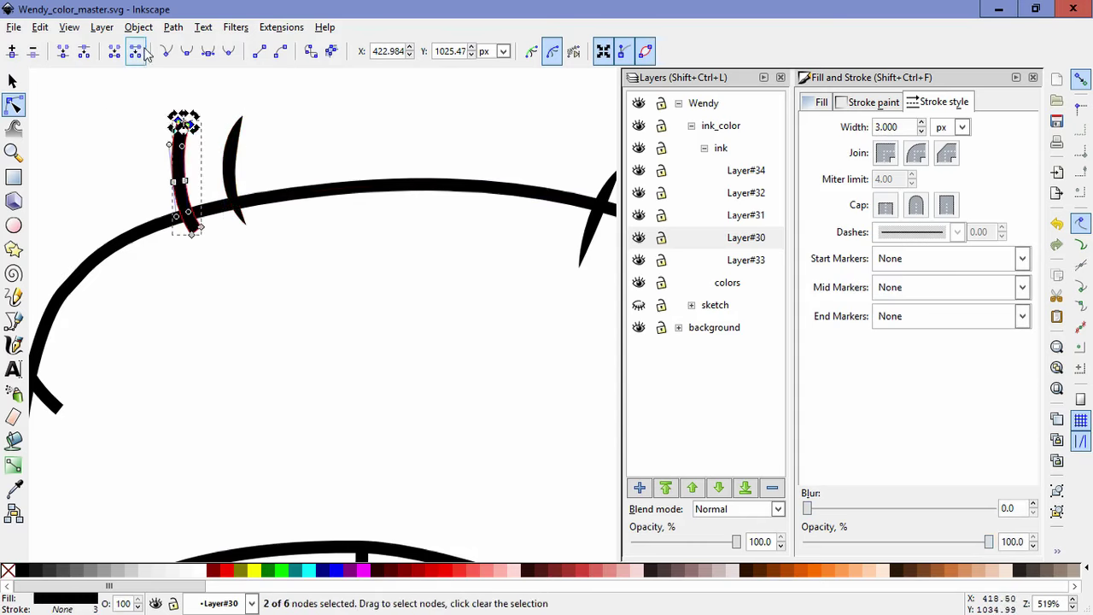
pyautogui.click(62, 56)
pyautogui.moveTo(238, 258); pyautogui.dragTo(178, 213)
pyautogui.click(62, 55)
pyautogui.click(294, 316)
pyautogui.click(295, 317)
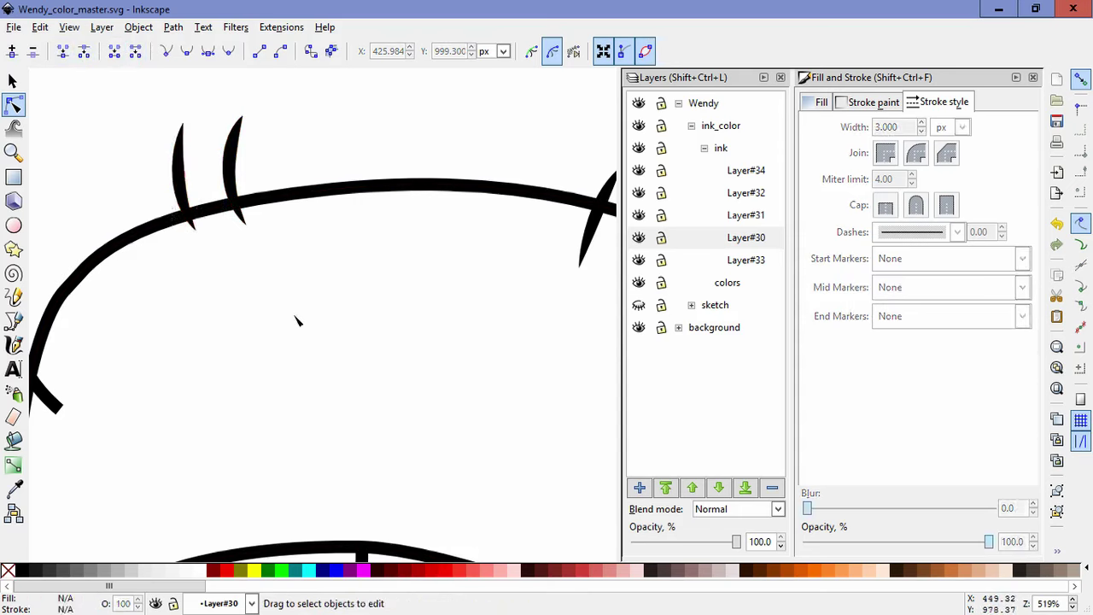
# Step: Stretch the pair of tick marks on top of the hat downward so they reach further past the outline
pyautogui.click(13, 81)
pyautogui.click(229, 173)
pyautogui.keyDown('shift'); pyautogui.click(179, 173); pyautogui.keyUp('shift')
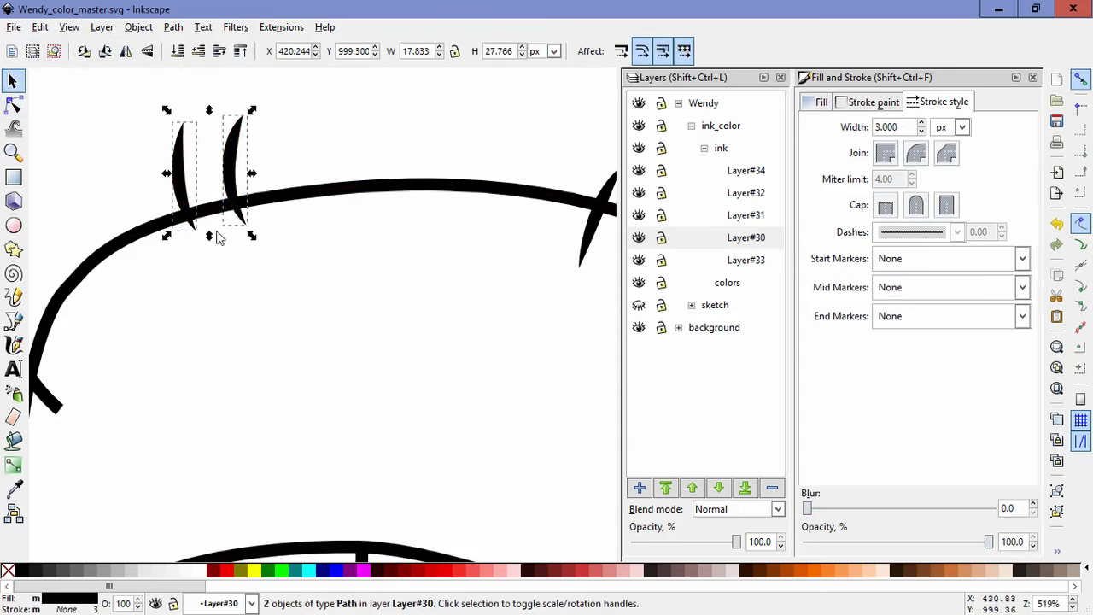
pyautogui.moveTo(210, 235); pyautogui.dragTo(435, 179)
# Step: Taper the tick mark on the hat's left side by joining the node pairs at both ends
pyautogui.click(275, 330)
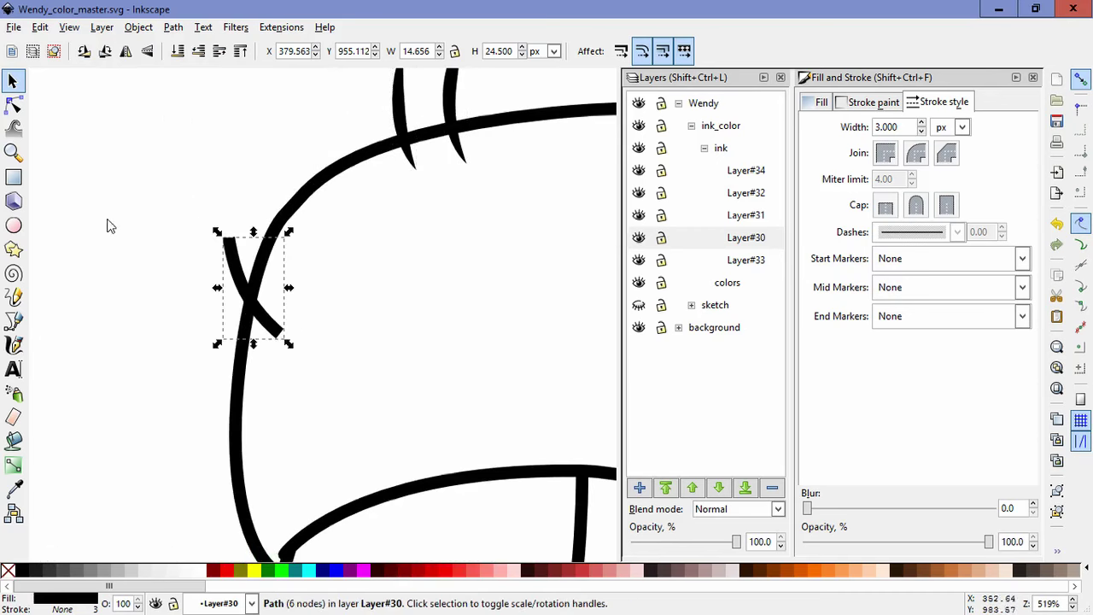
pyautogui.click(15, 108)
pyautogui.moveTo(260, 268); pyautogui.dragTo(205, 224)
pyautogui.moveTo(317, 362); pyautogui.dragTo(258, 309)
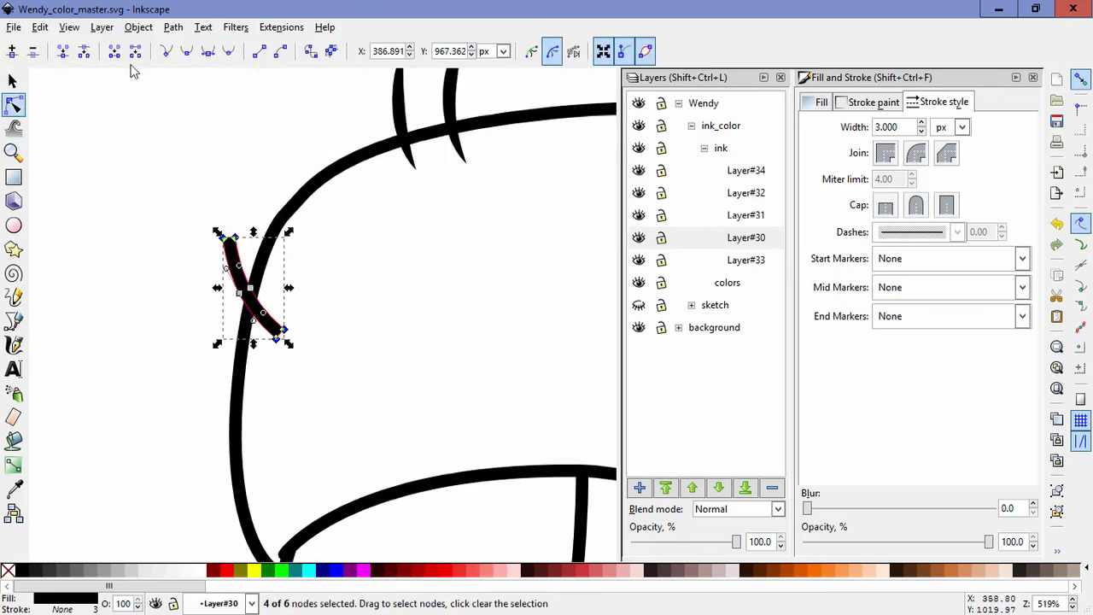
pyautogui.click(65, 54)
pyautogui.click(393, 297)
# Step: Select all five tapered tick marks on the hat and remove them from Layer#30
pyautogui.scroll(-3, 381, 255)
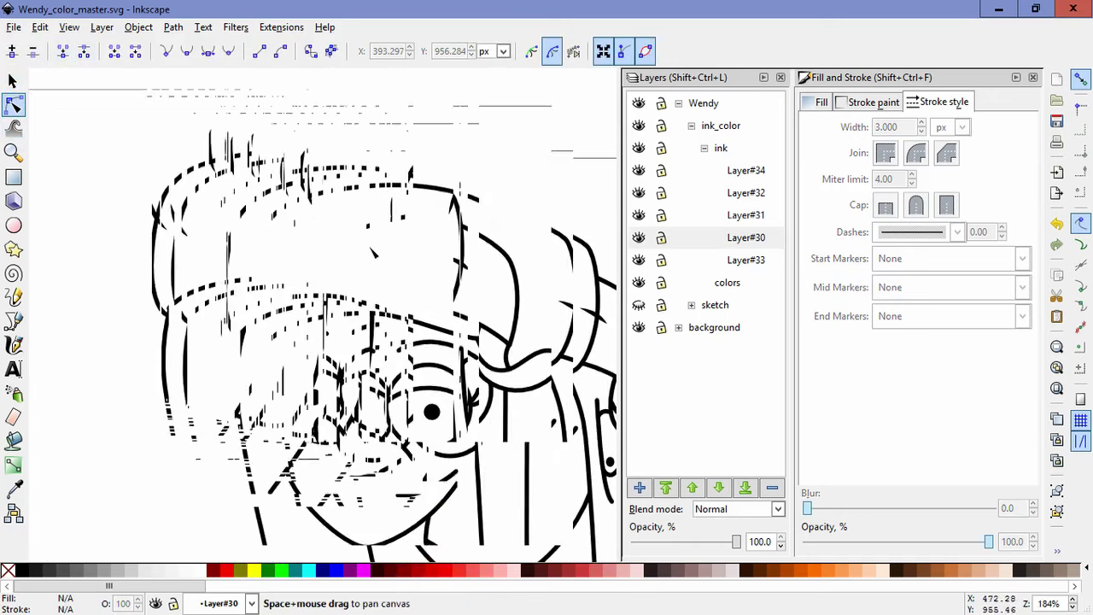
pyautogui.scroll(-3, 381, 255)
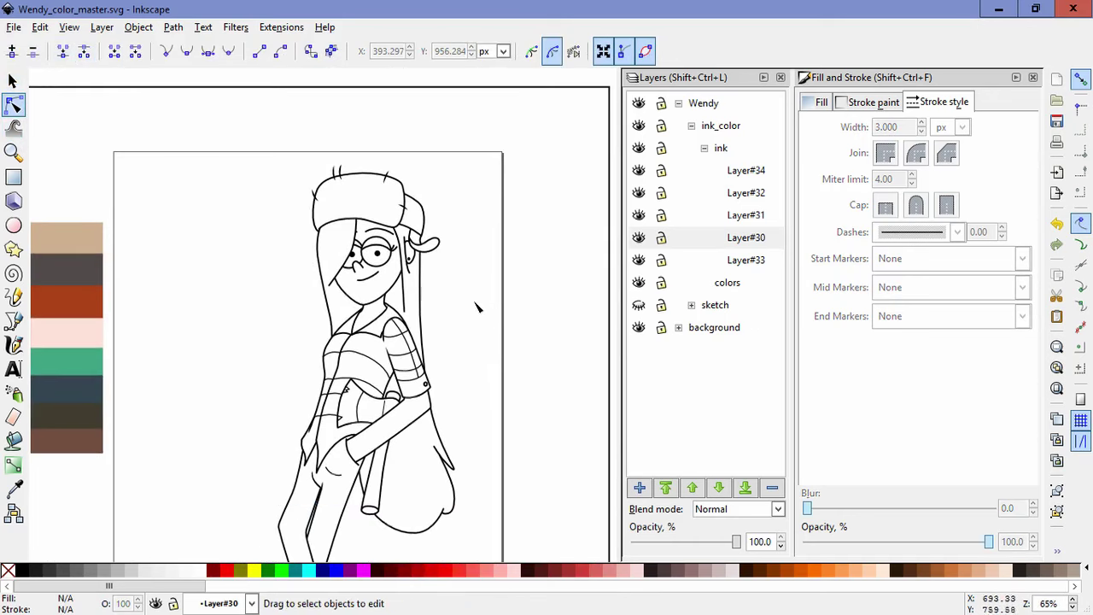
pyautogui.click(14, 82)
pyautogui.scroll(4, 464, 190)
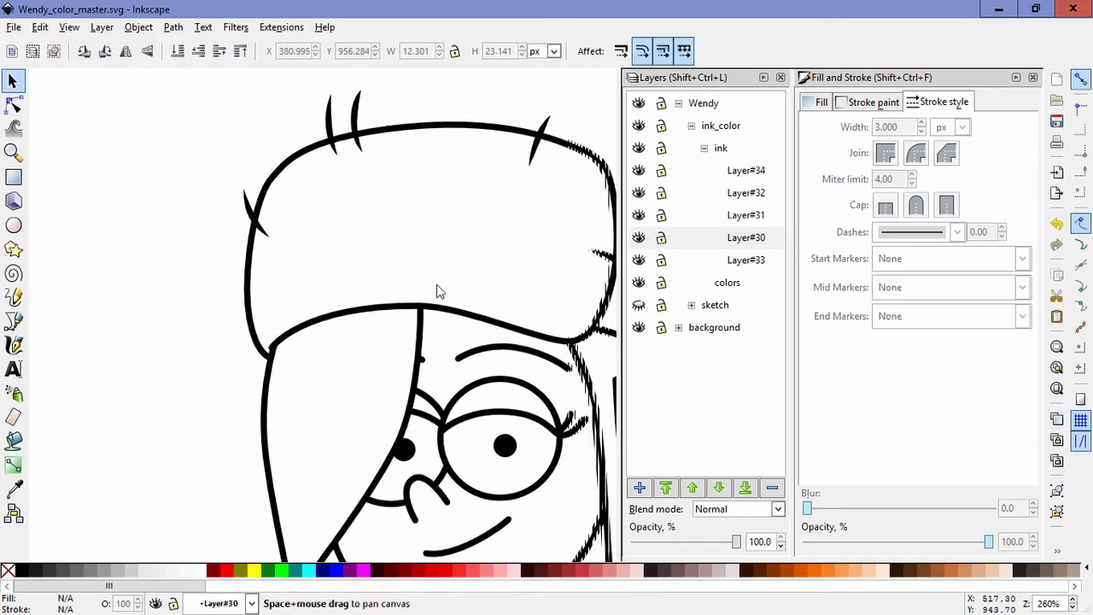
pyautogui.click(144, 267)
pyautogui.keyDown('shift'); pyautogui.click(210, 153); pyautogui.keyUp('shift')
pyautogui.keyDown('shift'); pyautogui.click(232, 151); pyautogui.keyUp('shift')
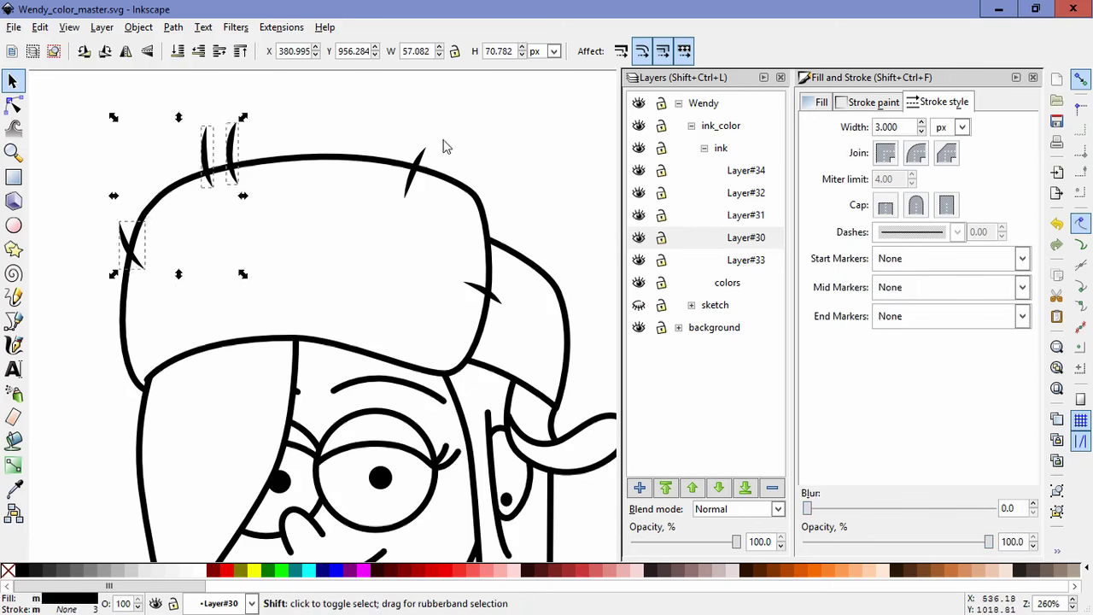
pyautogui.keyDown('shift'); pyautogui.click(416, 171); pyautogui.keyUp('shift')
pyautogui.keyDown('shift'); pyautogui.click(475, 292); pyautogui.keyUp('shift')
pyautogui.press('Delete')
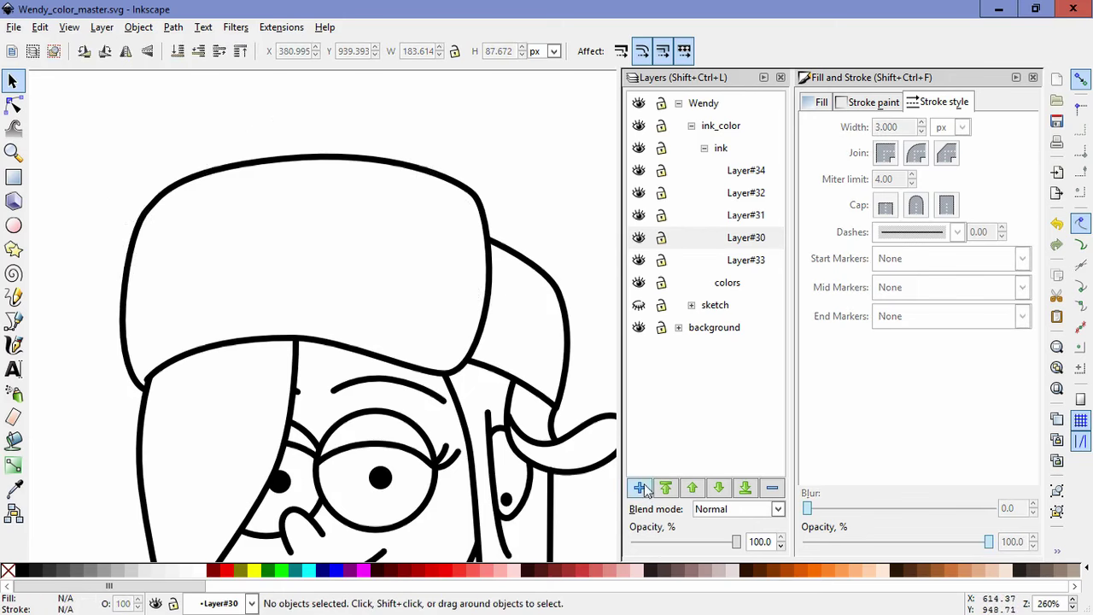
# Step: Paste the removed hat tick marks in place on a new layer above Layer#30, and hide that layer and Layer#34
pyautogui.click(640, 488)
pyautogui.click(601, 365)
pyautogui.click(40, 26)
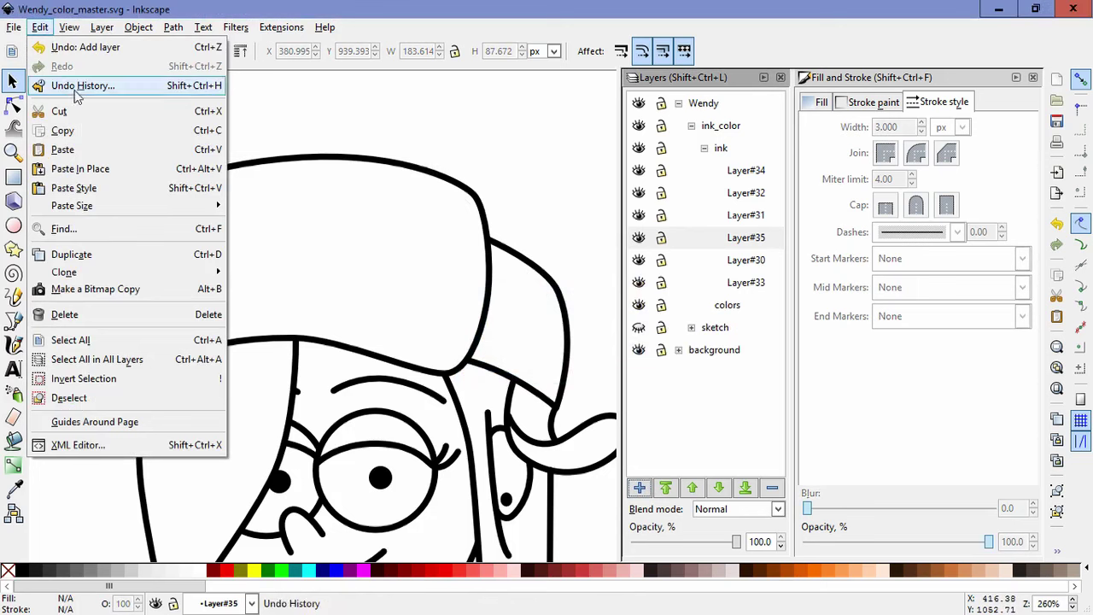
pyautogui.click(64, 169)
pyautogui.click(572, 254)
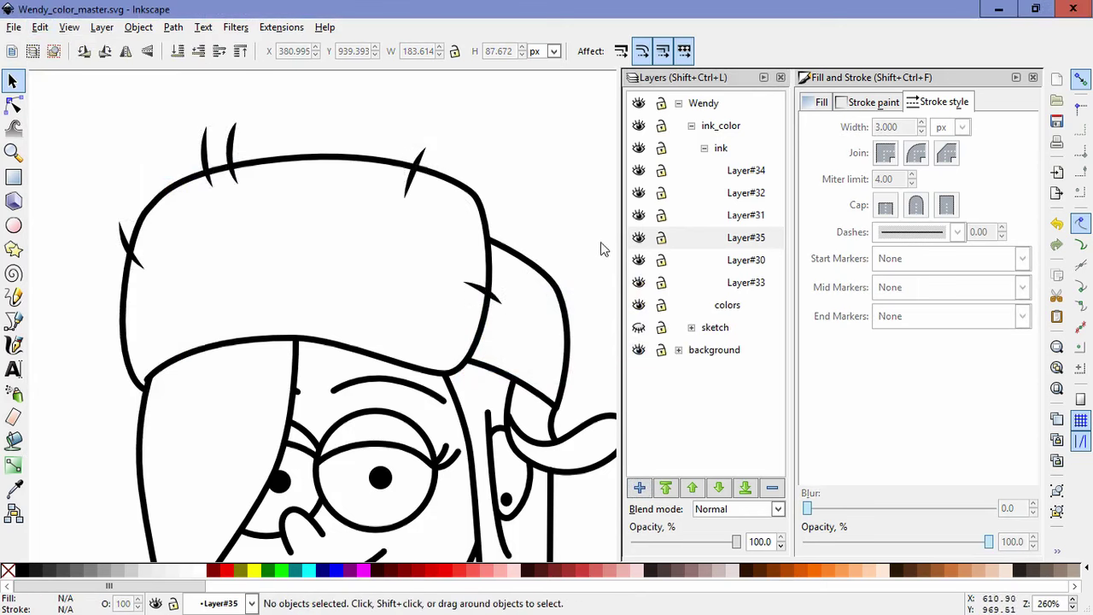
pyautogui.click(639, 237)
pyautogui.click(638, 170)
# Step: Select the hair strand line running past the face beside the ear and convert its stroke to a path
pyautogui.keyDown('ctrl'); pyautogui.scroll(-3, 561, 304); pyautogui.keyUp('ctrl')
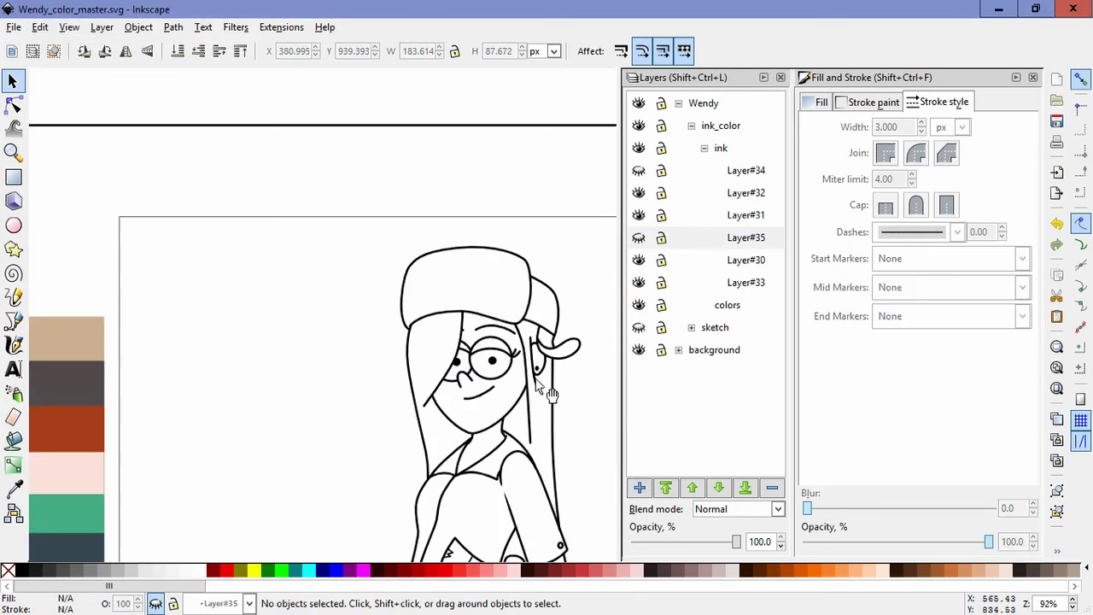
pyautogui.keyDown('ctrl'); pyautogui.click(531, 431); pyautogui.keyUp('ctrl')
pyautogui.keyDown('ctrl'); pyautogui.scroll(3, 538, 434); pyautogui.keyUp('ctrl')
pyautogui.click(176, 29)
pyautogui.click(201, 65)
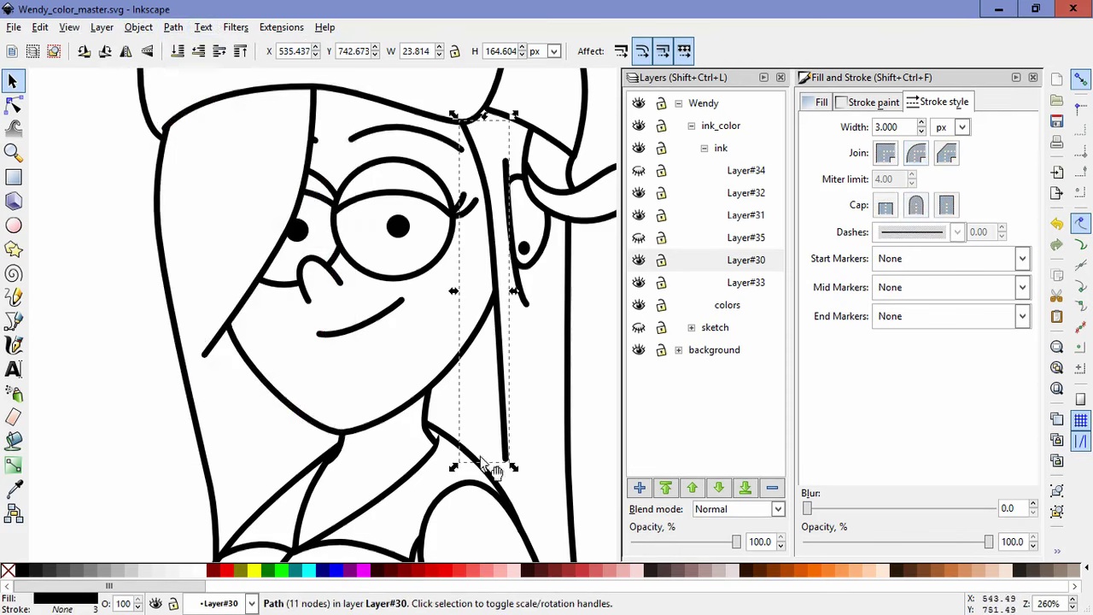
# Step: Taper the hair strand's lower end by joining its end nodes into a point and extend the tip slightly downward
pyautogui.click(12, 104)
pyautogui.keyDown('ctrl'); pyautogui.scroll(2, 525, 461); pyautogui.keyUp('ctrl')
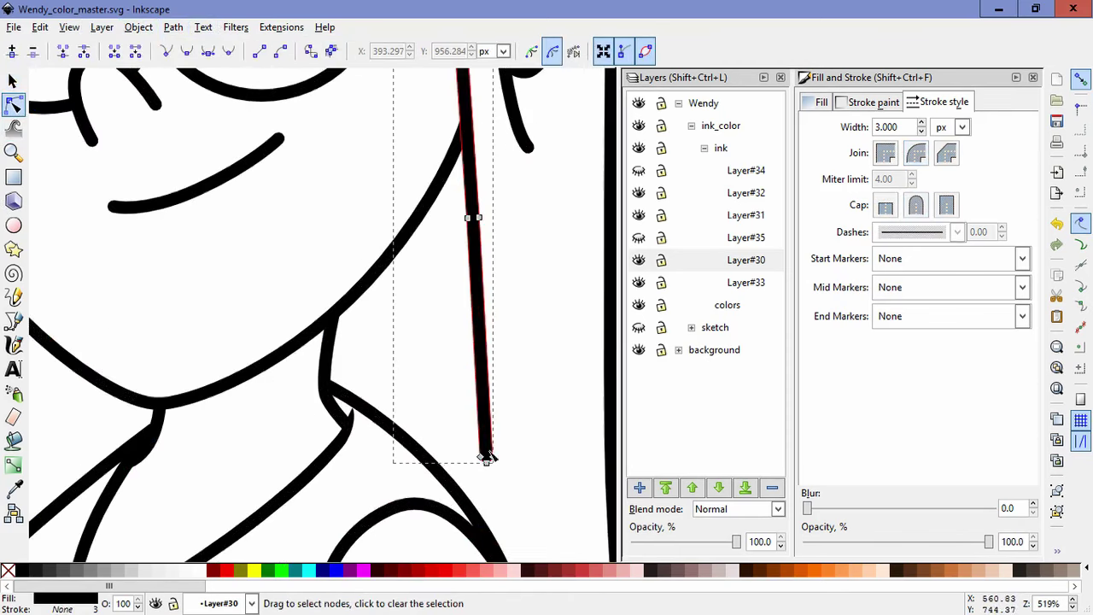
pyautogui.click(486, 459)
pyautogui.moveTo(485, 459); pyautogui.dragTo(489, 370)
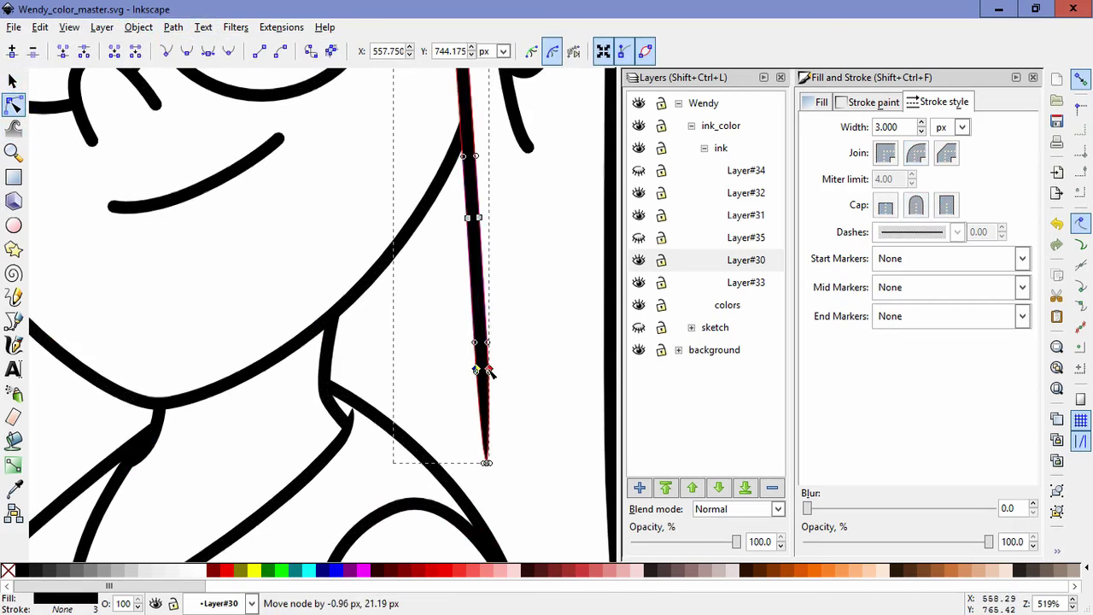
pyautogui.click(529, 439)
pyautogui.click(529, 441)
pyautogui.click(487, 424)
pyautogui.moveTo(486, 464); pyautogui.dragTo(484, 474)
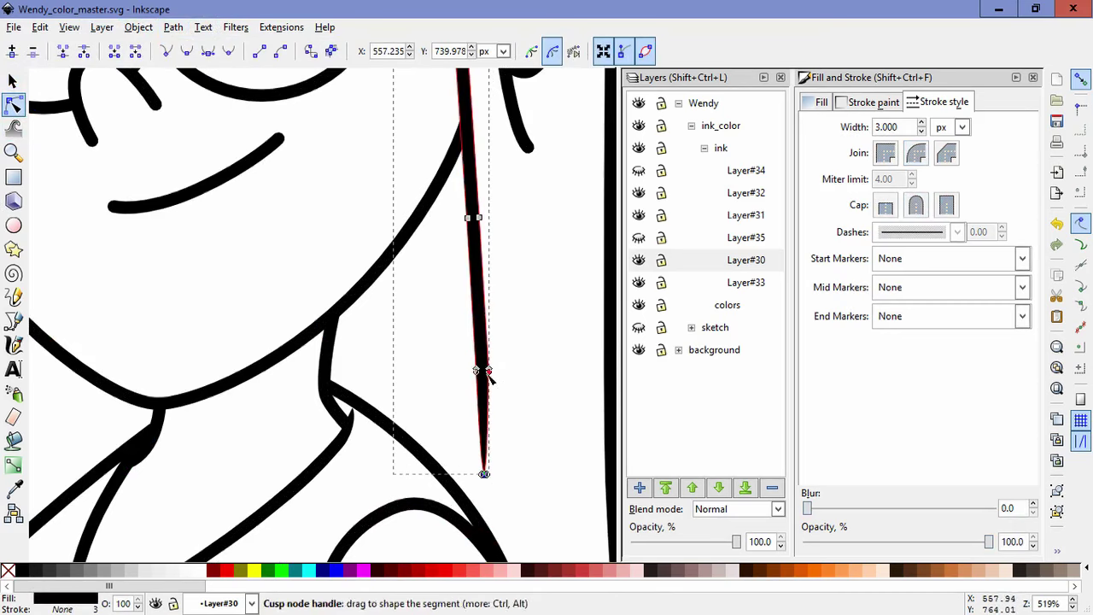
# Step: Smooth the node pair above the strand's tip and adjust the handles and tip for an even taper
pyautogui.moveTo(507, 384); pyautogui.dragTo(489, 408)
pyautogui.click(190, 54)
pyautogui.moveTo(481, 369); pyautogui.dragTo(482, 410)
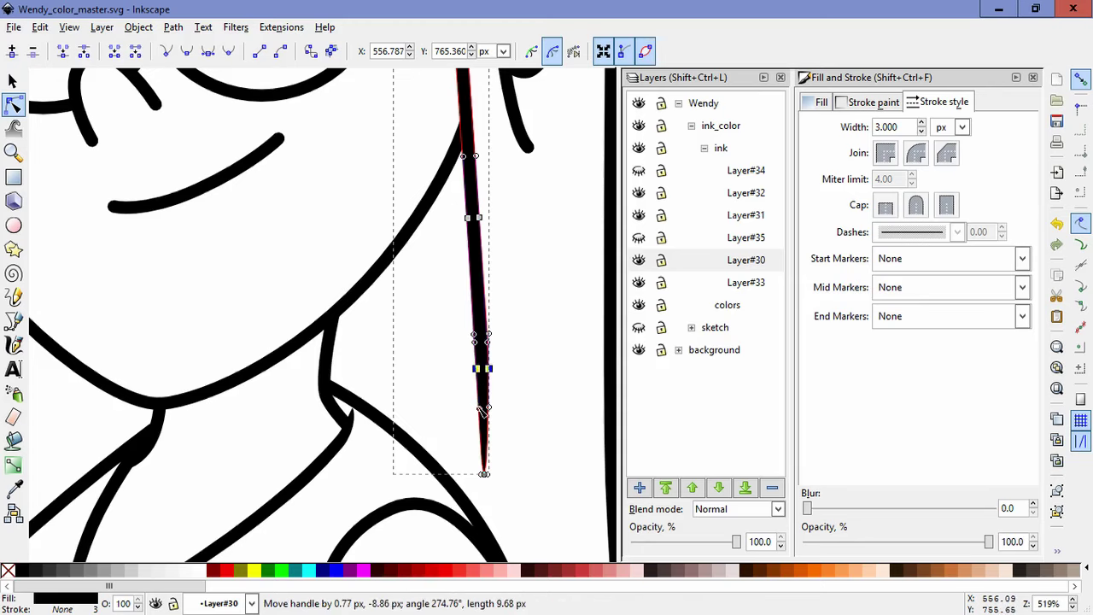
pyautogui.moveTo(488, 479); pyautogui.dragTo(483, 476)
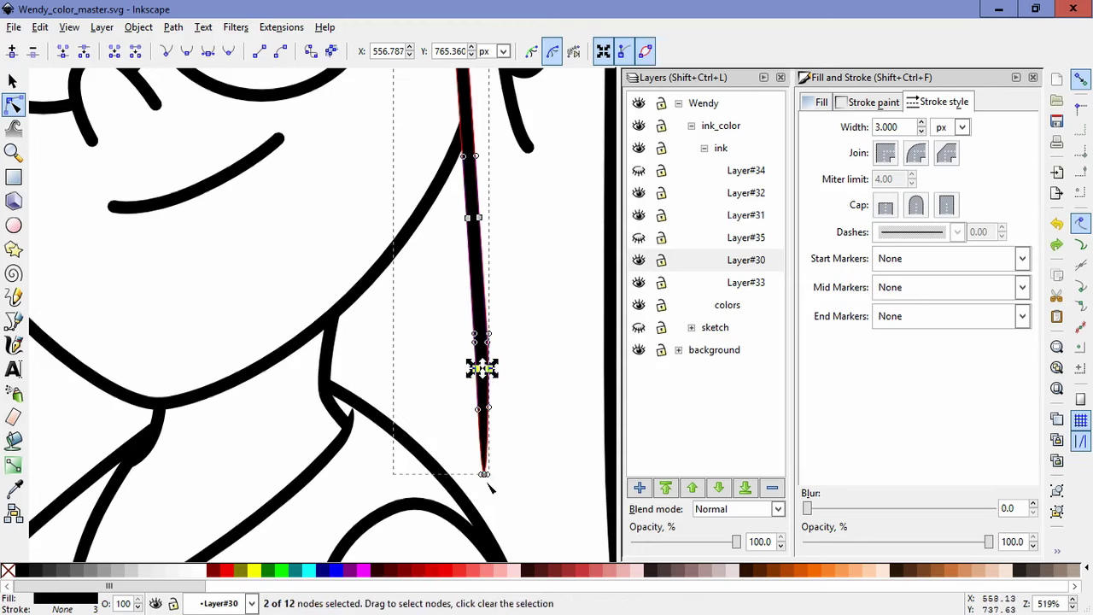
pyautogui.scroll(3, 486, 448)
pyautogui.moveTo(481, 524); pyautogui.dragTo(468, 527)
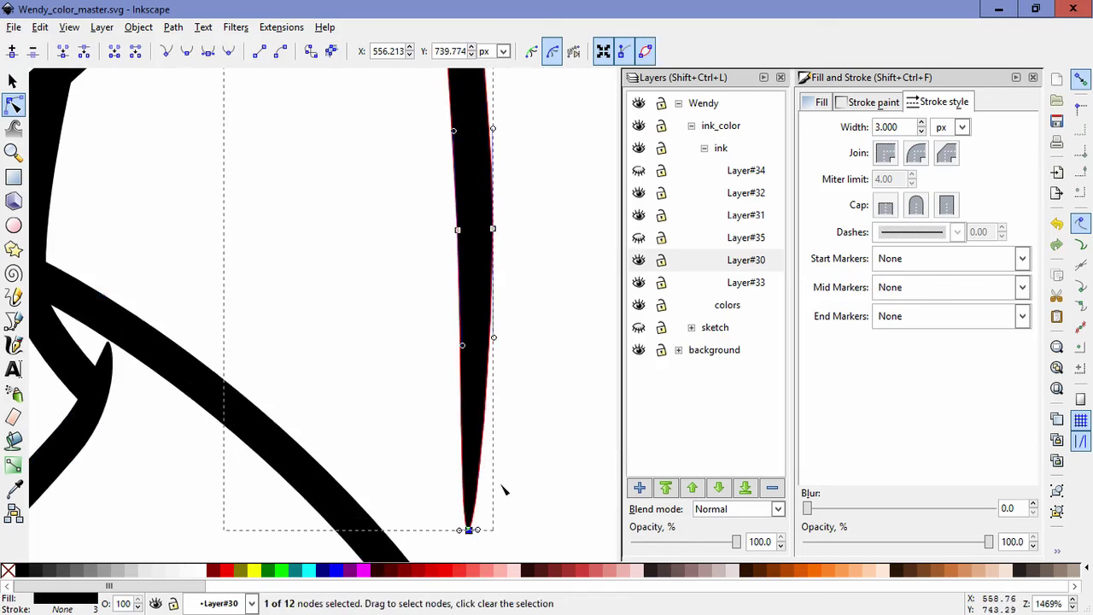
# Step: Move the node pair above the hair strand's tip upward by about 6 px
pyautogui.doubleClick(557, 422)
pyautogui.scroll(-6, 559, 424)
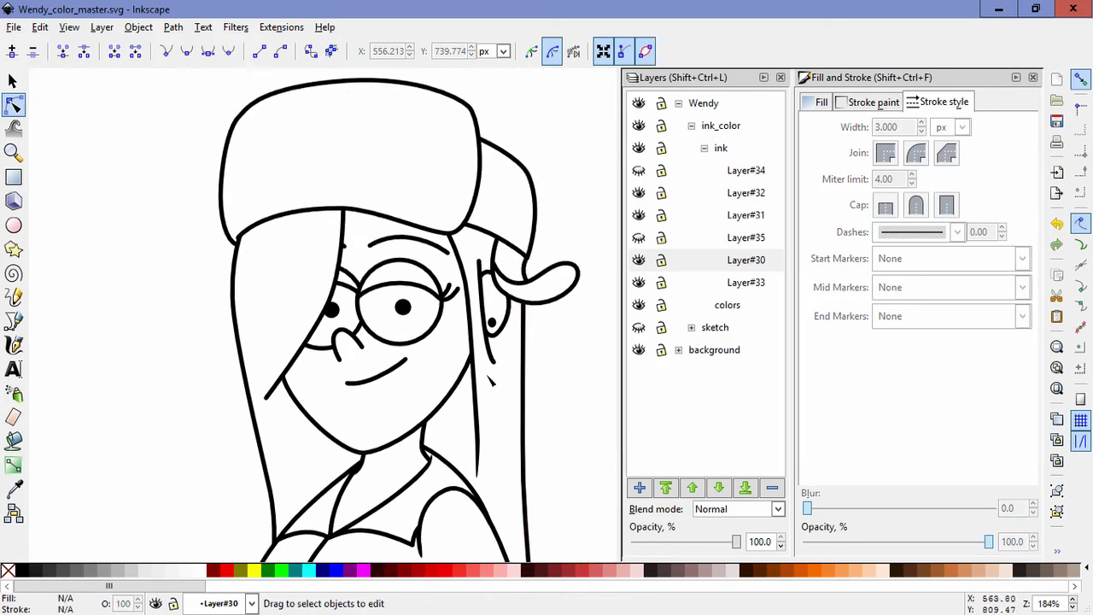
pyautogui.click(475, 415)
pyautogui.moveTo(483, 451); pyautogui.dragTo(483, 435)
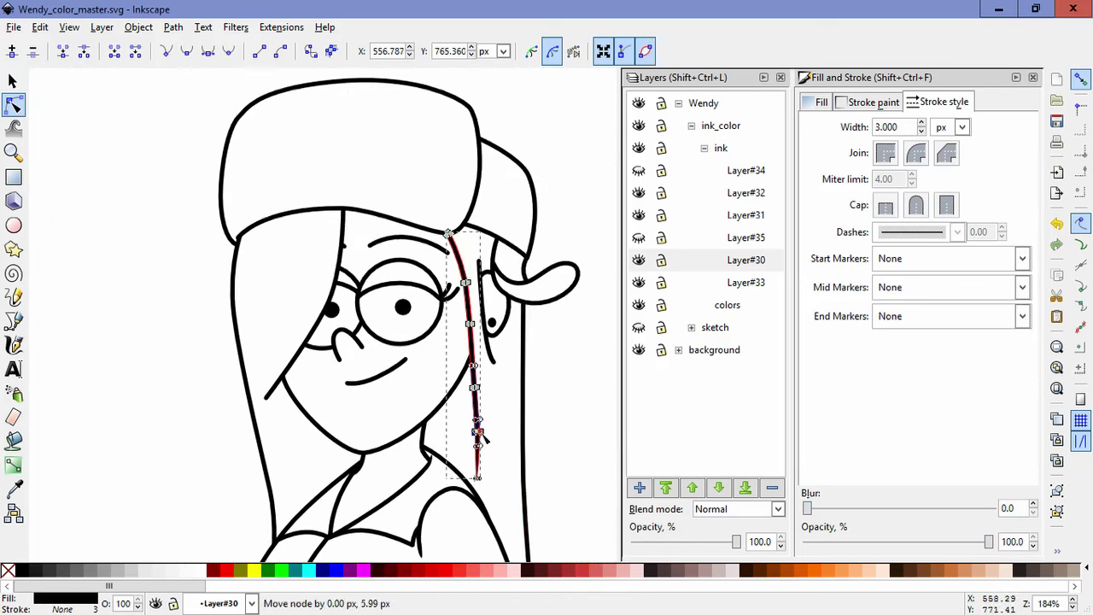
pyautogui.click(497, 411)
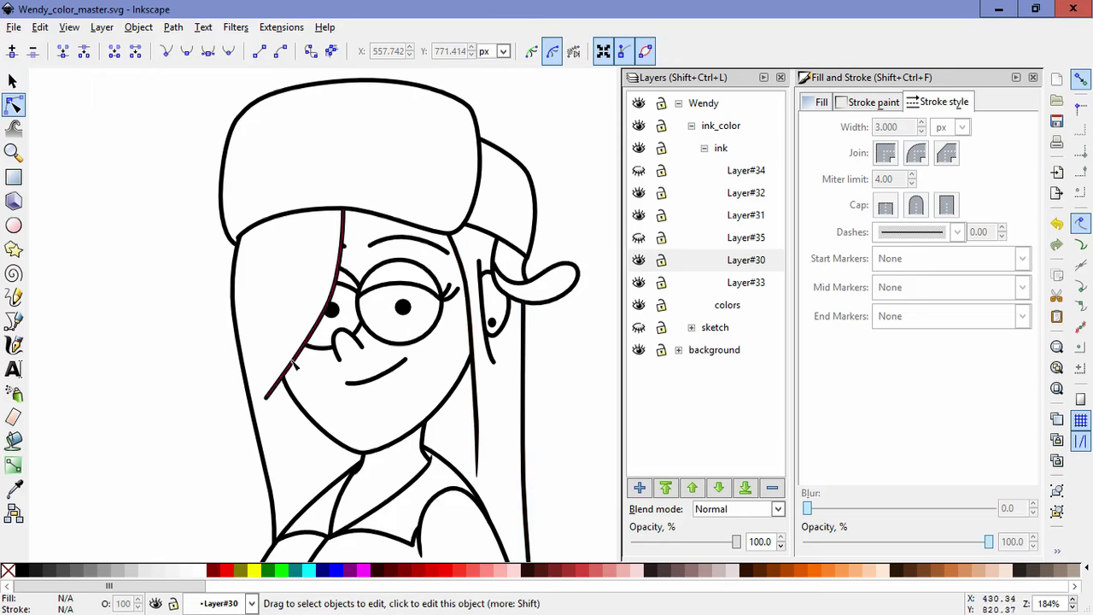
# Step: Reshape the lower part of the fringe line across the face into a rounder curve using its middle node's handle
pyautogui.click(292, 362)
pyautogui.click(326, 309)
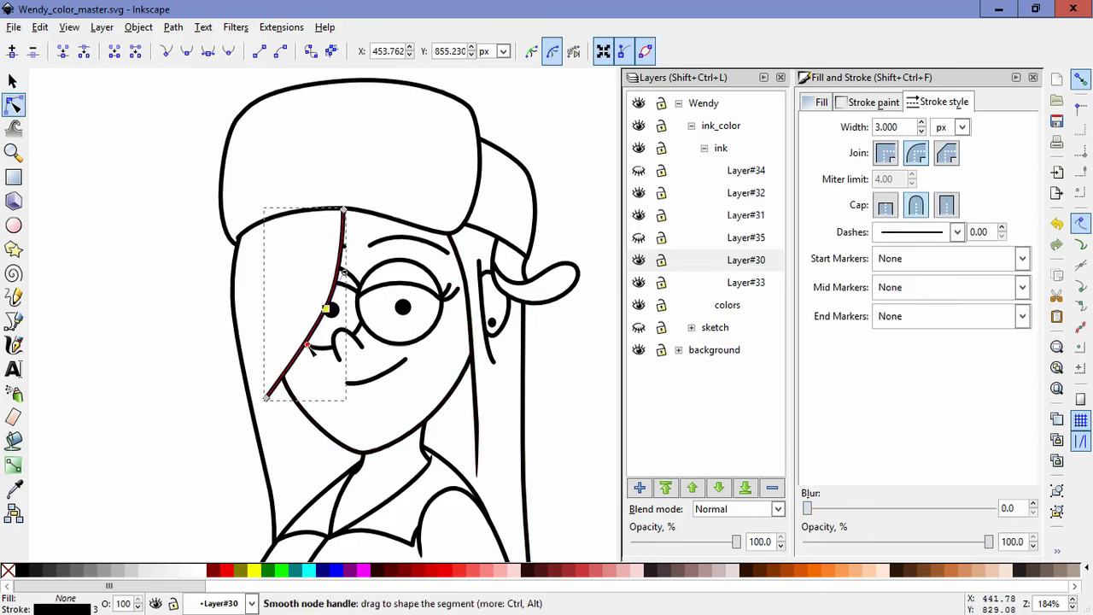
pyautogui.moveTo(308, 361); pyautogui.dragTo(308, 359)
# Step: Adjust the clip path of the partly covered eye and nose group so its edge follows the reshaped fringe line
pyautogui.click(321, 348)
pyautogui.click(75, 133)
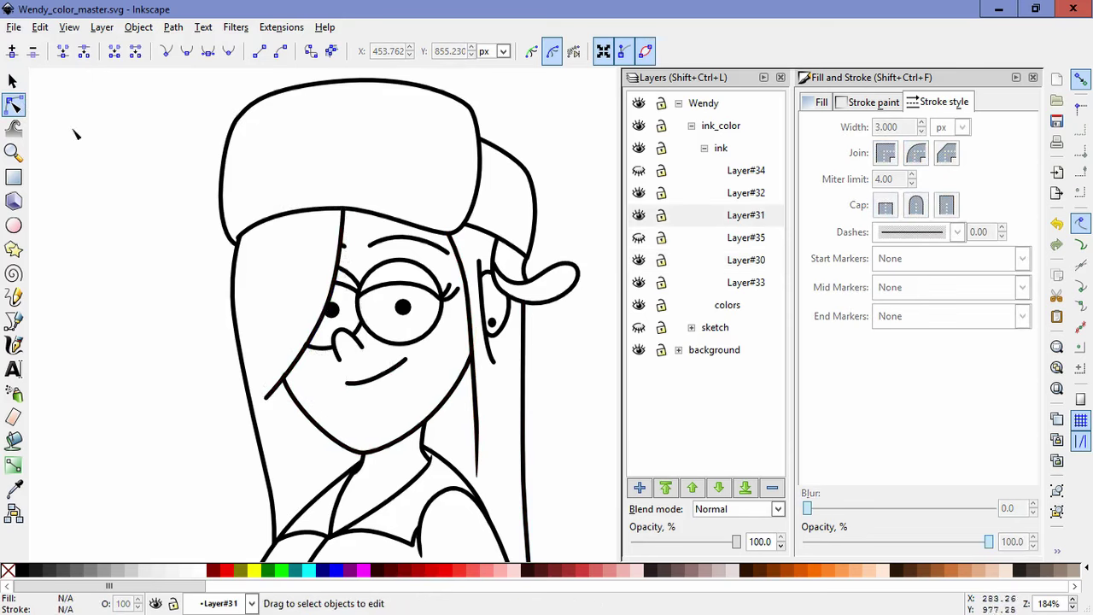
pyautogui.click(13, 82)
pyautogui.click(13, 103)
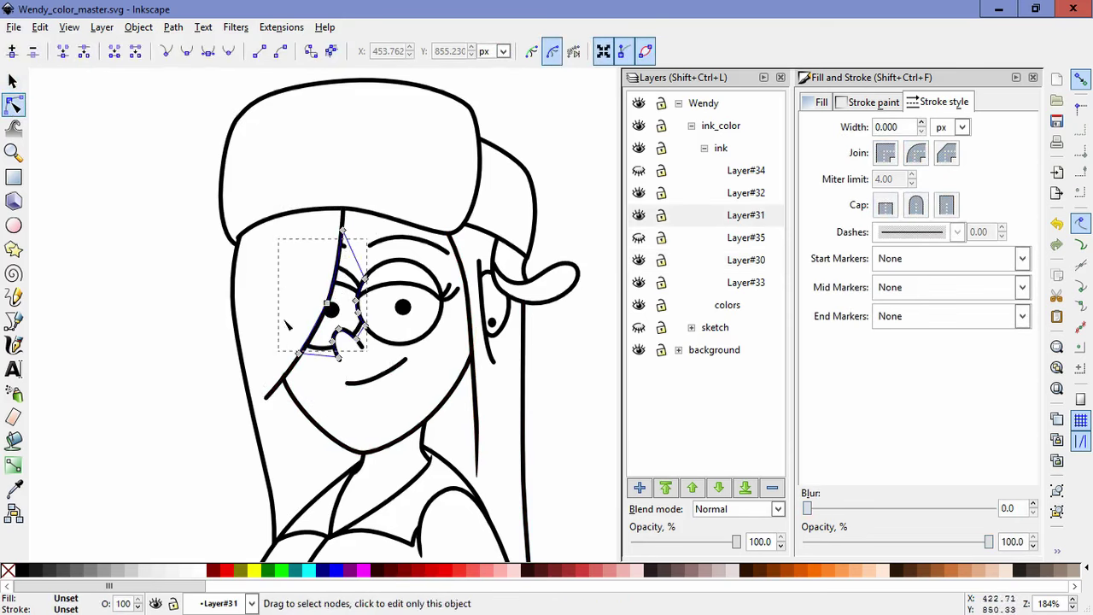
pyautogui.moveTo(302, 367); pyautogui.dragTo(304, 362)
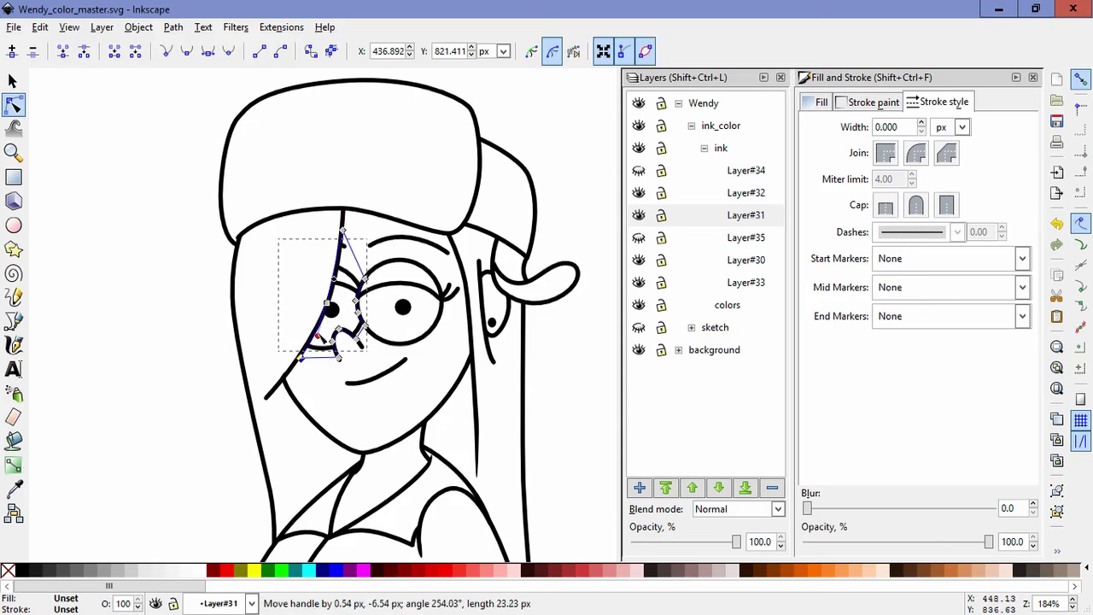
pyautogui.click(324, 378)
pyautogui.click(324, 377)
# Step: Move the jaw line's upper clip corner beside the fringe so the clipped jaw meets the curved hair line
pyautogui.click(294, 394)
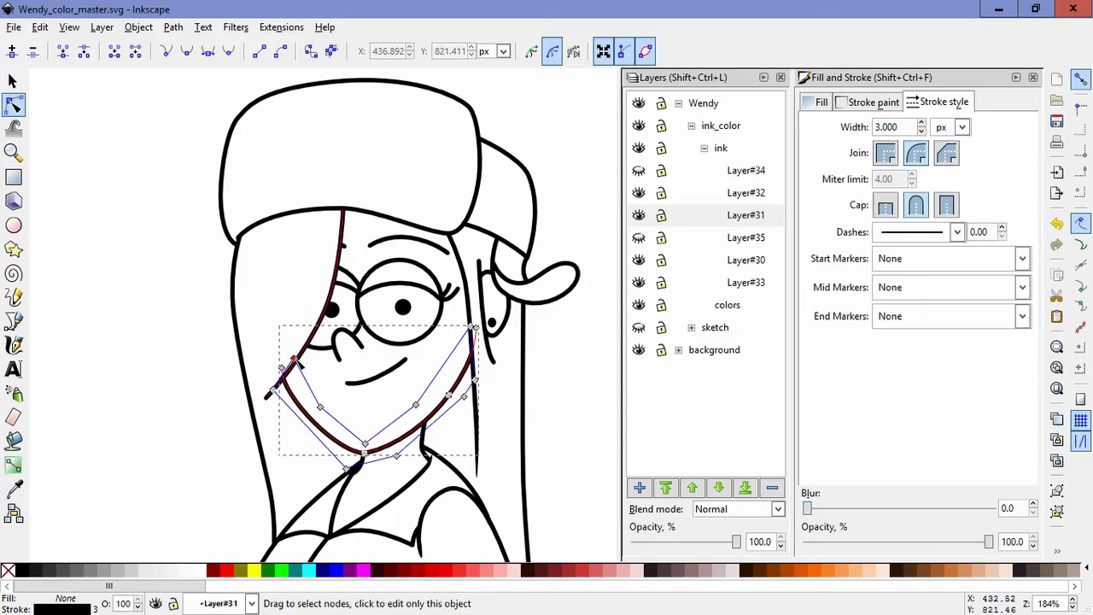
pyautogui.moveTo(295, 360); pyautogui.dragTo(300, 363)
pyautogui.click(318, 371)
pyautogui.click(318, 371)
pyautogui.click(301, 355)
# Step: Convert the fringe line's stroke to a path, join its lower end nodes into a point and smooth the nodes above
pyautogui.click(280, 383)
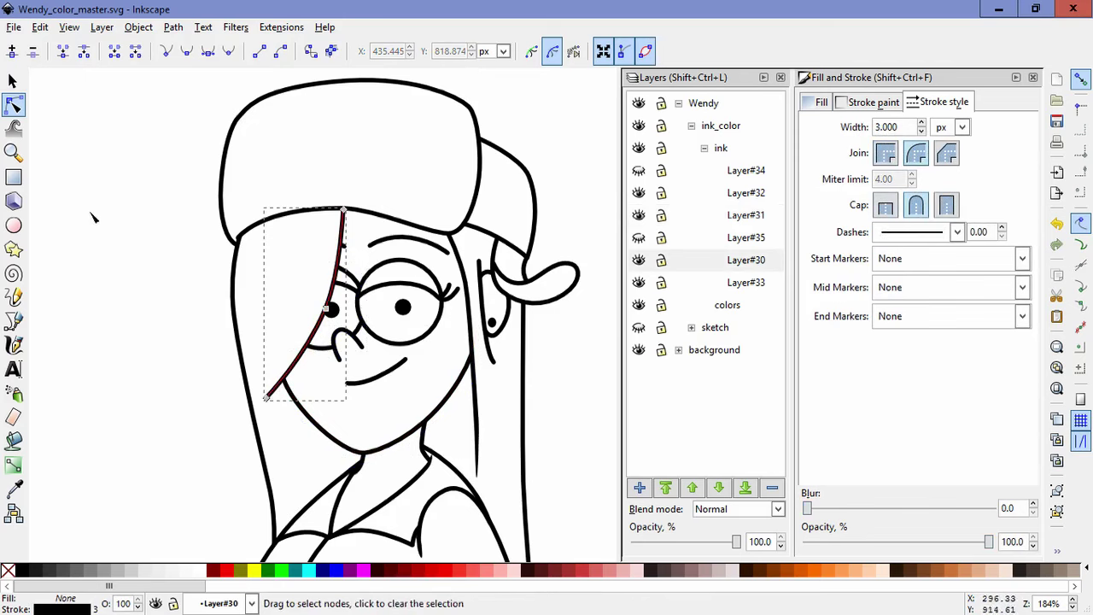
pyautogui.click(174, 26)
pyautogui.click(209, 65)
pyautogui.scroll(4, 273, 427)
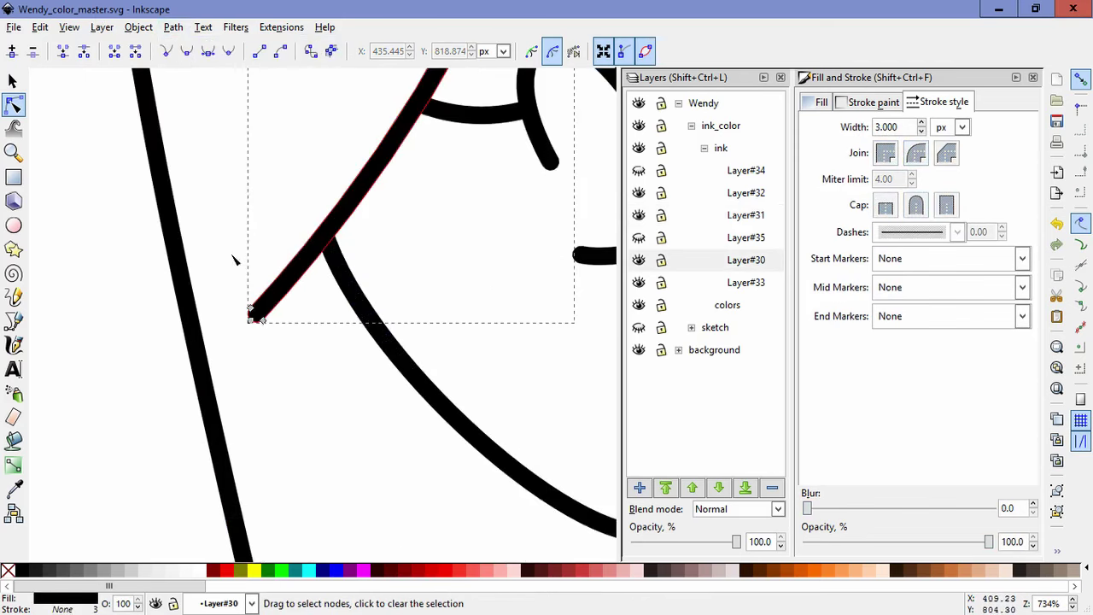
pyautogui.moveTo(253, 312); pyautogui.dragTo(357, 194)
pyautogui.click(194, 53)
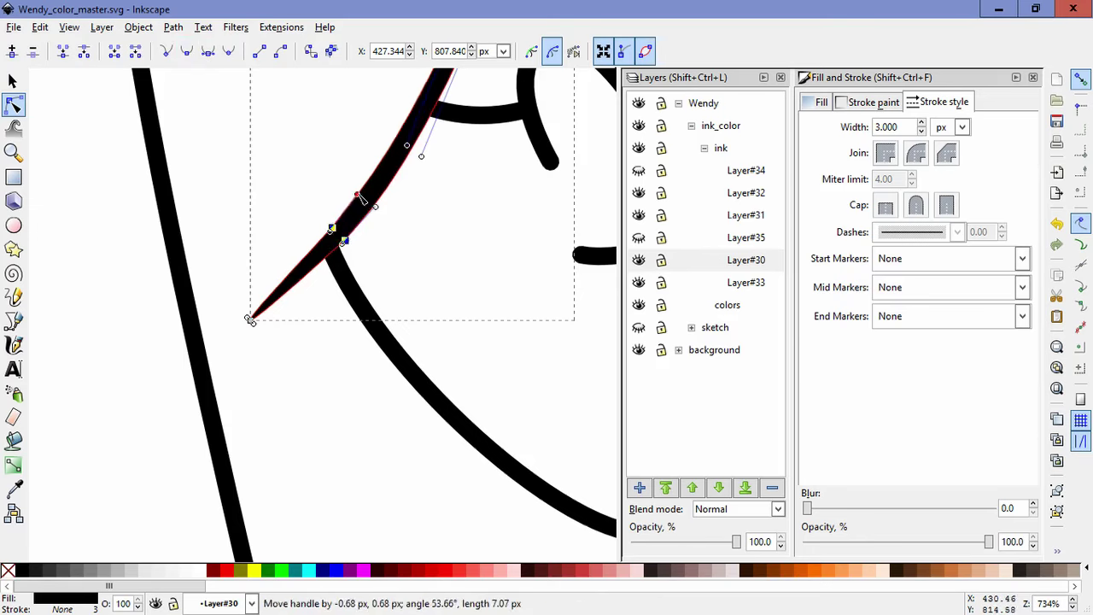
# Step: Extend the fringe line's pointed tip outward and bend its lower edge into a smooth, curved taper
pyautogui.moveTo(248, 317); pyautogui.dragTo(243, 315)
pyautogui.hotkey('ctrl', 'z')
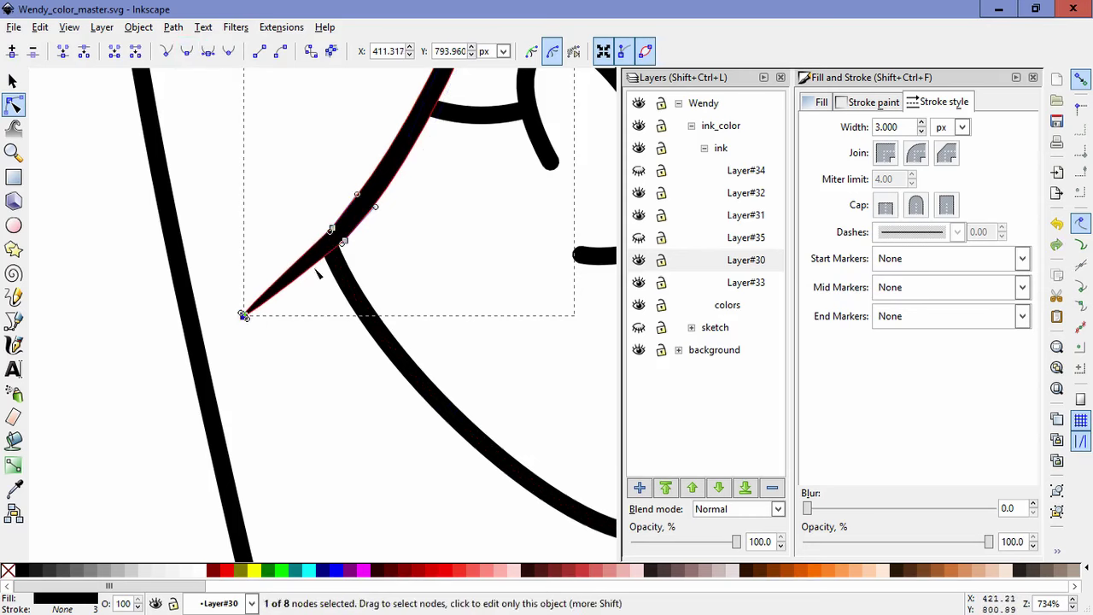
pyautogui.moveTo(342, 244)
pyautogui.mouseDown()
pyautogui.moveTo(315, 276)
pyautogui.moveTo(310, 256)
pyautogui.moveTo(294, 283)
pyautogui.mouseUp()
pyautogui.click(290, 364)
pyautogui.click(290, 364)
pyautogui.click(351, 296)
pyautogui.click(341, 384)
pyautogui.click(343, 385)
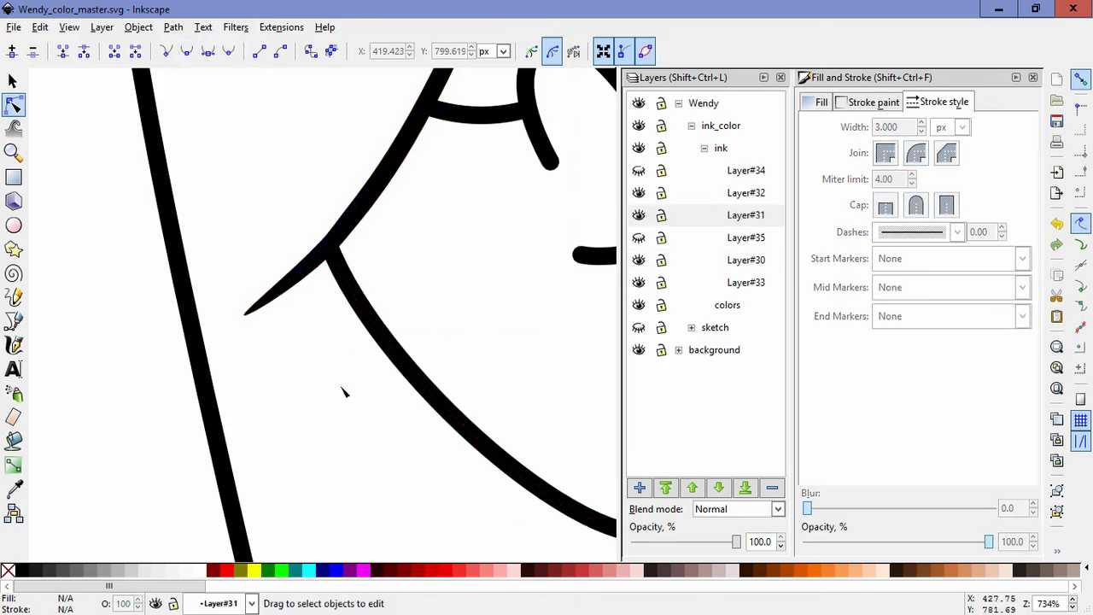
# Step: Select the back hair line ending in the hooked lock below the elbow and convert its stroke to a path
pyautogui.scroll(-6, 343, 385)
pyautogui.moveTo(543, 322)
pyautogui.mouseDown()
pyautogui.moveTo(521, 260)
pyautogui.moveTo(507, 153)
pyautogui.moveTo(534, 306)
pyautogui.mouseUp()
pyautogui.scroll(-3, 530, 303)
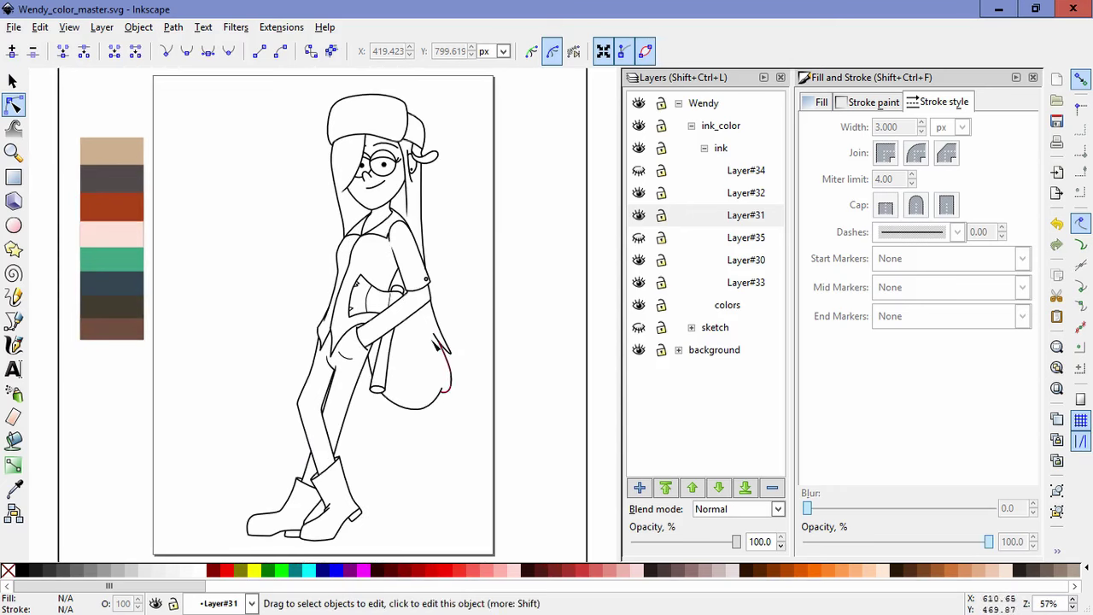
pyautogui.scroll(5, 440, 380)
pyautogui.click(403, 311)
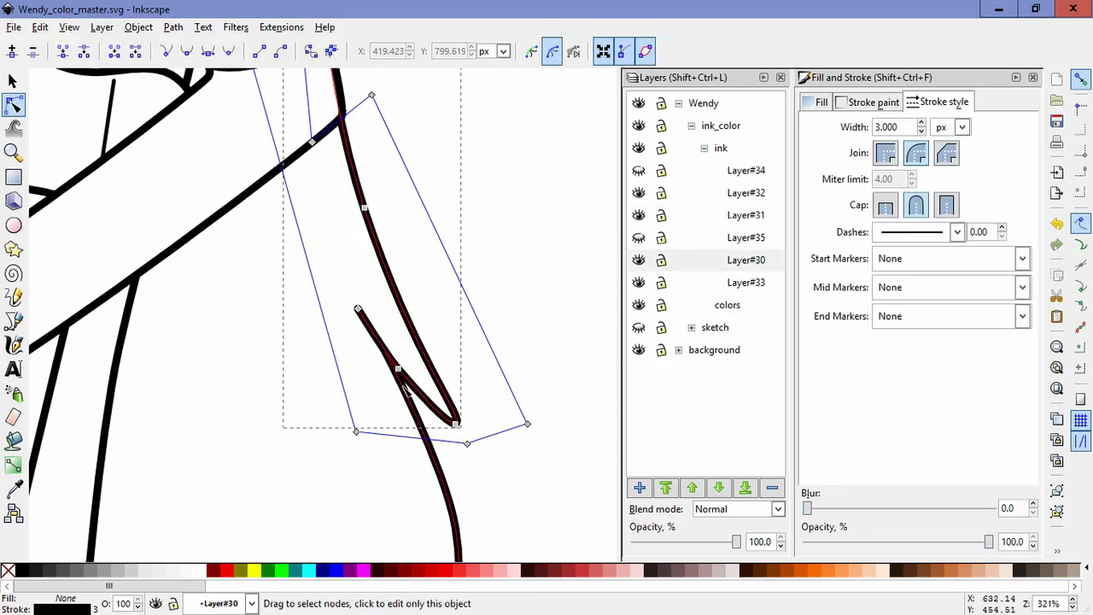
pyautogui.click(138, 28)
pyautogui.click(205, 69)
# Step: Join the end nodes of the hooked hair lock's upper free end so it comes to a point
pyautogui.scroll(2, 354, 357)
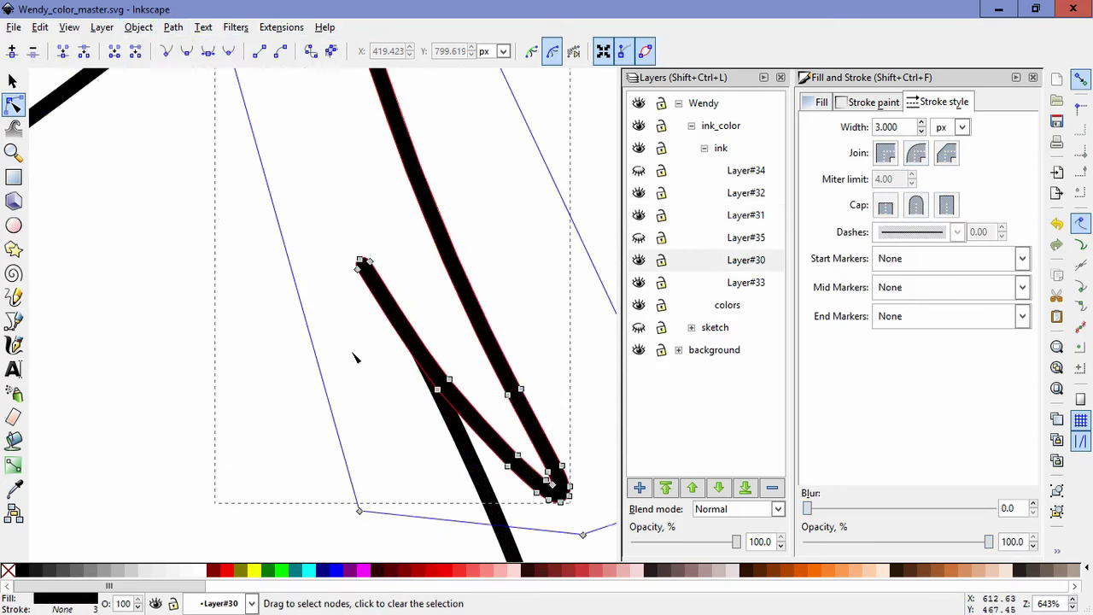
pyautogui.click(358, 270)
pyautogui.keyDown('shift'); pyautogui.click(369, 261); pyautogui.keyUp('shift')
pyautogui.moveTo(369, 261); pyautogui.dragTo(421, 345)
pyautogui.click(429, 329)
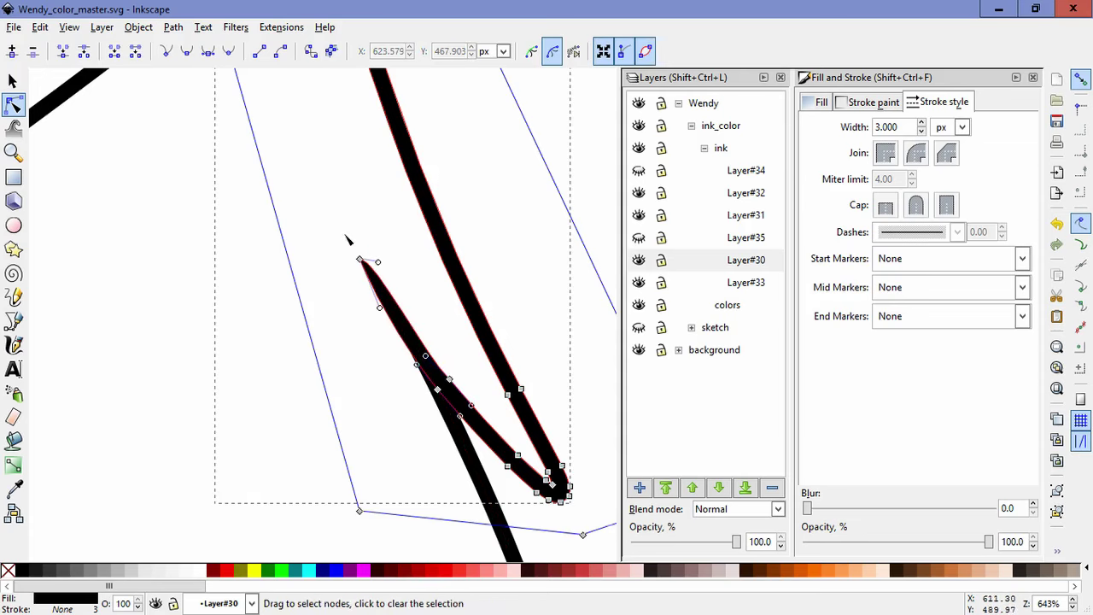
# Step: Smooth the hooked lock's tip and neighbouring nodes, and adjust the tip's handle to slim the taper
pyautogui.moveTo(348, 239); pyautogui.dragTo(473, 429)
pyautogui.click(187, 52)
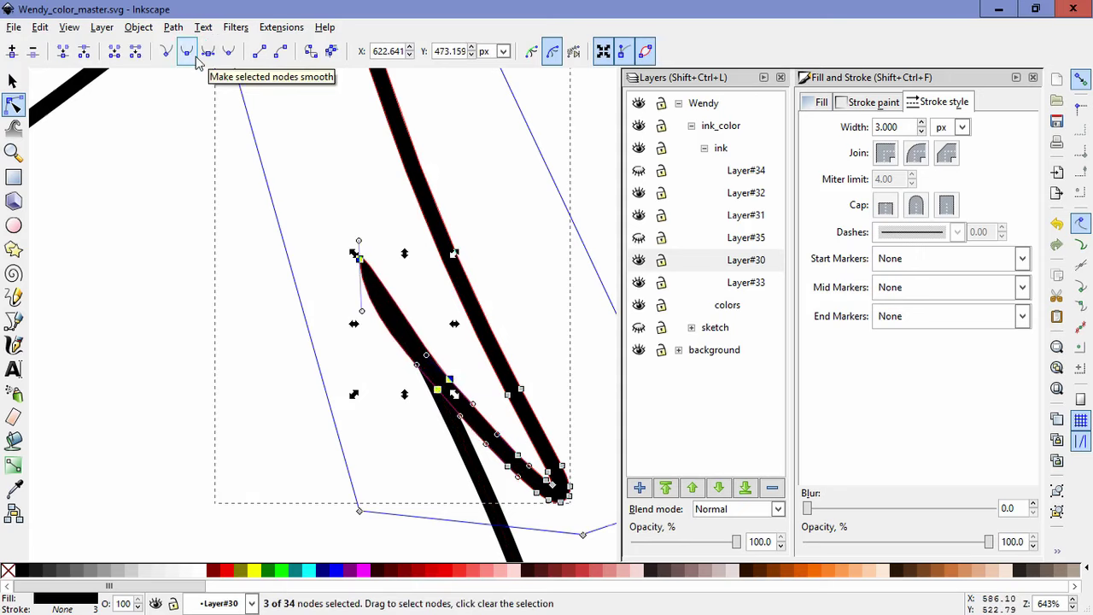
pyautogui.moveTo(366, 319); pyautogui.dragTo(359, 278)
# Step: Move the upper end node of the lower back hair outline so it tucks against the tapered lock
pyautogui.moveTo(411, 334); pyautogui.dragTo(416, 347)
pyautogui.click(366, 410)
pyautogui.click(437, 380)
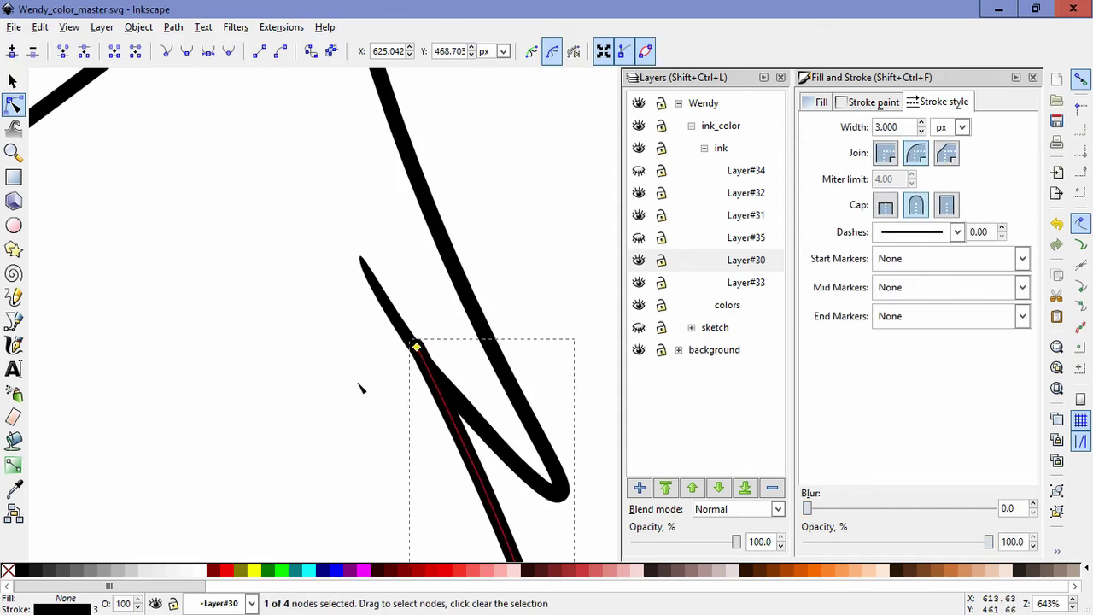
# Step: Adjust the lower end of the back hair outline so its curl meets the bottom hair curve
pyautogui.scroll(-3, 357, 383)
pyautogui.press('space')
pyautogui.moveTo(348, 432); pyautogui.dragTo(377, 284)
pyautogui.scroll(2, 442, 456)
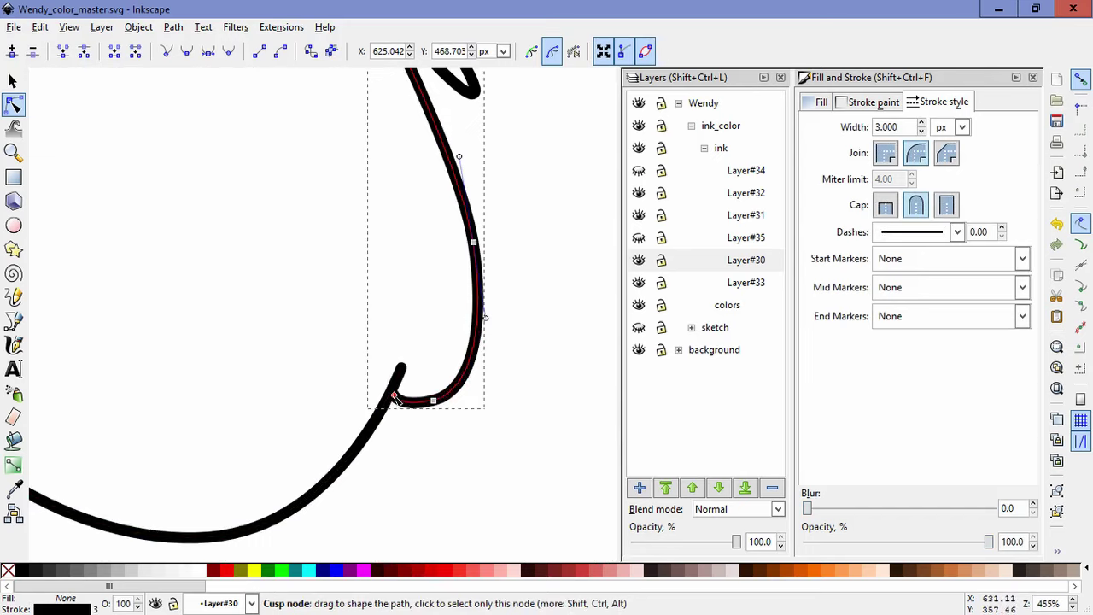
pyautogui.moveTo(395, 399); pyautogui.dragTo(411, 410)
pyautogui.doubleClick(511, 437)
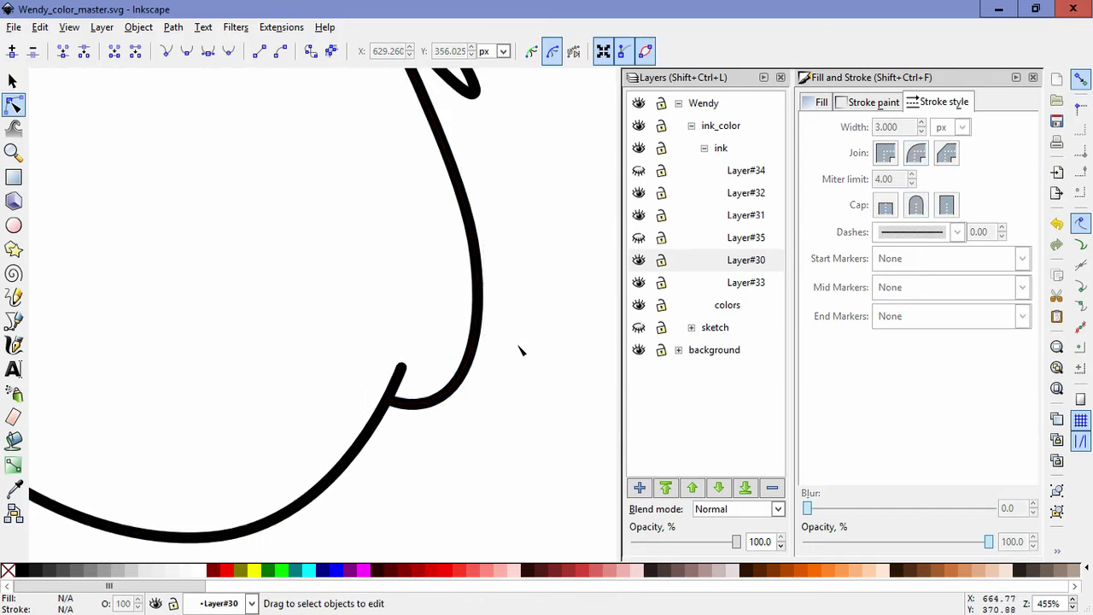
# Step: Convert the bottom hair curve's stroke to a path and join its end nodes near the curl into a point
pyautogui.click(401, 371)
pyautogui.click(167, 27)
pyautogui.click(202, 66)
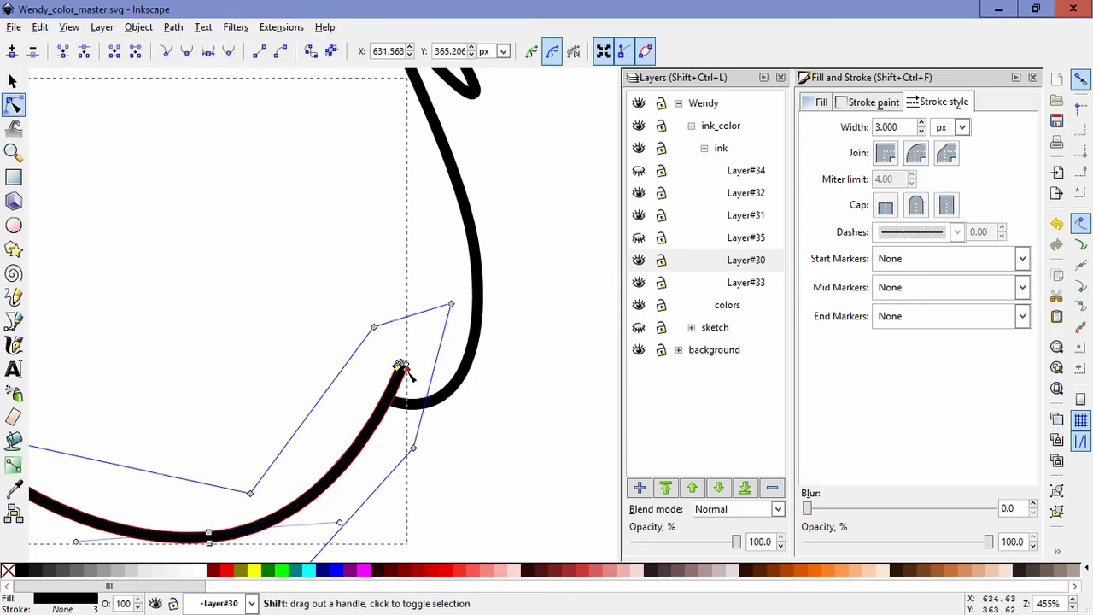
pyautogui.keyDown('shift'); pyautogui.click(402, 366); pyautogui.keyUp('shift')
pyautogui.moveTo(402, 366); pyautogui.dragTo(406, 415)
# Step: Smooth the bottom hair curve's tip and lowest nodes, and adjust their handles so the end tapers into a slim point
pyautogui.click(208, 535)
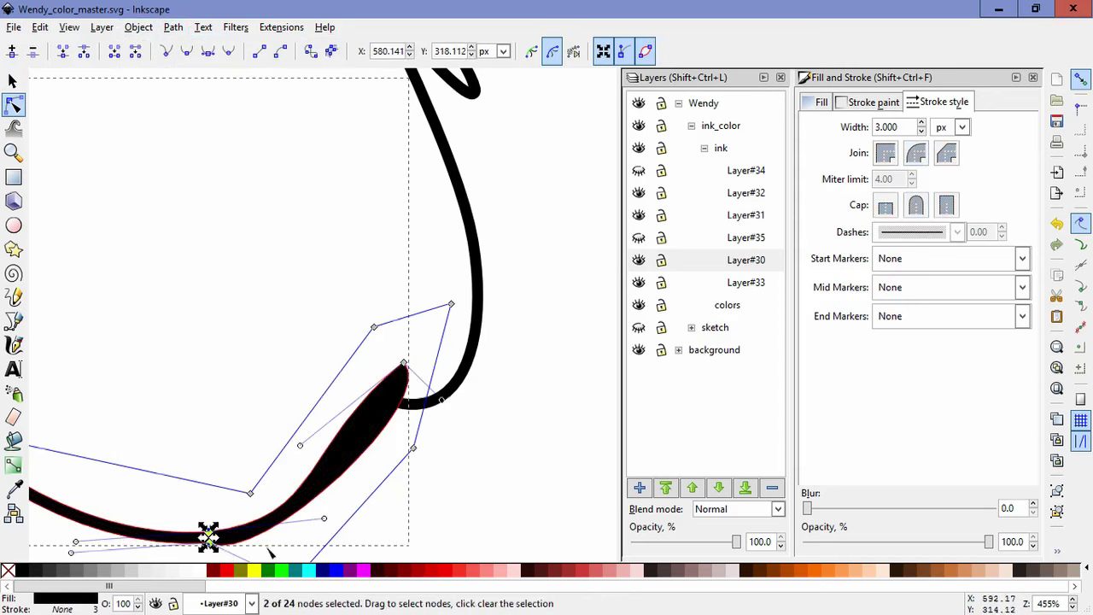
pyautogui.keyDown('shift'); pyautogui.click(403, 363); pyautogui.keyUp('shift')
pyautogui.click(187, 52)
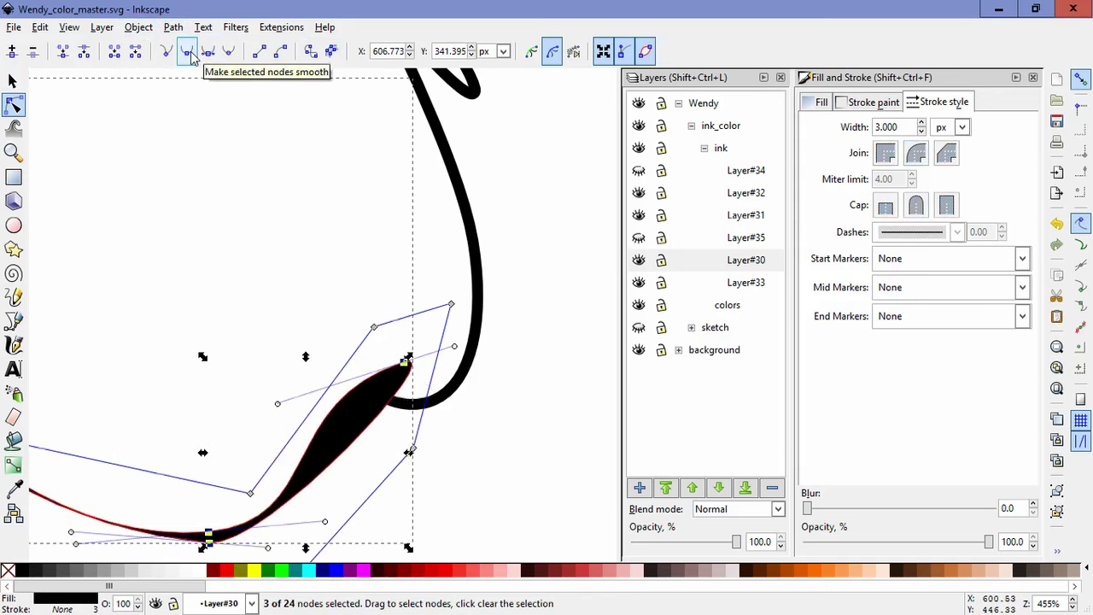
pyautogui.moveTo(76, 543); pyautogui.dragTo(53, 509)
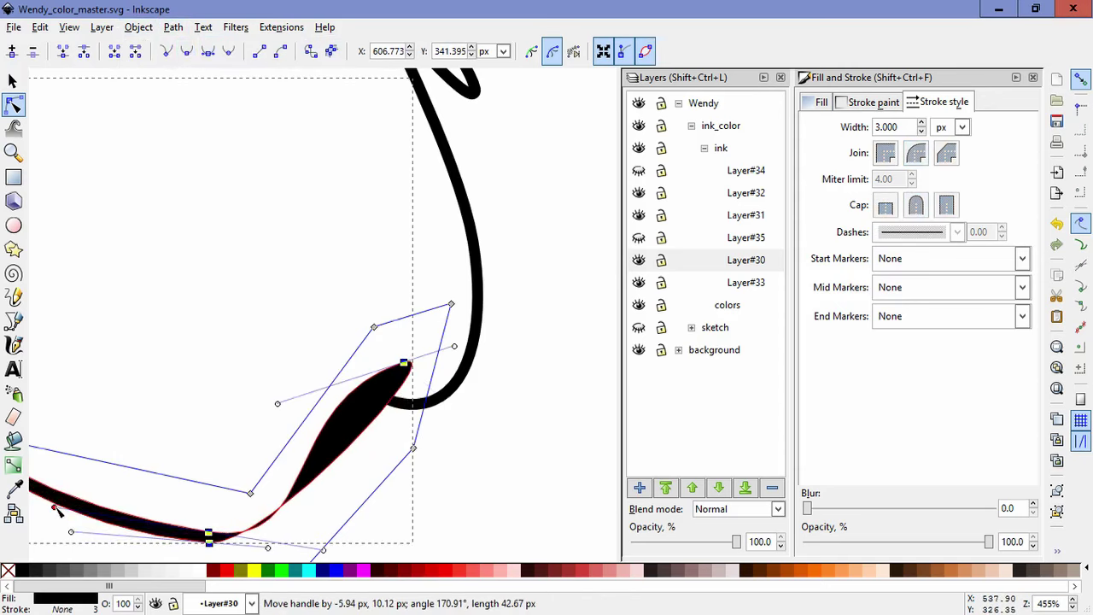
pyautogui.moveTo(277, 408); pyautogui.dragTo(407, 352)
pyautogui.moveTo(390, 390); pyautogui.dragTo(392, 478)
pyautogui.moveTo(267, 548); pyautogui.dragTo(330, 545)
pyautogui.moveTo(392, 477); pyautogui.dragTo(397, 438)
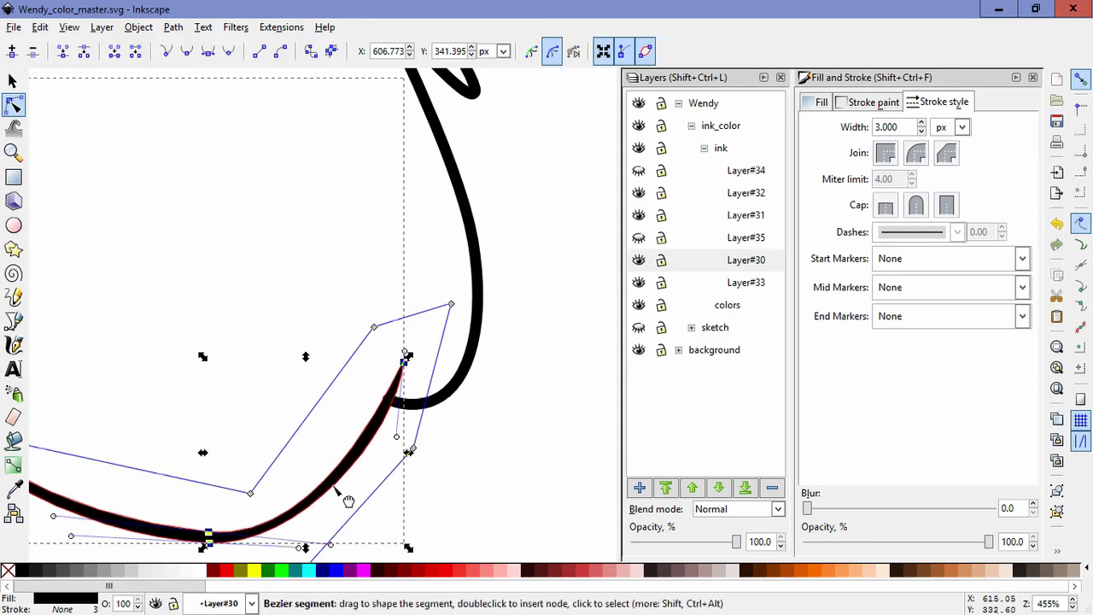
pyautogui.moveTo(330, 544)
pyautogui.mouseDown()
pyautogui.moveTo(310, 541)
pyautogui.moveTo(323, 543)
pyautogui.mouseUp()
pyautogui.moveTo(396, 436); pyautogui.dragTo(529, 385)
pyautogui.click(454, 425)
pyautogui.click(455, 428)
# Step: Adjust the handles around the bottom hair curve's lowest nodes and tip to even out the line's thickness
pyautogui.scroll(-1, 404, 461)
pyautogui.press('space')
pyautogui.click(388, 452)
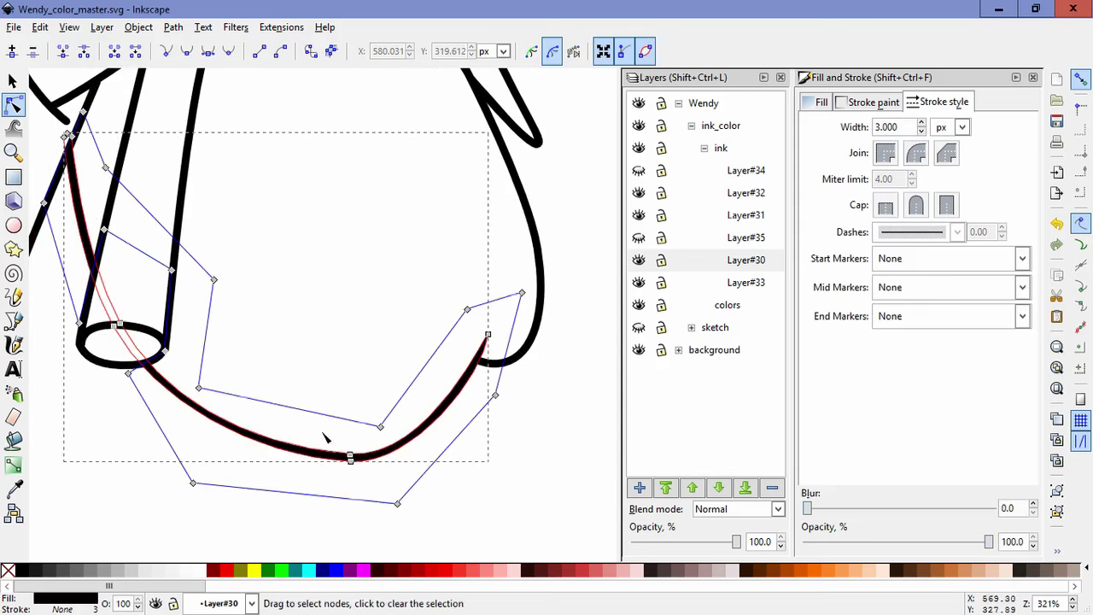
pyautogui.moveTo(325, 433); pyautogui.dragTo(358, 488)
pyautogui.moveTo(253, 457)
pyautogui.mouseDown()
pyautogui.moveTo(245, 467)
pyautogui.moveTo(241, 456)
pyautogui.moveTo(259, 460)
pyautogui.mouseUp()
pyautogui.moveTo(483, 374); pyautogui.dragTo(489, 365)
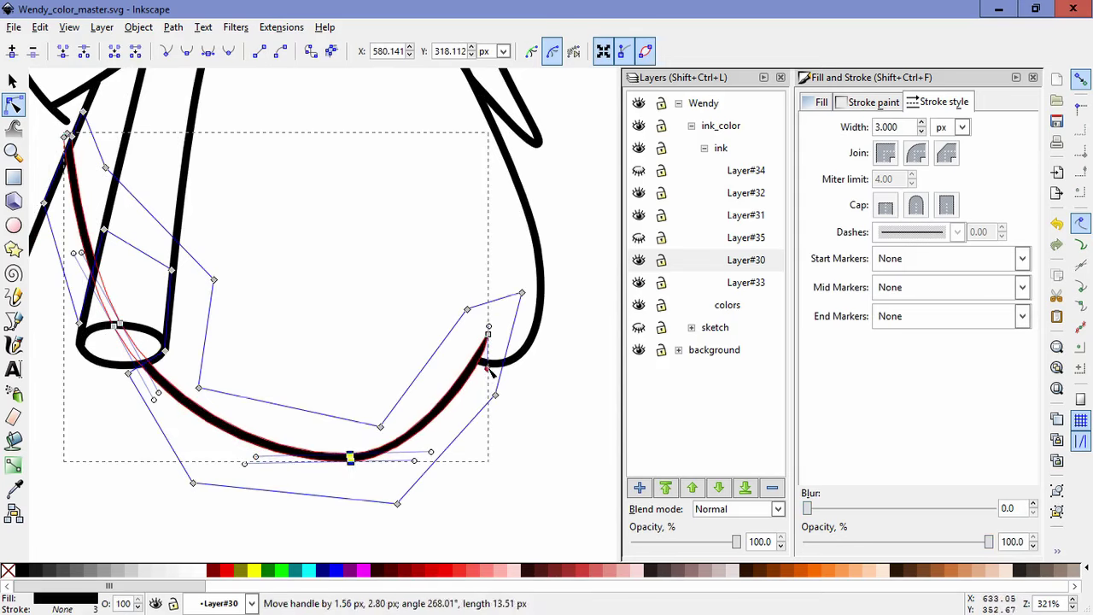
pyautogui.moveTo(414, 461); pyautogui.dragTo(422, 461)
pyautogui.click(485, 494)
pyautogui.click(489, 498)
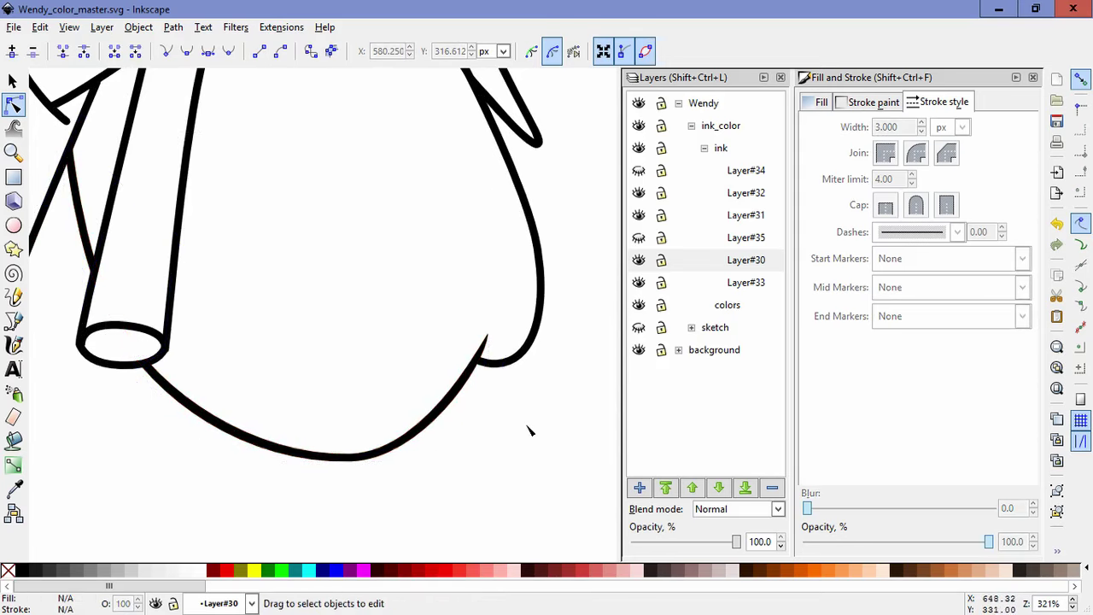
pyautogui.click(387, 445)
pyautogui.moveTo(331, 419); pyautogui.dragTo(435, 459)
pyautogui.click(541, 464)
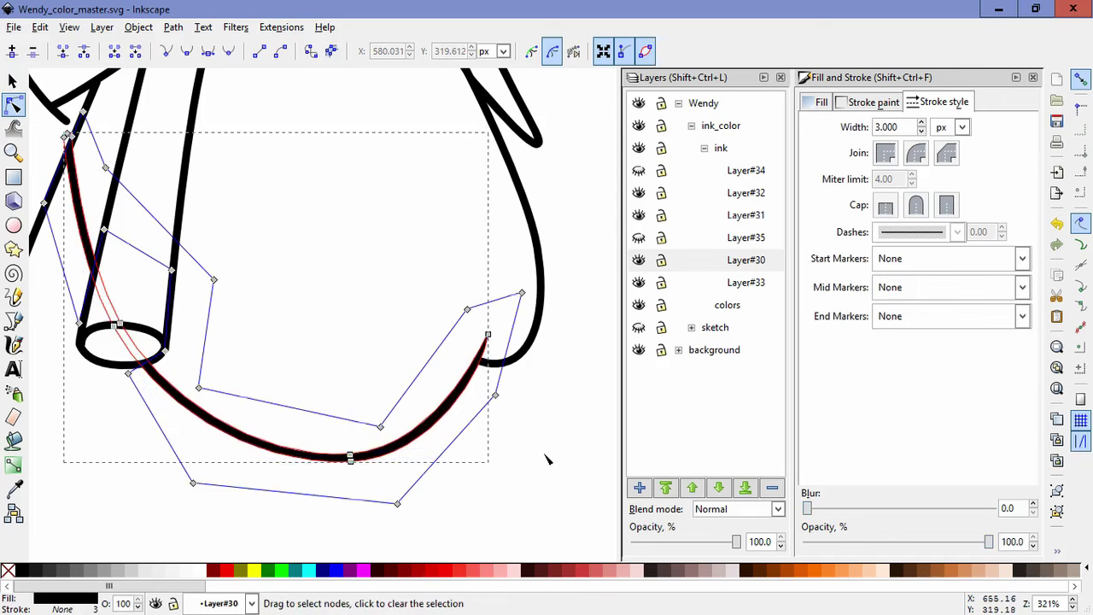
pyautogui.click(545, 456)
# Step: Fine-tune the lower end of the back hair outline where it joins the bottom curve's tapered tip
pyautogui.click(506, 367)
pyautogui.scroll(2, 489, 373)
pyautogui.moveTo(464, 347); pyautogui.dragTo(540, 350)
pyautogui.click(508, 426)
pyautogui.click(528, 349)
pyautogui.click(499, 451)
pyautogui.click(497, 451)
# Step: Draw a closed, straight-sided white shape around the back hair outline, starting at the pointed lock's upper tip
pyautogui.scroll(-5, 496, 450)
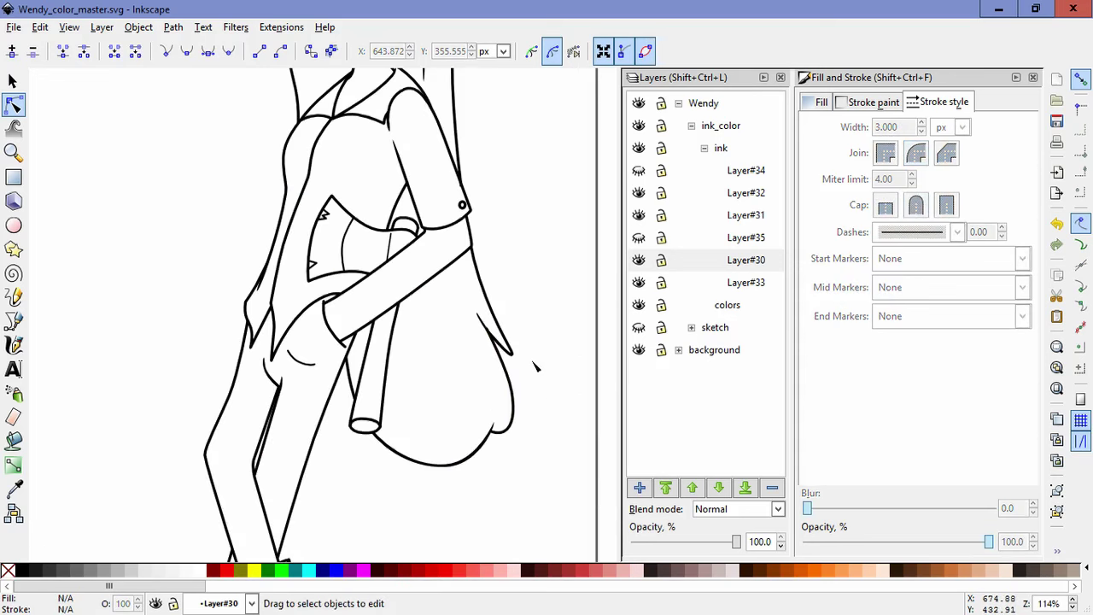
pyautogui.scroll(2, 536, 367)
pyautogui.click(475, 362)
pyautogui.press('b')
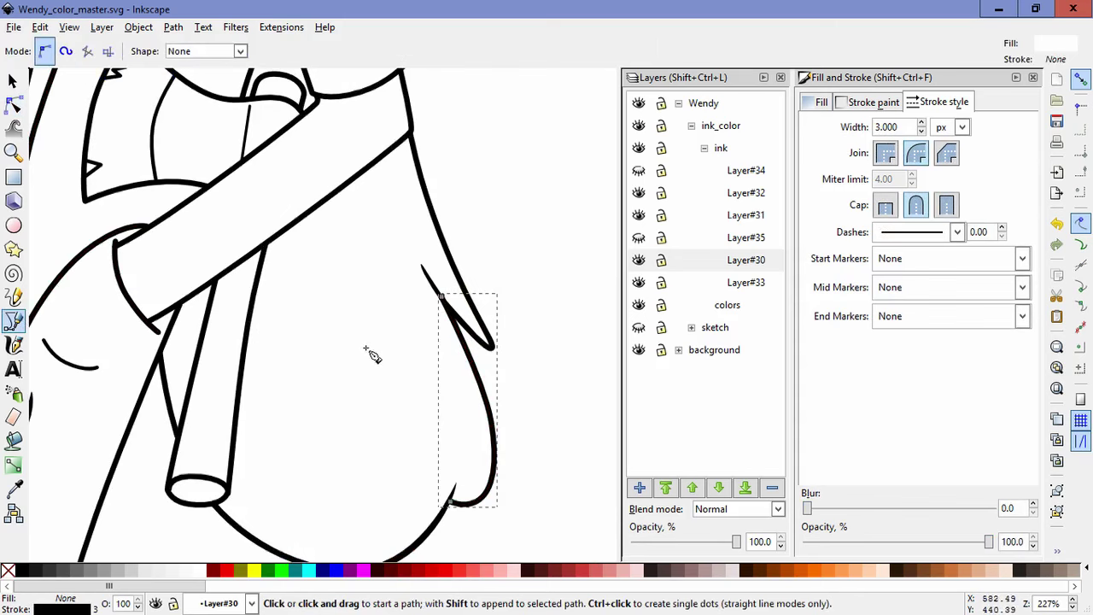
pyautogui.click(430, 282)
pyautogui.click(509, 402)
pyautogui.click(518, 511)
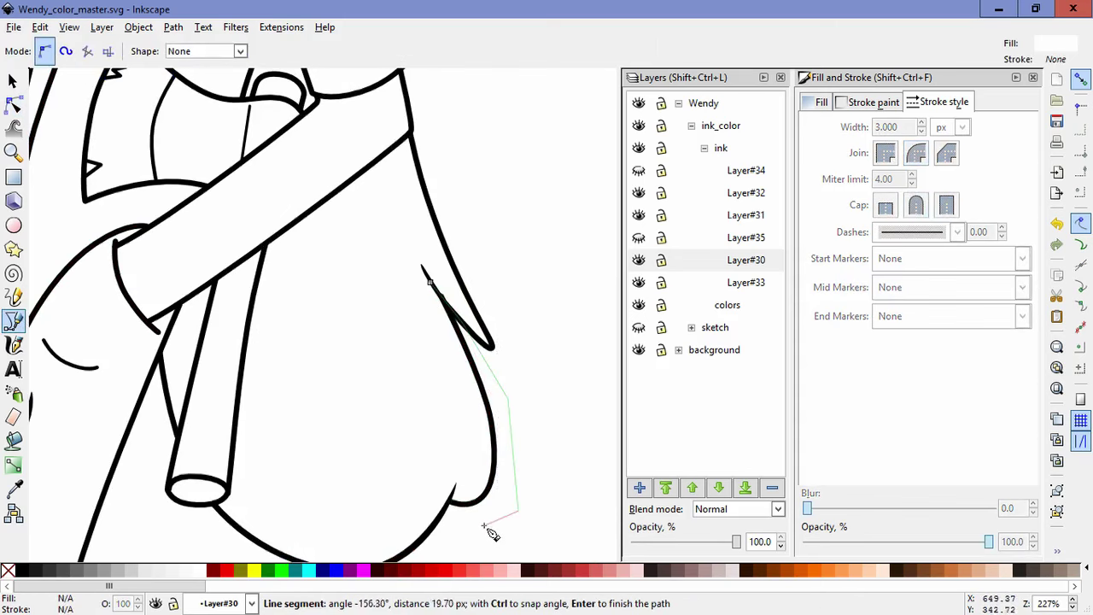
pyautogui.click(456, 528)
pyautogui.click(401, 517)
pyautogui.click(430, 283)
pyautogui.press('n')
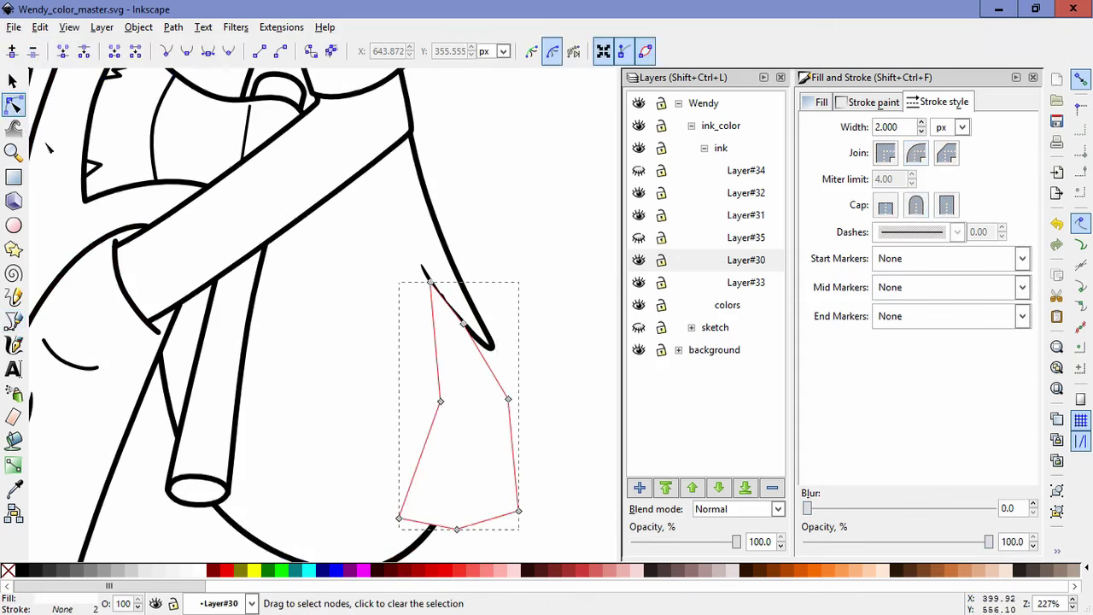
# Step: Mask the back hair outline with the white shape, fitting the mask's edge to where the outline leaves the pointed lock
pyautogui.click(467, 355)
pyautogui.click(466, 347)
pyautogui.keyDown('shift'); pyautogui.click(434, 417); pyautogui.keyUp('shift')
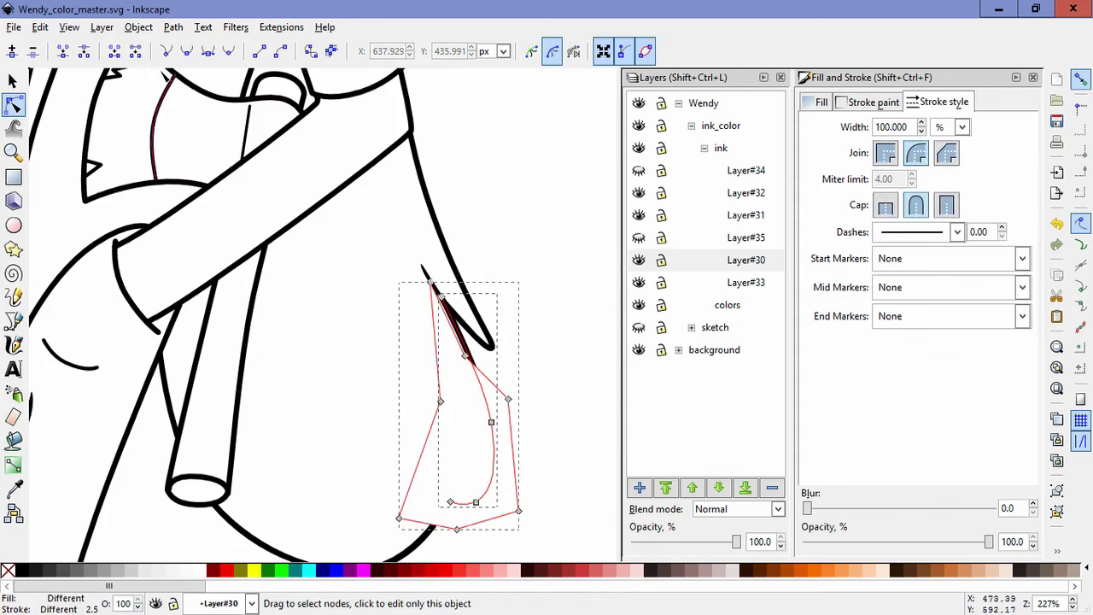
pyautogui.click(139, 28)
pyautogui.moveTo(169, 32)
pyautogui.moveTo(243, 152)
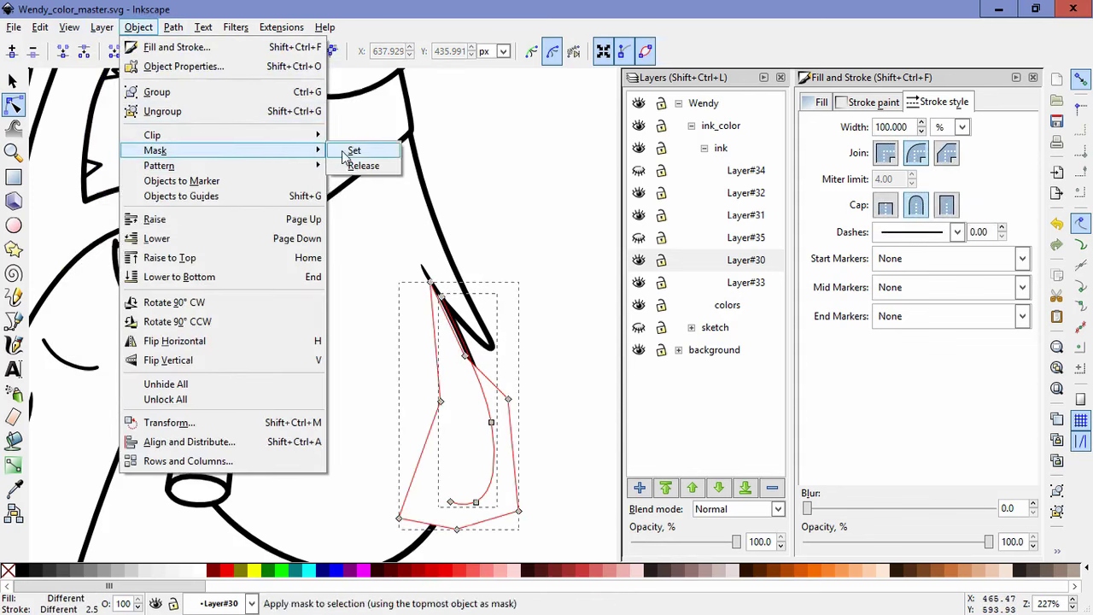
pyautogui.click(349, 152)
pyautogui.moveTo(465, 356); pyautogui.dragTo(473, 340)
pyautogui.click(568, 433)
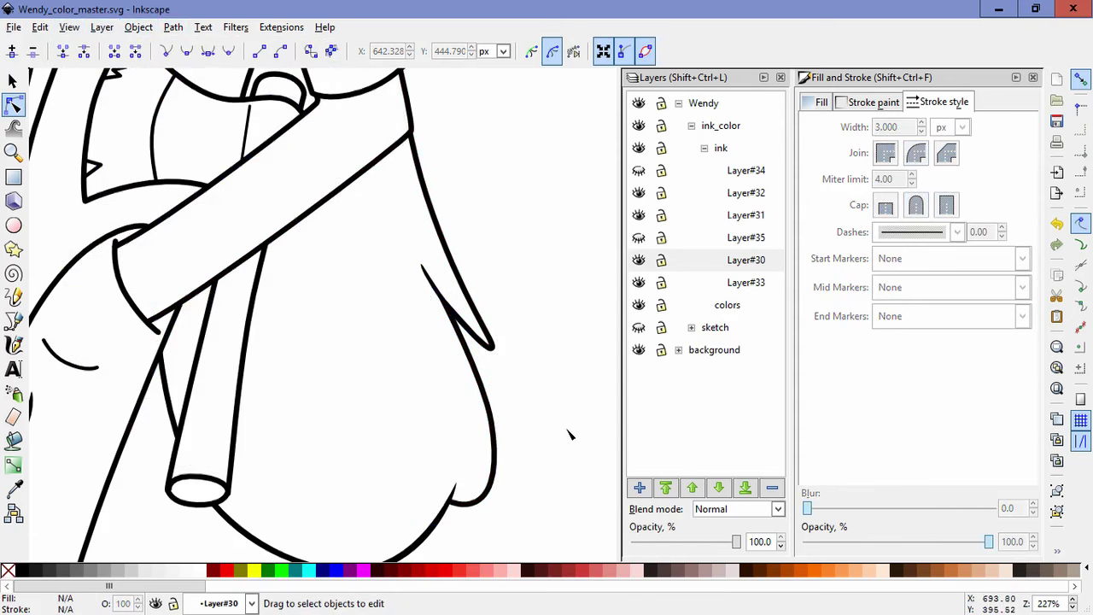
# Step: Fit the whole page in view and save the drawing
pyautogui.scroll(-2, 524, 393)
pyautogui.moveTo(537, 338); pyautogui.dragTo(547, 400)
pyautogui.press('5')
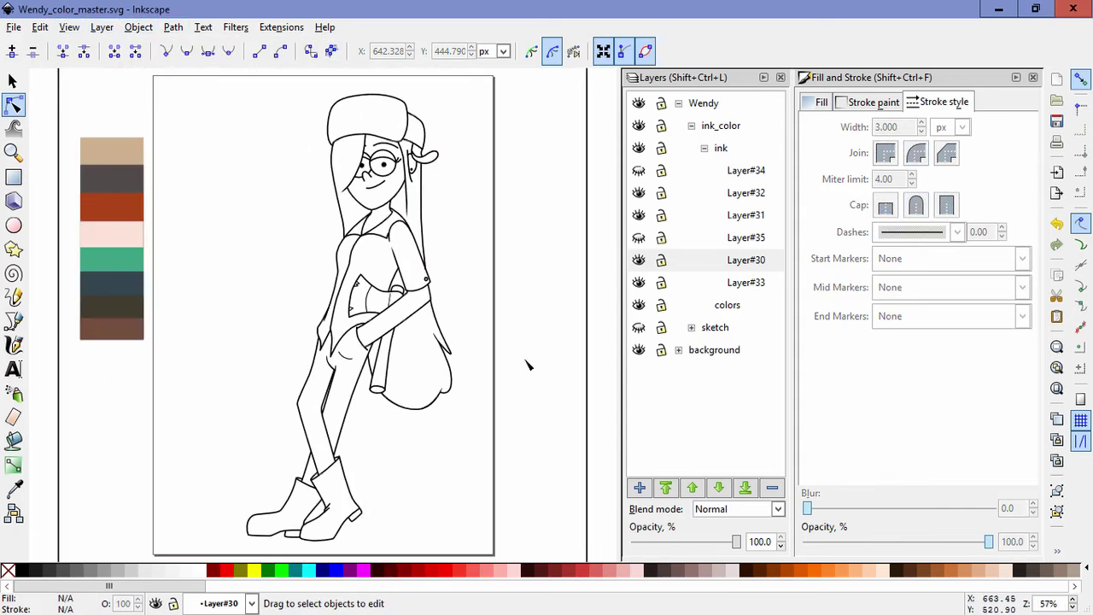
pyautogui.hotkey('ctrl', 's')
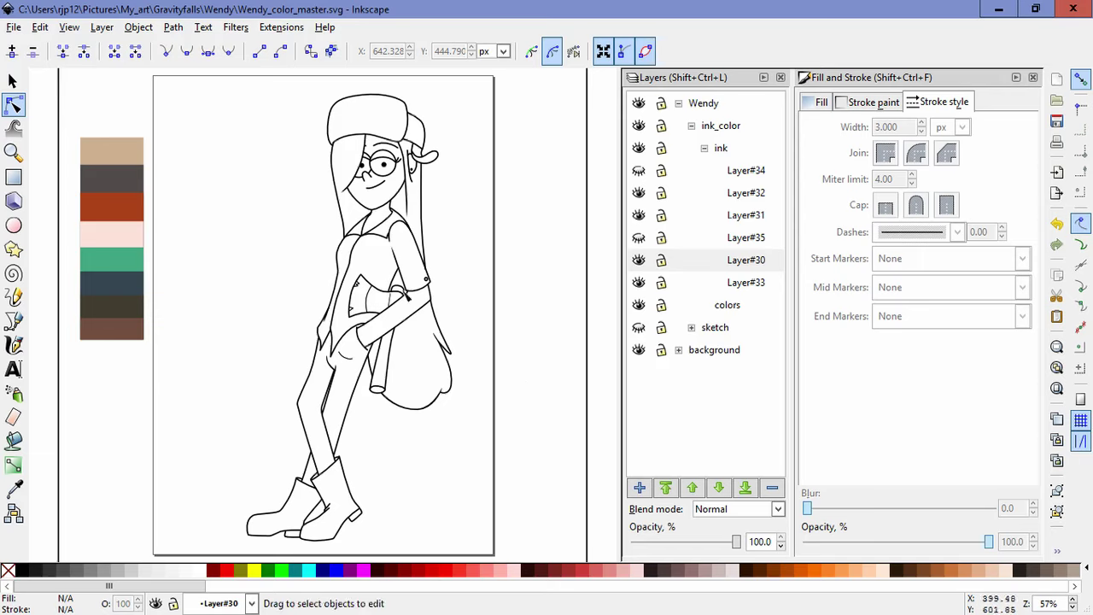
# Step: Collapse the ink layer group and add a new sublayer inside the colors layer
pyautogui.click(639, 170)
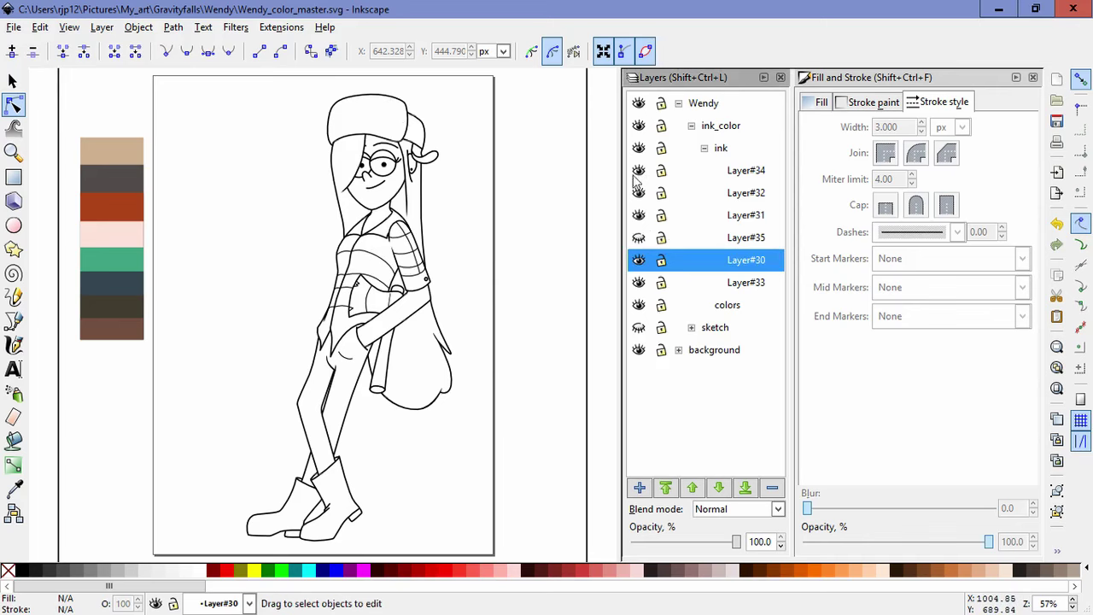
pyautogui.click(703, 148)
pyautogui.click(730, 173)
pyautogui.hotkey('ctrl', 'shift', 'n')
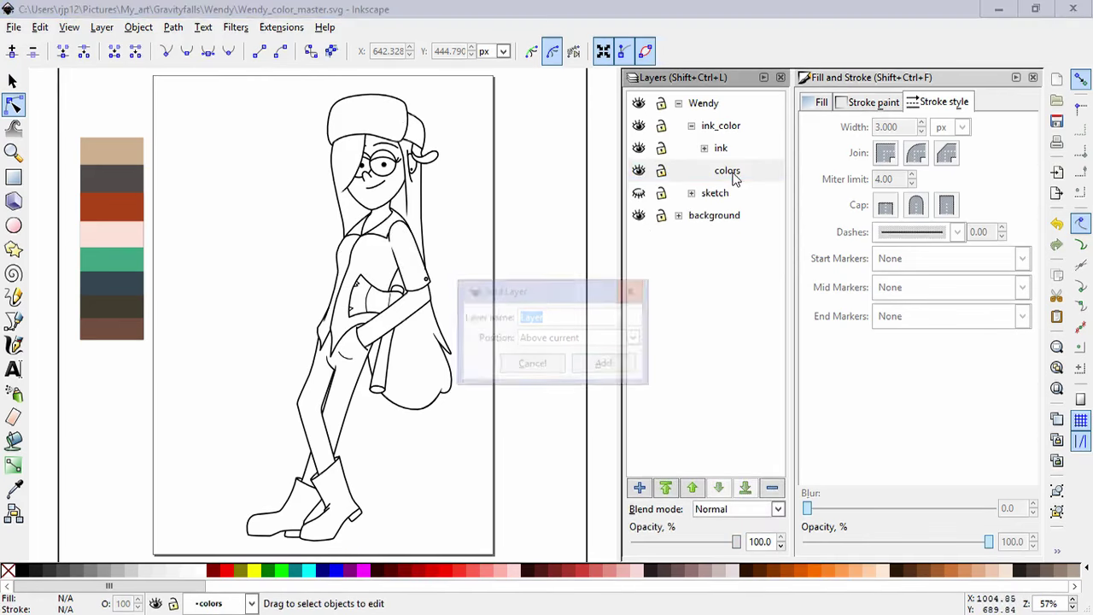
pyautogui.click(603, 365)
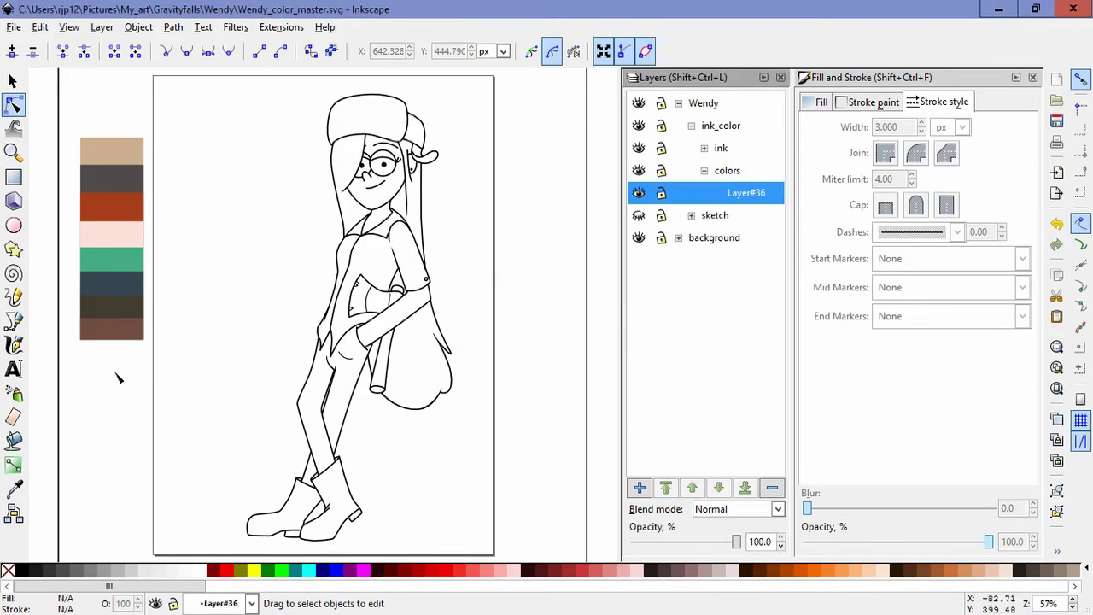
# Step: Fill the hat's front band with the tan palette color, undoing the first fill and refilling it closer to the outline
pyautogui.click(13, 488)
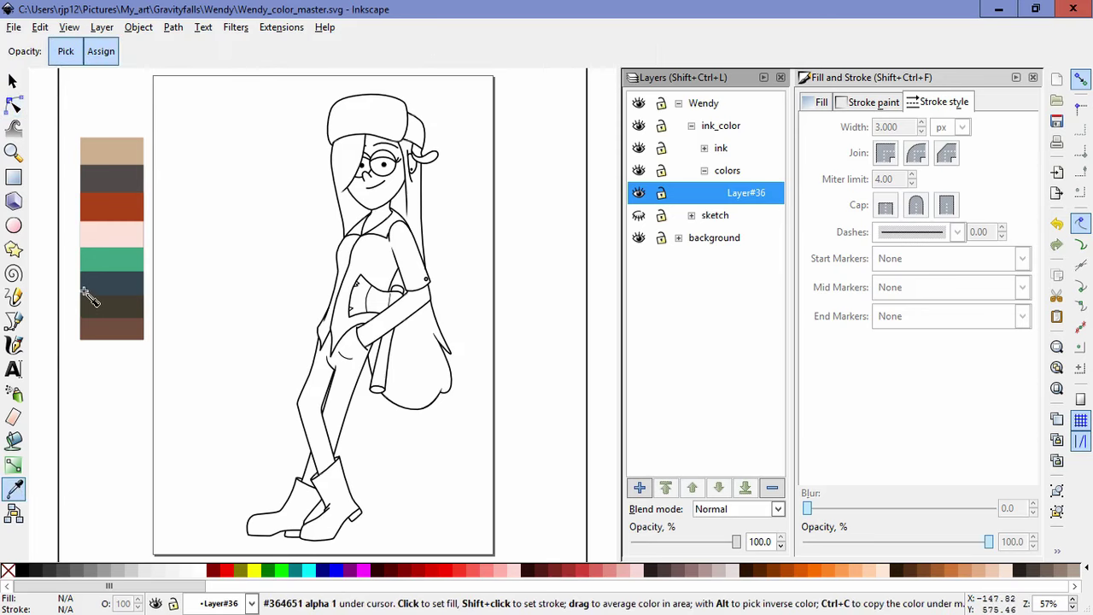
pyautogui.click(14, 440)
pyautogui.scroll(3, 381, 159)
pyautogui.moveTo(380, 159); pyautogui.dragTo(383, 327)
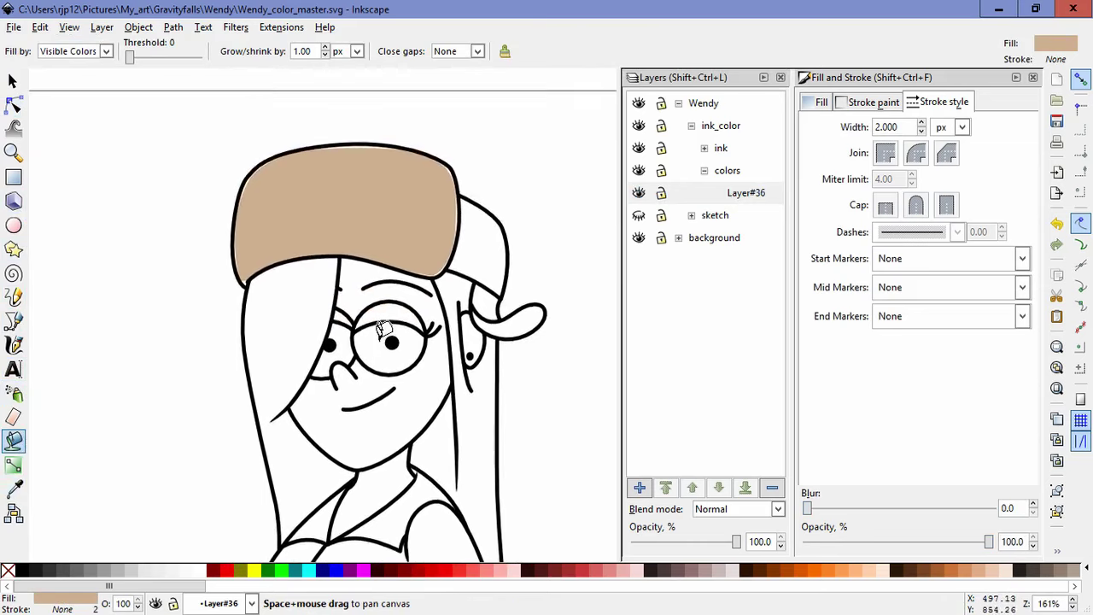
pyautogui.hotkey('ctrl', 'z')
pyautogui.click(338, 227)
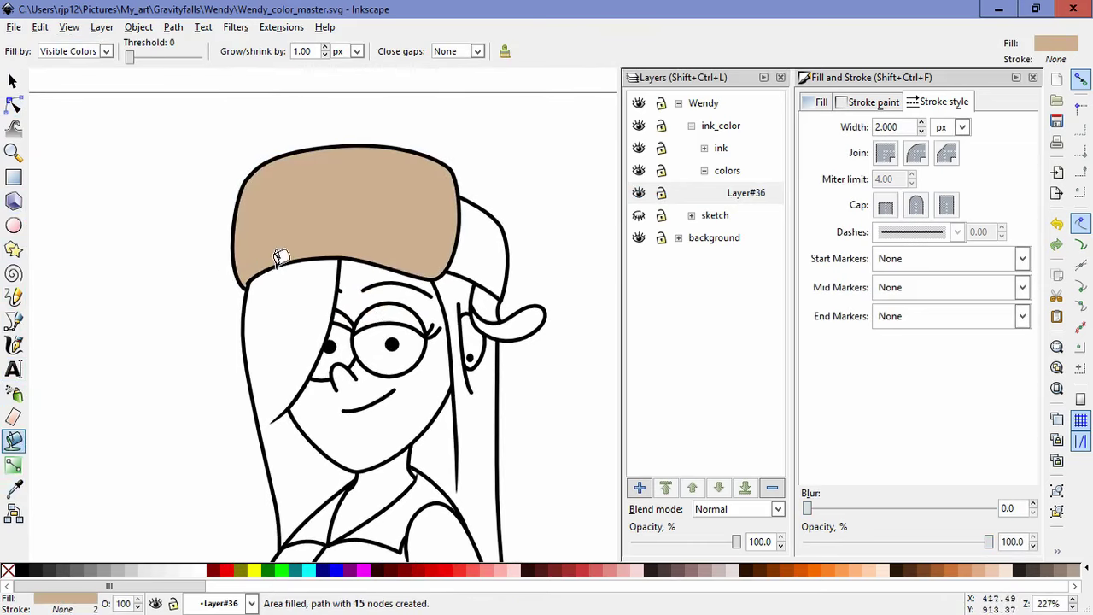
pyautogui.scroll(4, 281, 257)
pyautogui.scroll(-7, 280, 257)
pyautogui.moveTo(280, 257); pyautogui.dragTo(409, 191)
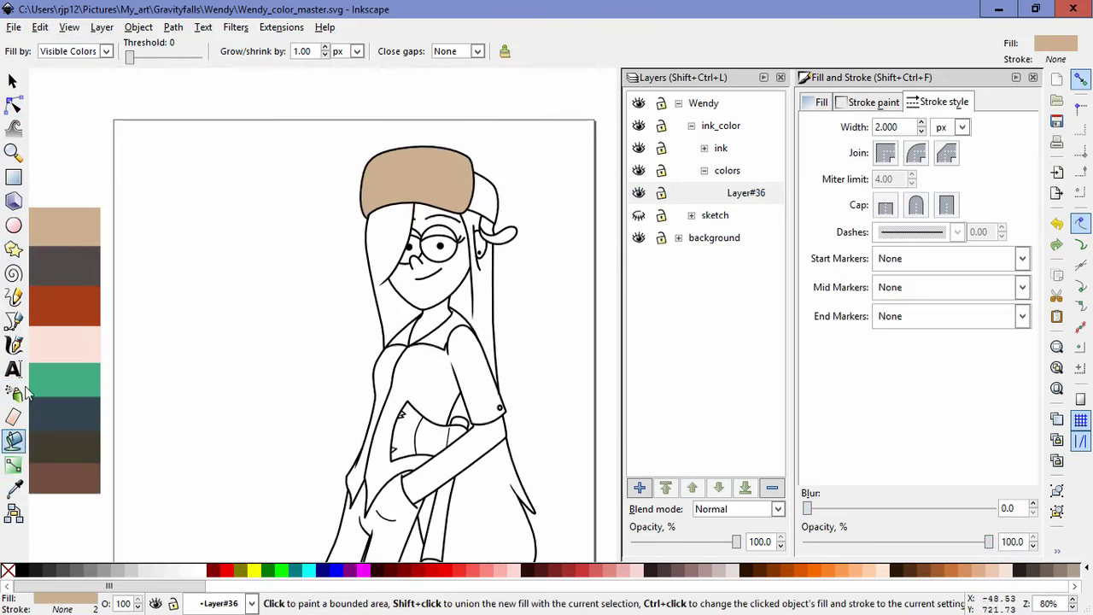
# Step: Fill the small area of the hat's ear flap just below the crown with the tan color
pyautogui.click(14, 487)
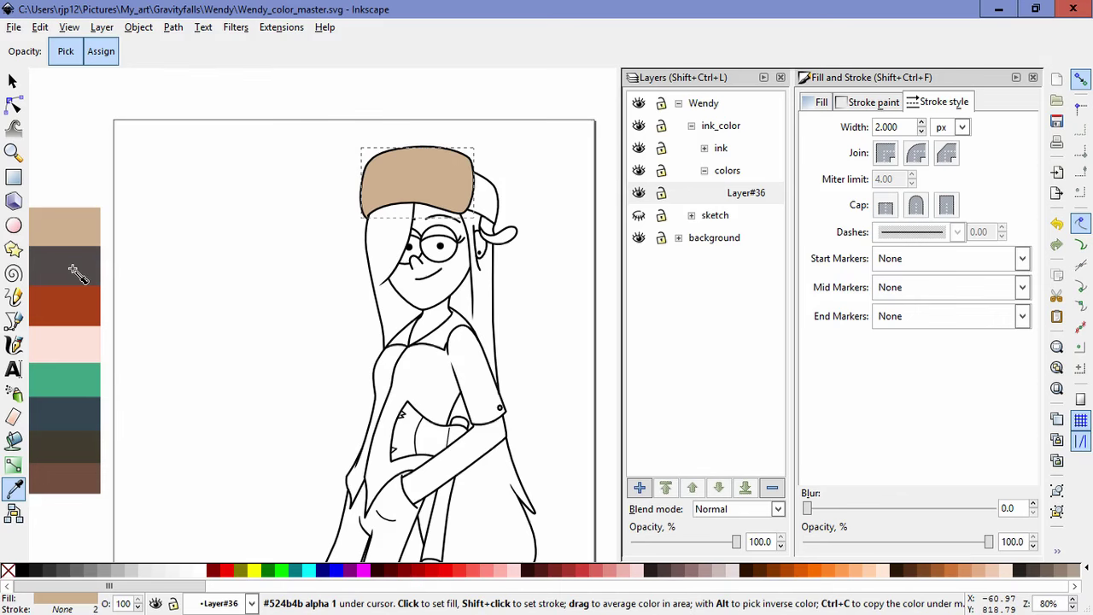
pyautogui.click(14, 439)
pyautogui.scroll(4, 486, 244)
pyautogui.click(448, 175)
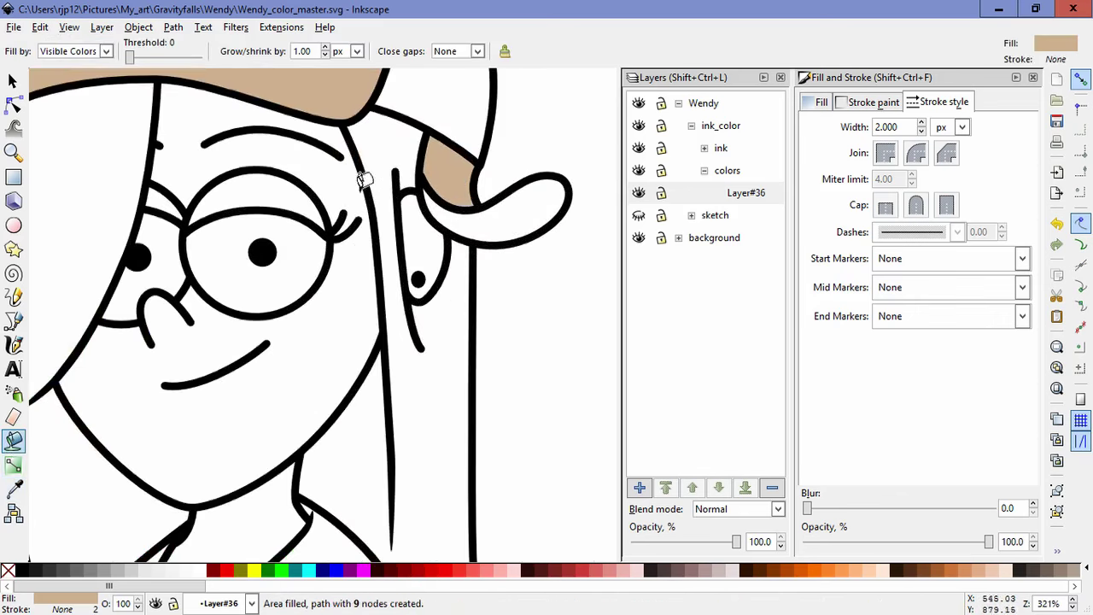
pyautogui.scroll(-4, 331, 205)
pyautogui.moveTo(197, 264); pyautogui.dragTo(356, 217)
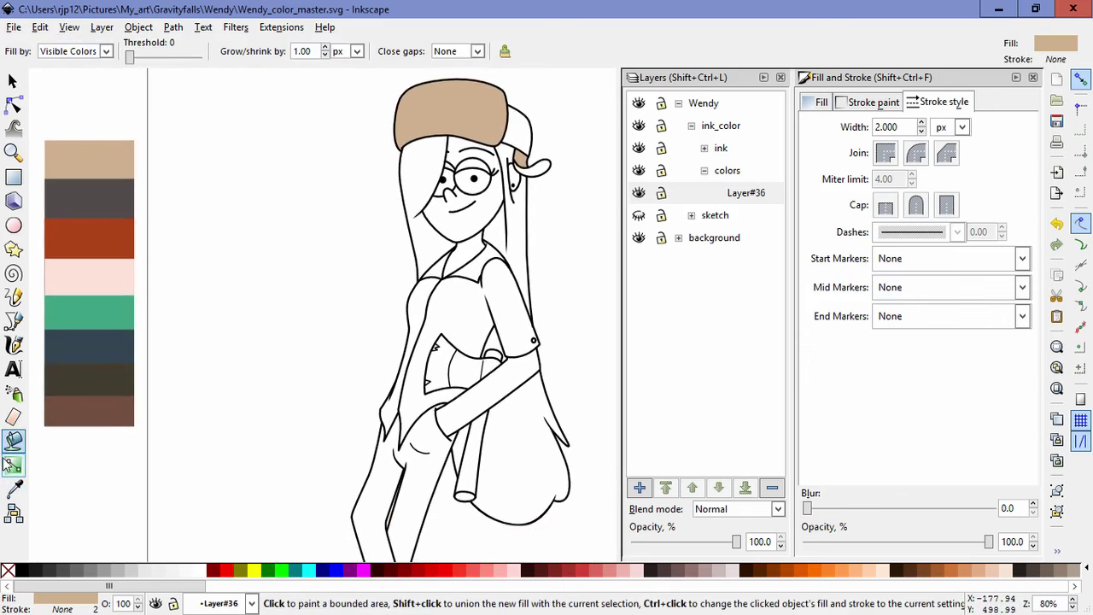
# Step: Pick the dark gray palette color and fill the hat's crown behind the front band with it
pyautogui.click(14, 488)
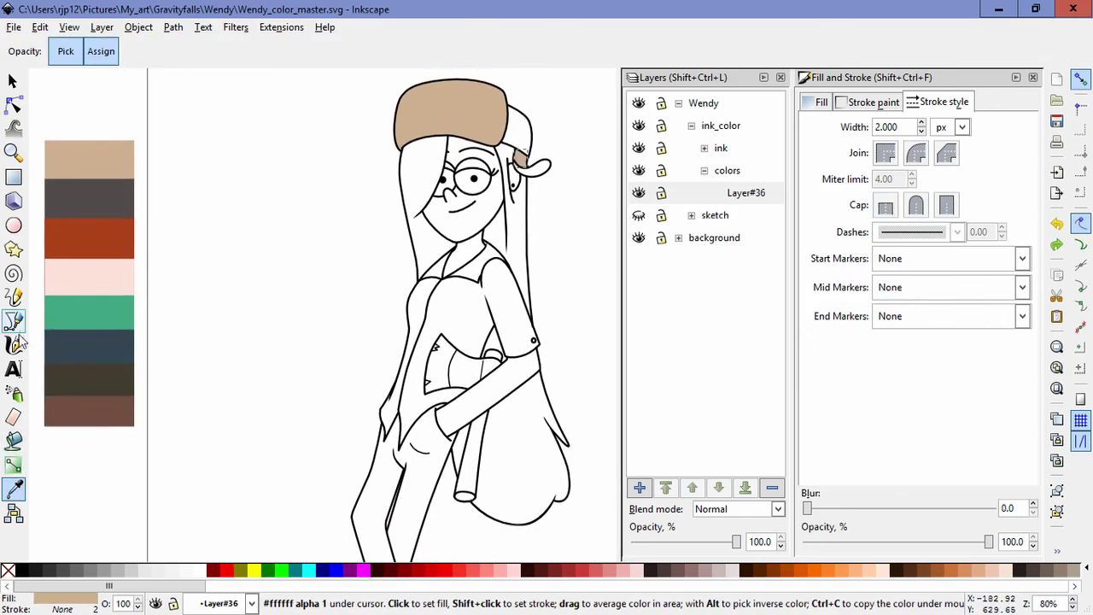
pyautogui.click(14, 439)
pyautogui.scroll(5, 488, 157)
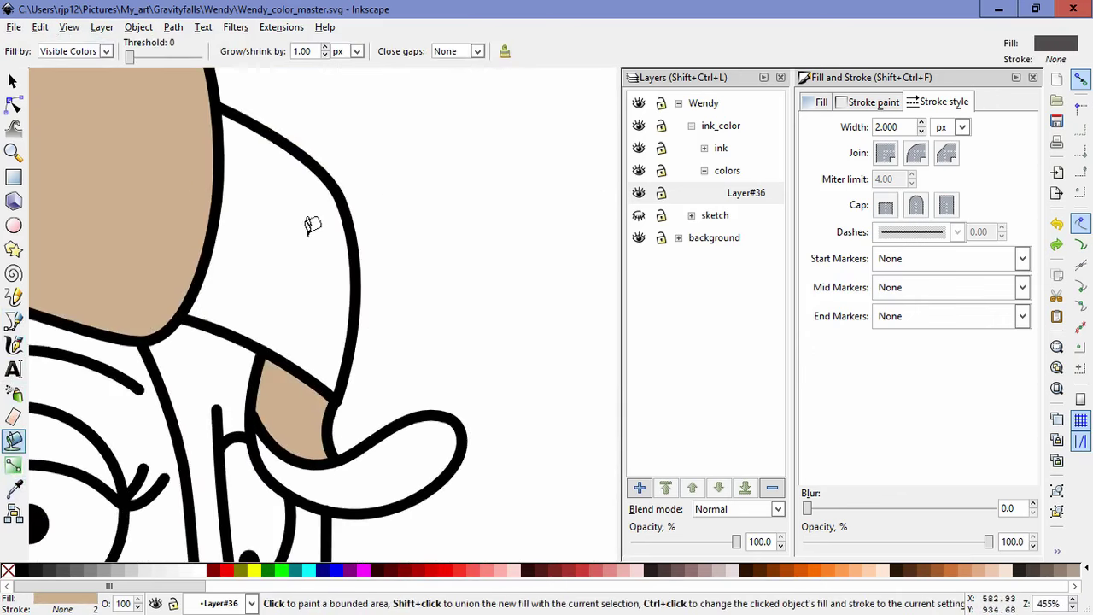
pyautogui.click(309, 227)
pyautogui.scroll(-3, 430, 314)
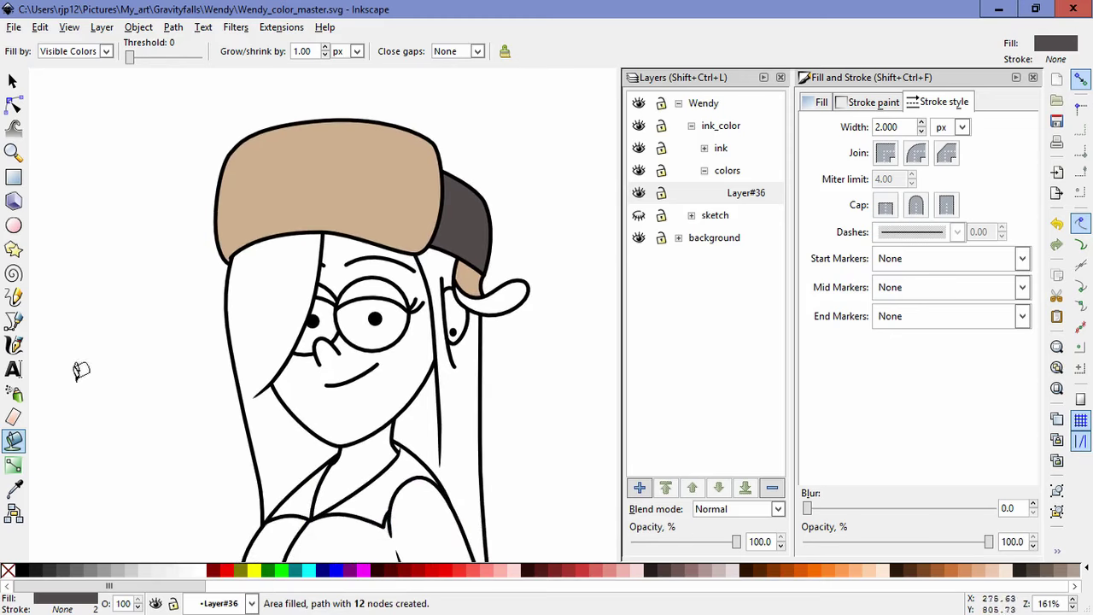
# Step: Fill the curled end of the ear flap with tan and darken it to brown, HSL 22, 70, 105
pyautogui.click(14, 488)
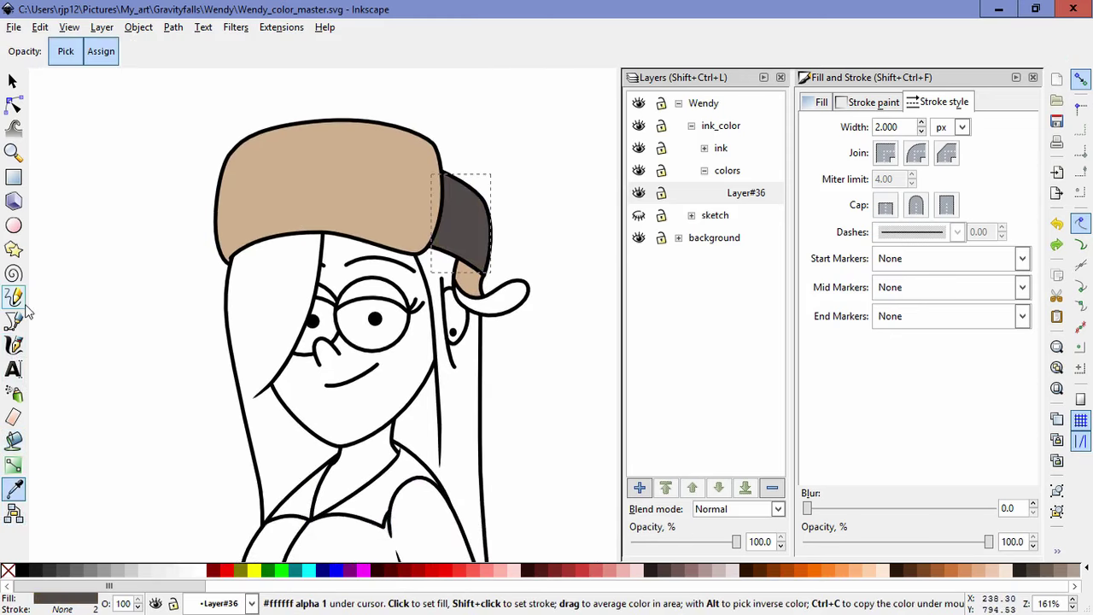
pyautogui.click(14, 440)
pyautogui.click(509, 292)
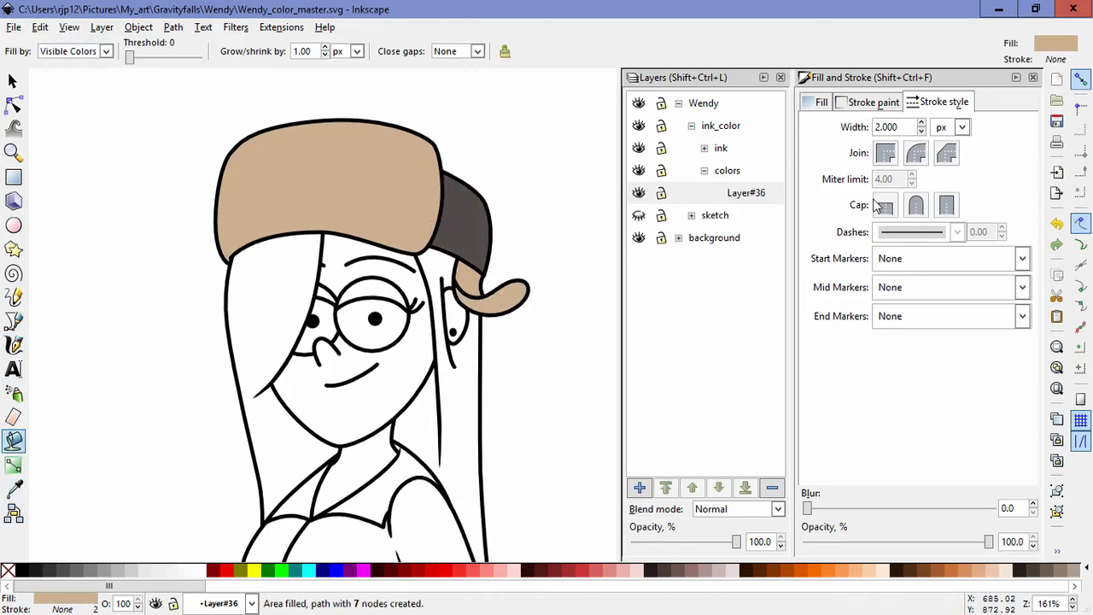
pyautogui.click(822, 102)
pyautogui.moveTo(915, 231); pyautogui.dragTo(868, 212)
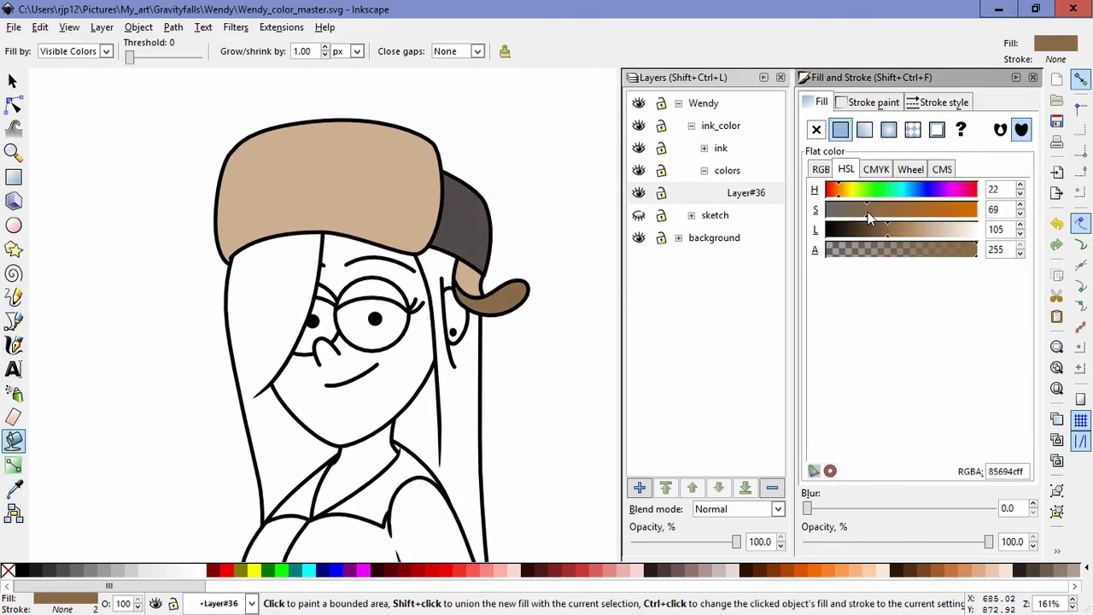
# Step: Move the inner end node of the brown flap fill outward so it covers the gap beside the outline
pyautogui.click(17, 110)
pyautogui.scroll(4, 491, 248)
pyautogui.moveTo(343, 410); pyautogui.dragTo(337, 393)
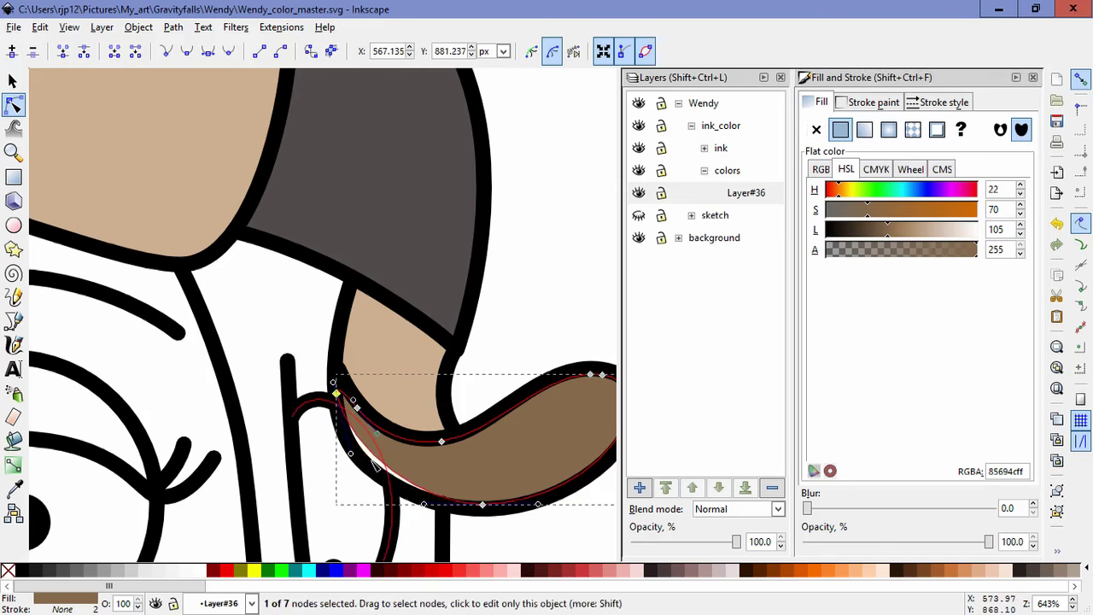
pyautogui.click(527, 317)
pyautogui.scroll(-3, 527, 317)
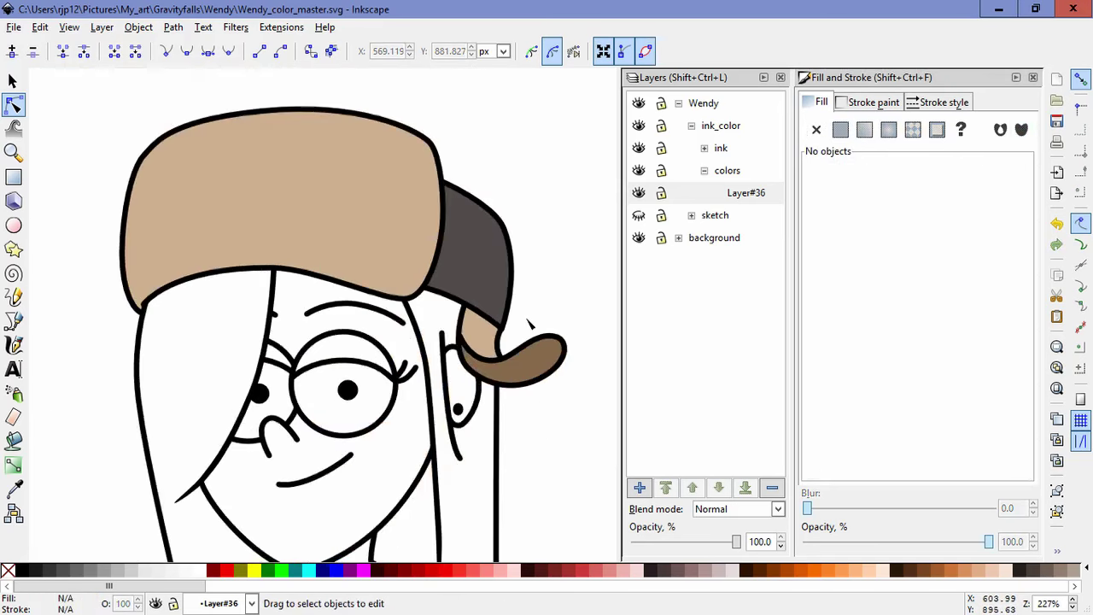
# Step: Reshape the ear's outline by moving its lower end node up onto the hair strand line and adjusting the curve handle at its top
pyautogui.scroll(-3, 528, 323)
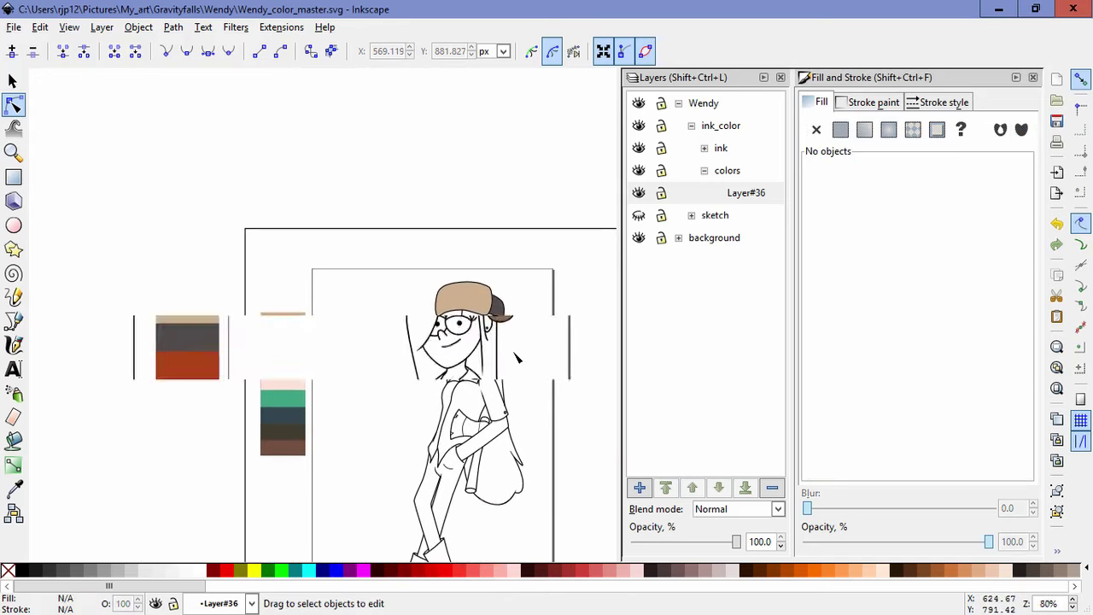
pyautogui.scroll(5, 516, 357)
pyautogui.click(371, 416)
pyautogui.moveTo(372, 427); pyautogui.dragTo(377, 431)
pyautogui.moveTo(346, 395)
pyautogui.mouseDown()
pyautogui.moveTo(329, 366)
pyautogui.moveTo(353, 377)
pyautogui.mouseUp()
pyautogui.click(370, 360)
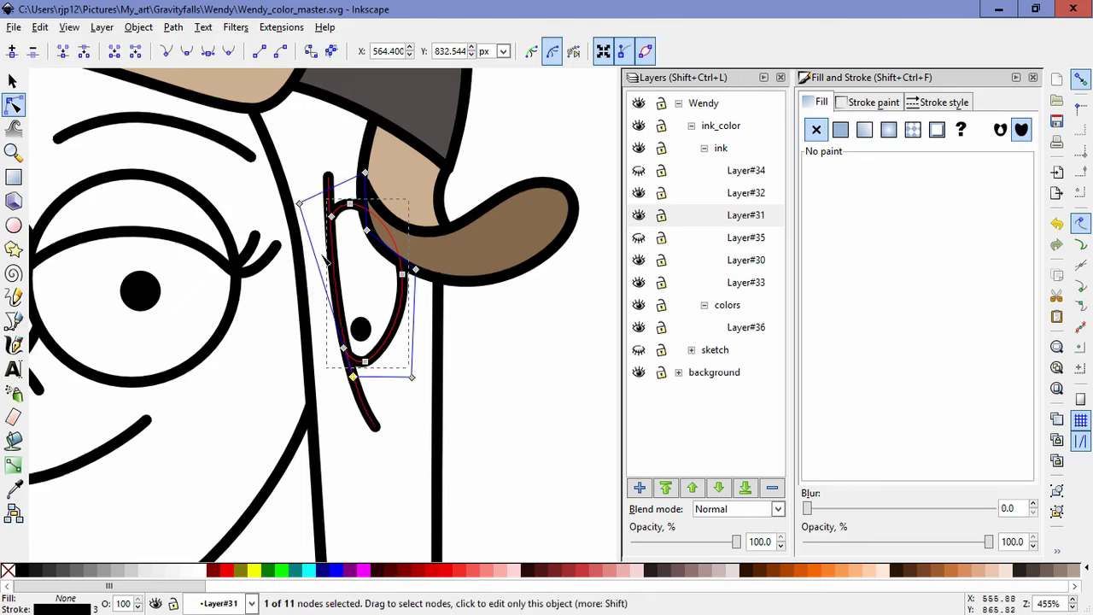
pyautogui.moveTo(299, 203); pyautogui.dragTo(324, 183)
pyautogui.click(488, 398)
pyautogui.click(493, 406)
pyautogui.scroll(-3, 467, 403)
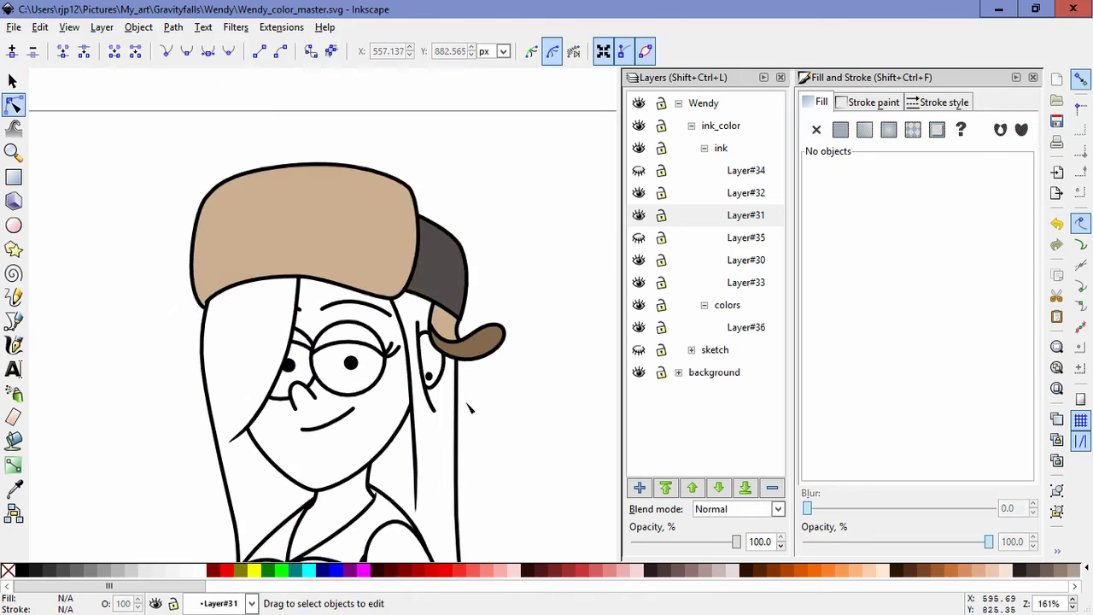
# Step: Set the stroke width of the shirt's chest seam line and of the sleeve button's circle to 2 px
pyautogui.scroll(-3, 469, 408)
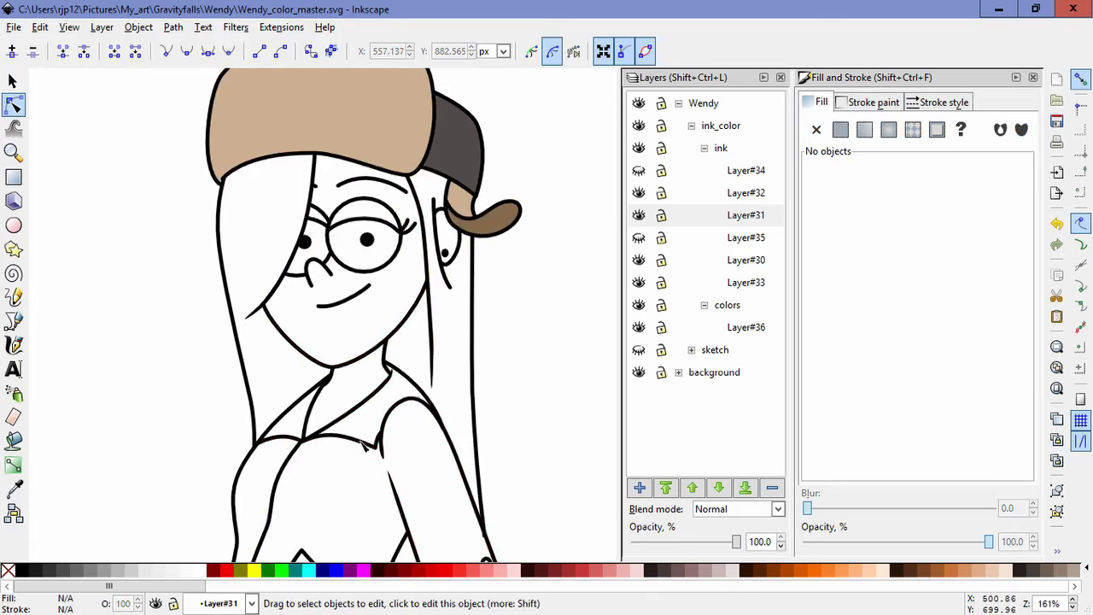
pyautogui.click(290, 442)
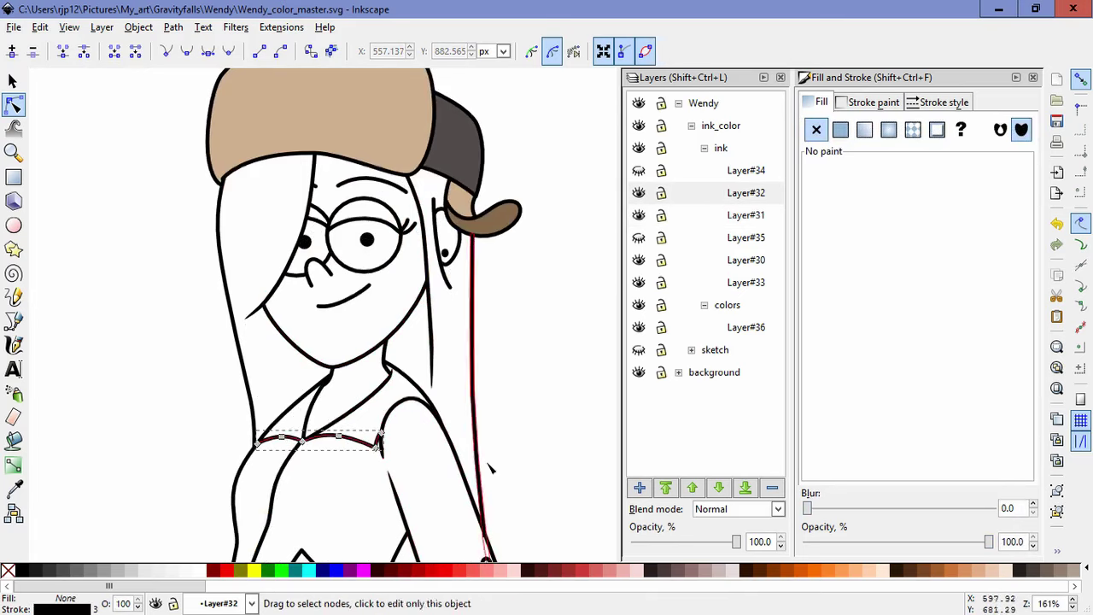
pyautogui.click(944, 101)
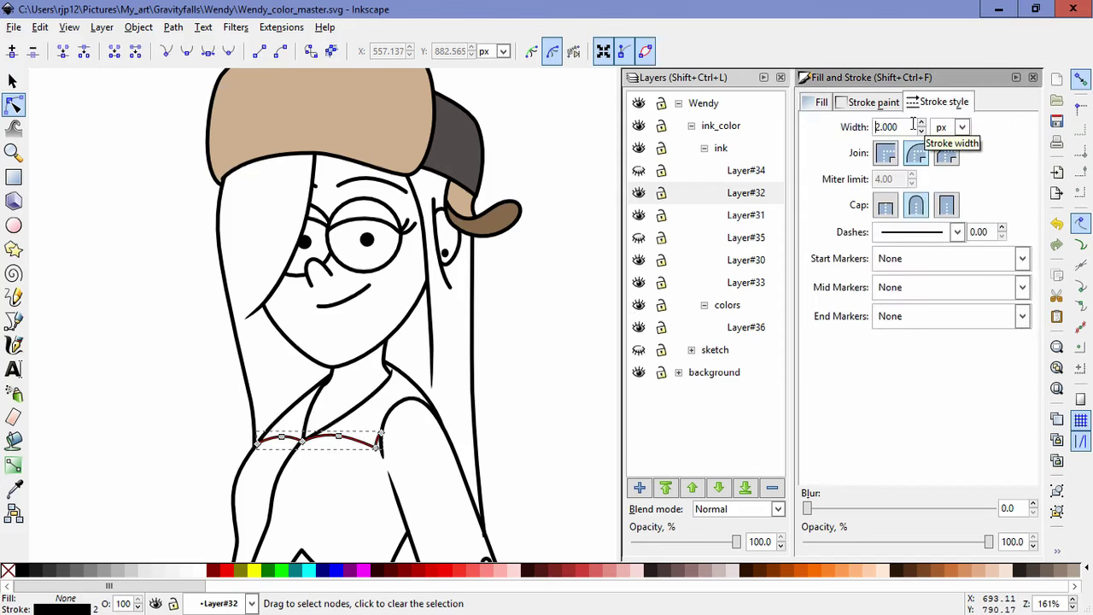
pyautogui.click(538, 360)
pyautogui.keyDown('ctrl'); pyautogui.scroll(-1, 541, 437); pyautogui.keyUp('ctrl')
pyautogui.scroll(-2, 539, 358)
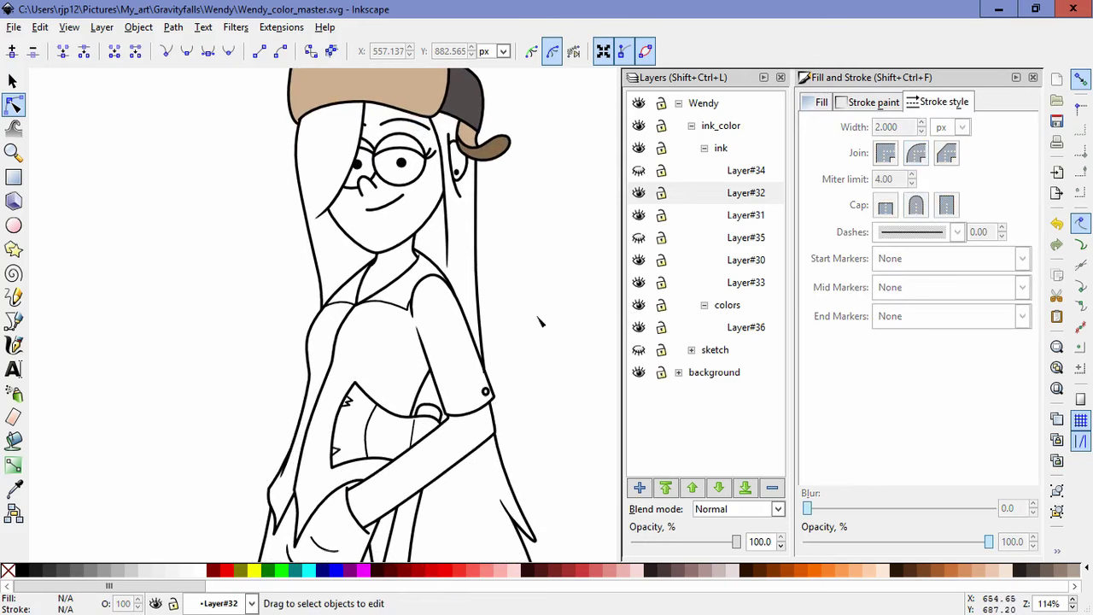
pyautogui.click(485, 393)
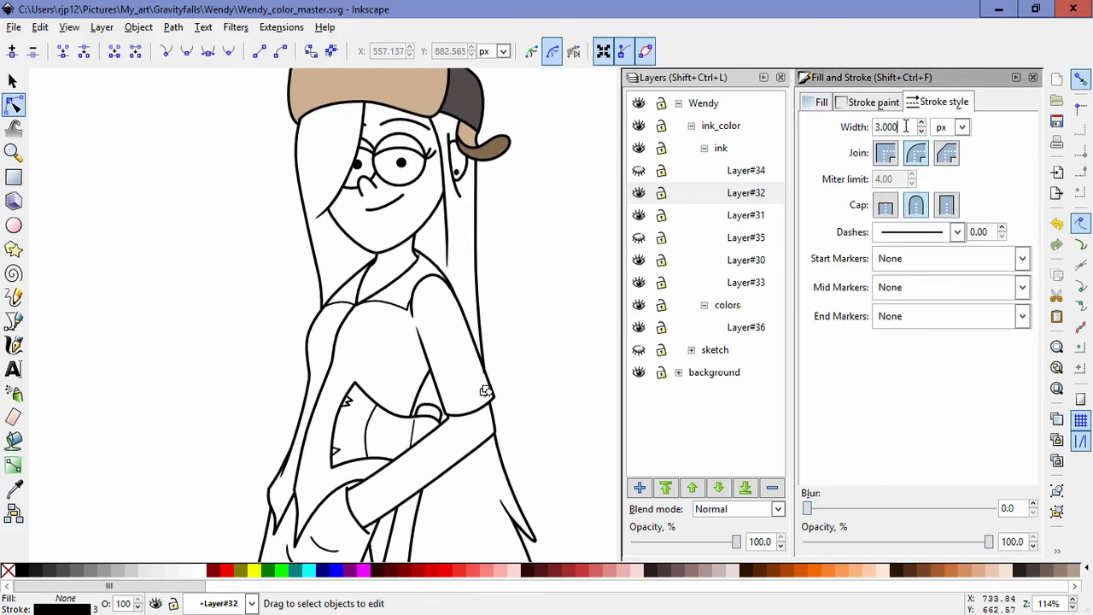
pyautogui.click(556, 417)
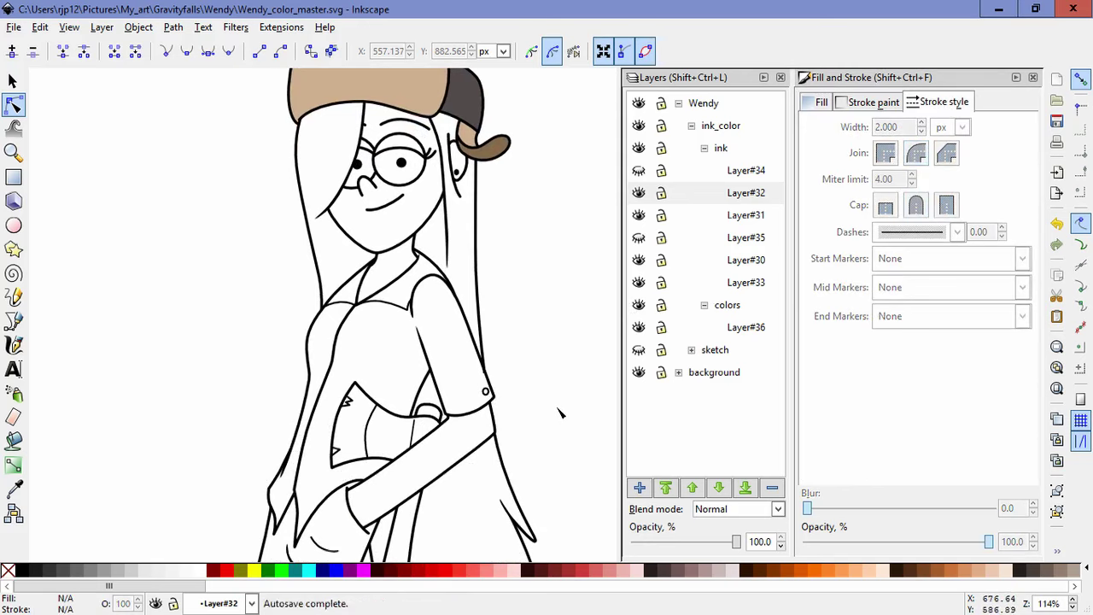
# Step: Move the inner node of the long back hair ink line onto the sleeve's outline beside the button
pyautogui.keyDown('ctrl'); pyautogui.scroll(2, 504, 376); pyautogui.keyUp('ctrl')
pyautogui.click(457, 380)
pyautogui.moveTo(454, 383); pyautogui.dragTo(482, 398)
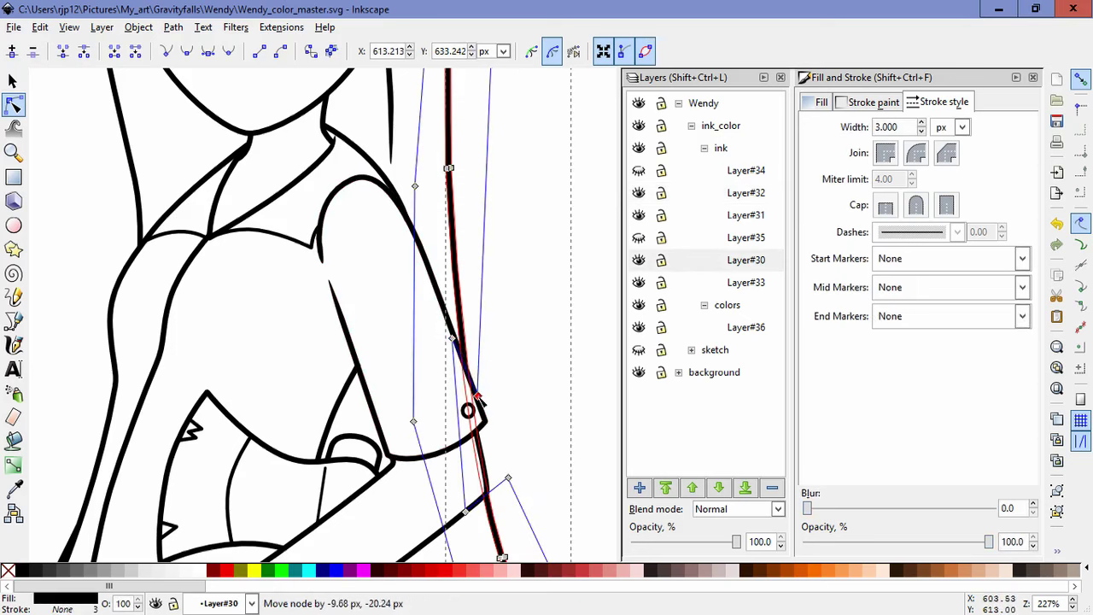
pyautogui.click(520, 413)
# Step: Pick the rust red palette color as the fill for the Paint Bucket
pyautogui.keyDown('ctrl'); pyautogui.scroll(-5, 516, 406); pyautogui.keyUp('ctrl')
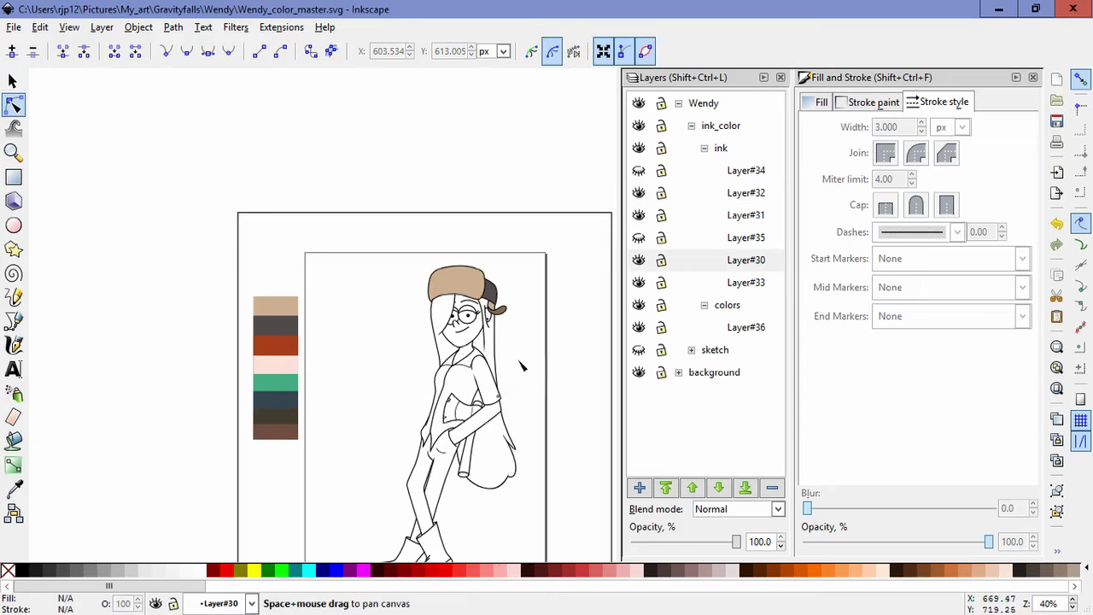
pyautogui.moveTo(520, 362); pyautogui.dragTo(497, 362)
pyautogui.moveTo(492, 366); pyautogui.dragTo(495, 359)
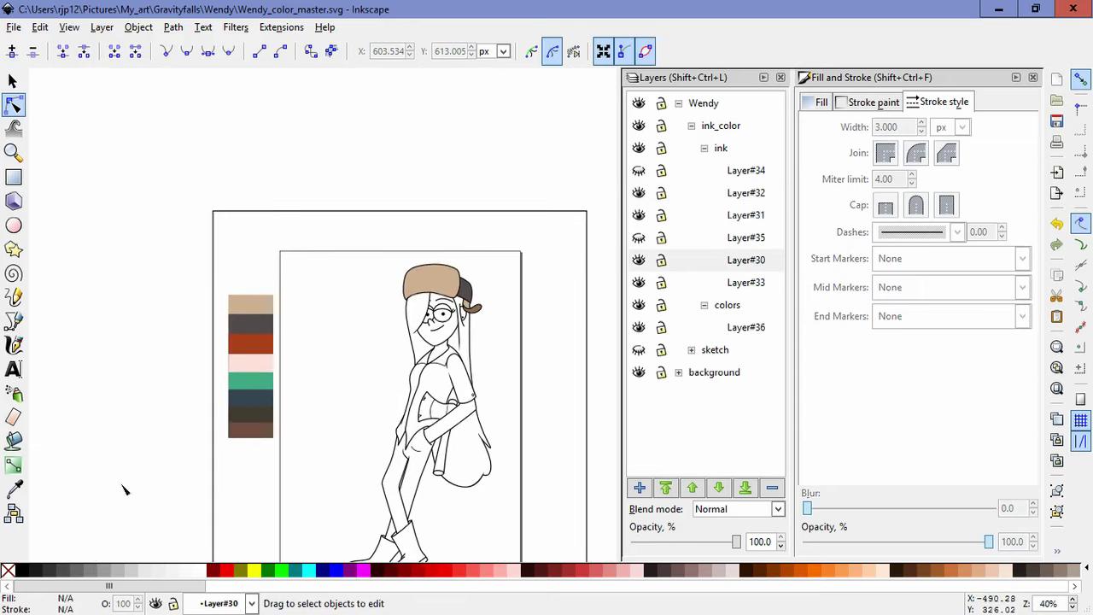
pyautogui.press('d')
pyautogui.click(12, 439)
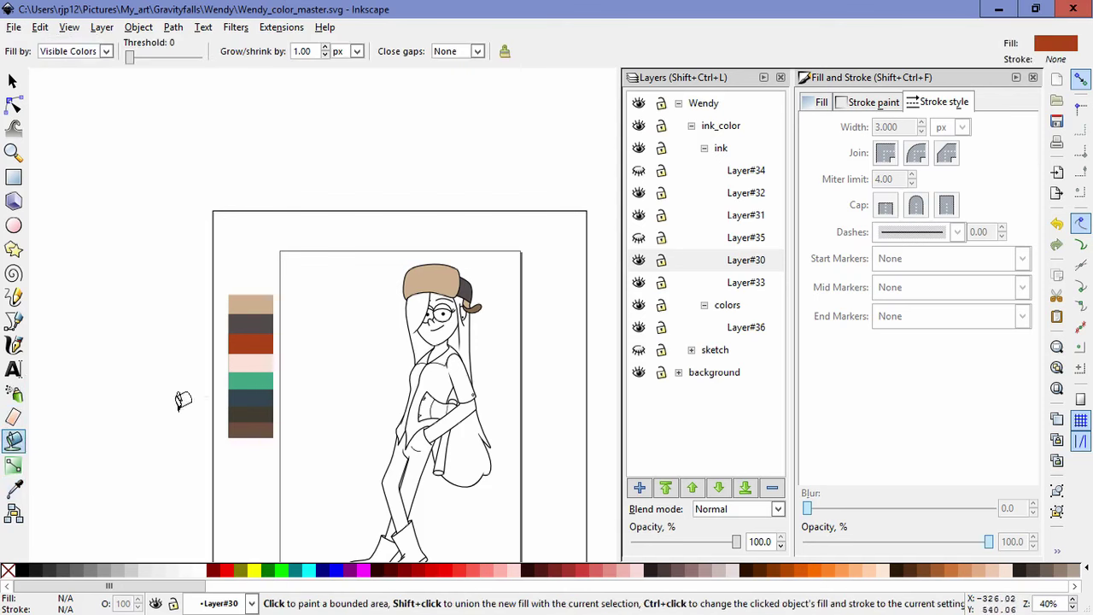
# Step: Try to fill the hair beside the face and behind the ear with rust red on Layer#30
pyautogui.scroll(6, 440, 312)
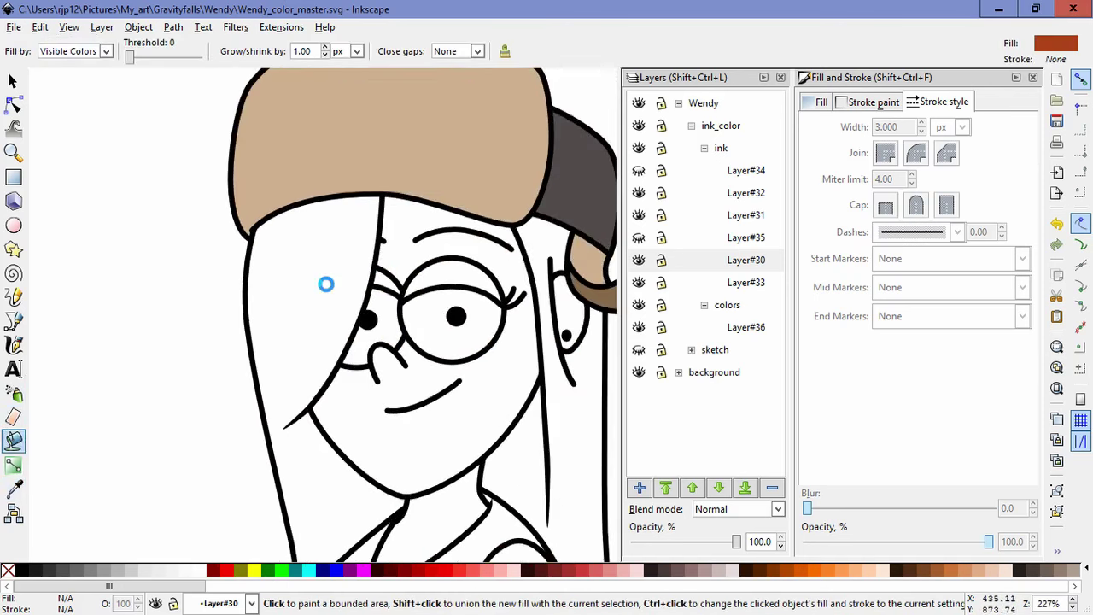
pyautogui.click(327, 282)
pyautogui.moveTo(401, 375)
pyautogui.mouseDown()
pyautogui.moveTo(330, 288)
pyautogui.moveTo(285, 302)
pyautogui.mouseUp()
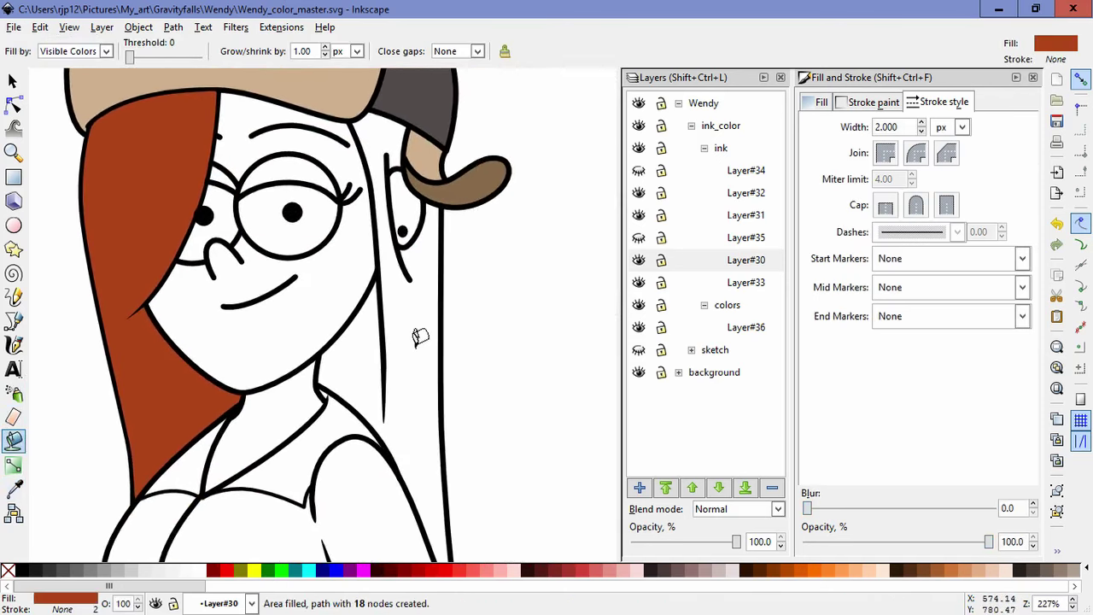
pyautogui.click(442, 365)
pyautogui.hotkey('ctrl', 'z')
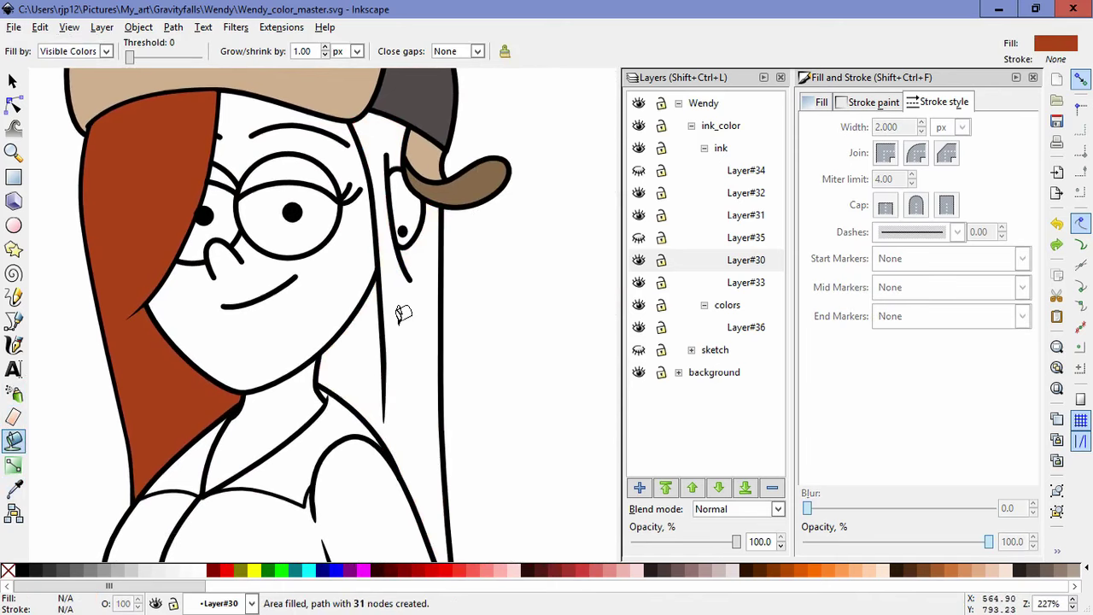
pyautogui.hotkey('ctrl', 'z')
# Step: Make Layer#36 current and fill the hair behind the ear and the hair sweeping over the face with rust red
pyautogui.click(733, 327)
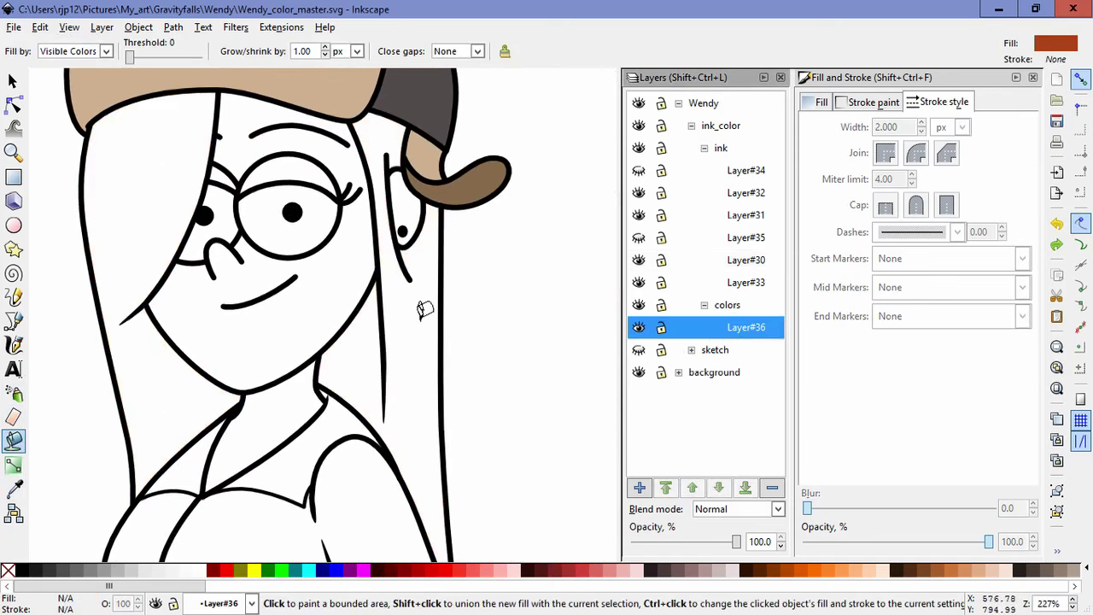
pyautogui.click(406, 306)
pyautogui.click(160, 373)
# Step: Fill the lower hair behind the forearm and the narrow hair sliver between the leg and the hanging rod with rust red
pyautogui.scroll(-10, 495, 409)
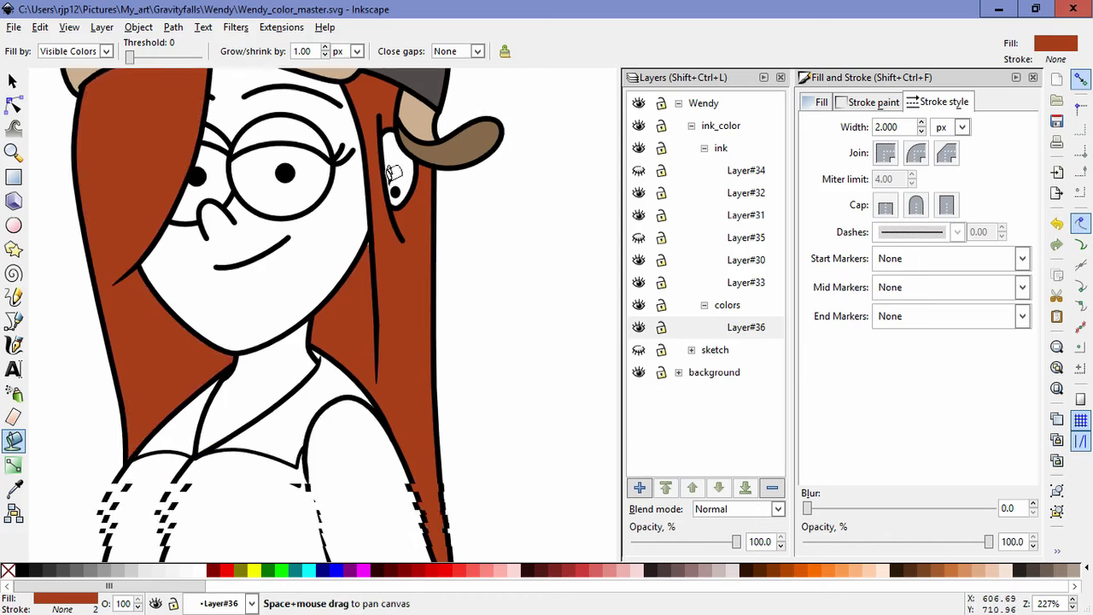
pyautogui.scroll(-3, 476, 262)
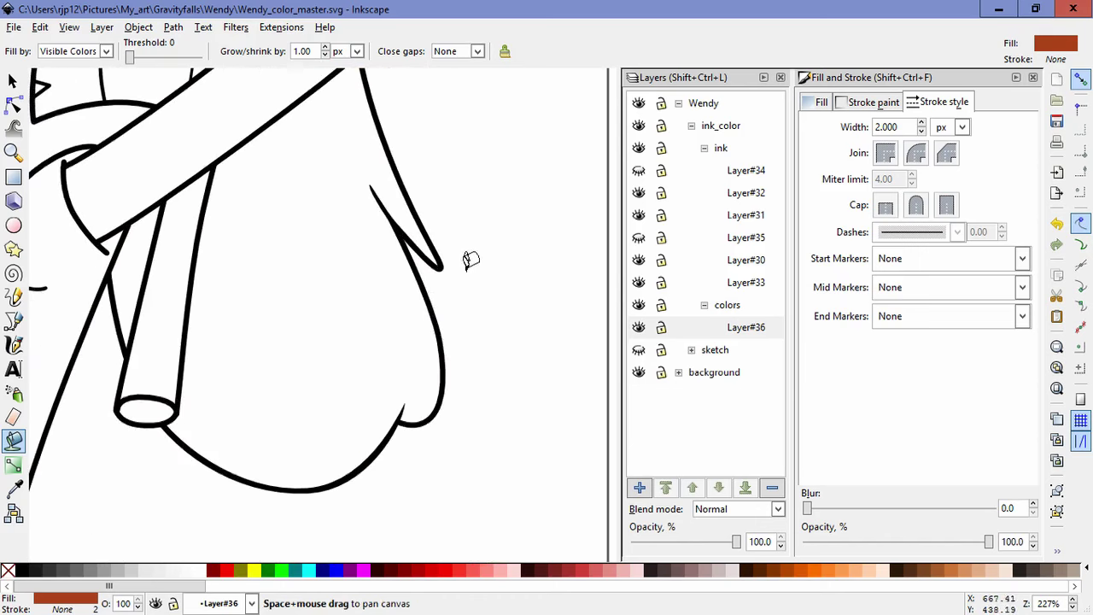
pyautogui.click(330, 285)
pyautogui.click(165, 292)
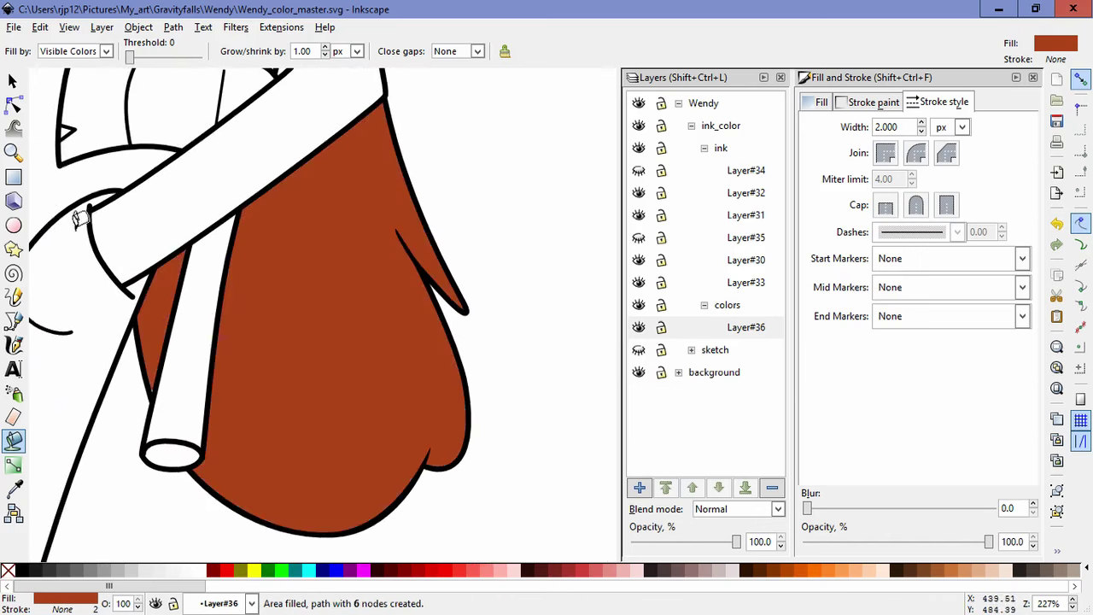
# Step: Move the narrow hair sliver's upper corner node and lower tip node outward into the corners of the ink outline
pyautogui.click(13, 104)
pyautogui.scroll(3, 119, 256)
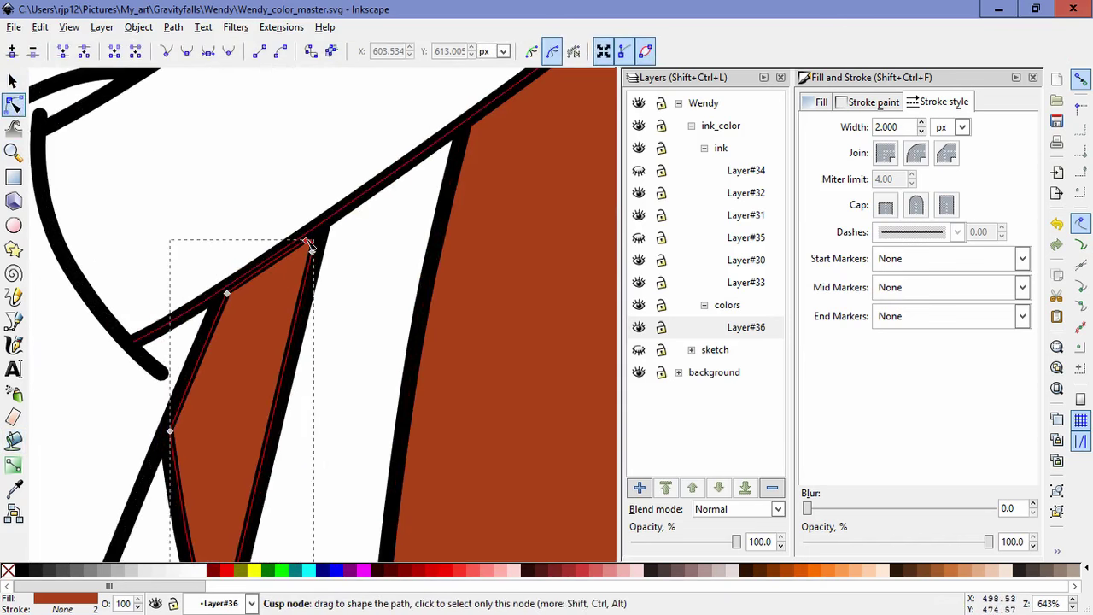
pyautogui.moveTo(306, 241); pyautogui.dragTo(311, 232)
pyautogui.moveTo(234, 498); pyautogui.dragTo(302, 358)
pyautogui.moveTo(279, 496); pyautogui.dragTo(278, 509)
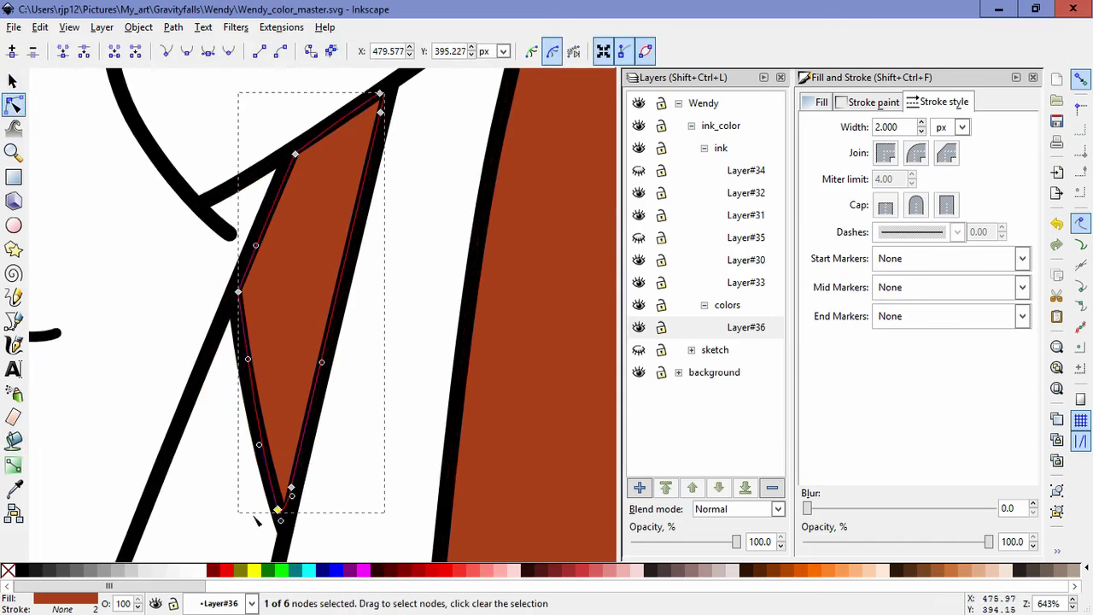
pyautogui.click(239, 475)
# Step: Move the top corner nodes of the lower hair fill up under the ink lines at the elbow
pyautogui.scroll(-4, 353, 371)
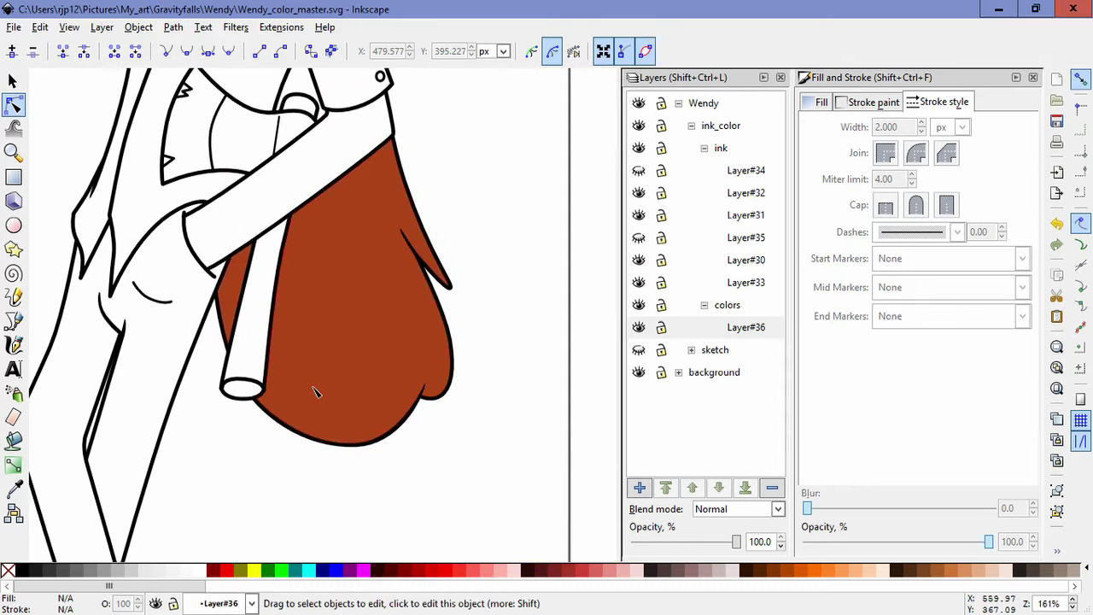
pyautogui.click(337, 388)
pyautogui.scroll(3, 461, 291)
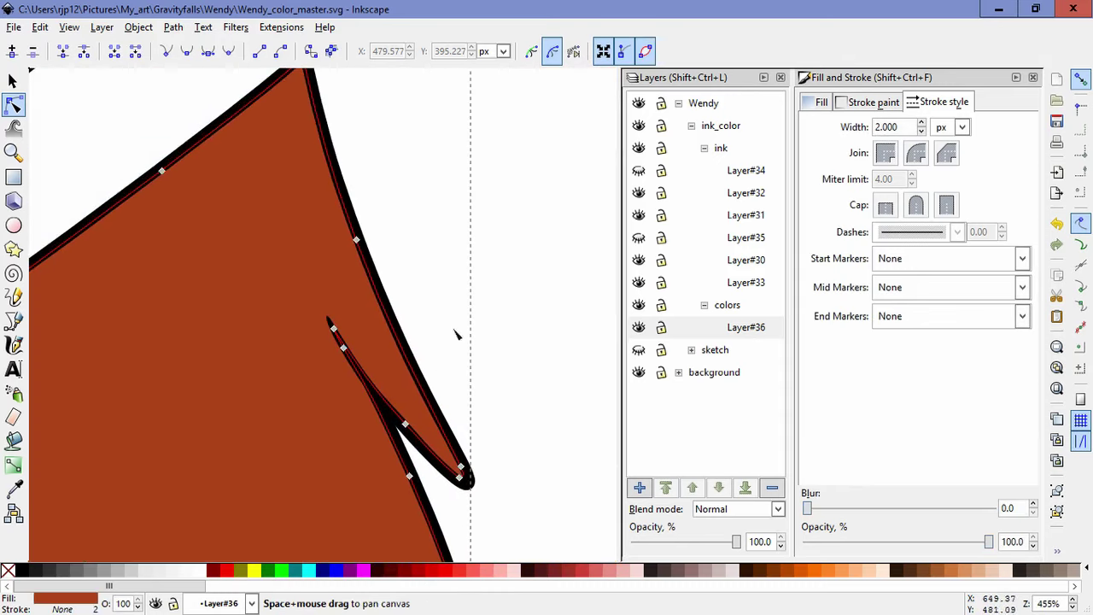
pyautogui.scroll(8, 452, 367)
pyautogui.click(379, 350)
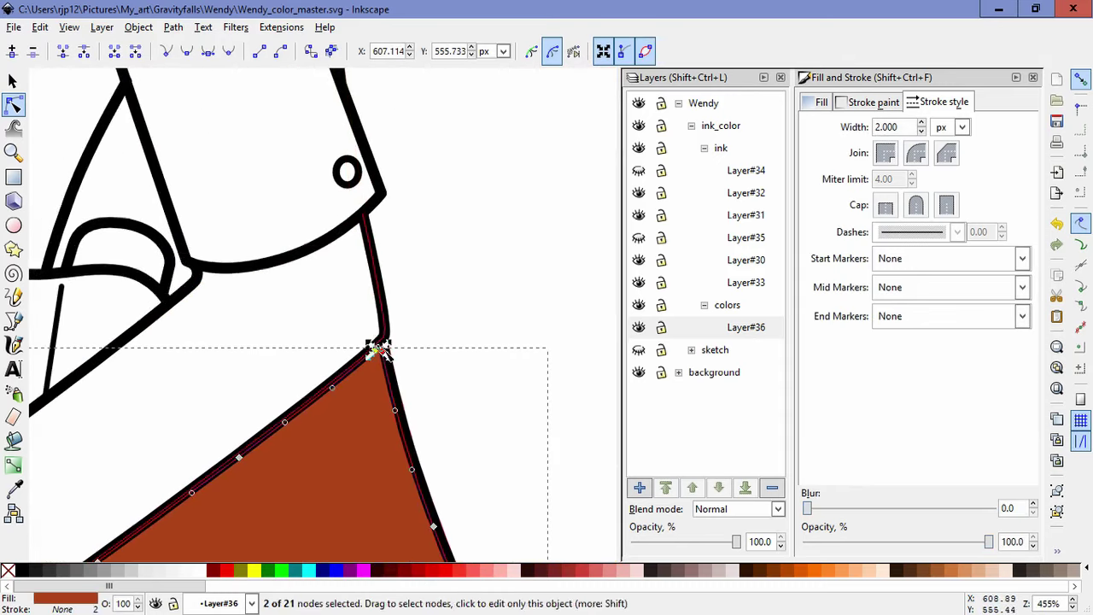
pyautogui.moveTo(382, 350); pyautogui.dragTo(386, 343)
pyautogui.click(447, 400)
# Step: Fill the small hair gap between the upper arm and the torso with rust red
pyautogui.scroll(-4, 450, 378)
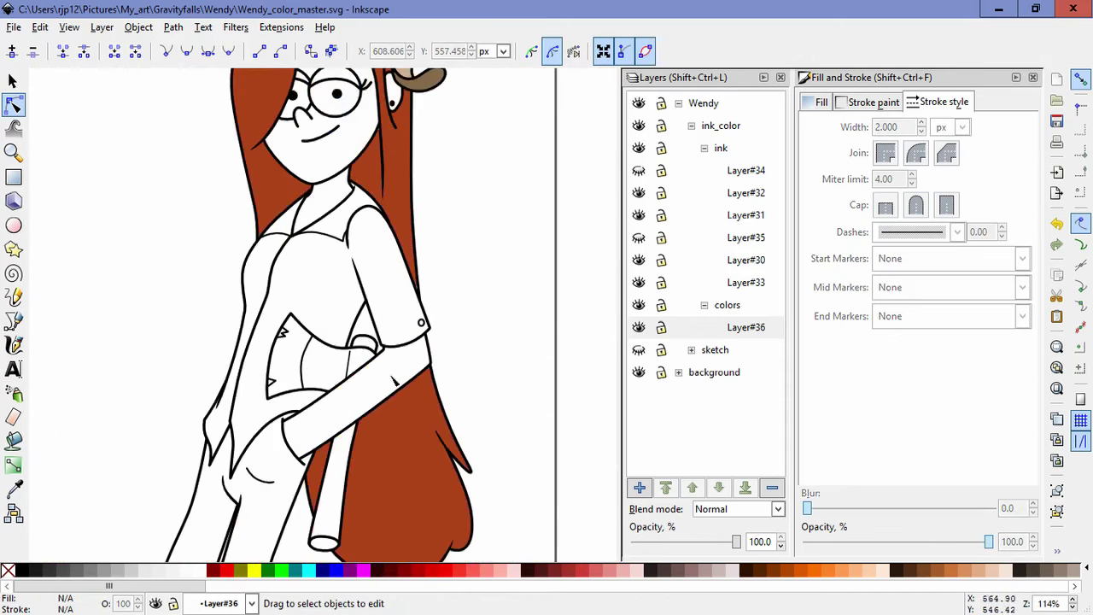
pyautogui.click(13, 440)
pyautogui.scroll(3, 365, 301)
pyautogui.click(374, 309)
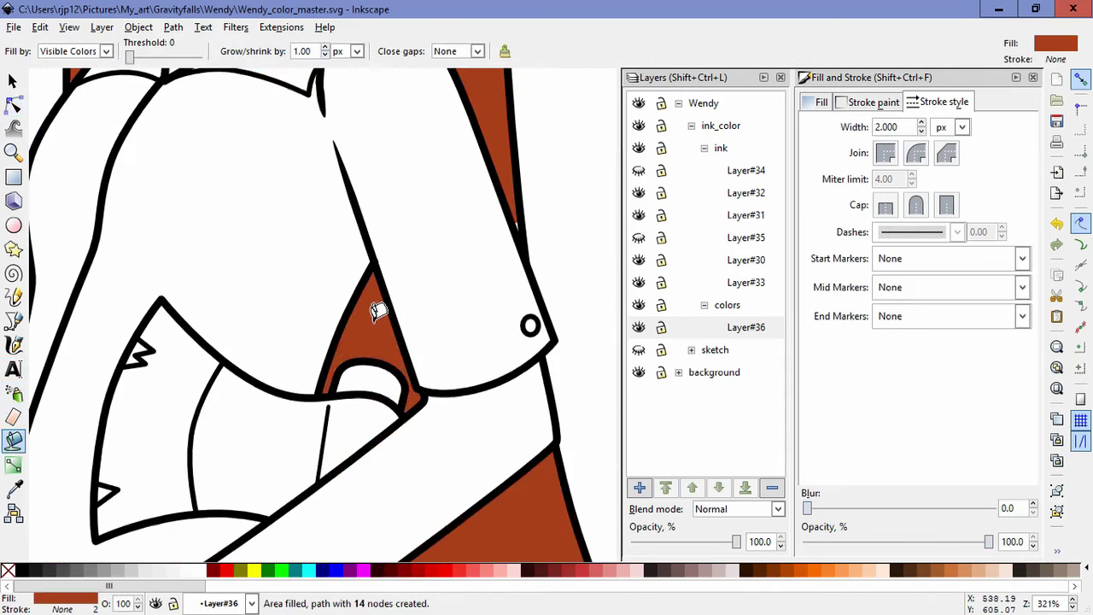
# Step: Extend the bottom tip of the hair fill behind the sleeve down to where the ink lines meet
pyautogui.click(13, 103)
pyautogui.click(512, 214)
pyautogui.scroll(2, 533, 222)
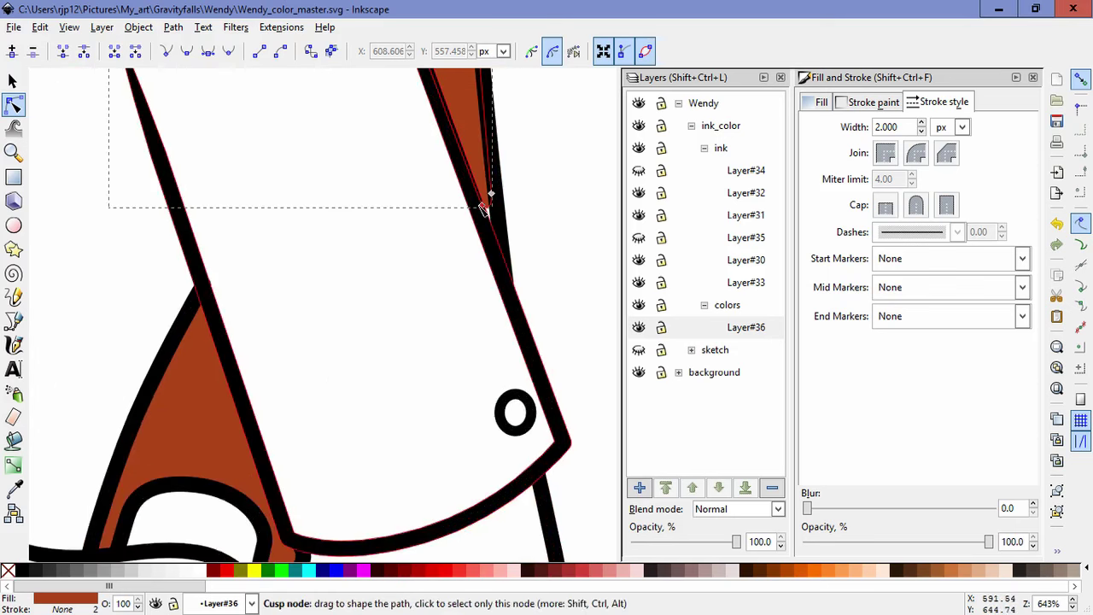
pyautogui.moveTo(486, 205); pyautogui.dragTo(493, 239)
pyautogui.click(555, 295)
# Step: Adjust the hair fill's node where the jaw meets the hair strand so it covers the gap between the ink lines
pyautogui.scroll(-4, 522, 355)
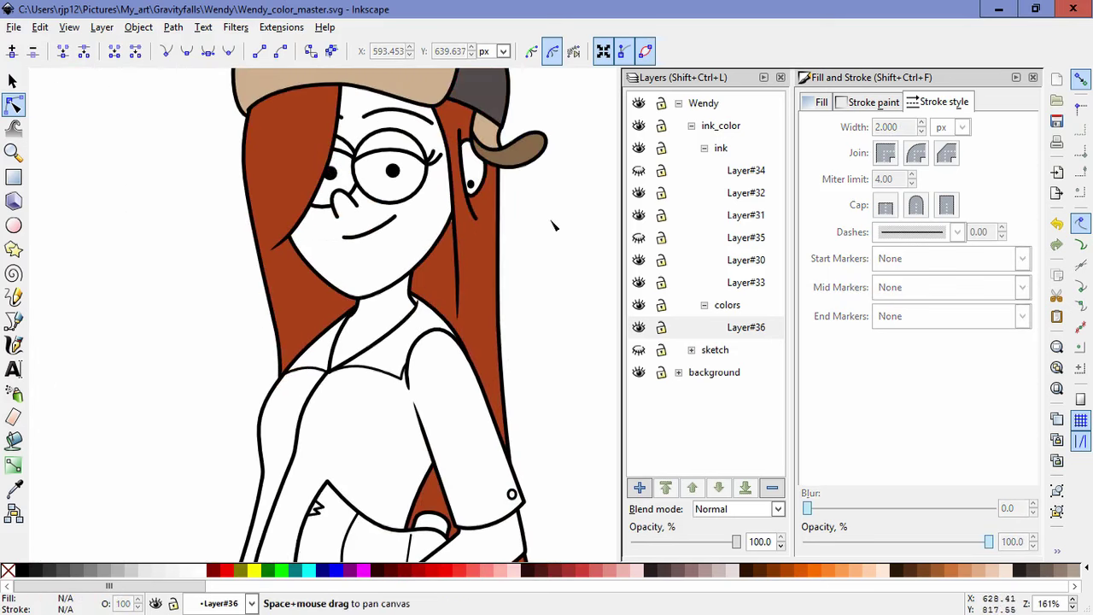
pyautogui.scroll(3, 523, 354)
pyautogui.click(450, 338)
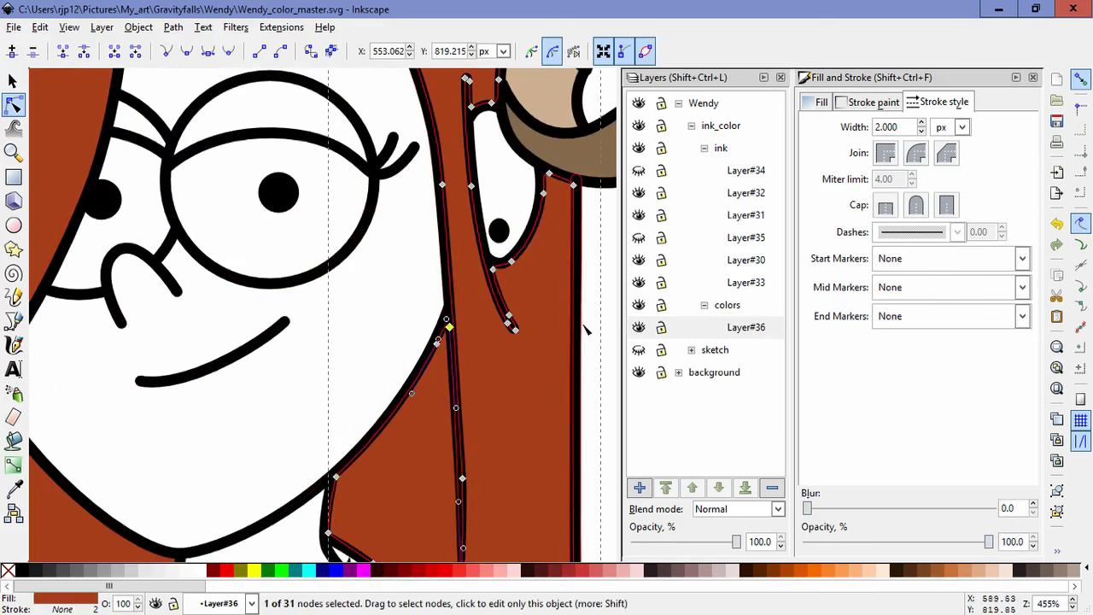
pyautogui.click(603, 279)
pyautogui.moveTo(603, 280); pyautogui.dragTo(473, 265)
pyautogui.scroll(-3, 590, 410)
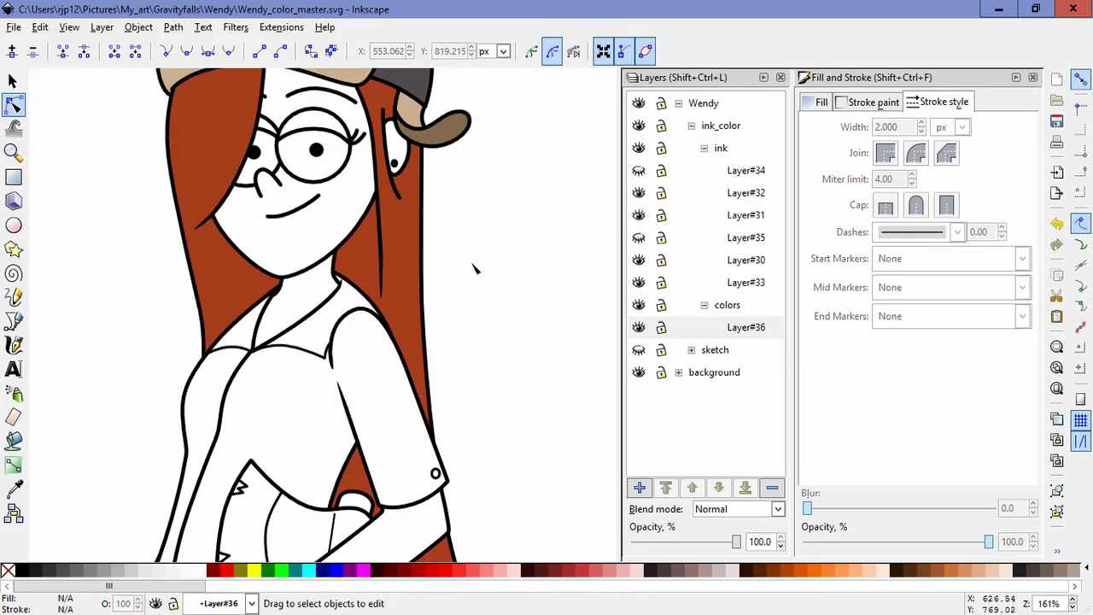
# Step: Sample the green palette swatch and fill the collar section beside the near shoulder with it
pyautogui.scroll(-4, 461, 279)
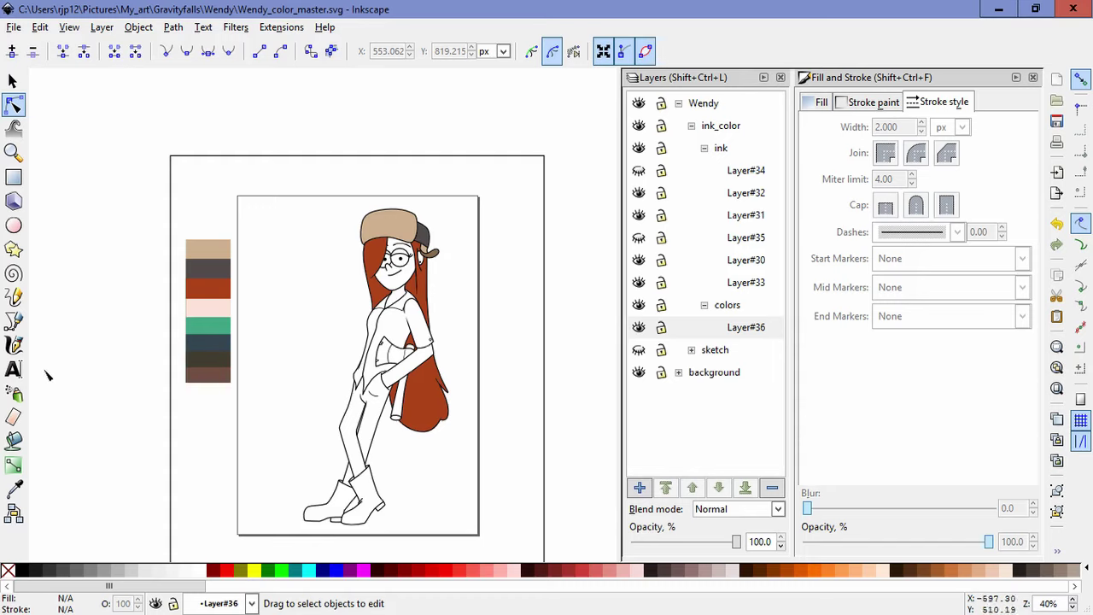
pyautogui.click(14, 488)
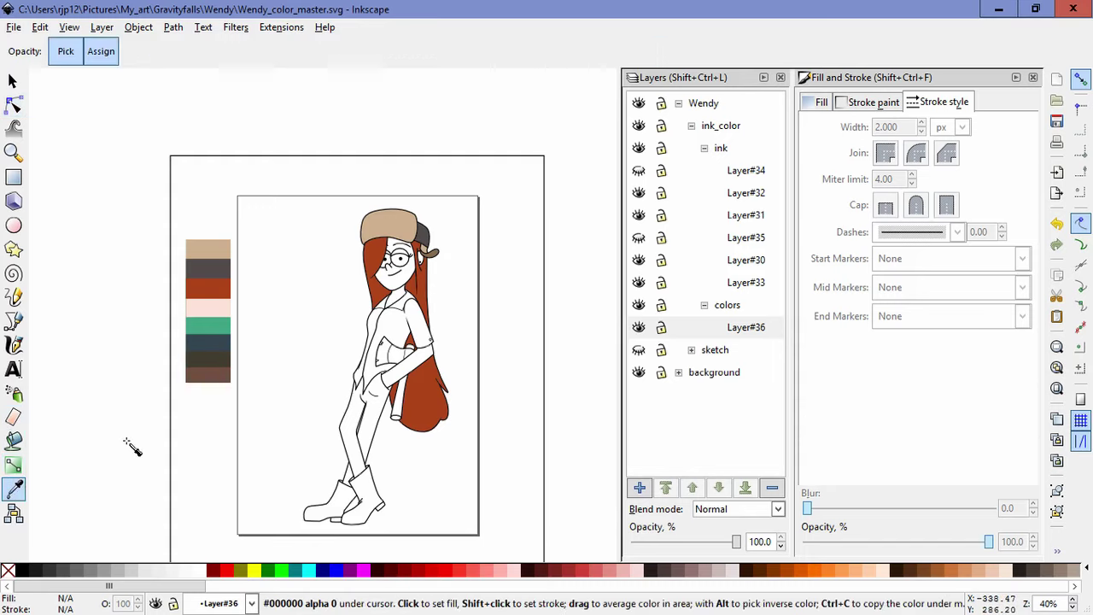
pyautogui.click(215, 325)
pyautogui.click(14, 440)
pyautogui.scroll(5, 456, 317)
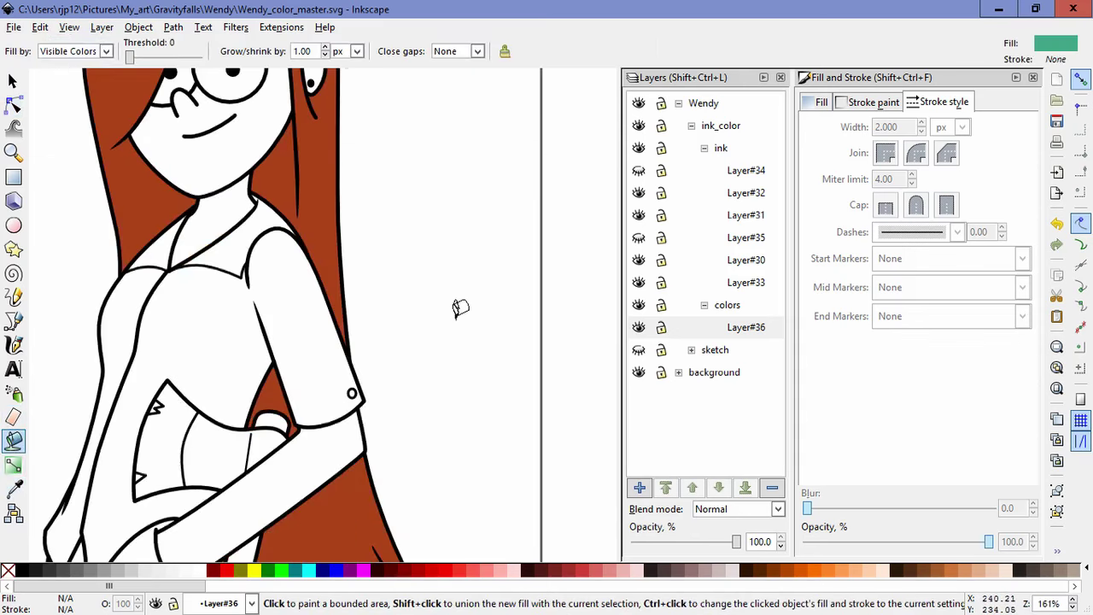
pyautogui.moveTo(64, 198)
pyautogui.mouseDown()
pyautogui.moveTo(474, 314)
pyautogui.moveTo(287, 261)
pyautogui.mouseUp()
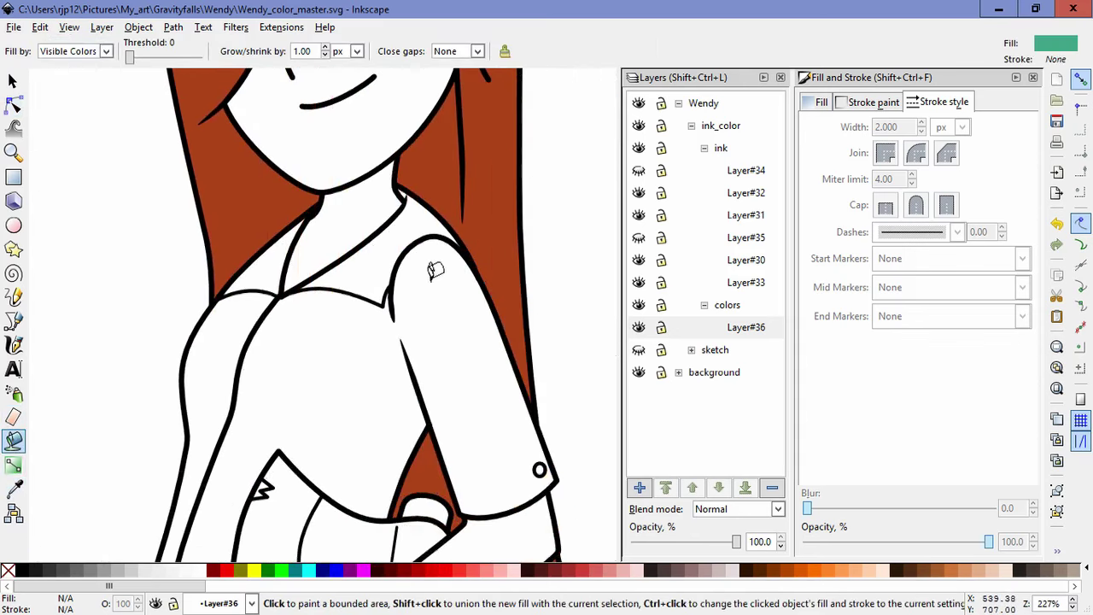
pyautogui.click(395, 245)
pyautogui.hotkey('ctrl', 'z')
pyautogui.scroll(2, 416, 221)
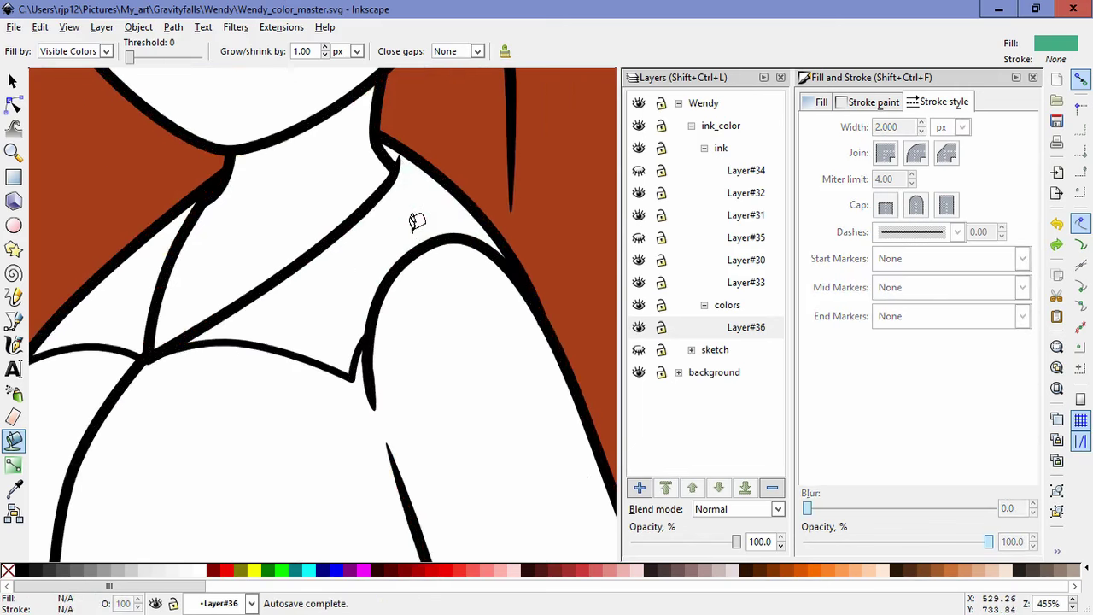
pyautogui.scroll(1, 407, 271)
pyautogui.click(402, 287)
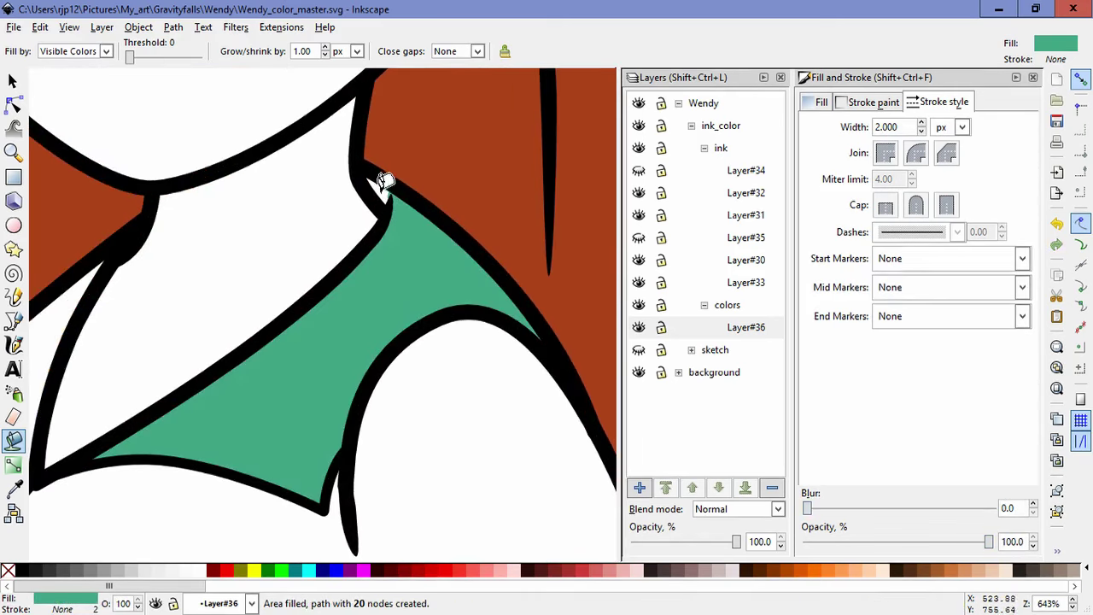
# Step: Fill the collar section on the far shoulder with green and extend its lower corner under the ink lines
pyautogui.moveTo(329, 229)
pyautogui.mouseDown()
pyautogui.moveTo(384, 285)
pyautogui.moveTo(256, 312)
pyautogui.mouseUp()
pyautogui.click(256, 313)
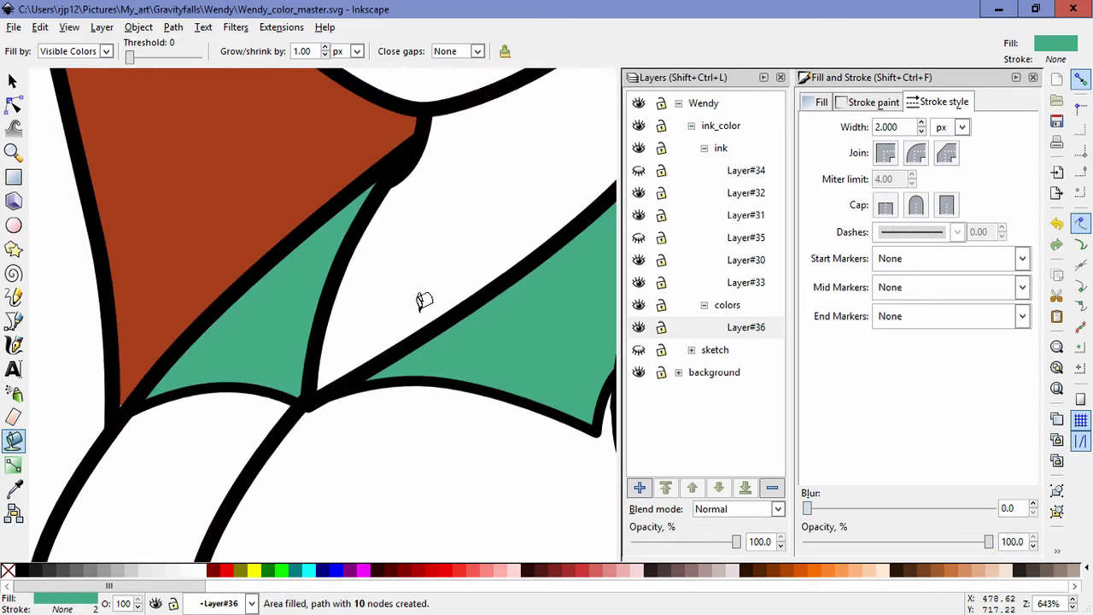
pyautogui.click(12, 103)
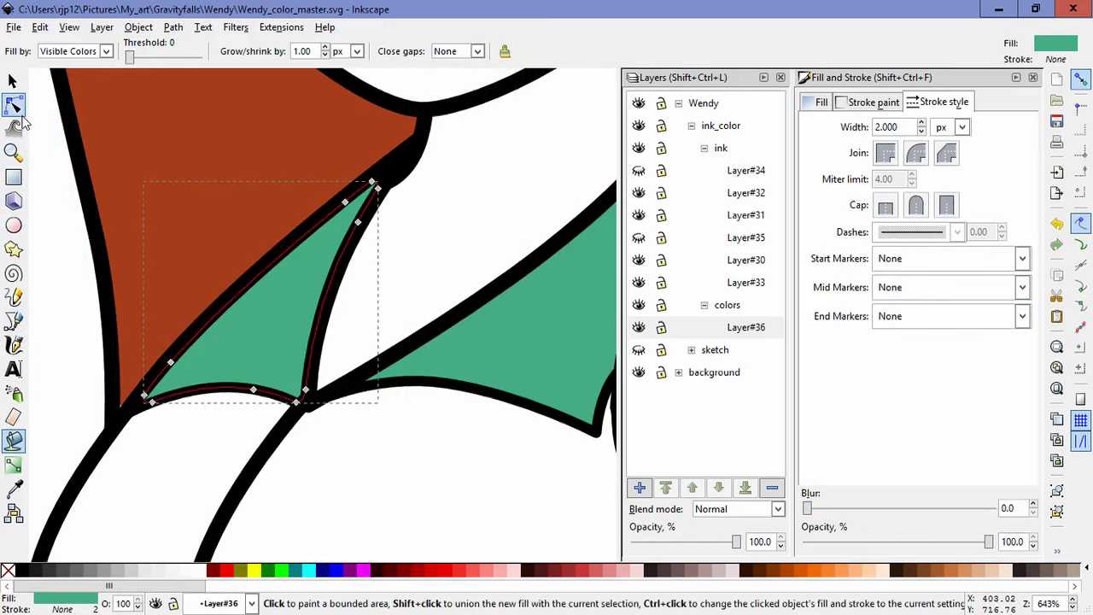
pyautogui.moveTo(152, 402); pyautogui.dragTo(115, 414)
pyautogui.click(129, 396)
pyautogui.click(166, 343)
pyautogui.click(224, 475)
pyautogui.click(194, 469)
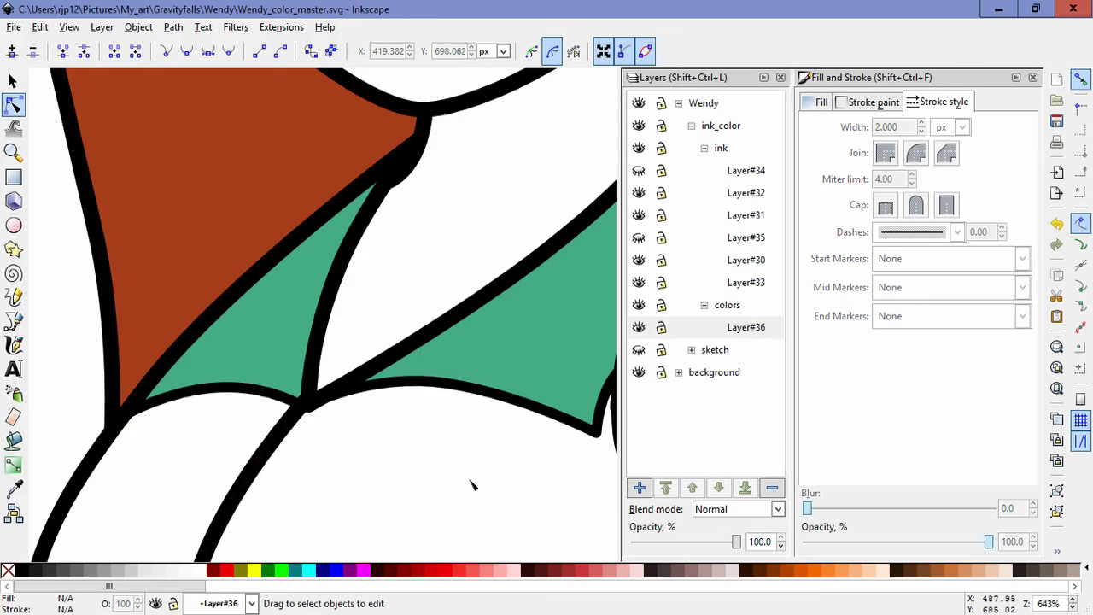
# Step: Move the near collar fill's corner node where the collar meets the sleeve down under the ink lines
pyautogui.moveTo(474, 478)
pyautogui.mouseDown()
pyautogui.moveTo(58, 377)
pyautogui.moveTo(398, 503)
pyautogui.mouseUp()
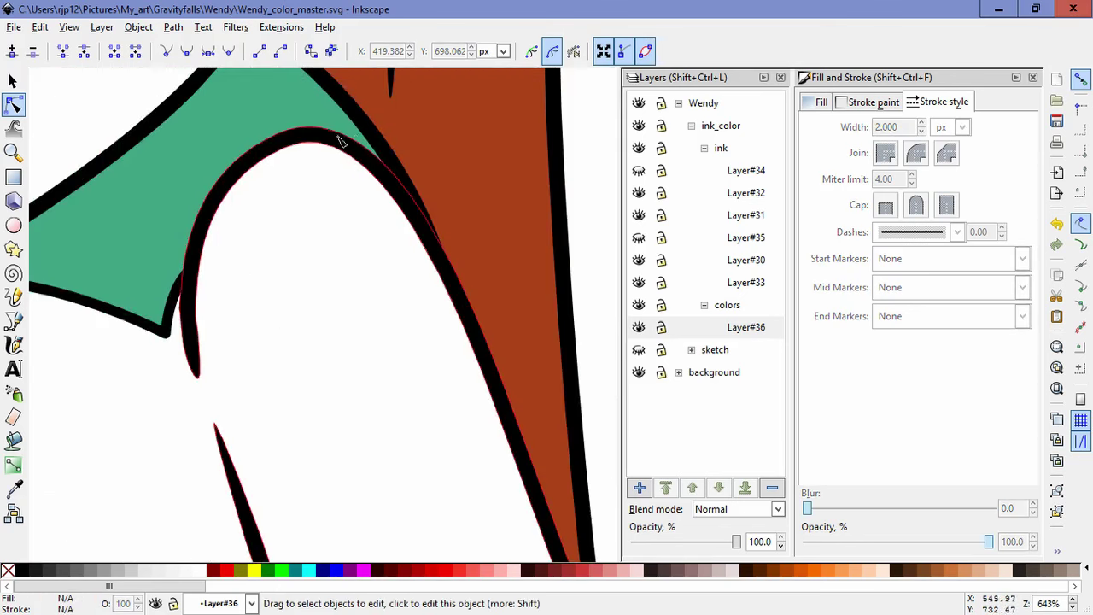
pyautogui.click(378, 160)
pyautogui.moveTo(378, 160); pyautogui.dragTo(391, 175)
pyautogui.click(306, 297)
pyautogui.moveTo(300, 214); pyautogui.dragTo(366, 448)
pyautogui.scroll(-2, 366, 448)
# Step: Fill the shirt's torso, near sleeve and the remaining pointed front shirt tail with green
pyautogui.moveTo(366, 491); pyautogui.dragTo(319, 298)
pyautogui.click(15, 439)
pyautogui.click(327, 291)
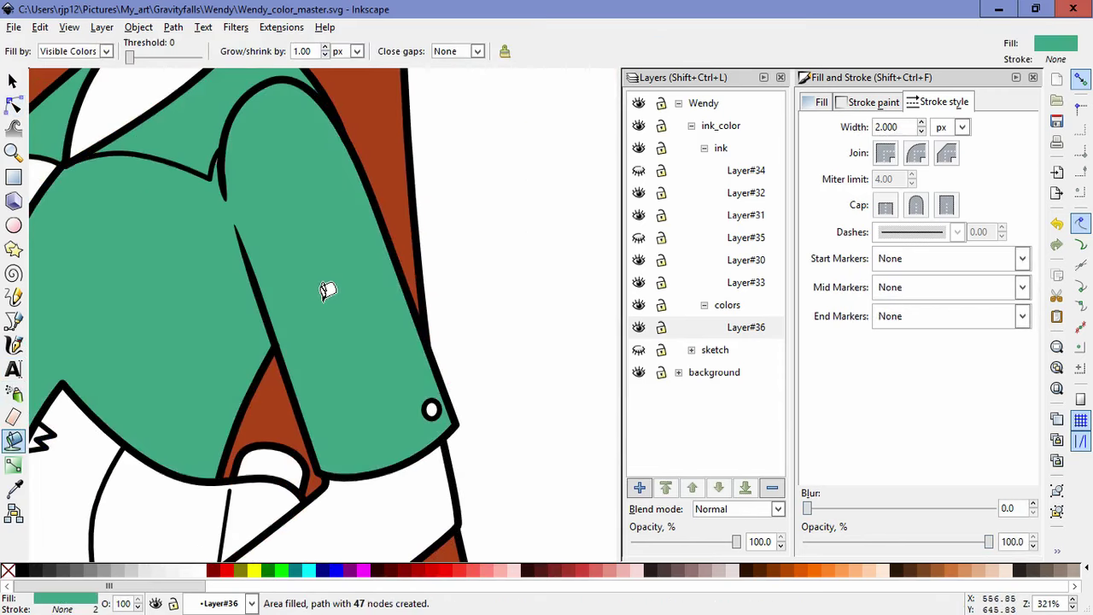
pyautogui.moveTo(133, 333); pyautogui.dragTo(412, 176)
pyautogui.moveTo(310, 331); pyautogui.dragTo(414, 152)
pyautogui.moveTo(287, 419); pyautogui.dragTo(294, 387)
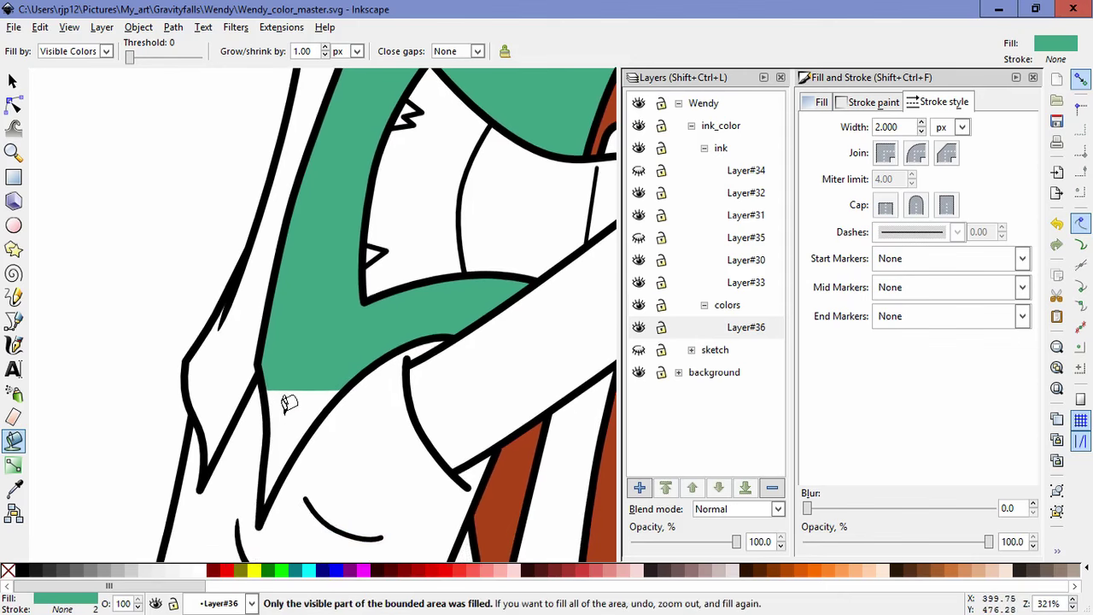
pyautogui.click(285, 406)
# Step: Fill the far side of the shirt with green, from its pointed tail up to the shoulder
pyautogui.click(239, 354)
pyautogui.moveTo(342, 215); pyautogui.dragTo(304, 461)
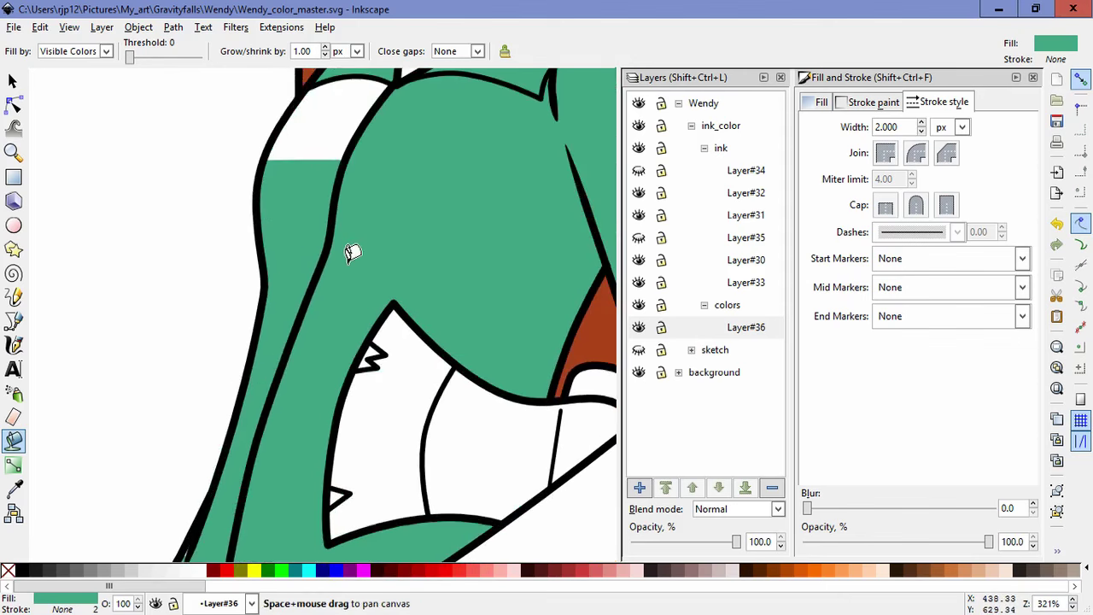
pyautogui.moveTo(351, 251); pyautogui.dragTo(328, 376)
pyautogui.click(312, 226)
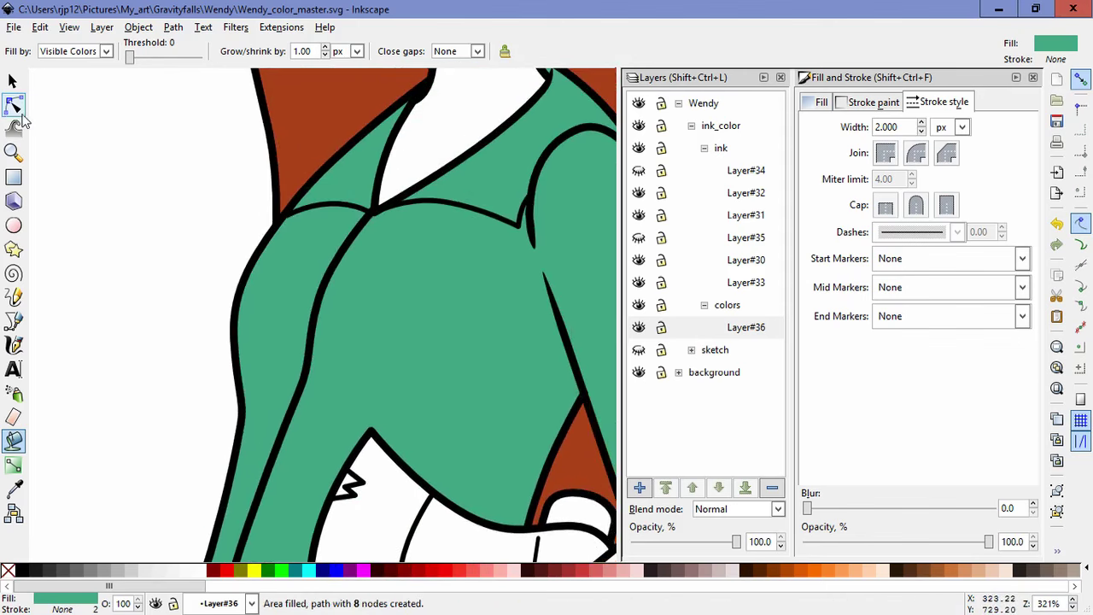
# Step: Select the two green fills on the far side of the shirt and merge them with Union
pyautogui.click(19, 109)
pyautogui.keyDown('shift'); pyautogui.click(403, 368); pyautogui.keyUp('shift')
pyautogui.moveTo(268, 510); pyautogui.dragTo(317, 220)
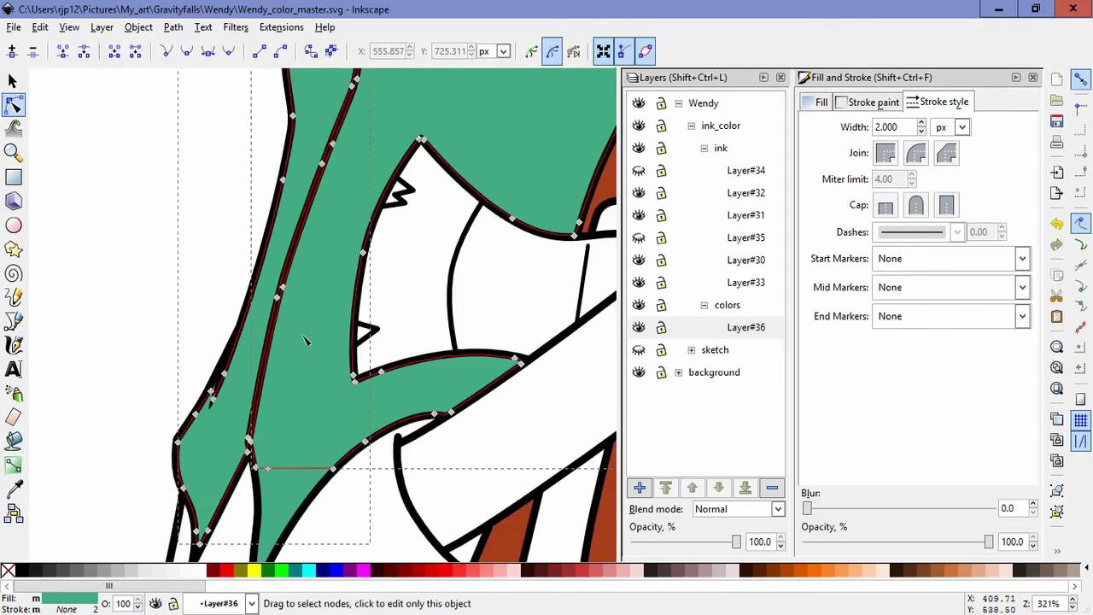
pyautogui.moveTo(338, 275); pyautogui.dragTo(301, 474)
pyautogui.click(309, 263)
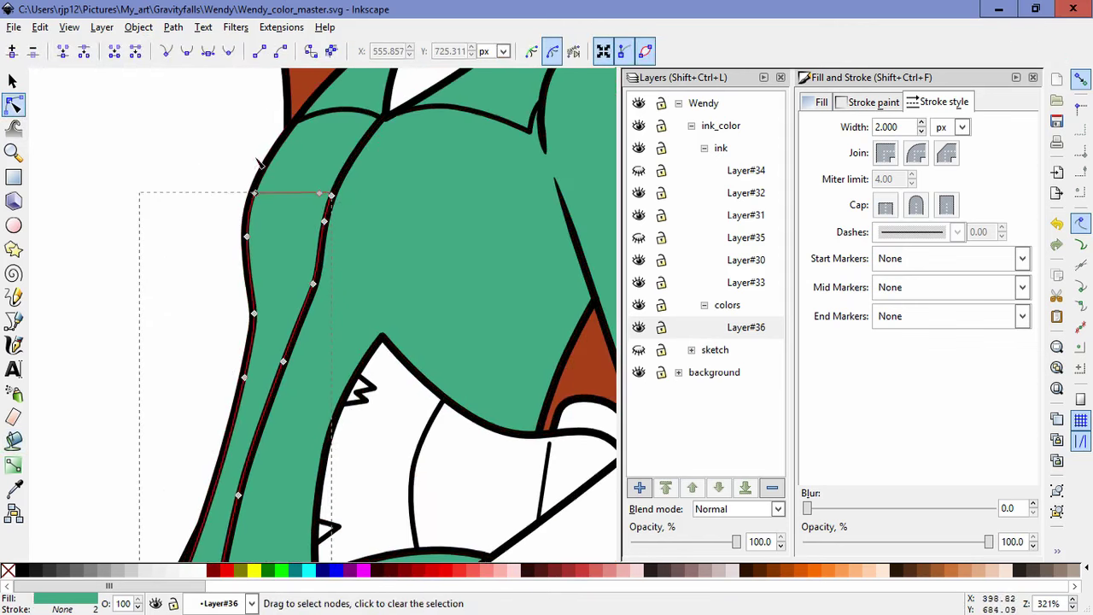
pyautogui.click(156, 26)
pyautogui.moveTo(172, 28)
pyautogui.click(208, 110)
pyautogui.click(467, 274)
# Step: Merge the torso fill and the front shirt-tail fill into one path with Union
pyautogui.moveTo(359, 200); pyautogui.dragTo(367, 181)
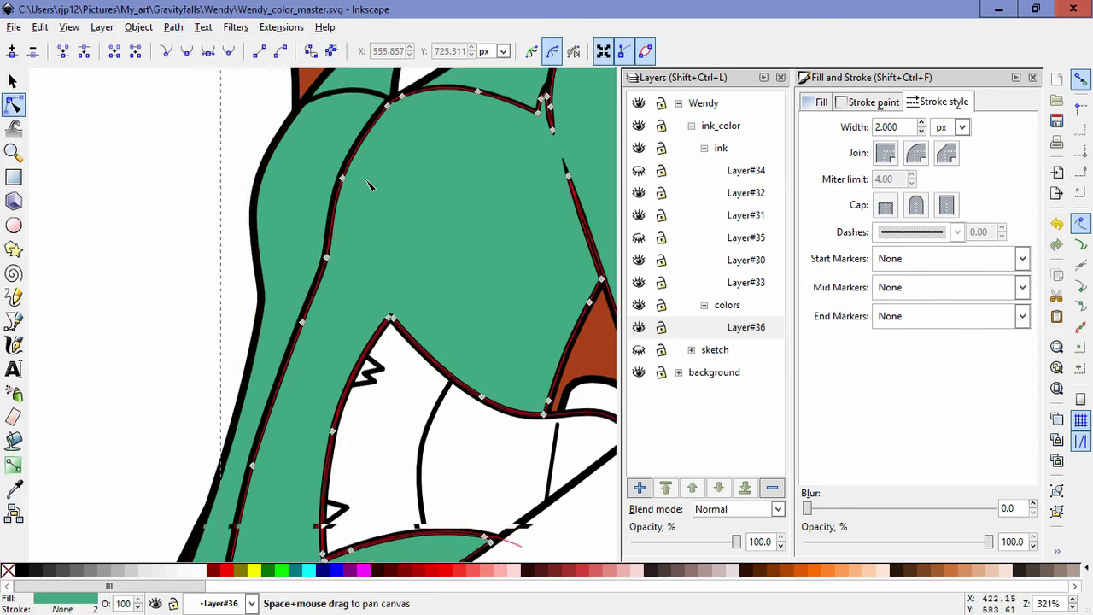
pyautogui.scroll(-5, 350, 308)
pyautogui.hscroll(-2, 328, 434)
pyautogui.click(174, 27)
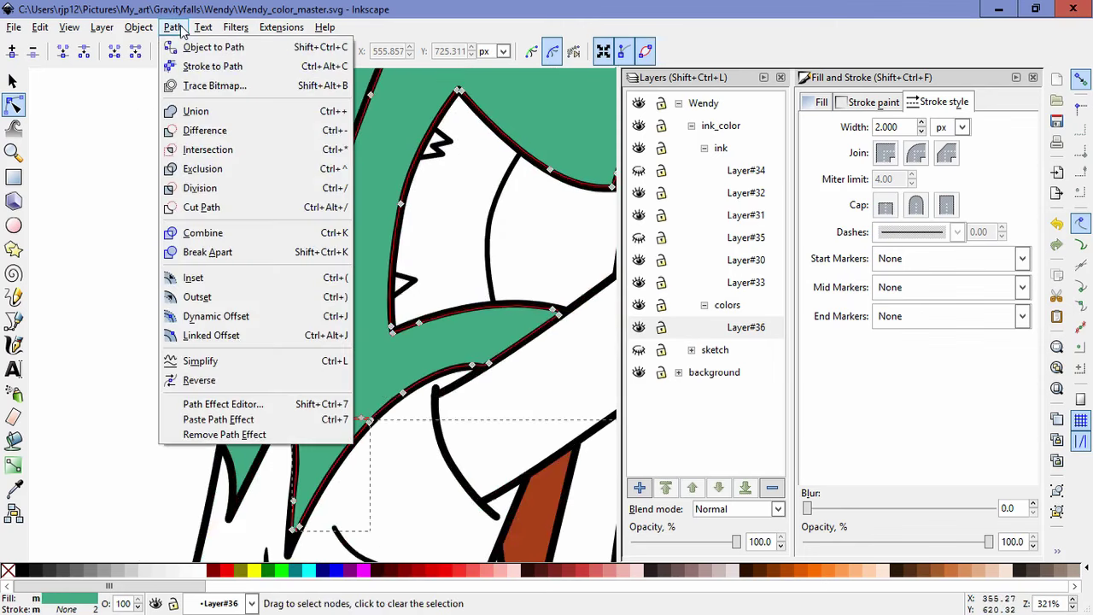
pyautogui.click(193, 111)
pyautogui.click(152, 309)
# Step: Extend the bottom tip of the front shirt-tail fill down to where the ink lines meet
pyautogui.click(313, 502)
pyautogui.moveTo(360, 501); pyautogui.dragTo(373, 409)
pyautogui.click(331, 384)
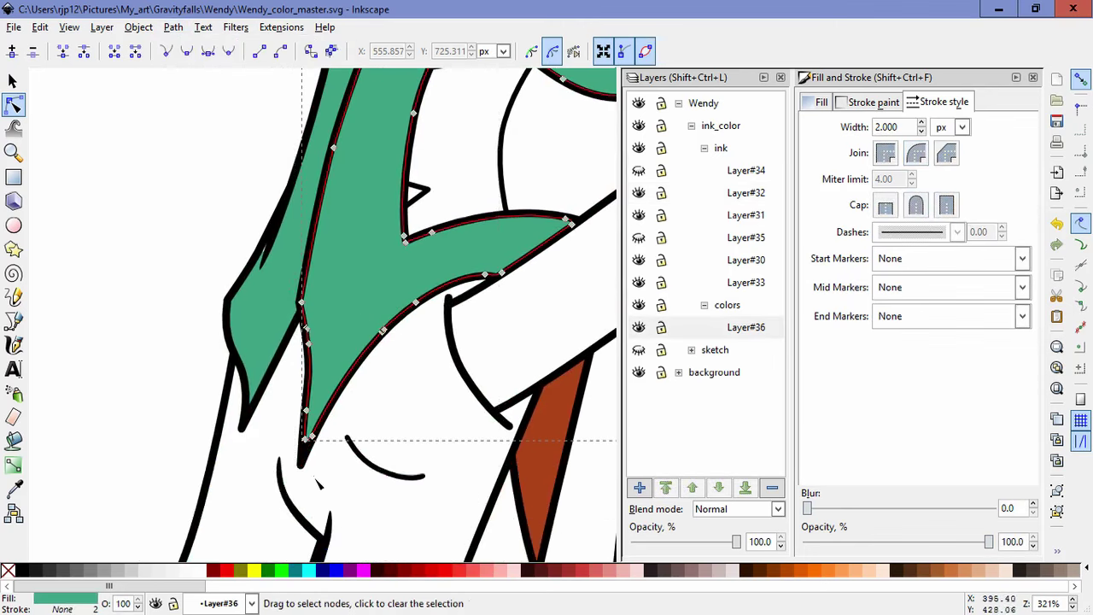
pyautogui.scroll(2, 314, 476)
pyautogui.moveTo(297, 403); pyautogui.dragTo(296, 416)
pyautogui.doubleClick(345, 471)
# Step: Move the far shirt fill's node at the small fold line so the green reaches under the outline
pyautogui.scroll(-4, 363, 484)
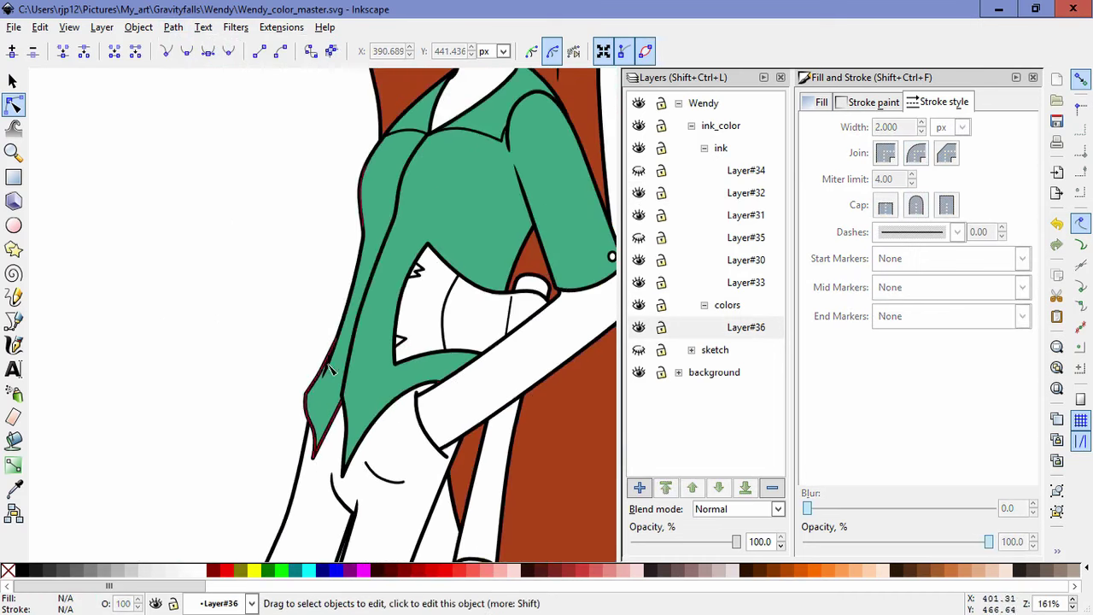
pyautogui.scroll(6, 329, 367)
pyautogui.click(343, 440)
pyautogui.moveTo(290, 408); pyautogui.dragTo(305, 366)
pyautogui.click(244, 324)
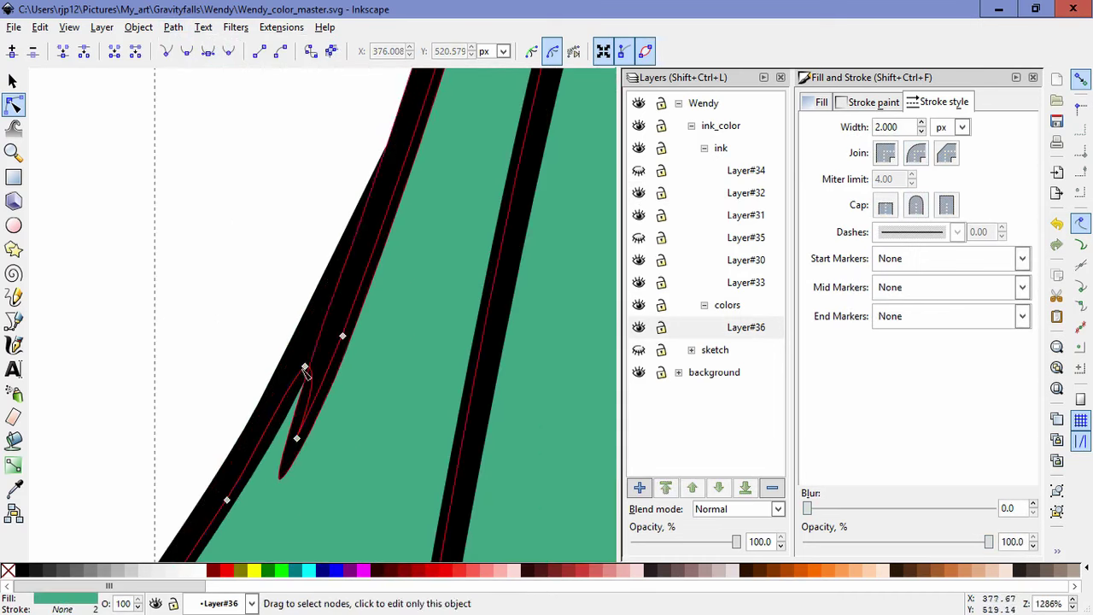
pyautogui.press('Escape')
pyautogui.scroll(-7, 305, 373)
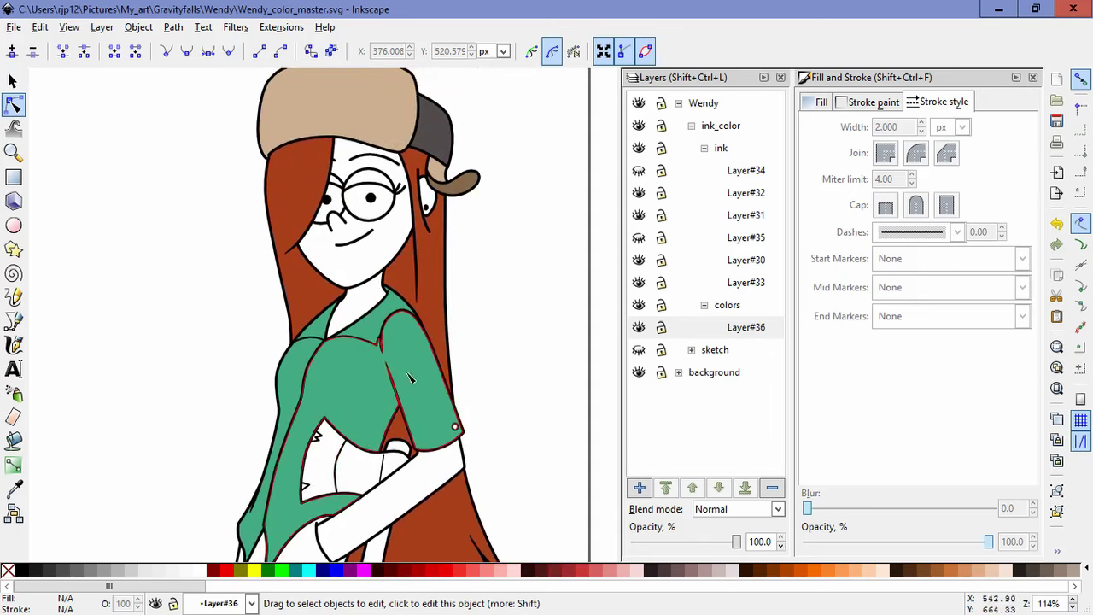
pyautogui.click(378, 383)
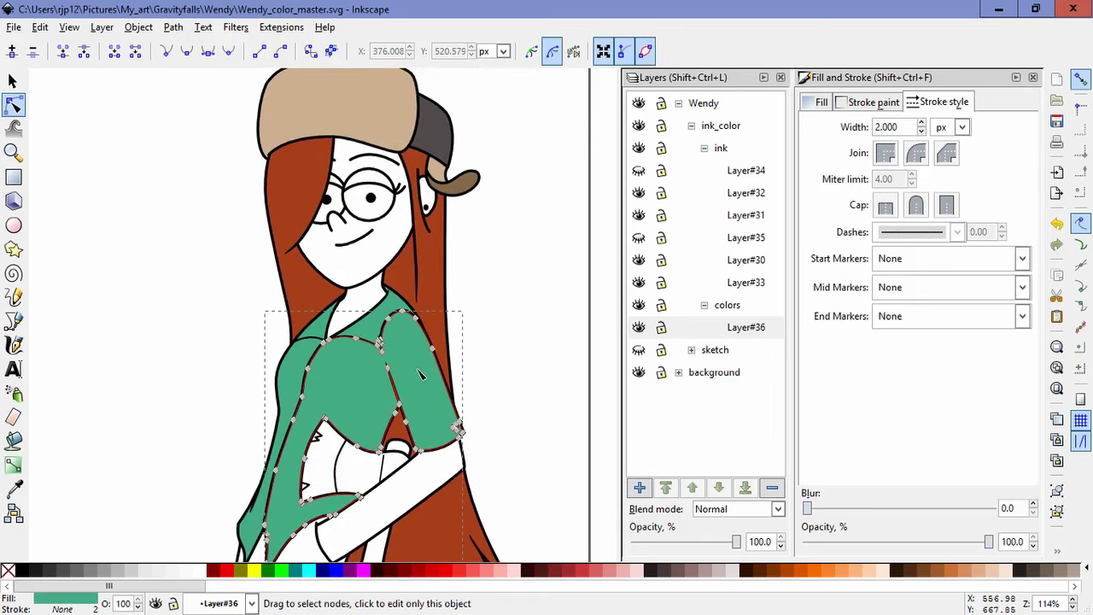
pyautogui.click(504, 366)
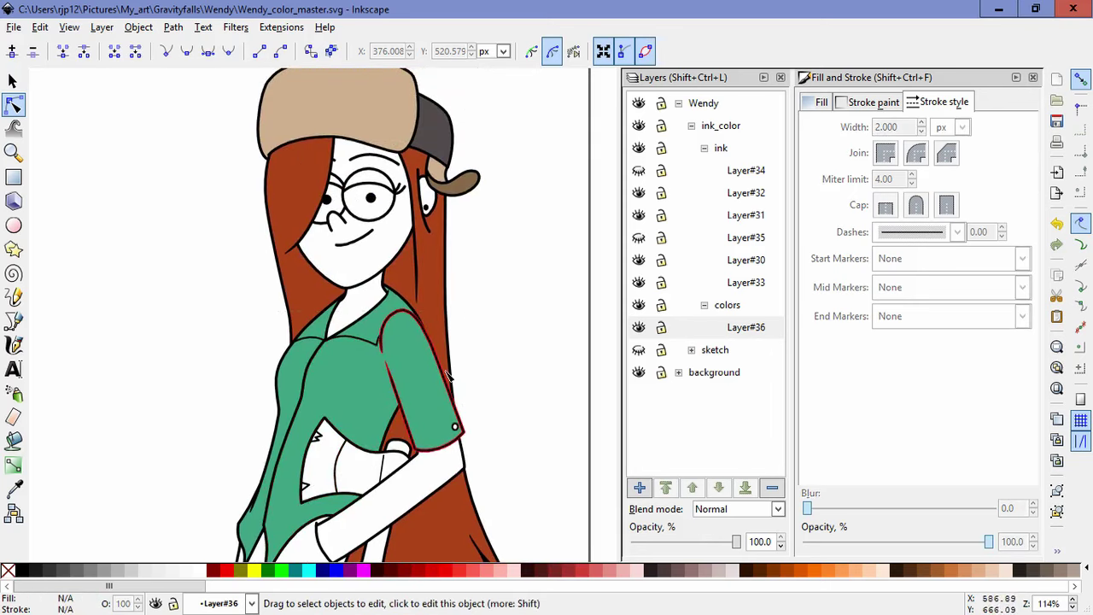
# Step: Sample the dark slate-blue palette swatch and fill the upper part of the jeans with it
pyautogui.scroll(-10, 493, 450)
pyautogui.hscroll(-3, 478, 444)
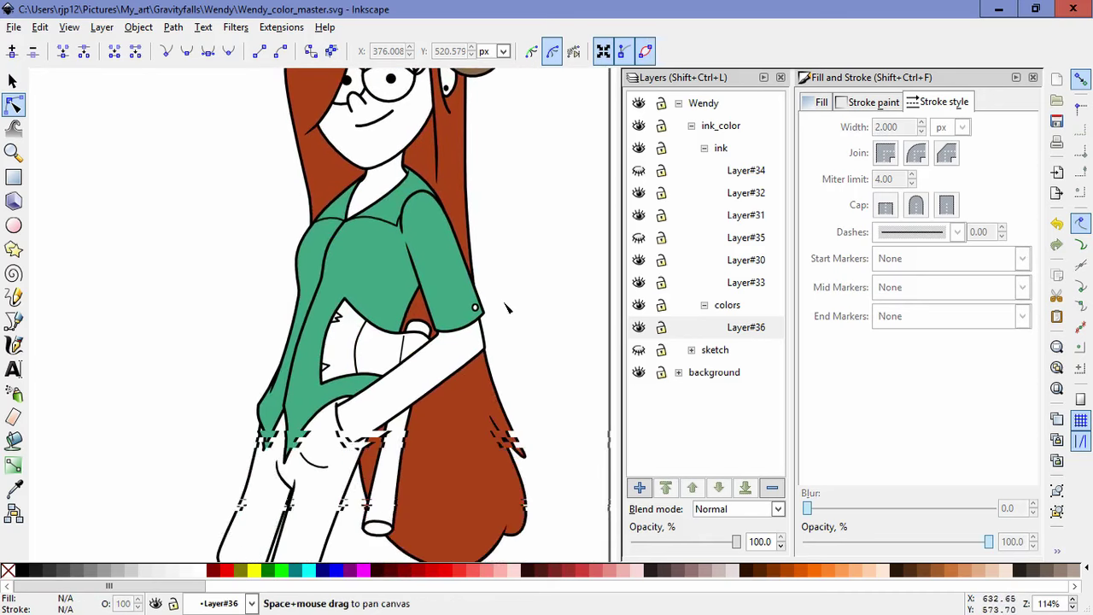
pyautogui.click(14, 489)
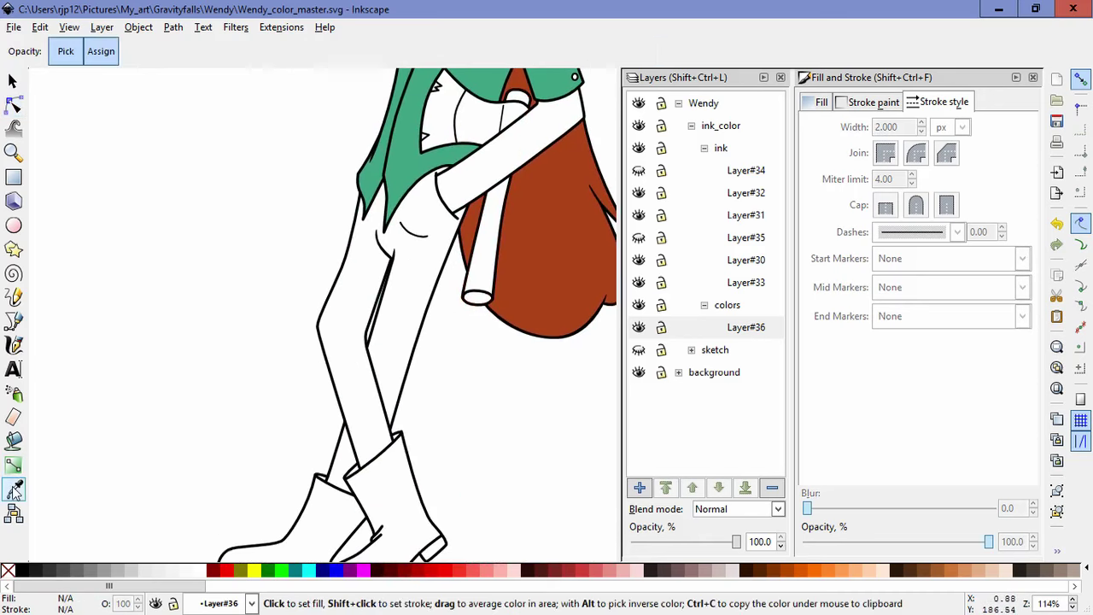
pyautogui.moveTo(90, 412); pyautogui.dragTo(301, 401)
pyautogui.moveTo(303, 274); pyautogui.dragTo(306, 286)
pyautogui.scroll(5, 310, 292)
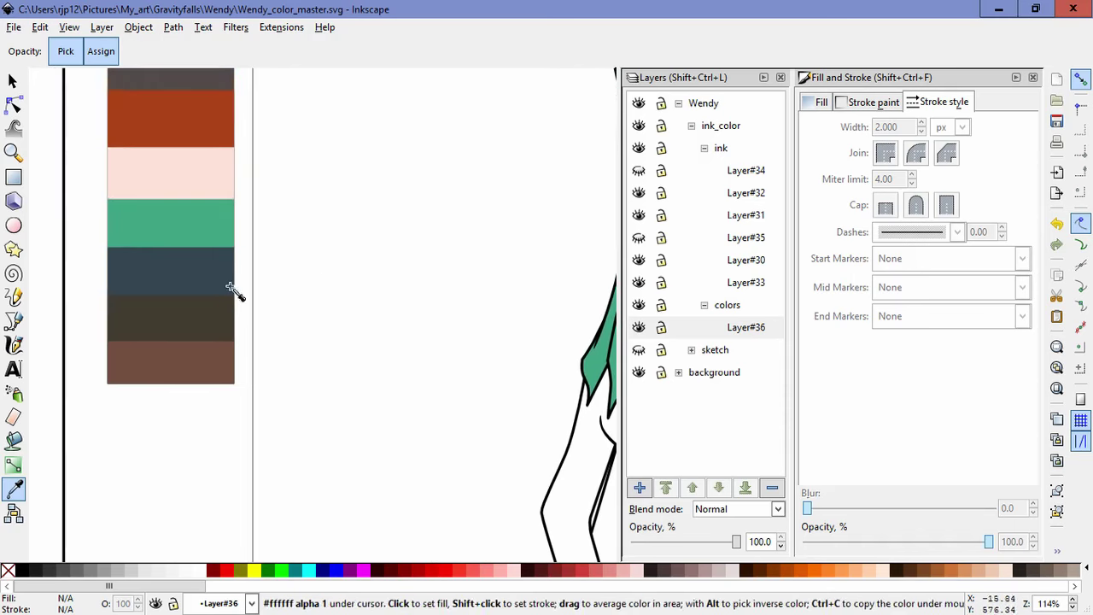
pyautogui.click(14, 440)
pyautogui.scroll(-4, 237, 310)
pyautogui.hscroll(5, 236, 310)
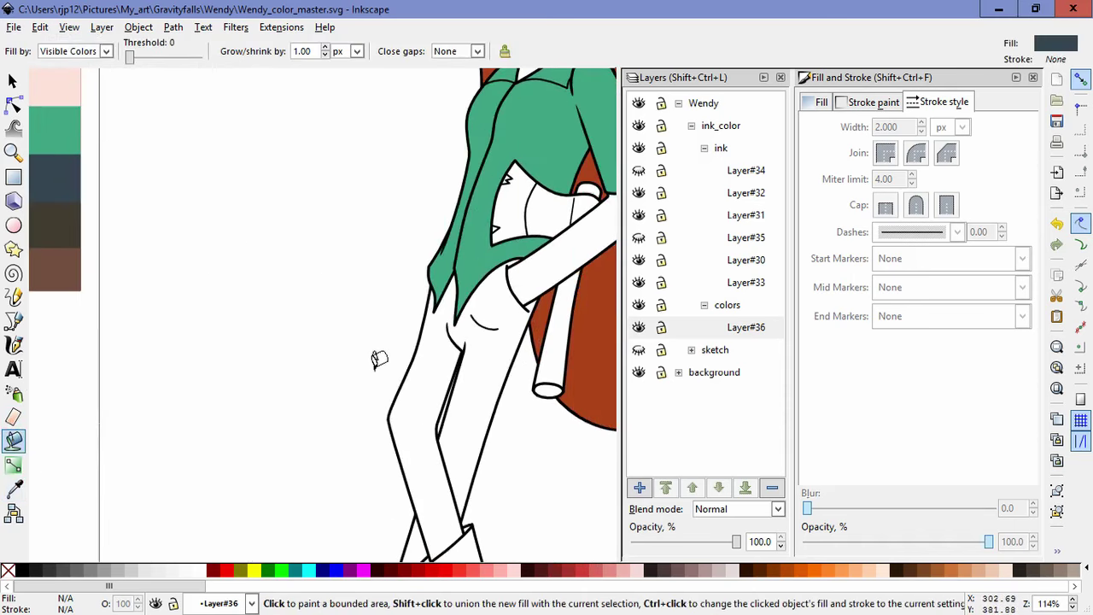
pyautogui.scroll(3, 324, 298)
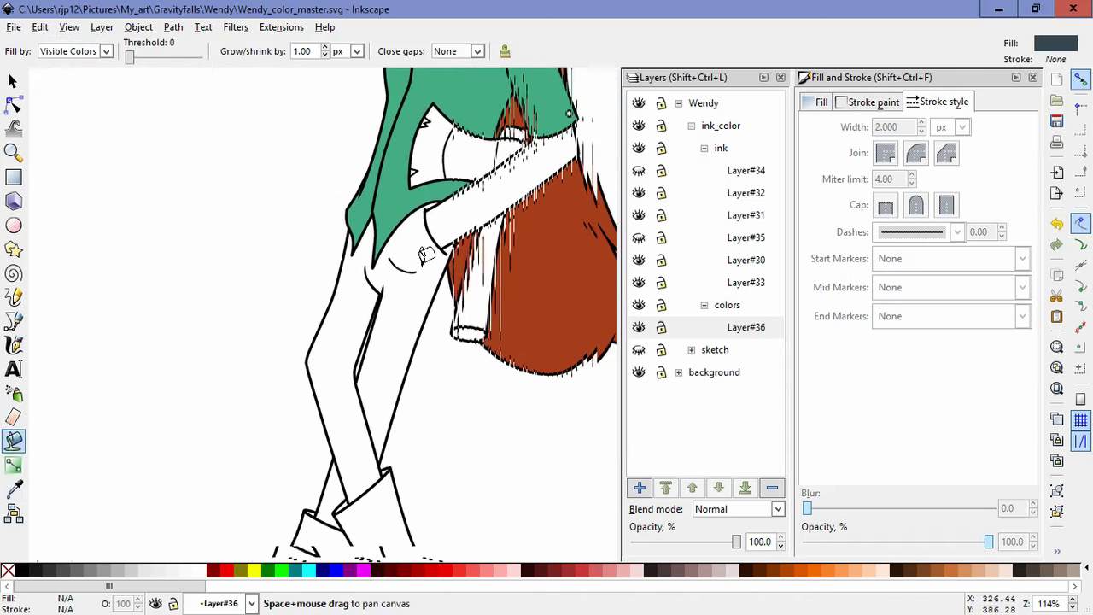
pyautogui.click(358, 261)
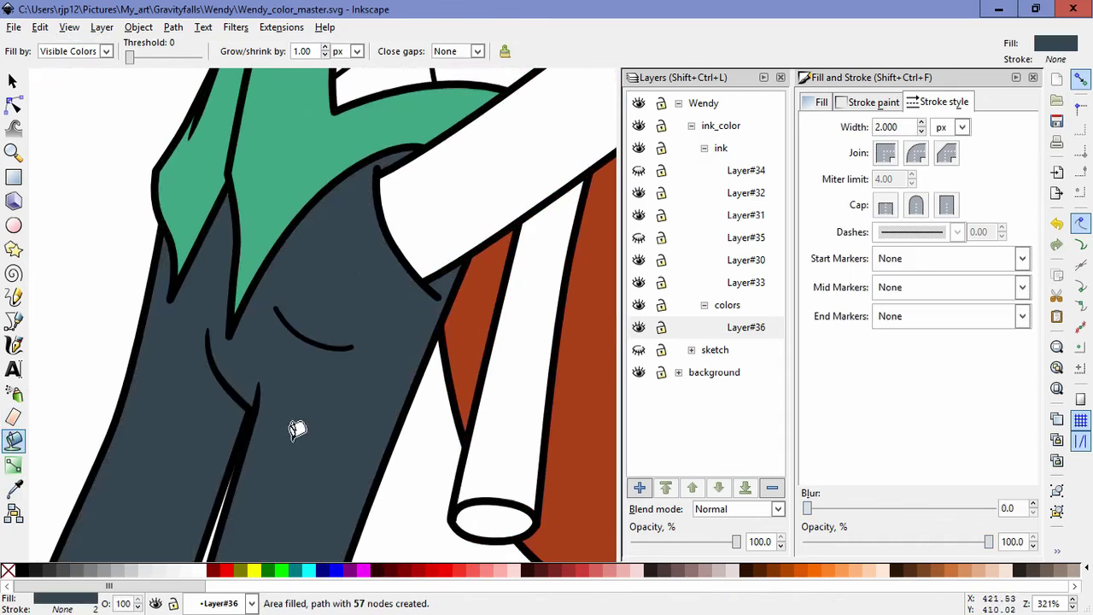
# Step: Fill the remaining lower areas of both trouser legs down to the boots with dark slate blue
pyautogui.scroll(-12, 297, 429)
pyautogui.click(249, 279)
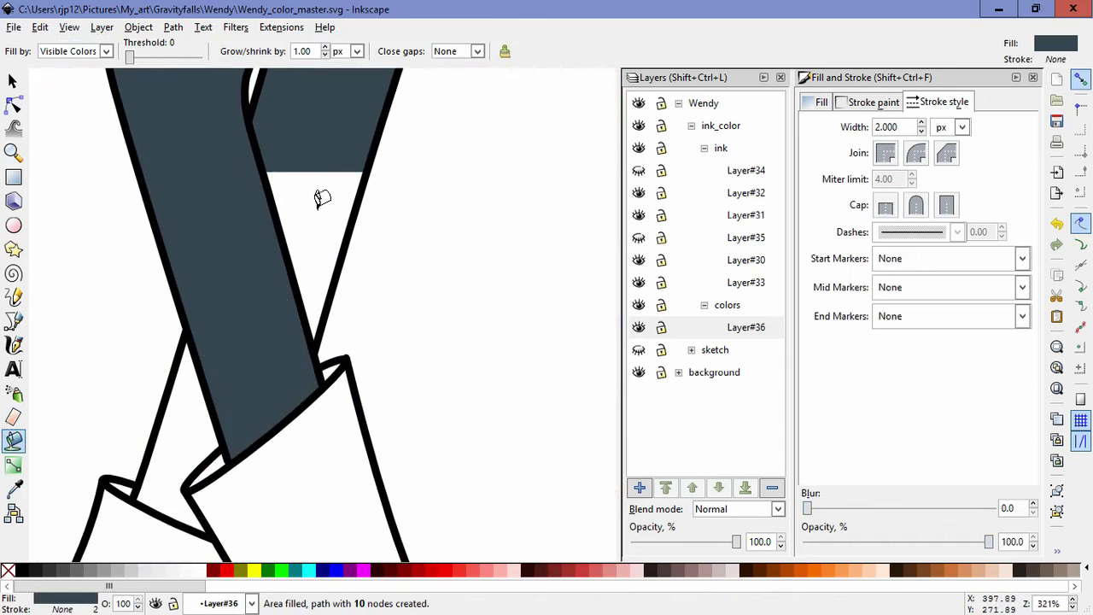
pyautogui.click(322, 199)
pyautogui.click(177, 429)
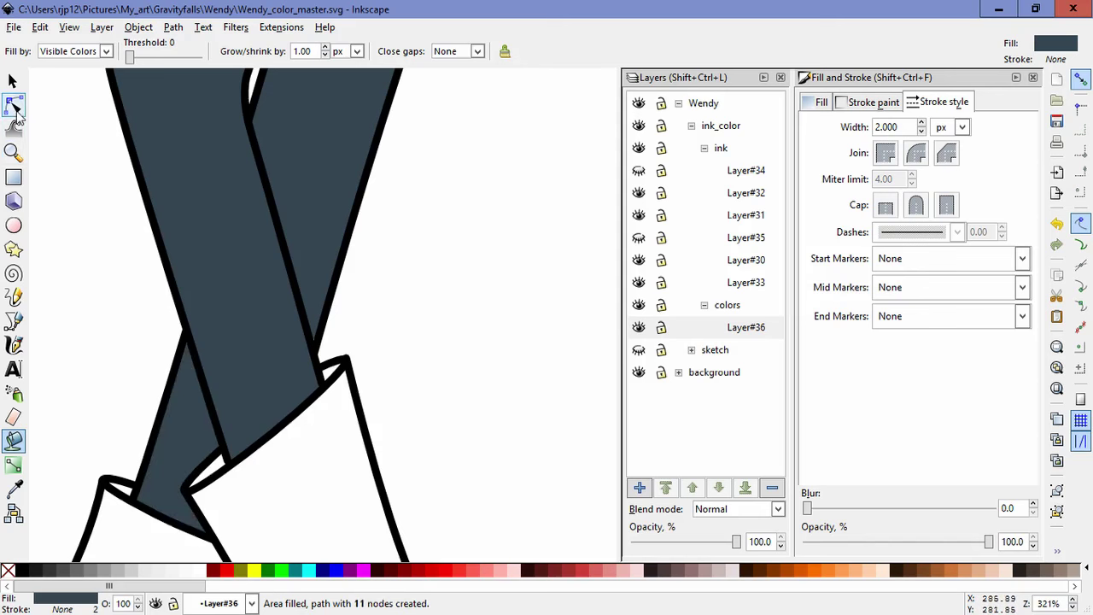
# Step: Select the dark slate-blue fills of the upper jeans and lower leg and merge them with Union
pyautogui.click(15, 105)
pyautogui.click(150, 28)
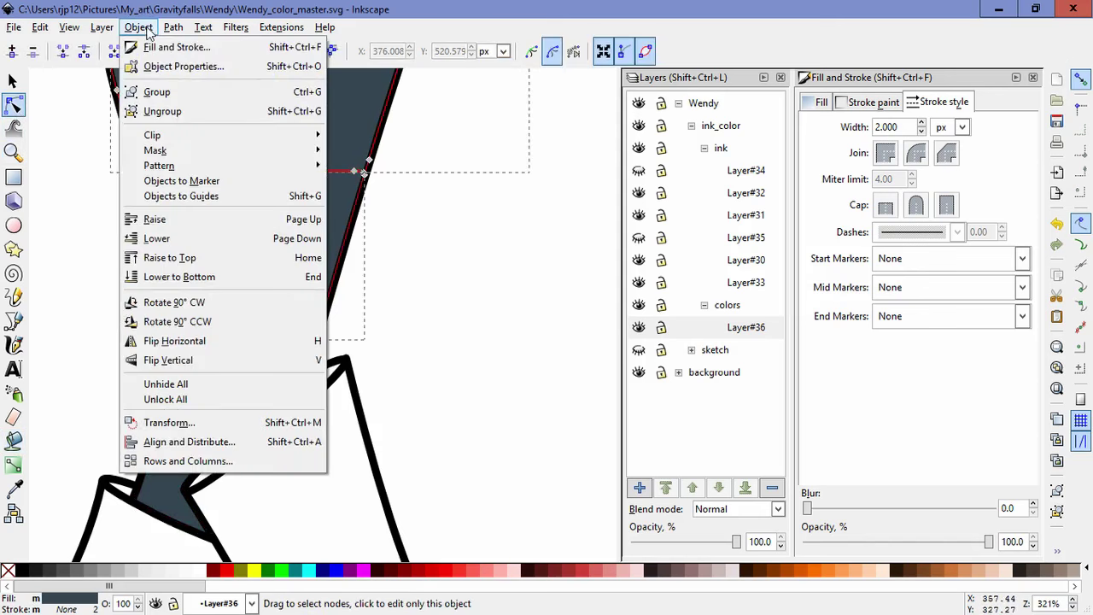
pyautogui.moveTo(173, 27)
pyautogui.click(190, 106)
pyautogui.press('Escape')
# Step: Extend the pointed lower tip of the jeans fill beside the near boot's cuff under the ink lines
pyautogui.scroll(-2, 428, 322)
pyautogui.scroll(3, 429, 323)
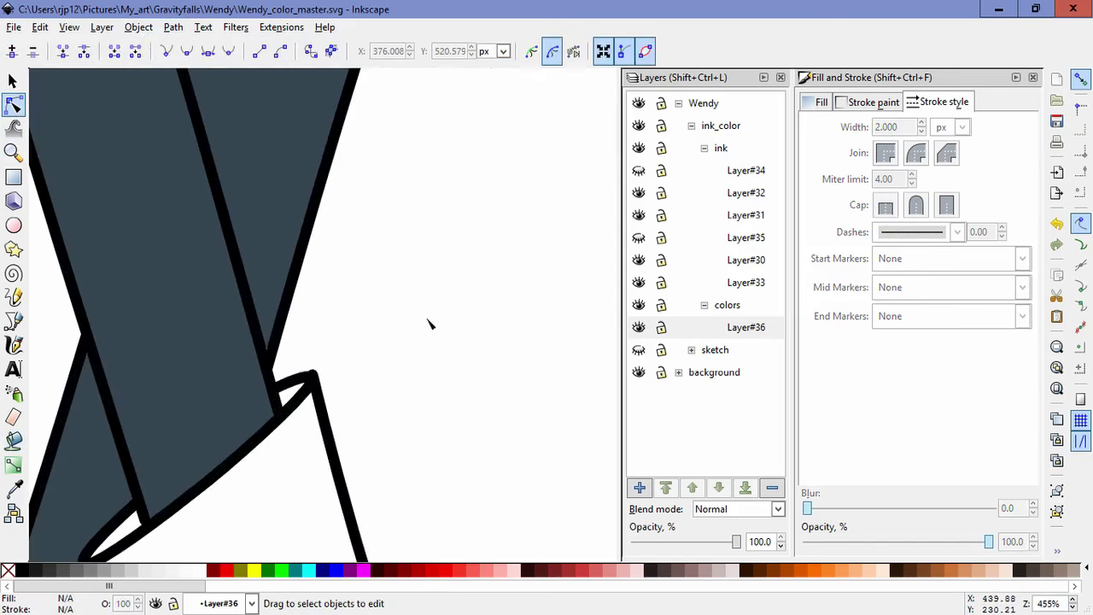
pyautogui.click(264, 244)
pyautogui.click(264, 356)
pyautogui.press('Escape')
pyautogui.press('Escape')
# Step: Extend the upper tip of the lower-leg jeans fill between the two trouser legs under the ink lines
pyautogui.moveTo(367, 396); pyautogui.dragTo(505, 230)
pyautogui.click(225, 215)
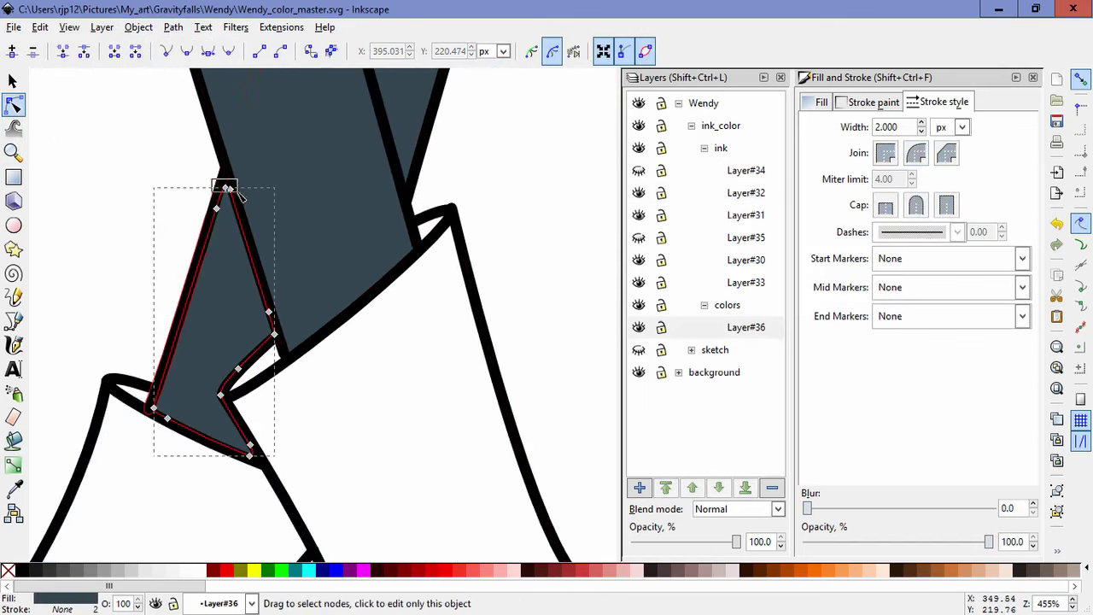
pyautogui.moveTo(211, 177); pyautogui.dragTo(239, 195)
pyautogui.moveTo(227, 187); pyautogui.dragTo(227, 181)
pyautogui.click(145, 160)
pyautogui.click(145, 160)
# Step: Sample the dark olive-brown palette swatch and fill the near boot and the openings inside both cuffs with it
pyautogui.scroll(-5, 556, 329)
pyautogui.moveTo(602, 289); pyautogui.dragTo(398, 426)
pyautogui.scroll(6, 399, 431)
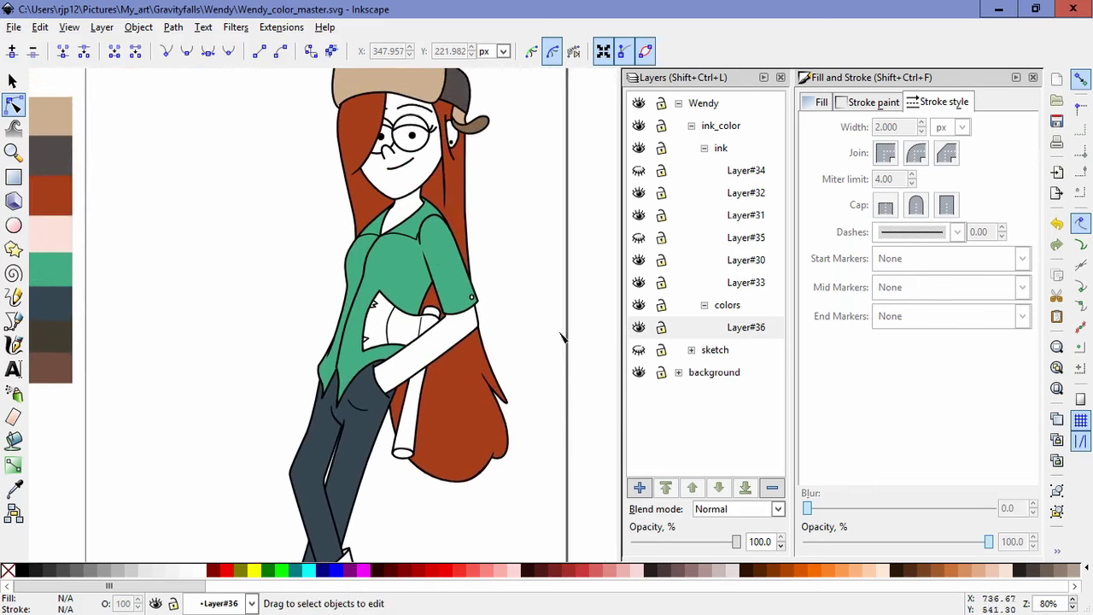
pyautogui.scroll(-6, 504, 450)
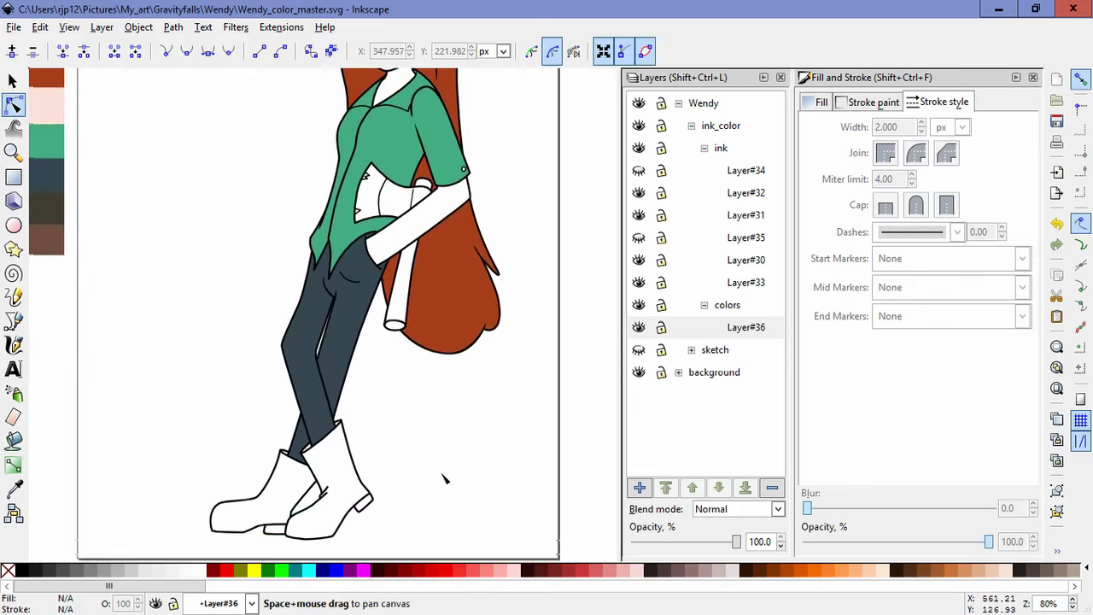
pyautogui.hscroll(-2, 506, 461)
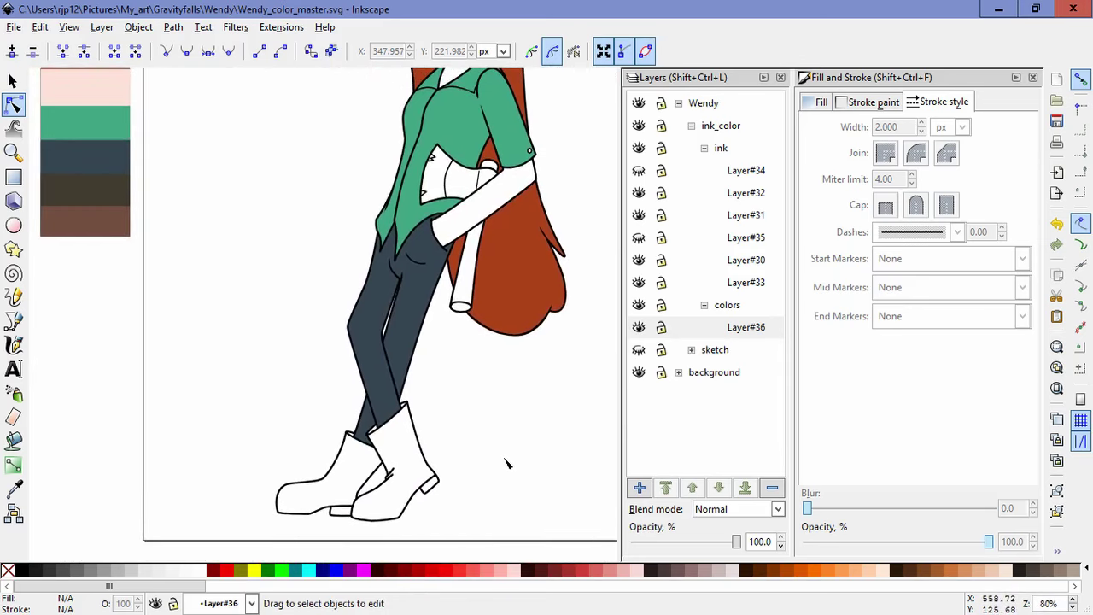
pyautogui.click(13, 489)
pyautogui.click(61, 194)
pyautogui.click(13, 441)
pyautogui.scroll(2, 420, 493)
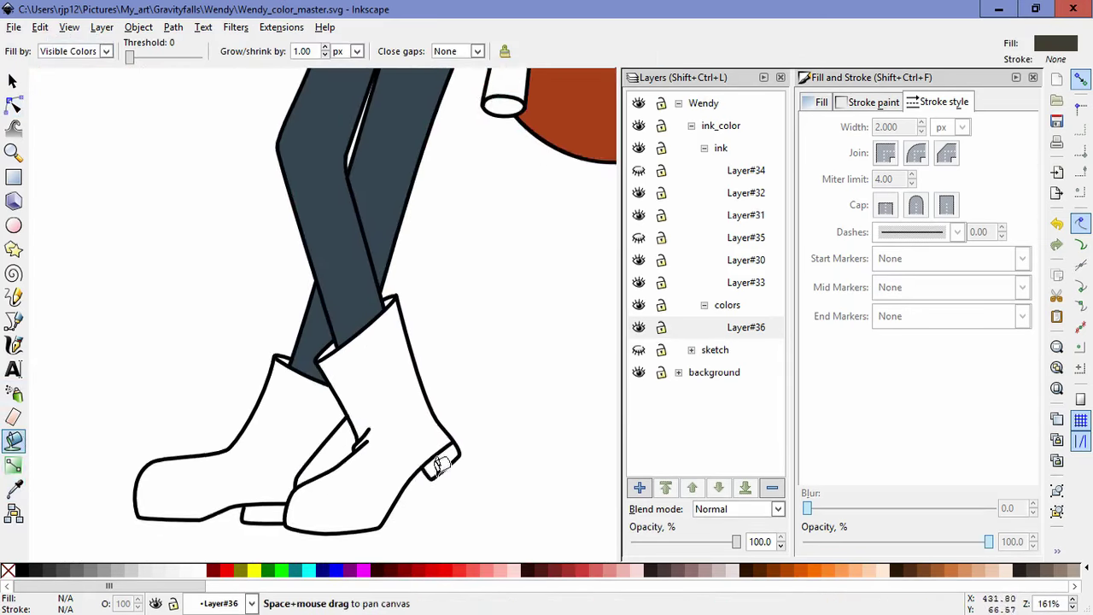
pyautogui.scroll(2, 438, 465)
pyautogui.click(439, 298)
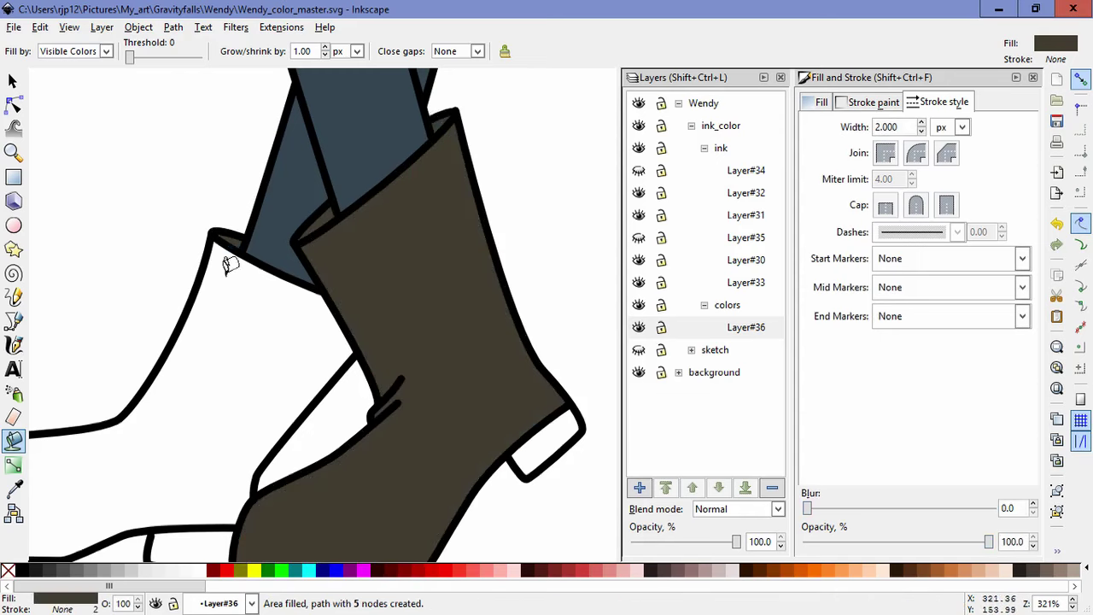
# Step: Fill the far boot and the heels of both boots with dark olive-brown
pyautogui.click(206, 359)
pyautogui.moveTo(241, 517); pyautogui.dragTo(285, 384)
pyautogui.click(250, 411)
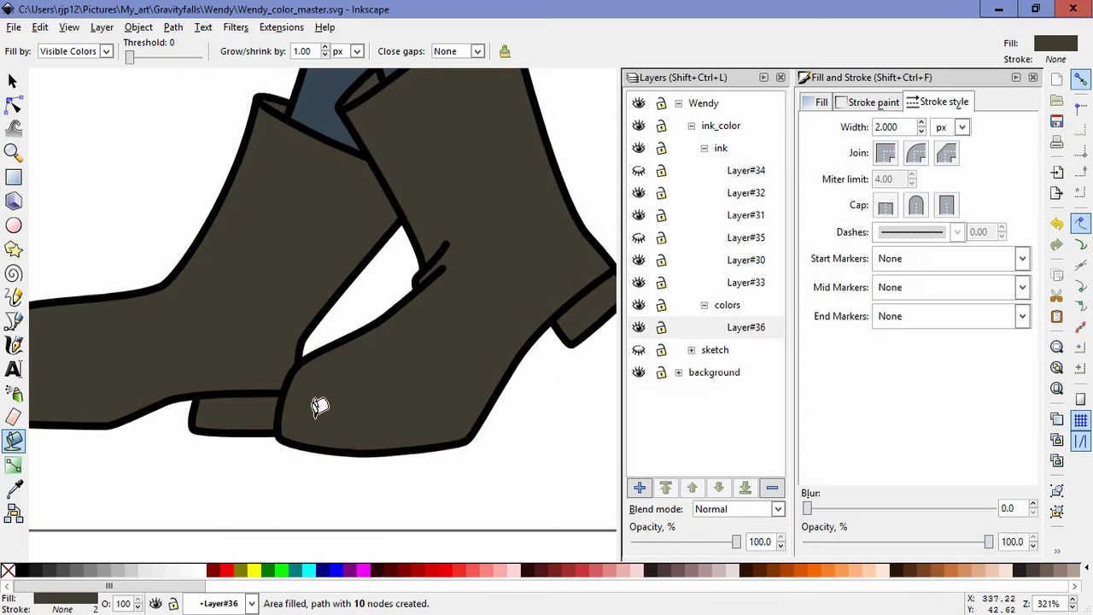
# Step: Select the dark olive-brown fills of both boots and their heels and merge them with Union
pyautogui.click(14, 104)
pyautogui.keyDown('shift'); pyautogui.click(256, 257); pyautogui.keyUp('shift')
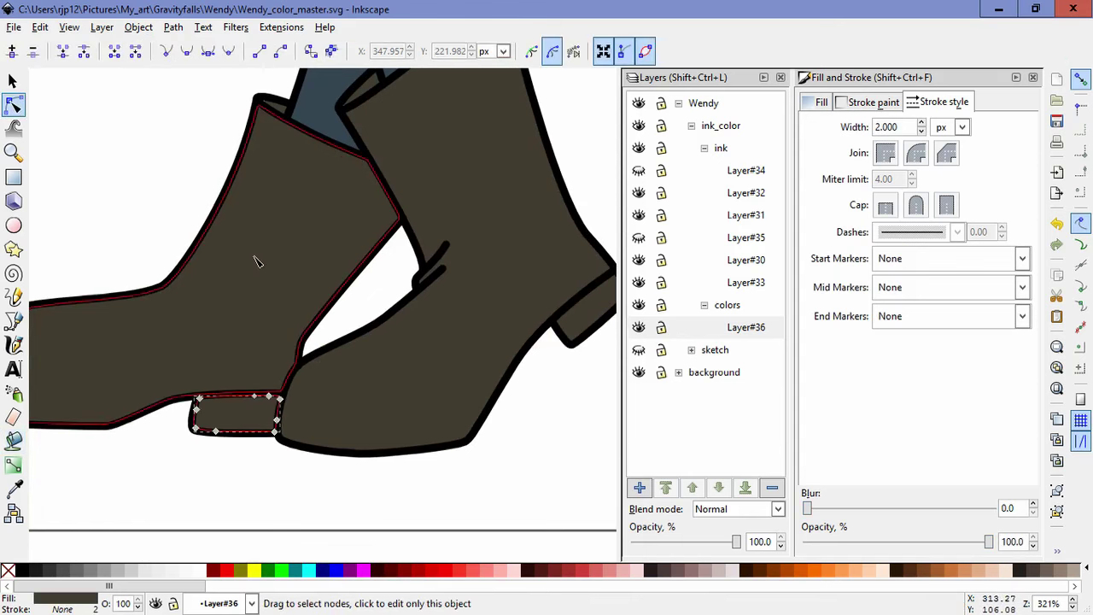
pyautogui.keyDown('shift'); pyautogui.click(433, 381); pyautogui.keyUp('shift')
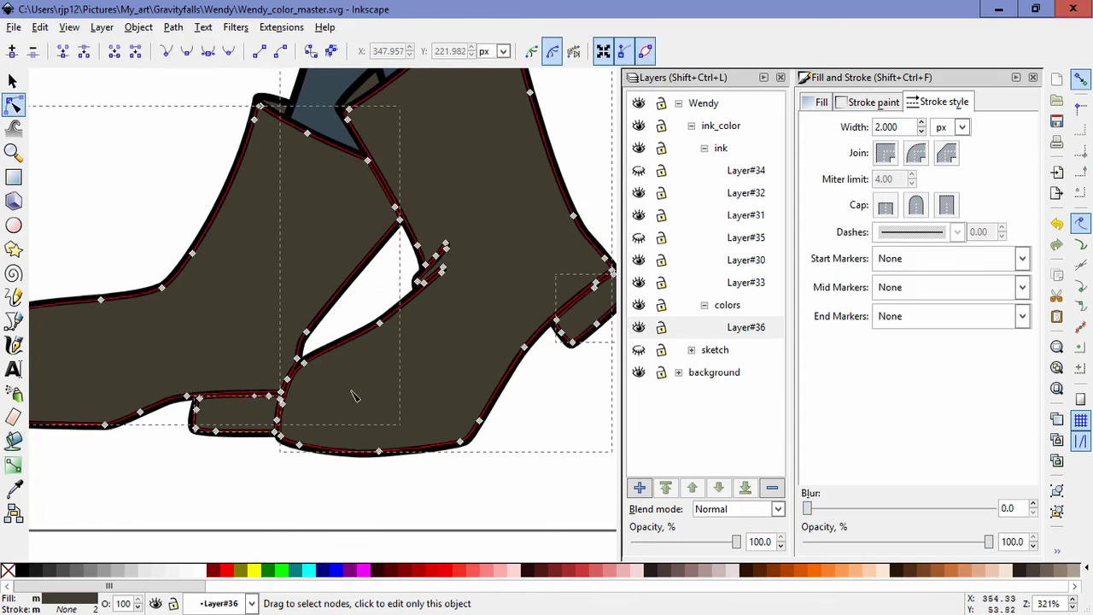
pyautogui.click(174, 27)
pyautogui.click(215, 108)
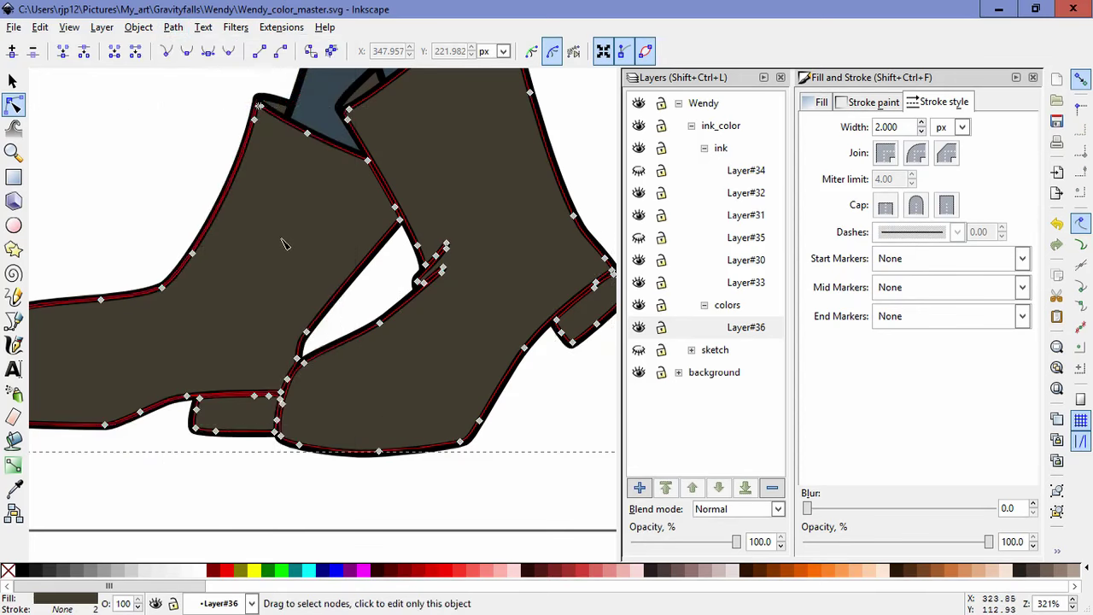
pyautogui.click(372, 309)
# Step: Extend the pointed tip of the fill inside the near boot's cuff under the ink outline
pyautogui.scroll(2, 375, 324)
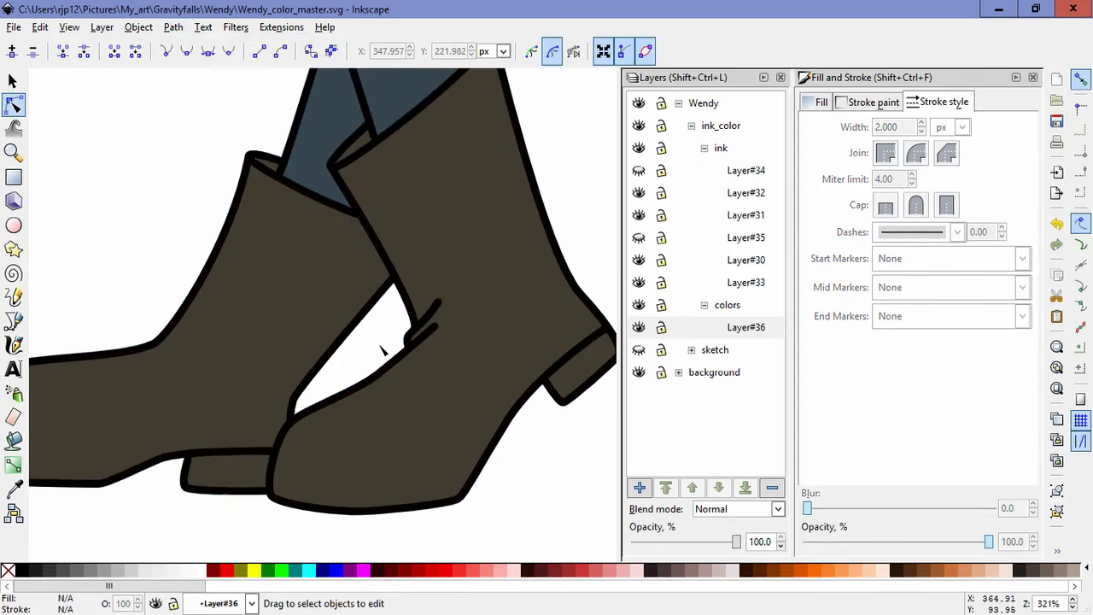
pyautogui.click(261, 168)
pyautogui.scroll(4, 278, 171)
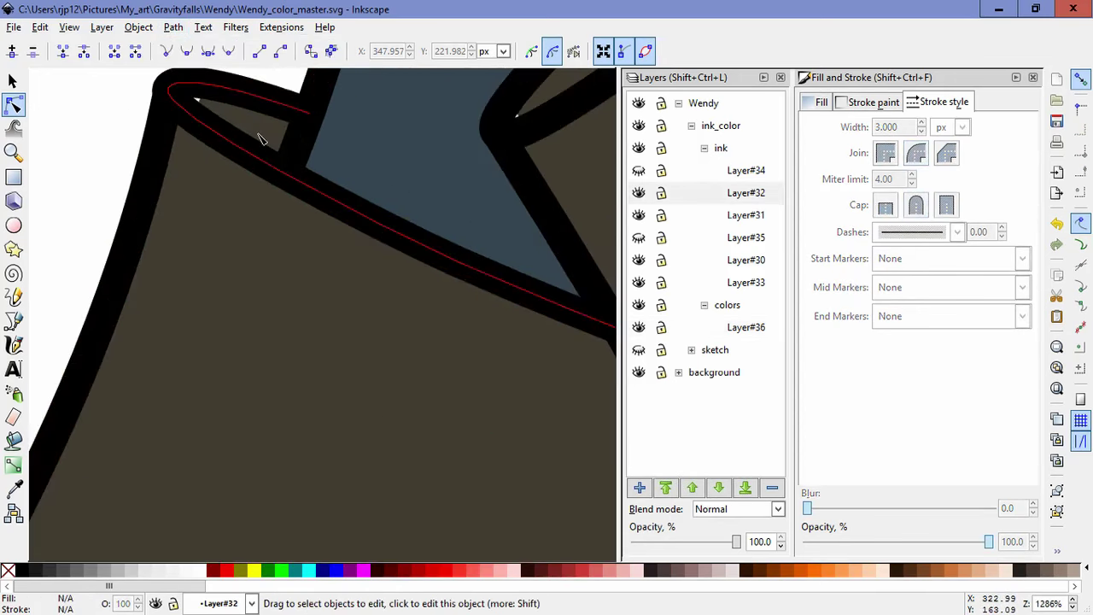
pyautogui.click(262, 128)
pyautogui.click(519, 110)
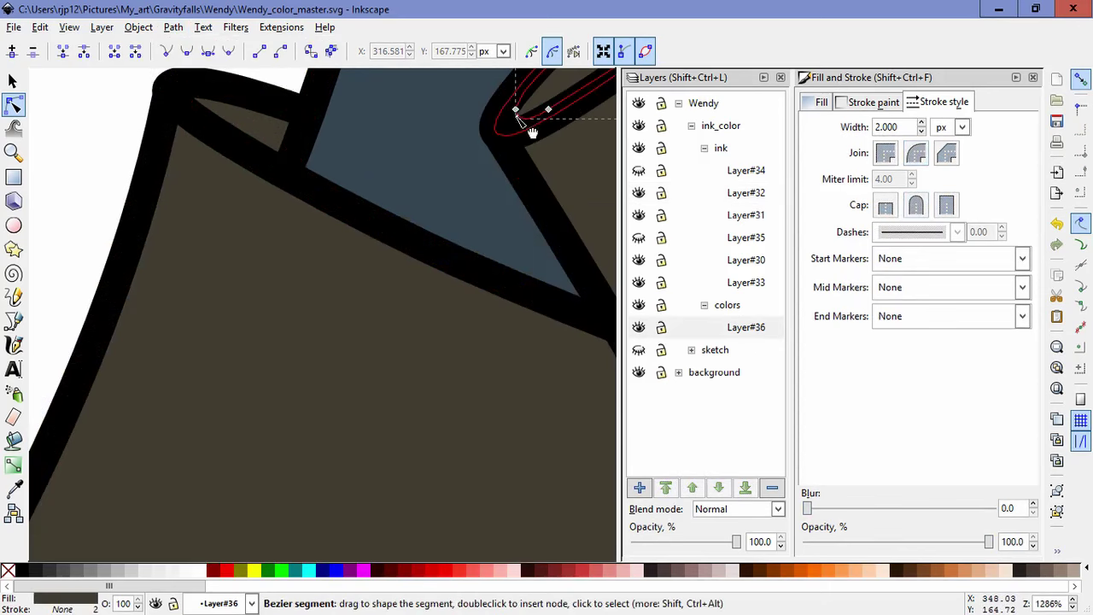
pyautogui.moveTo(516, 110); pyautogui.dragTo(511, 120)
# Step: Select the far boot's cuff-opening fill together with the near boot's and lower their lightness to 22
pyautogui.keyDown('shift'); pyautogui.click(261, 125); pyautogui.keyUp('shift')
pyautogui.click(807, 103)
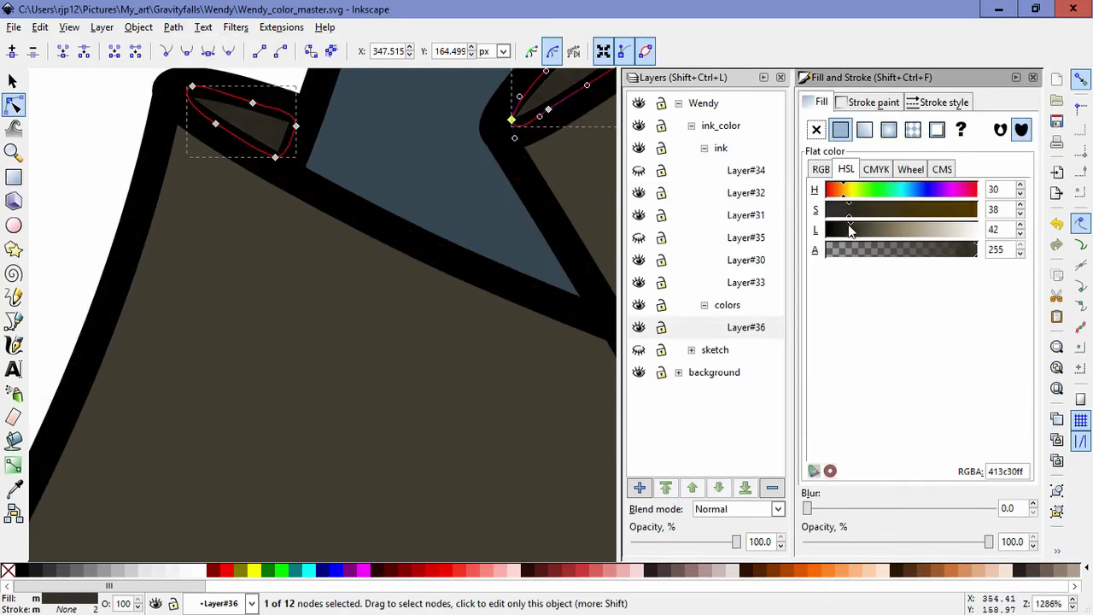
pyautogui.press('Escape')
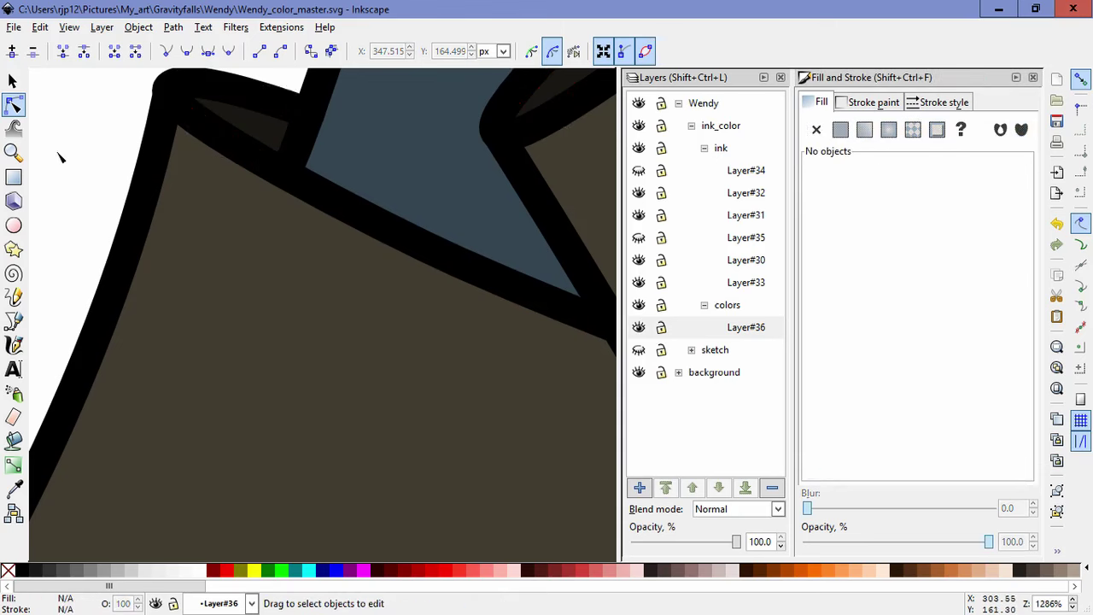
# Step: Recolor the remaining small fill inside the near boot's cuff by sampling the darkened color of the other cuff opening
pyautogui.scroll(-4, 251, 249)
pyautogui.scroll(2, 461, 101)
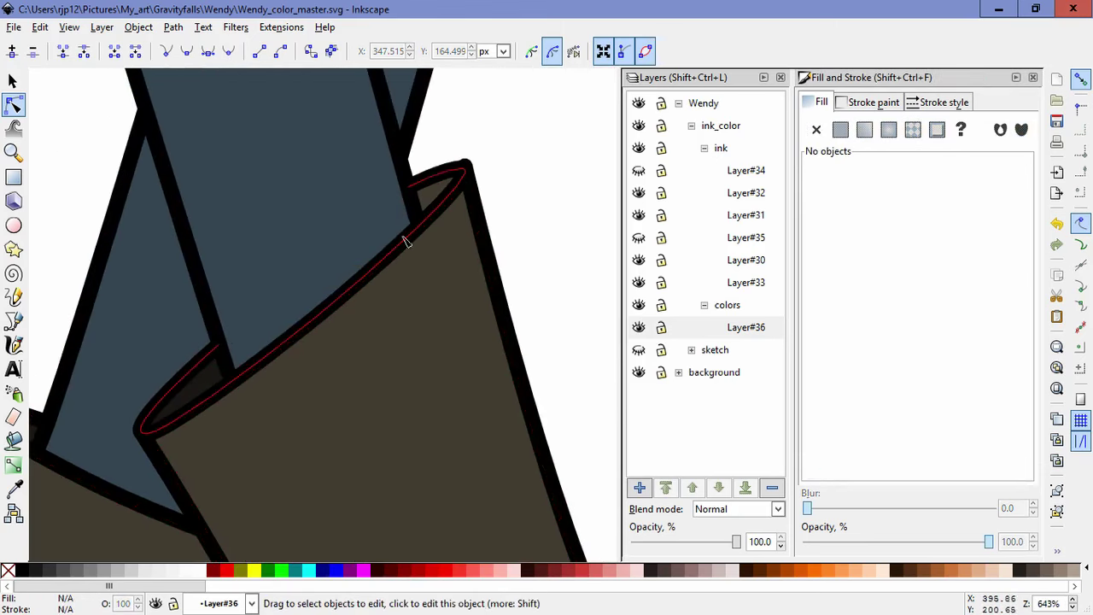
pyautogui.click(432, 196)
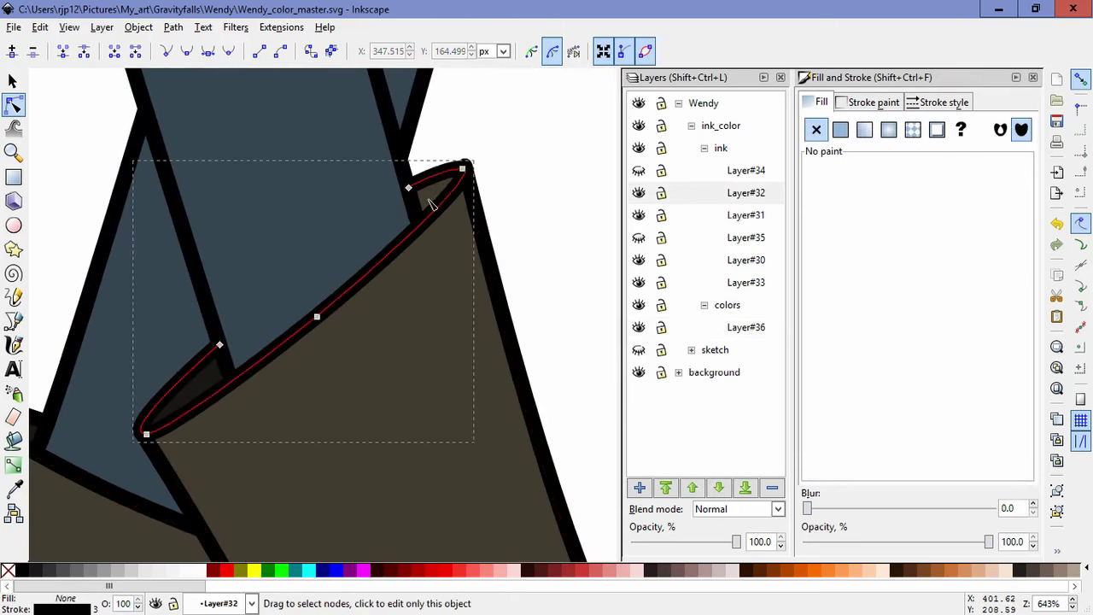
pyautogui.scroll(4, 431, 197)
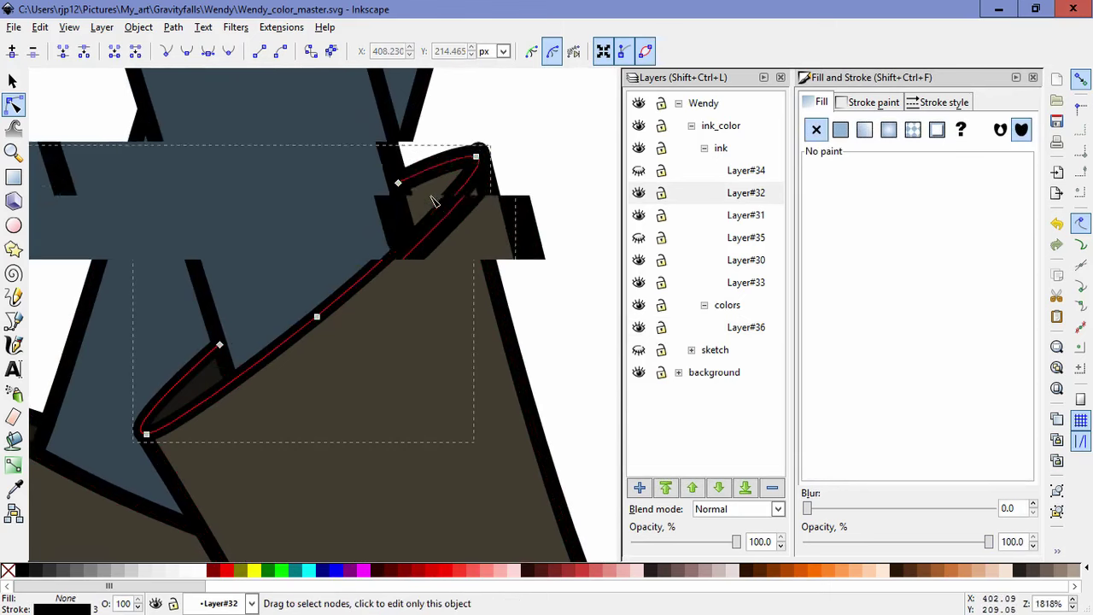
pyautogui.click(431, 198)
pyautogui.scroll(-4, 465, 265)
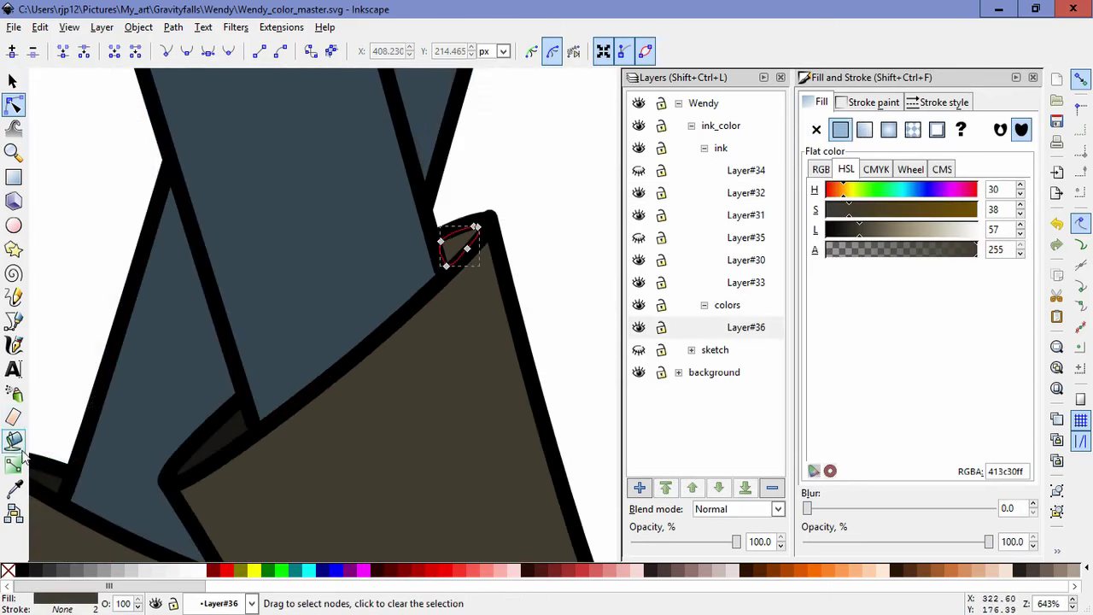
pyautogui.click(14, 489)
pyautogui.scroll(4, 215, 453)
pyautogui.click(228, 371)
pyautogui.scroll(-5, 309, 381)
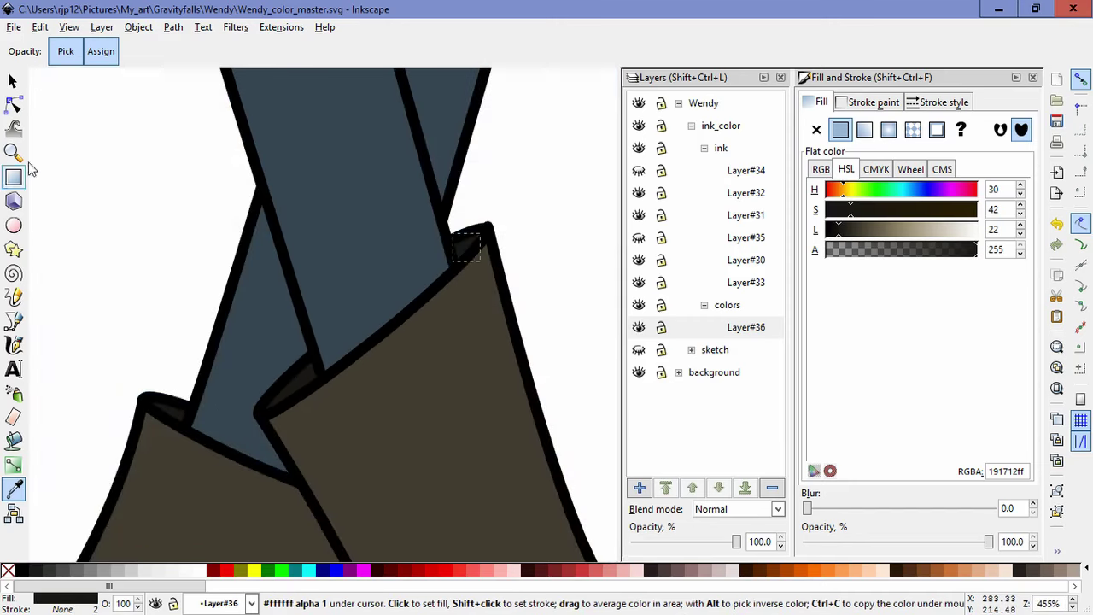
pyautogui.click(14, 104)
pyautogui.click(190, 240)
# Step: Sample the reddish-brown palette swatch and draw a closed Bezier shape with a wavy upper edge around the lower parts of both boots
pyautogui.scroll(-3, 325, 326)
pyautogui.moveTo(388, 460); pyautogui.dragTo(454, 362)
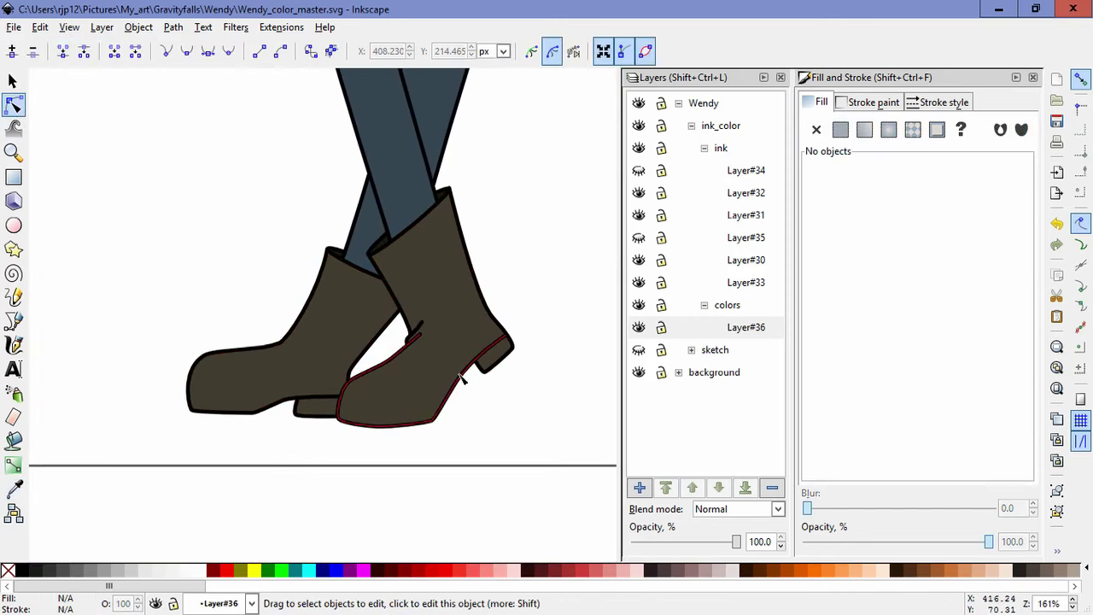
pyautogui.moveTo(347, 436); pyautogui.dragTo(381, 466)
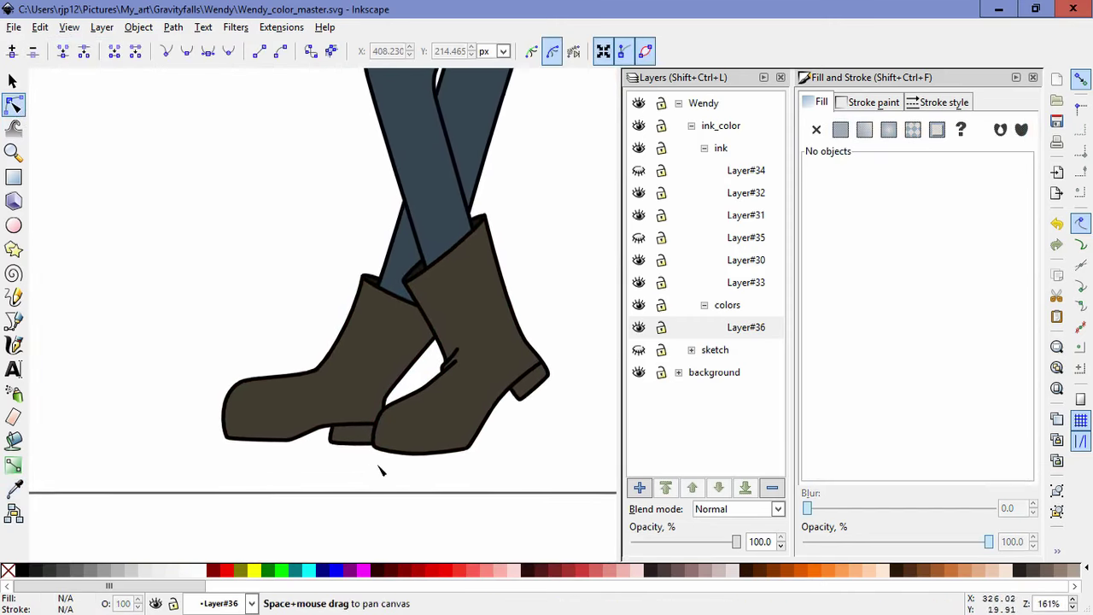
pyautogui.scroll(-3, 152, 445)
pyautogui.moveTo(151, 446); pyautogui.dragTo(204, 512)
pyautogui.click(13, 490)
pyautogui.click(15, 321)
pyautogui.scroll(4, 322, 474)
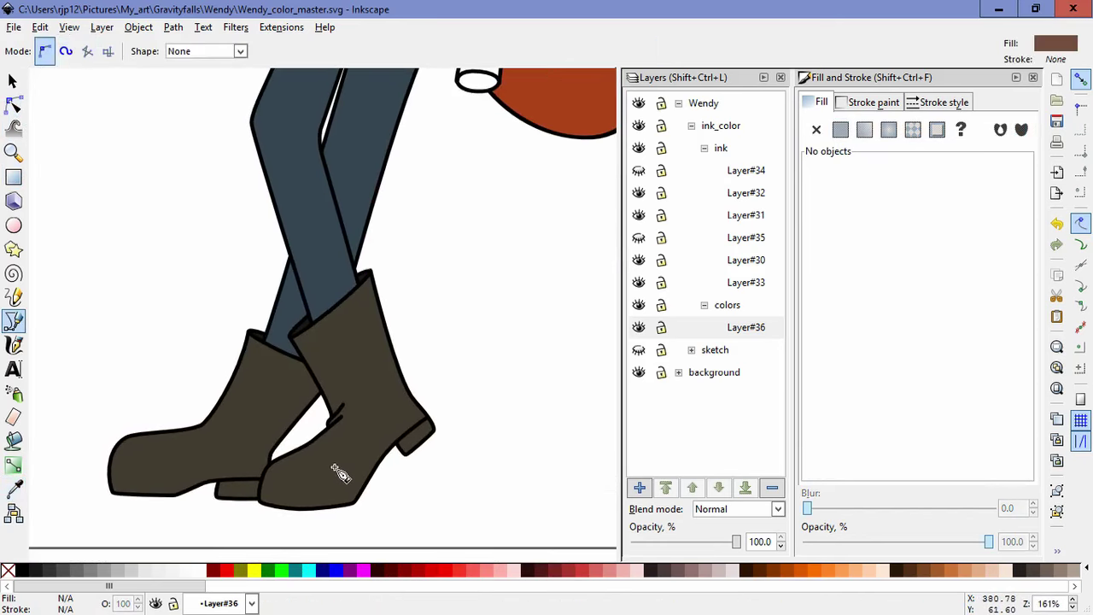
pyautogui.scroll(1, 321, 384)
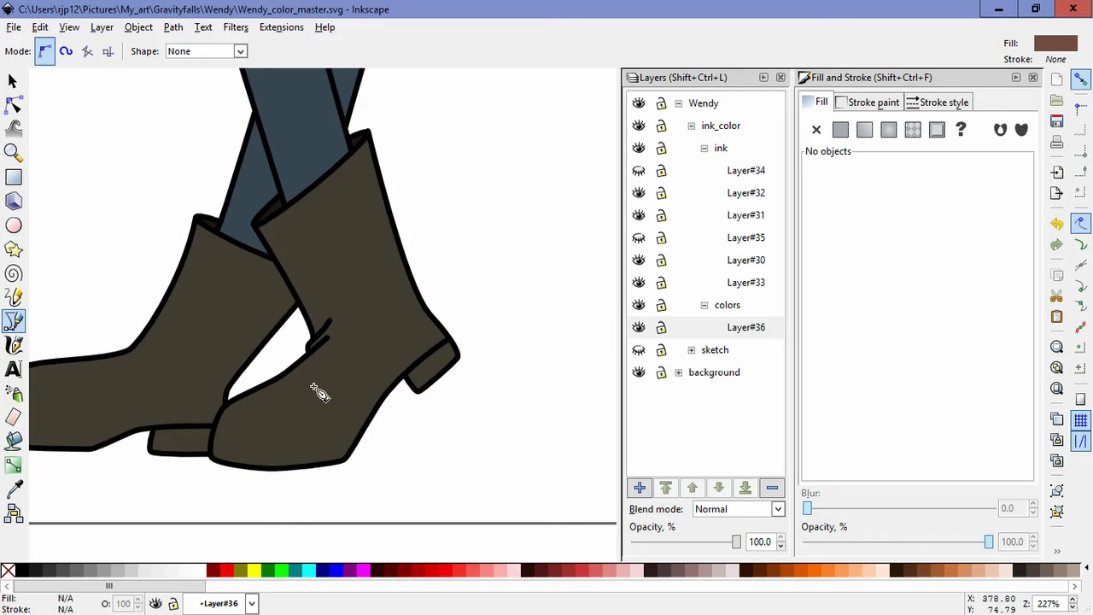
pyautogui.moveTo(296, 316); pyautogui.dragTo(328, 290)
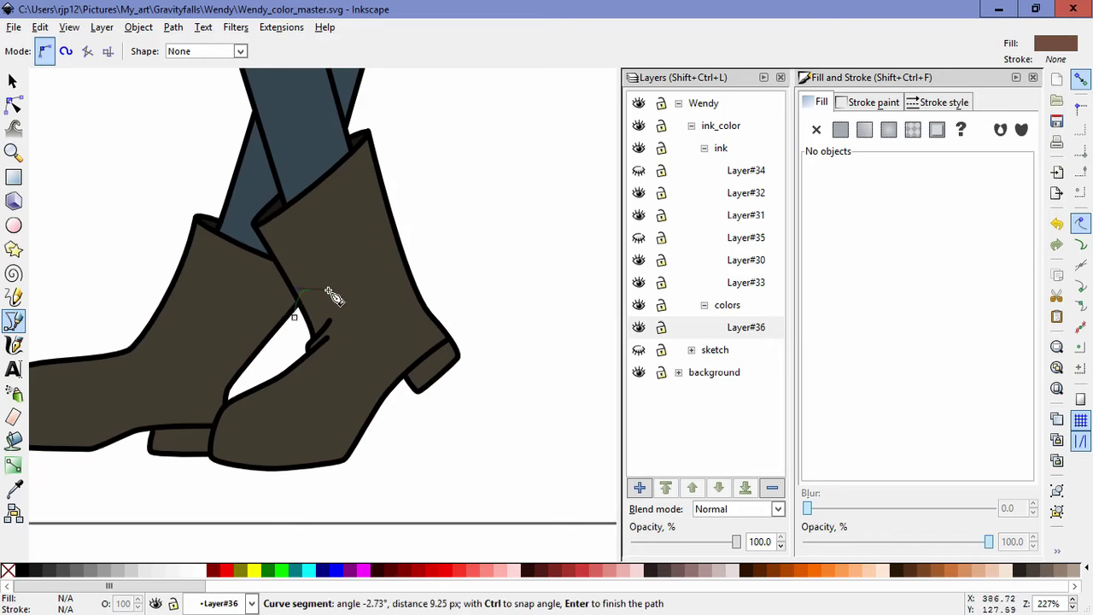
pyautogui.click(339, 318)
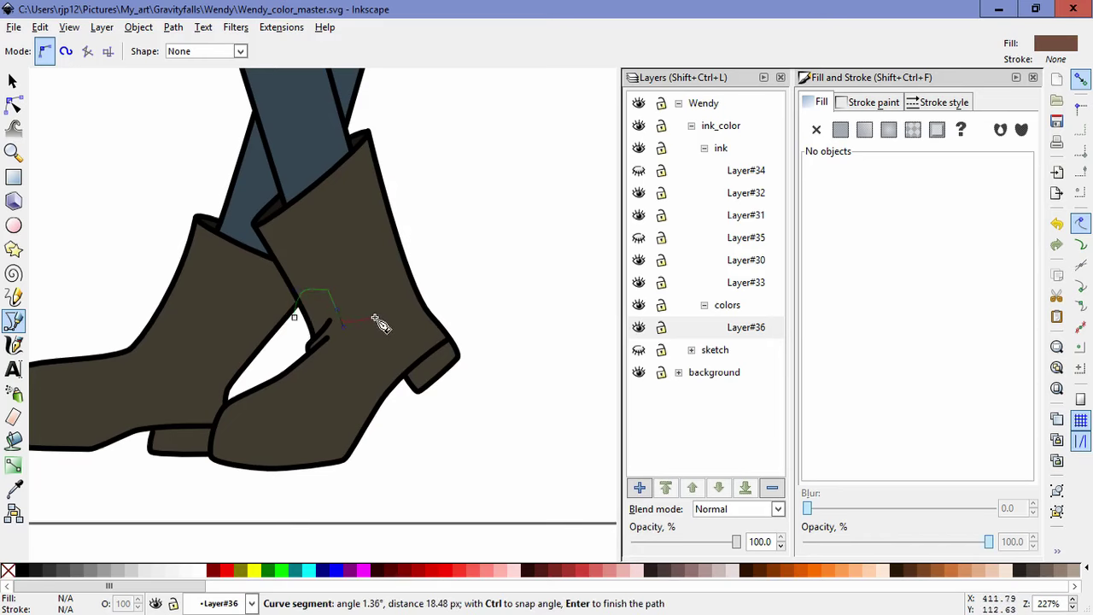
pyautogui.moveTo(381, 311); pyautogui.dragTo(405, 309)
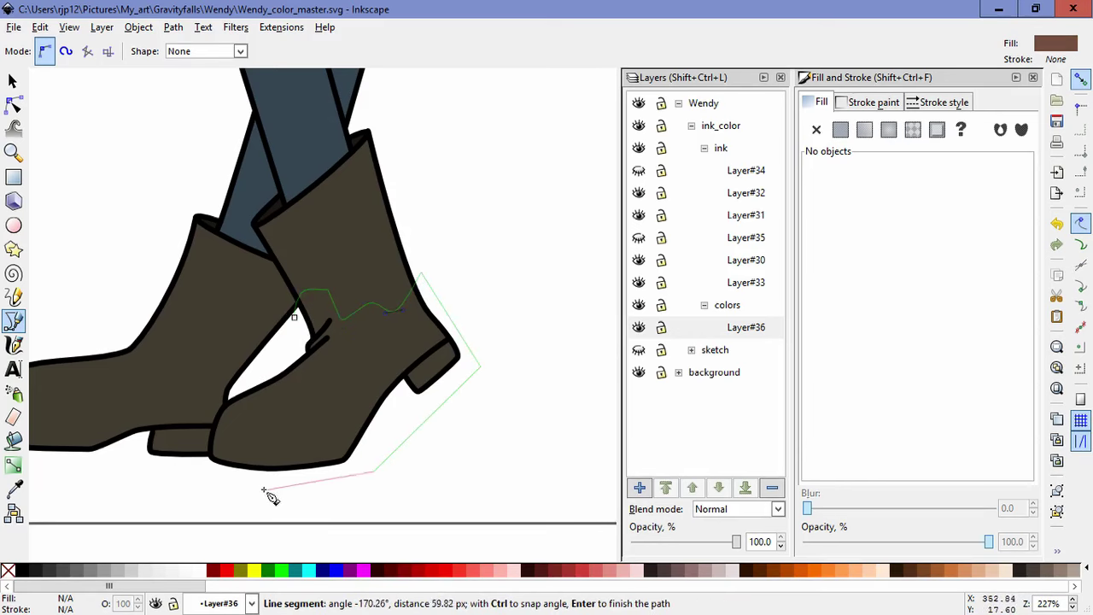
pyautogui.moveTo(140, 466); pyautogui.dragTo(354, 473)
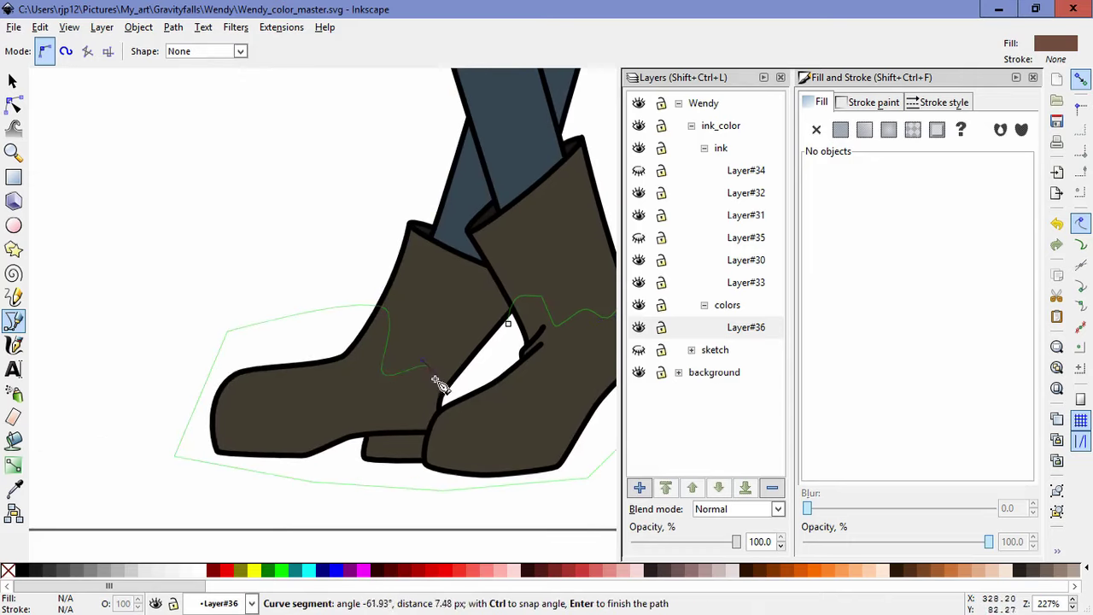
pyautogui.click(508, 326)
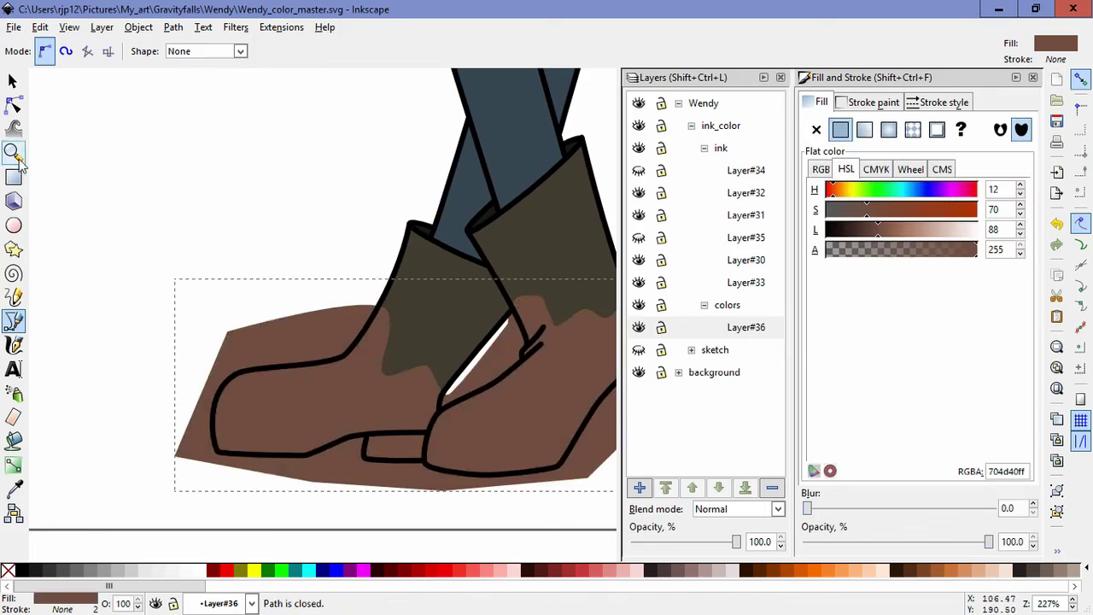
# Step: Make the corner node on the reddish-brown shape's wavy edge near the near boot's ankle smooth
pyautogui.click(13, 104)
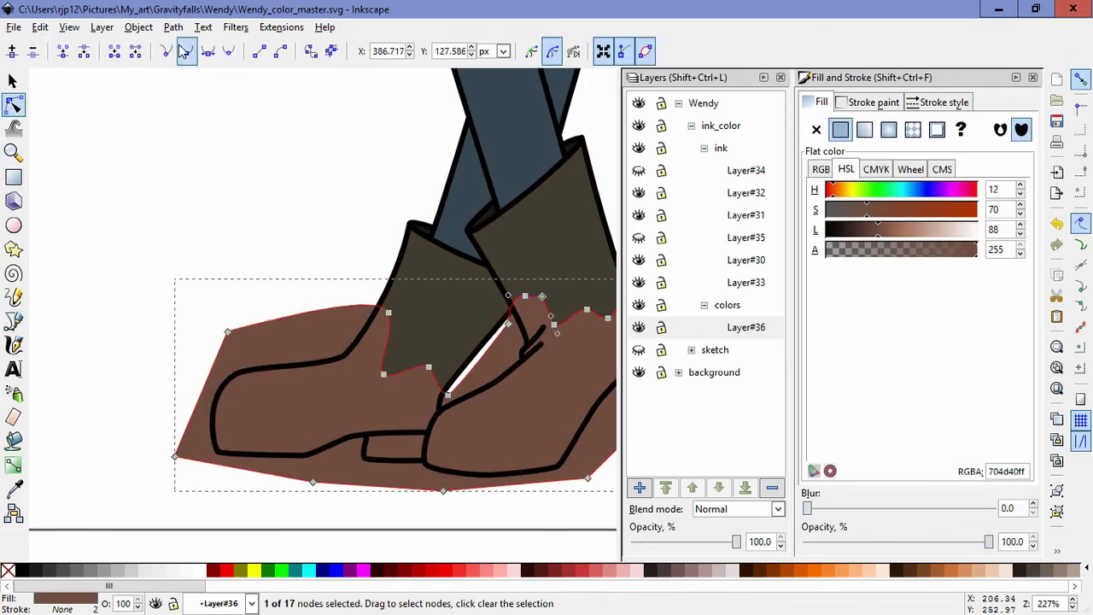
pyautogui.click(369, 230)
pyautogui.moveTo(533, 315); pyautogui.dragTo(379, 363)
pyautogui.click(380, 361)
pyautogui.click(388, 344)
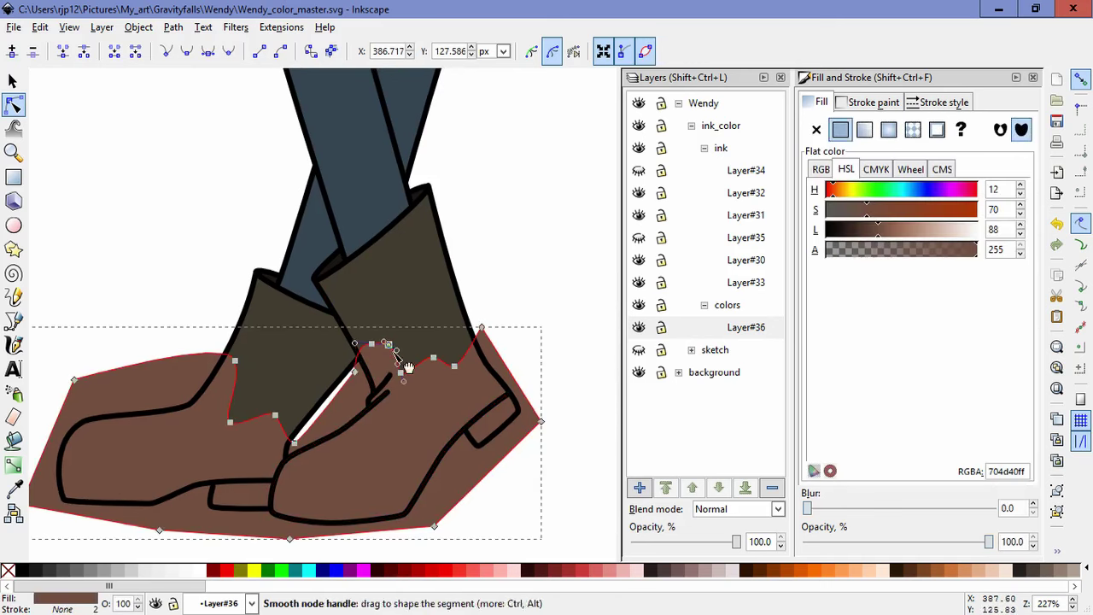
pyautogui.scroll(2, 412, 354)
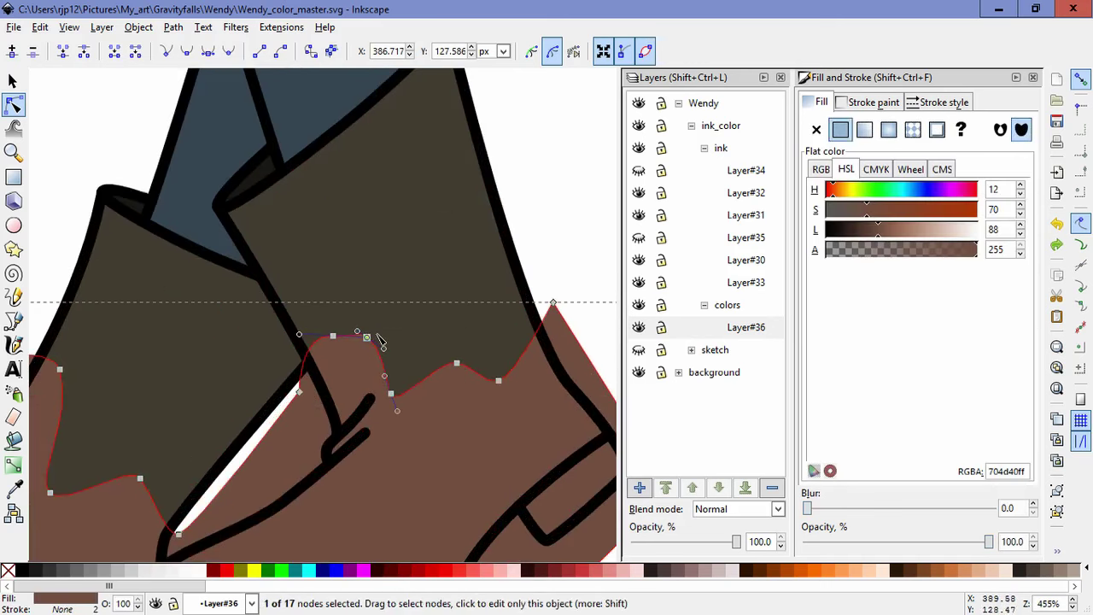
pyautogui.click(568, 268)
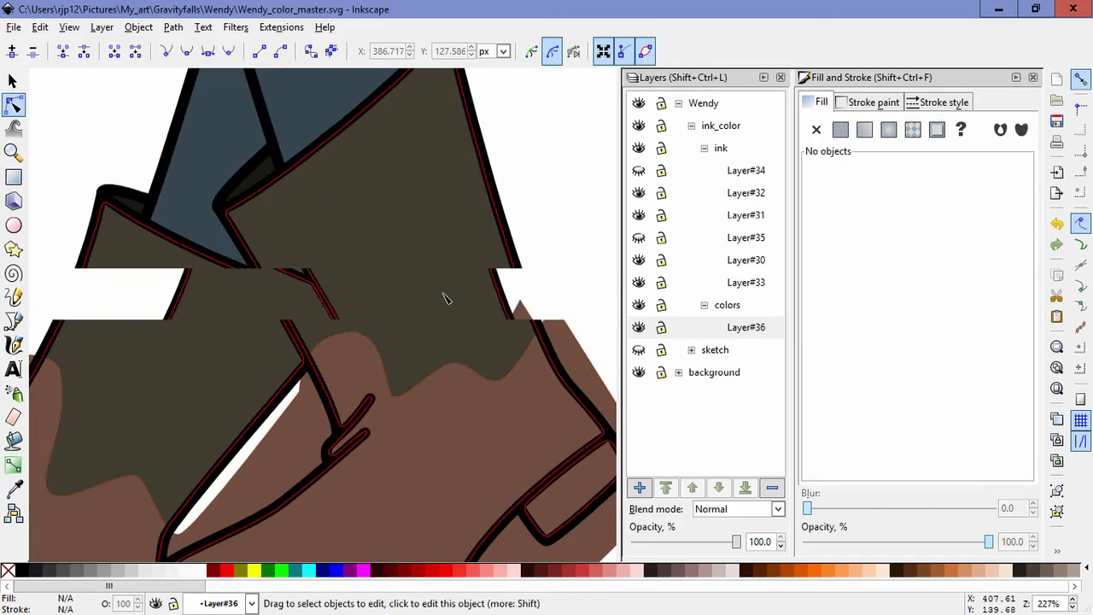
# Step: Place the merged boot shape above the reddish-brown shape and make it white with lightness 255
pyautogui.scroll(-2, 435, 281)
pyautogui.click(431, 261)
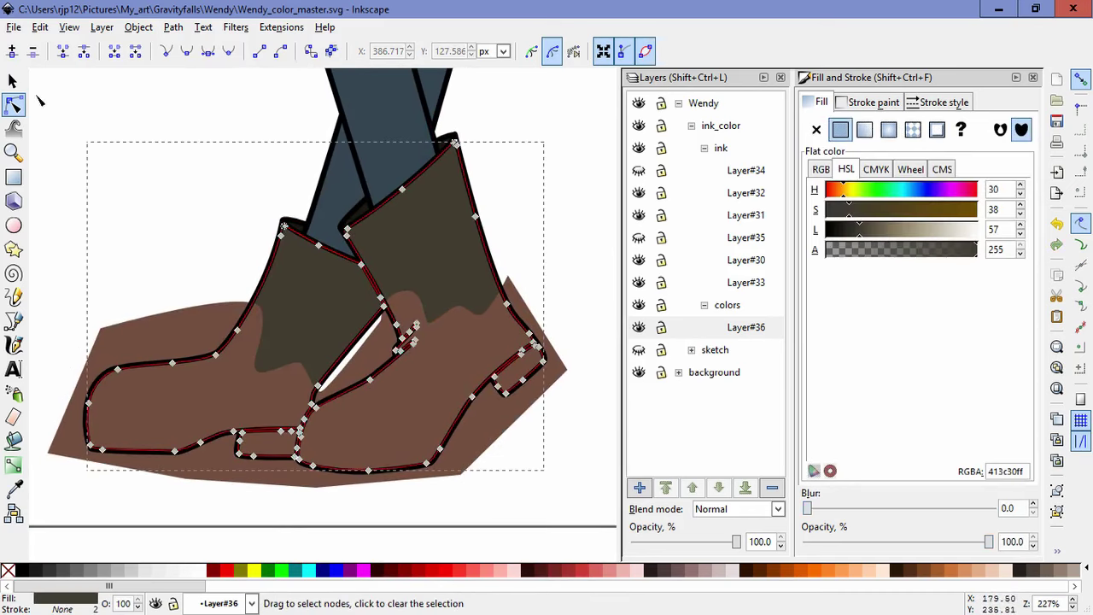
pyautogui.press('s')
pyautogui.moveTo(939, 241); pyautogui.dragTo(1046, 246)
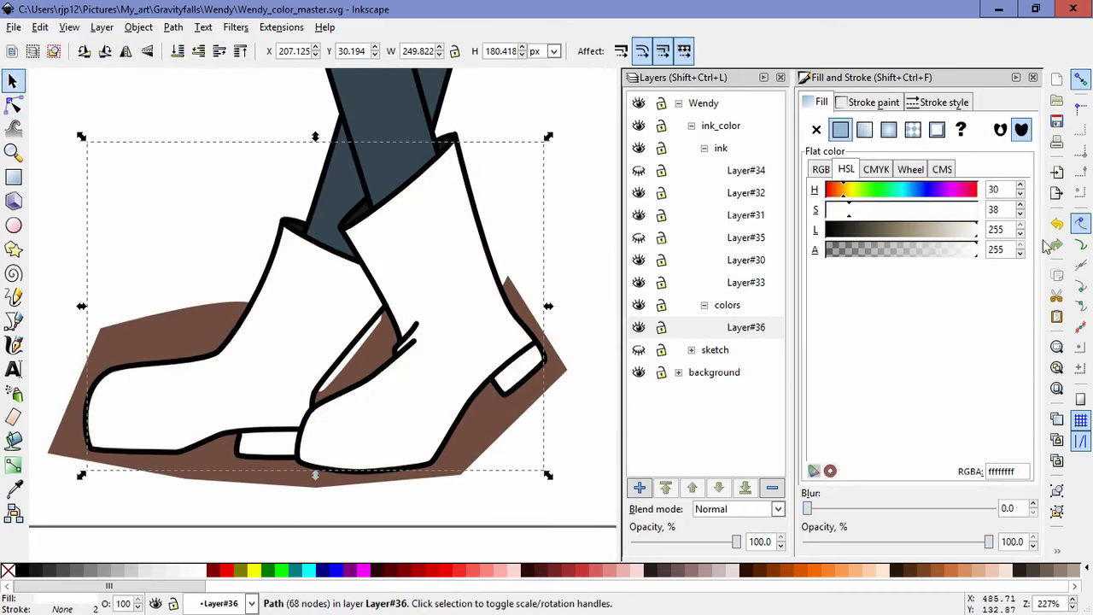
# Step: Mask the reddish-brown mud shape with the white merged boot shape and deselect the result
pyautogui.keyDown('shift'); pyautogui.click(475, 423); pyautogui.keyUp('shift')
pyautogui.click(138, 27)
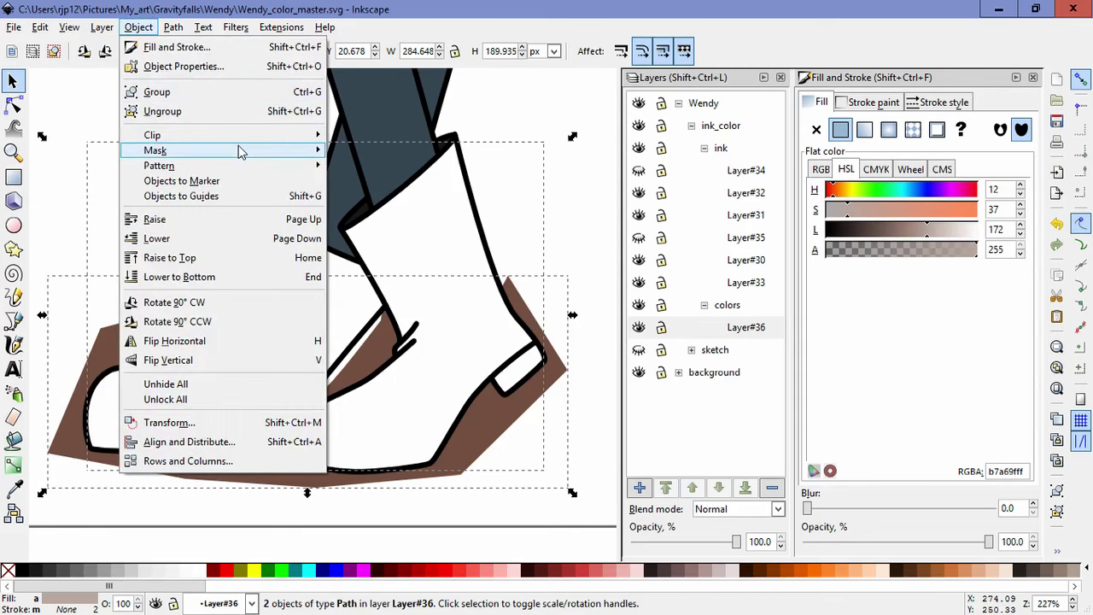
pyautogui.click(359, 149)
pyautogui.press('Escape')
pyautogui.scroll(-3, 477, 303)
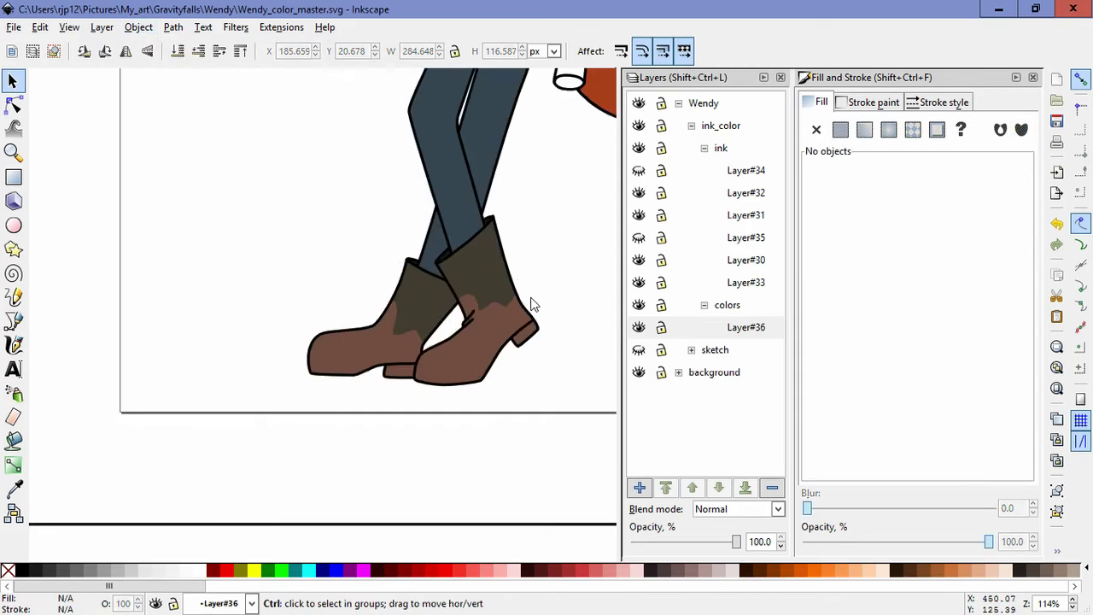
# Step: Fill the lower section of the axe handle with brown 82452e using the Paint Bucket
pyautogui.moveTo(400, 287); pyautogui.dragTo(400, 436)
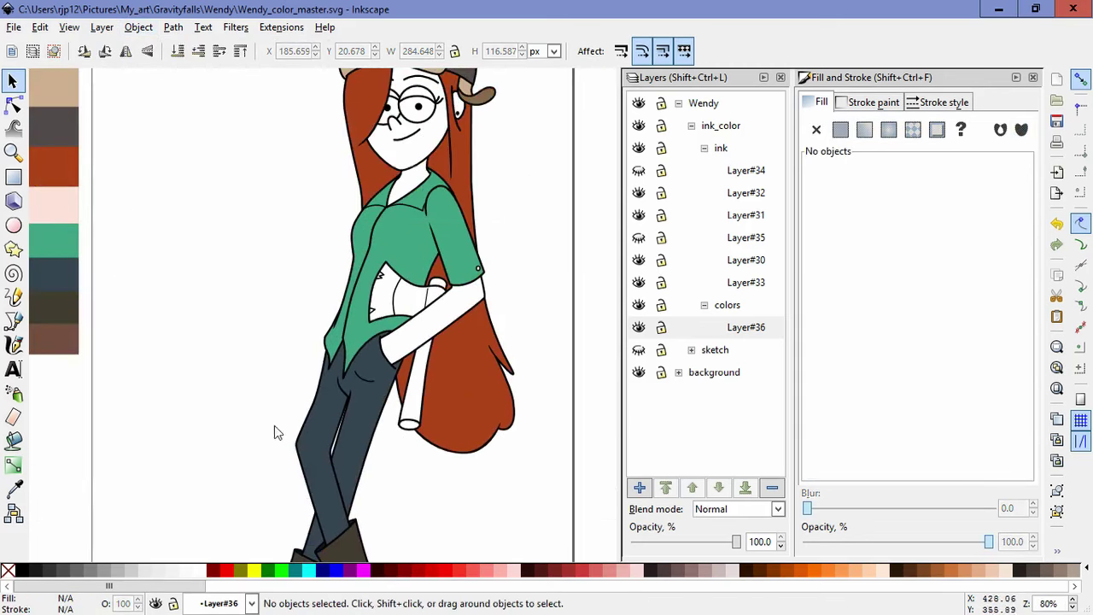
pyautogui.moveTo(239, 342); pyautogui.dragTo(203, 383)
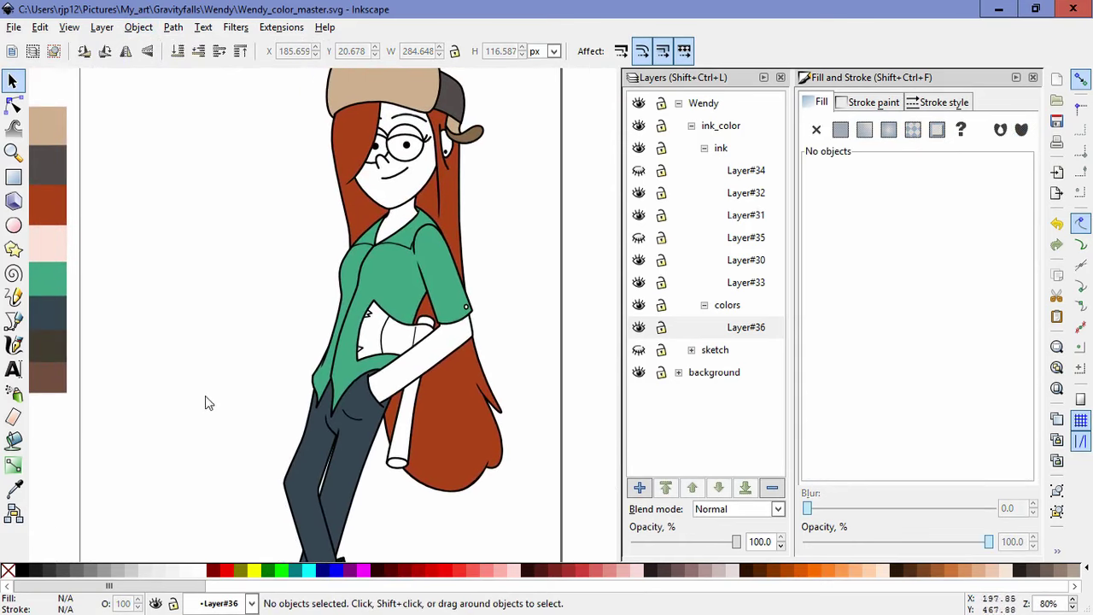
pyautogui.press('d')
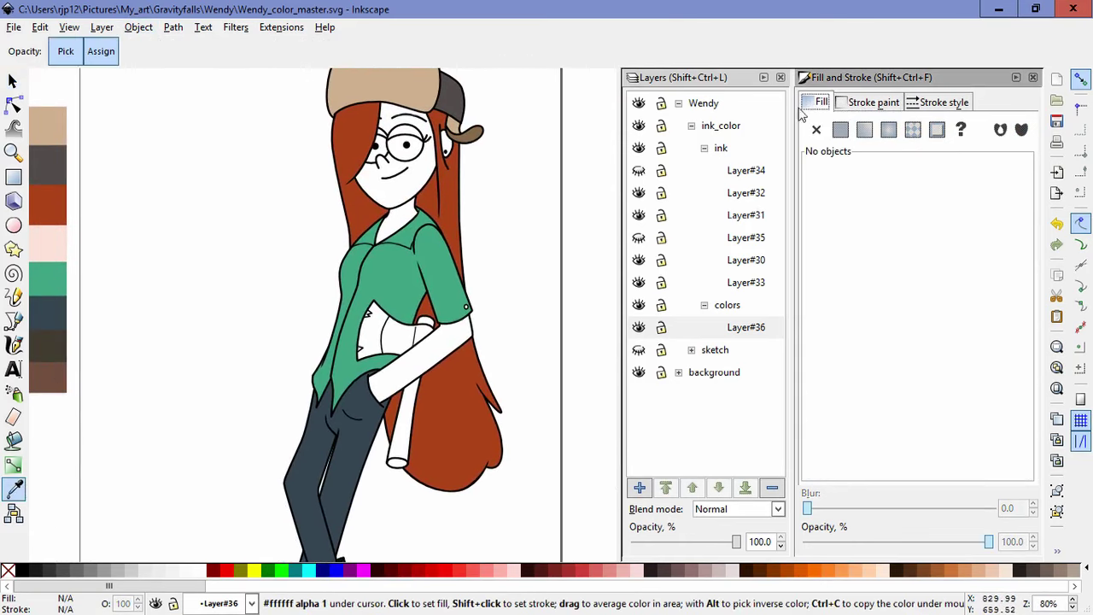
pyautogui.click(14, 441)
pyautogui.click(406, 419)
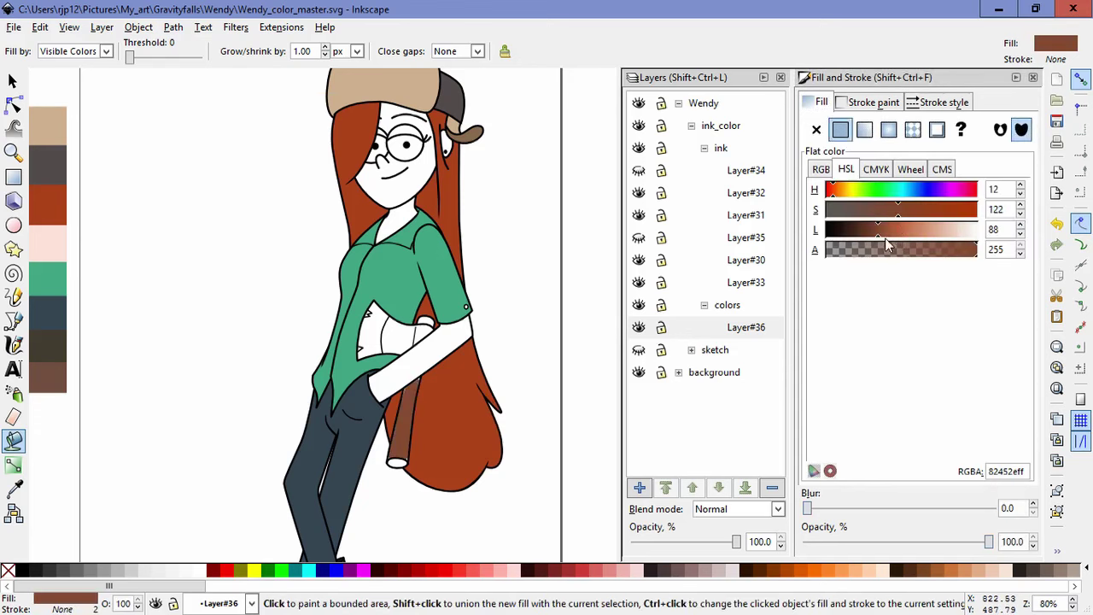
pyautogui.hotkey('ctrl', 'z')
pyautogui.scroll(3, 403, 442)
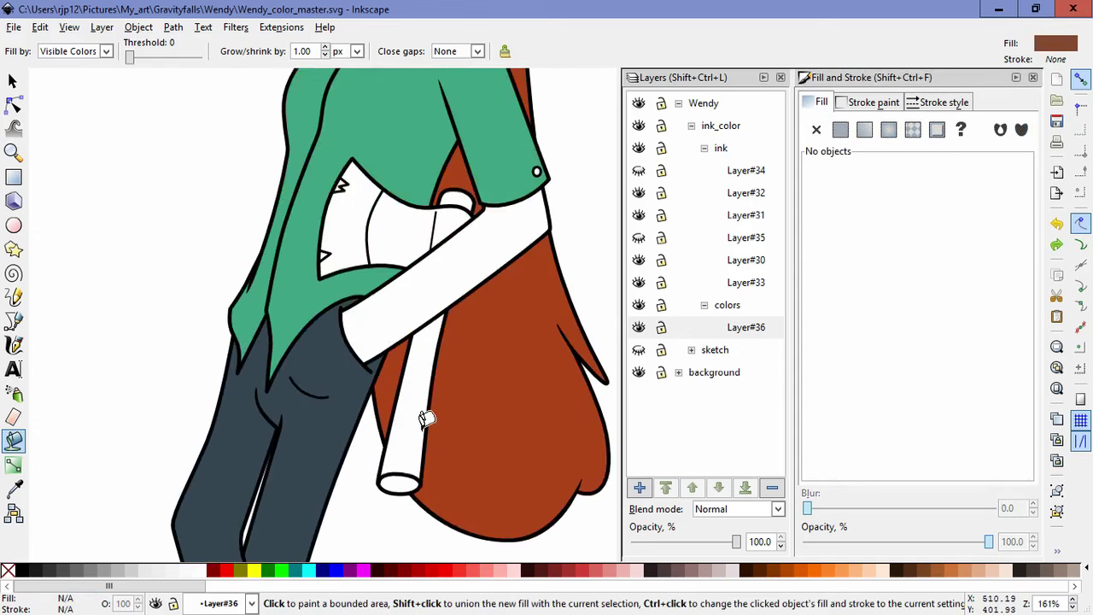
pyautogui.click(406, 445)
pyautogui.click(386, 508)
# Step: Fill the small upper end of the axe handle above the axe head with the same brown
pyautogui.press('space')
pyautogui.moveTo(453, 211); pyautogui.dragTo(404, 503)
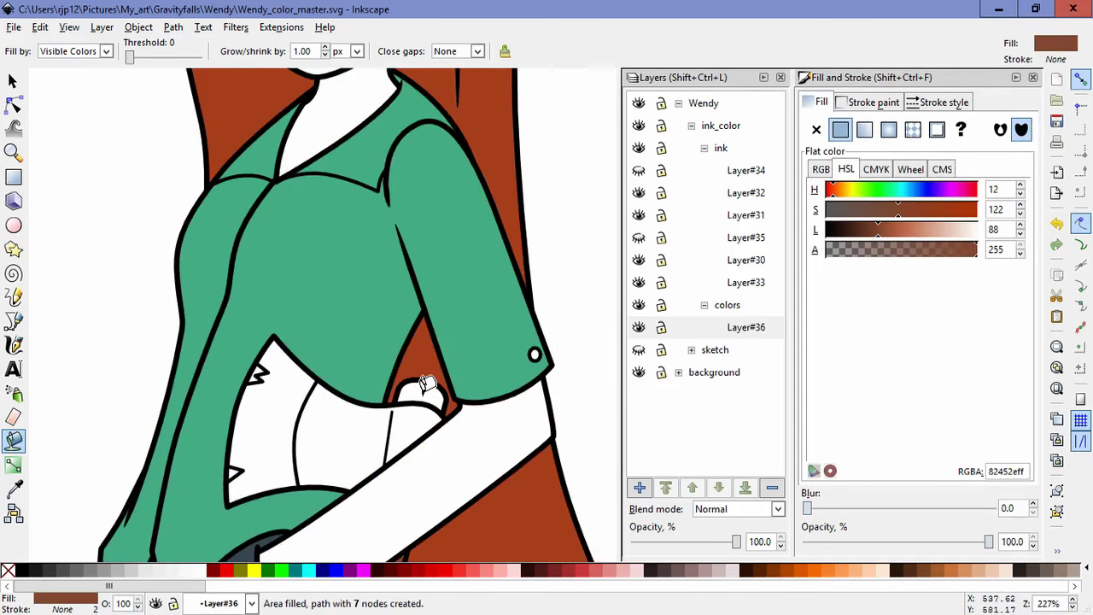
pyautogui.click(421, 393)
pyautogui.press('space')
# Step: Restore the upper handle end's brown fill and fill the main body of the axe head with gray 808080
pyautogui.moveTo(271, 431); pyautogui.dragTo(296, 410)
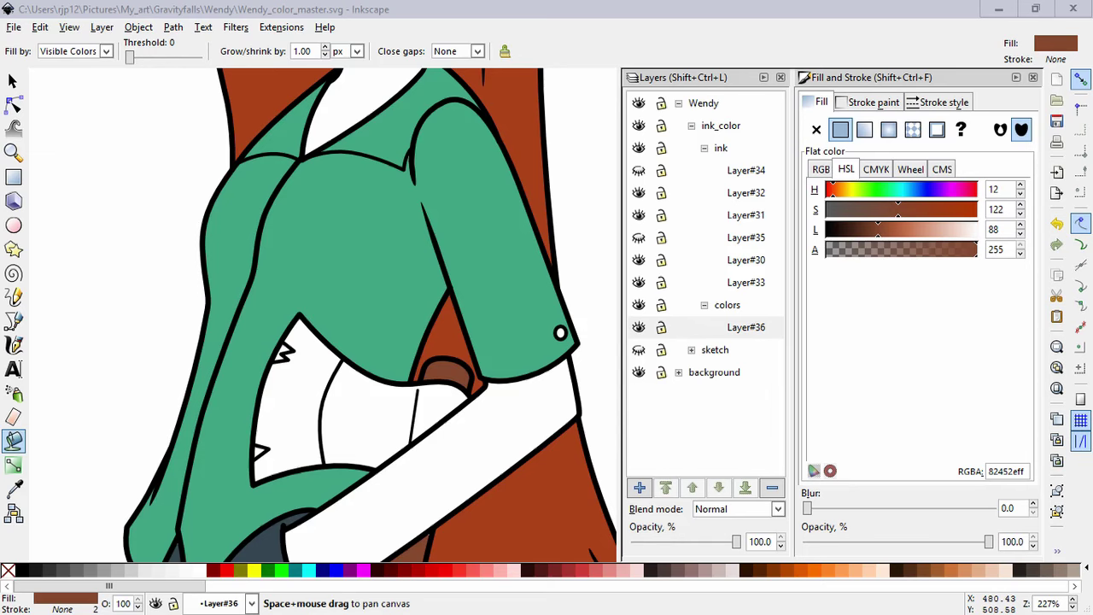
pyautogui.click(110, 569)
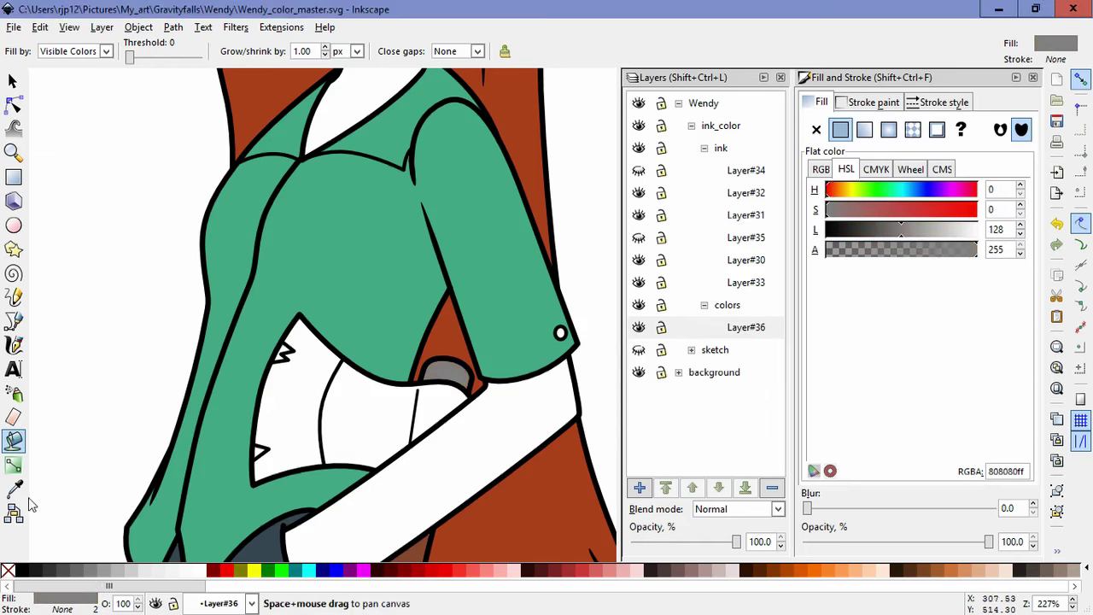
pyautogui.hotkey('ctrl', 'z')
pyautogui.scroll(2, 384, 408)
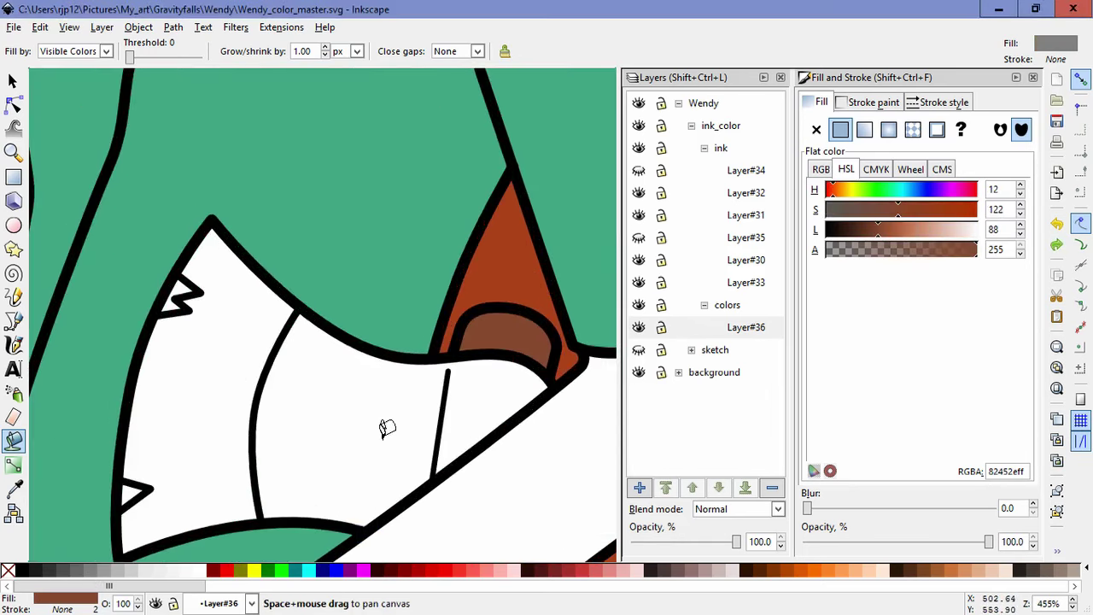
pyautogui.scroll(1, 384, 425)
pyautogui.click(372, 394)
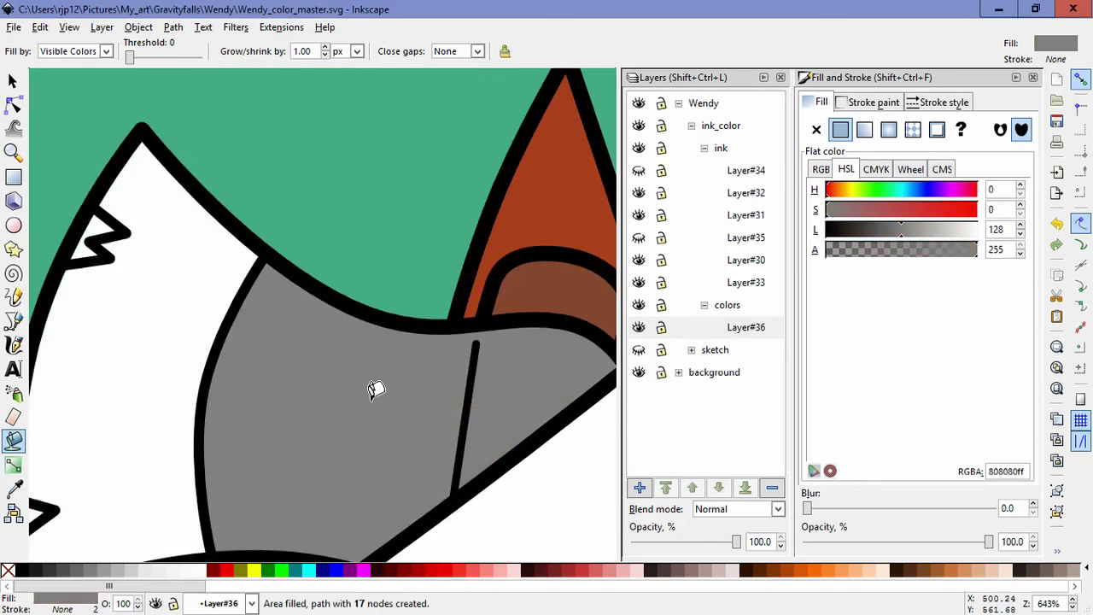
# Step: Fill the axe's blade edge section and lighten it to light gray with lightness 213
pyautogui.scroll(-3, 367, 395)
pyautogui.click(316, 369)
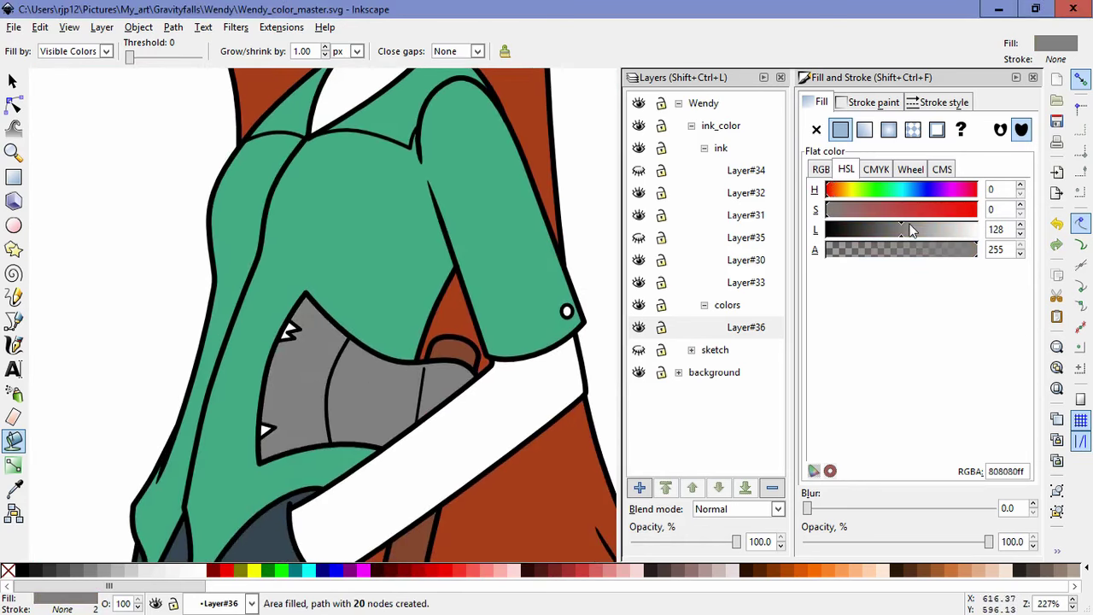
pyautogui.moveTo(909, 230); pyautogui.dragTo(951, 231)
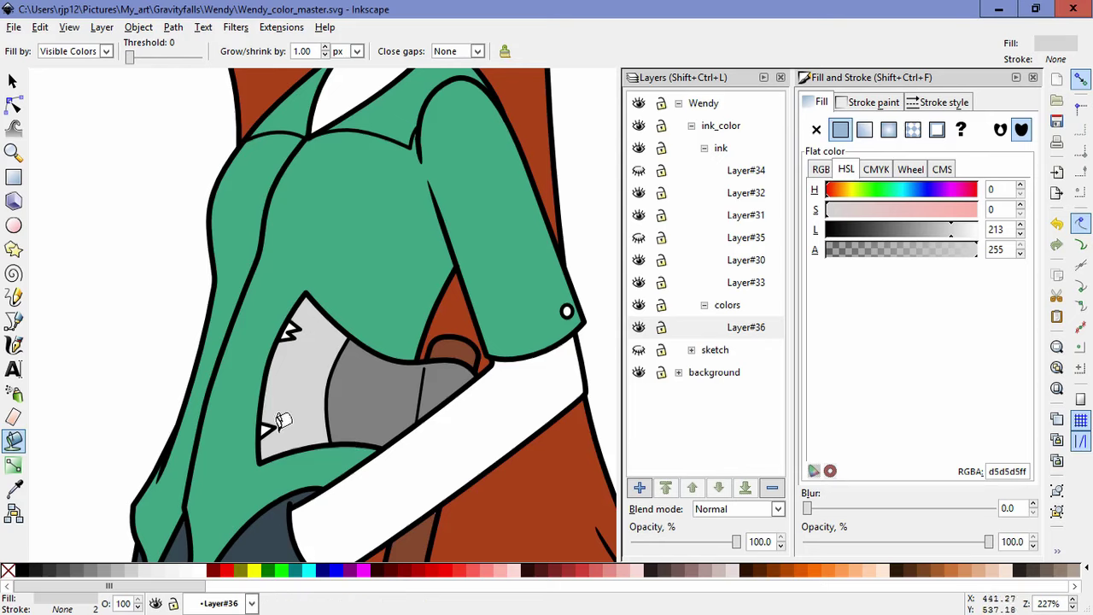
# Step: Select the axe head outline and add nodes to its mask path beside the lower nick in the blade
pyautogui.click(16, 107)
pyautogui.click(266, 374)
pyautogui.scroll(2, 281, 399)
pyautogui.scroll(2, 282, 401)
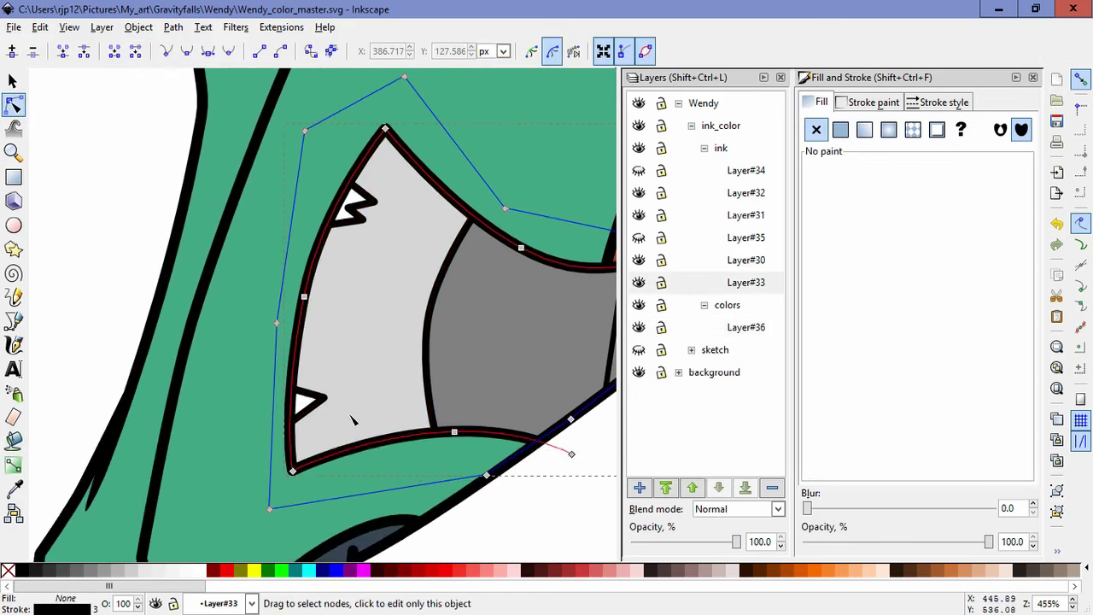
pyautogui.moveTo(237, 290); pyautogui.dragTo(282, 536)
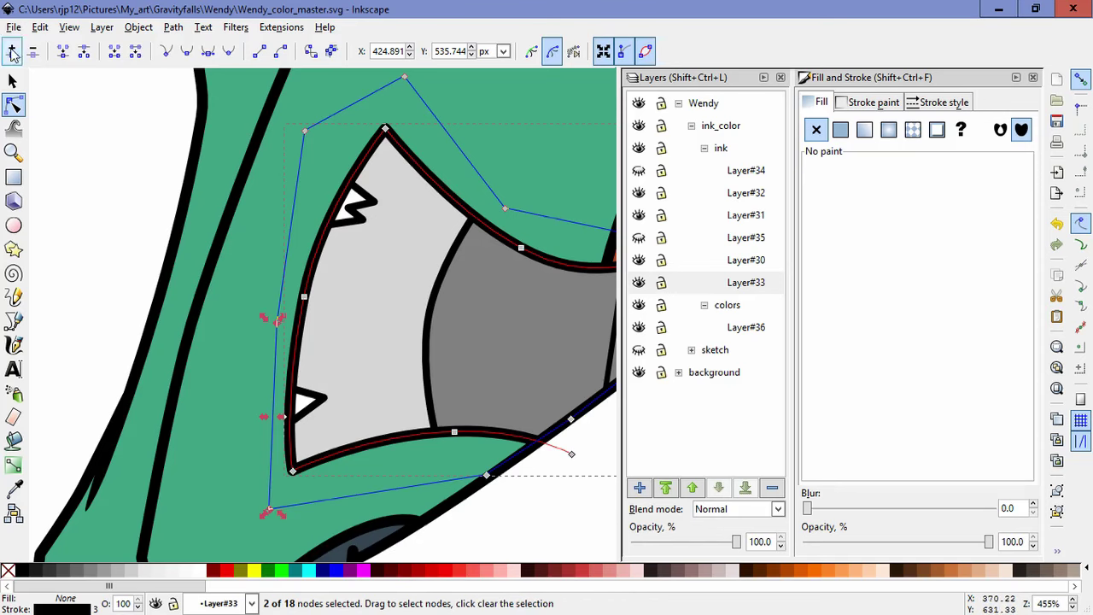
pyautogui.click(12, 52)
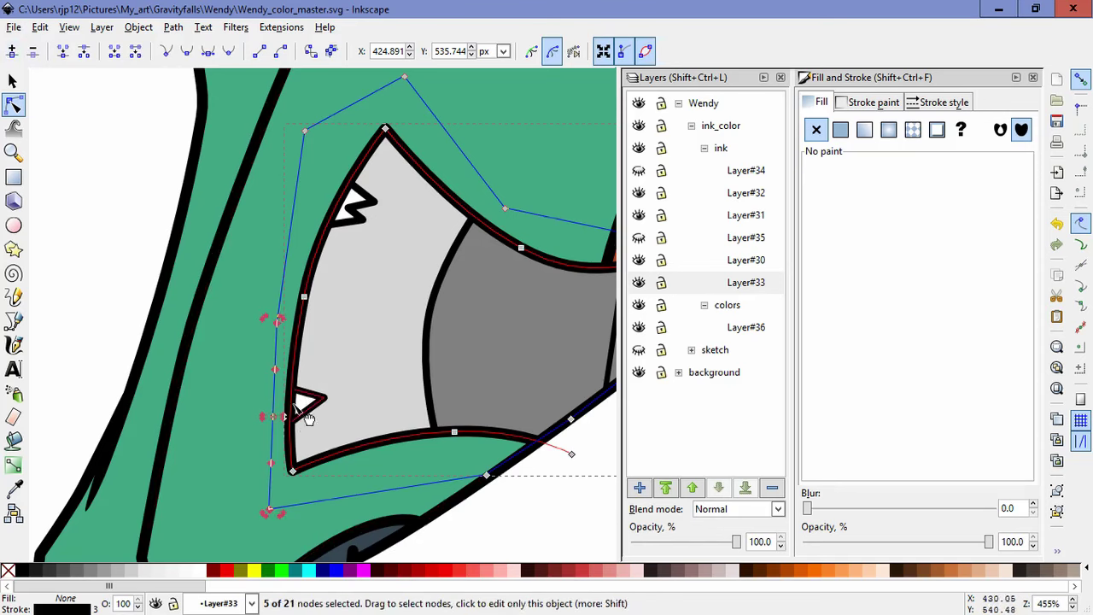
pyautogui.moveTo(309, 435); pyautogui.dragTo(219, 341)
pyautogui.click(11, 51)
# Step: Pull the new mask nodes into the blade's lower nick to hide the outline crossing it
pyautogui.click(321, 412)
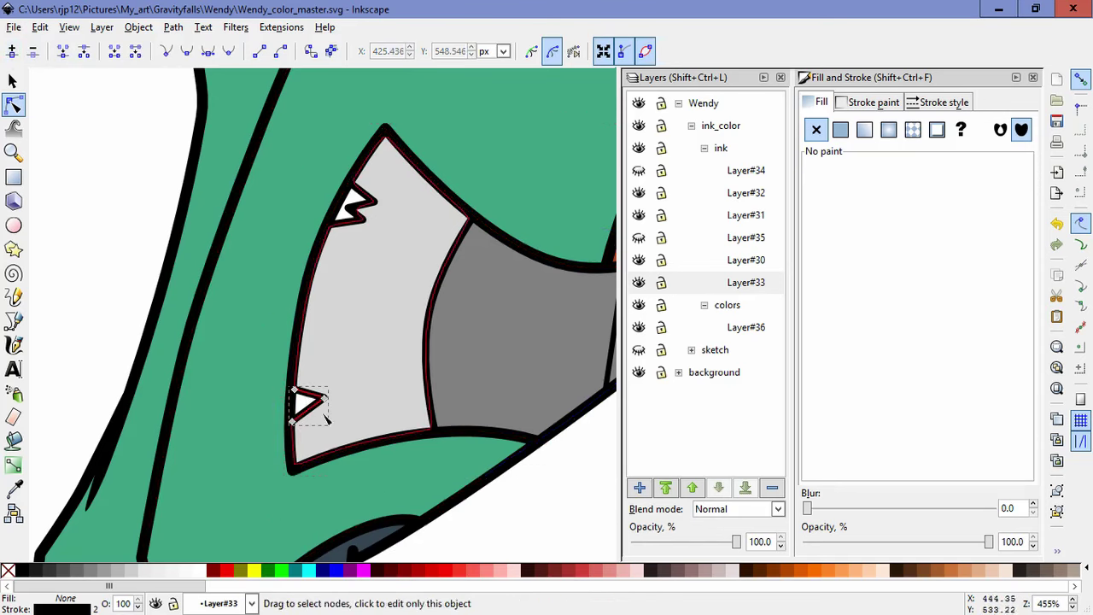
pyautogui.click(293, 375)
pyautogui.moveTo(275, 392); pyautogui.dragTo(322, 399)
pyautogui.moveTo(275, 369); pyautogui.dragTo(274, 389)
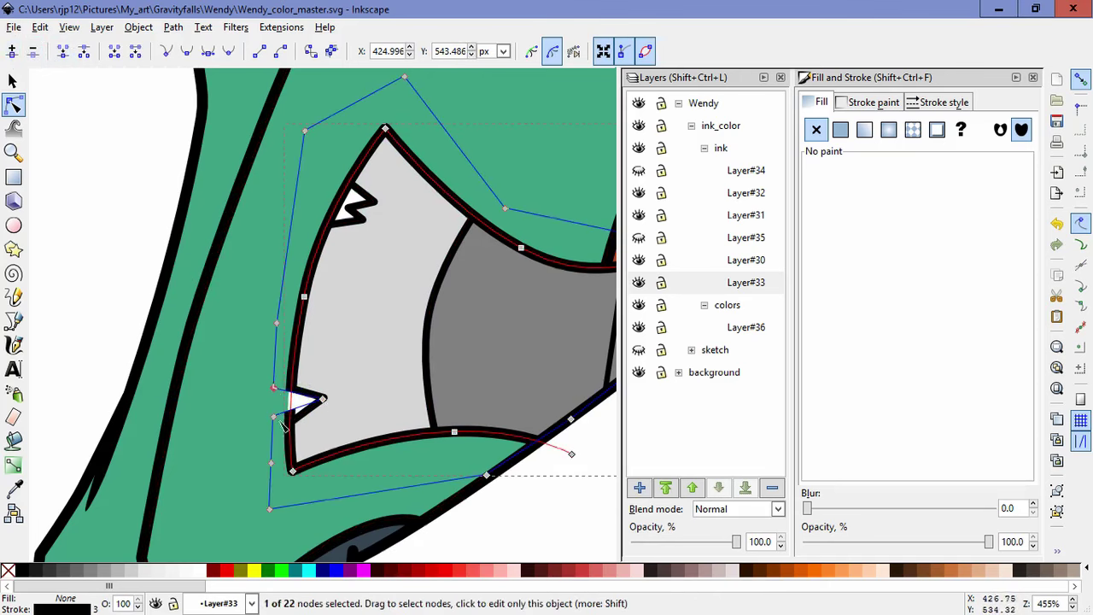
pyautogui.click(220, 408)
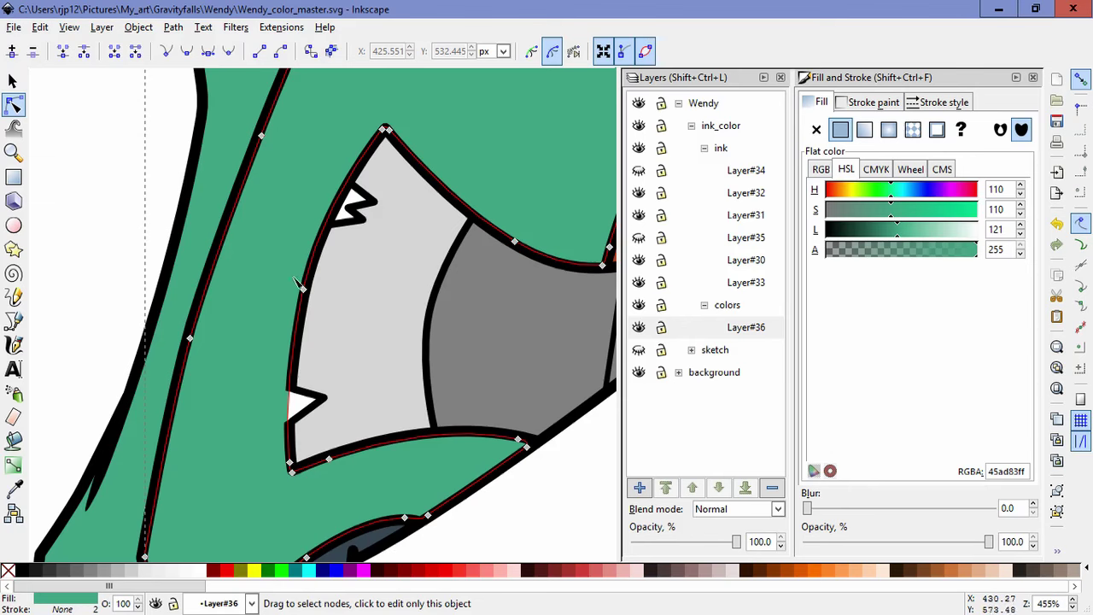
# Step: Add several nodes to the axe head outline's mask path beside the upper nick in the blade
pyautogui.click(337, 192)
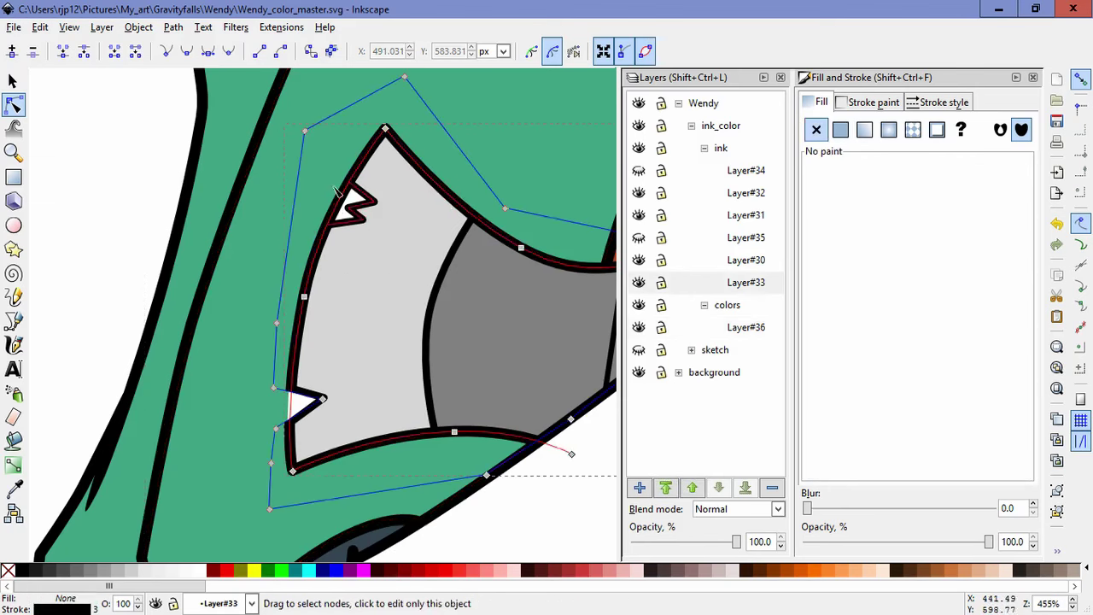
pyautogui.moveTo(257, 323); pyautogui.dragTo(295, 343)
pyautogui.moveTo(292, 92); pyautogui.dragTo(337, 154)
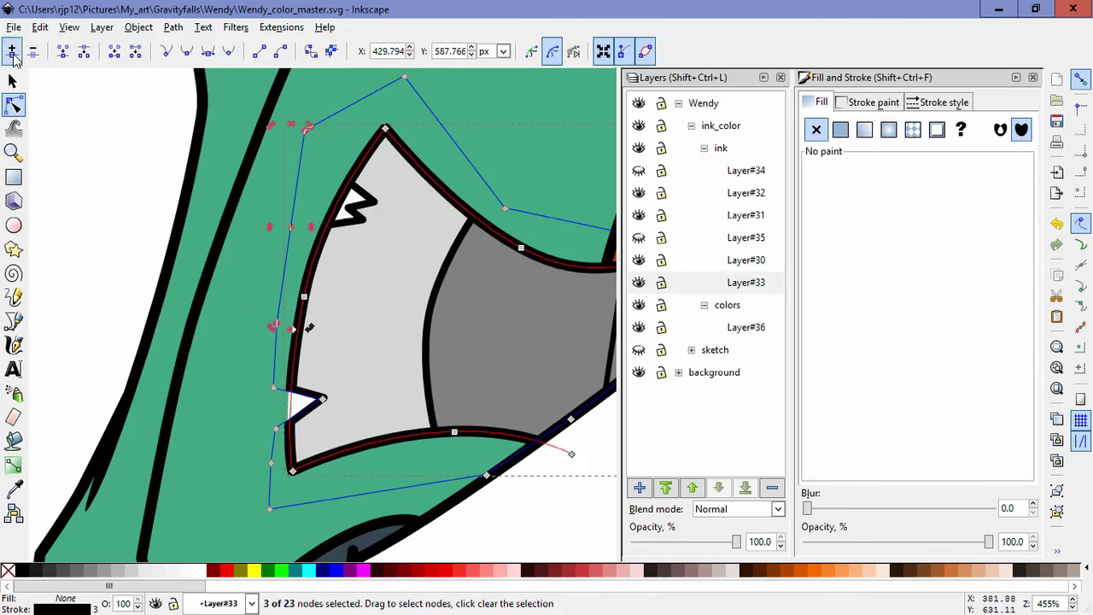
pyautogui.click(12, 52)
pyautogui.moveTo(272, 125); pyautogui.dragTo(328, 226)
pyautogui.hotkey('ctrl', 'z')
pyautogui.moveTo(188, 107); pyautogui.dragTo(328, 234)
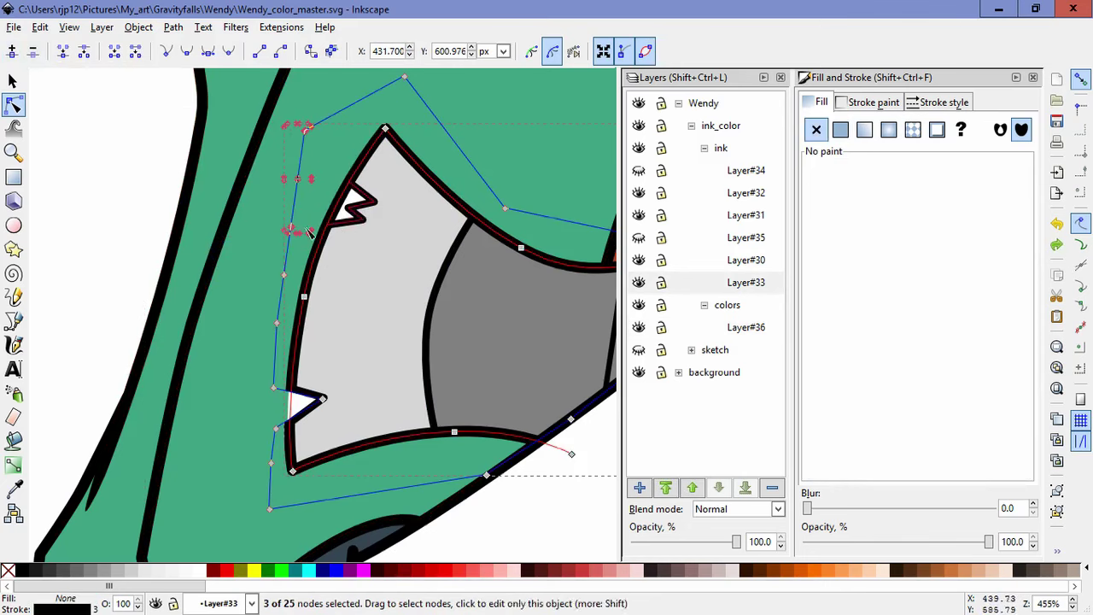
pyautogui.click(12, 51)
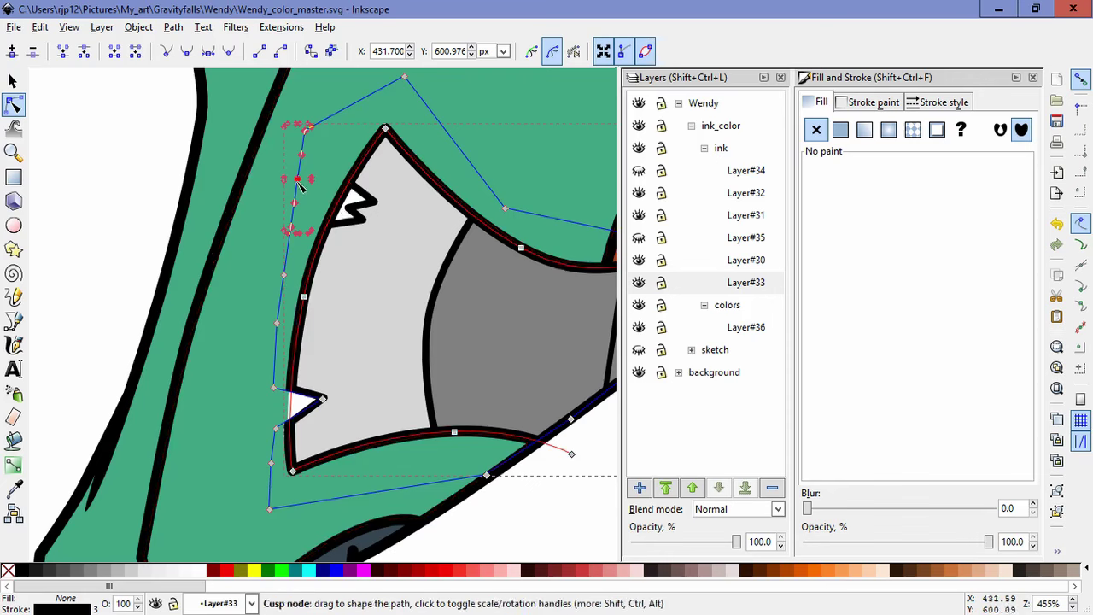
# Step: Shape the mask path into the zigzag of the upper blade nick to hide the outline crossing it
pyautogui.moveTo(297, 178); pyautogui.dragTo(361, 219)
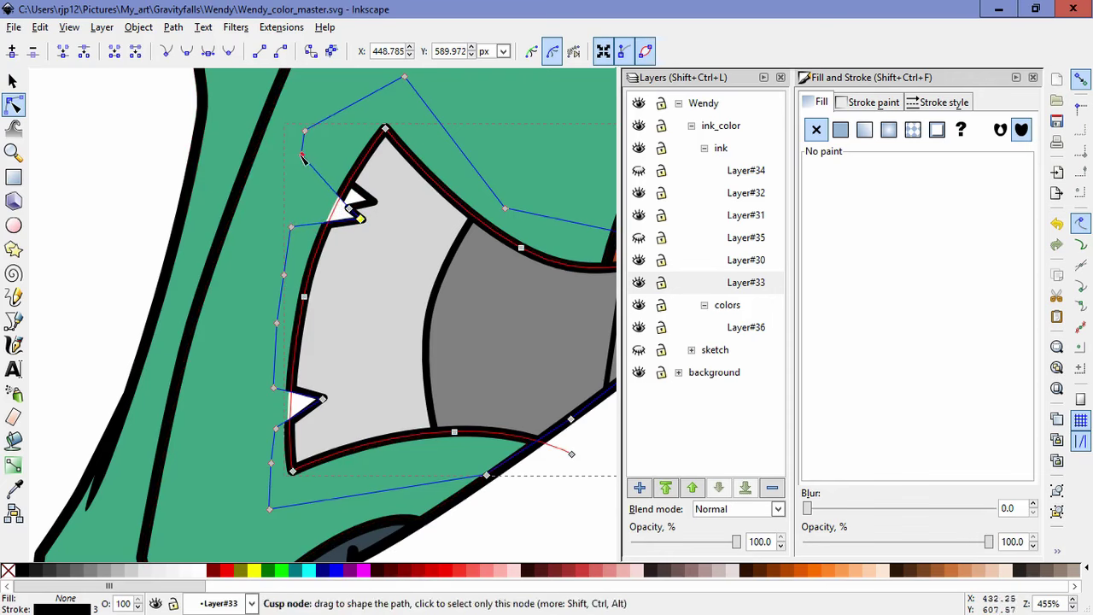
pyautogui.moveTo(302, 155); pyautogui.dragTo(359, 205)
pyautogui.moveTo(305, 131); pyautogui.dragTo(295, 149)
pyautogui.click(281, 212)
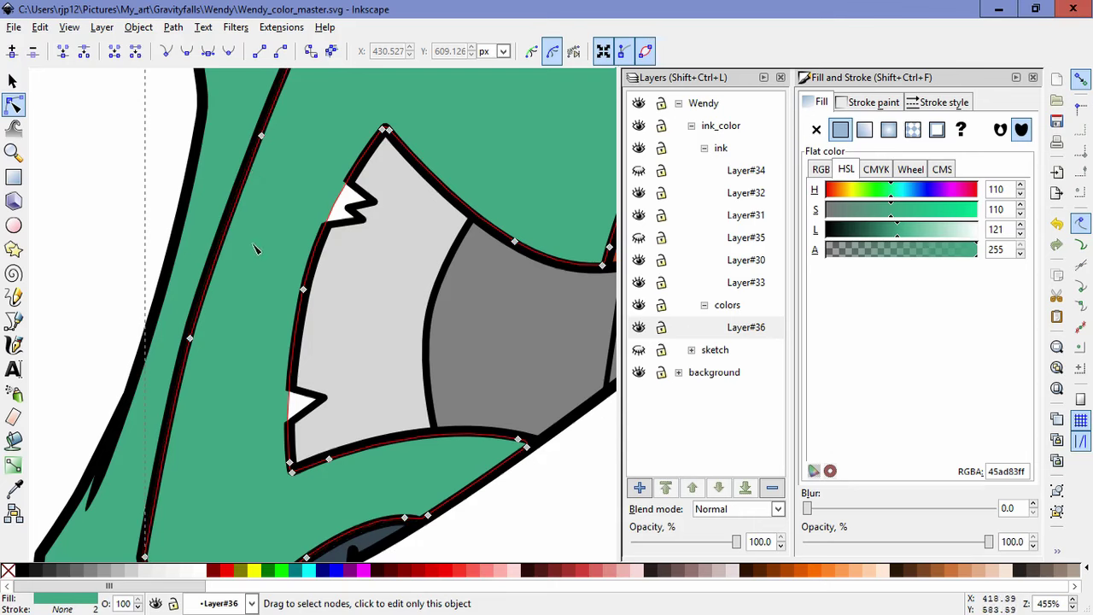
# Step: Add nodes to the green shirt fill's edge at the lower blade nick and extend the fill into that nick
pyautogui.moveTo(255, 249); pyautogui.dragTo(307, 471)
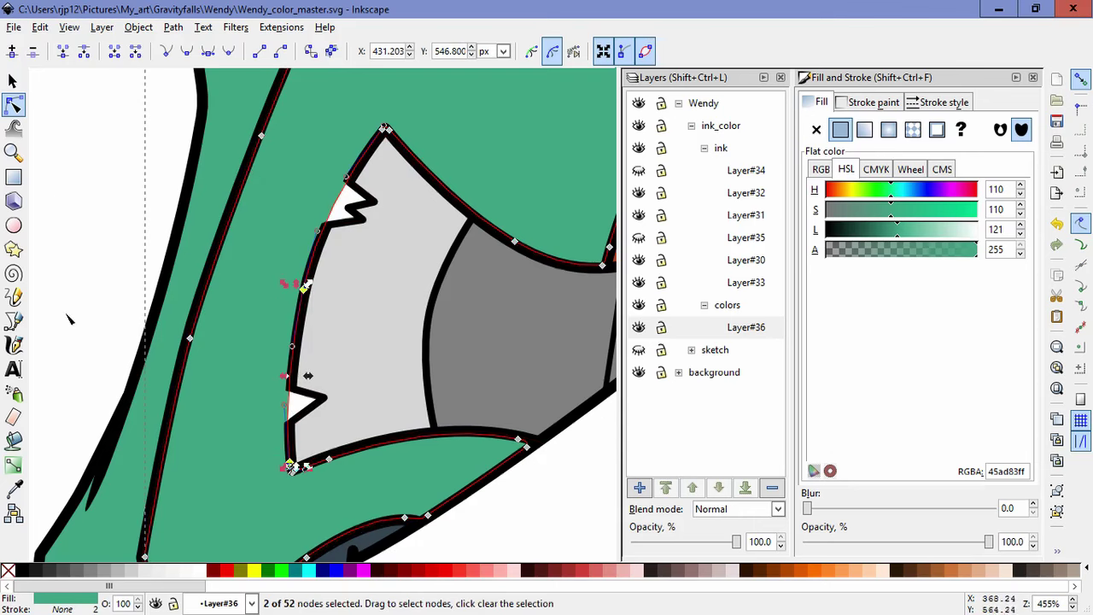
pyautogui.click(12, 51)
pyautogui.press('Insert')
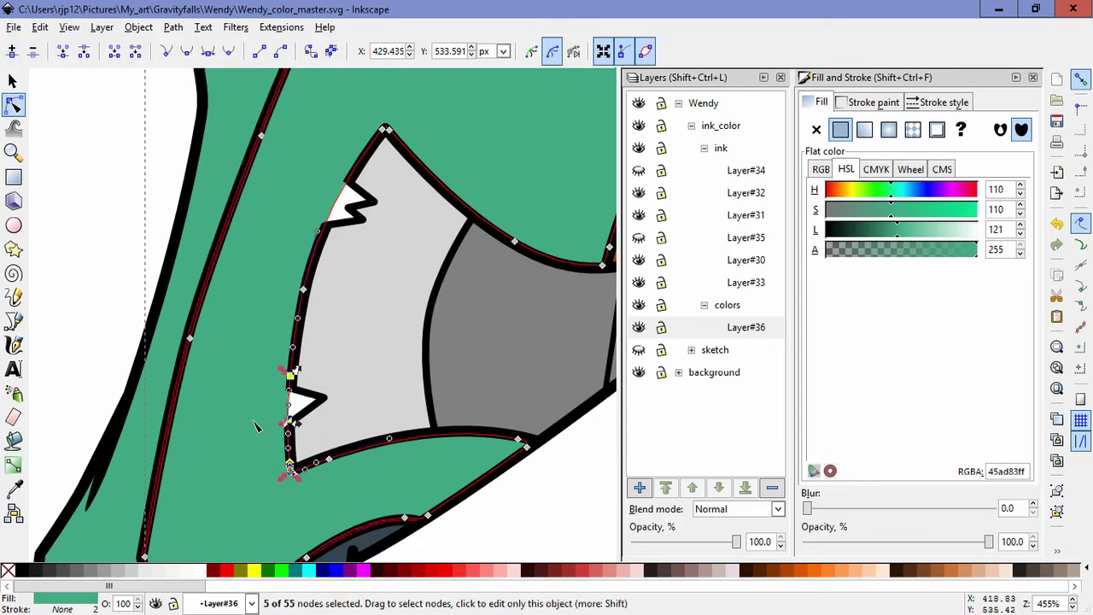
pyautogui.moveTo(241, 348); pyautogui.dragTo(332, 439)
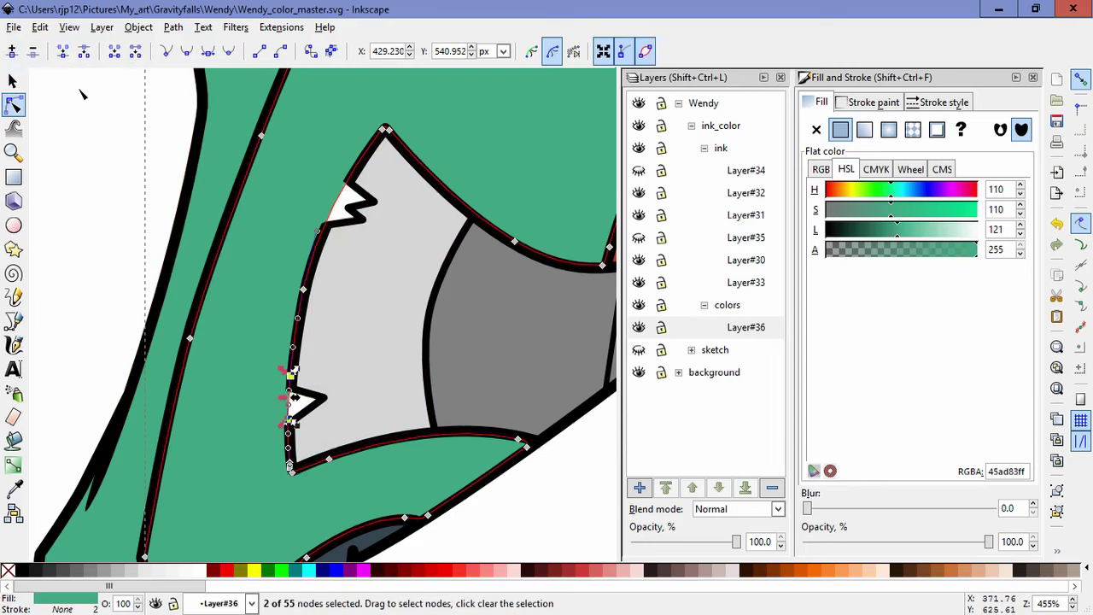
pyautogui.click(11, 52)
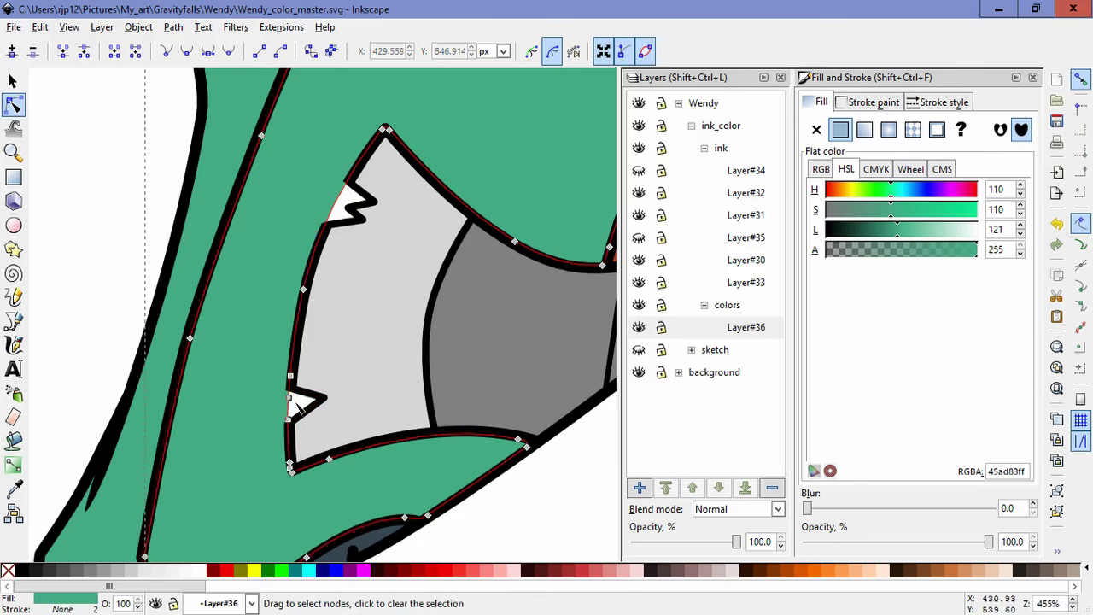
pyautogui.moveTo(288, 421)
pyautogui.mouseDown()
pyautogui.moveTo(319, 401)
pyautogui.moveTo(289, 432)
pyautogui.mouseUp()
# Step: Add nodes to the green shirt fill's edge at the upper blade nick and pull one in to cover it
pyautogui.click(382, 129)
pyautogui.keyDown('shift'); pyautogui.click(303, 289); pyautogui.keyUp('shift')
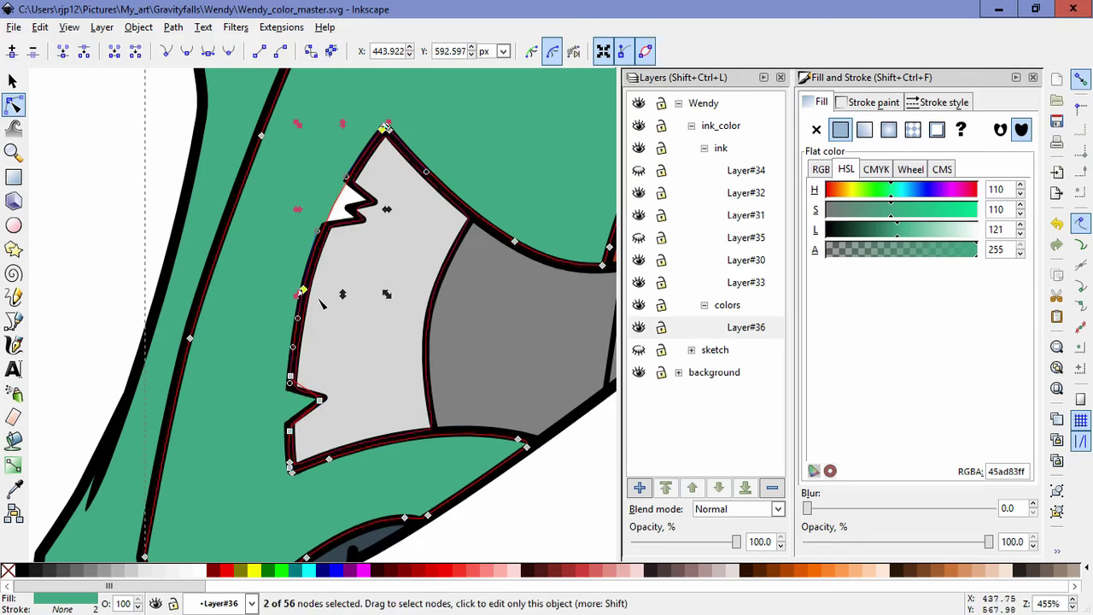
pyautogui.click(13, 53)
pyautogui.click(12, 53)
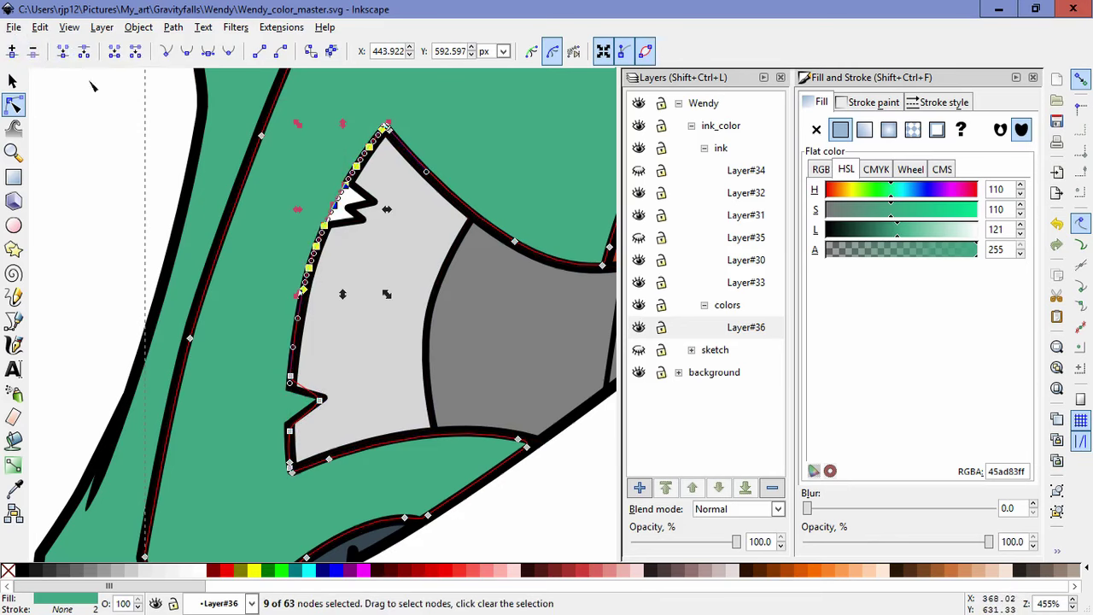
pyautogui.click(297, 206)
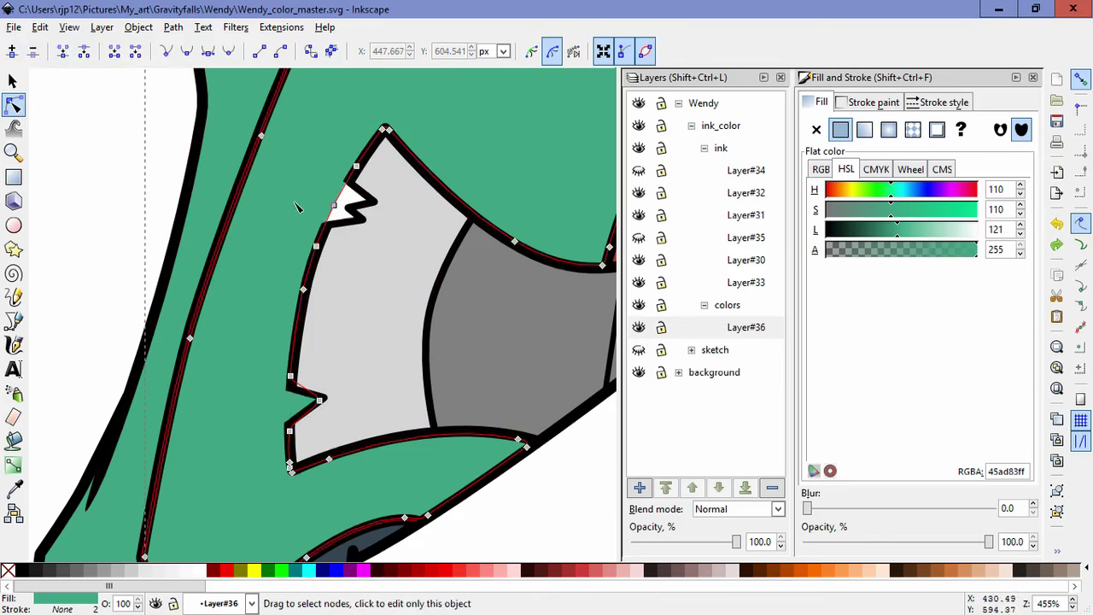
pyautogui.moveTo(333, 205); pyautogui.dragTo(378, 220)
# Step: Reselect the axe head outline and move the mask node above the upper nick slightly inward
pyautogui.click(273, 178)
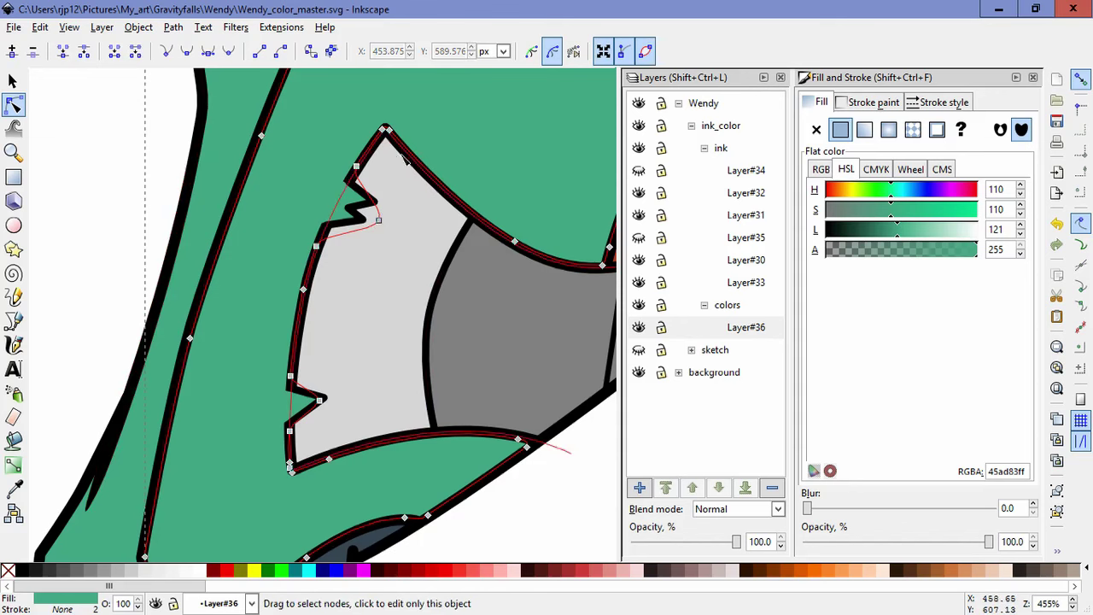
pyautogui.click(357, 206)
pyautogui.moveTo(293, 149); pyautogui.dragTo(310, 160)
pyautogui.scroll(4, 365, 202)
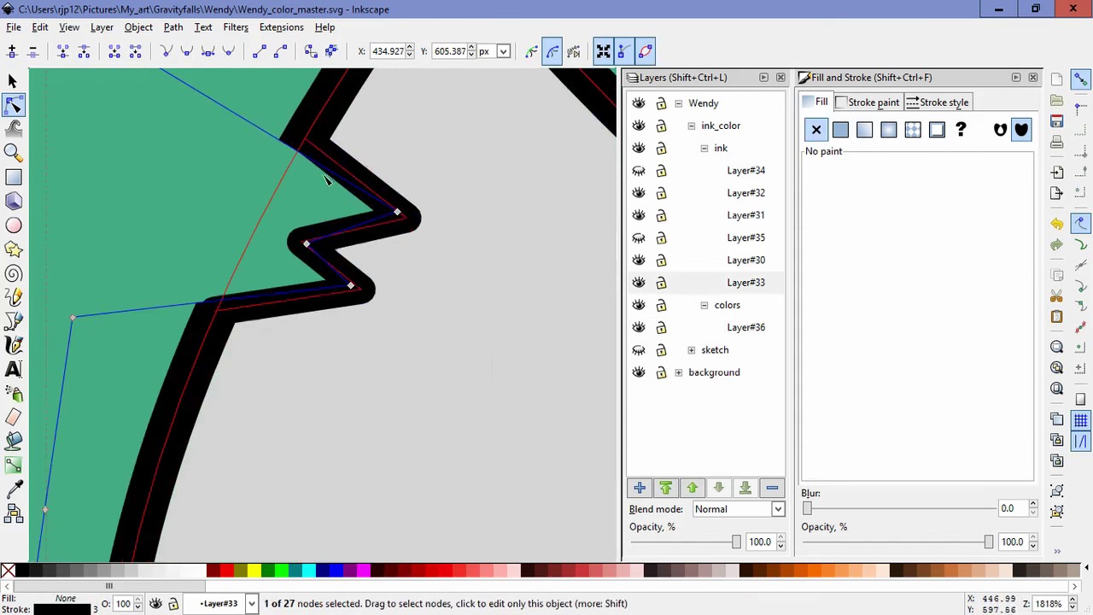
# Step: Fine-tune the axe head mask nodes around the upper blade nick to follow its zigzag, and deselect the outline
pyautogui.moveTo(379, 252); pyautogui.dragTo(502, 396)
pyautogui.moveTo(520, 357); pyautogui.dragTo(506, 362)
pyautogui.moveTo(272, 205); pyautogui.dragTo(285, 198)
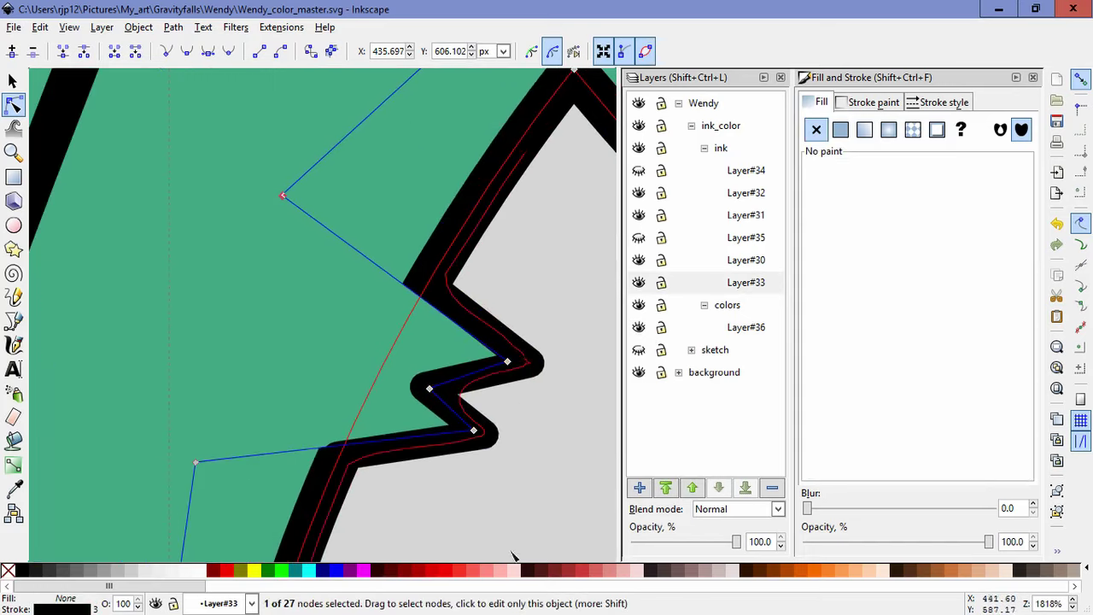
pyautogui.moveTo(473, 429); pyautogui.dragTo(466, 422)
pyautogui.keyDown('ctrl'); pyautogui.scroll(-5, 128, 235); pyautogui.keyUp('ctrl')
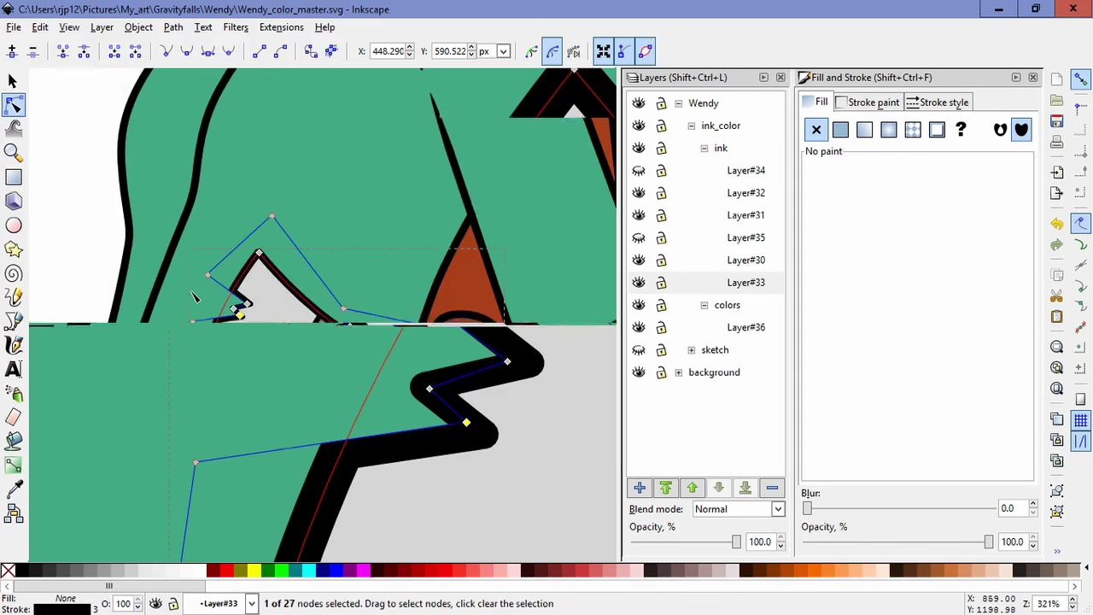
pyautogui.press('Escape')
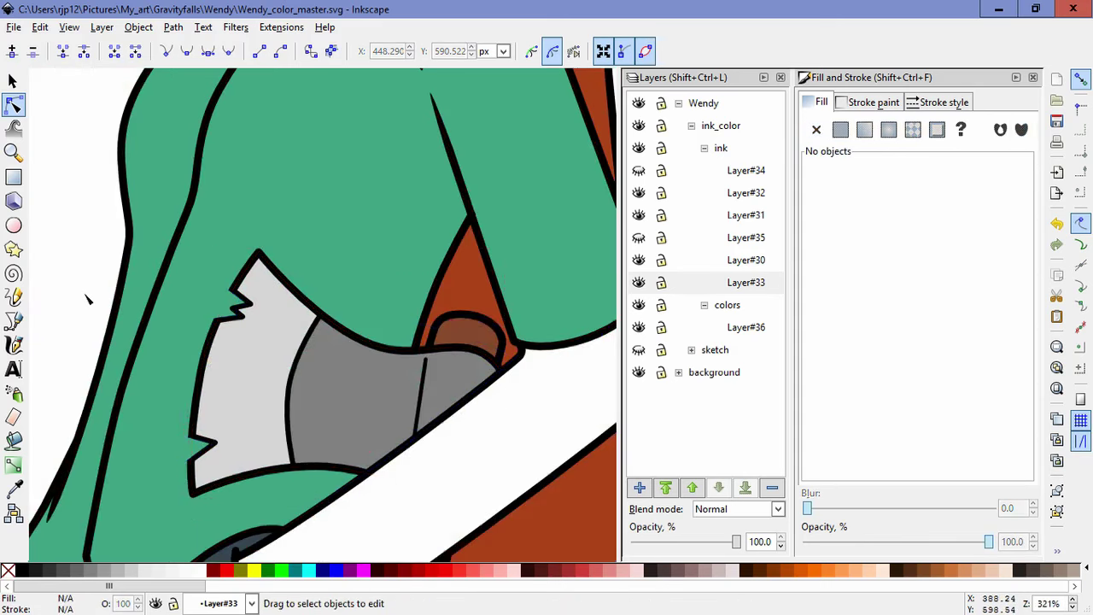
# Step: Make the hidden ink sublayers Layer#35 and Layer#34 visible
pyautogui.keyDown('ctrl'); pyautogui.scroll(-3, 273, 367); pyautogui.keyUp('ctrl')
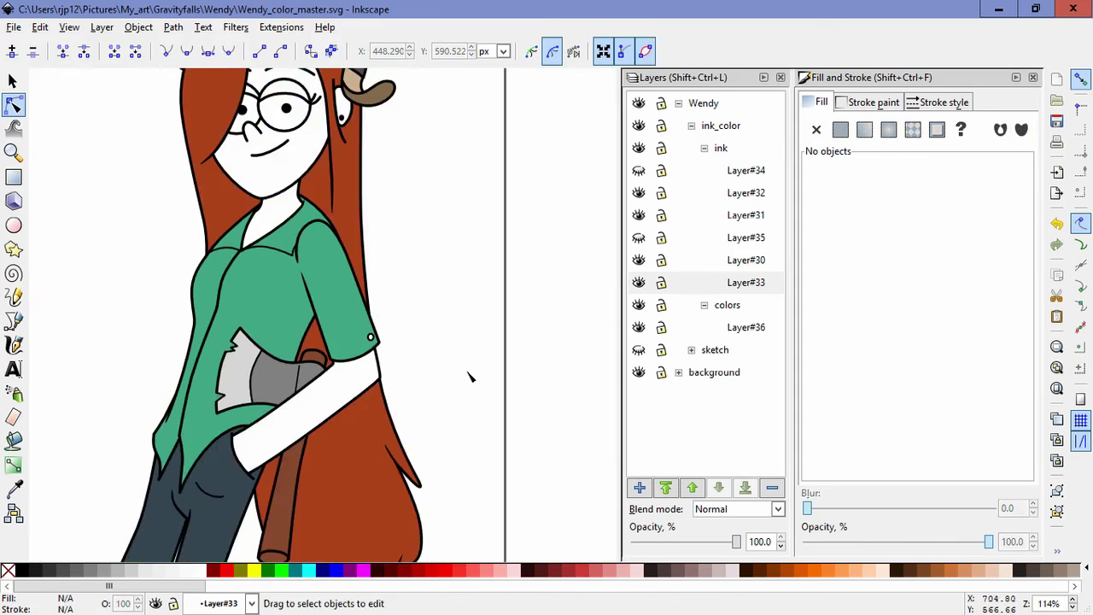
pyautogui.moveTo(418, 321); pyautogui.dragTo(437, 410)
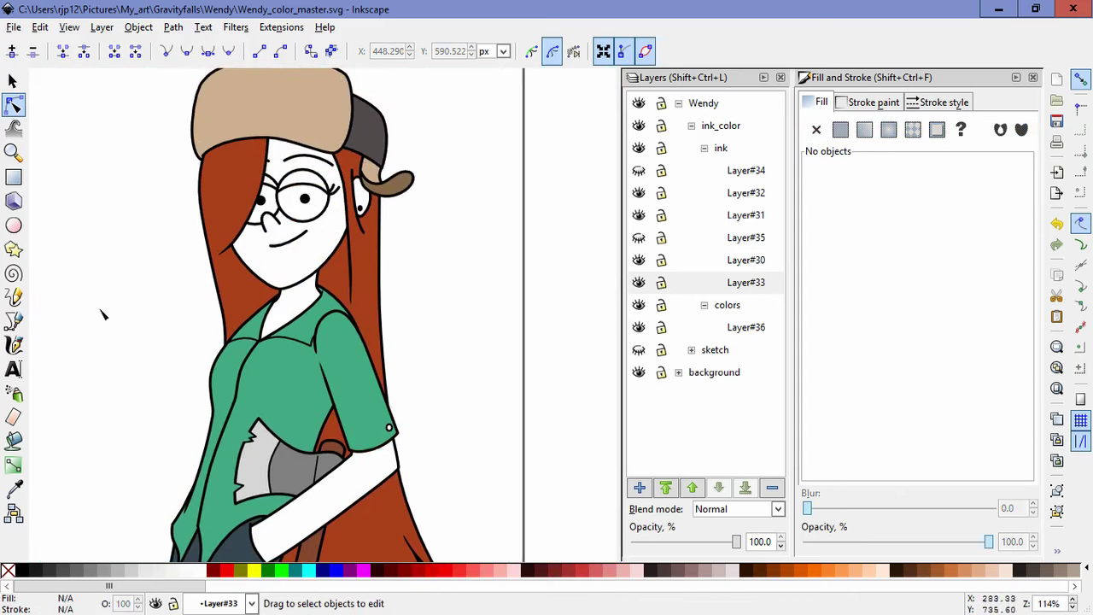
pyautogui.keyDown('ctrl'); pyautogui.scroll(-2, 325, 352); pyautogui.keyUp('ctrl')
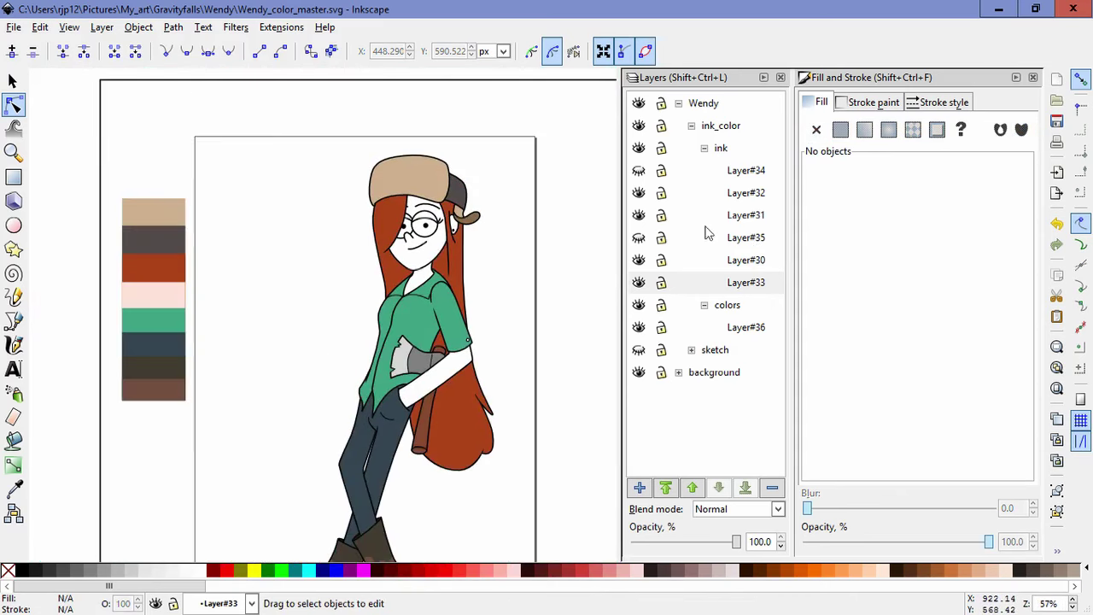
pyautogui.click(642, 237)
pyautogui.click(639, 171)
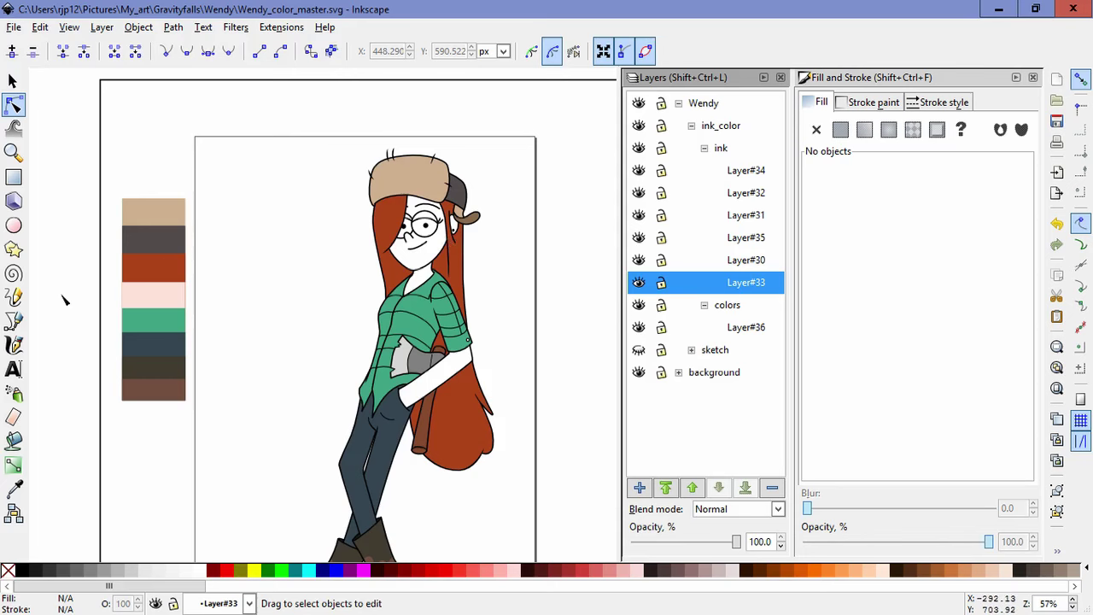
# Step: Pick the pale pink skin swatch from the palette and bucket-fill the forearm and neck on Layer#36
pyautogui.press('d')
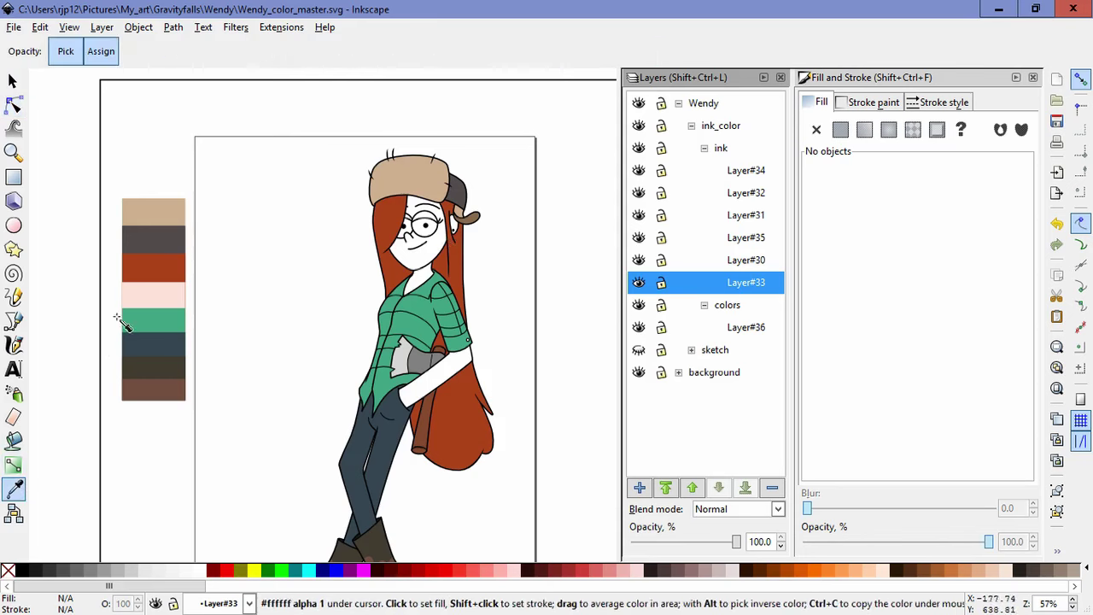
pyautogui.click(14, 440)
pyautogui.scroll(4, 461, 367)
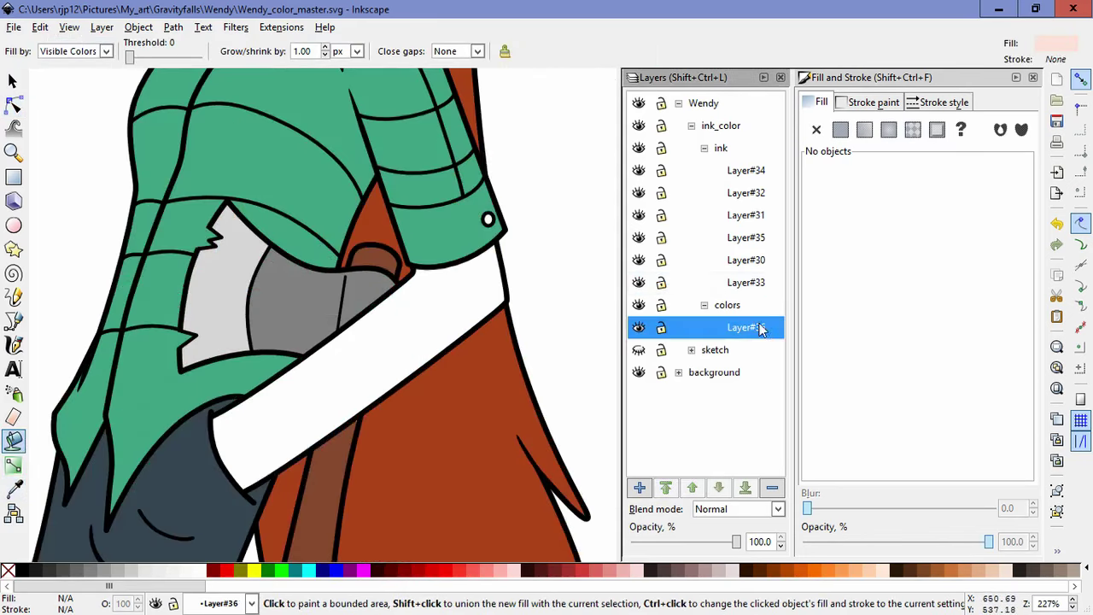
pyautogui.click(368, 332)
pyautogui.press('space')
pyautogui.moveTo(543, 196); pyautogui.dragTo(580, 436)
pyautogui.moveTo(537, 197); pyautogui.dragTo(567, 376)
pyautogui.click(379, 363)
# Step: Bucket-fill the face, ear and both eyelids with the pale pink skin color
pyautogui.moveTo(418, 248); pyautogui.dragTo(419, 388)
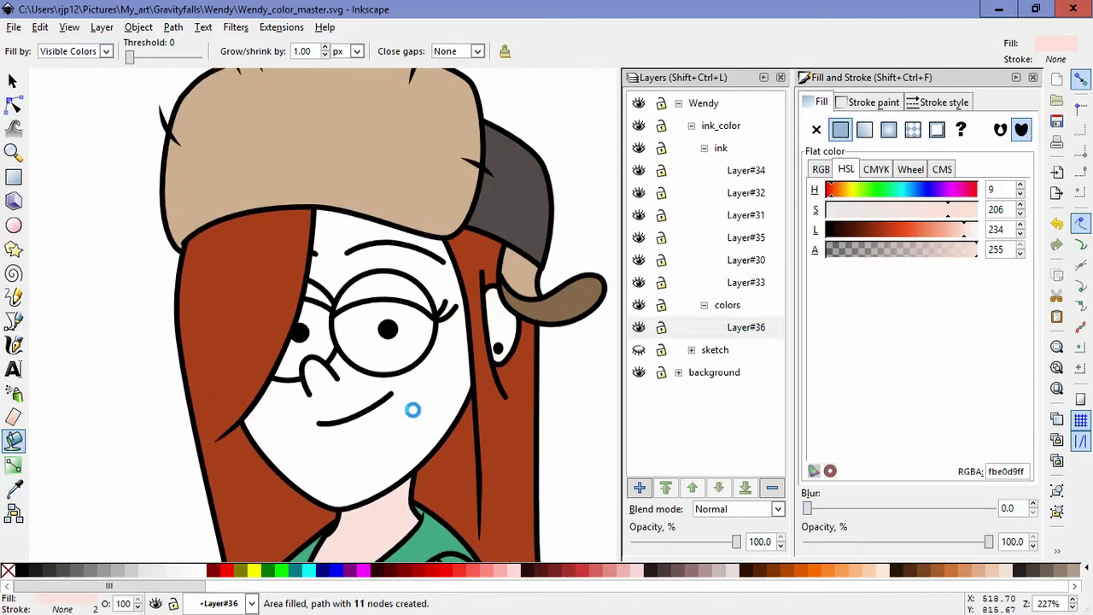
pyautogui.click(419, 403)
pyautogui.click(497, 325)
pyautogui.click(368, 290)
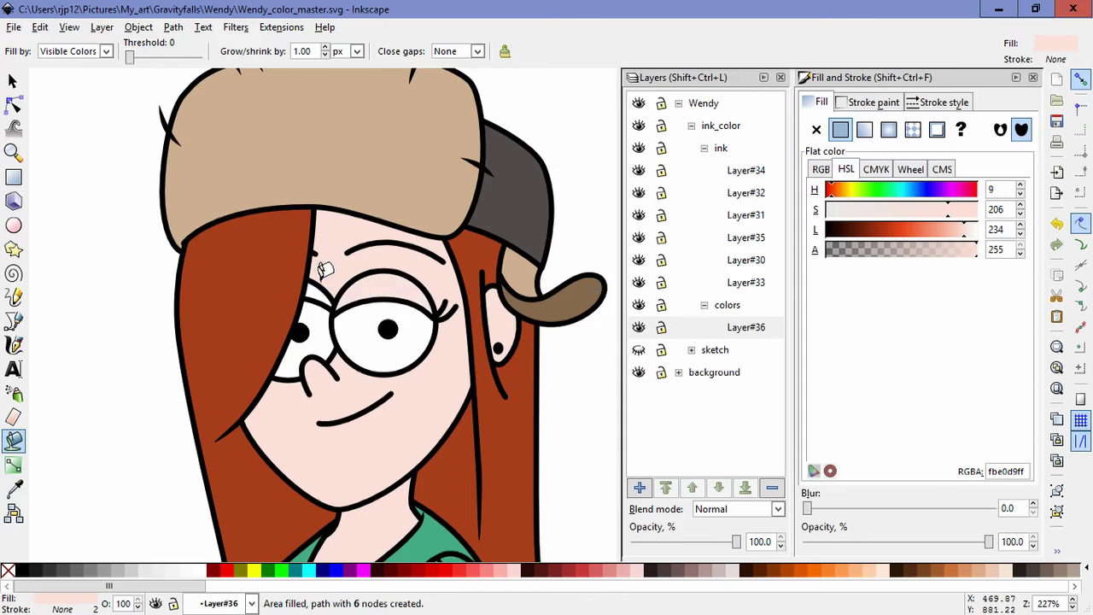
pyautogui.click(316, 284)
pyautogui.click(316, 292)
# Step: Move the corner nodes of the larger eyelid fill so both ends tuck under the eye outline
pyautogui.click(13, 105)
pyautogui.keyDown('shift'); pyautogui.click(352, 299); pyautogui.keyUp('shift')
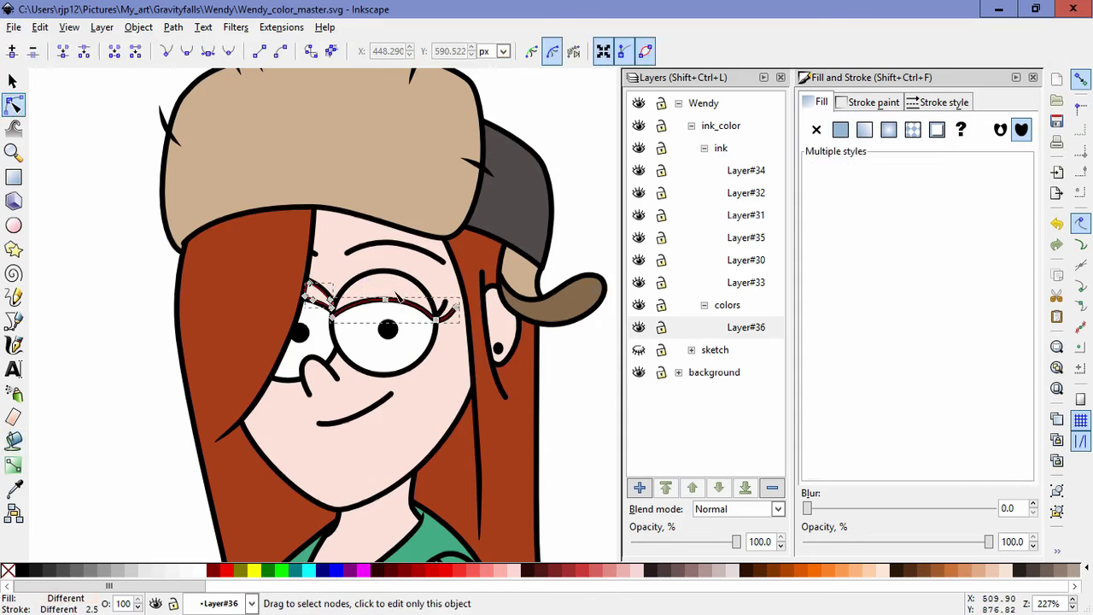
pyautogui.click(355, 292)
pyautogui.scroll(3, 325, 292)
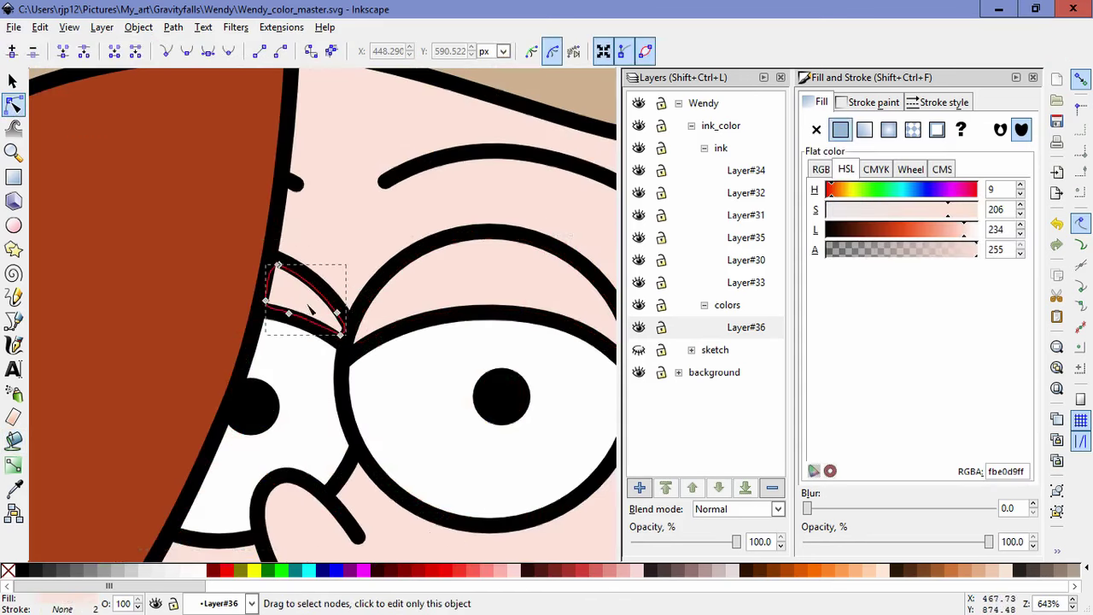
pyautogui.moveTo(352, 336); pyautogui.dragTo(348, 349)
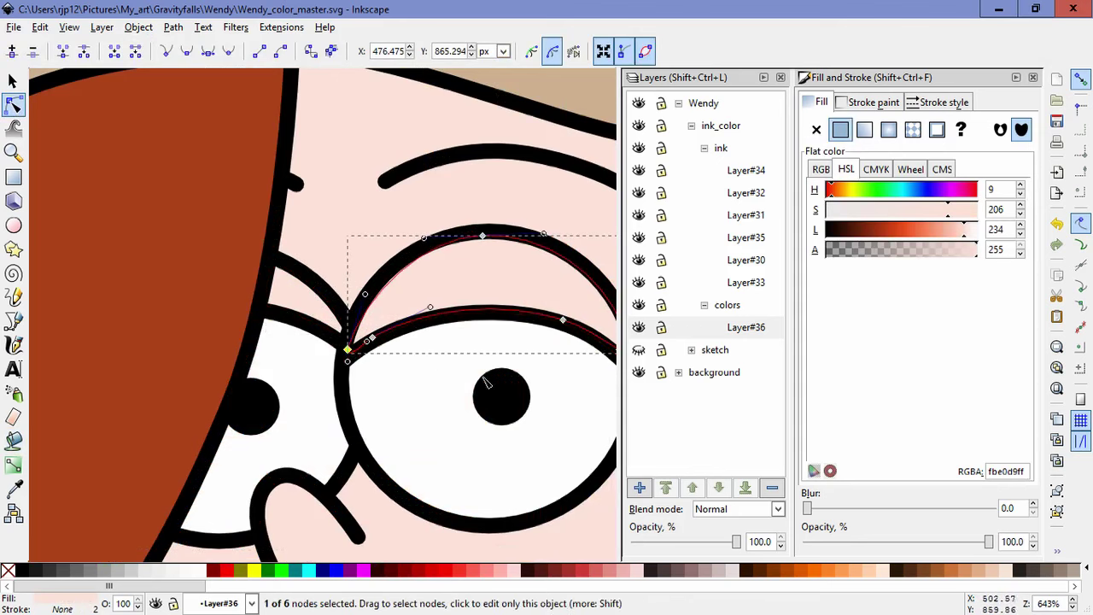
pyautogui.moveTo(484, 377); pyautogui.dragTo(388, 364)
pyautogui.moveTo(529, 336); pyautogui.dragTo(534, 353)
# Step: Select both eyelid fills, darken them to a pink with lightness 201, and deselect them
pyautogui.keyDown('shift'); pyautogui.click(211, 287); pyautogui.keyUp('shift')
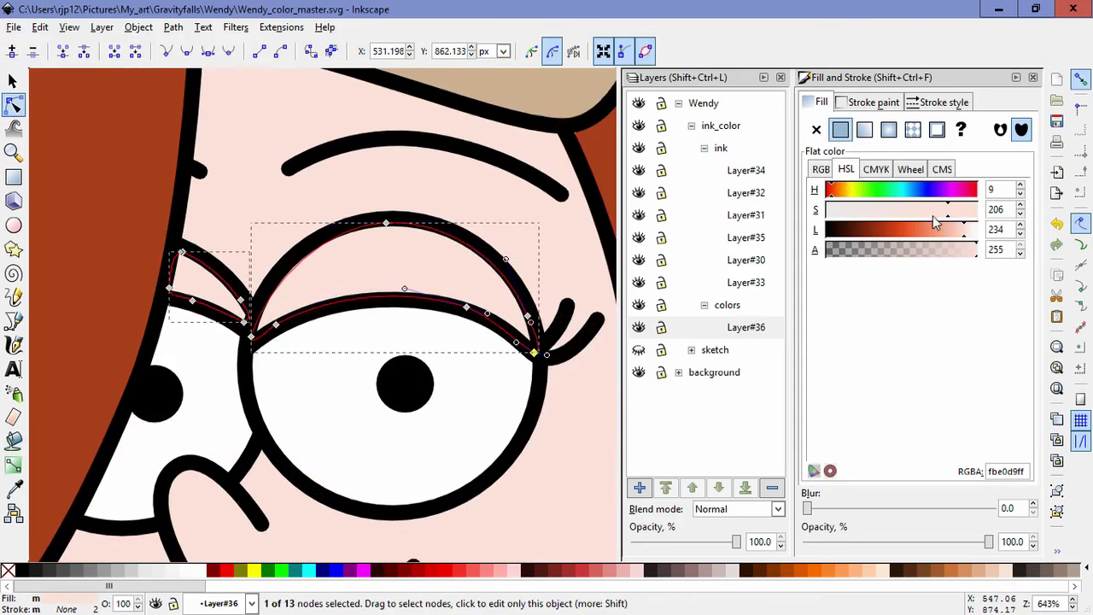
pyautogui.moveTo(957, 231); pyautogui.dragTo(945, 230)
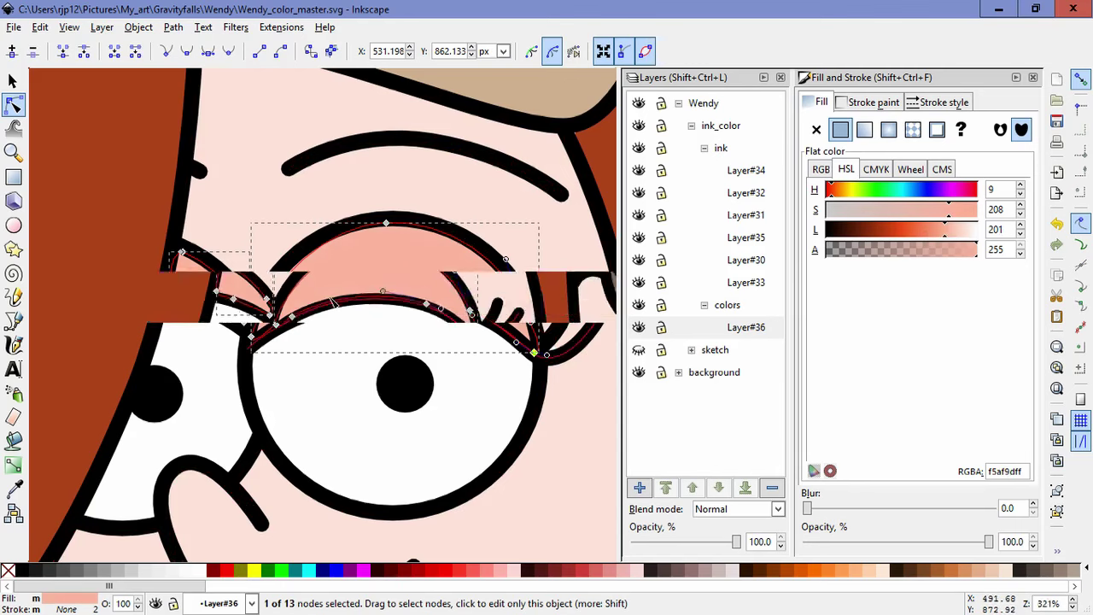
pyautogui.press('-')
pyautogui.press('-')
pyautogui.press('-')
pyautogui.press('-')
pyautogui.click(499, 344)
pyautogui.moveTo(463, 383); pyautogui.dragTo(499, 318)
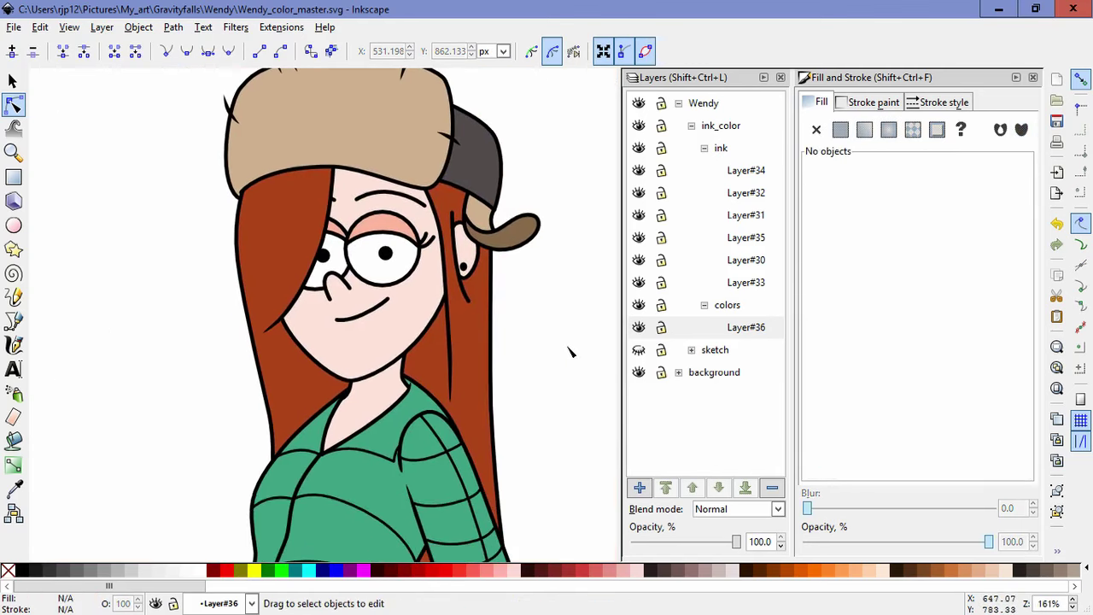
pyautogui.press('-')
pyautogui.press('-')
pyautogui.press('-')
pyautogui.press('-')
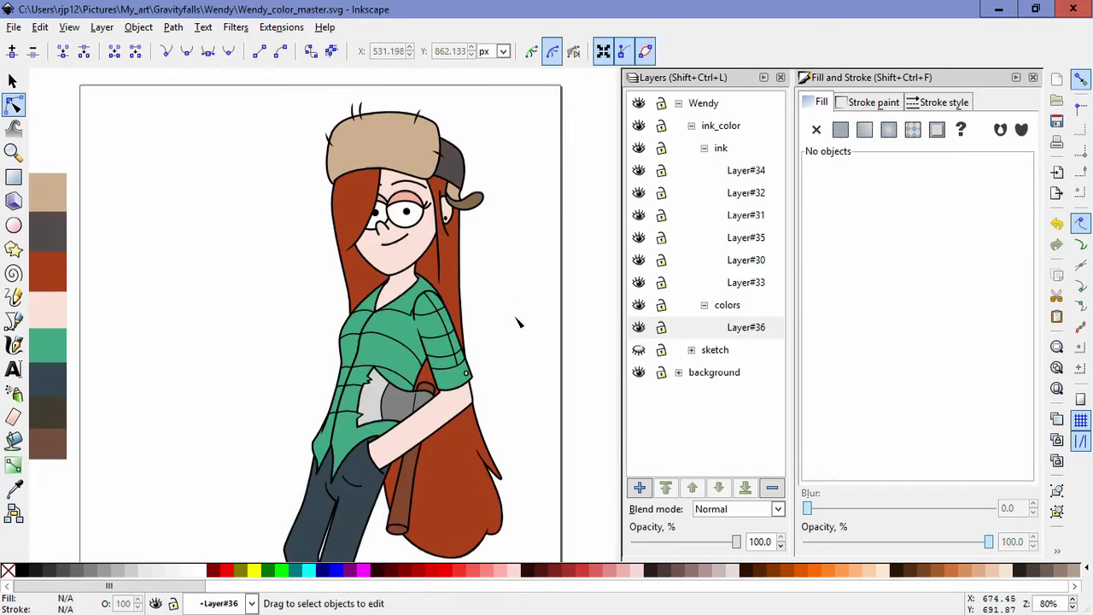
pyautogui.press('+')
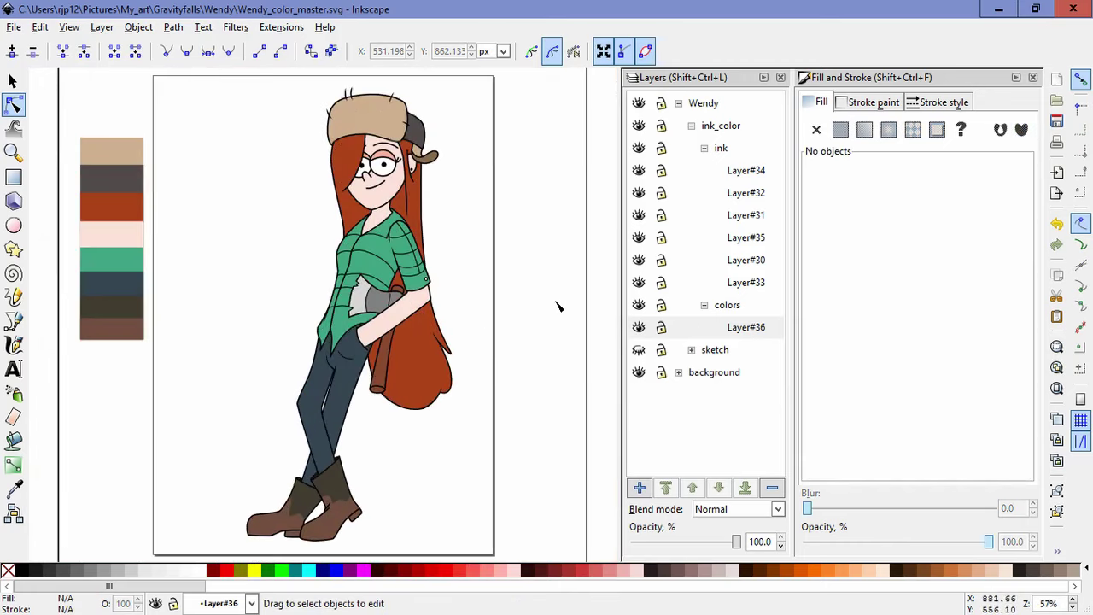